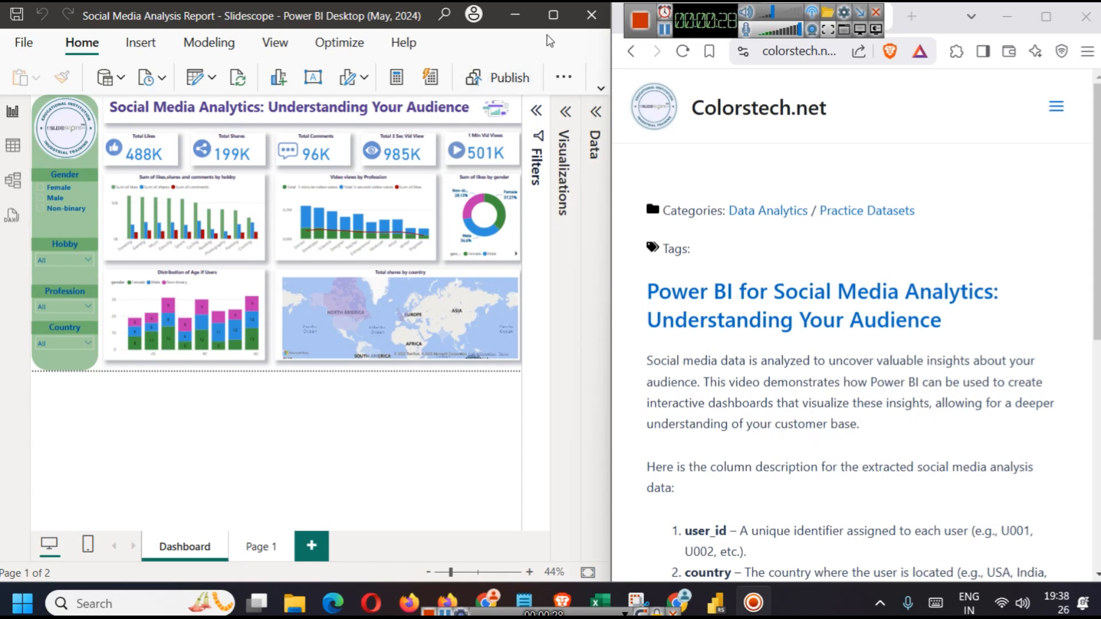
Maximize the report and filter the dashboard by gender Male, switching to Non-binary and adding the hobby Dancing
click(554, 14)
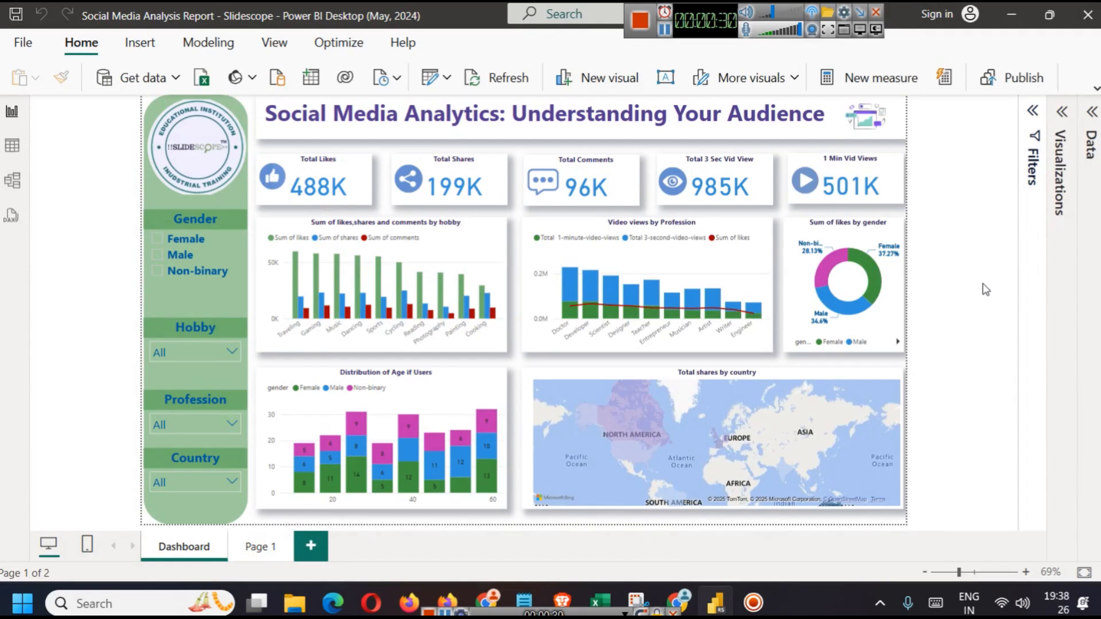
click(194, 245)
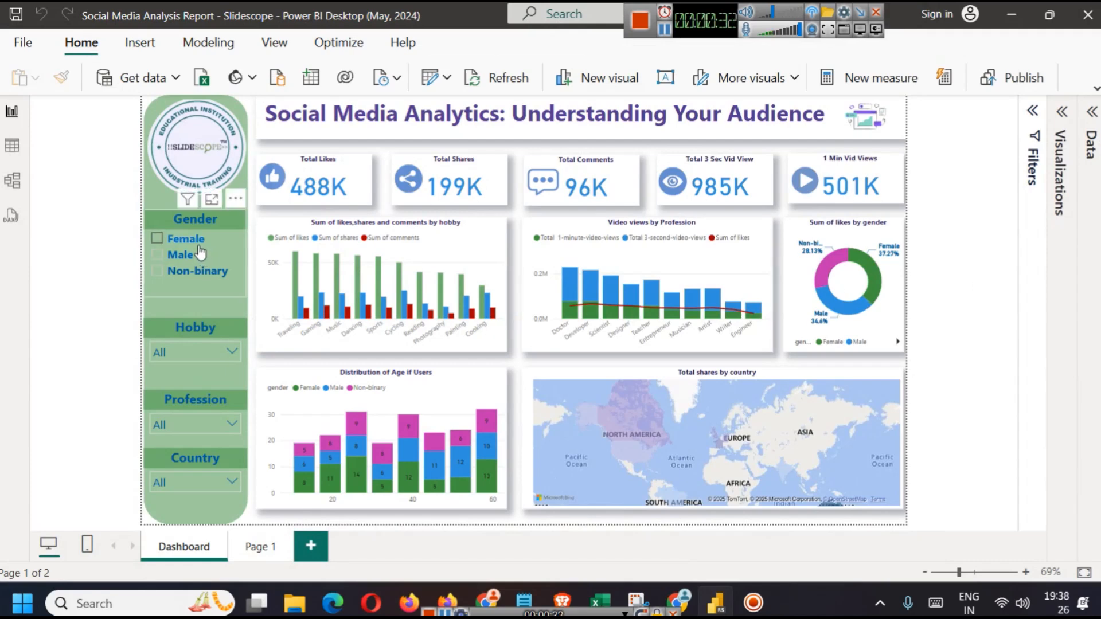
click(194, 254)
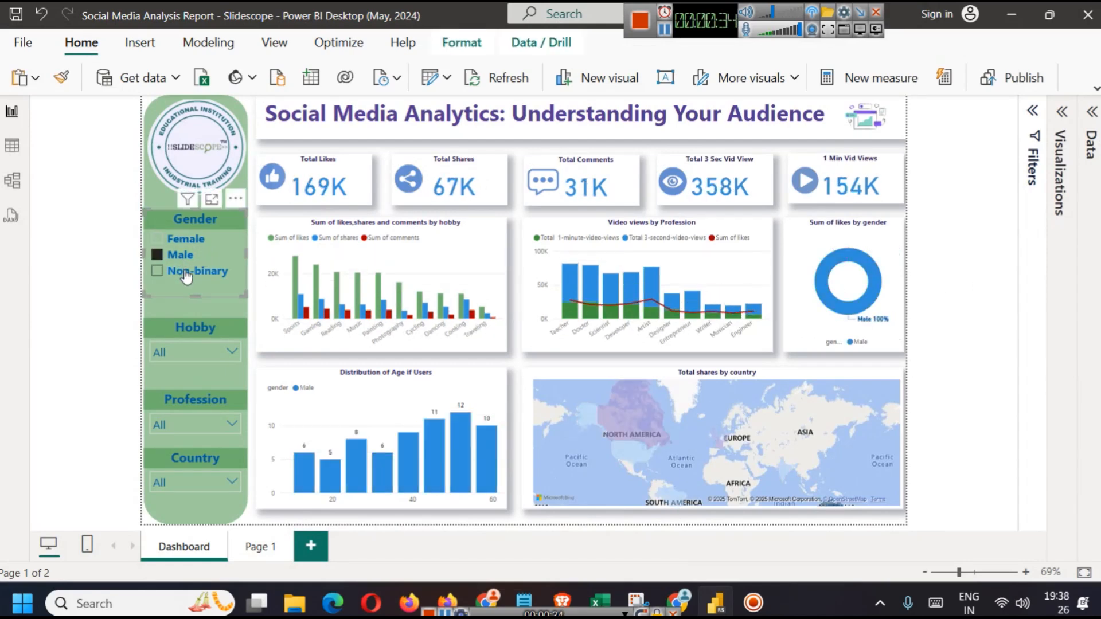
click(187, 274)
click(180, 353)
click(184, 276)
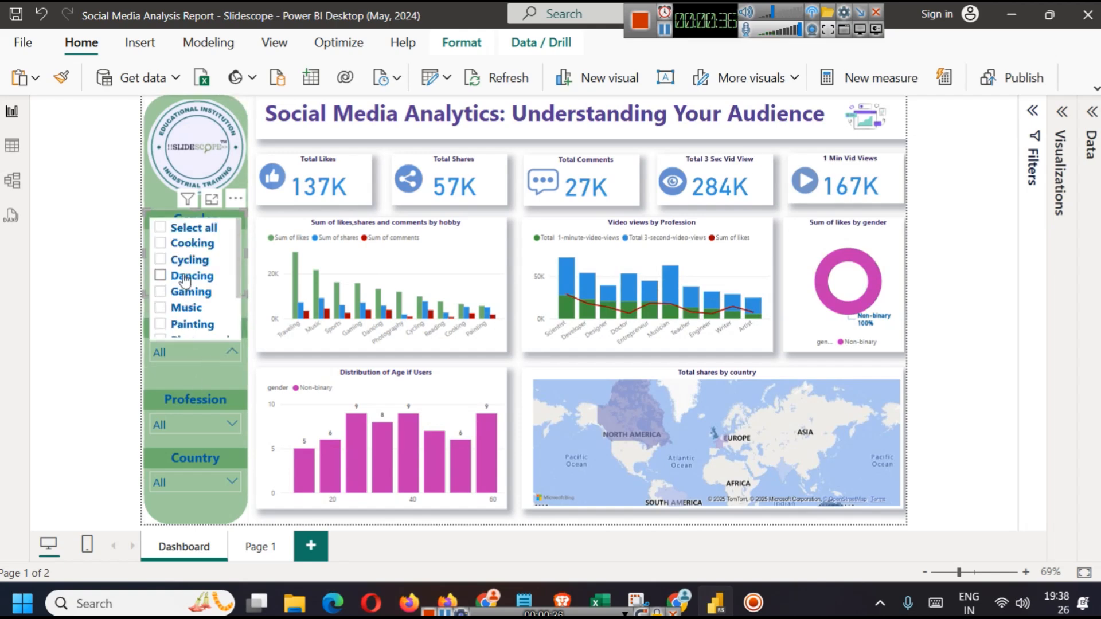
Filter the dashboard by profession Entrepreneur and exclude Australia in the Country slicer
click(187, 422)
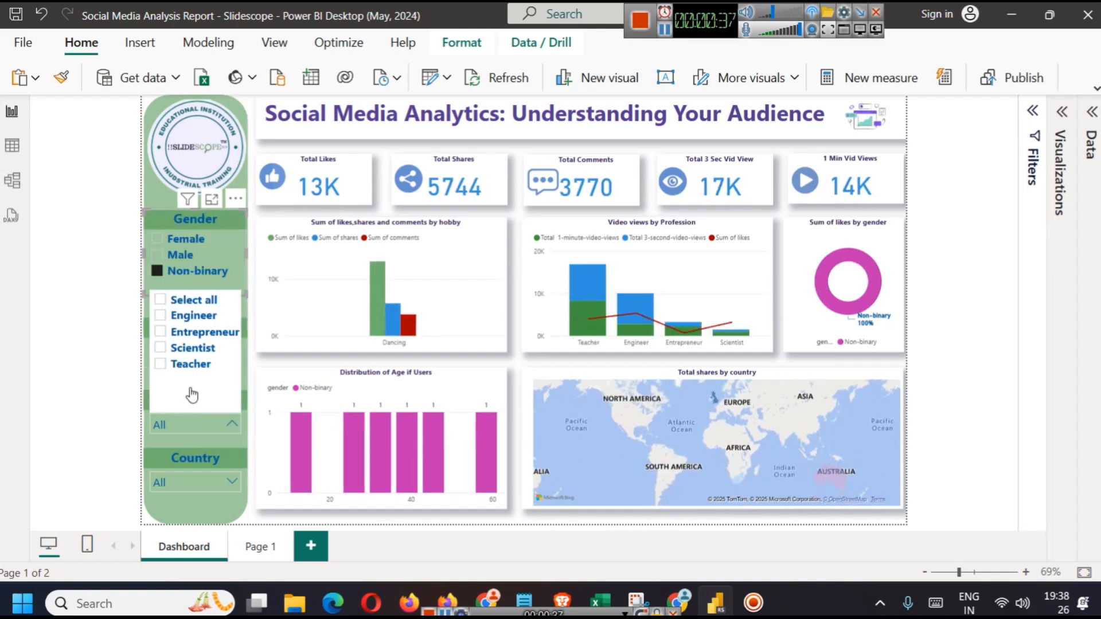
click(193, 334)
click(187, 478)
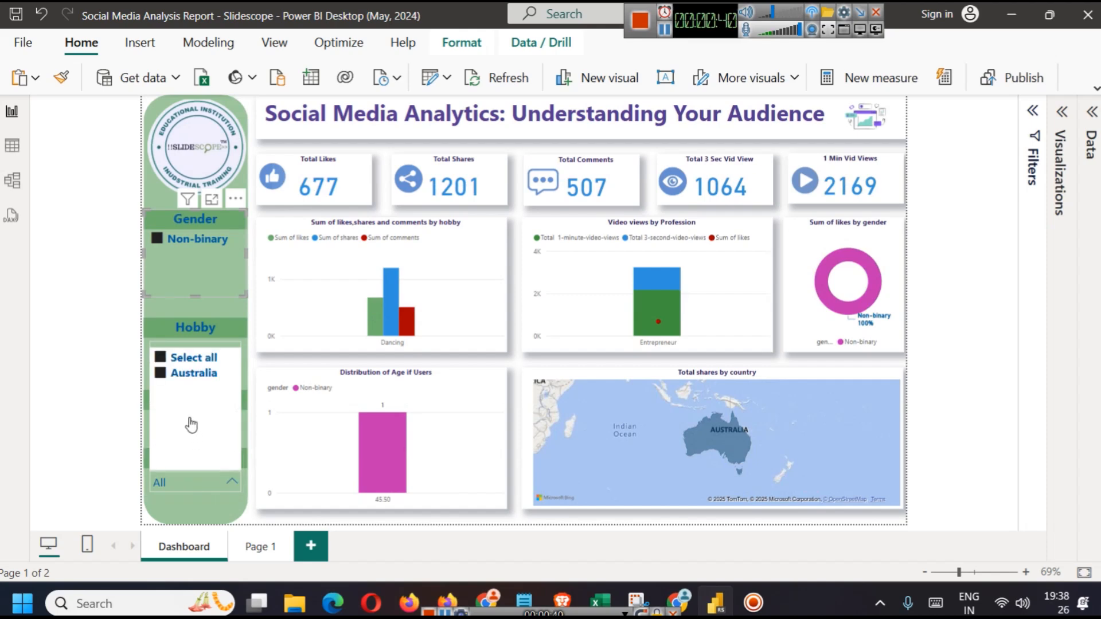
click(183, 374)
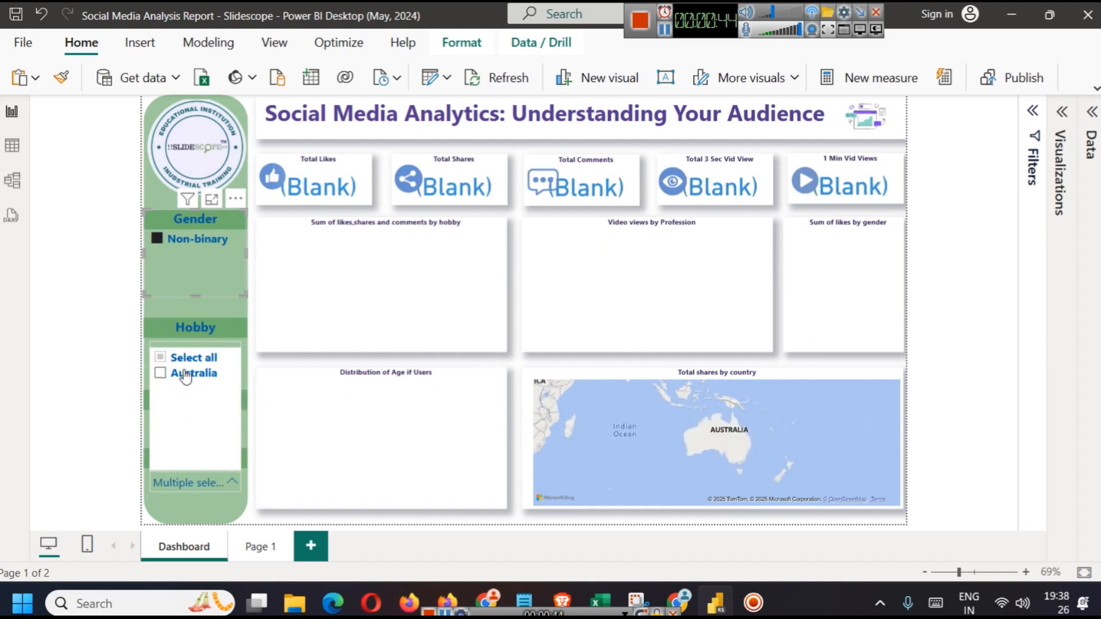
Clear the Non-binary gender filter and select all hobbies in the Hobby slicer
click(196, 245)
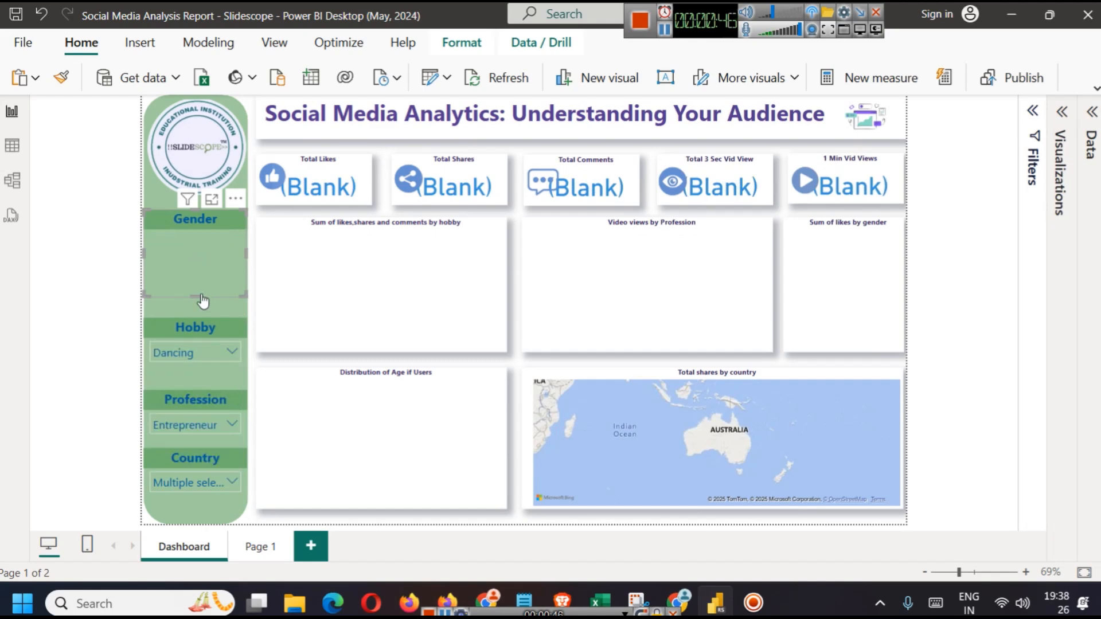
click(195, 366)
click(202, 347)
click(188, 347)
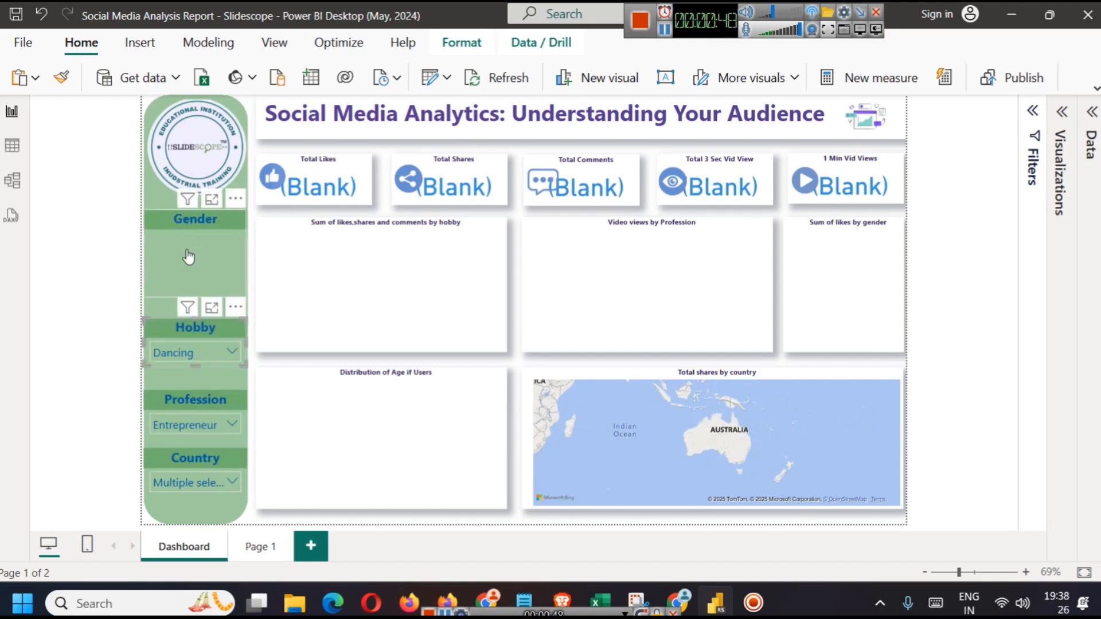
click(187, 347)
click(164, 227)
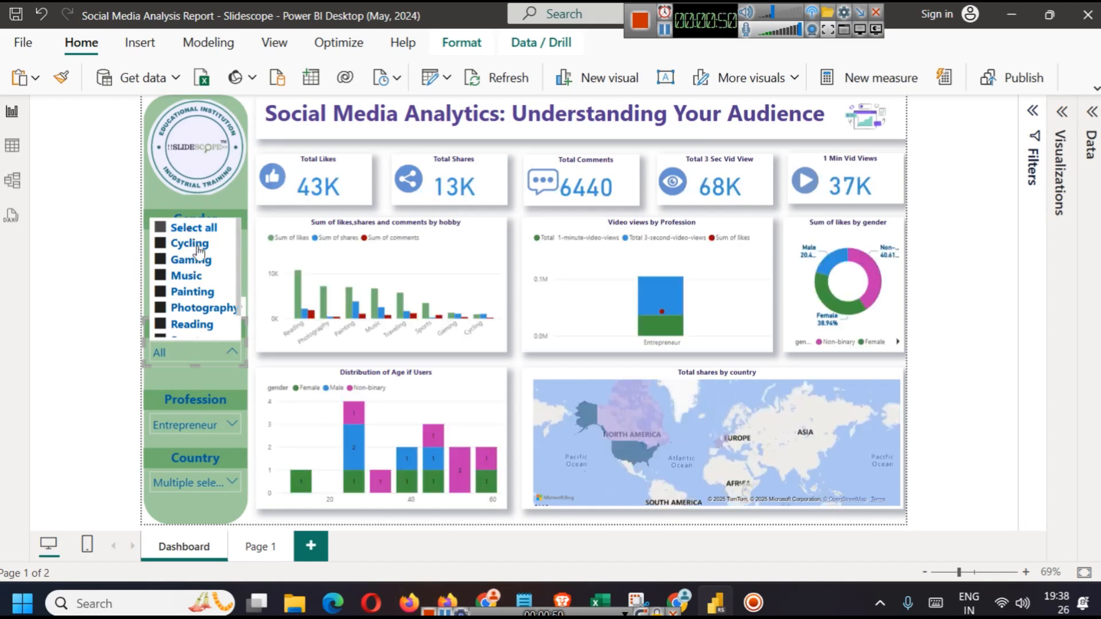
Select all professions in the Profession slicer and close its list
click(169, 431)
click(168, 430)
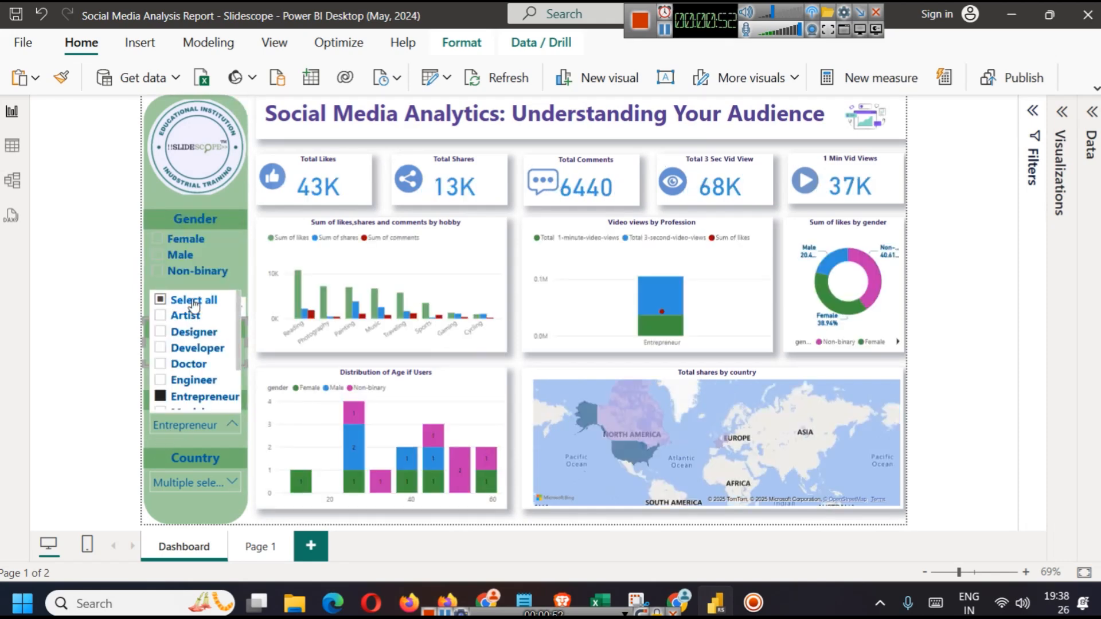
click(193, 301)
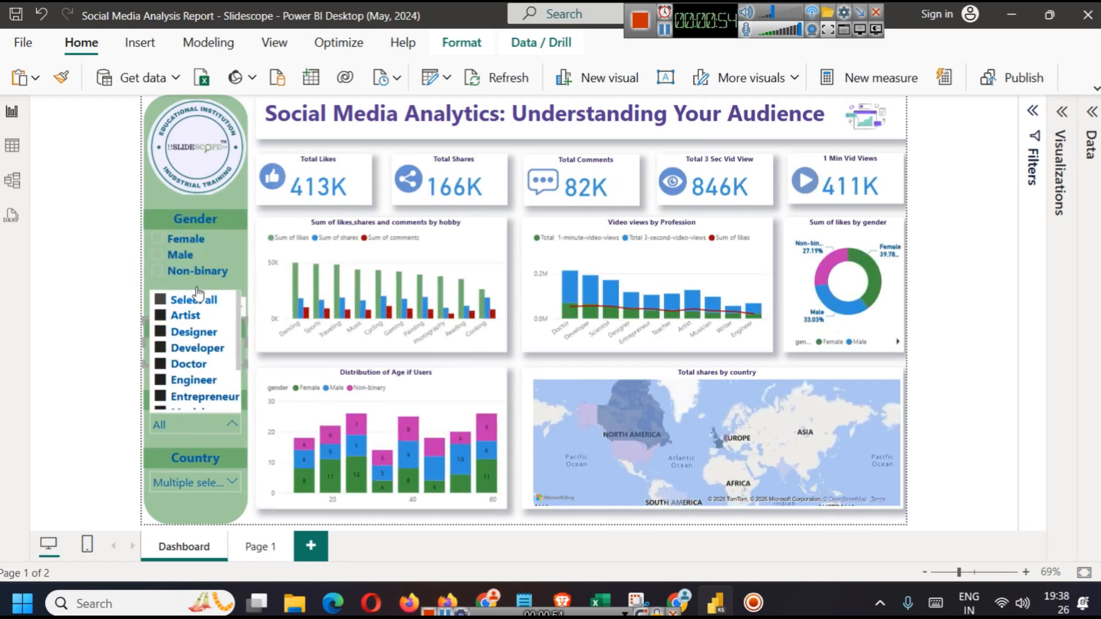
click(154, 200)
click(96, 272)
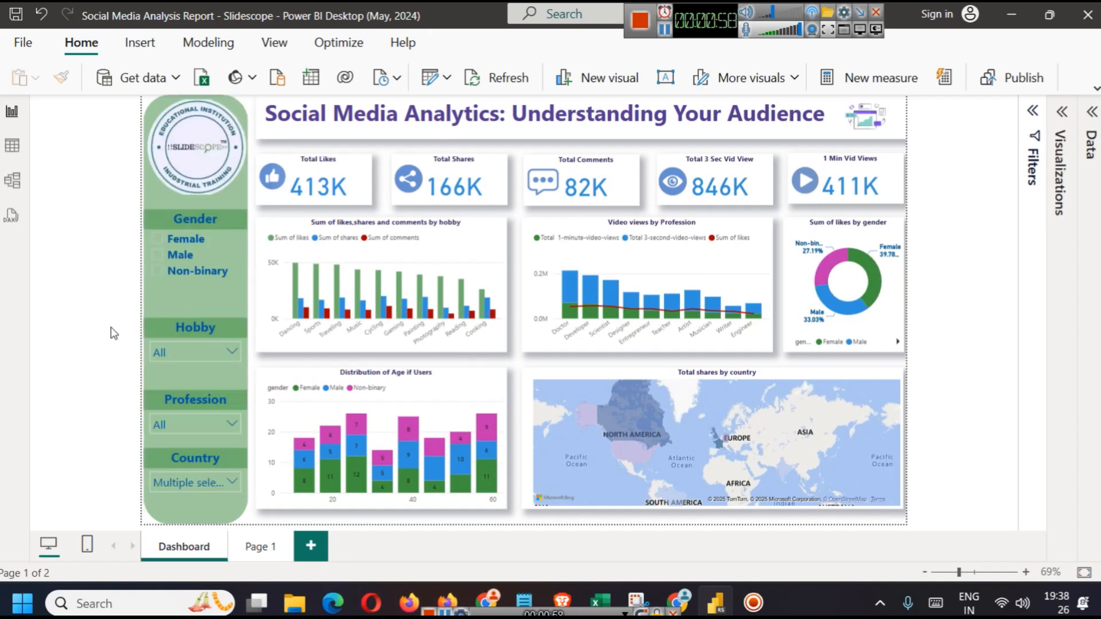
Select all countries in the Country slicer and close its list
click(188, 483)
click(160, 358)
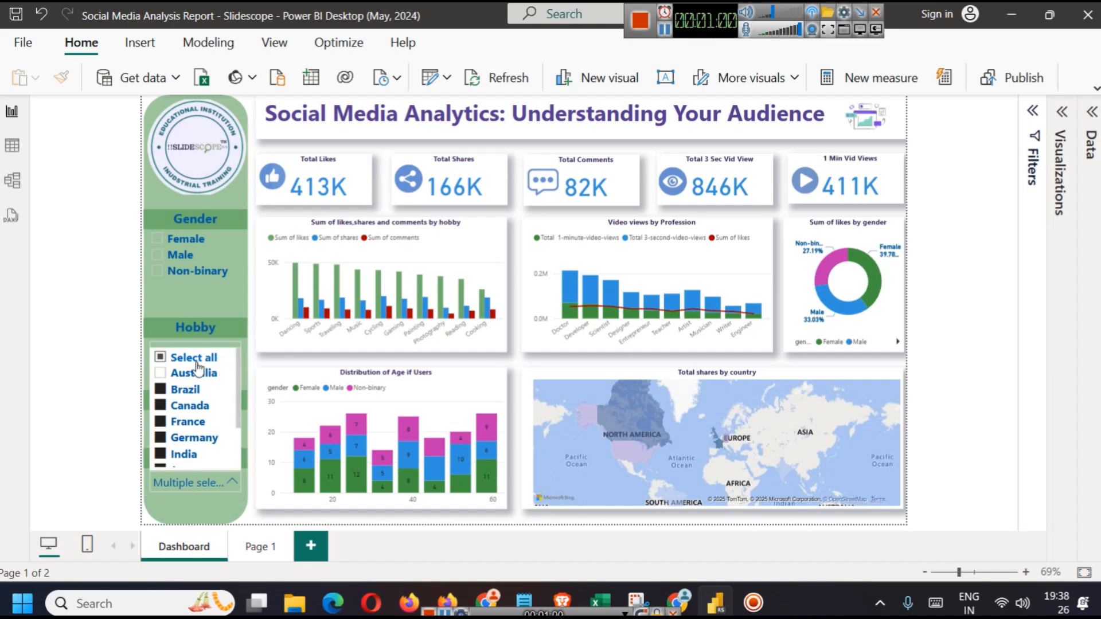
click(937, 392)
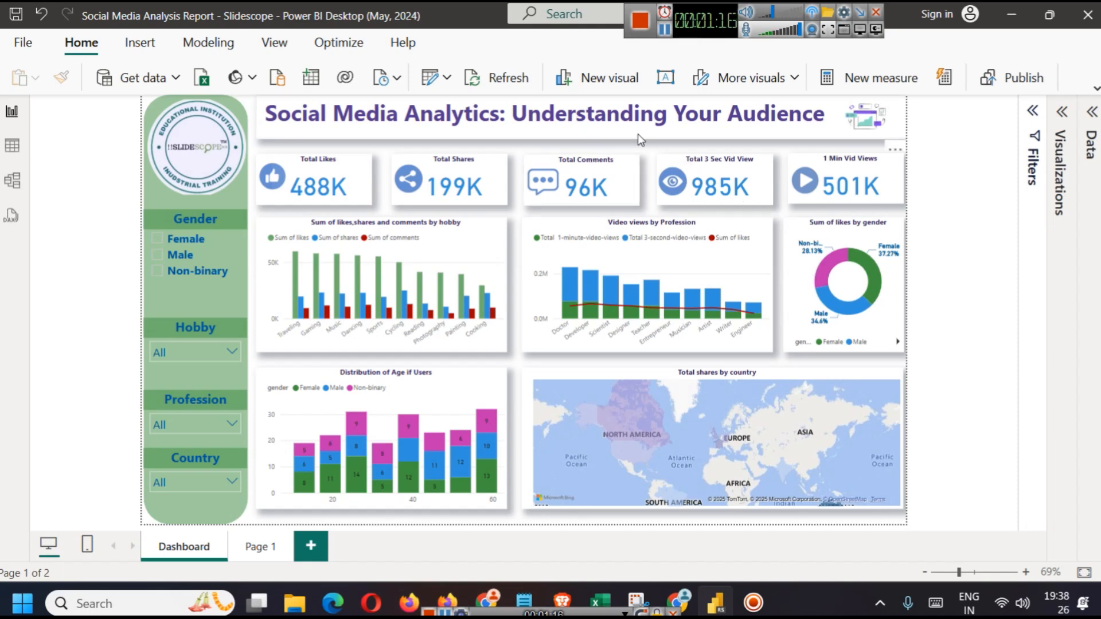
click(638, 26)
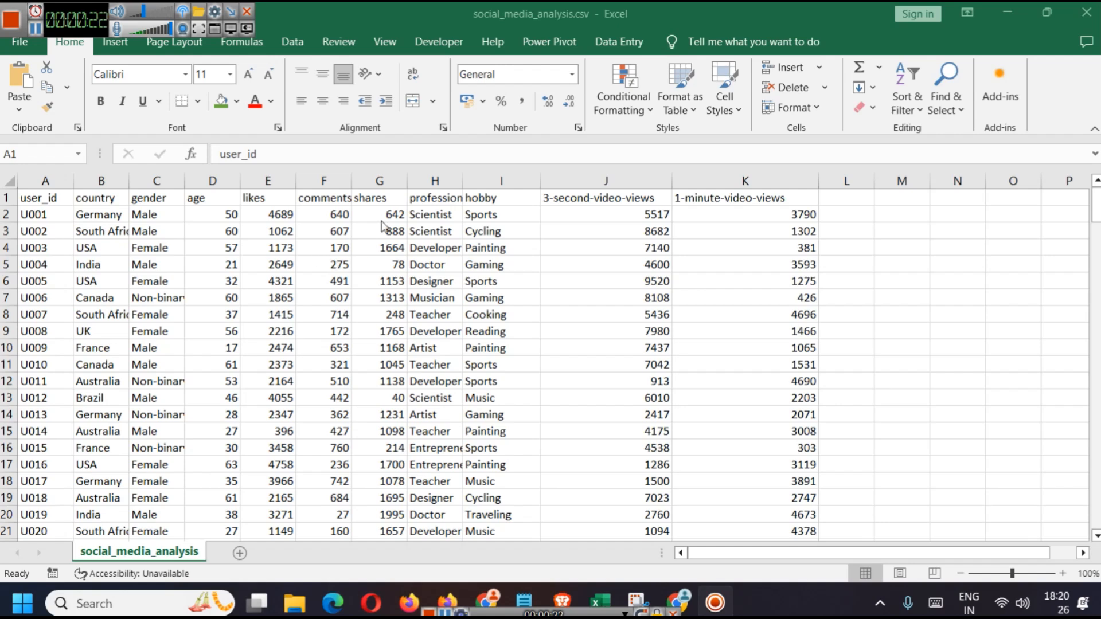
In the Excel file social_media_analysis.csv, widen the comments and profession columns to show their contents and review the records through the last row
click(330, 198)
drag(359, 184, 389, 183)
drag(1095, 206, 1095, 519)
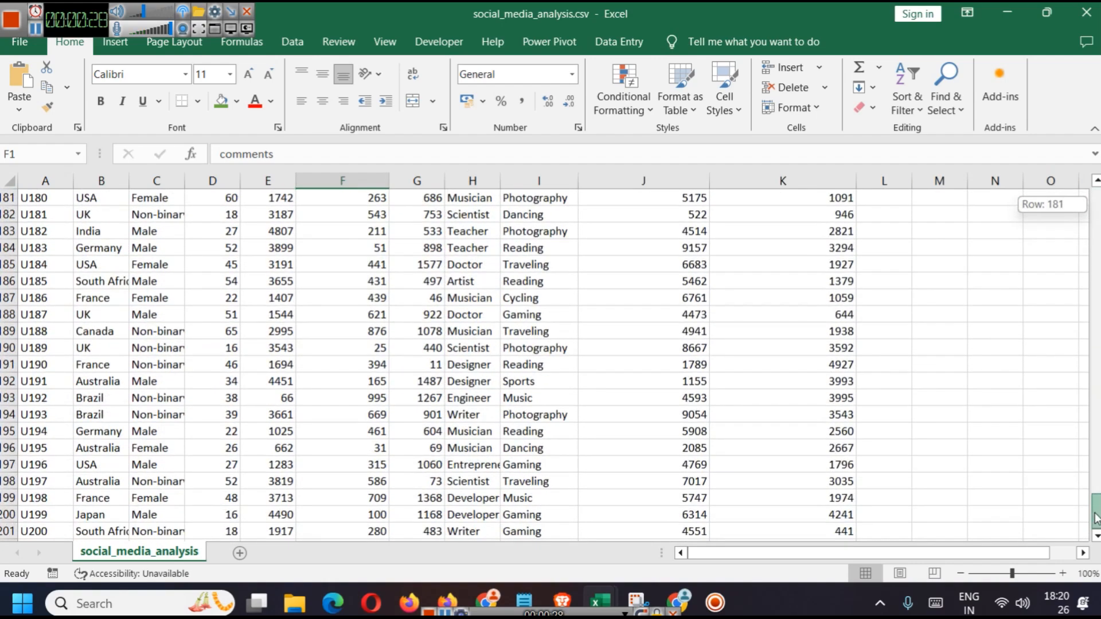
drag(1095, 519, 1095, 212)
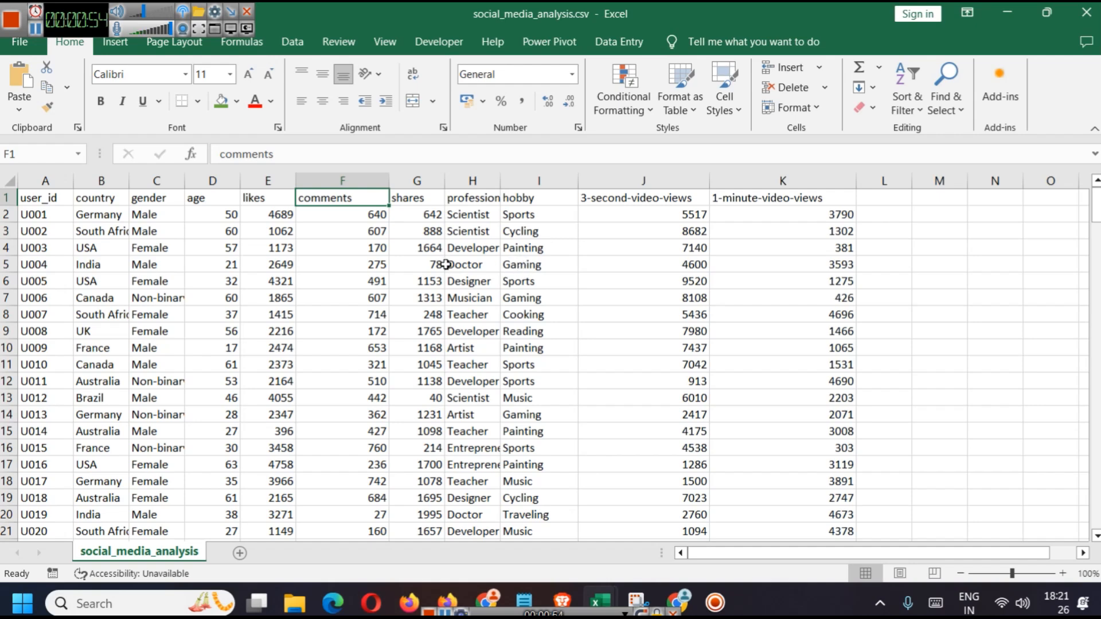
drag(507, 178, 507, 178)
double_click(507, 179)
Examine the hobby, 3-second-video-views and 1-minute-video-views columns one by one, and highlight the whole dataset
click(558, 181)
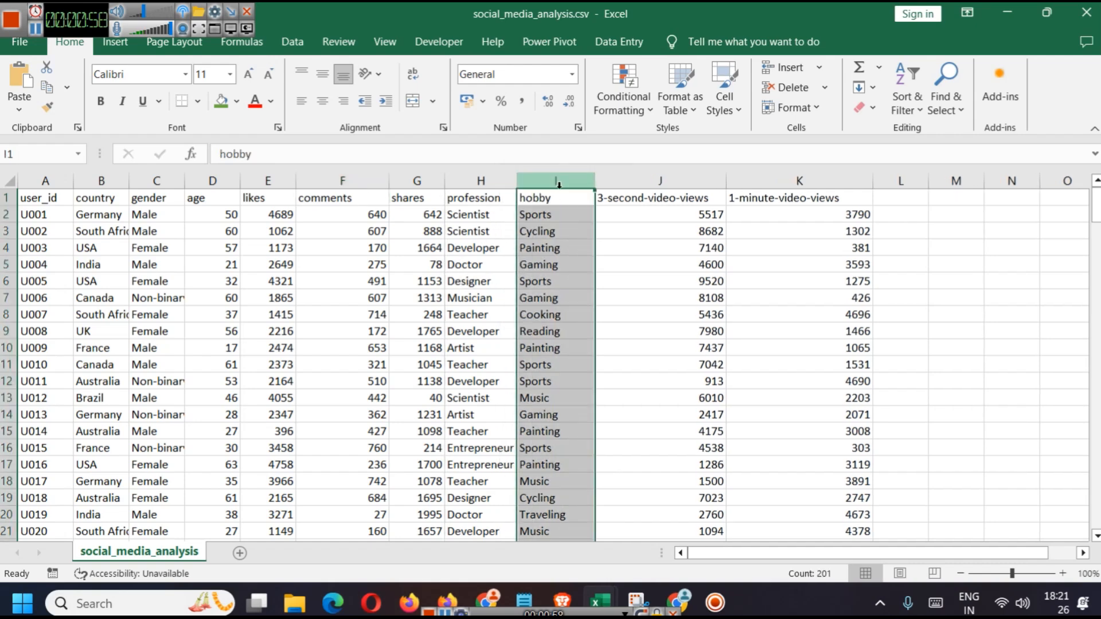
click(627, 181)
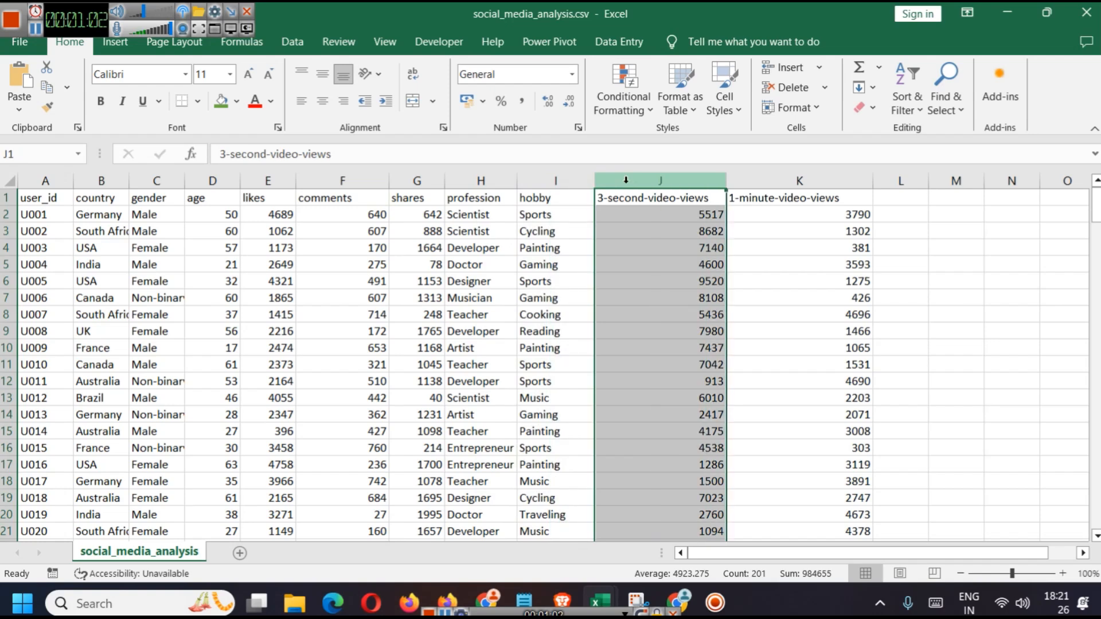
click(761, 182)
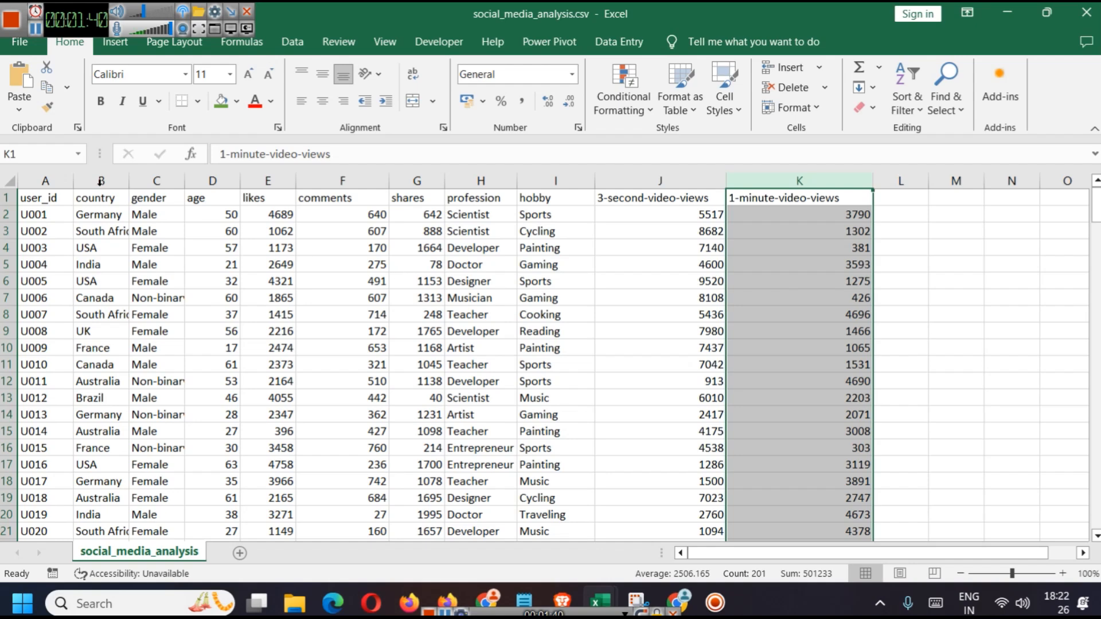
key(ctrl+a)
click(656, 280)
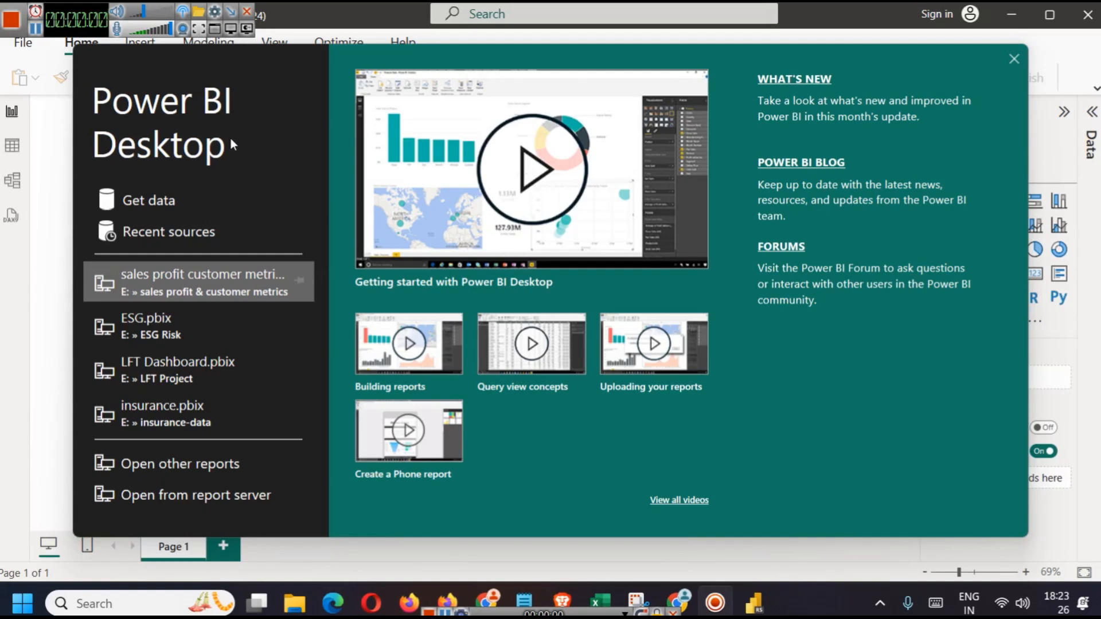
In Power BI Desktop, dismiss the start screen and import social_media_analysis.csv as Text/CSV data, checking its last columns in the preview
click(1014, 59)
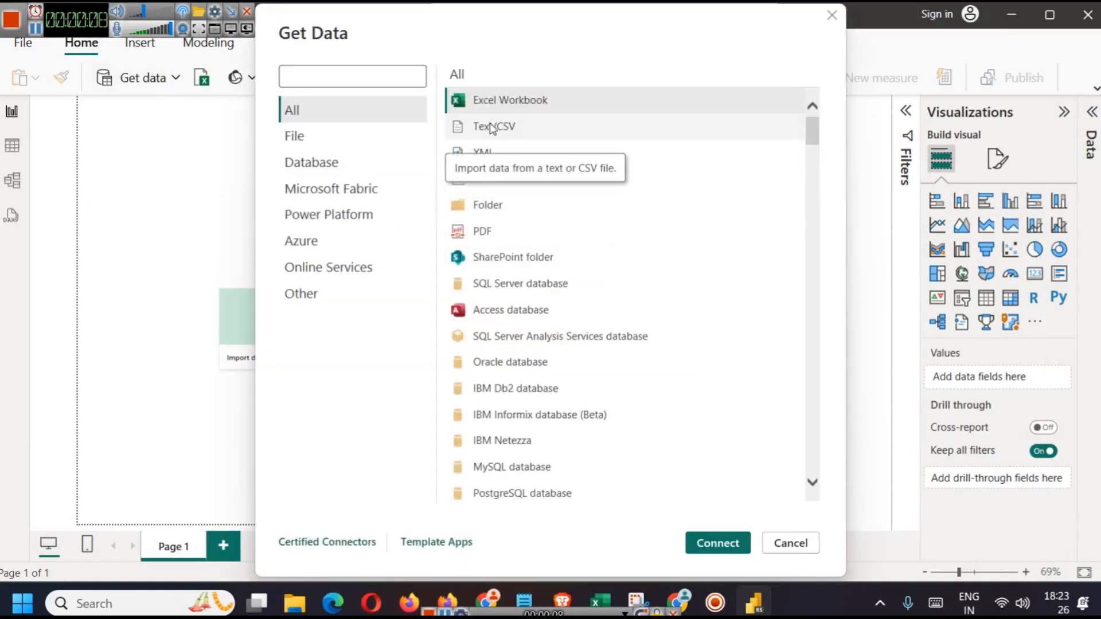
click(492, 128)
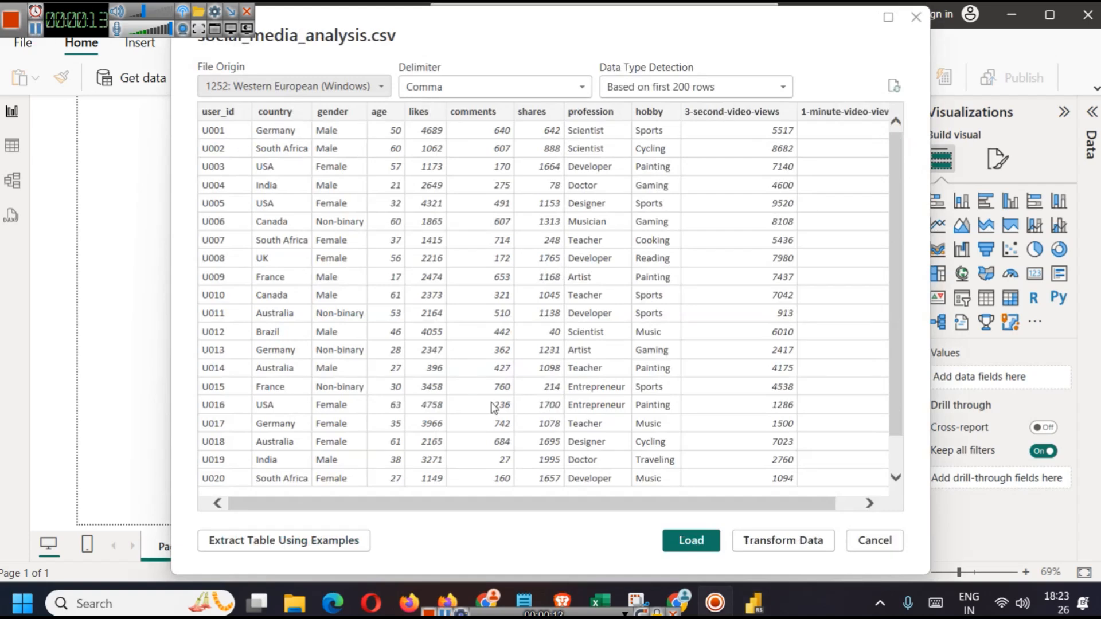
drag(700, 503, 772, 504)
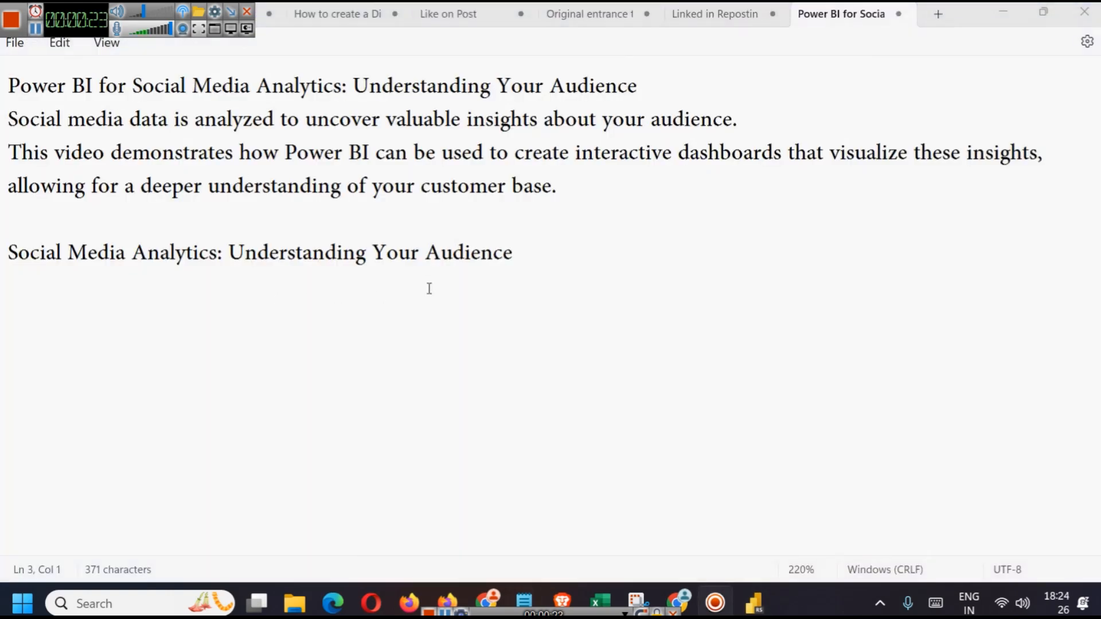
Copy the title "Social Media Analytics: Understanding Your Audience" from Notepad into a new Power BI text box stretched across the page width
drag(516, 253, 1, 258)
key(ctrl+c)
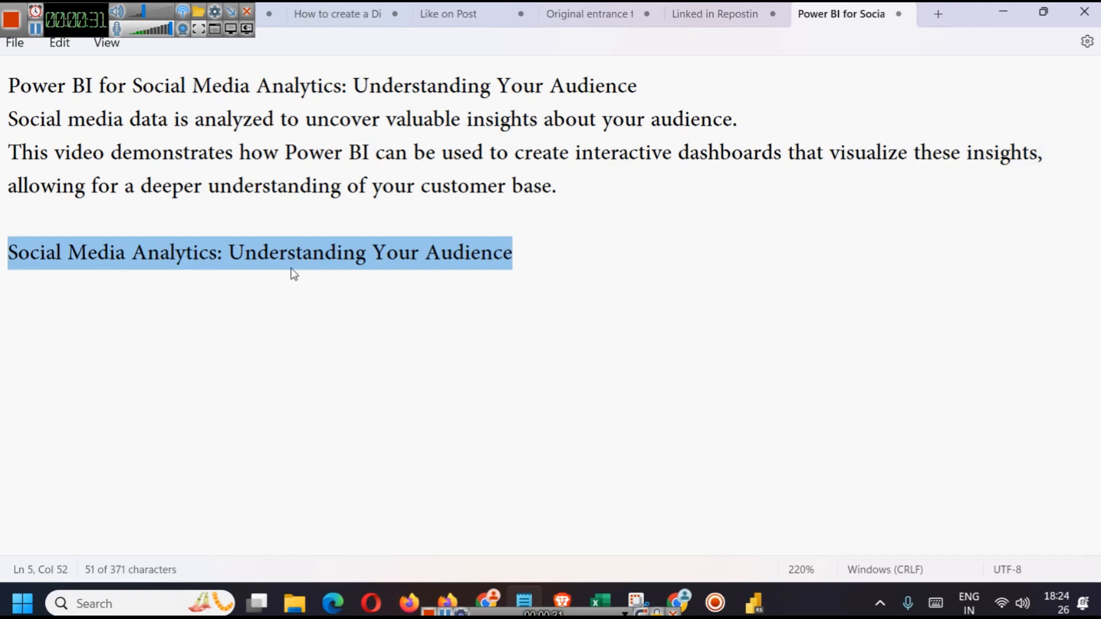
click(755, 602)
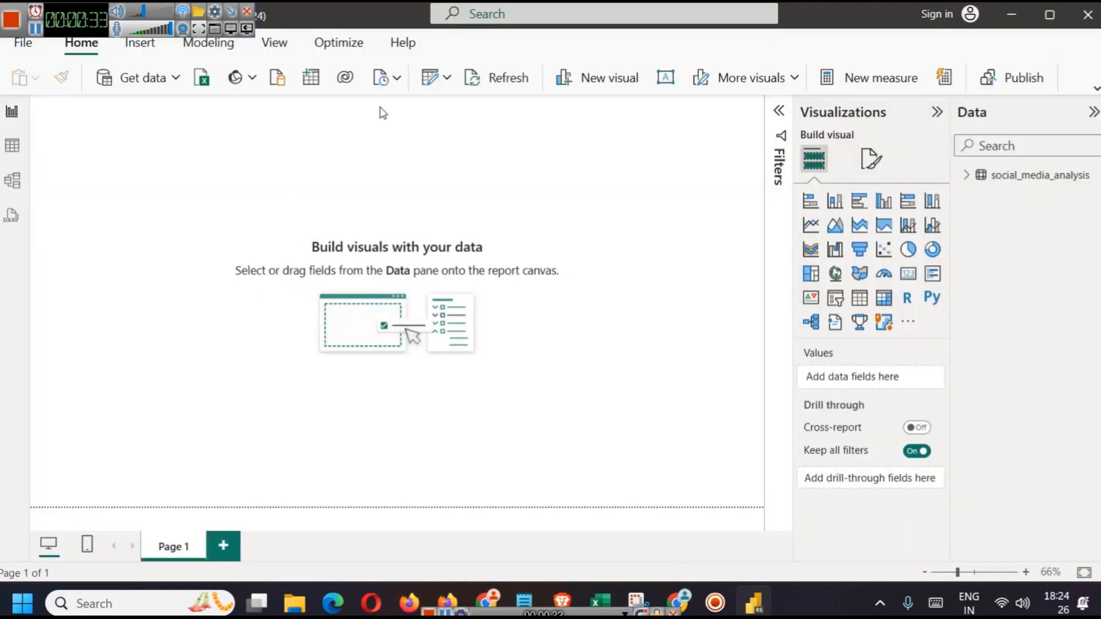
click(1097, 90)
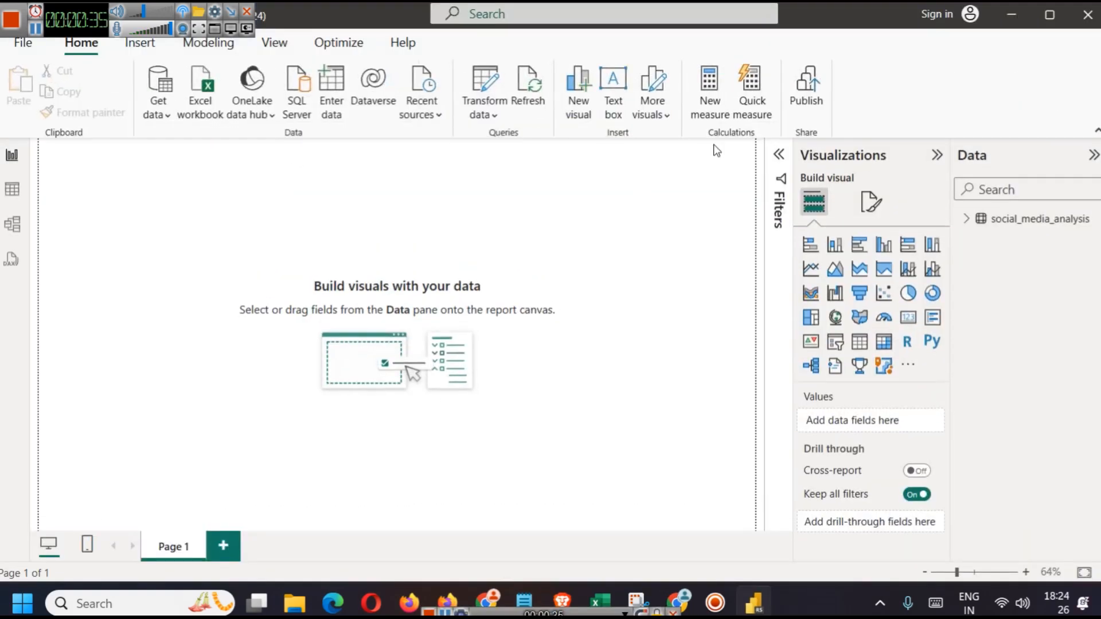
click(617, 114)
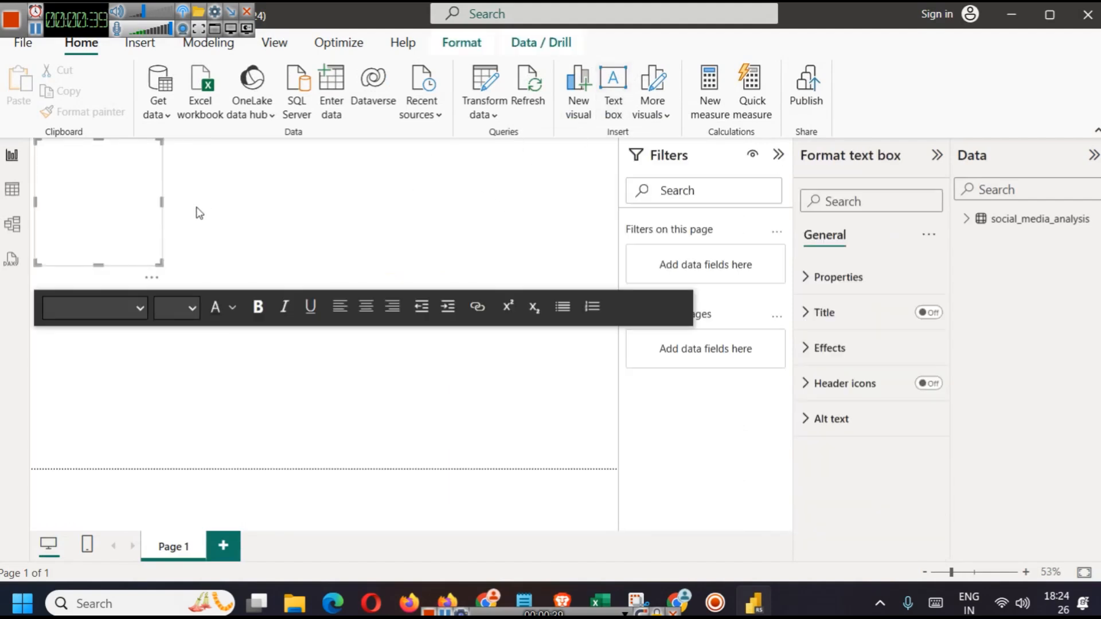
key(ctrl+v)
drag(160, 201, 613, 197)
Make the title text bold and color it dark purple
key(ctrl+a)
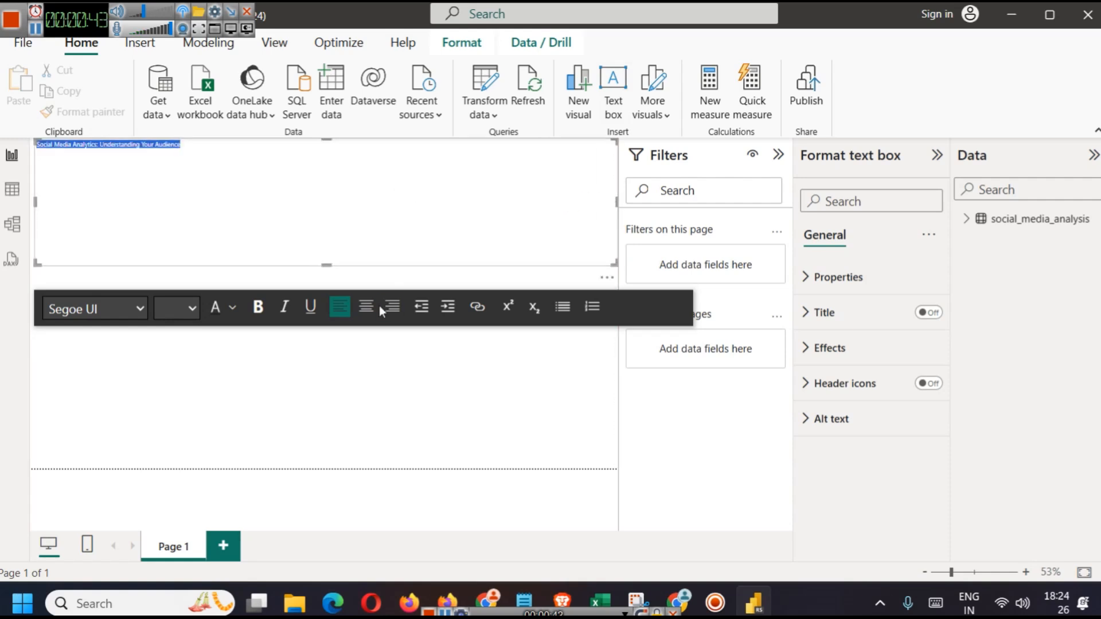
click(258, 307)
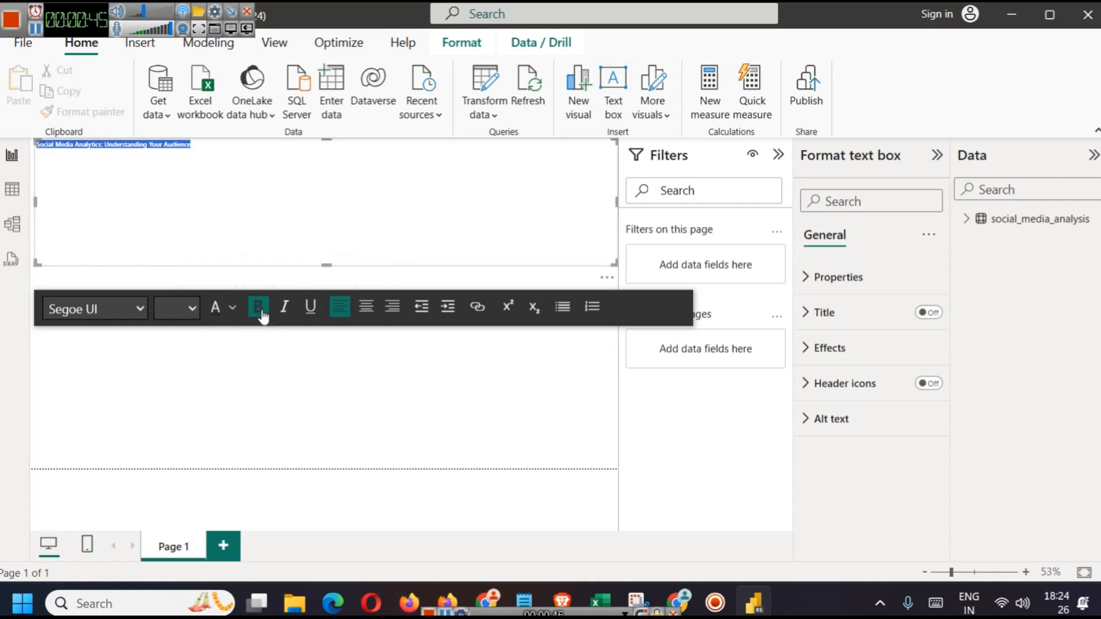
click(232, 309)
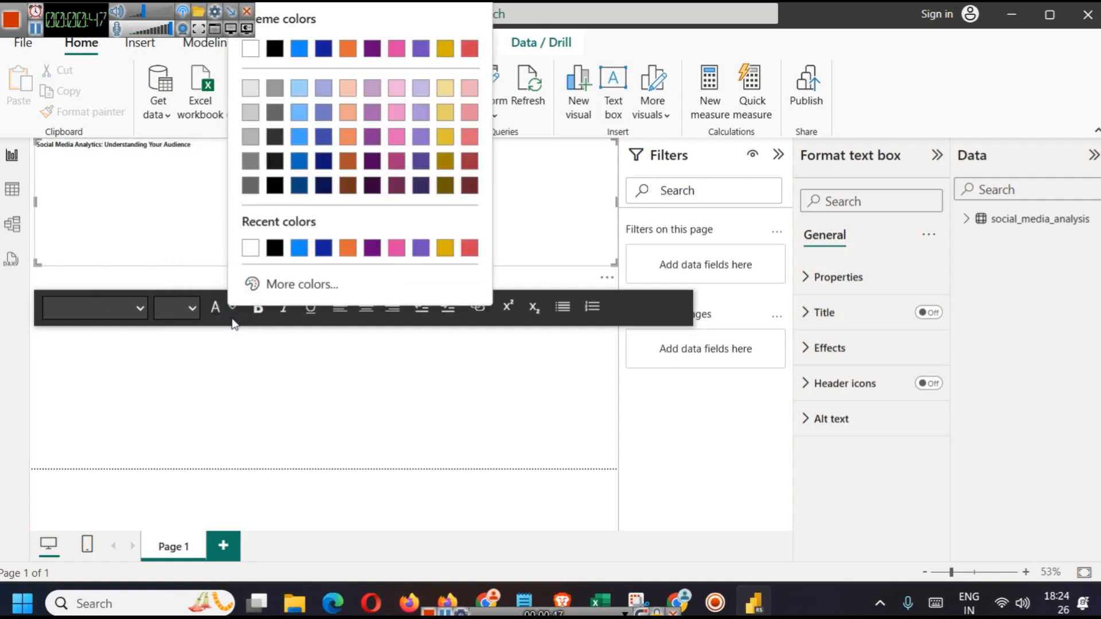
click(426, 195)
click(324, 214)
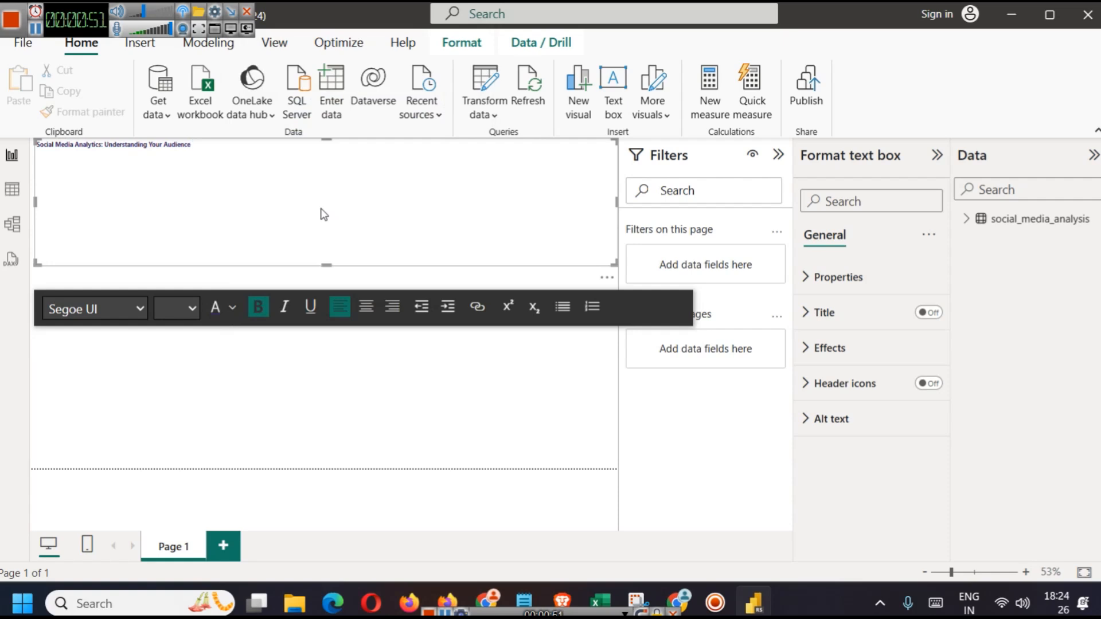
Center the title text and reduce the text box's height to a narrow header strip
key(ctrl+a)
click(370, 316)
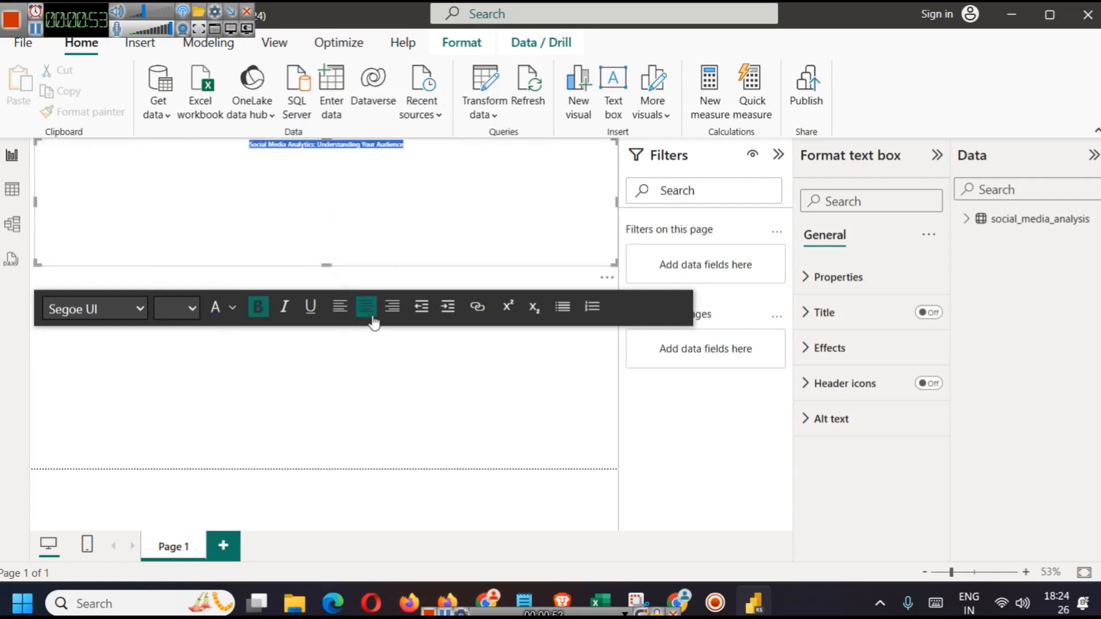
drag(326, 264, 327, 162)
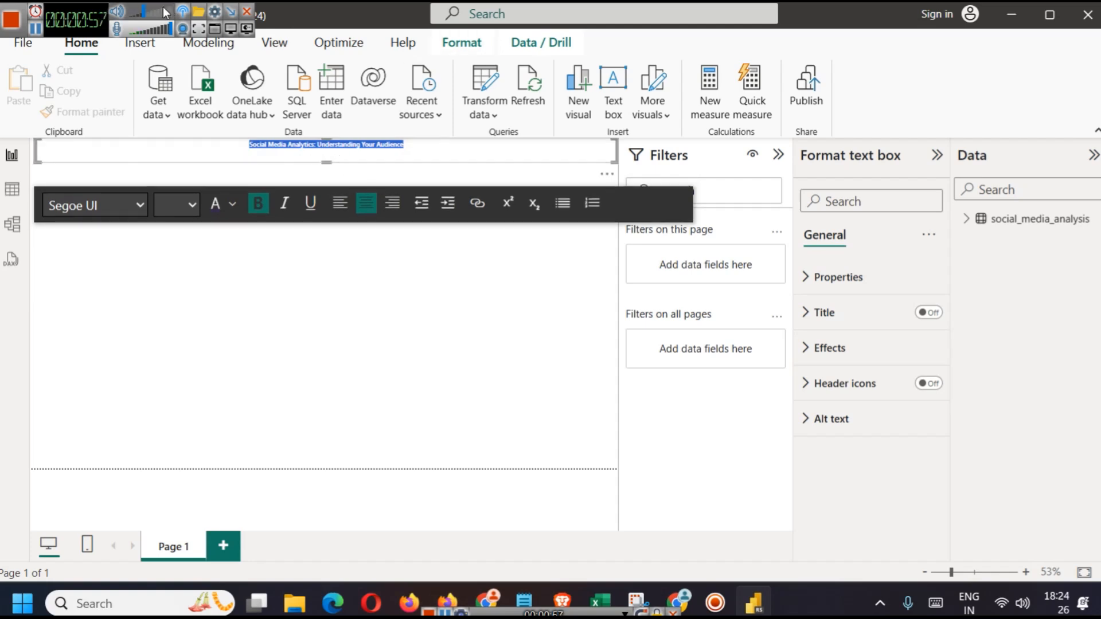
Set the title's font size to 32 and increase the text box height so the whole title line fits
click(33, 31)
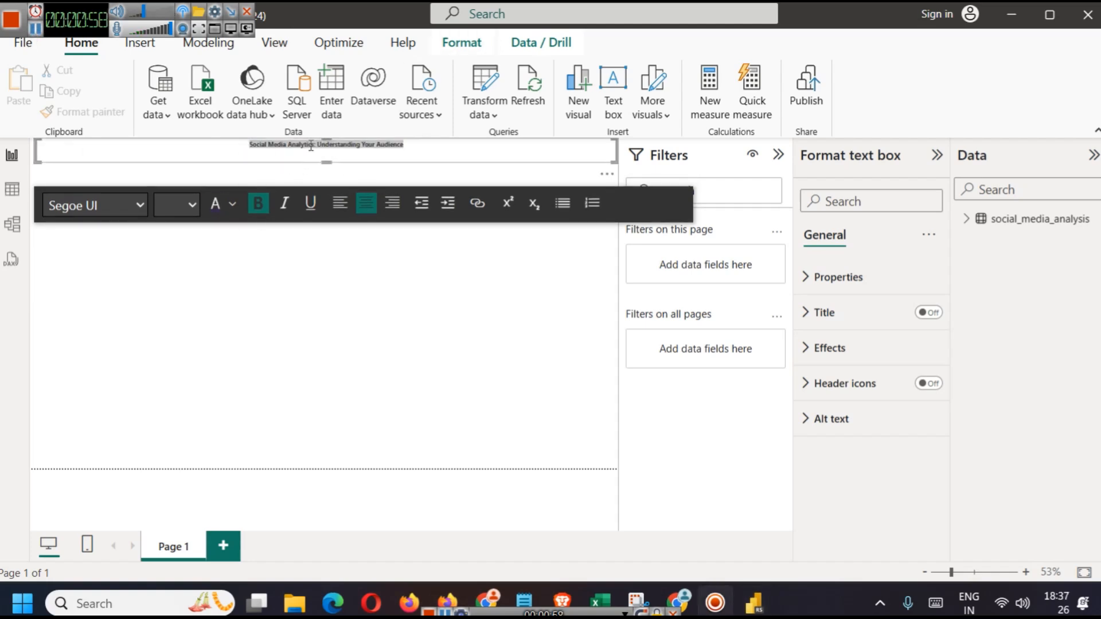
click(311, 146)
key(ctrl+a)
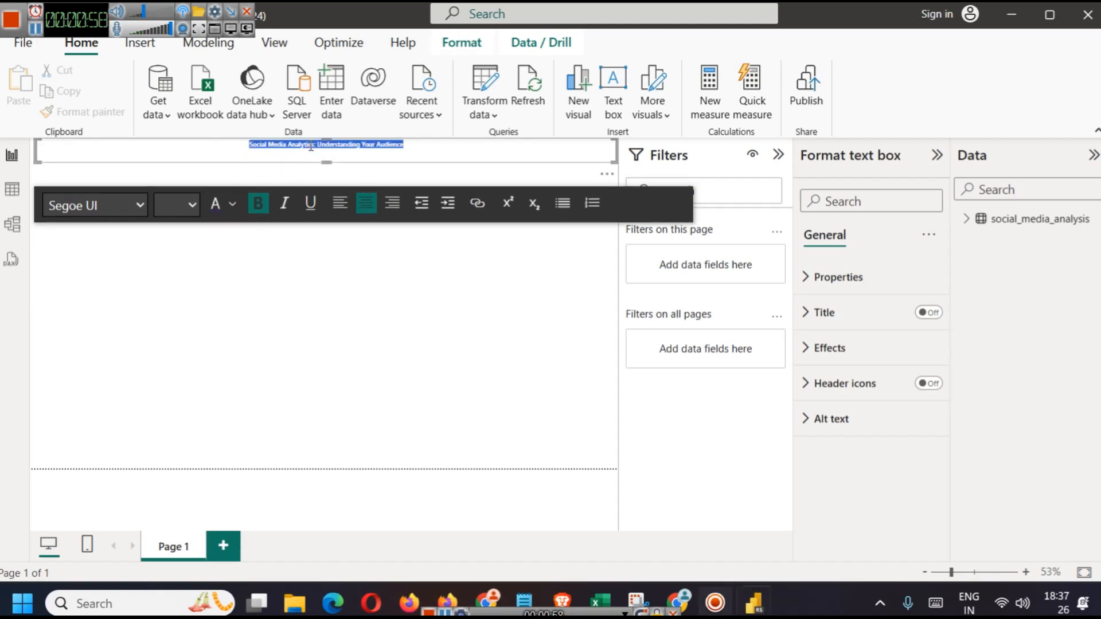
click(187, 207)
click(170, 518)
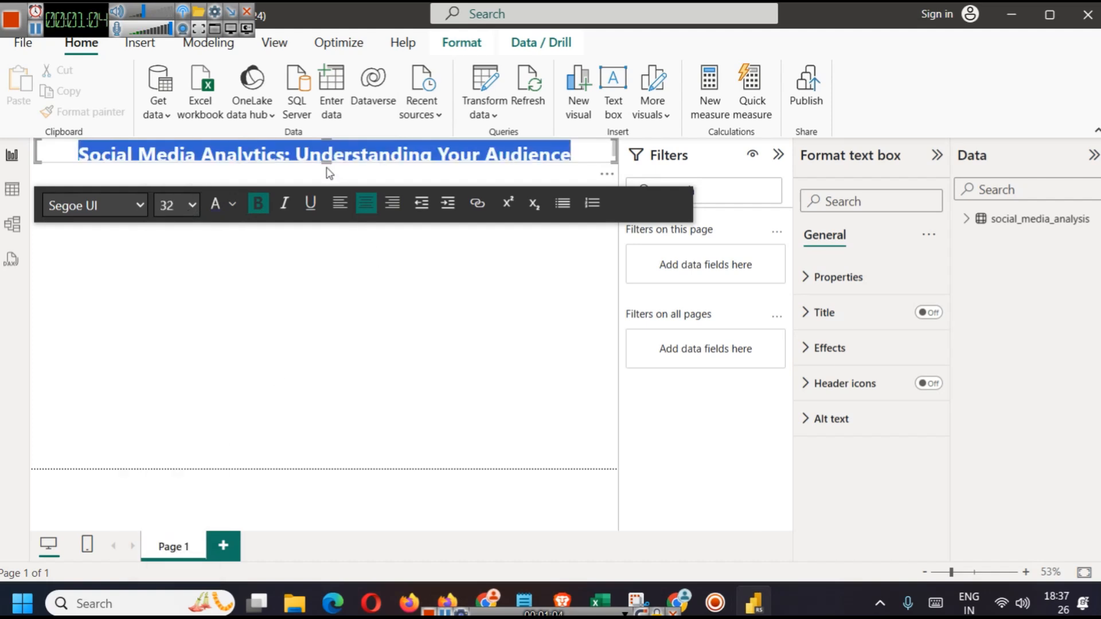
click(360, 315)
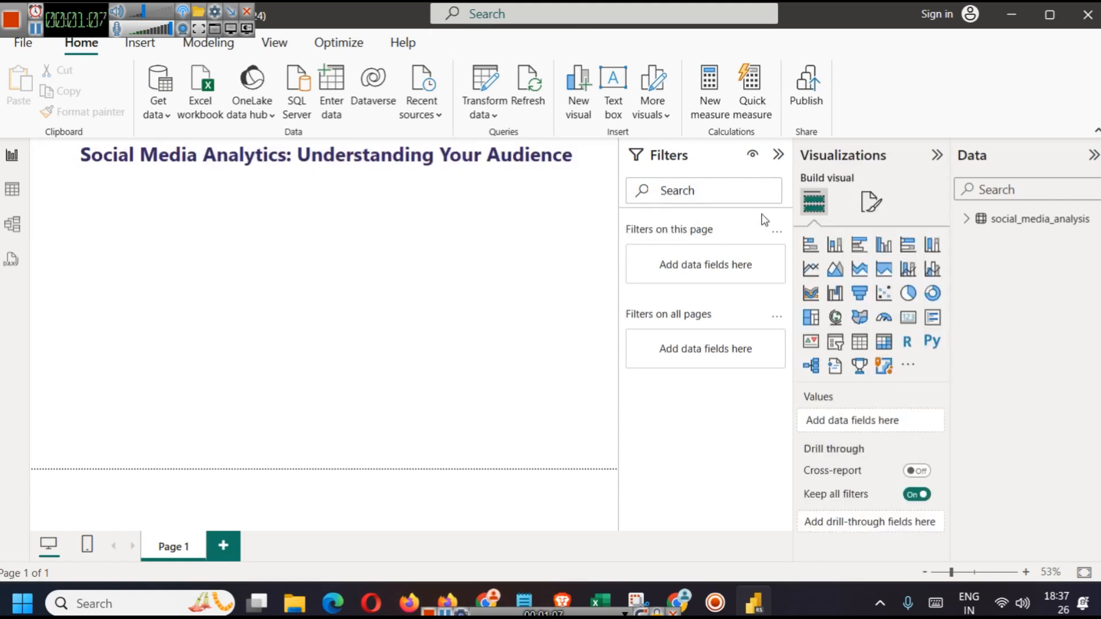
Recolor the title text a lighter purple and collapse the Filters pane
triple_click(502, 154)
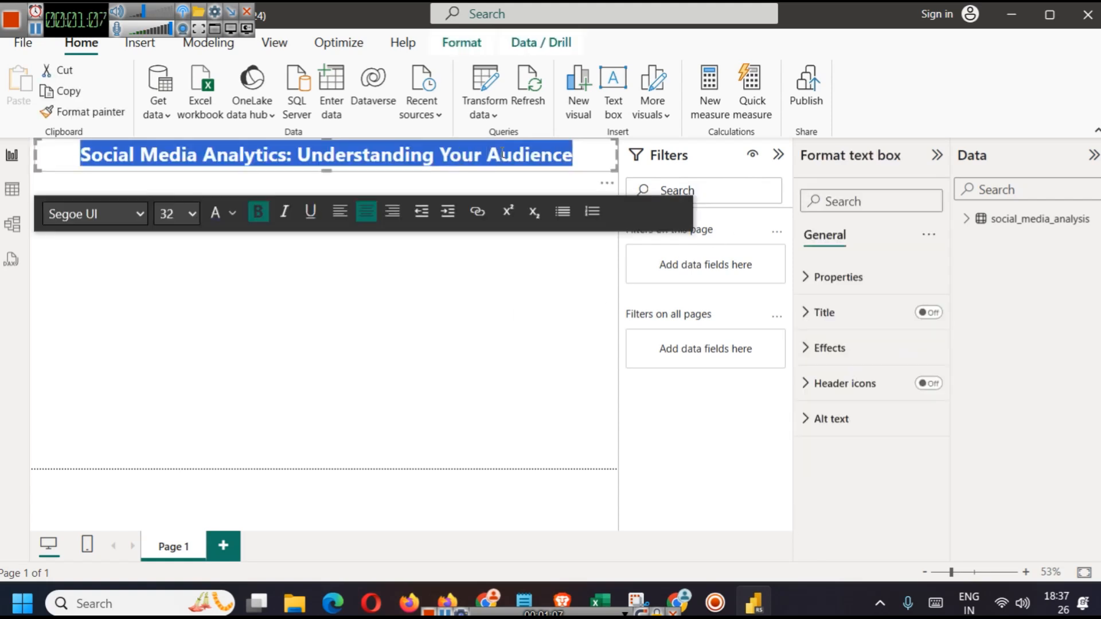
click(234, 213)
click(505, 350)
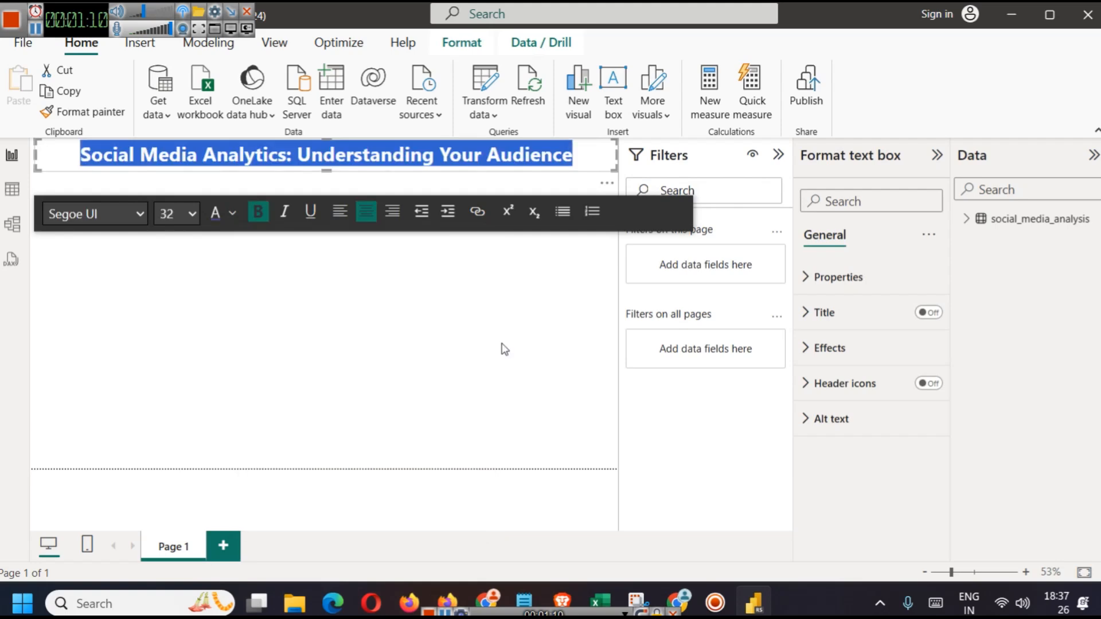
click(590, 273)
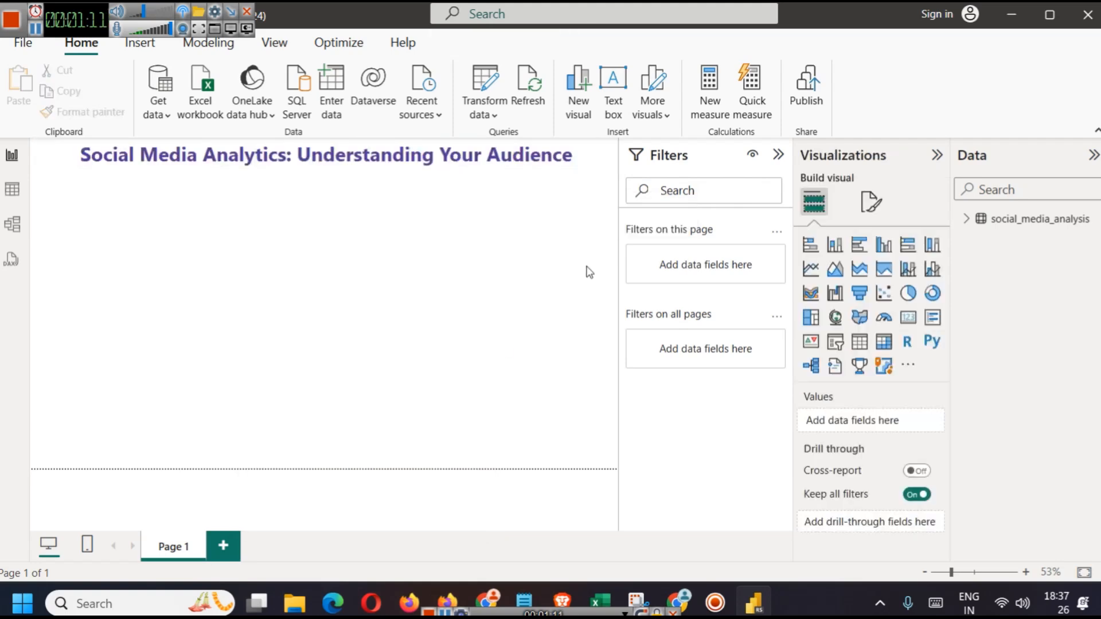
click(778, 155)
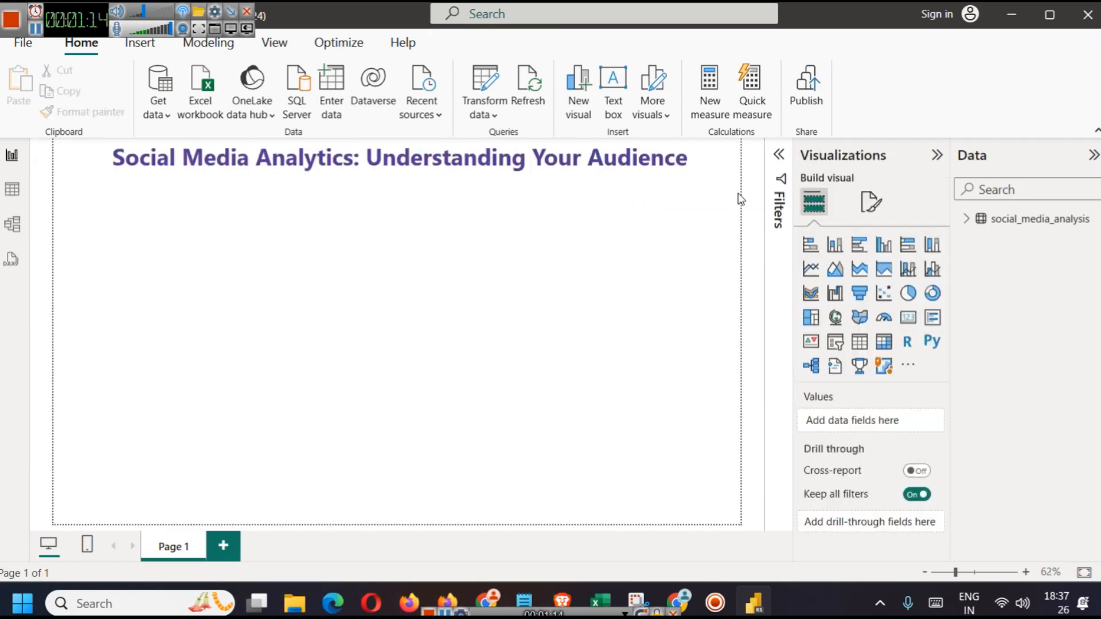
Turn on the shadow effect for the title text box, keeping its visual border off
click(705, 163)
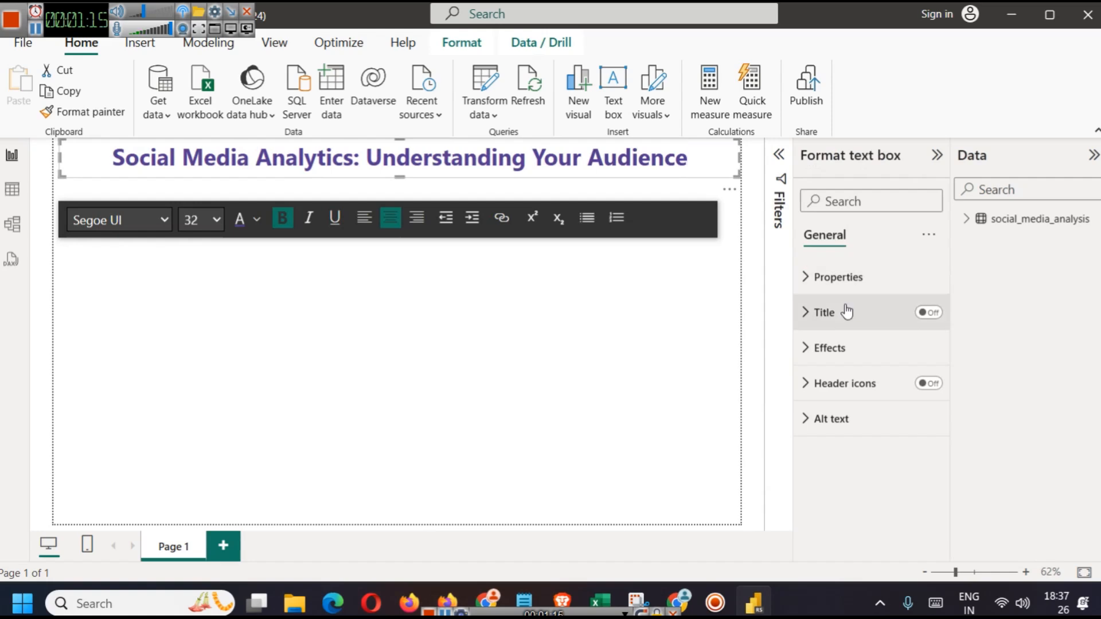
click(842, 348)
scroll(846, 429, down, 2)
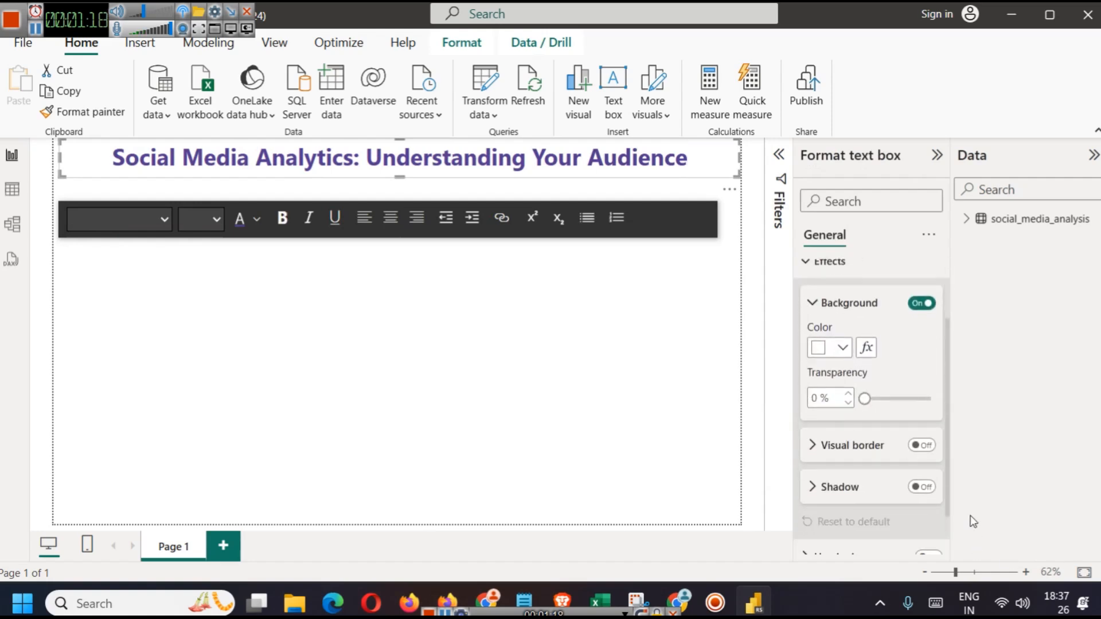
click(924, 487)
click(921, 446)
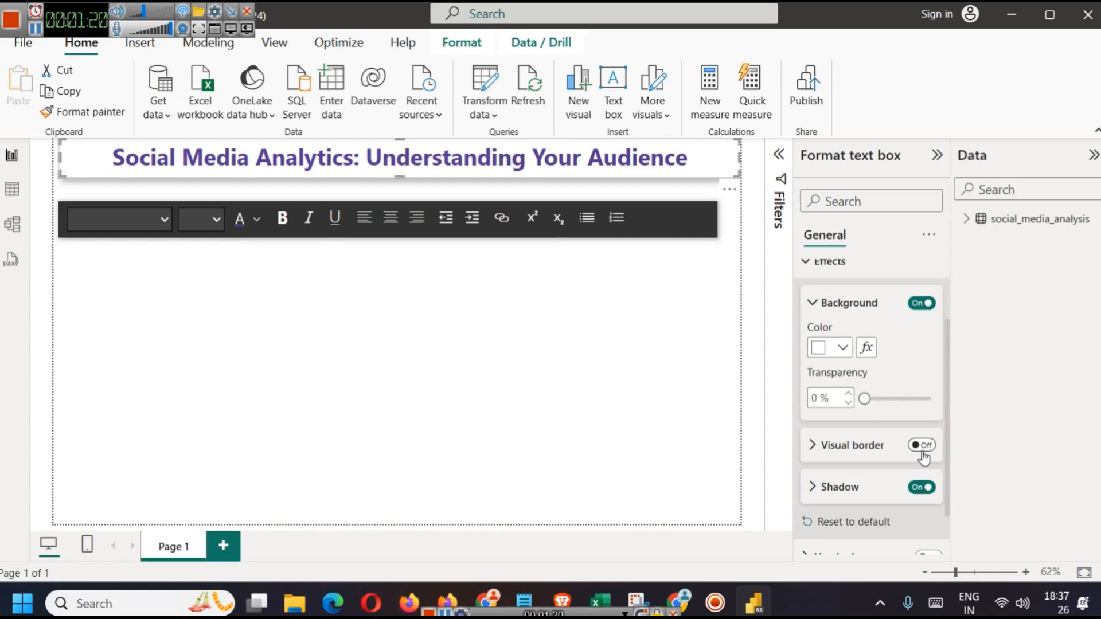
click(922, 447)
click(541, 417)
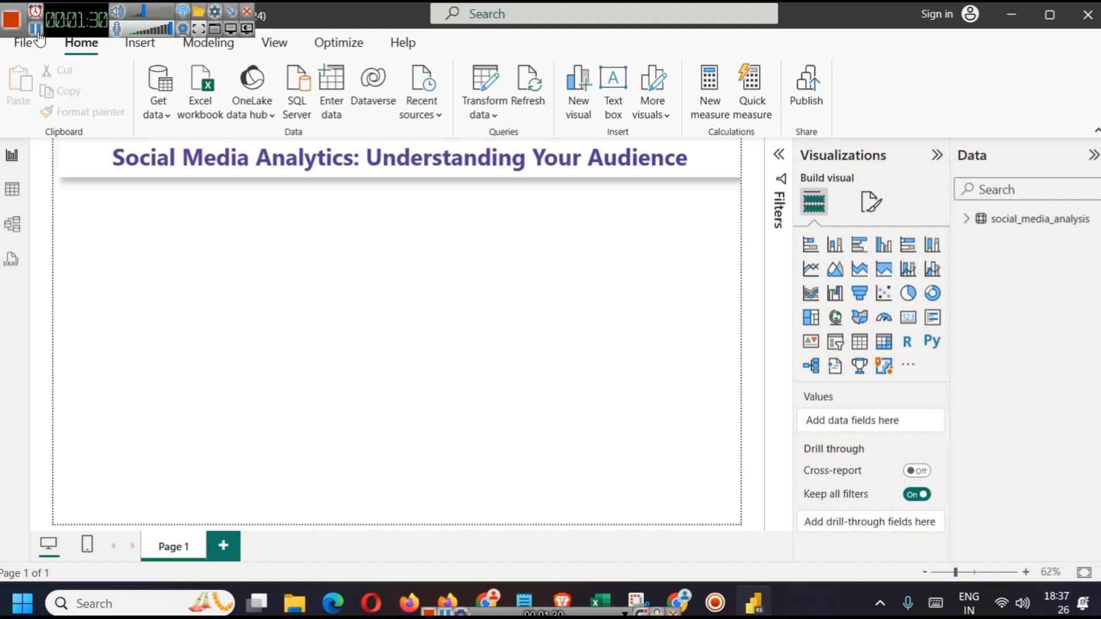
Narrow the title text box from its left edge to free space for a logo beside the title
click(69, 160)
drag(55, 160, 142, 160)
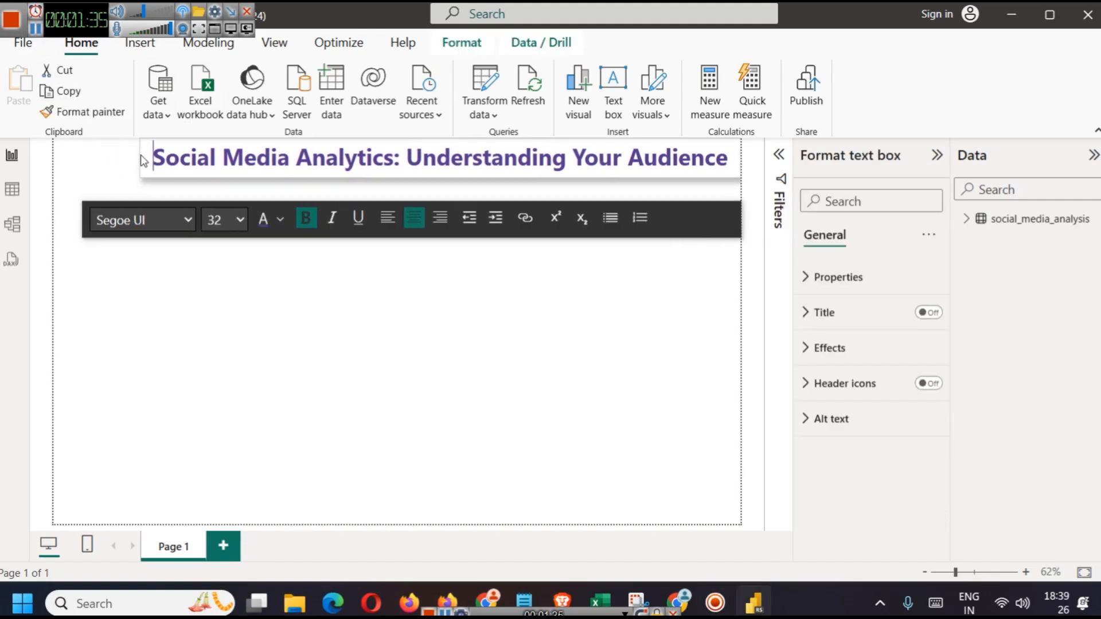
click(206, 334)
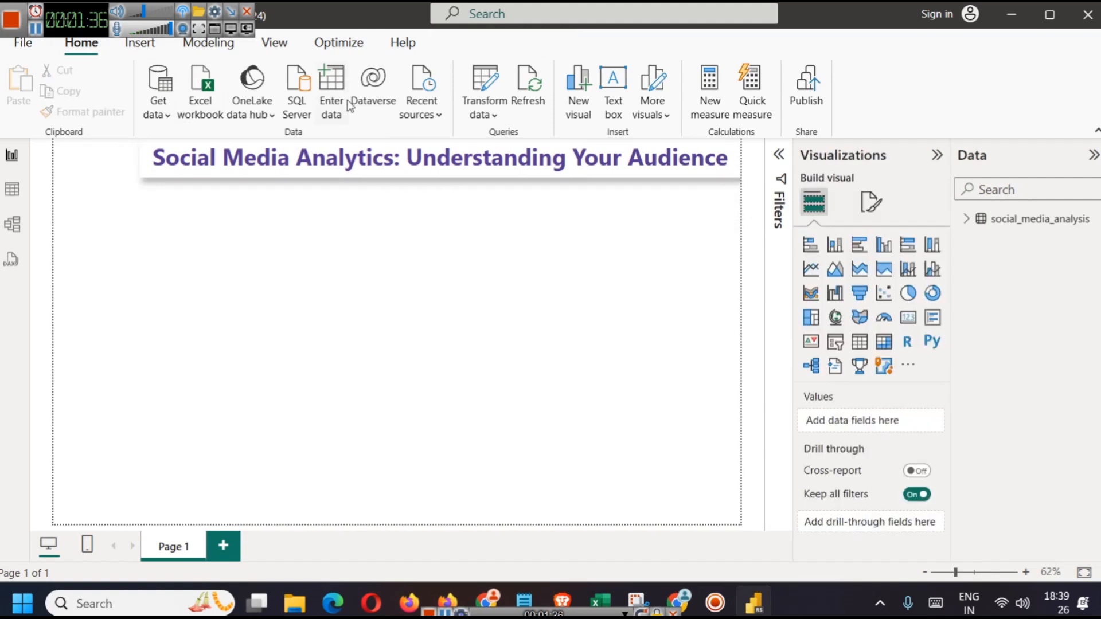
Reduce the title text's font size to 28
triple_click(322, 155)
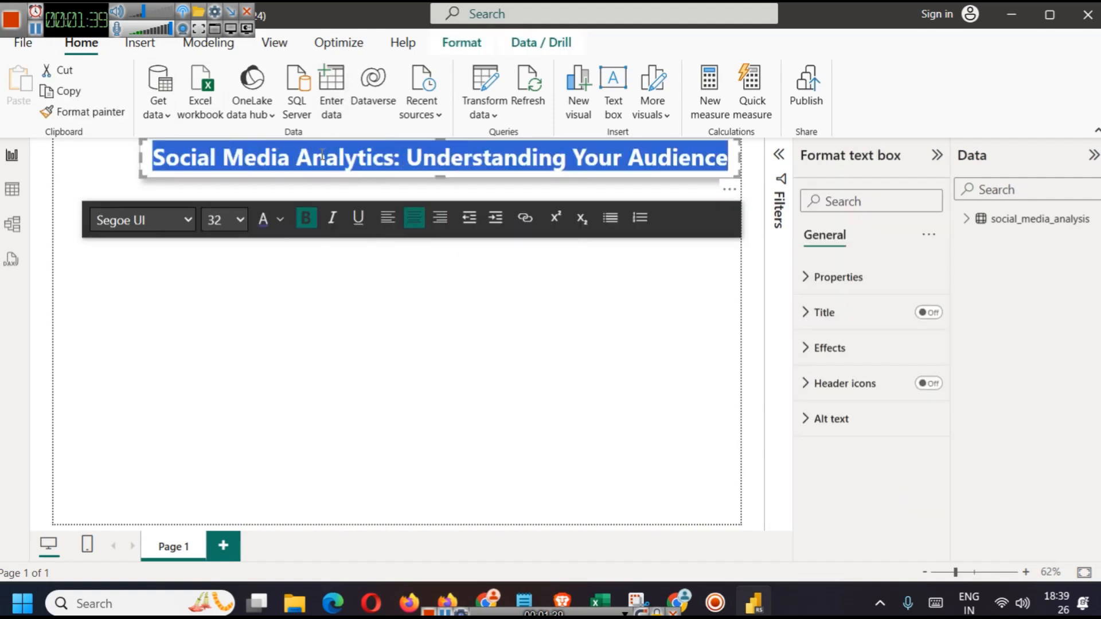
click(239, 220)
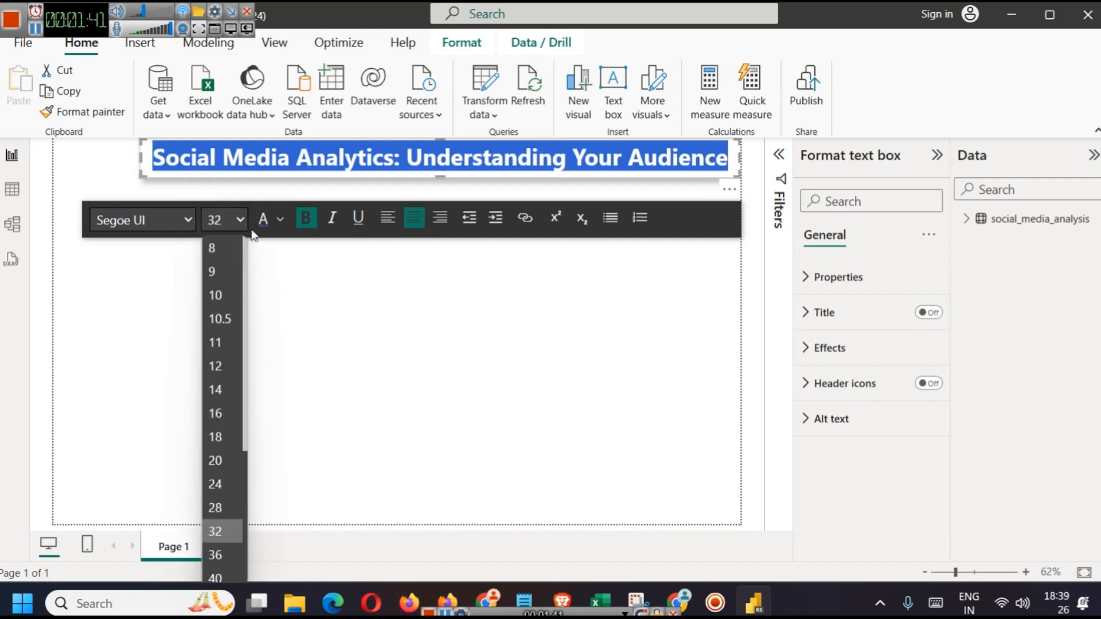
click(216, 506)
click(493, 163)
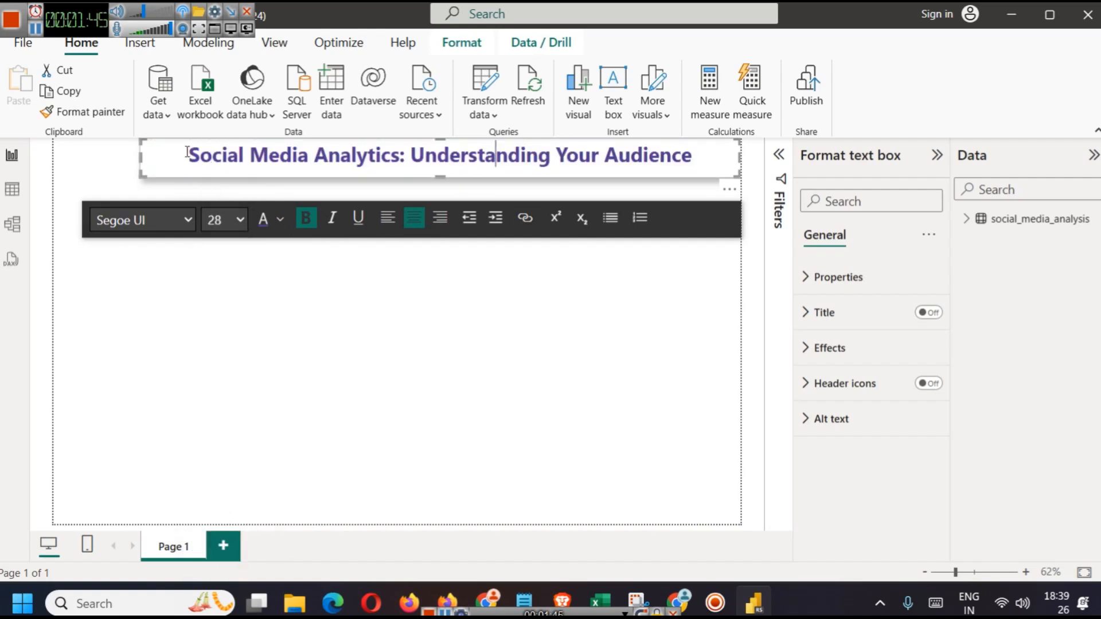
Left-align the title text and pull the text box's left edge slightly further inward
click(387, 220)
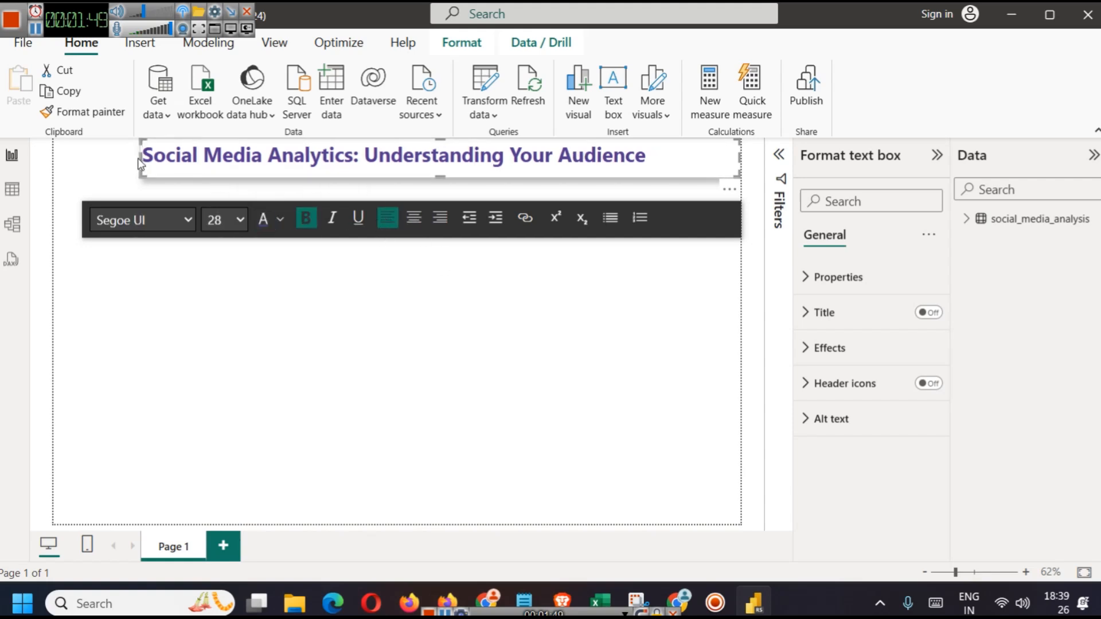
drag(140, 165, 157, 165)
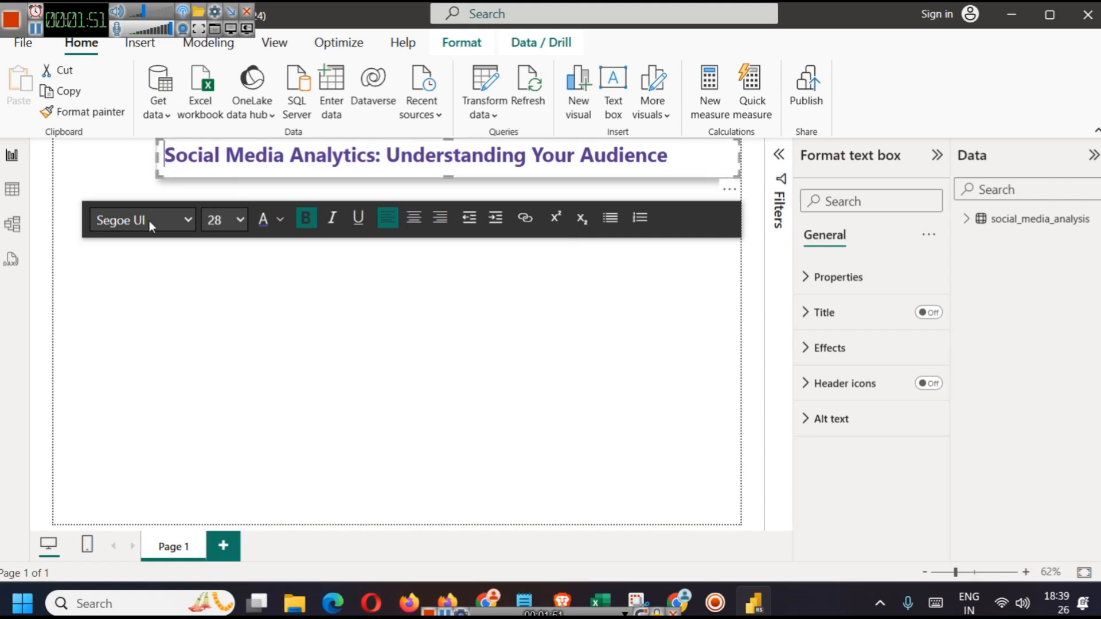
click(118, 270)
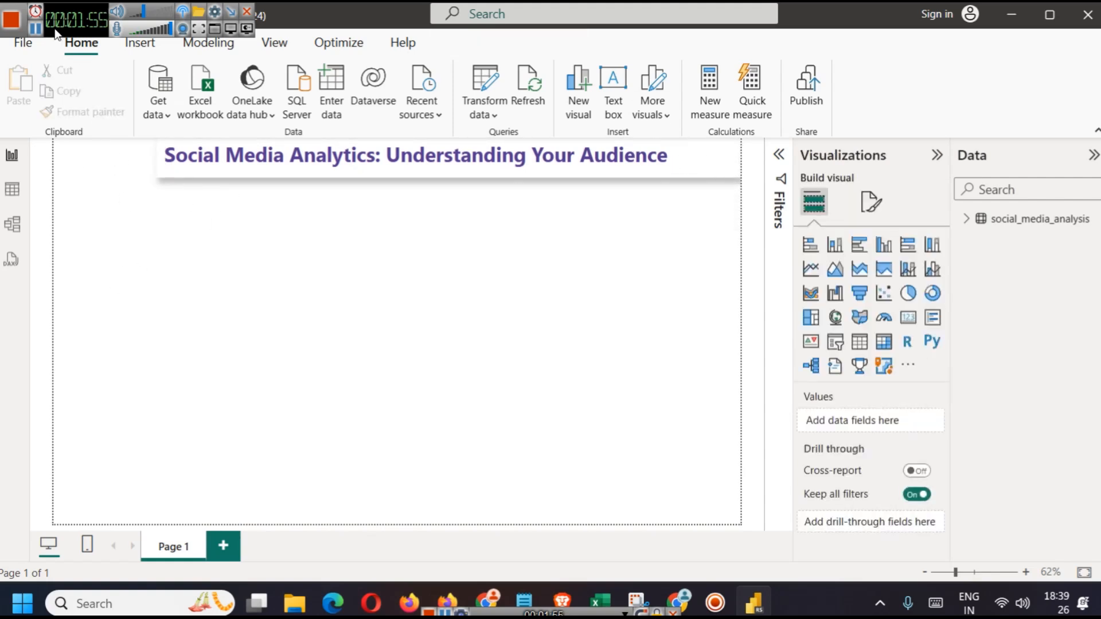
Insert the Slidescope logo image and shrink it into the page's upper-left corner beside the title
click(137, 49)
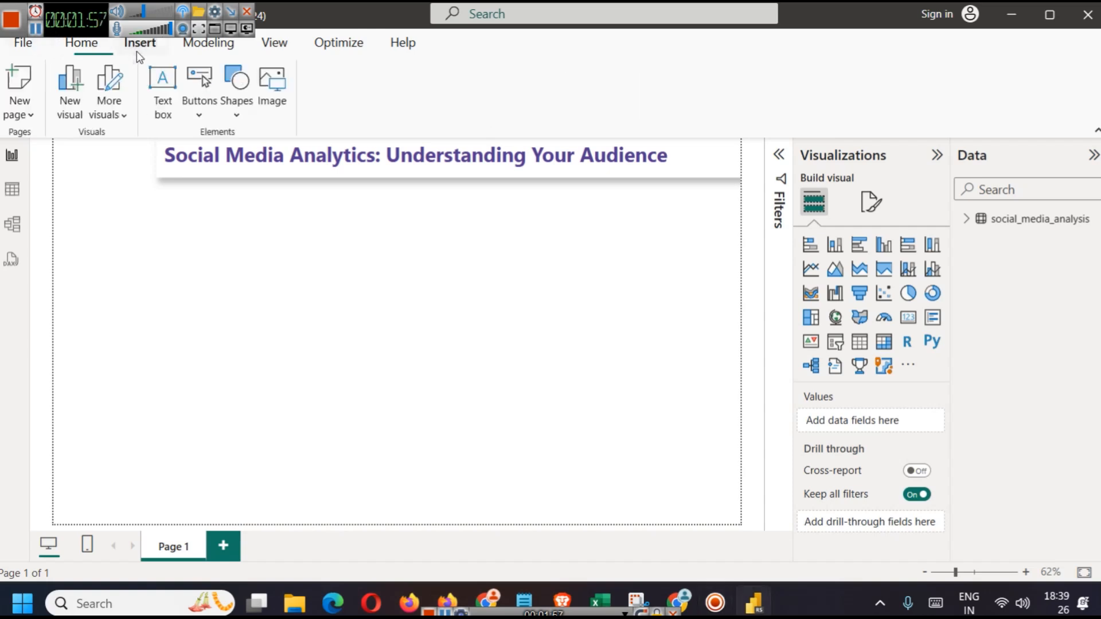
click(265, 108)
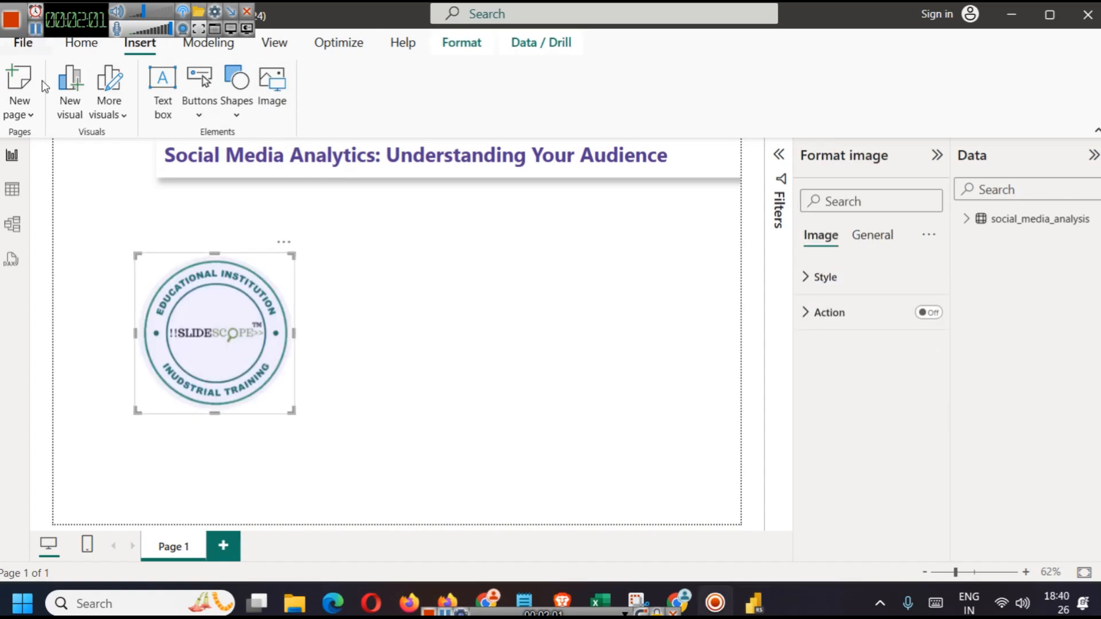
drag(266, 388, 194, 273)
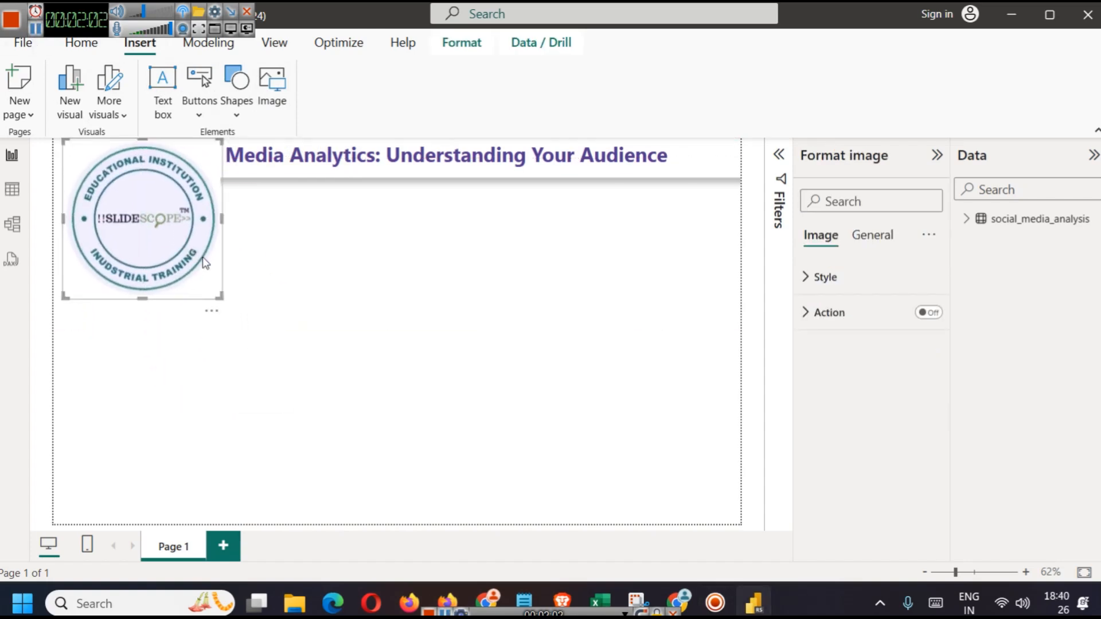
drag(222, 298, 113, 184)
click(233, 236)
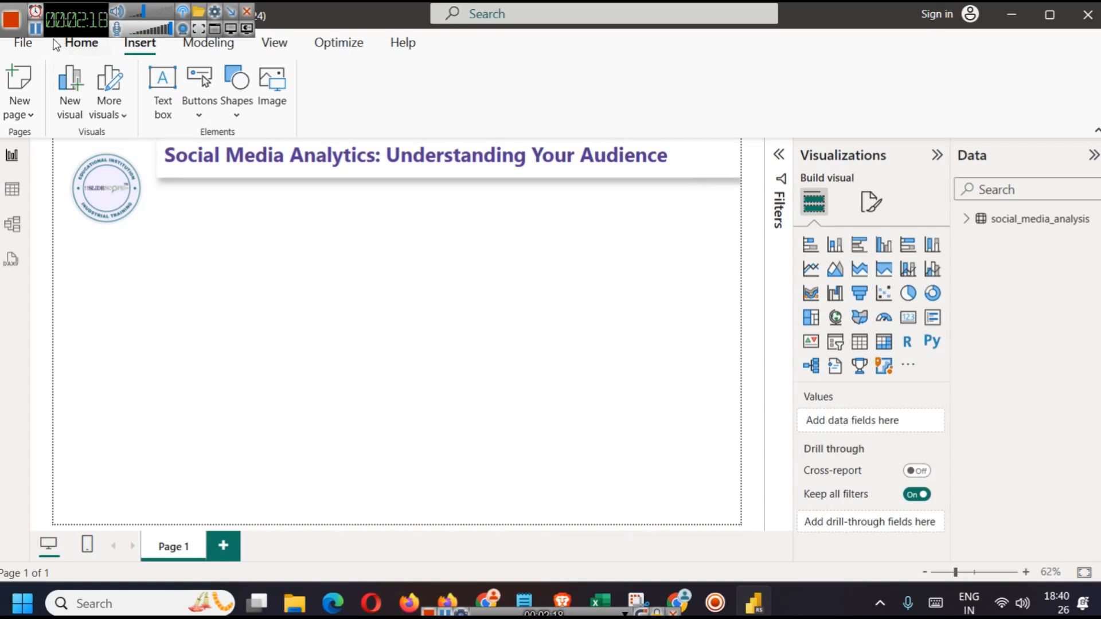
Paste the analytics illustration and shrink it to header height at the right end of the title box
key(ctrl+v)
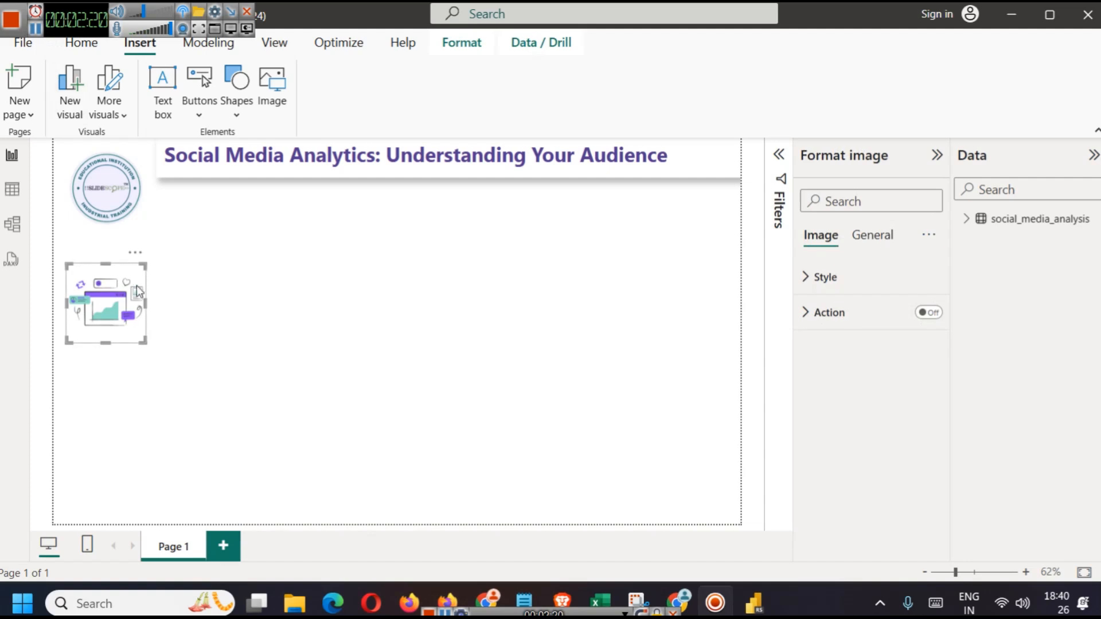
drag(136, 292, 685, 165)
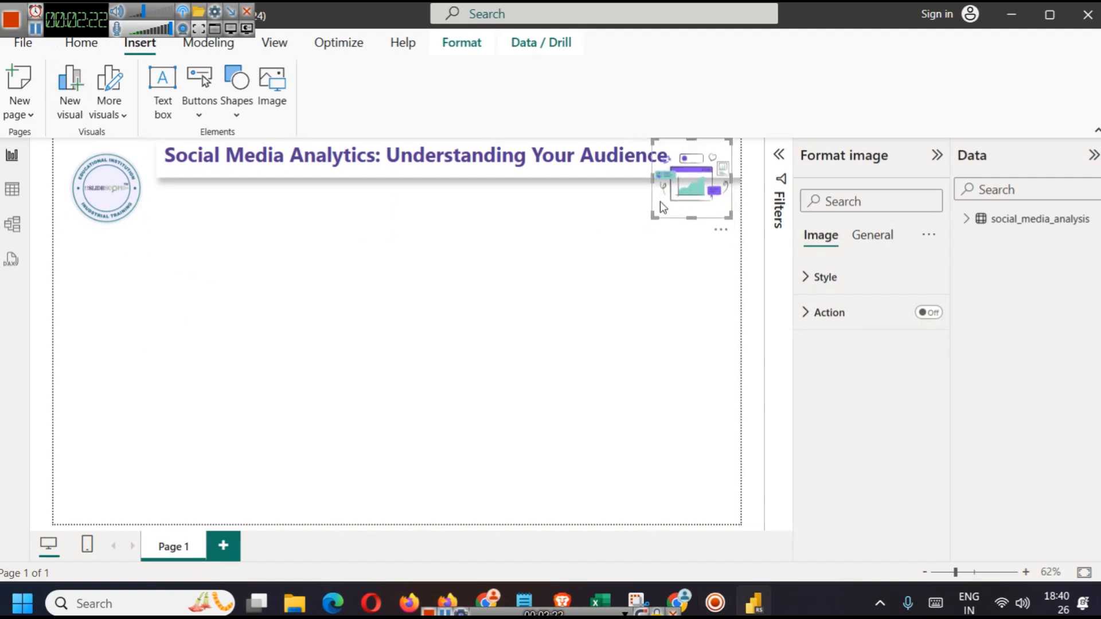
drag(651, 218, 692, 178)
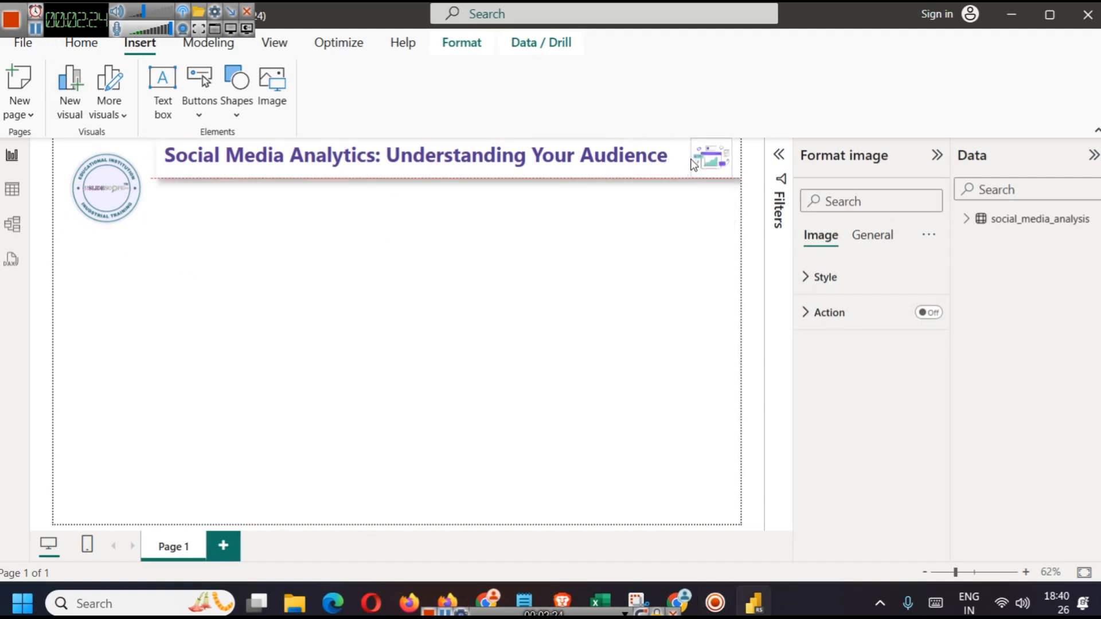
click(672, 277)
click(719, 159)
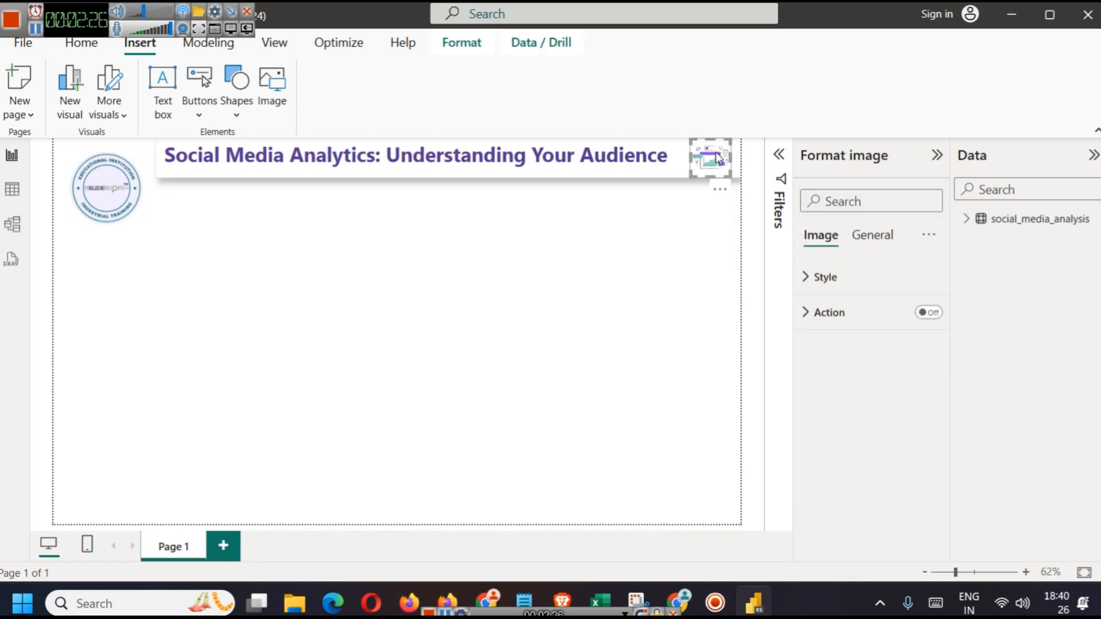
click(701, 278)
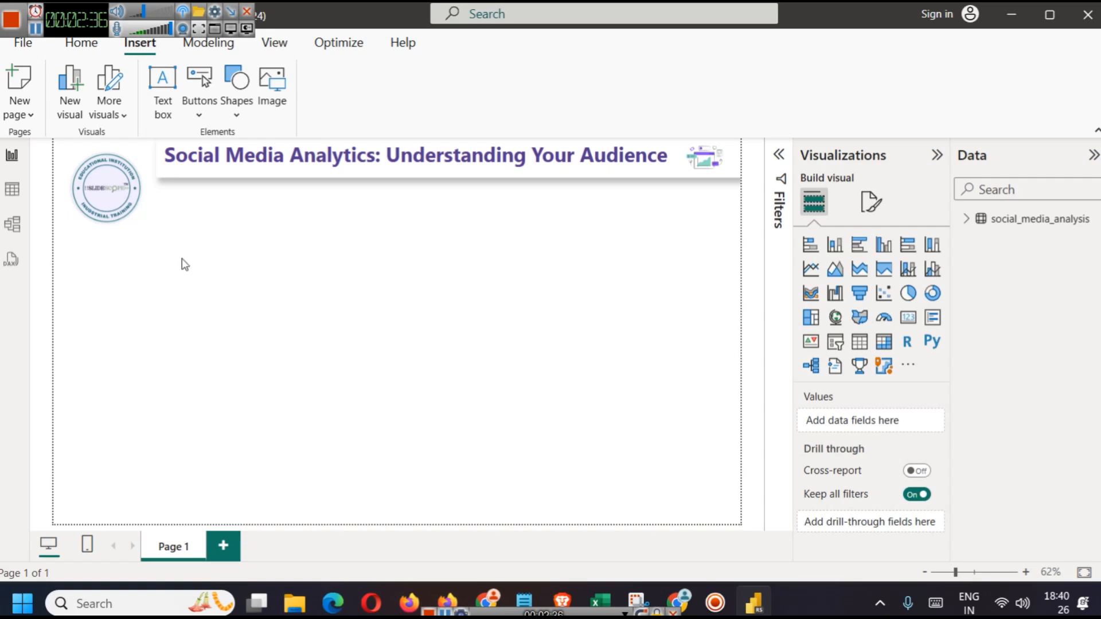
click(237, 115)
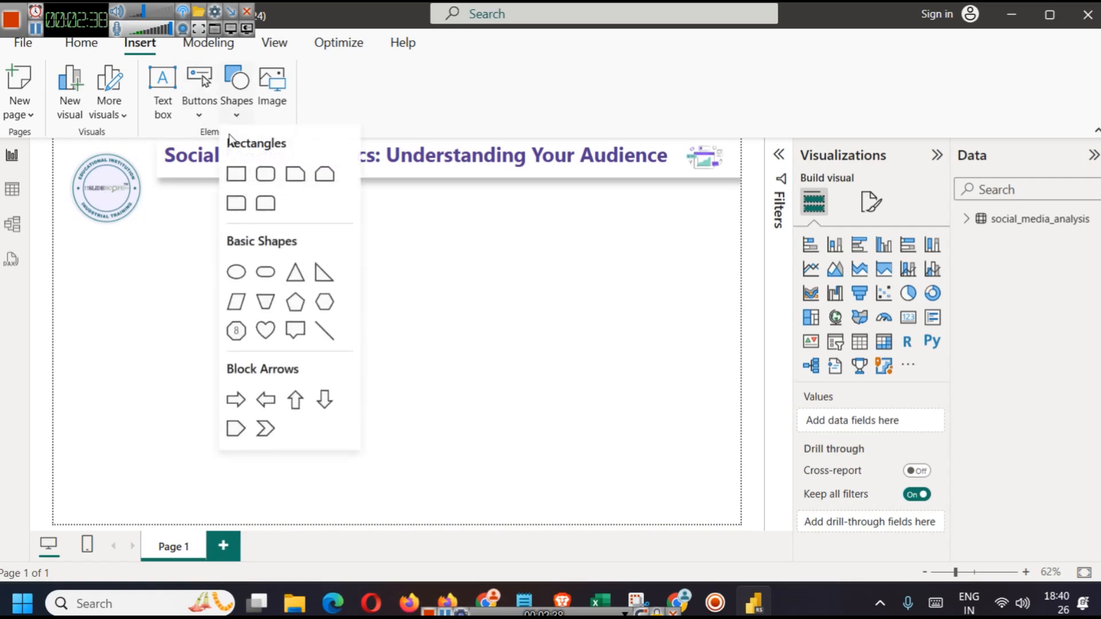
click(235, 173)
drag(121, 269, 116, 174)
key(ctrl+z)
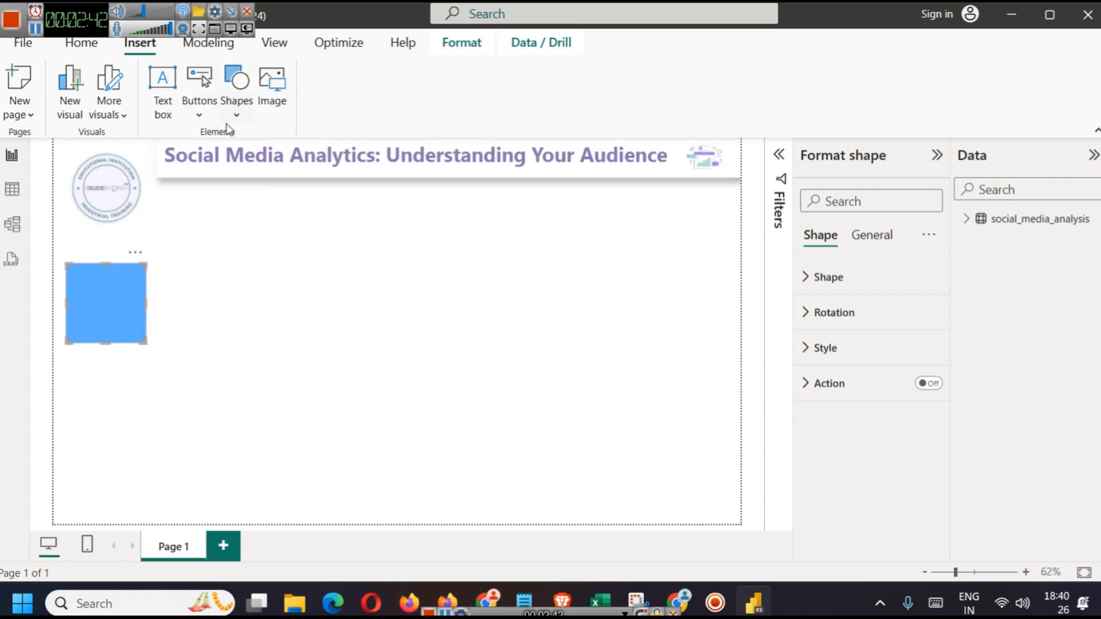
key(ctrl+z)
Insert a rounded rectangle over the logo and stretch it down to full page height as a left sidebar
click(234, 116)
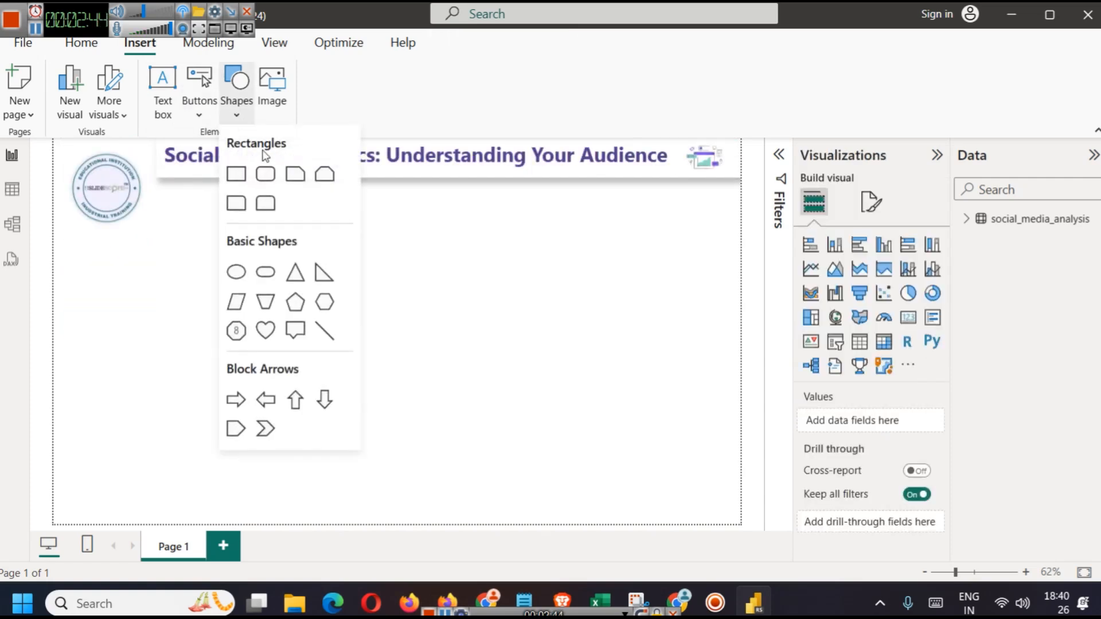
click(264, 173)
drag(122, 302, 126, 177)
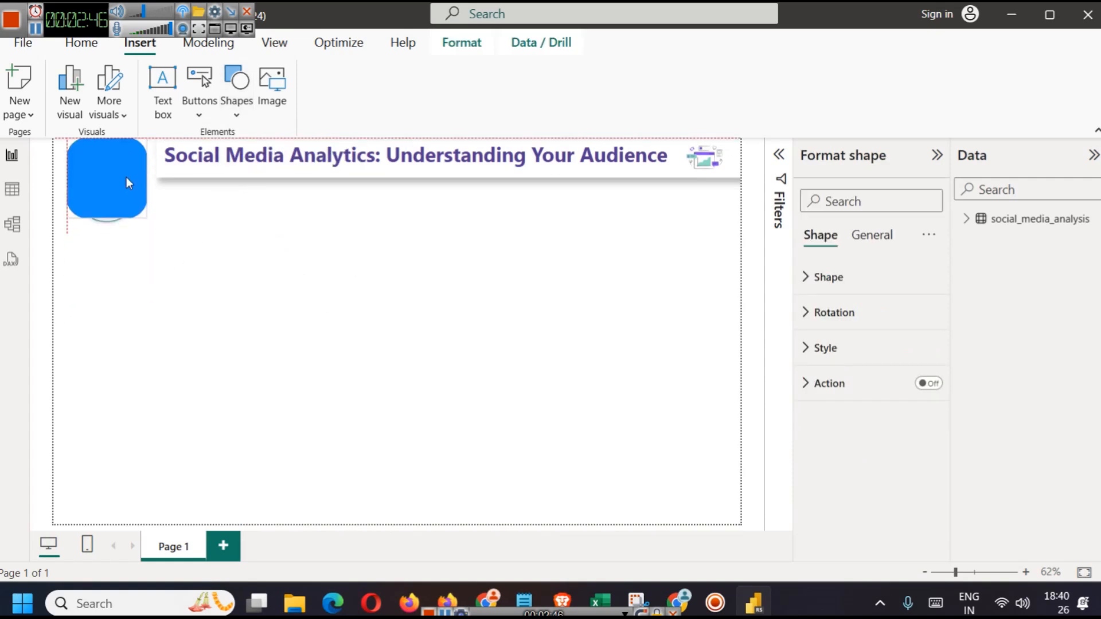
drag(107, 218, 120, 546)
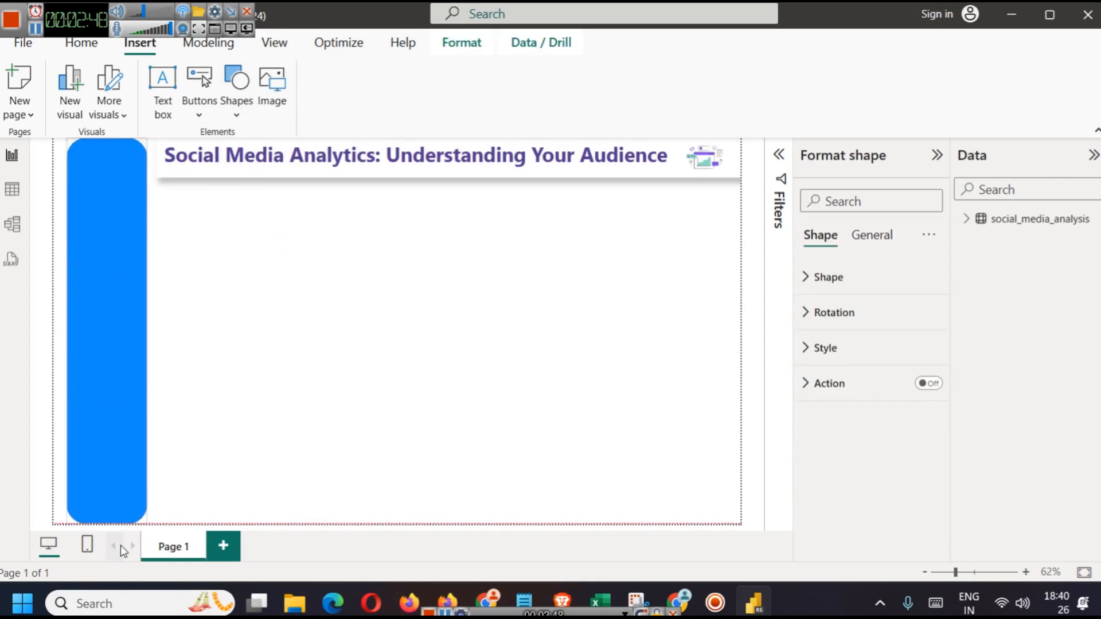
click(205, 244)
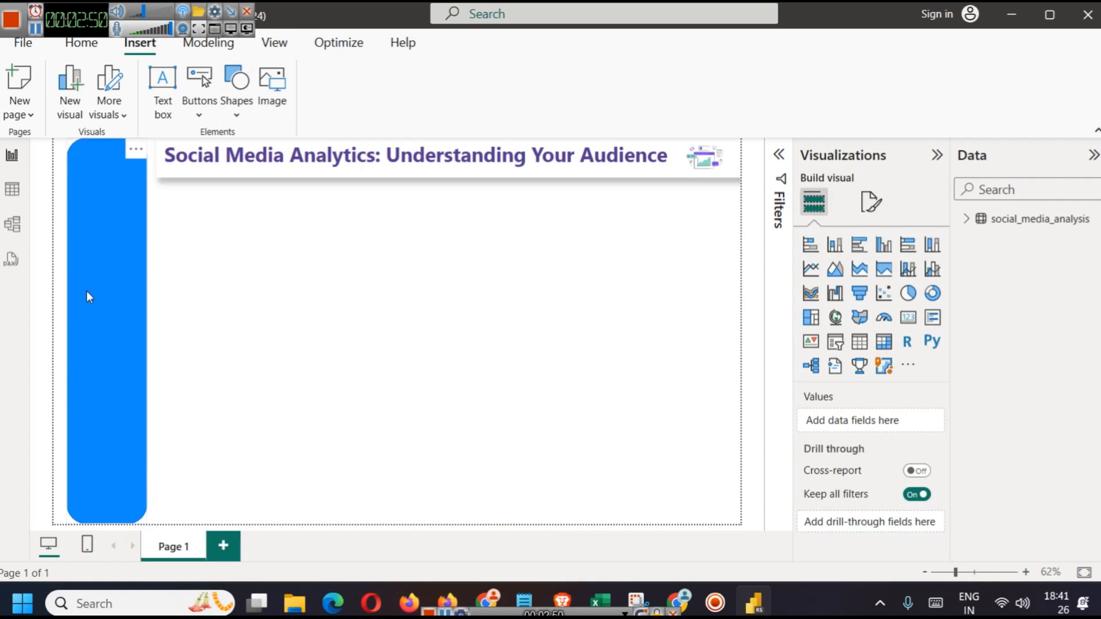
Widen the blue sidebar to the page's left edge and nudge it slightly inward into its final position
click(81, 338)
drag(64, 334, 42, 322)
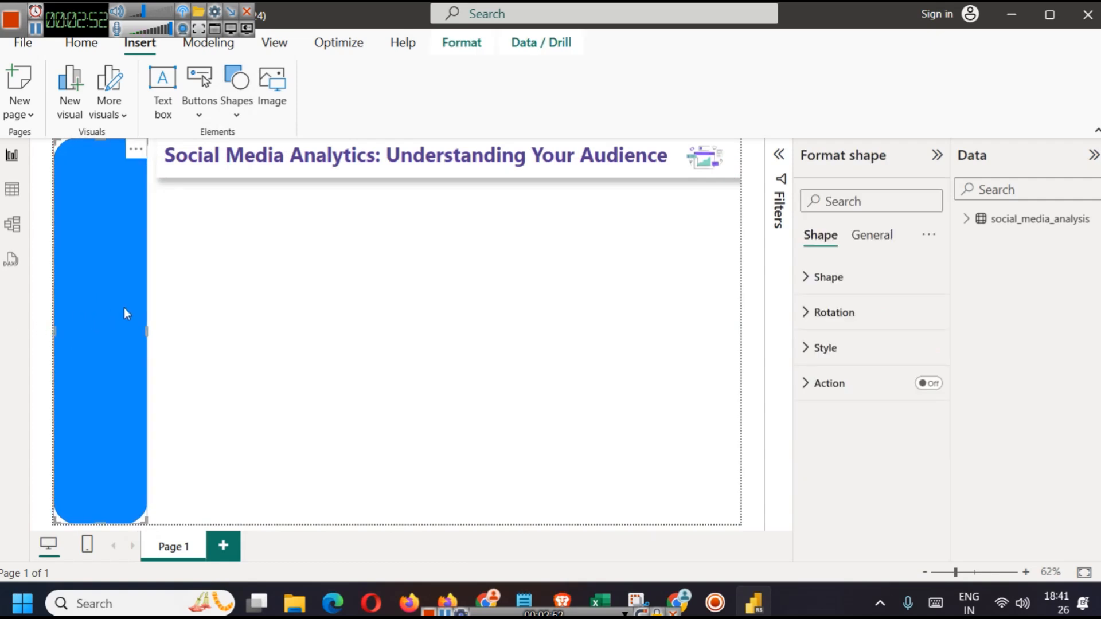
click(209, 325)
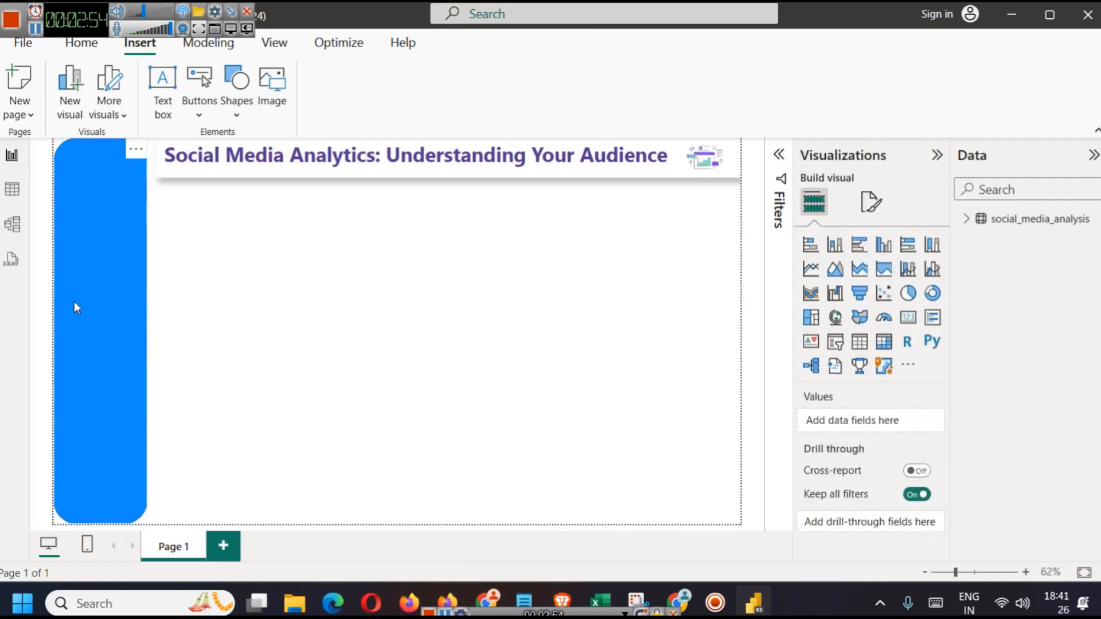
drag(74, 301, 76, 302)
click(253, 344)
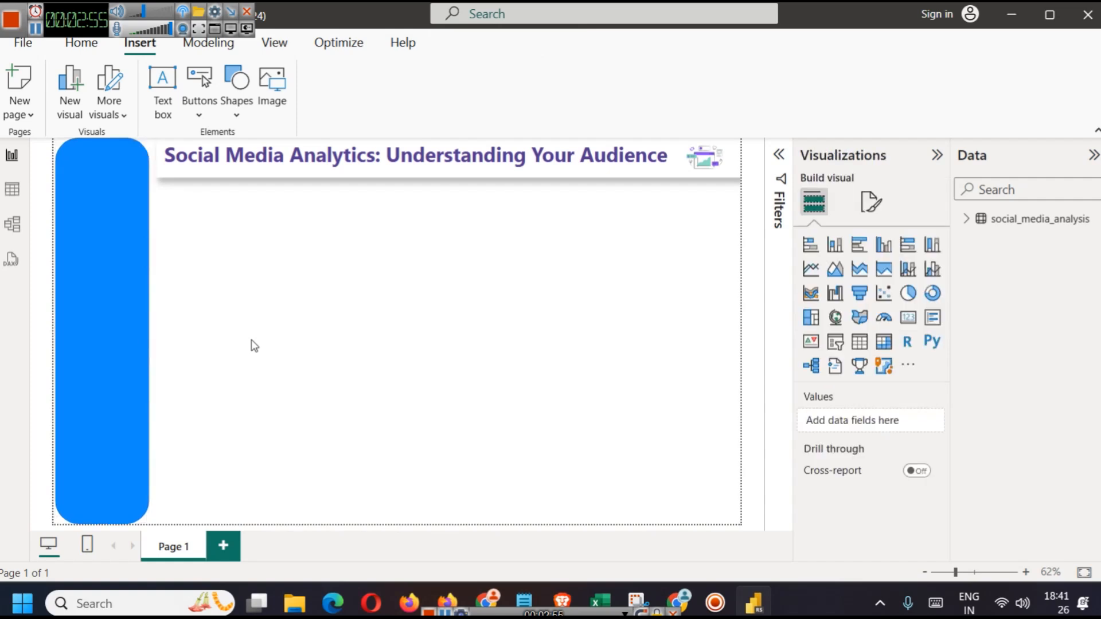
Fill the sidebar shape with the lightest grey theme colour
click(103, 241)
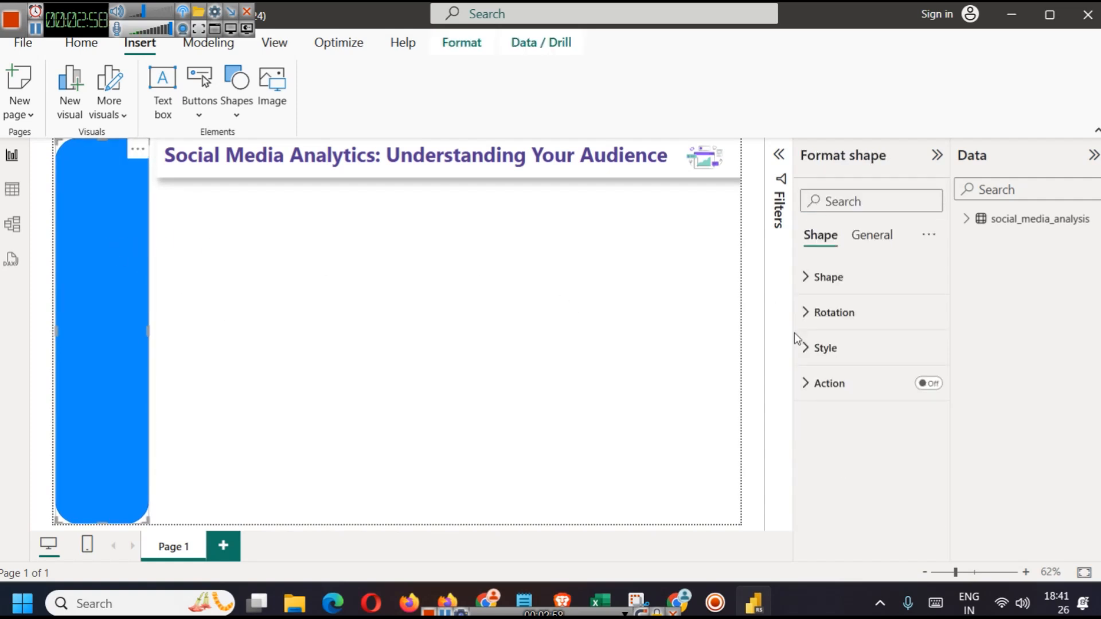
click(827, 345)
click(844, 443)
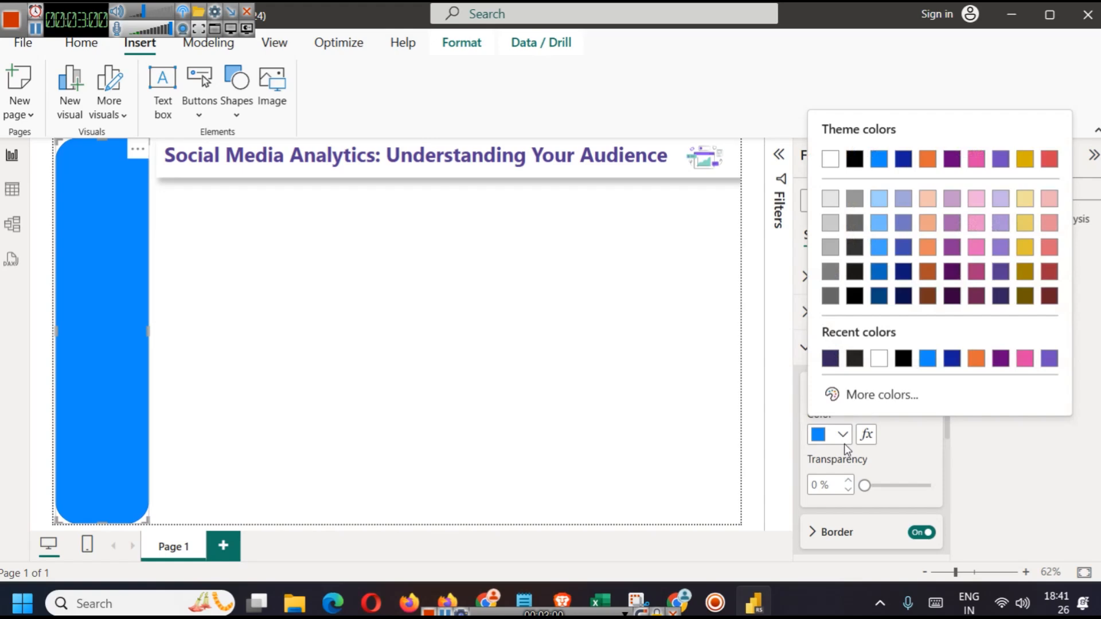
click(831, 199)
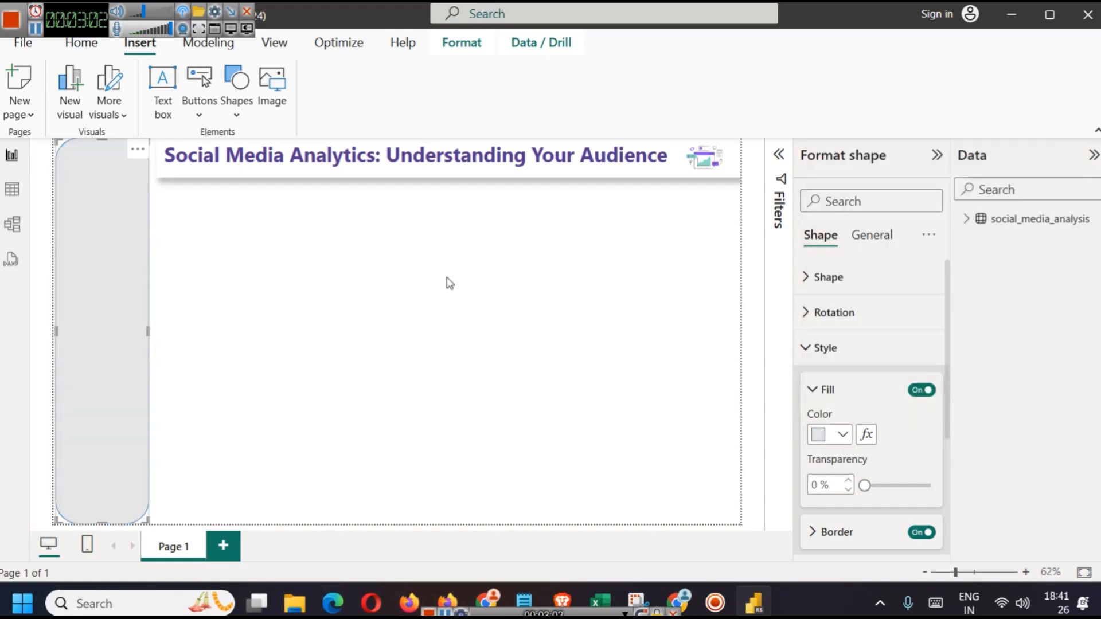
click(416, 271)
Turn off the border of the grey sidebar shape
click(115, 216)
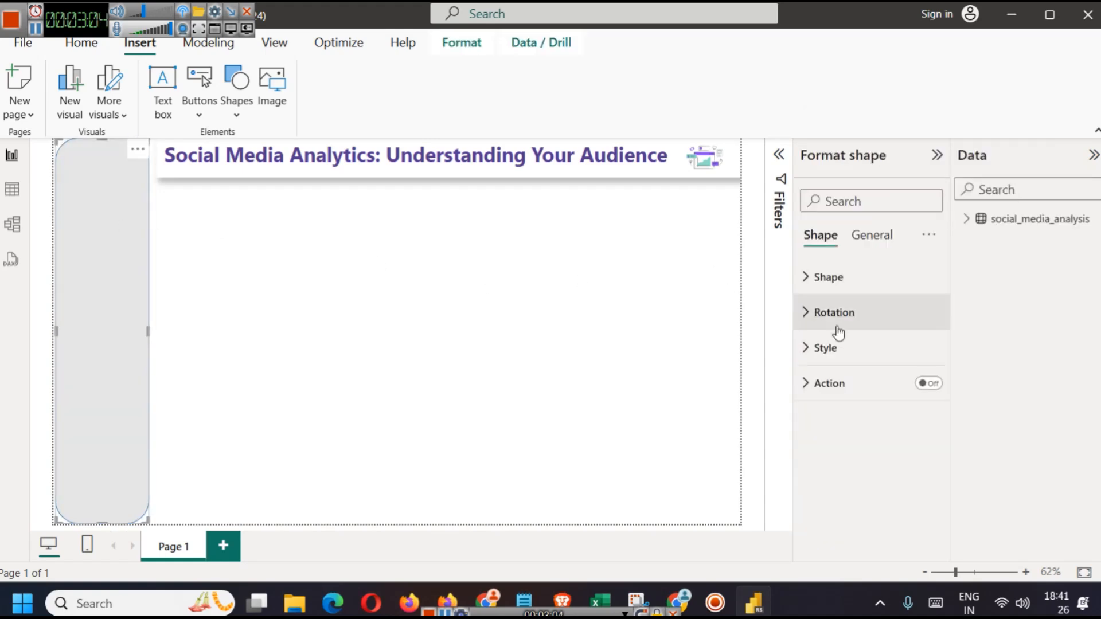
click(858, 355)
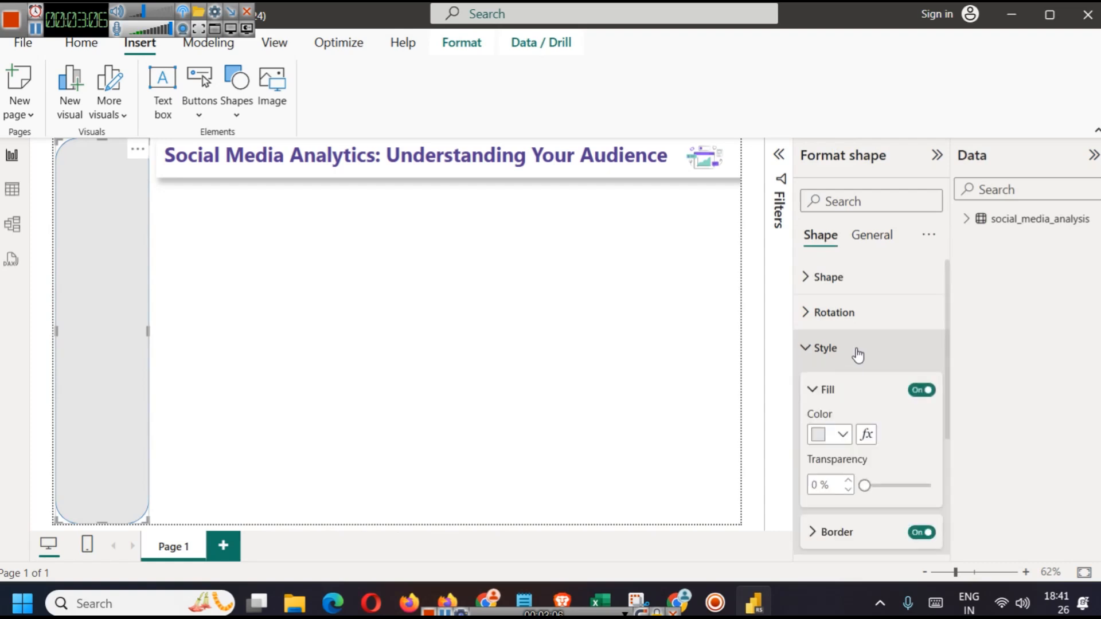
click(858, 355)
click(856, 355)
scroll(849, 353, down, 5)
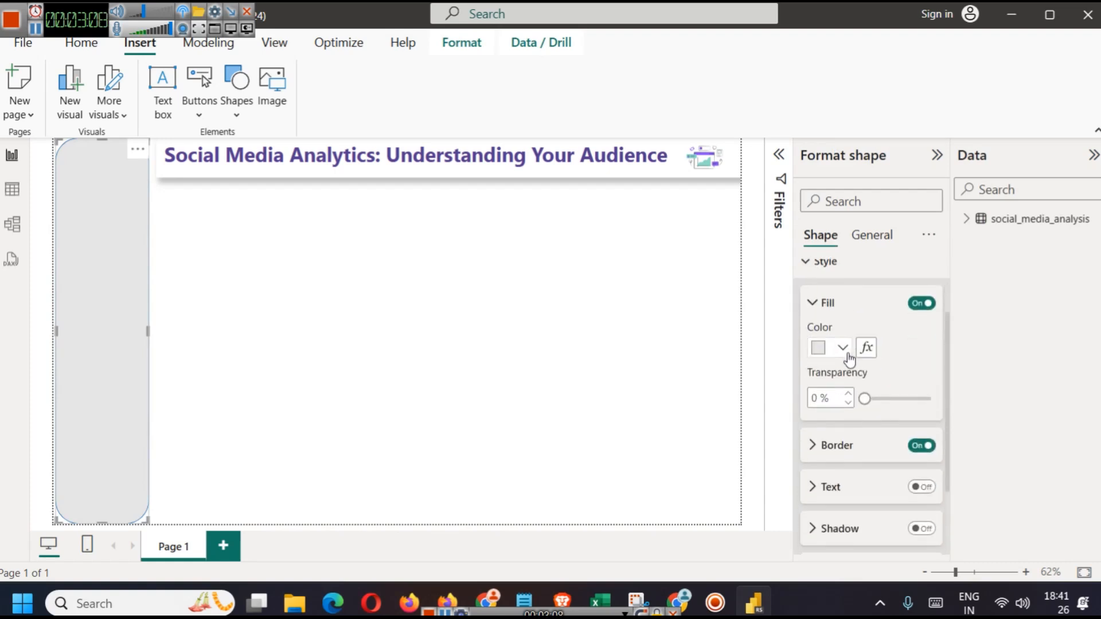
click(922, 359)
click(243, 361)
Send the grey sidebar shape to the back so that it lies behind the logo
click(84, 263)
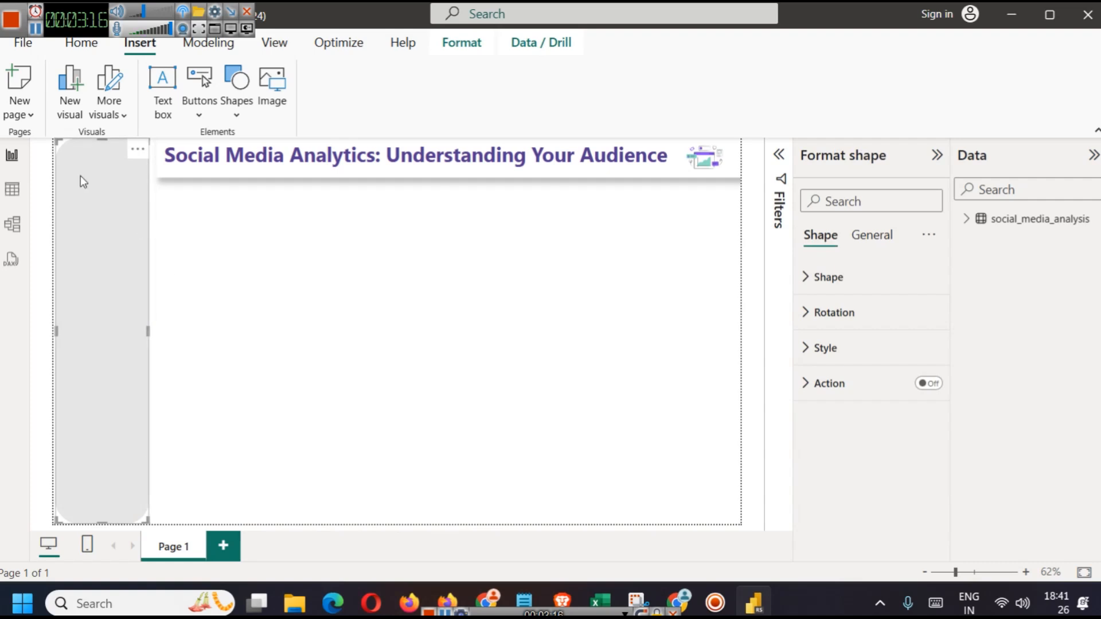
click(471, 44)
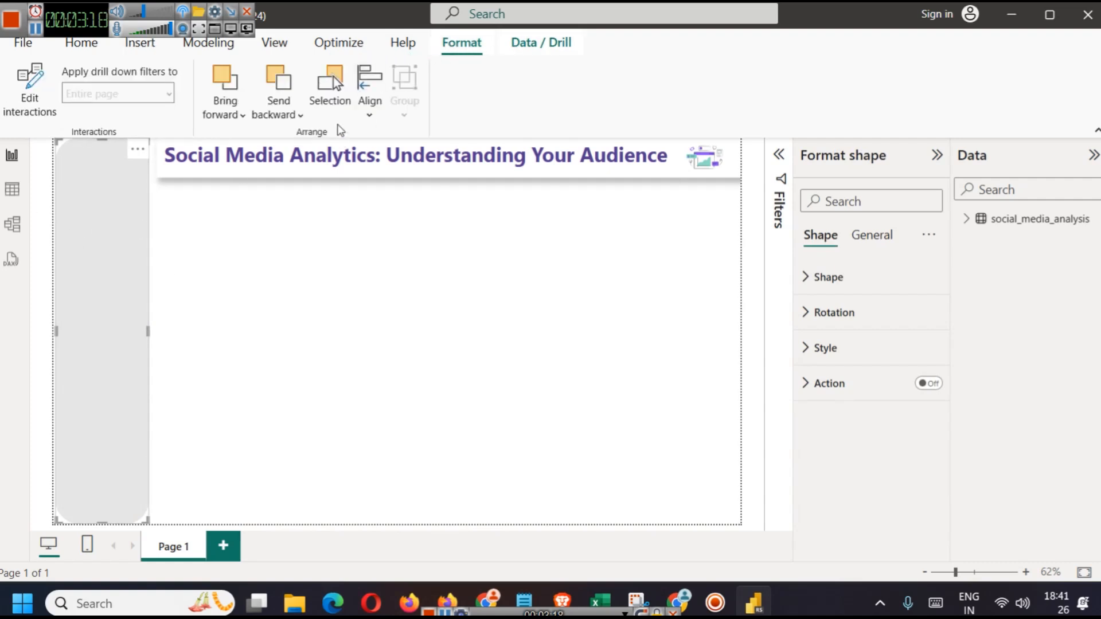
click(304, 113)
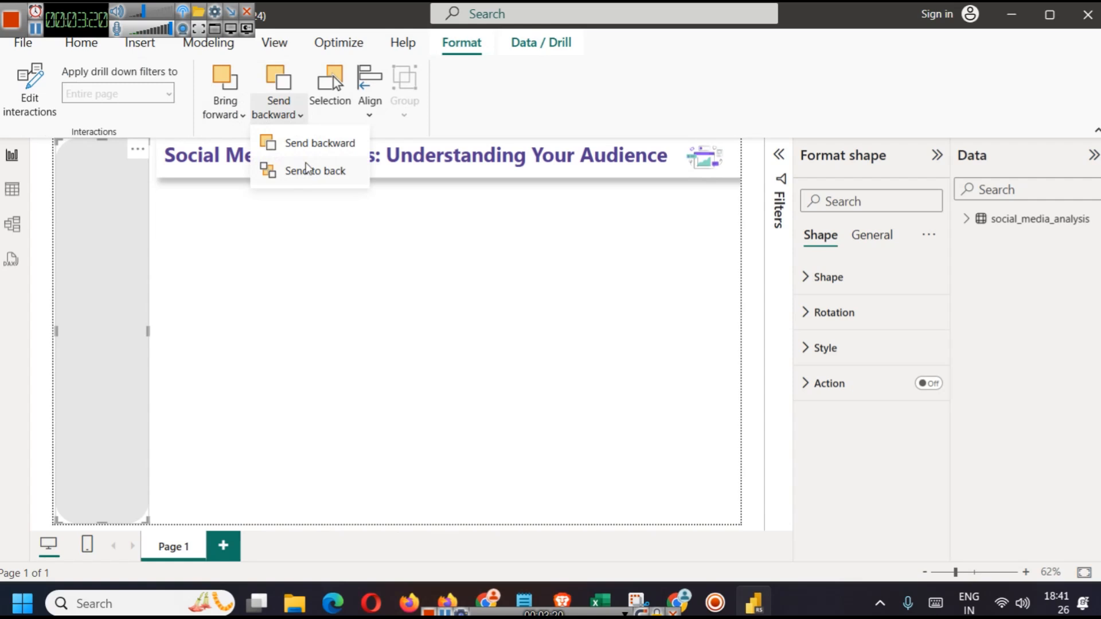
click(308, 171)
click(239, 292)
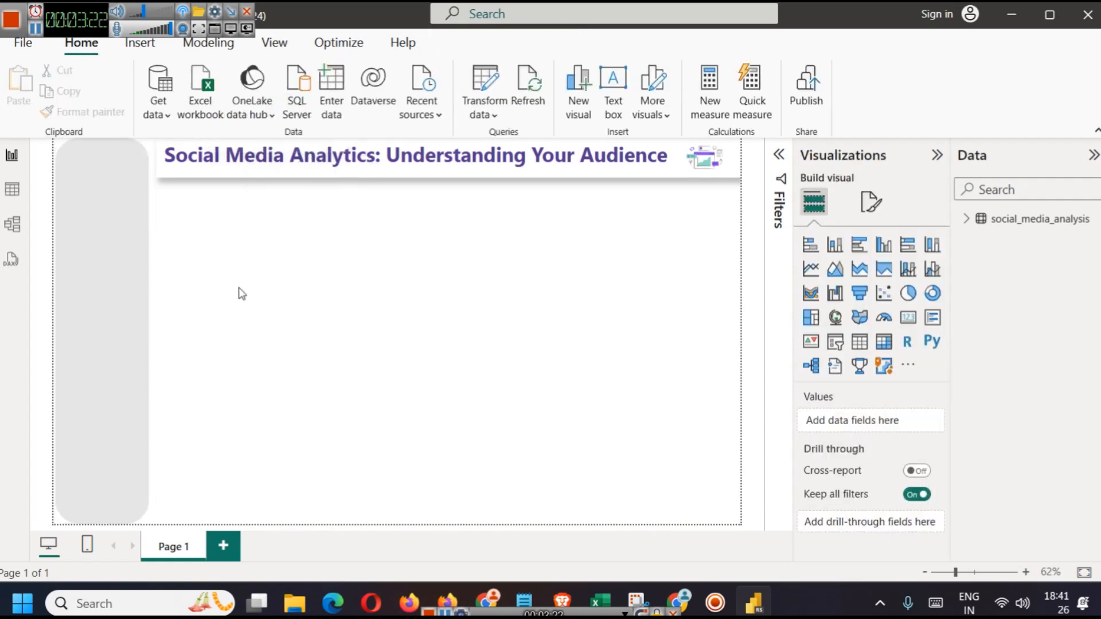
click(79, 258)
click(462, 43)
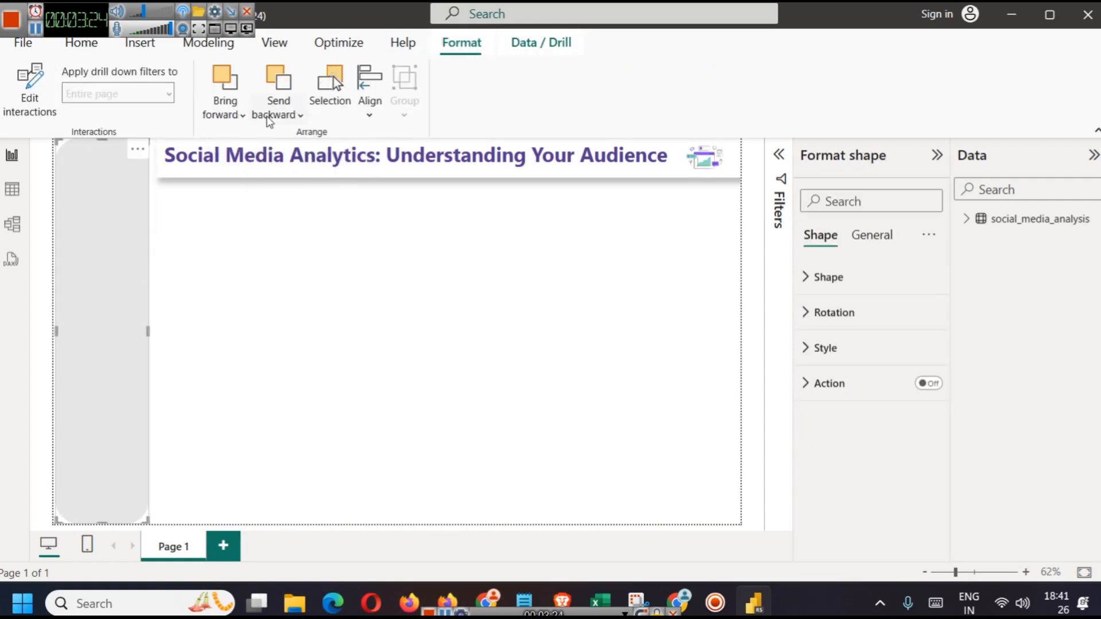
click(274, 115)
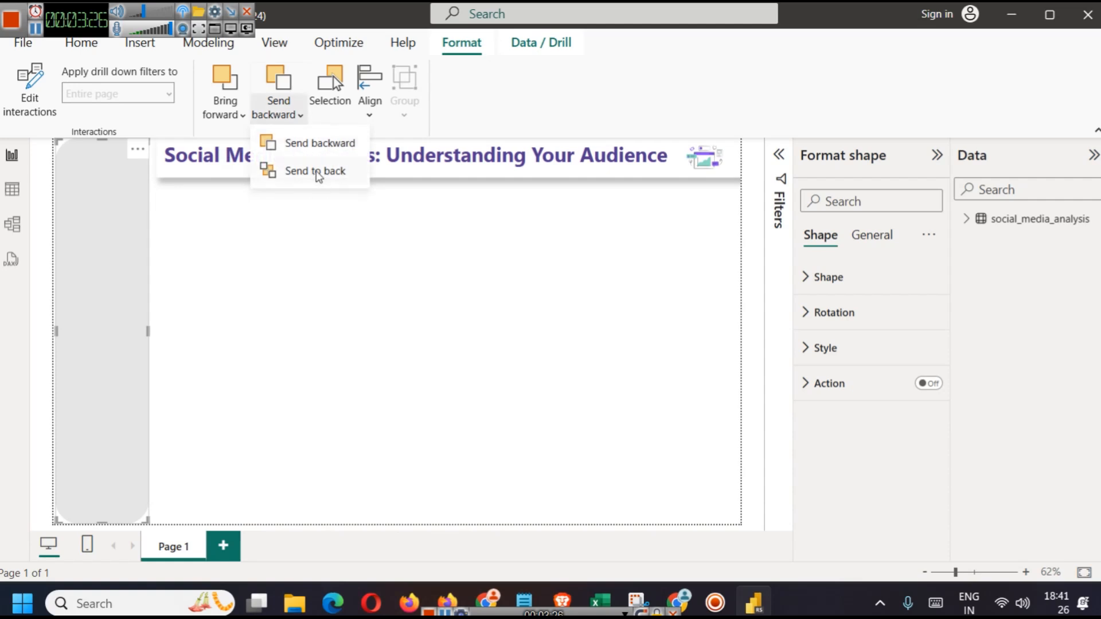
click(317, 172)
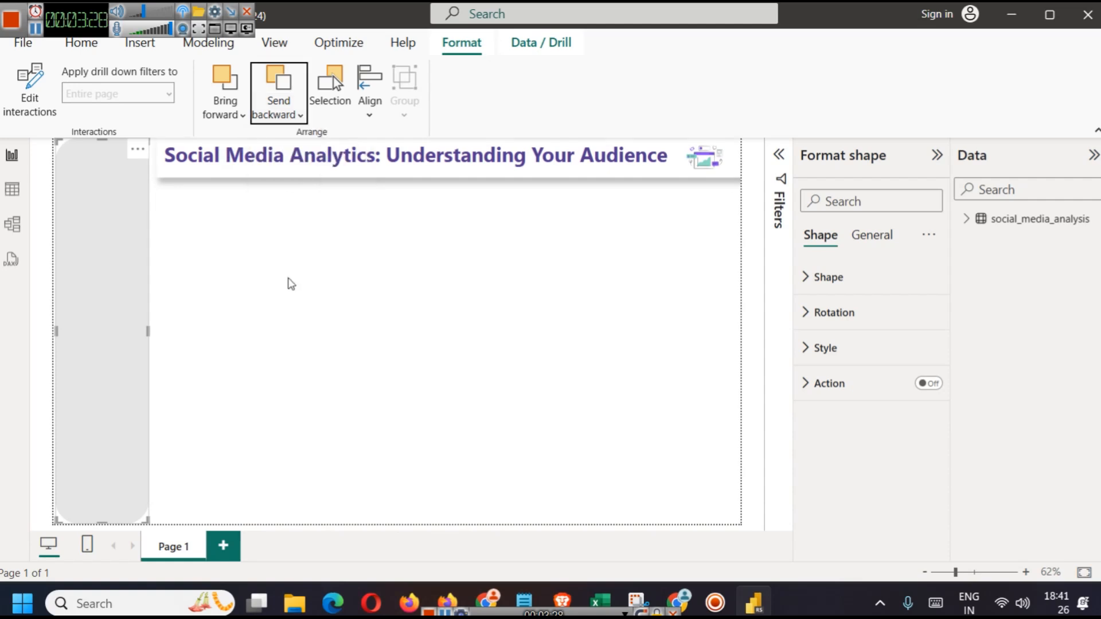
click(284, 301)
click(130, 193)
drag(127, 199, 133, 207)
click(297, 234)
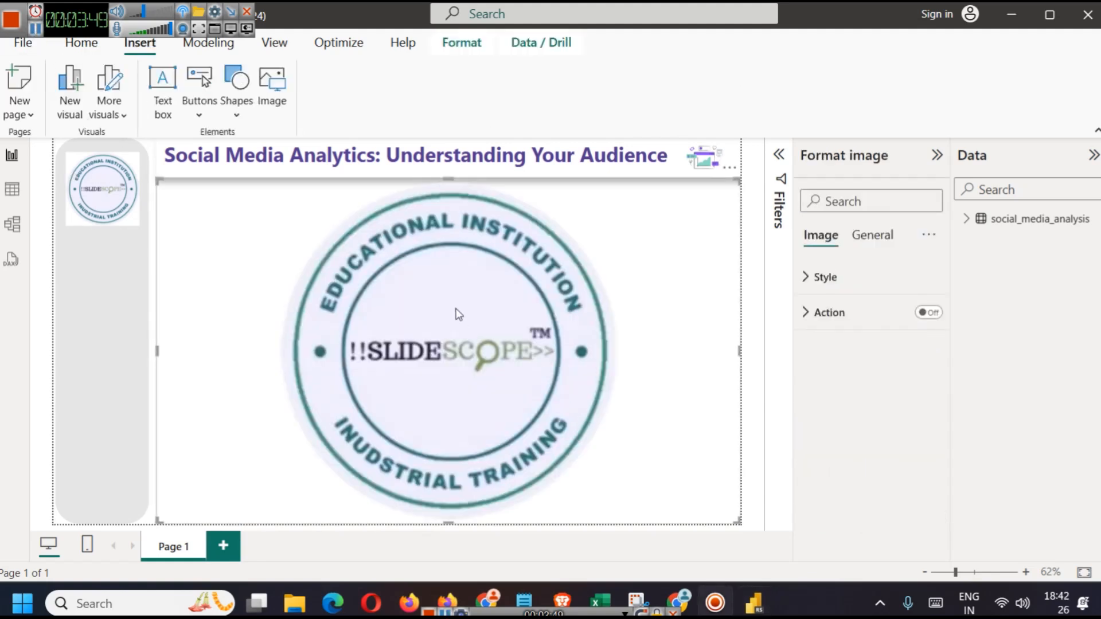
Shrink the newly inserted circular Slidescope logo to about sidebar width and move it below the old logo
drag(464, 313, 448, 305)
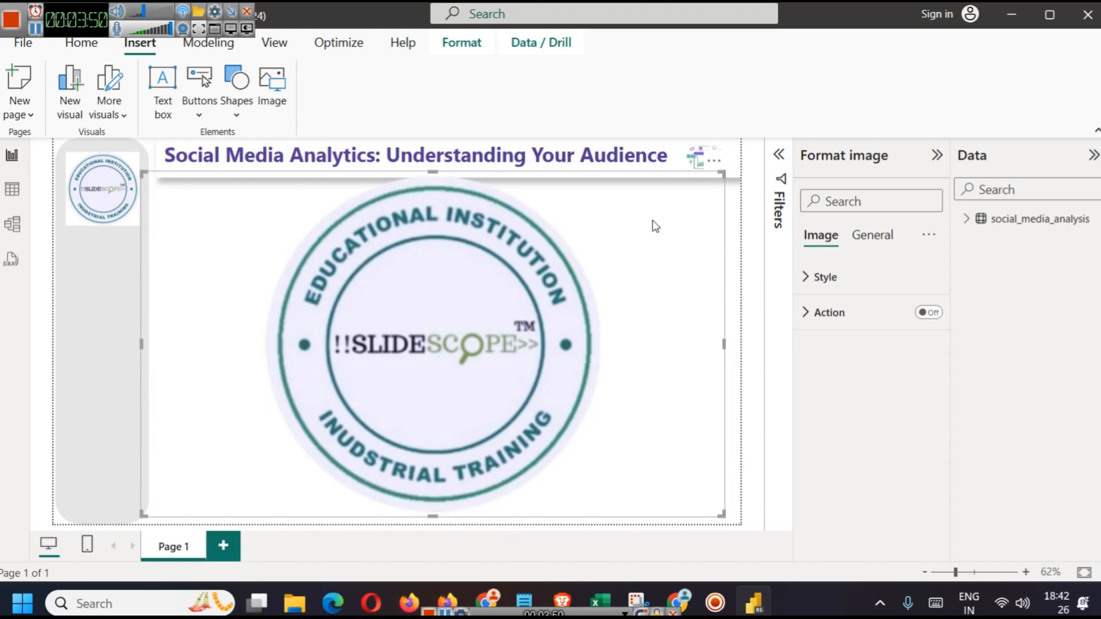
drag(723, 173, 264, 444)
drag(217, 494, 126, 270)
Delete the old square logo and place the new circular one at the upper end of the sidebar
click(101, 190)
key(Delete)
drag(123, 267, 109, 197)
click(230, 318)
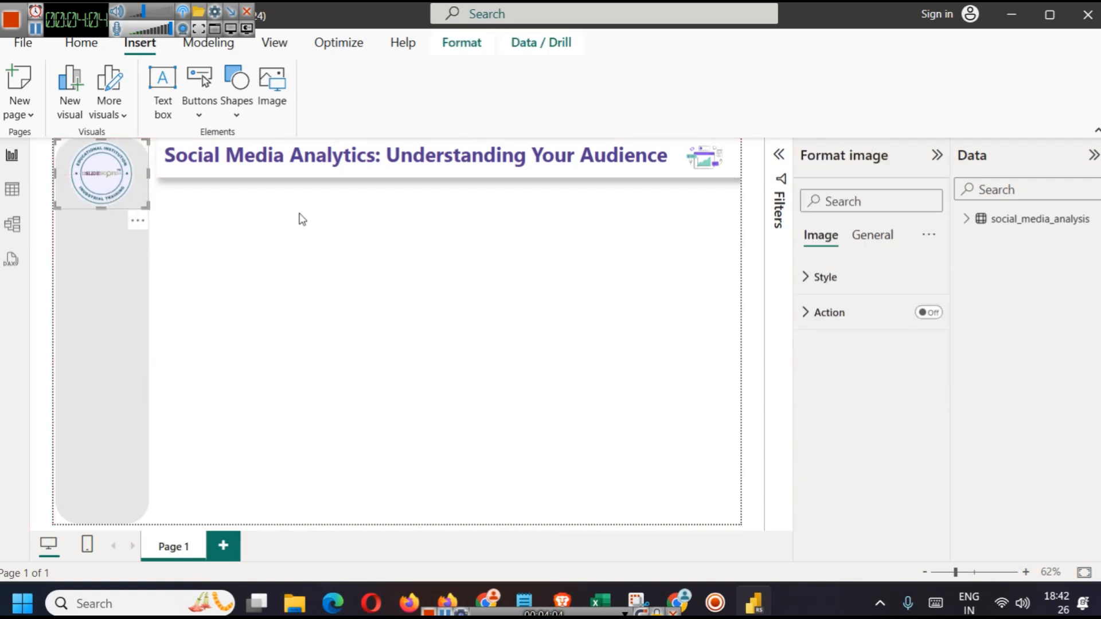
click(300, 226)
click(107, 182)
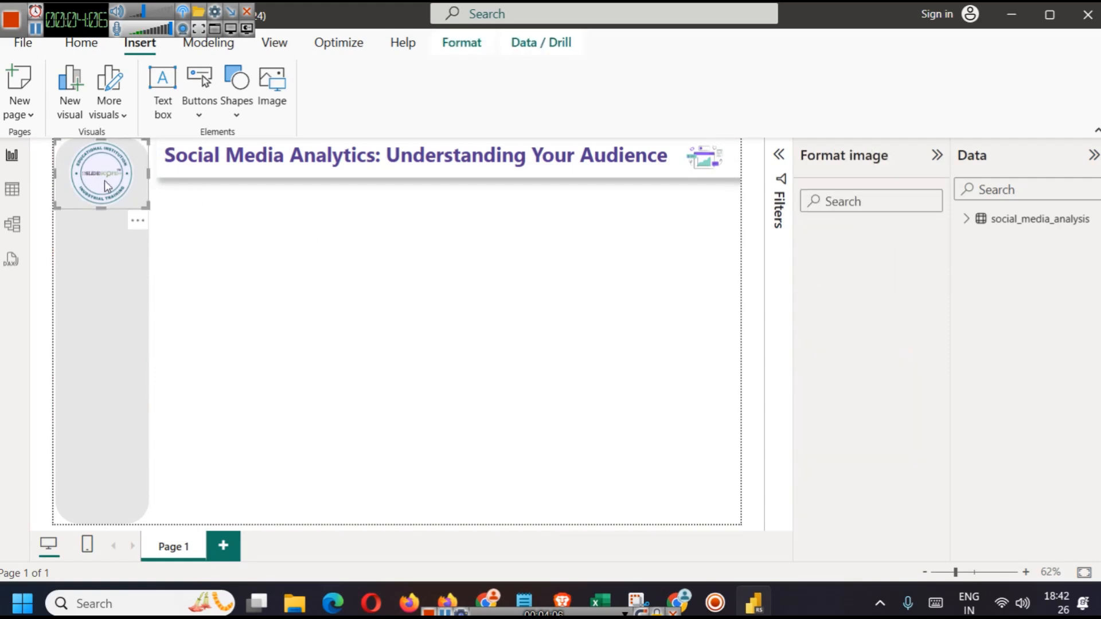
click(252, 277)
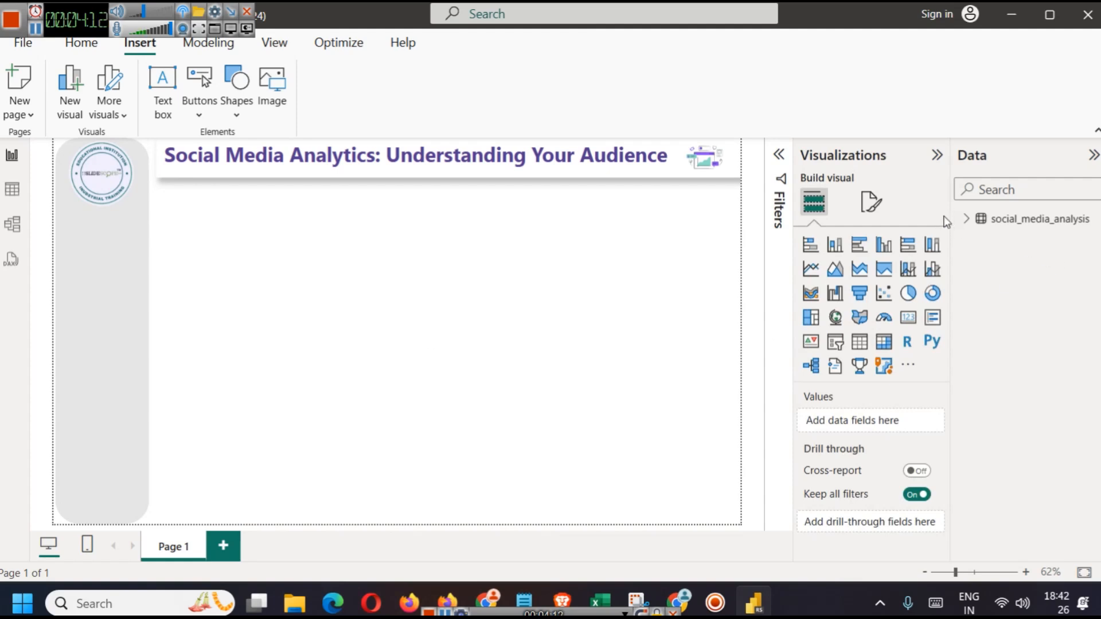
Examine the fields and rows of the social_media_analysis table and return to the report page
click(967, 218)
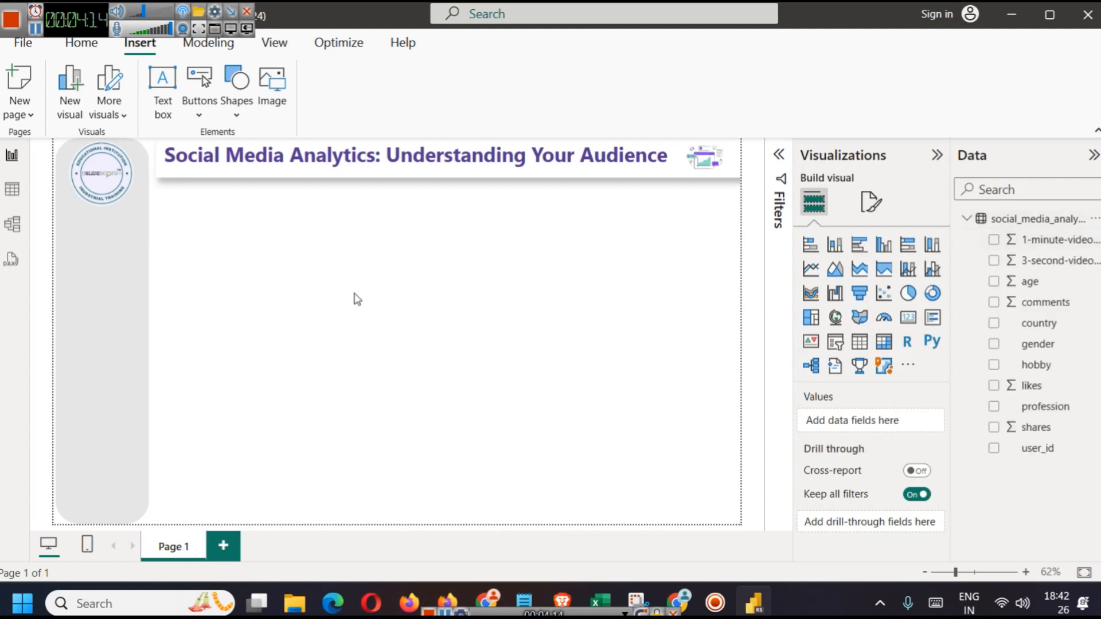
click(12, 189)
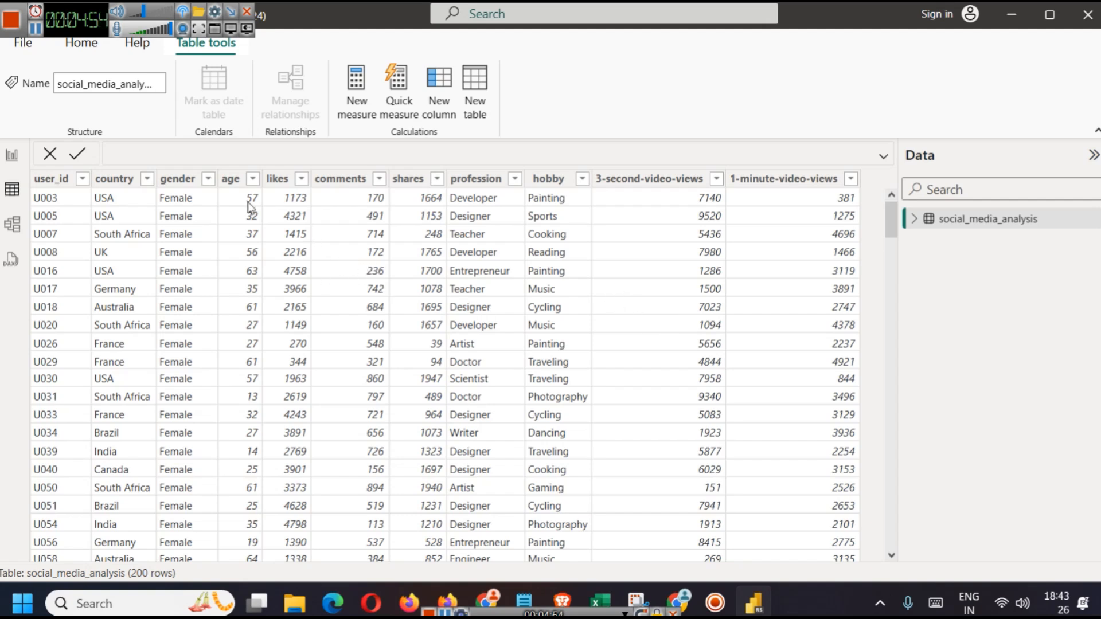
click(12, 155)
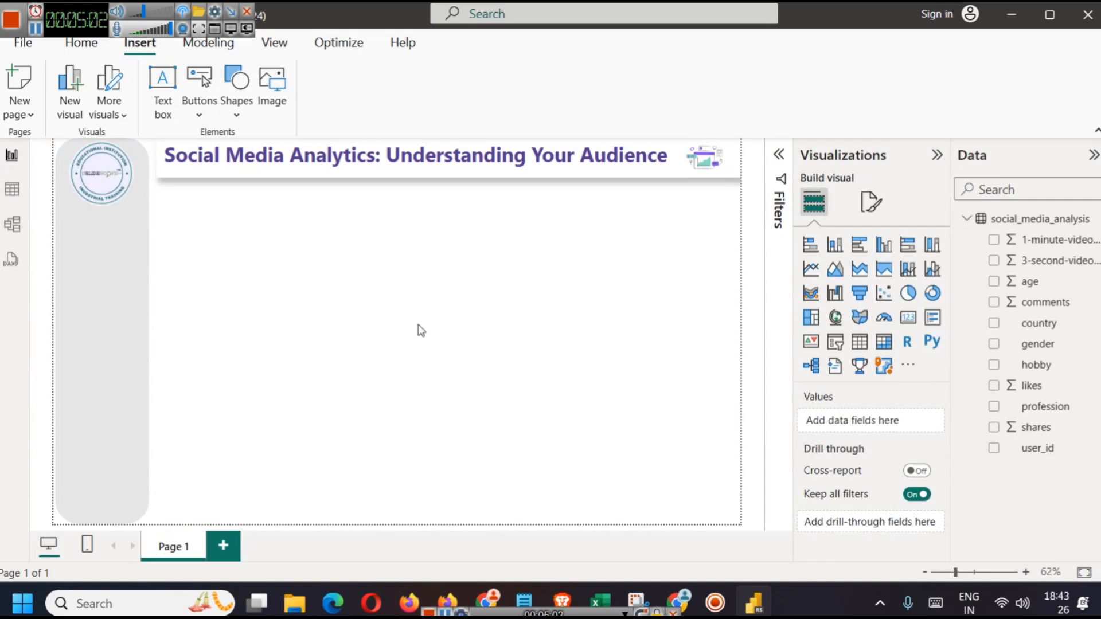
click(172, 166)
click(215, 298)
click(215, 177)
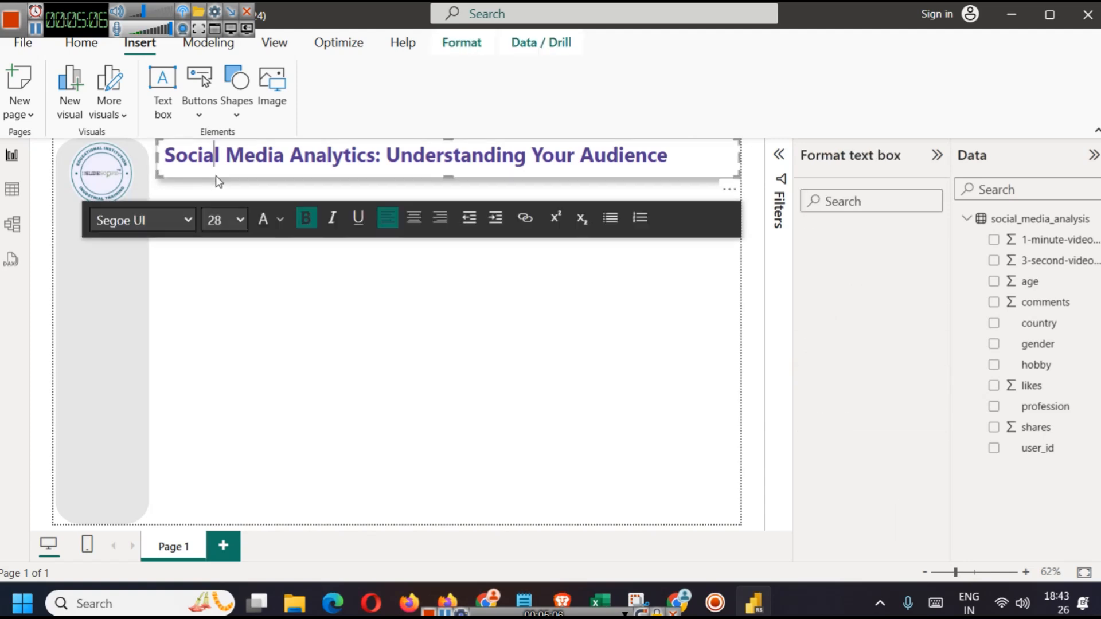
click(322, 401)
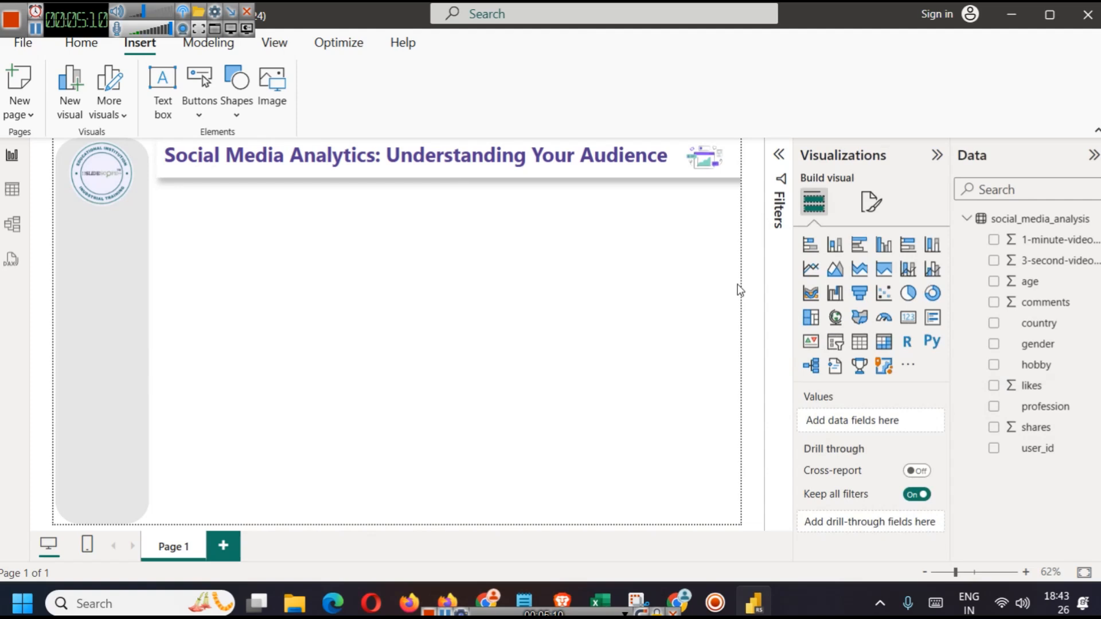
Add a card visual and shrink it to a small tile beneath the title's left end, beside the sidebar
click(907, 319)
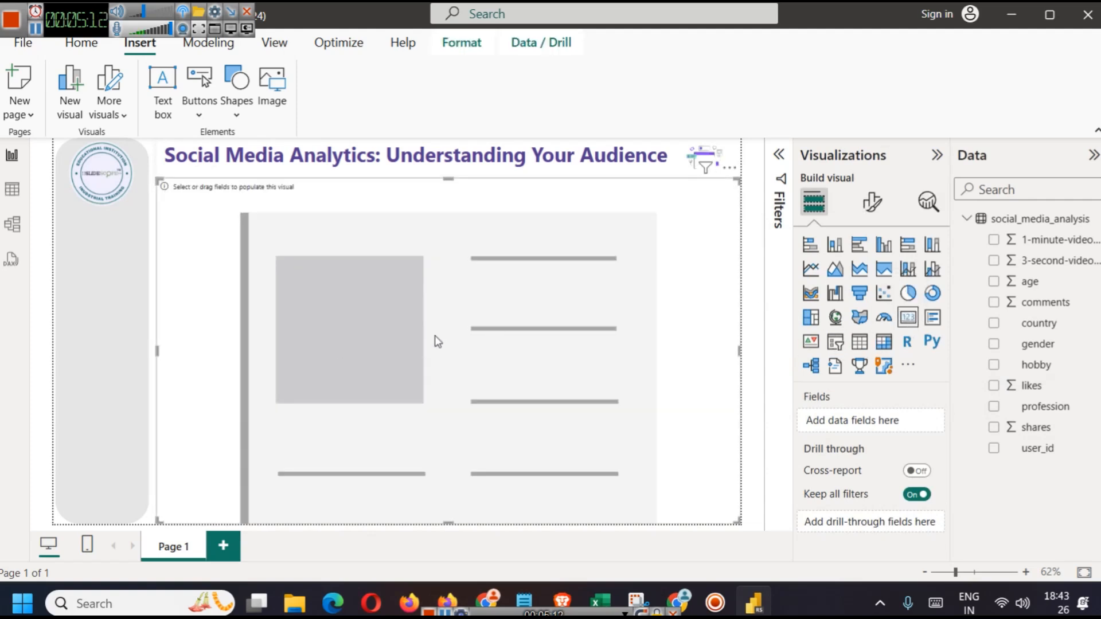
drag(739, 177, 672, 226)
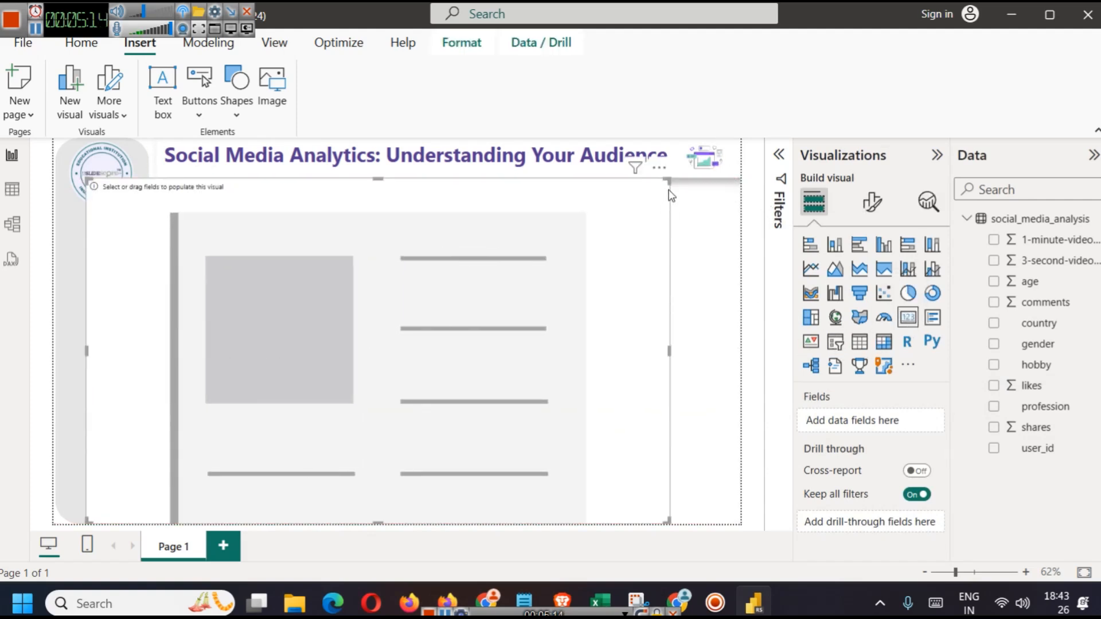
drag(669, 183, 212, 462)
drag(162, 491, 221, 239)
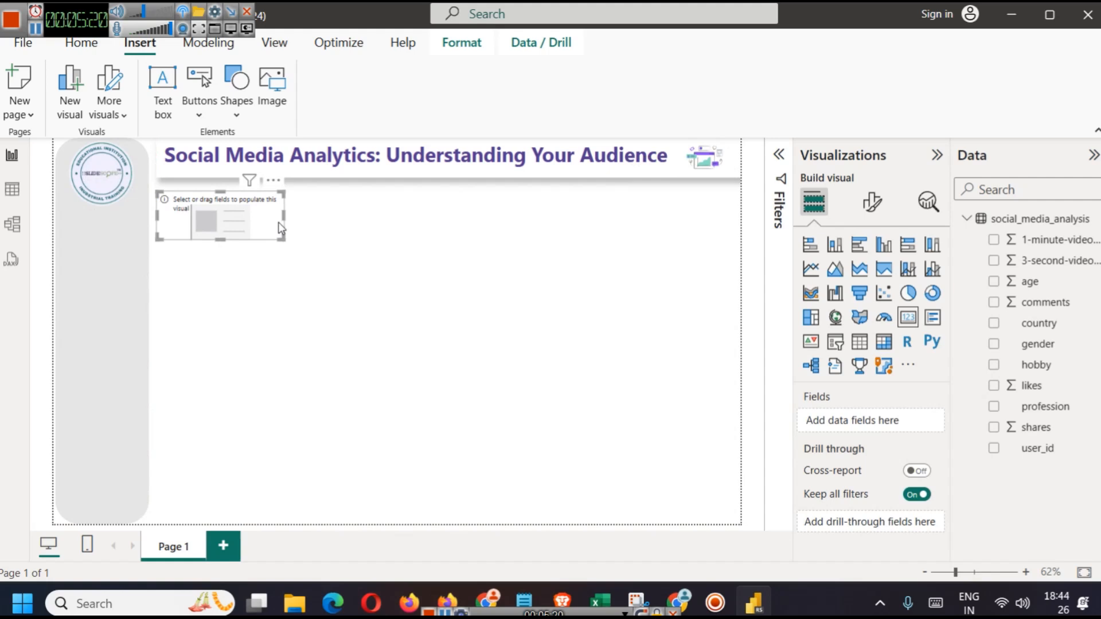
drag(284, 216, 269, 216)
click(346, 247)
Populate the small card with the sum of the likes field
click(205, 208)
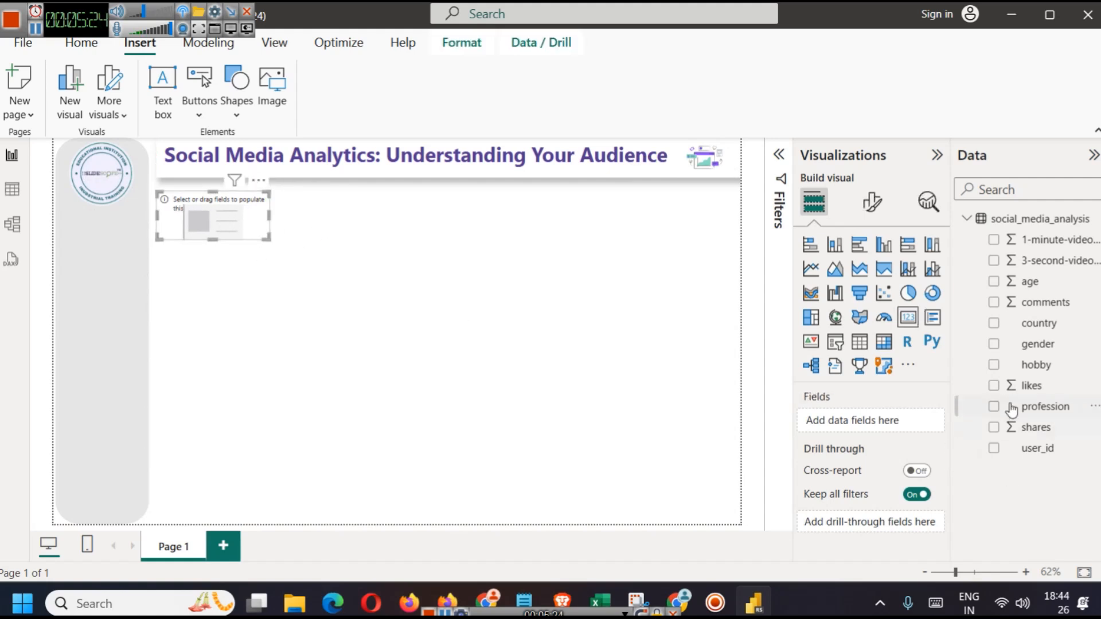
drag(1040, 386, 874, 430)
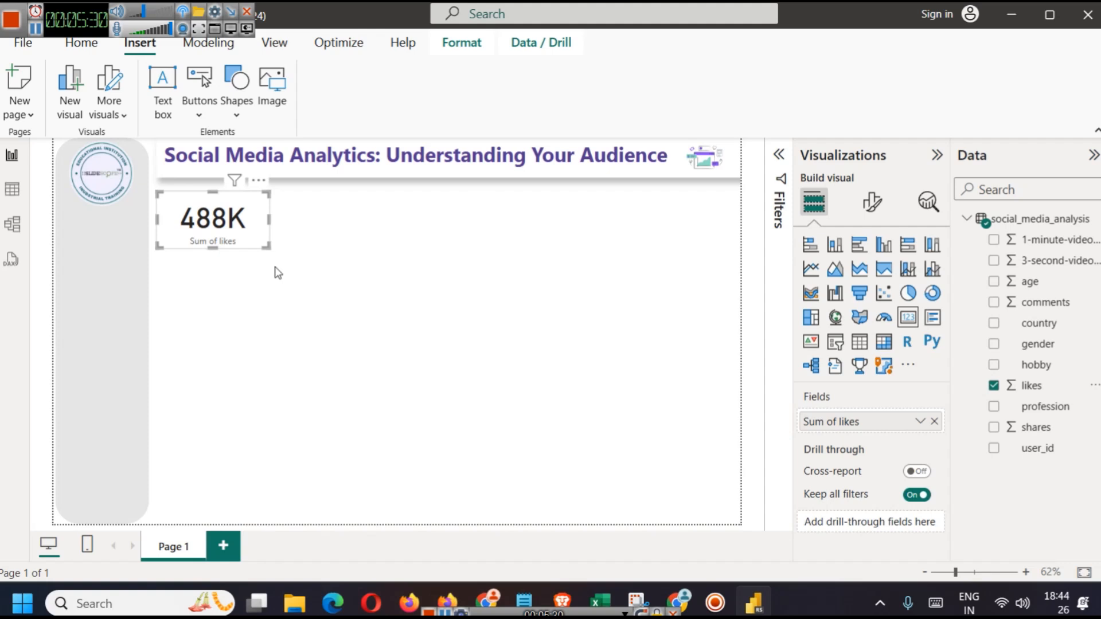
click(307, 286)
click(232, 235)
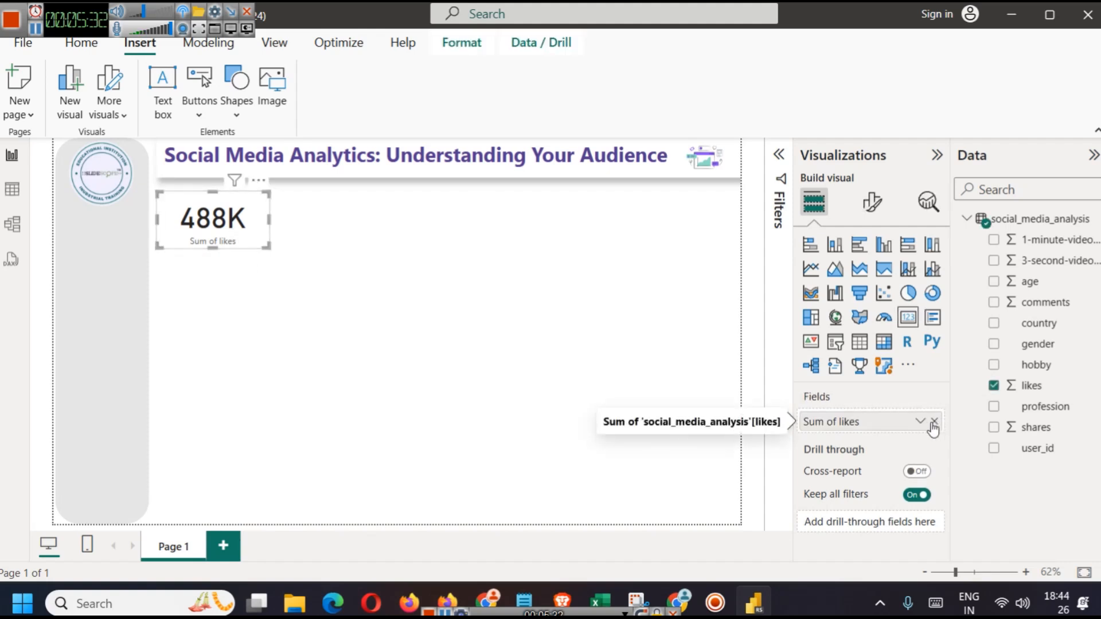
Turn off the likes card's category label and open its general formatting options
click(870, 206)
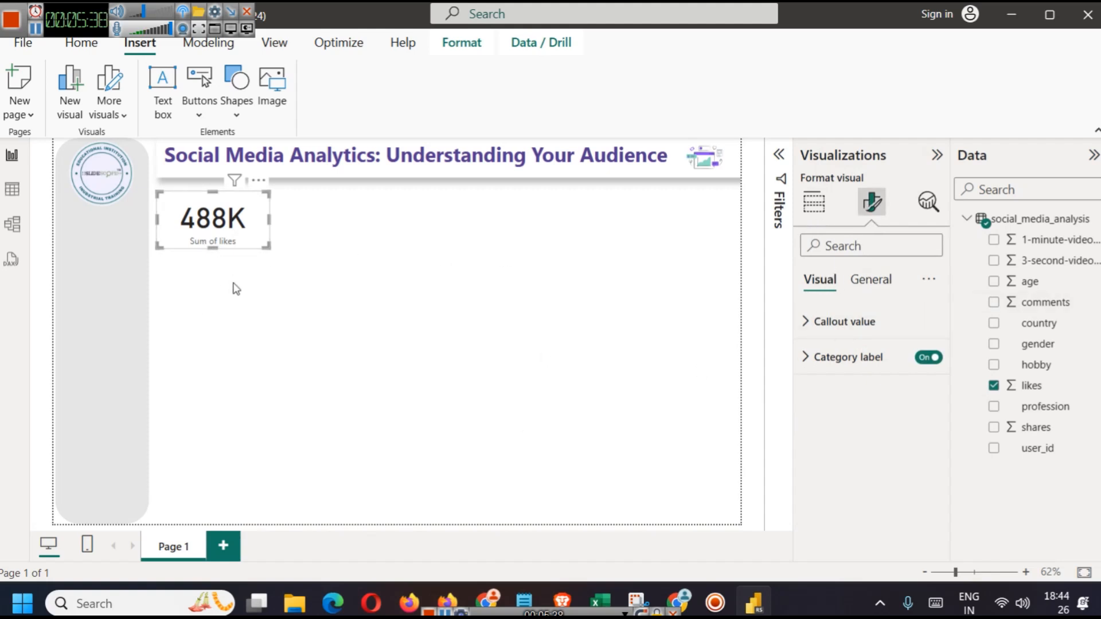
click(920, 364)
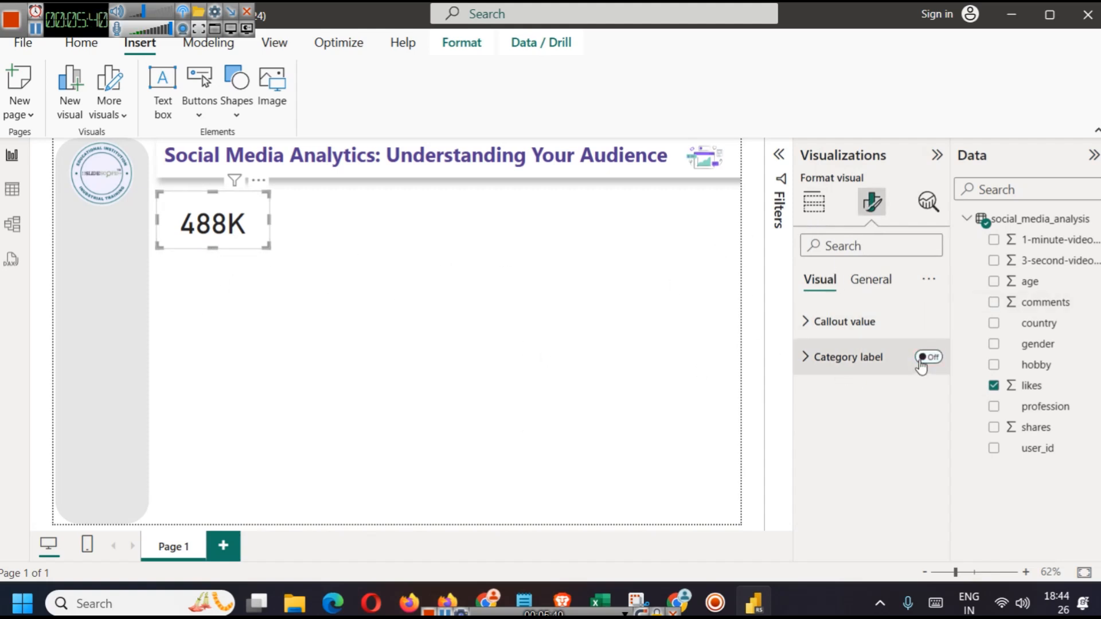
click(864, 280)
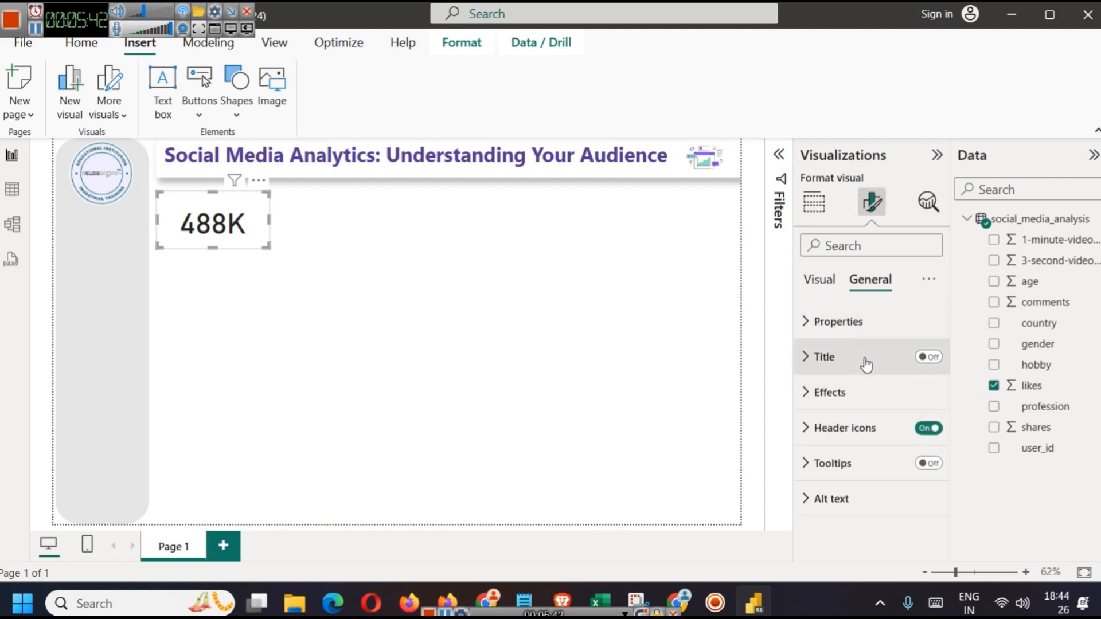
Turn on the likes card's title and set its text to Total Likes
click(929, 358)
click(830, 362)
click(841, 441)
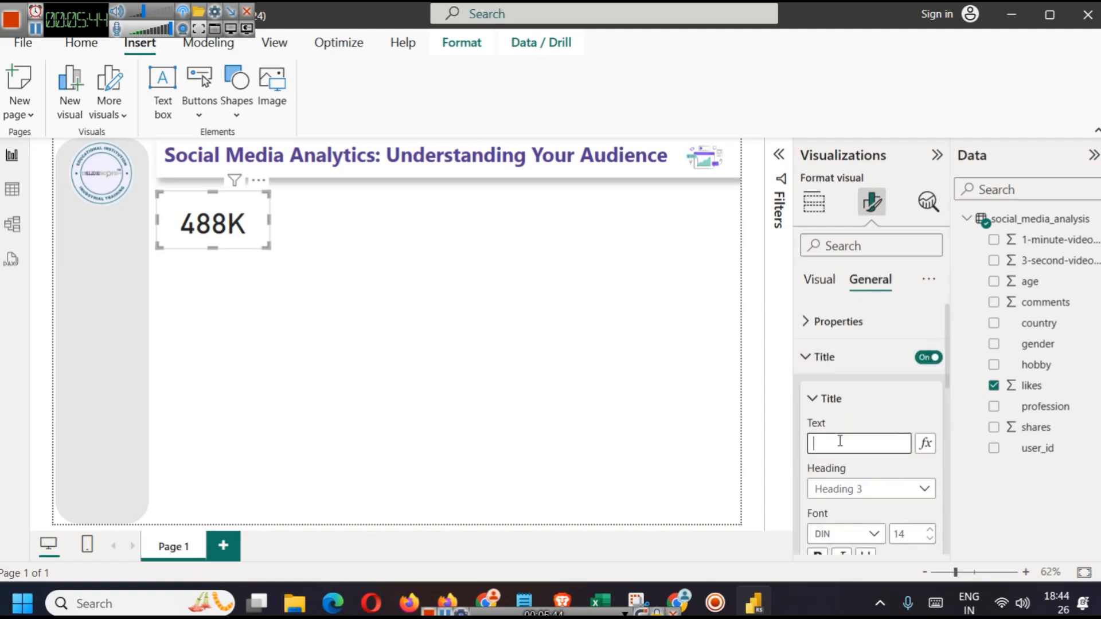
text(Total Likes)
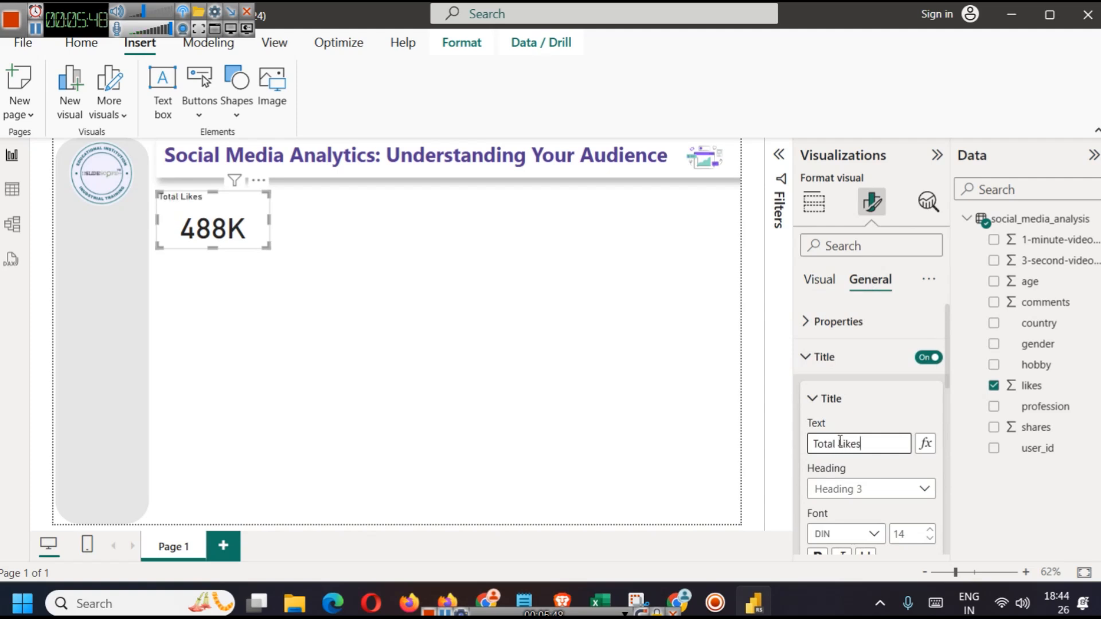
Center the Total Likes title, make it bold and color it dark purple #3a2761
scroll(841, 443, down, 2)
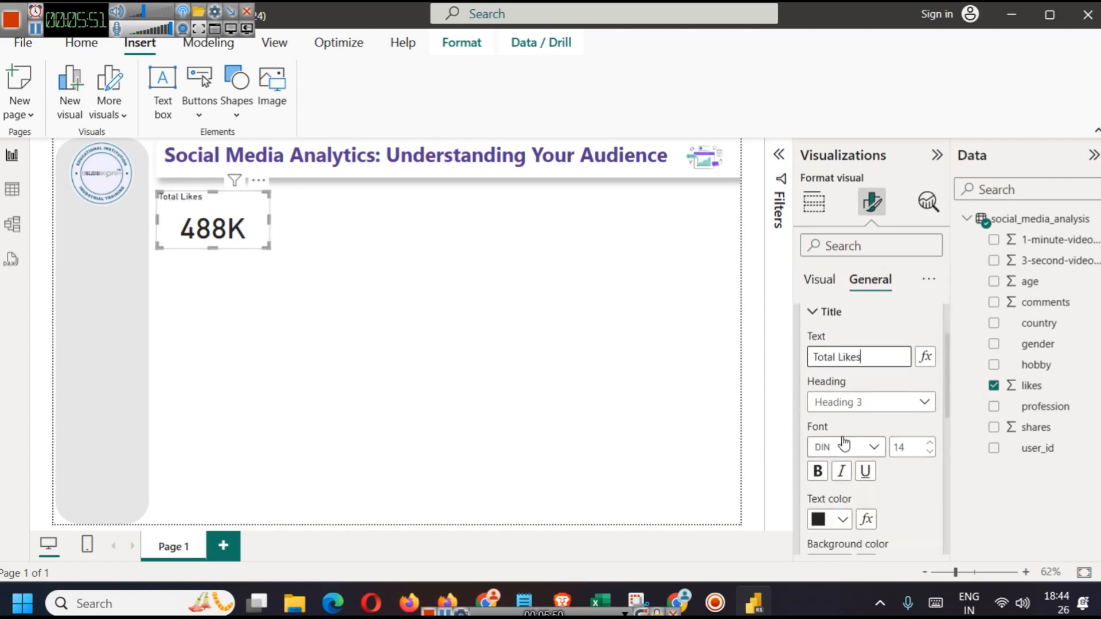
scroll(842, 477, down, 2)
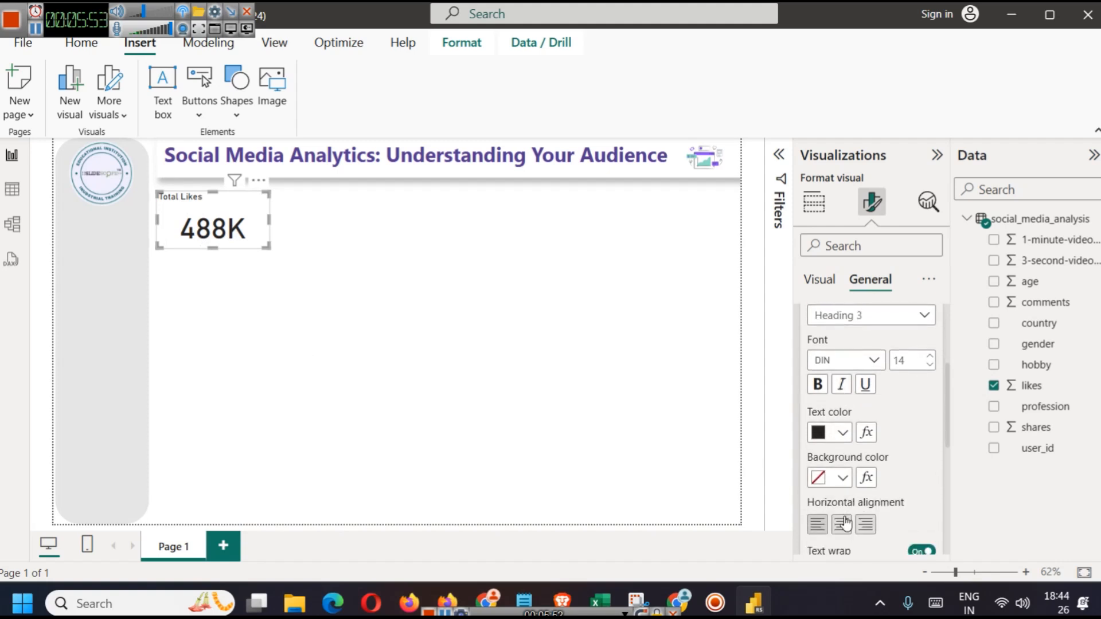
click(844, 525)
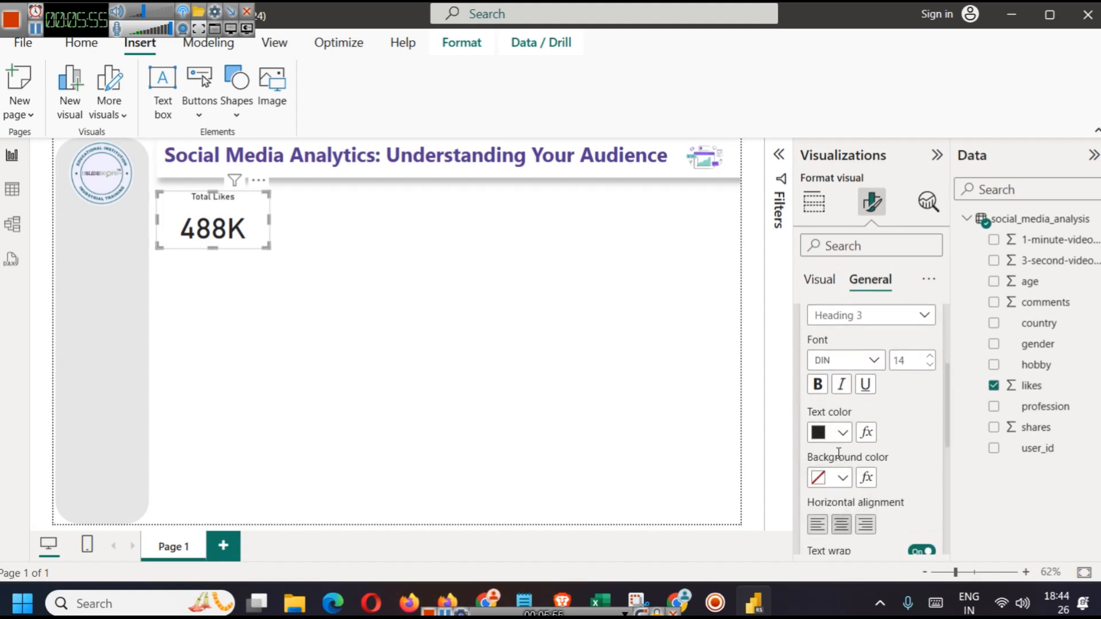
click(819, 386)
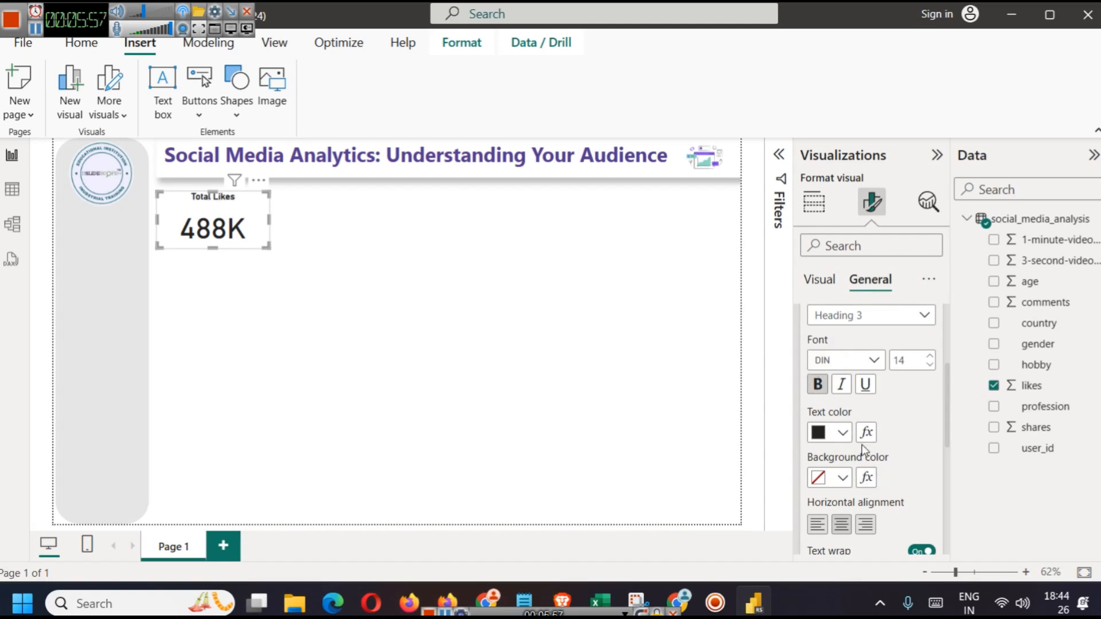
click(846, 434)
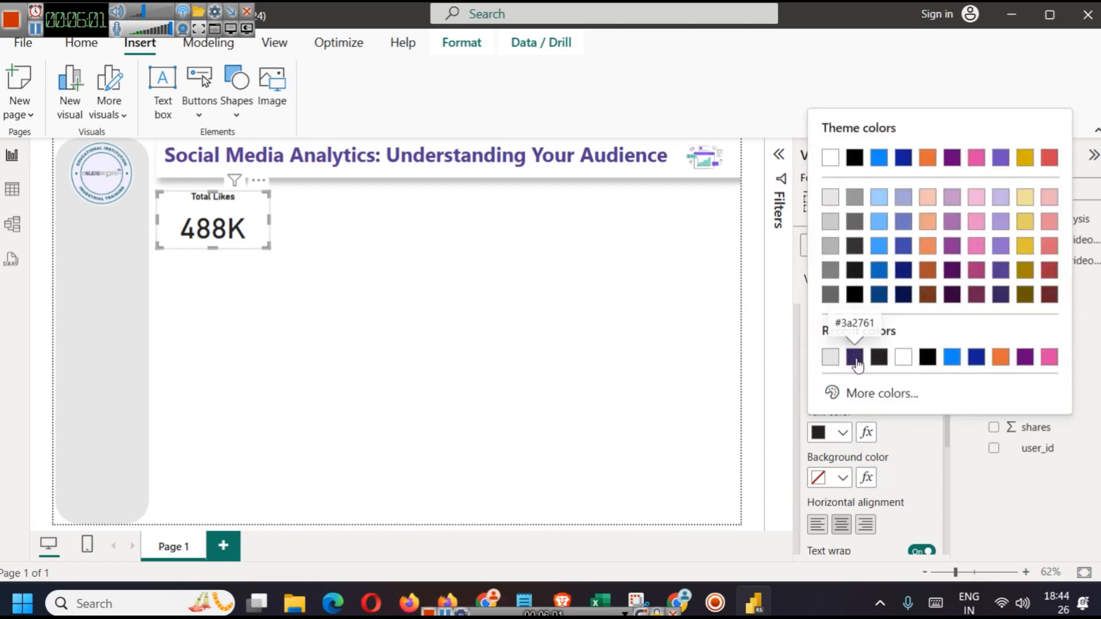
click(854, 359)
Shrink the Total Likes card slightly in height and width and set its callout value's font size to 35
drag(213, 250, 214, 236)
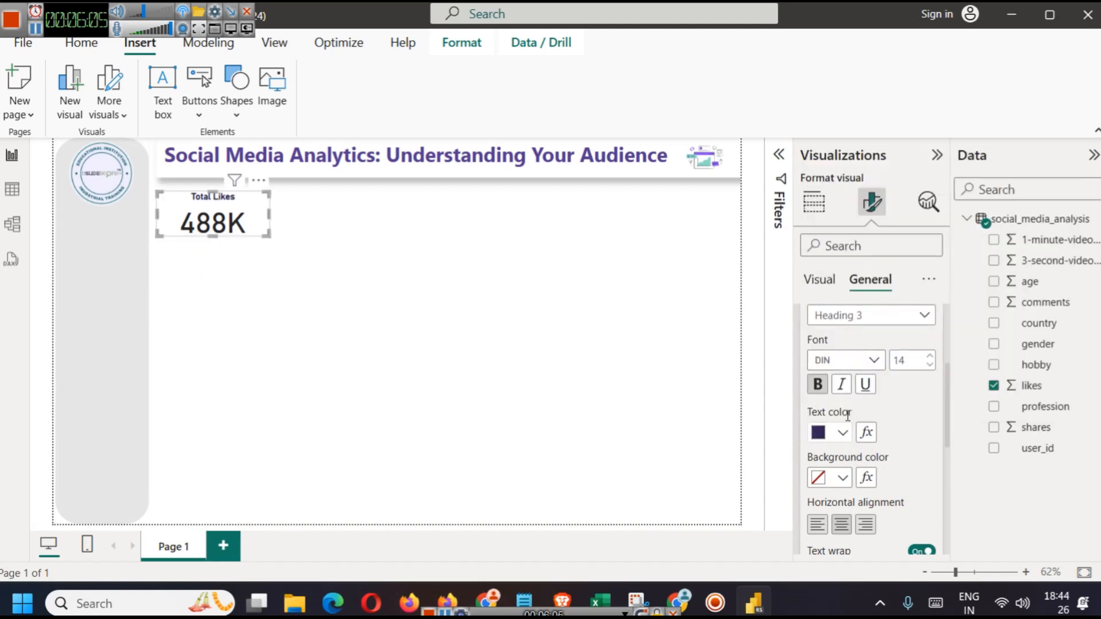
scroll(892, 445, down, 5)
scroll(892, 445, up, 3)
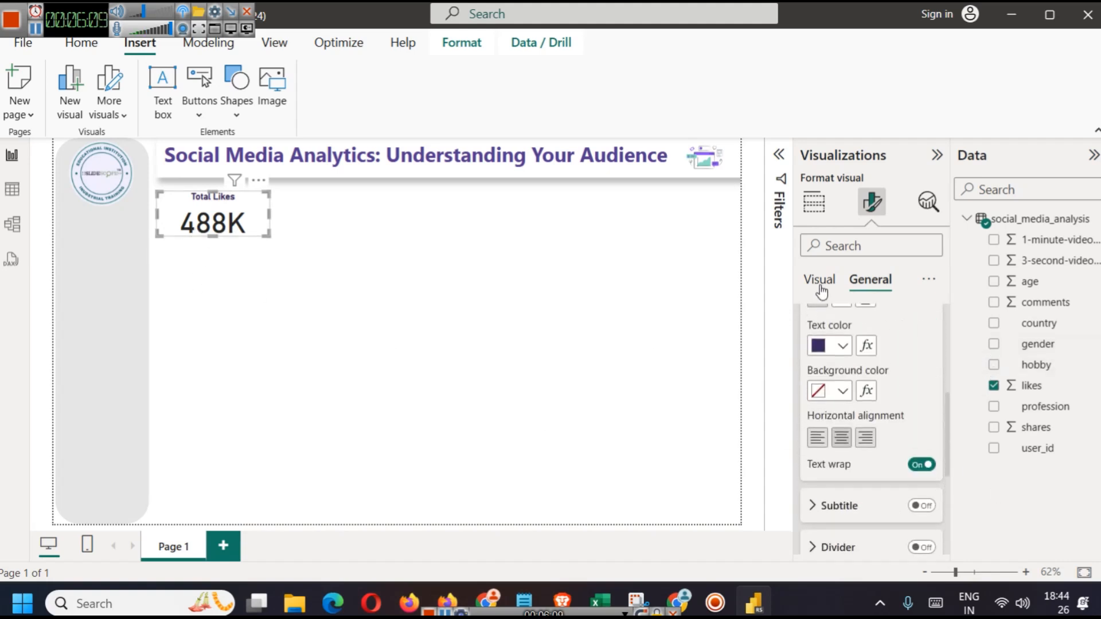
click(820, 279)
click(895, 326)
double_click(909, 379)
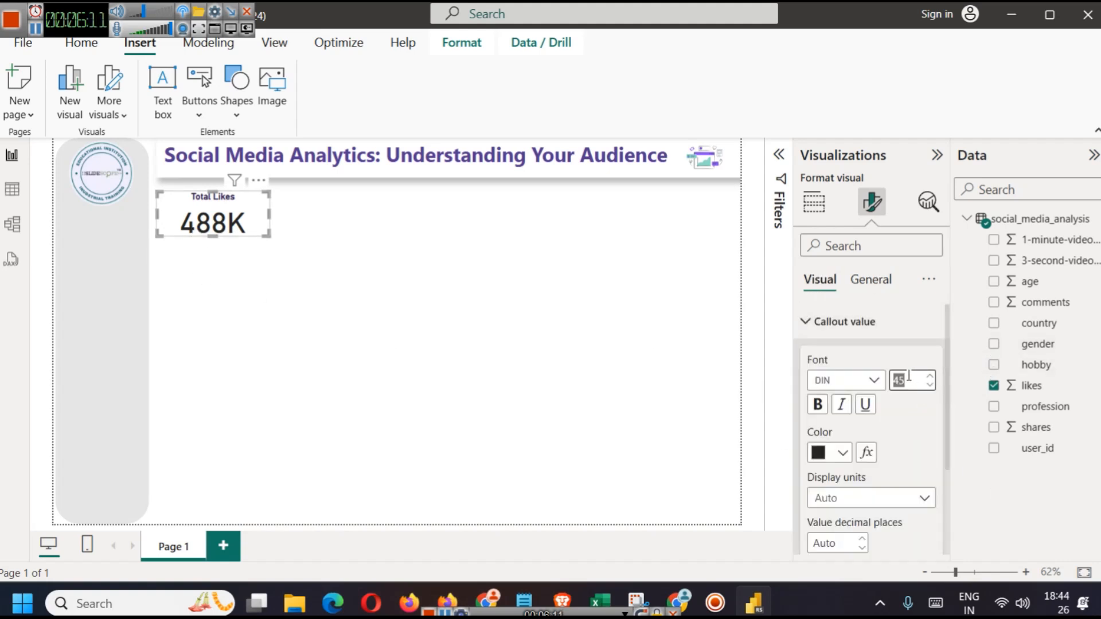
text(3)
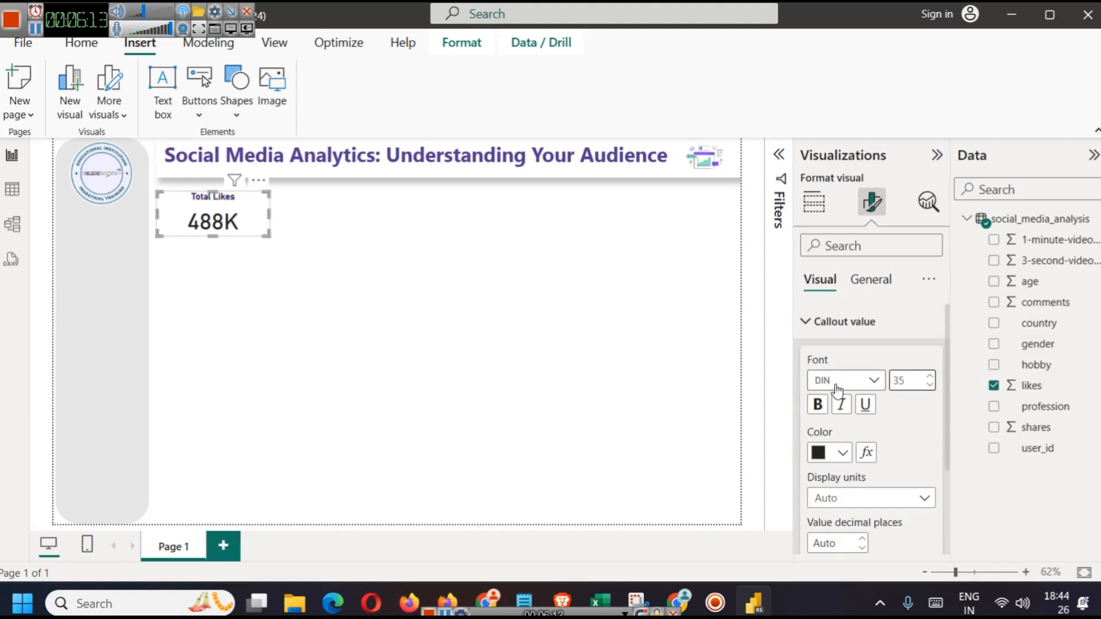
drag(269, 211, 263, 211)
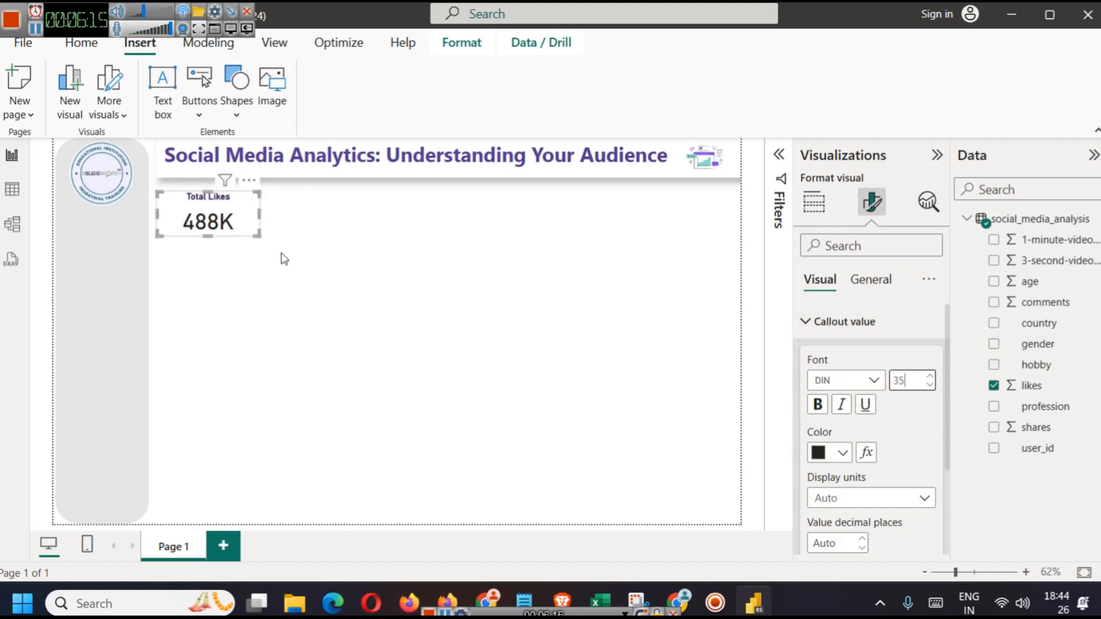
click(293, 278)
click(249, 231)
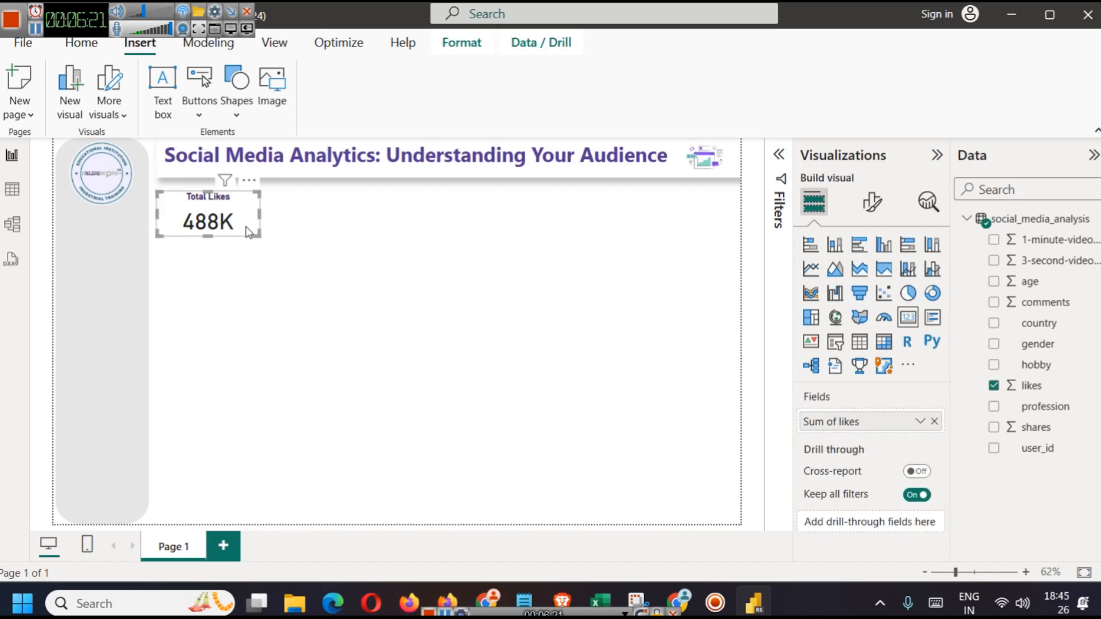
click(338, 265)
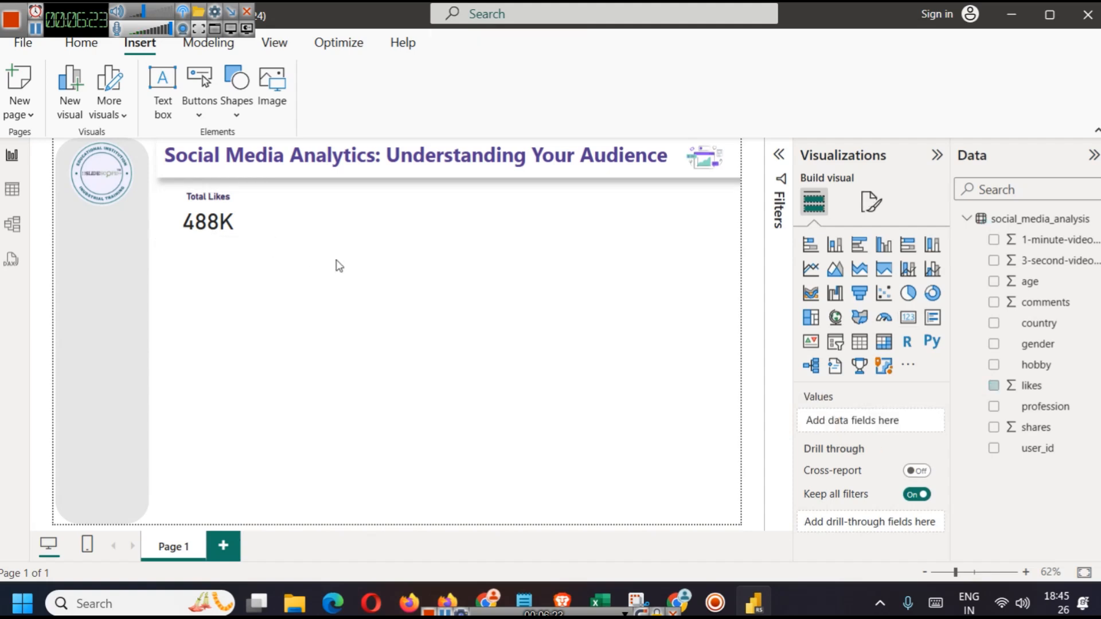
Color the Total Likes card's callout value light purple
click(192, 221)
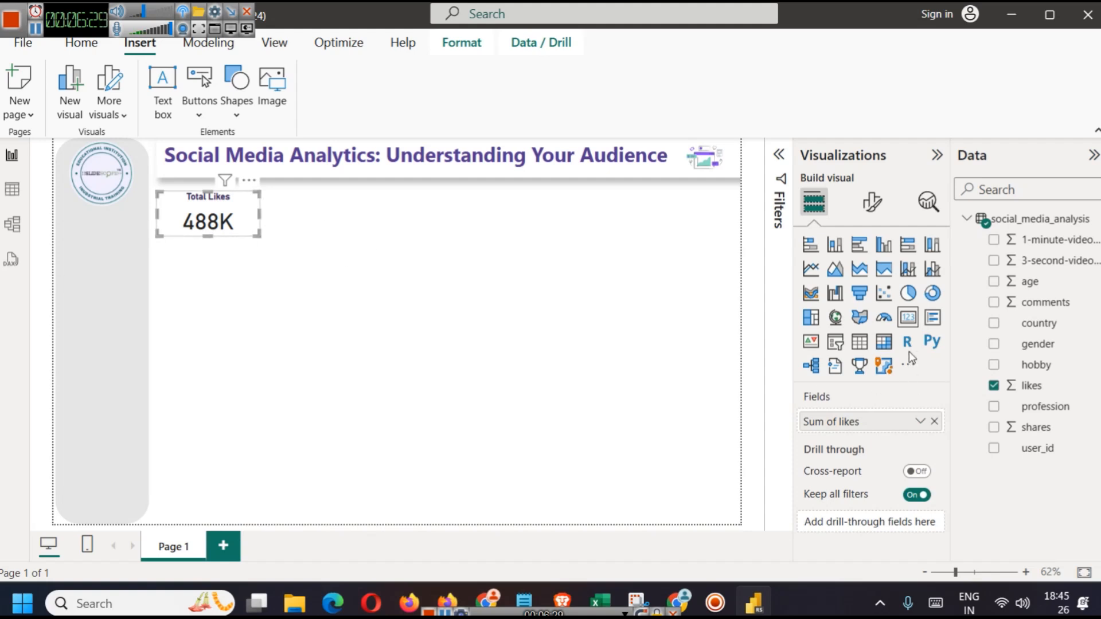
click(872, 202)
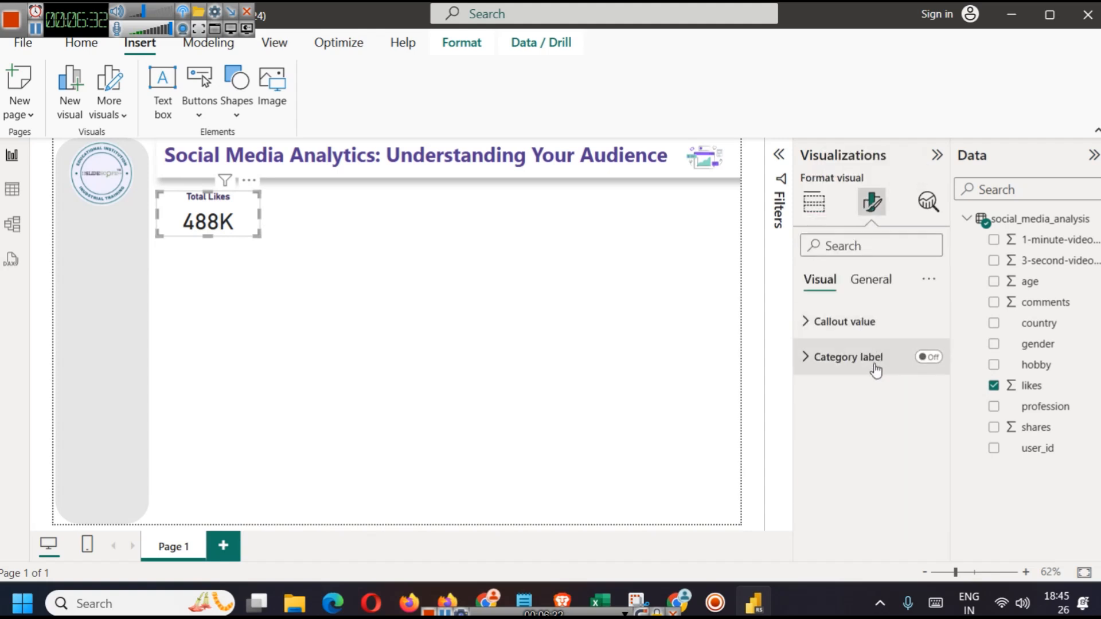
click(858, 322)
click(841, 453)
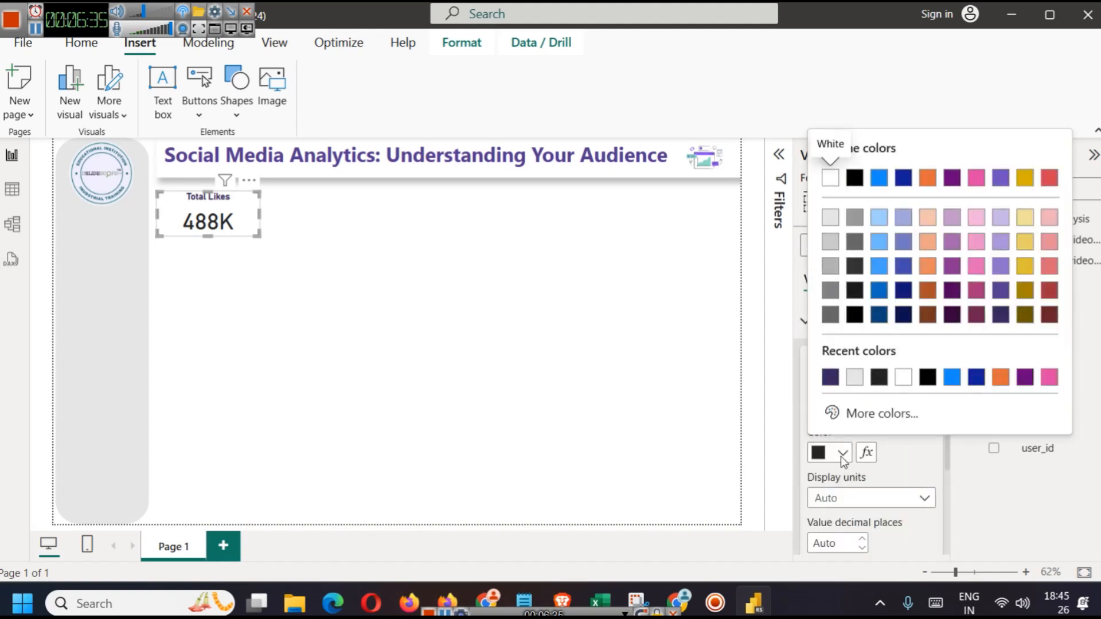
click(1001, 266)
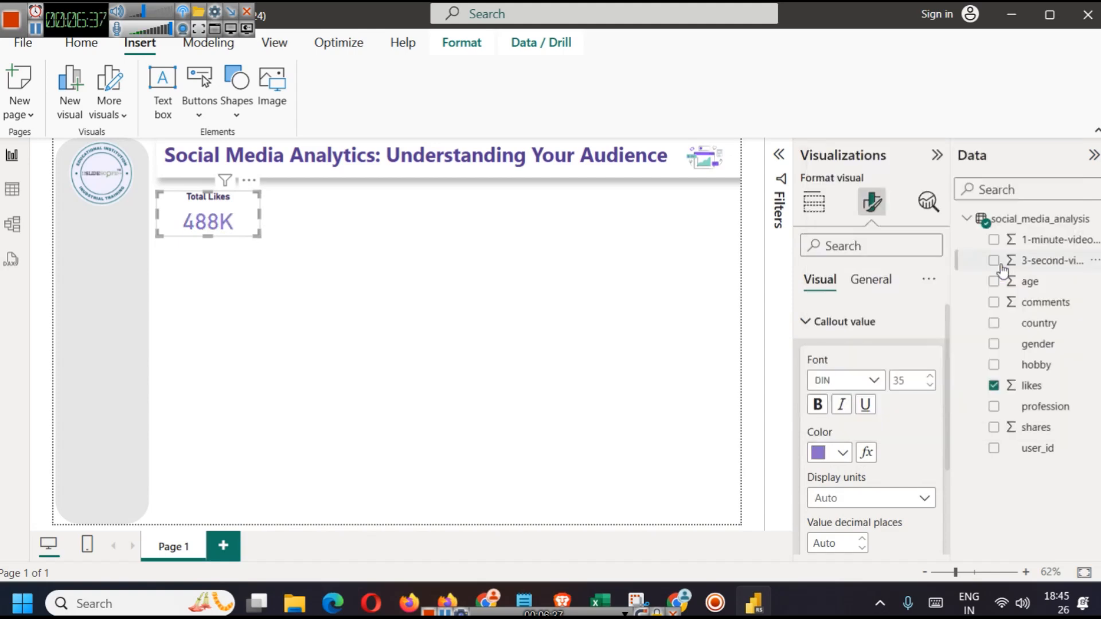
click(383, 275)
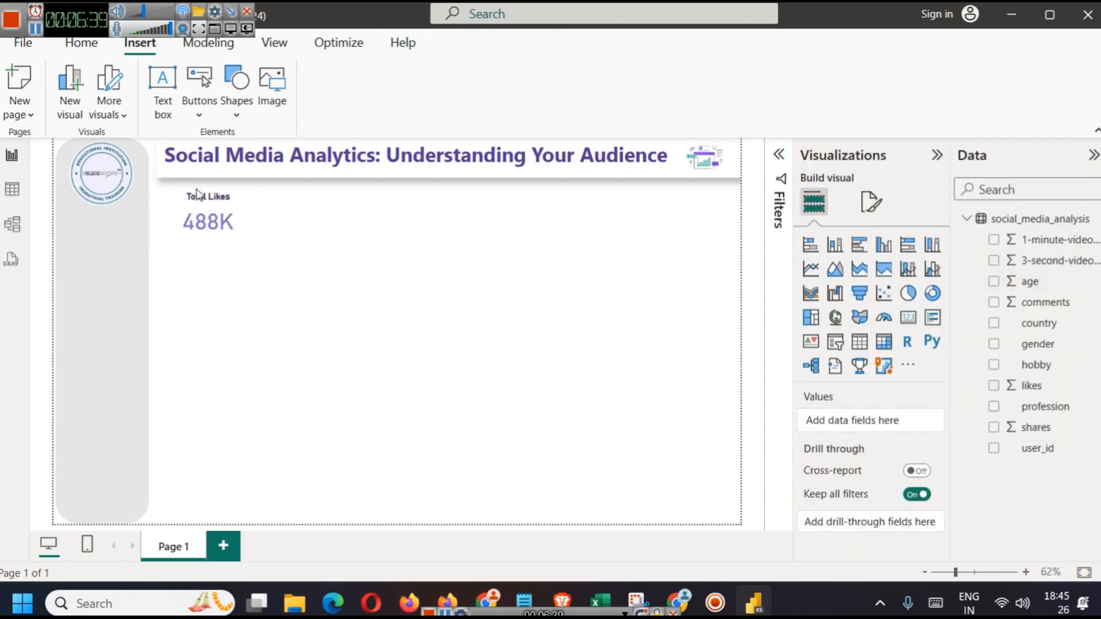
Turn on the shadow effect for the Total Likes card
click(227, 221)
click(872, 202)
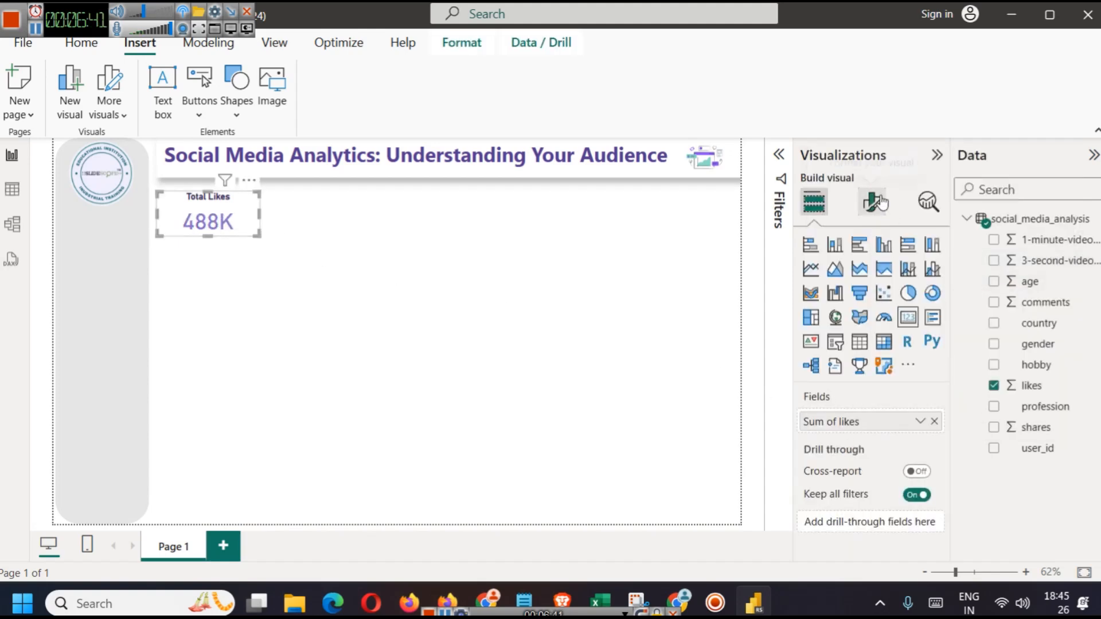
click(870, 279)
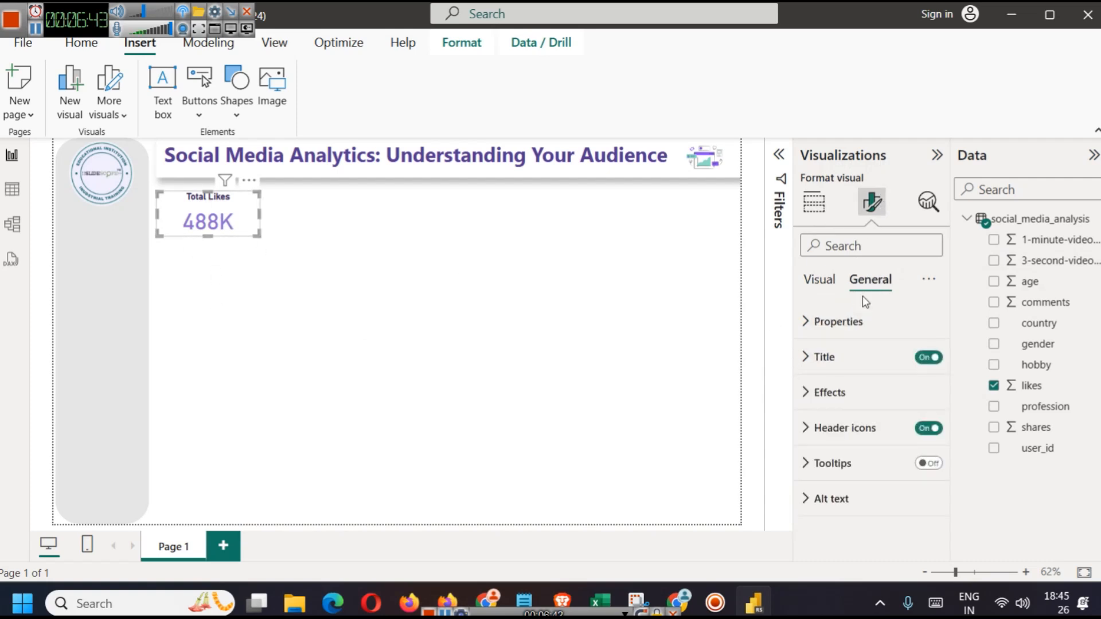
click(830, 393)
scroll(869, 484, down, 3)
click(918, 447)
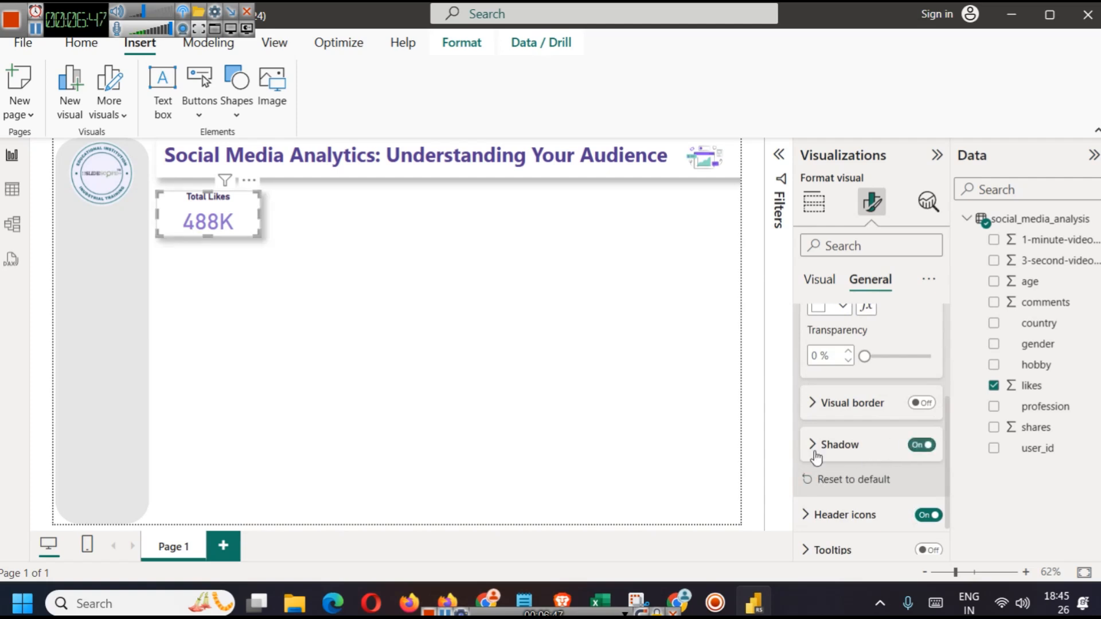
click(337, 328)
Duplicate the Total Likes card and place the copy beside the original in the same row, leaving a small gap
click(212, 223)
key(ctrl+c)
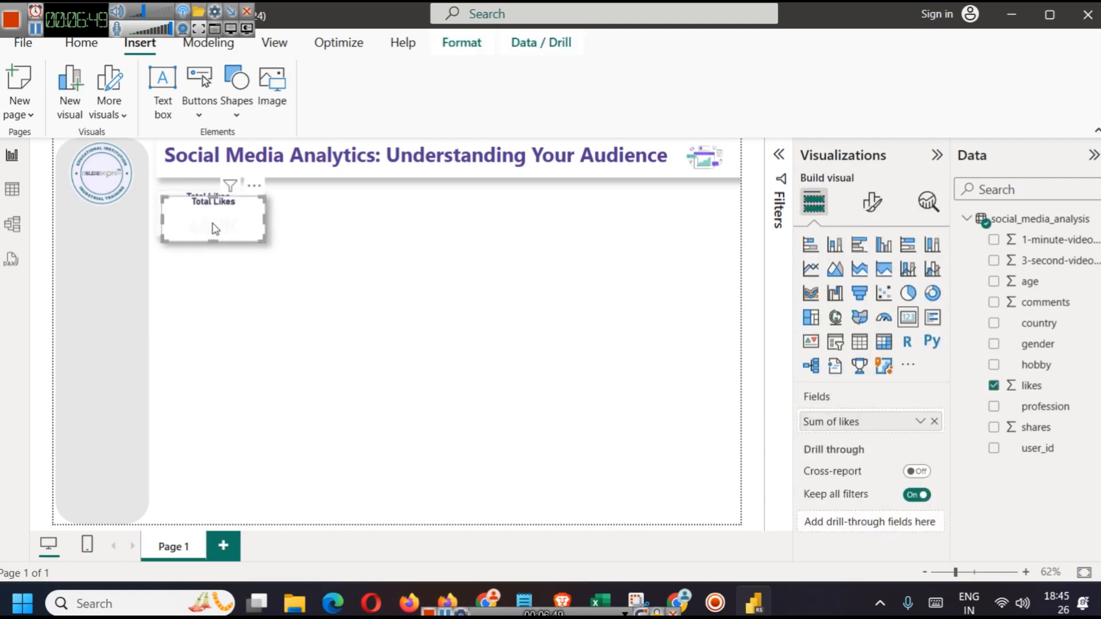
key(ctrl+v)
drag(337, 223, 332, 223)
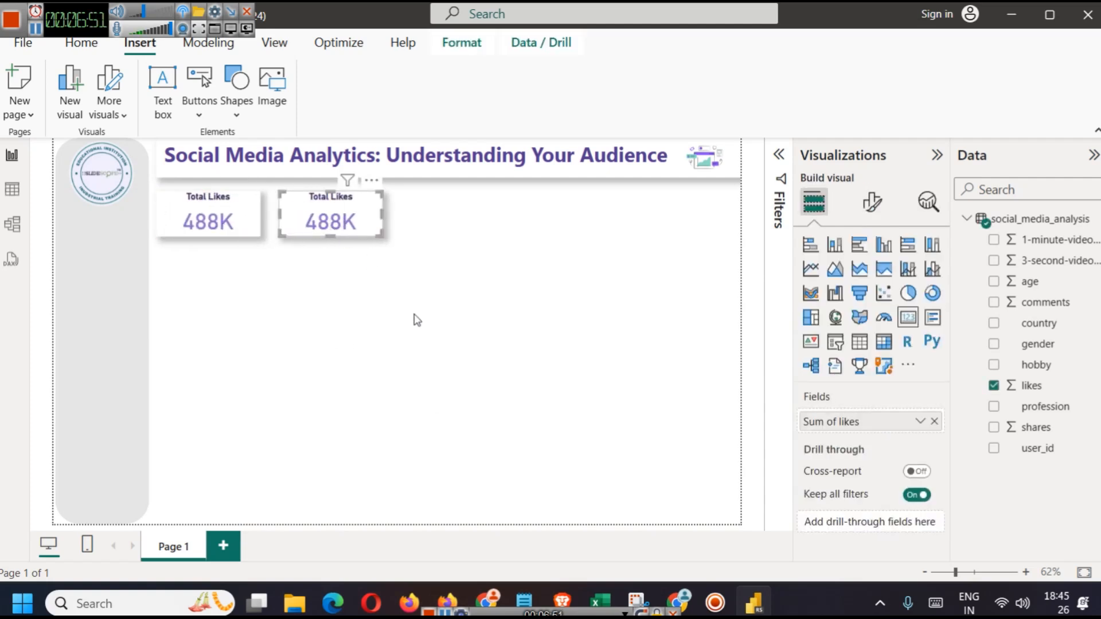
click(293, 292)
click(226, 230)
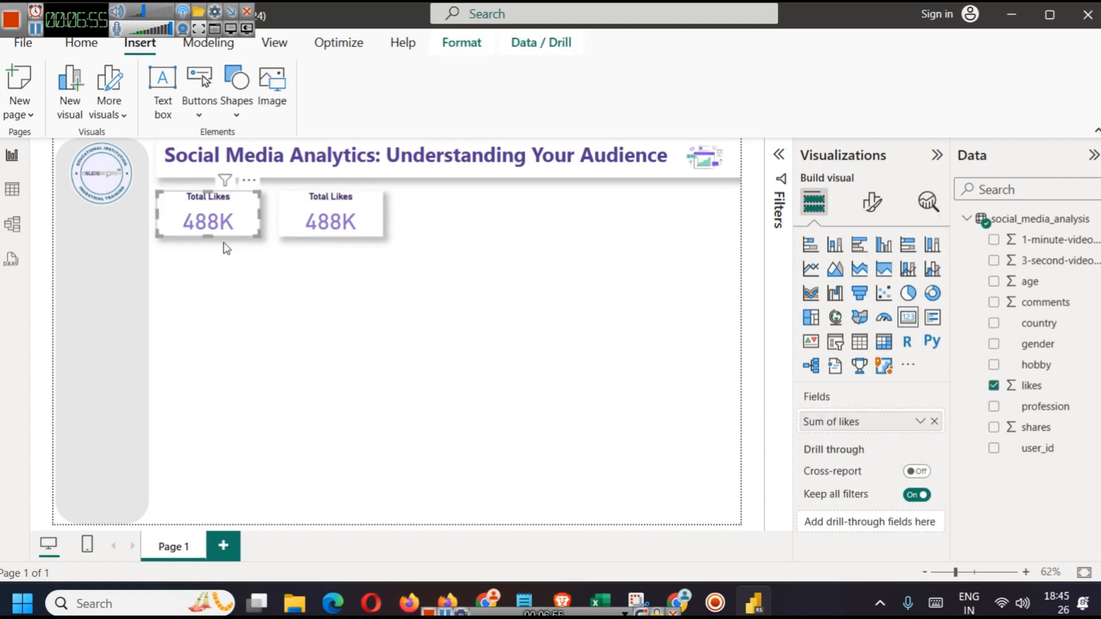
click(266, 341)
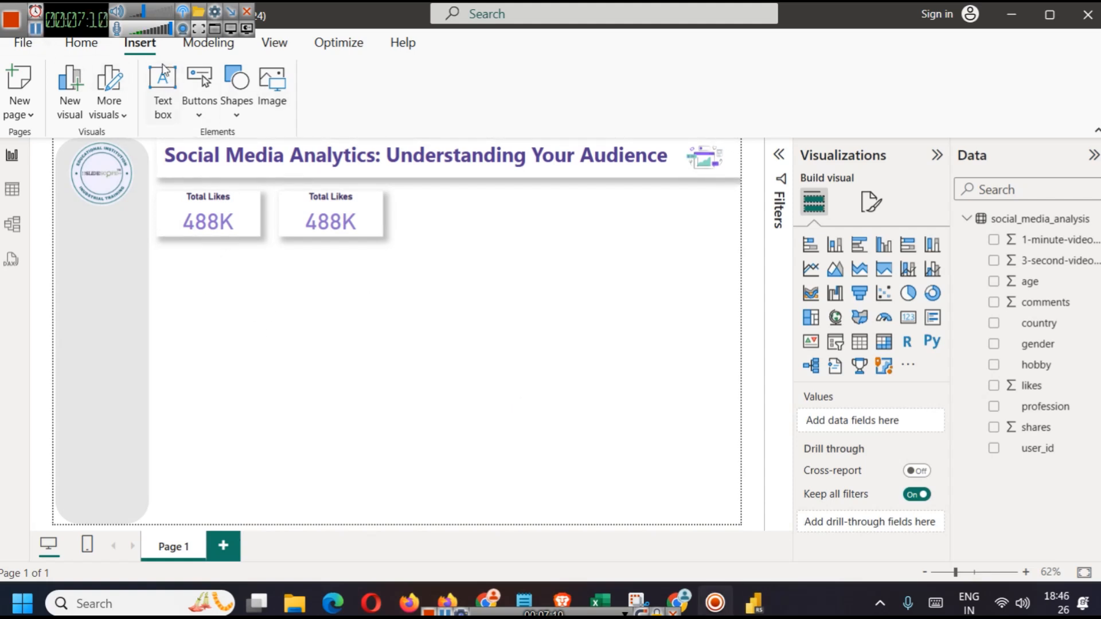
Insert the blue thumbs-up image, shrink it to a small icon and place it at the left edge of the first Total Likes card
click(35, 27)
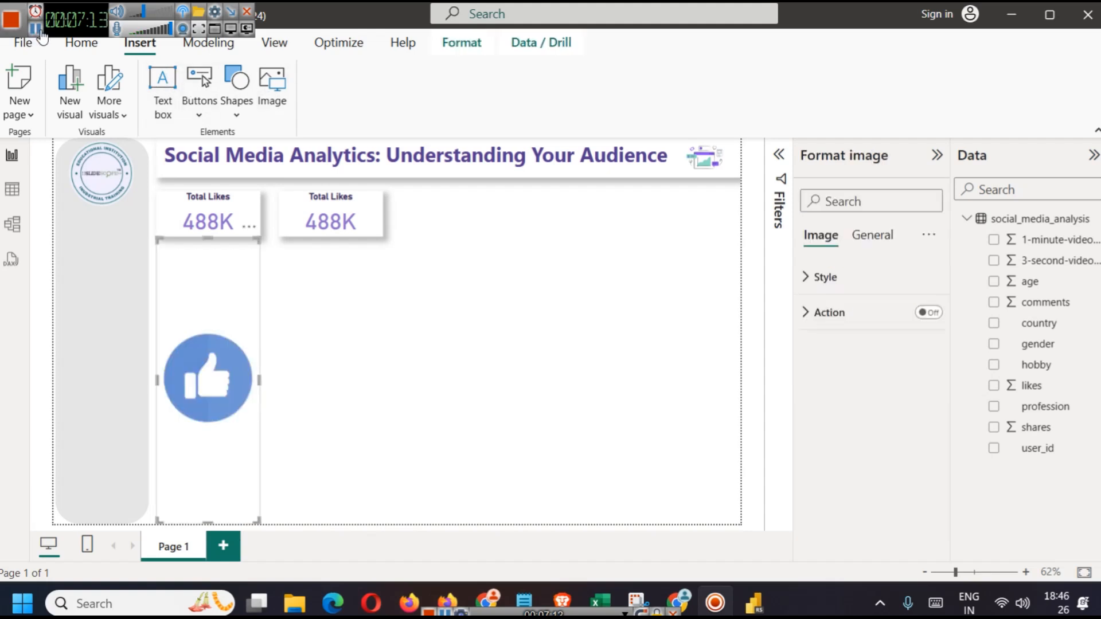
click(212, 269)
drag(208, 239, 181, 219)
click(305, 515)
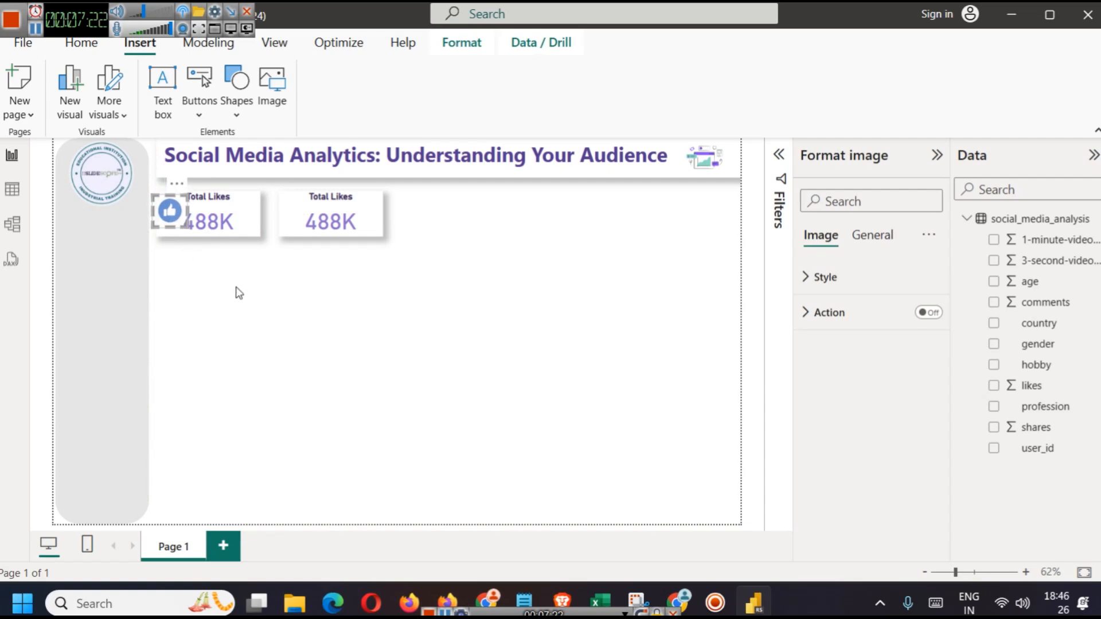
click(238, 286)
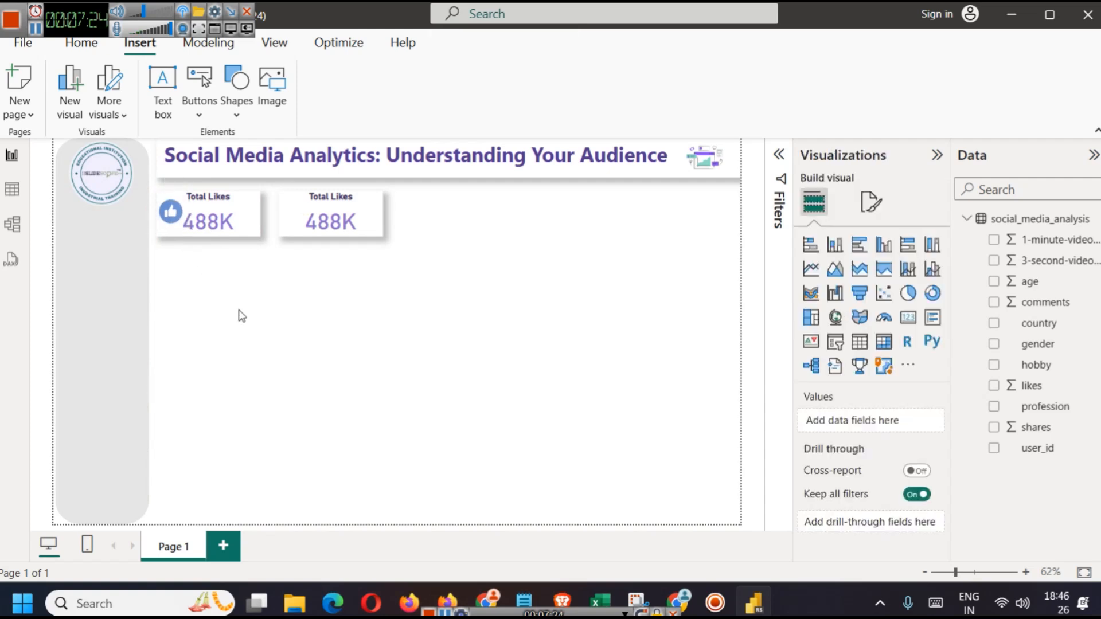
click(34, 31)
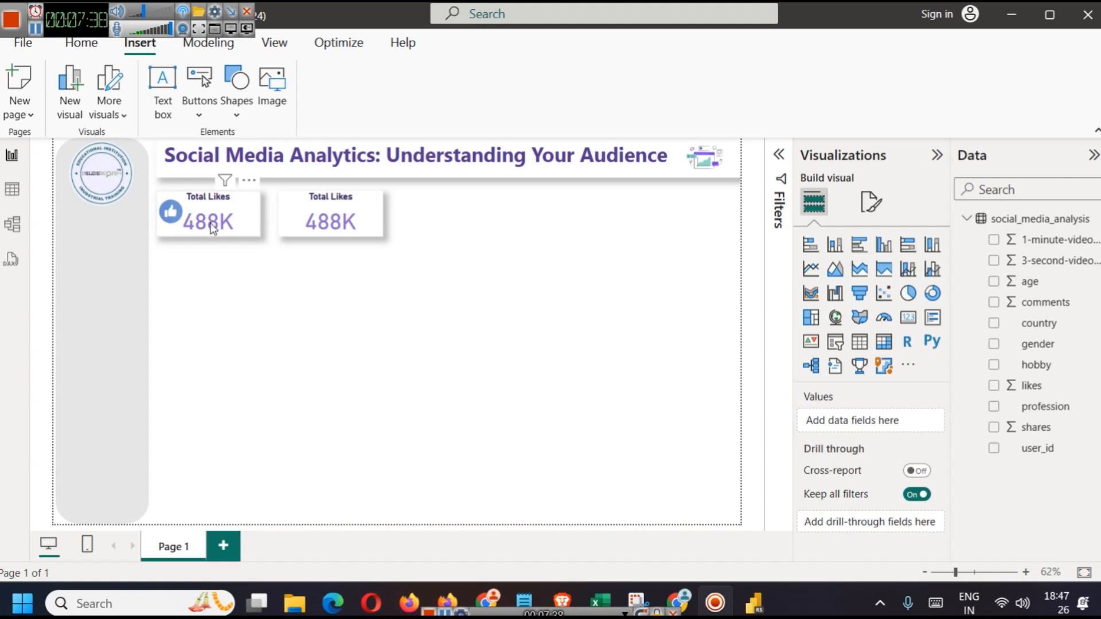
Set the left padding of the first Total Likes card to 20 px
click(257, 230)
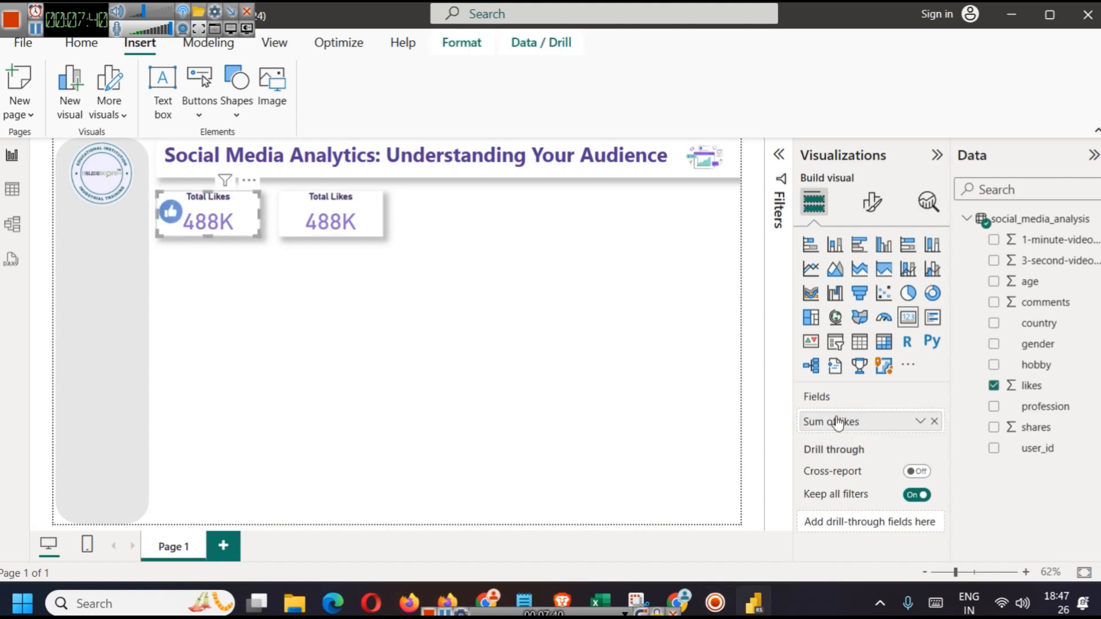
click(328, 327)
click(226, 229)
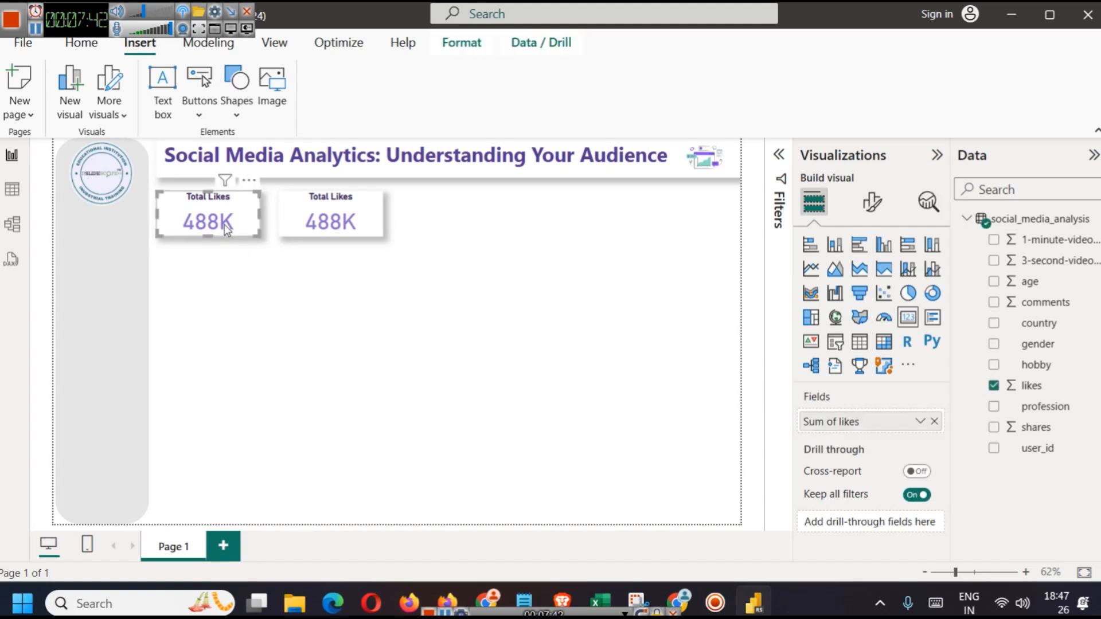
click(872, 202)
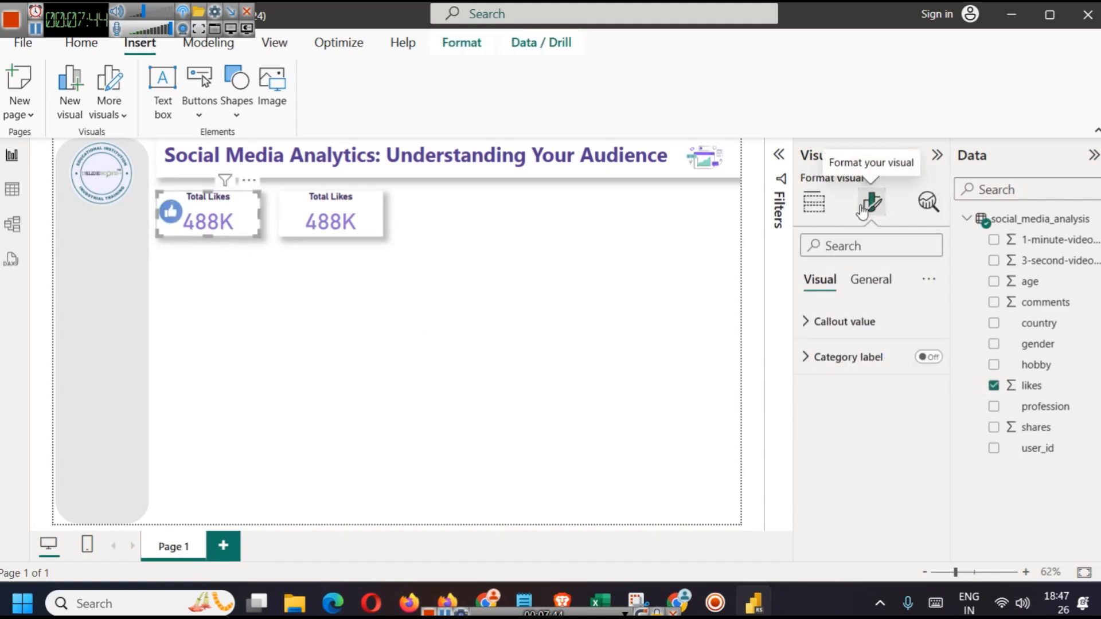
click(870, 281)
click(832, 321)
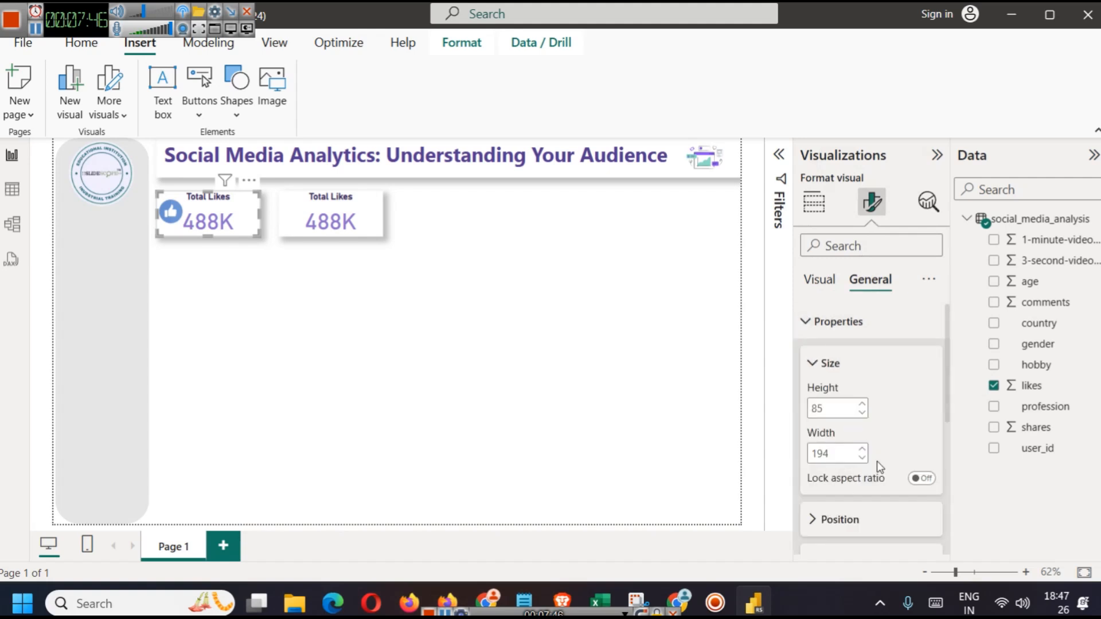
scroll(878, 459, down, 3)
click(834, 401)
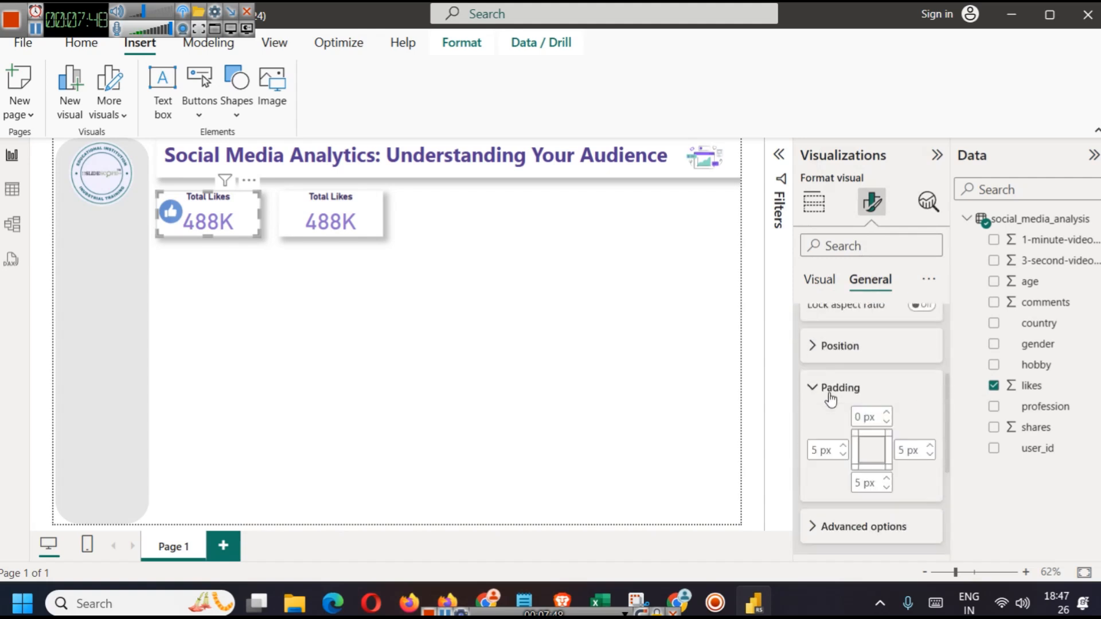
click(842, 446)
click(842, 447)
click(841, 446)
click(842, 447)
click(842, 447)
click(842, 446)
click(843, 446)
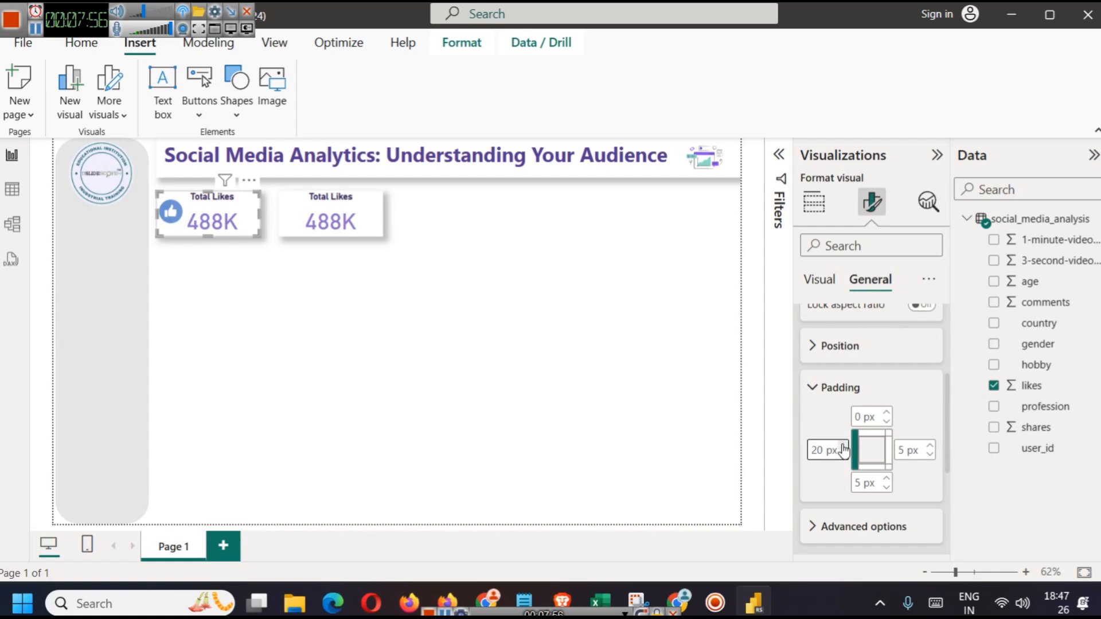
click(298, 347)
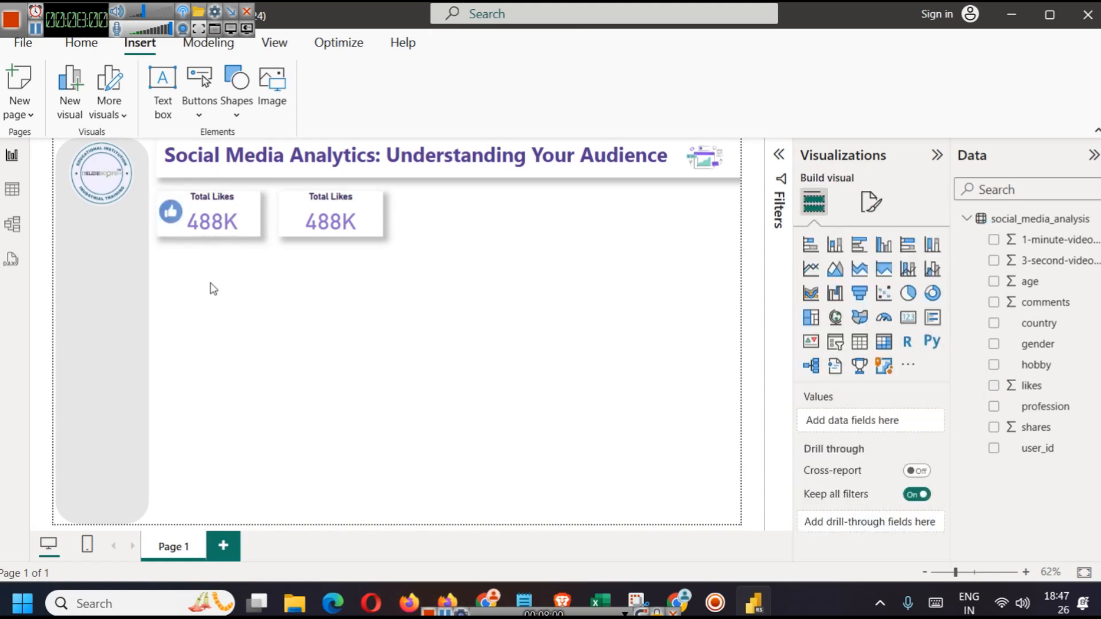
Delete the second Total Likes card and put a copy of the first card with its thumbs-up icon in its place
click(196, 203)
click(214, 309)
click(317, 219)
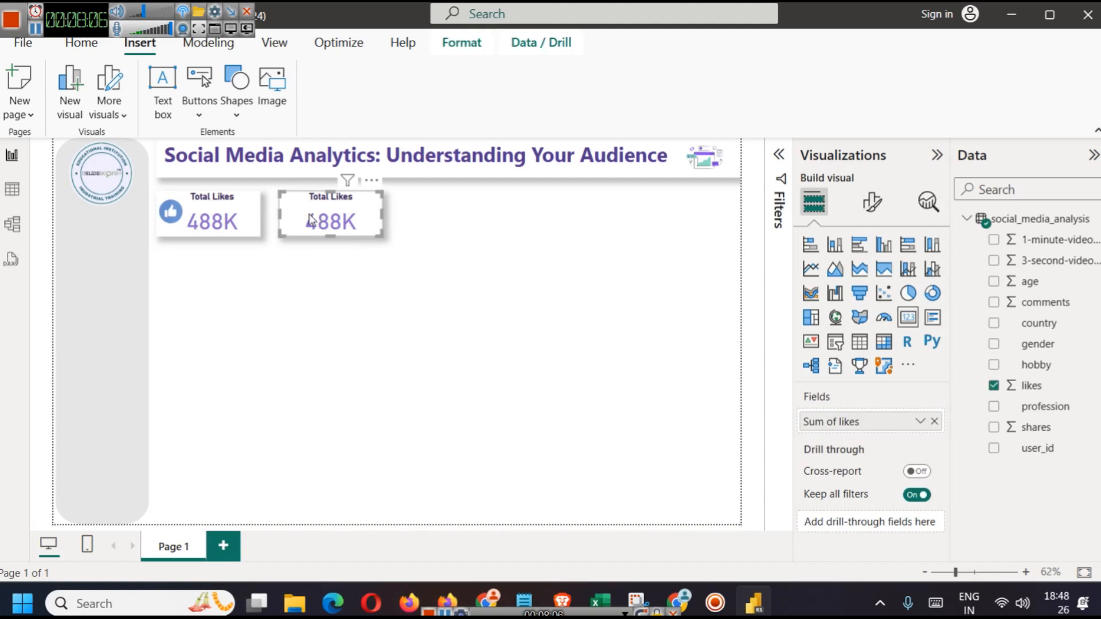
key(Delete)
drag(288, 287, 121, 185)
drag(245, 224, 367, 220)
click(312, 276)
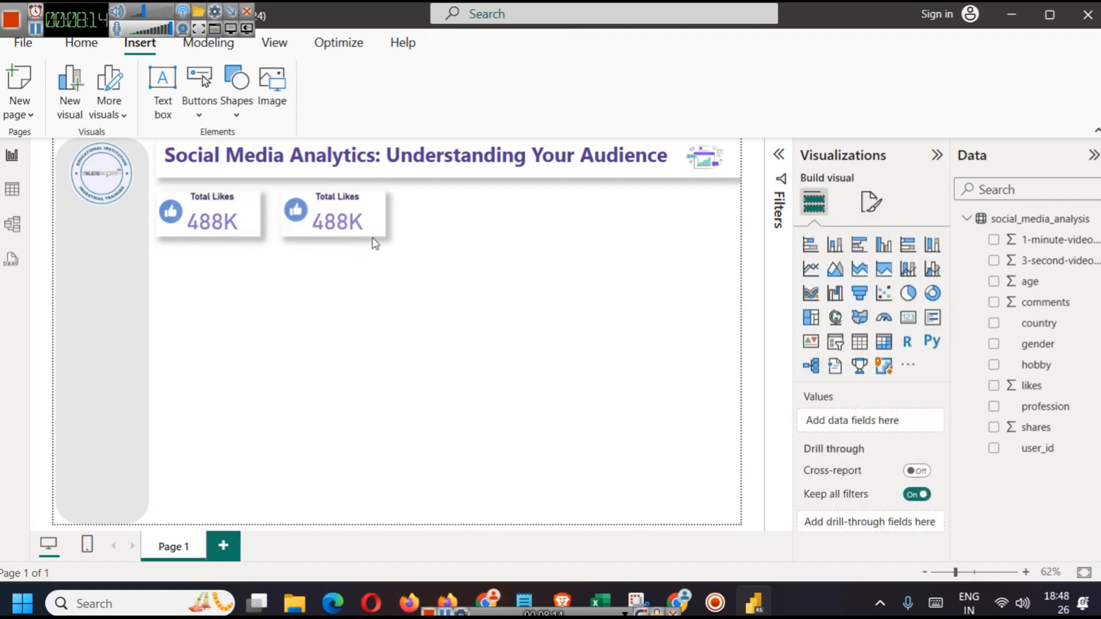
Replace the likes field in the second card with the shares field
click(366, 221)
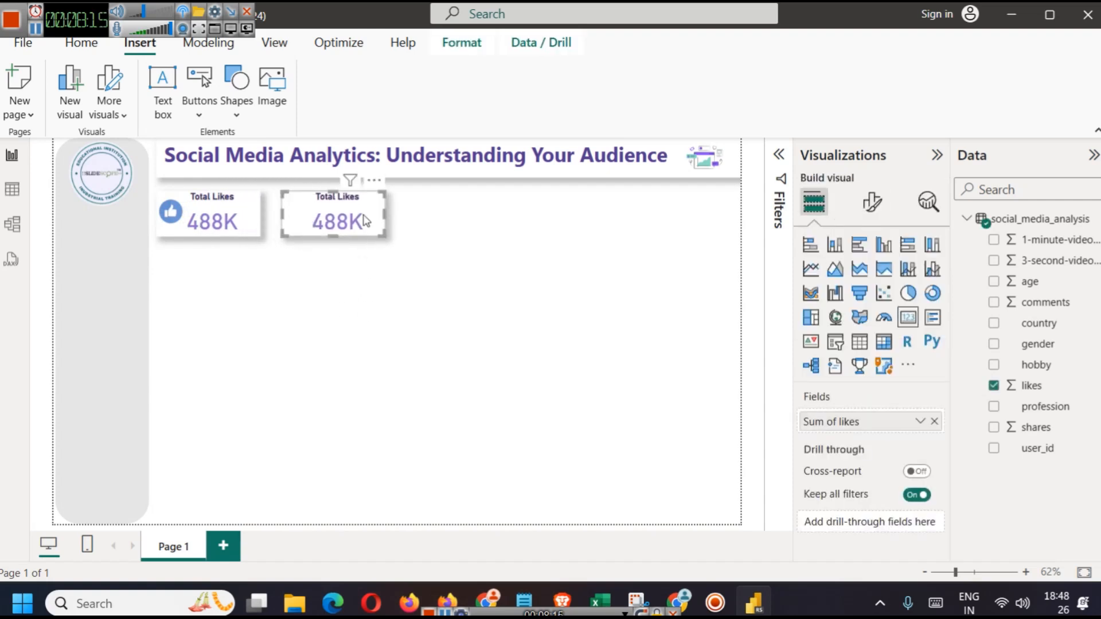
click(935, 422)
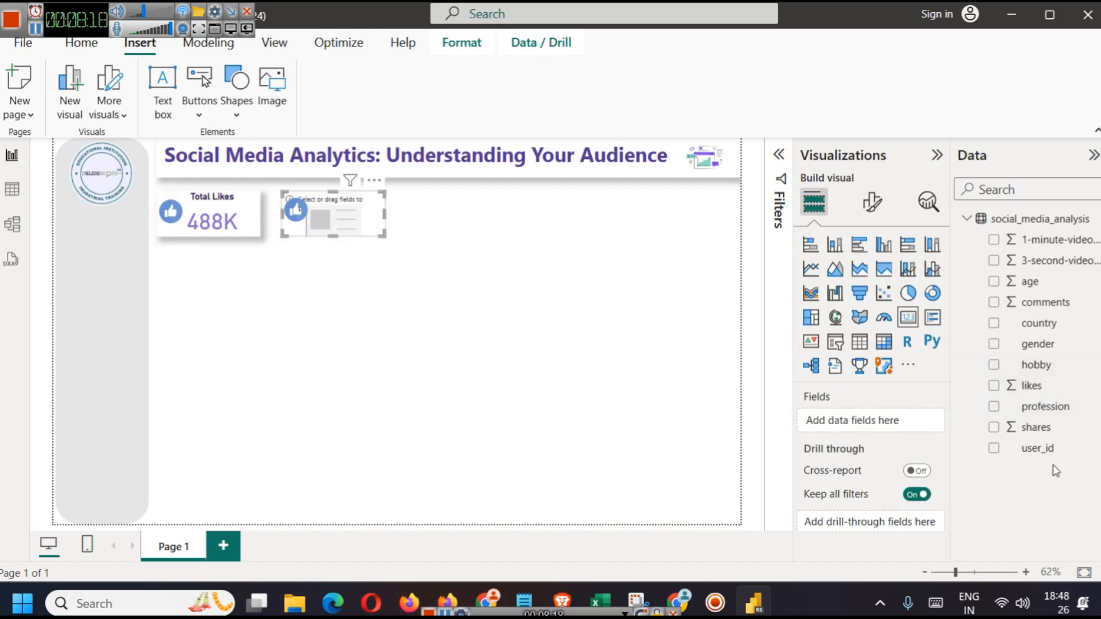
drag(1057, 425, 895, 421)
click(448, 296)
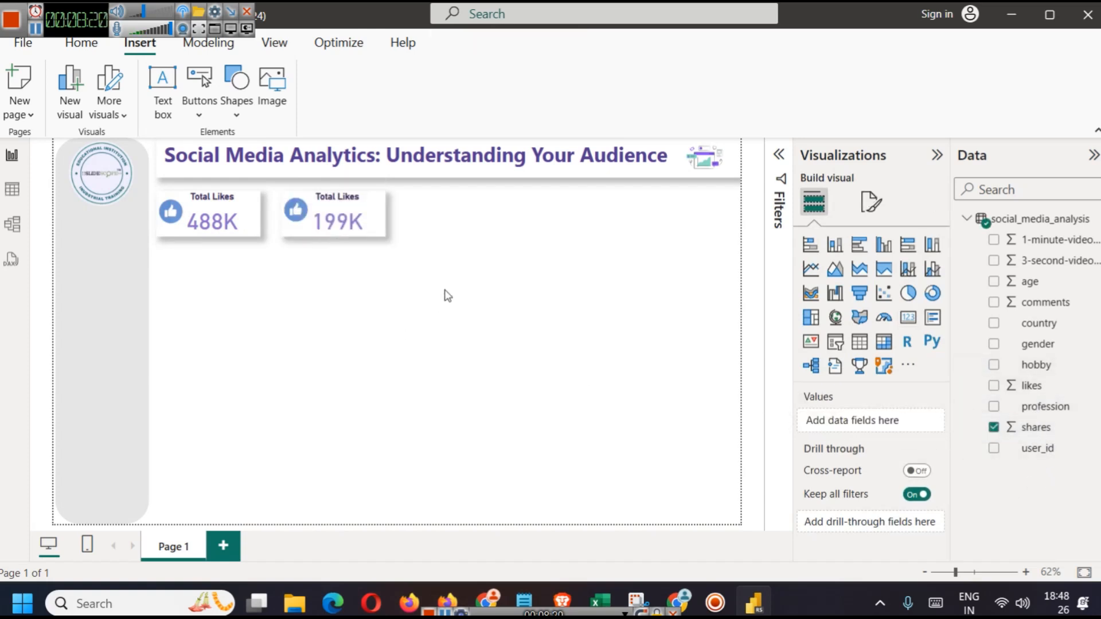
Change the second card's title text to "Total Shares"
click(301, 229)
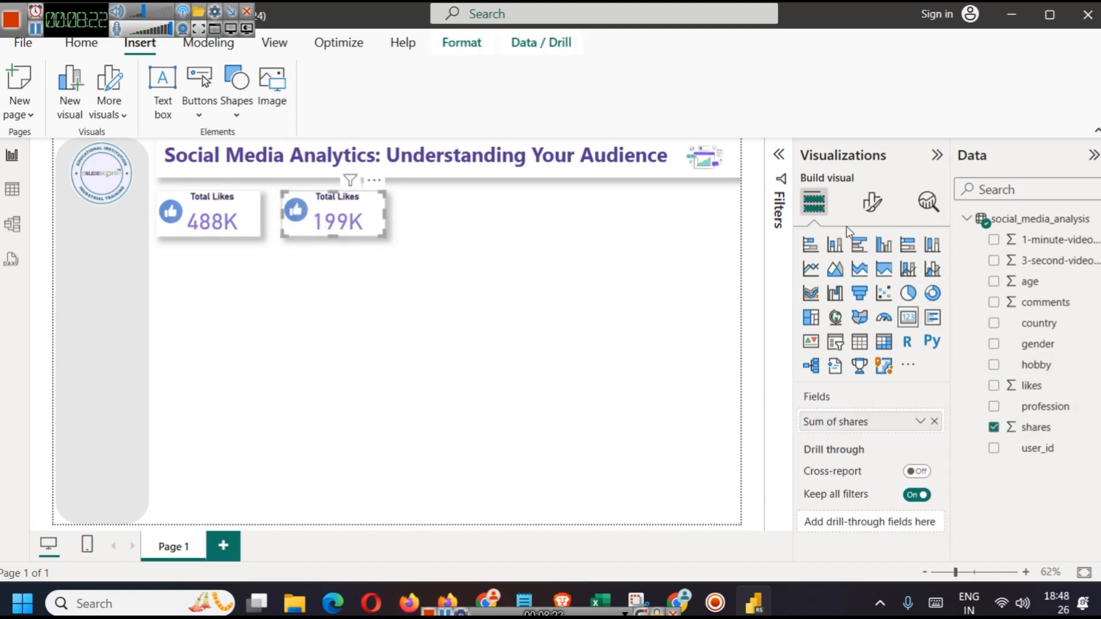
click(872, 202)
click(878, 280)
click(852, 360)
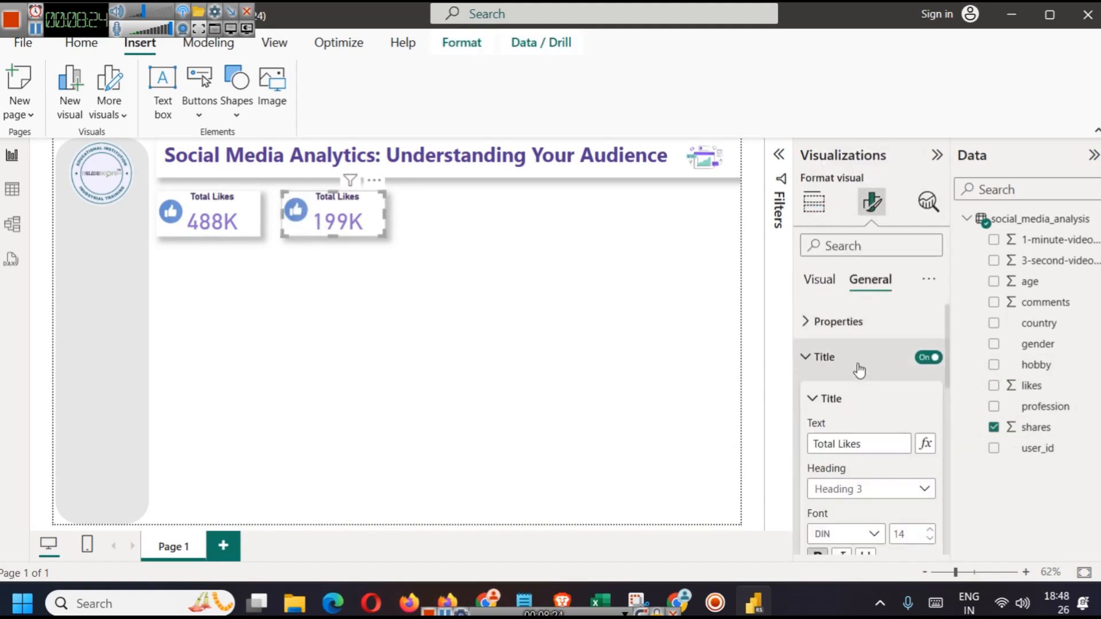
triple_click(853, 445)
text(Tiot)
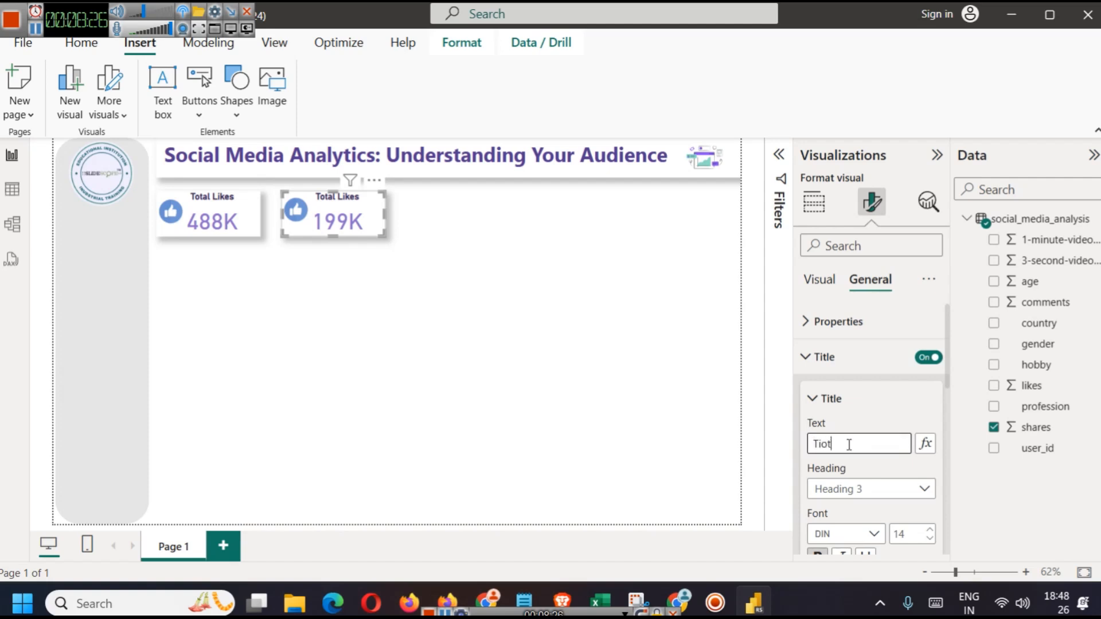
text(al Shares)
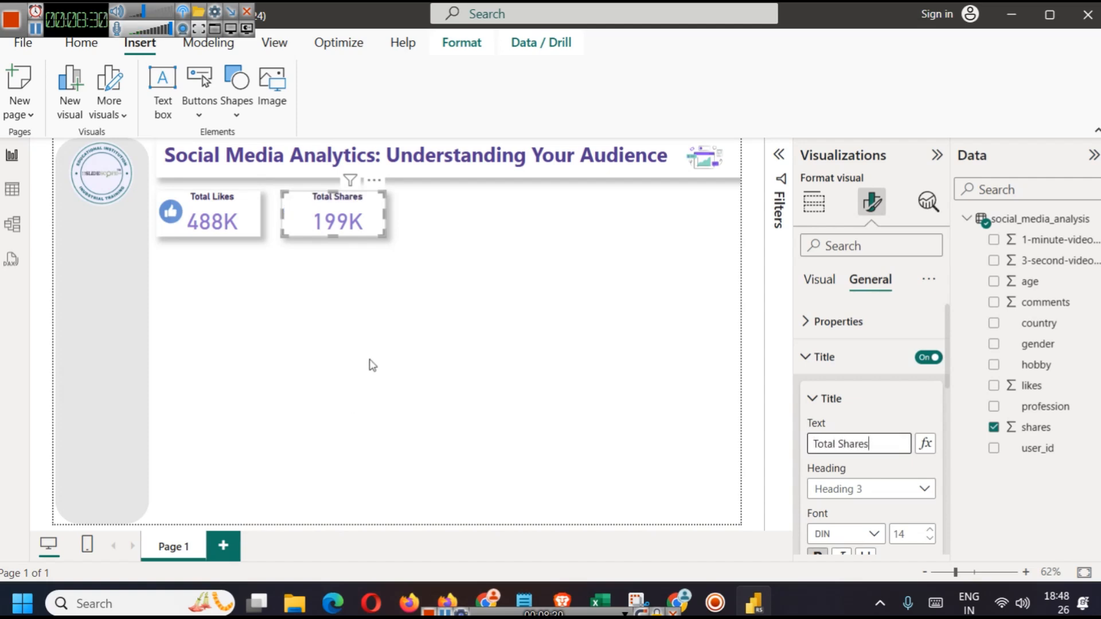
click(396, 355)
Replace the thumbs-up icon on the Total Shares card with the blue share icon and fit it at the card's left edge
click(296, 214)
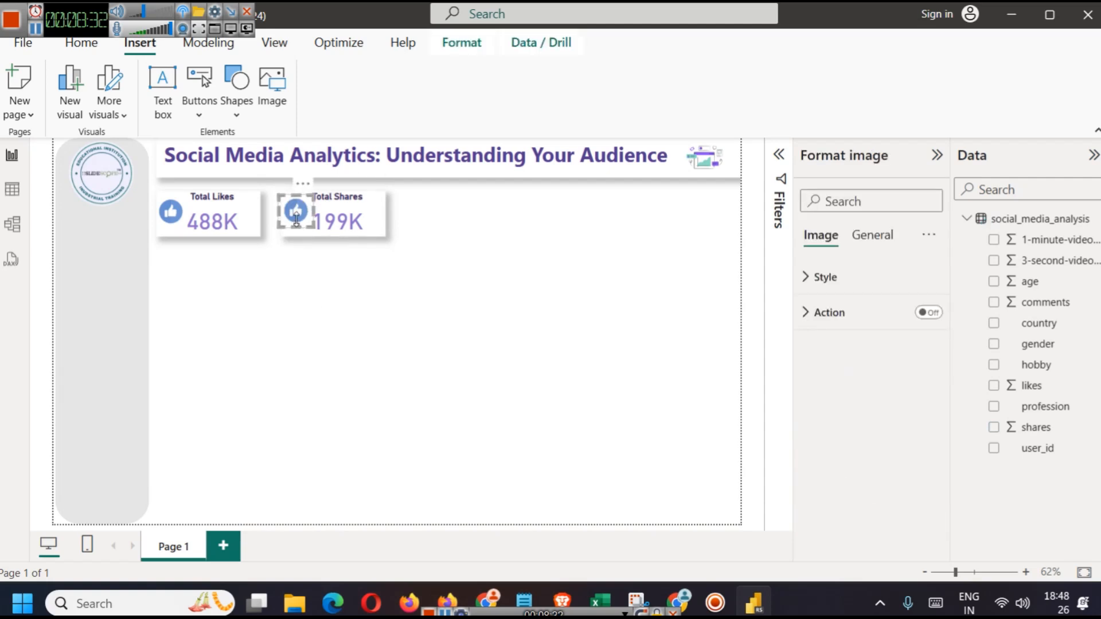
click(361, 318)
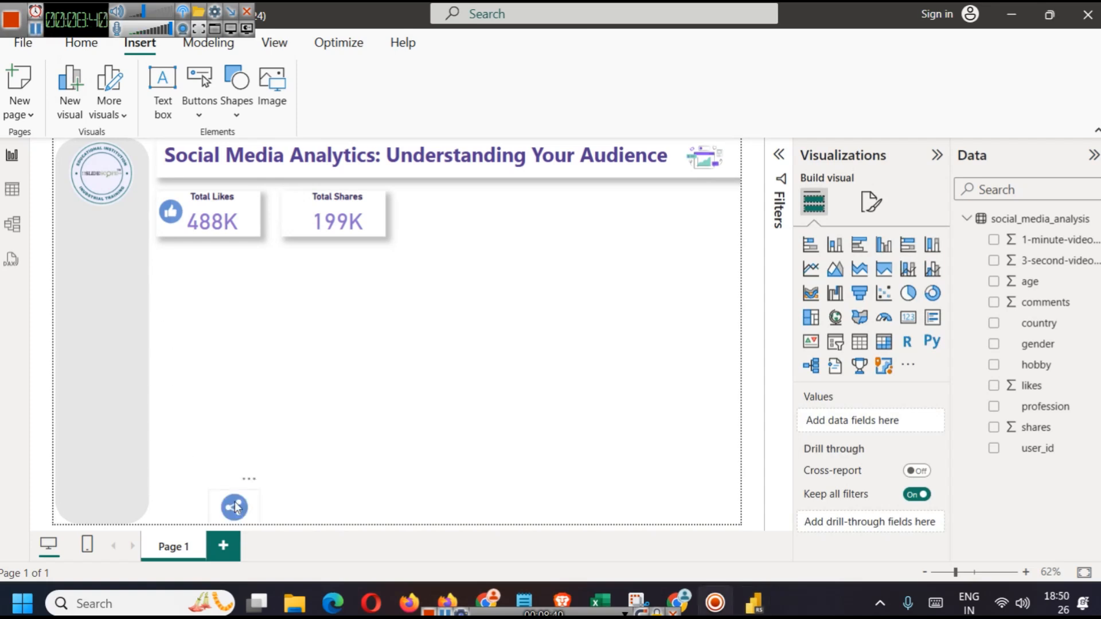
drag(233, 504, 298, 219)
click(367, 285)
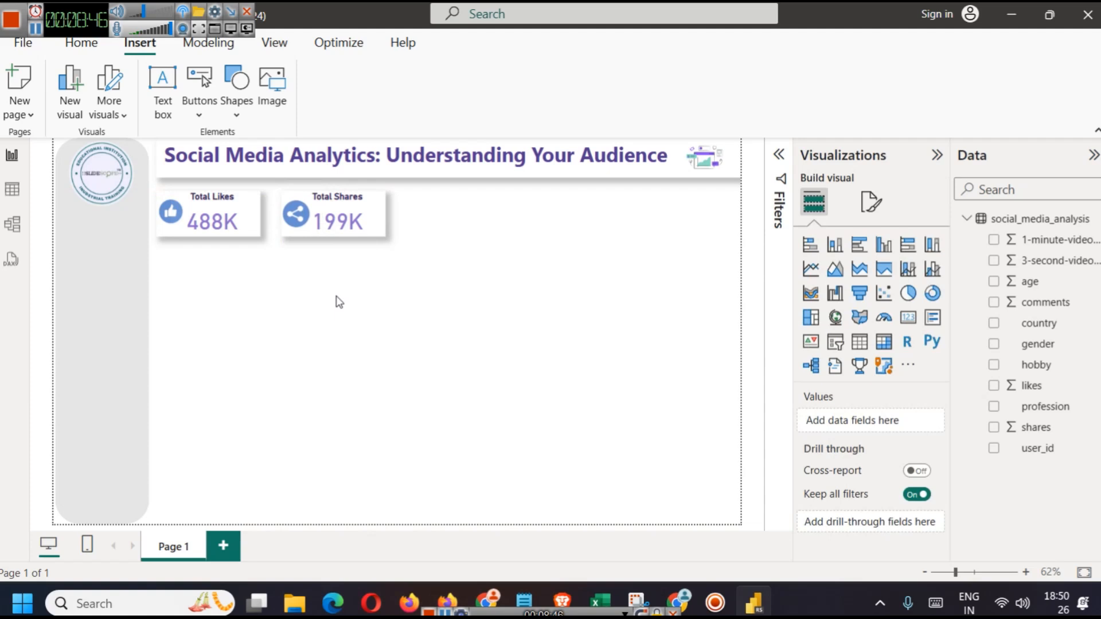
click(295, 215)
mouse_move(318, 228)
mouse_down()
mouse_move(298, 223)
mouse_move(311, 233)
mouse_up()
click(312, 291)
click(304, 221)
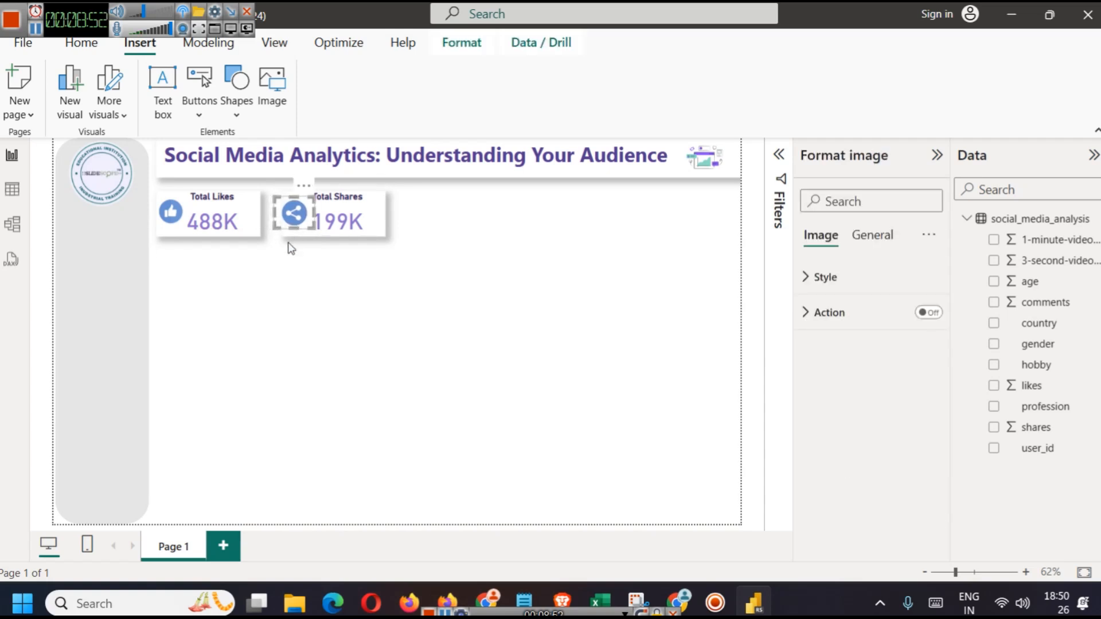
click(355, 315)
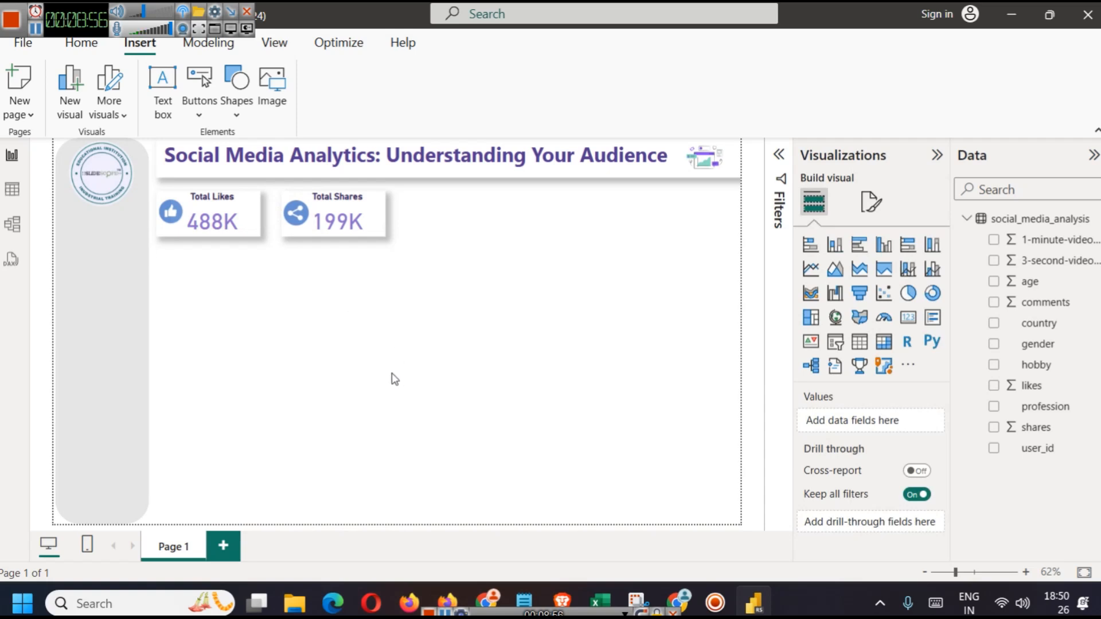
Duplicate the Total Shares card as a third card with a speech-bubble icon and replace its shares field with comments
click(340, 209)
click(371, 309)
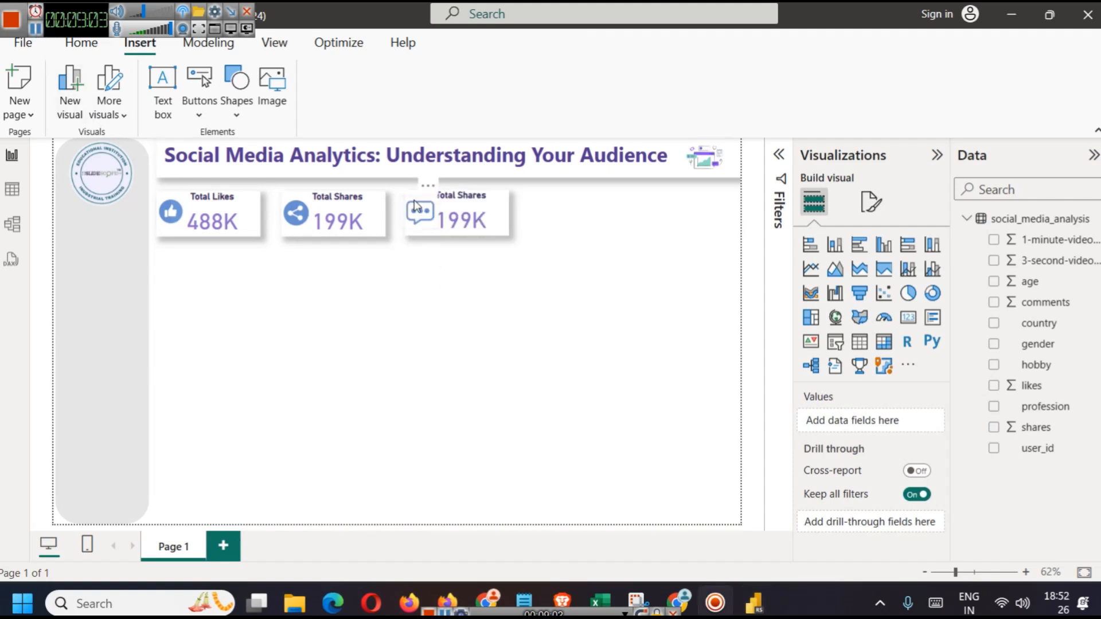
click(417, 214)
click(446, 280)
click(477, 215)
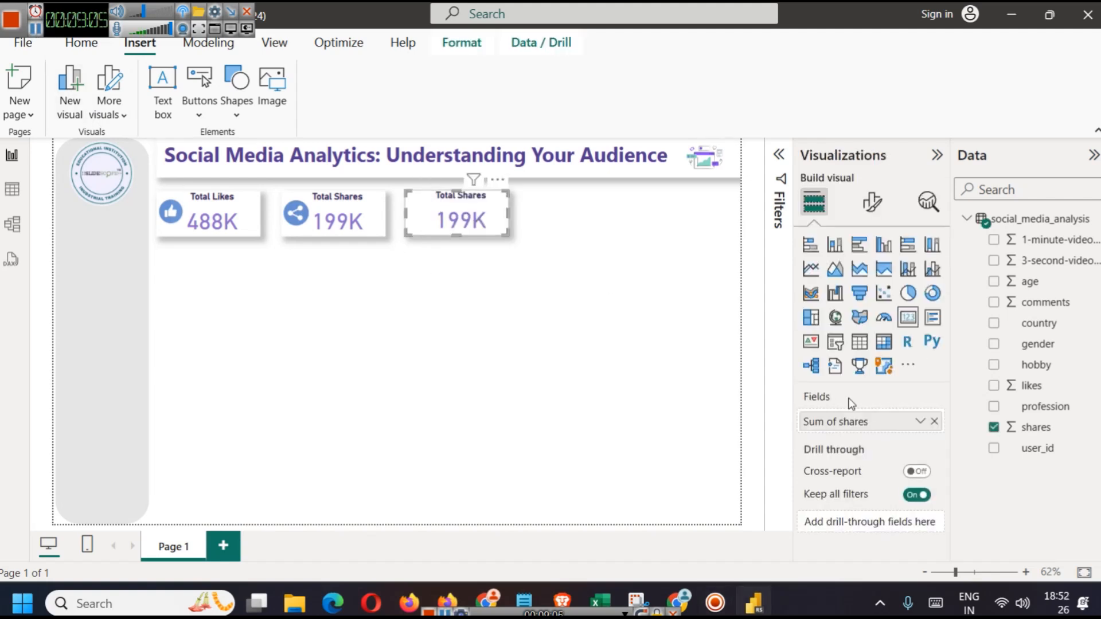
click(934, 421)
drag(1060, 304, 879, 439)
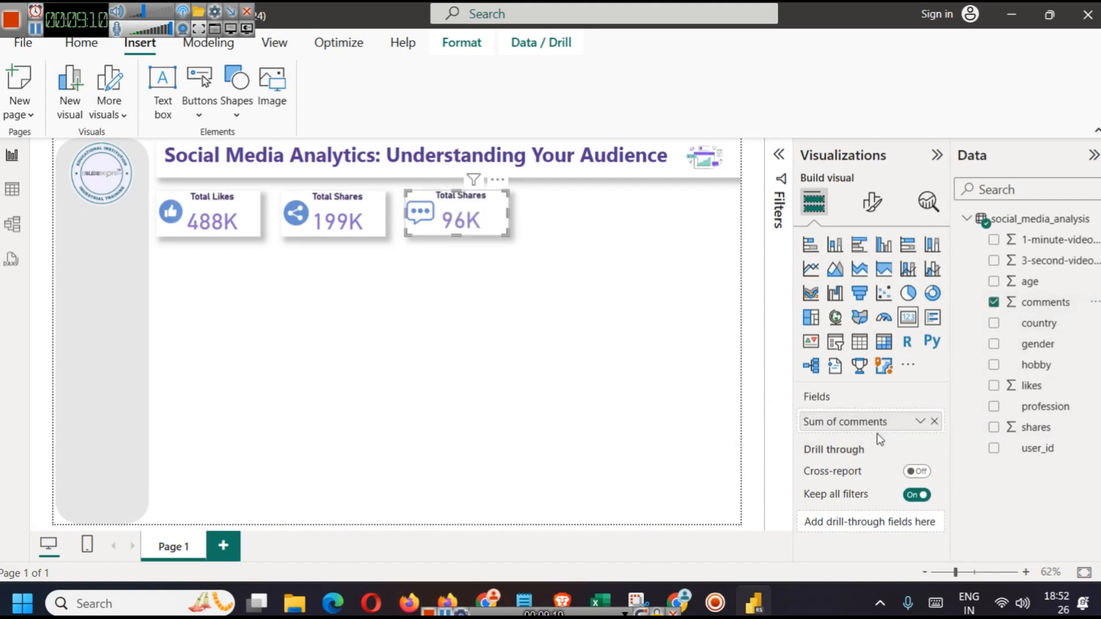
Try the Average, Minimum and Maximum aggregations on the third card's comments field, and return it to Sum
click(922, 424)
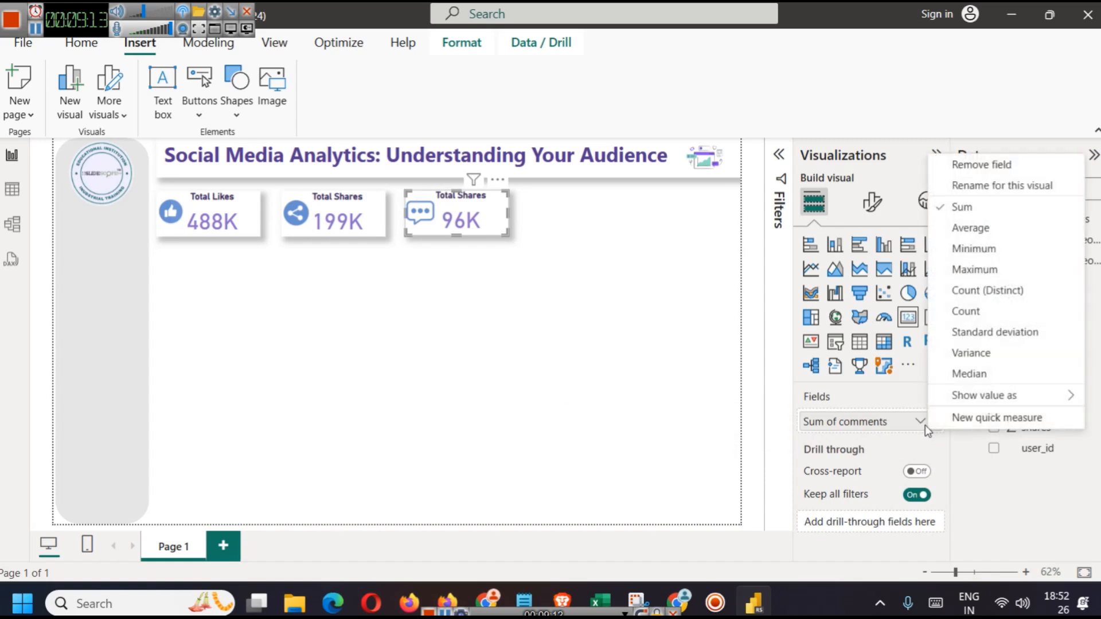
click(978, 227)
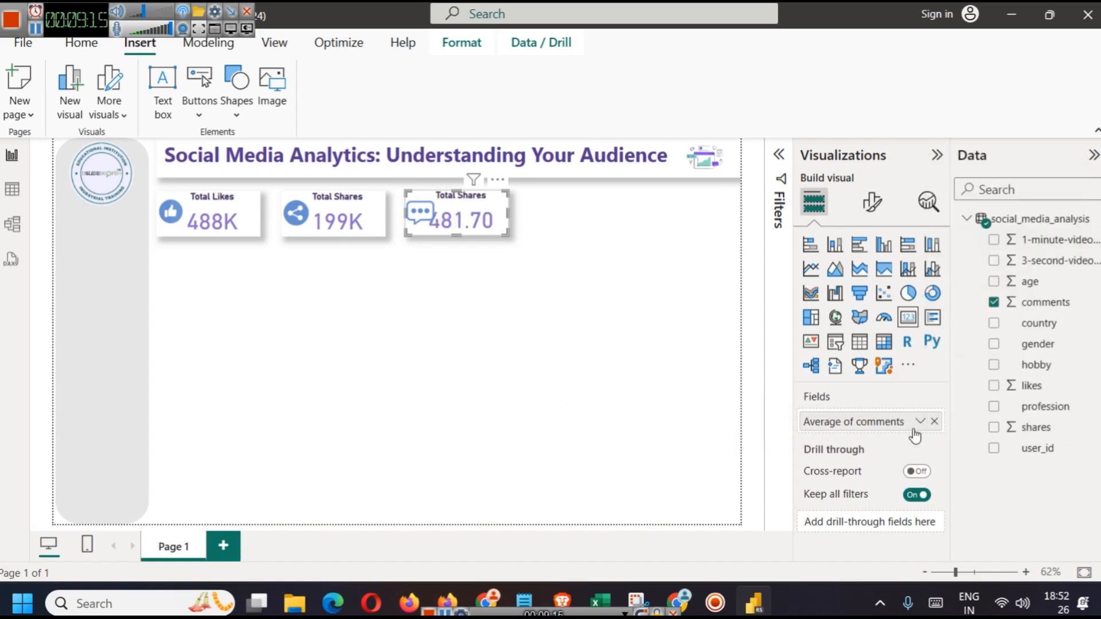
click(920, 422)
click(973, 250)
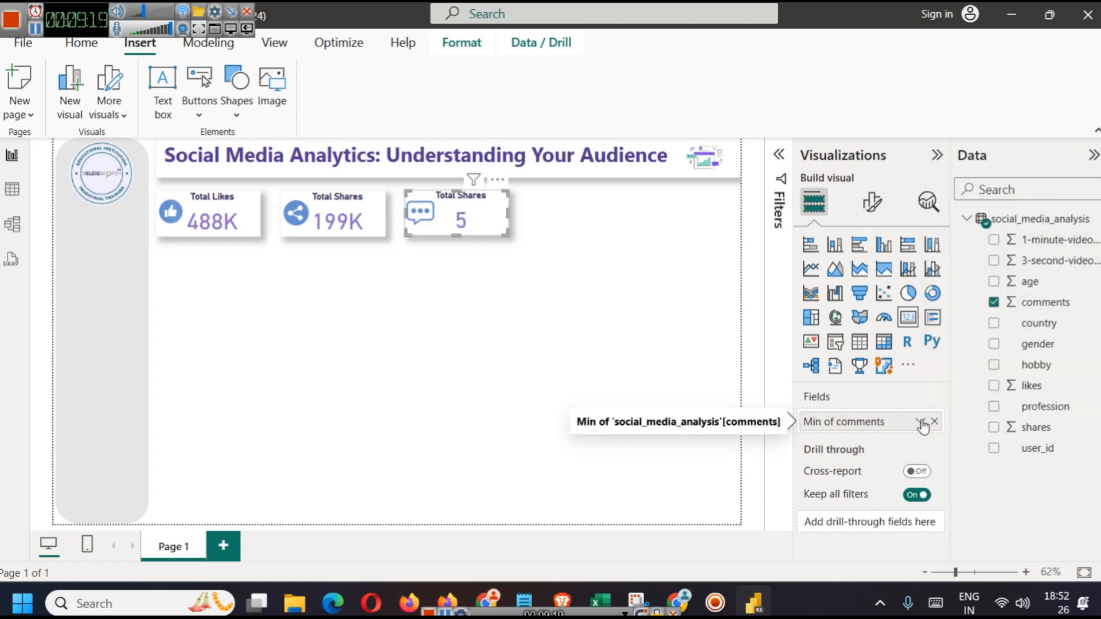
click(920, 421)
click(981, 271)
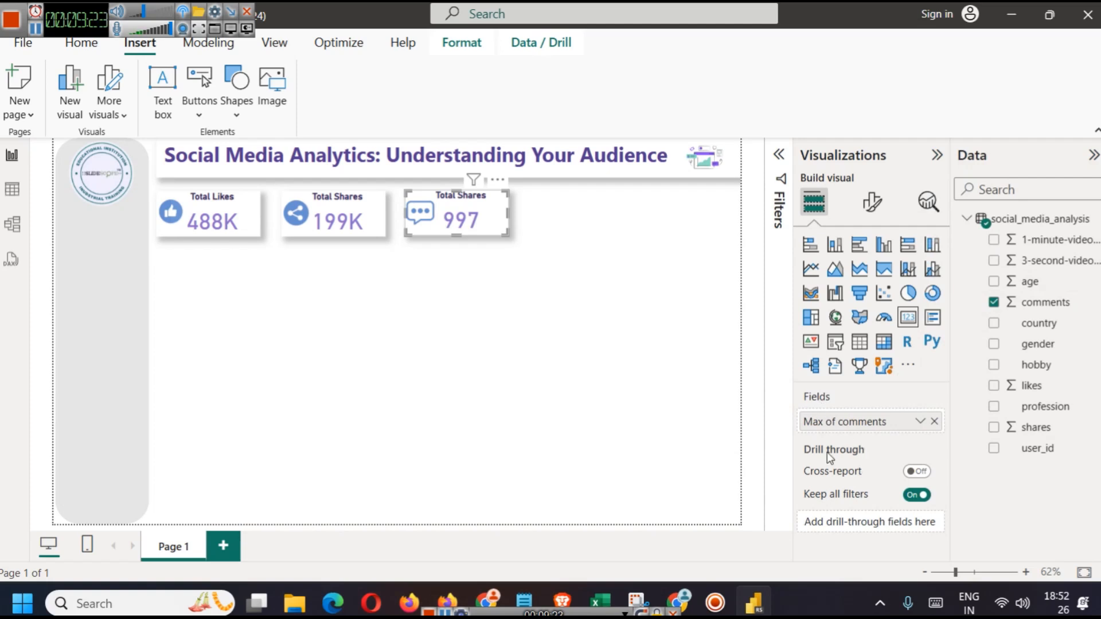
click(920, 422)
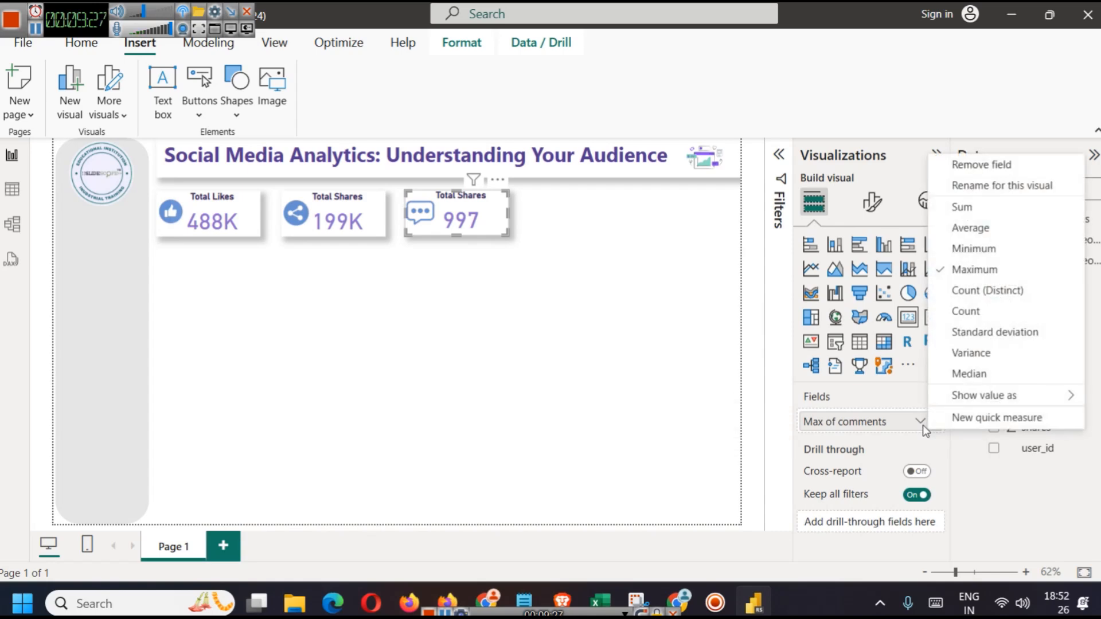
click(970, 206)
click(629, 334)
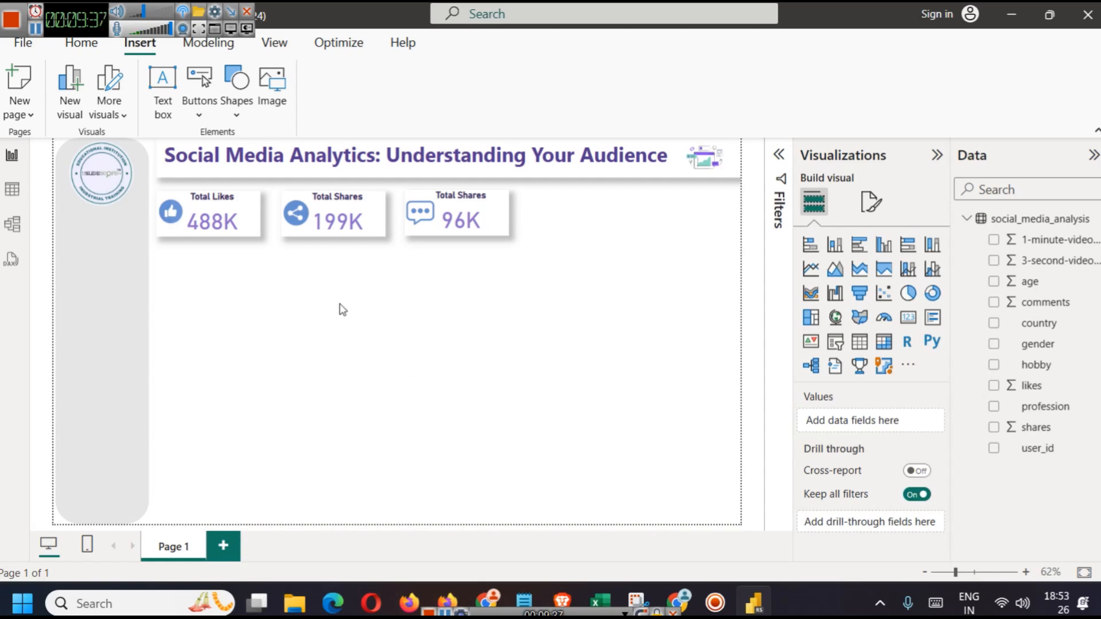
Change the third card's title text to "Total Comments"
click(469, 209)
click(872, 202)
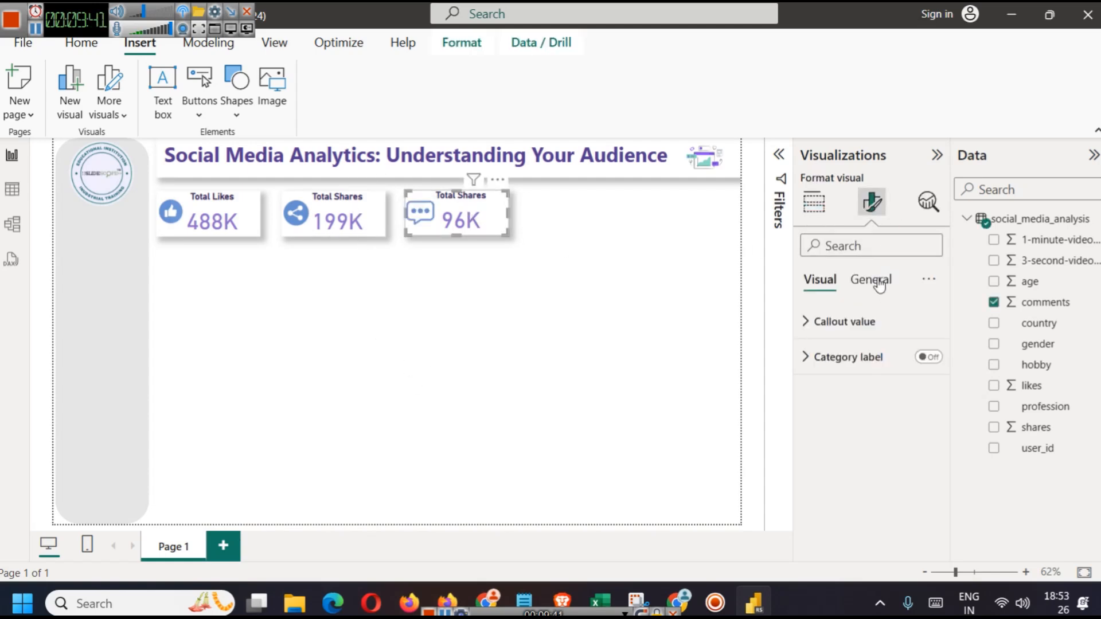
click(871, 280)
click(849, 357)
click(855, 443)
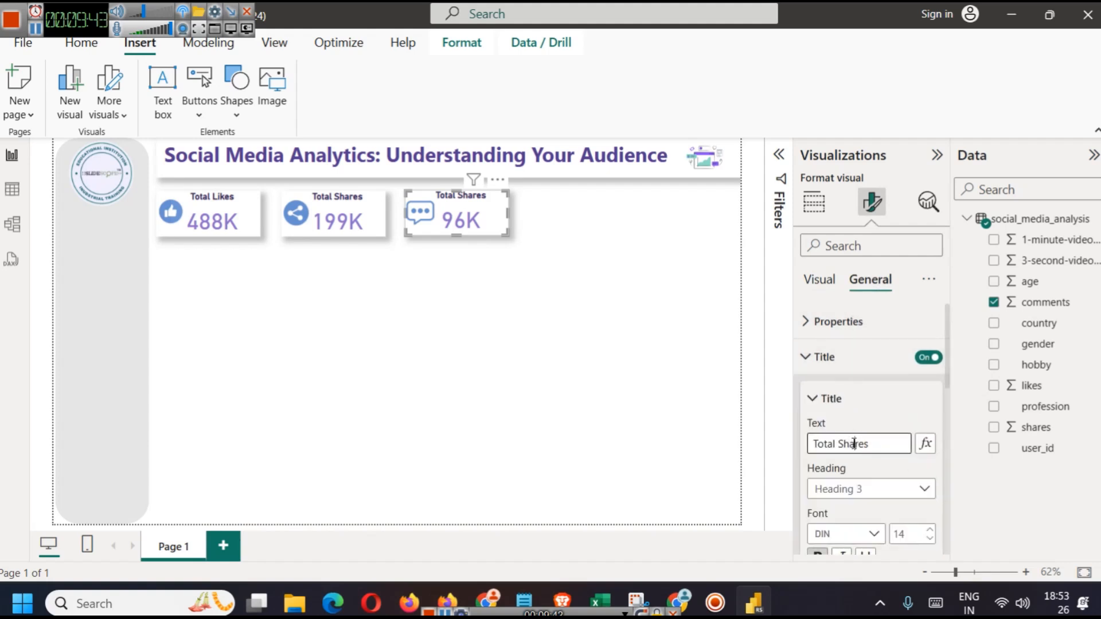
double_click(856, 445)
text(Comment)
click(674, 345)
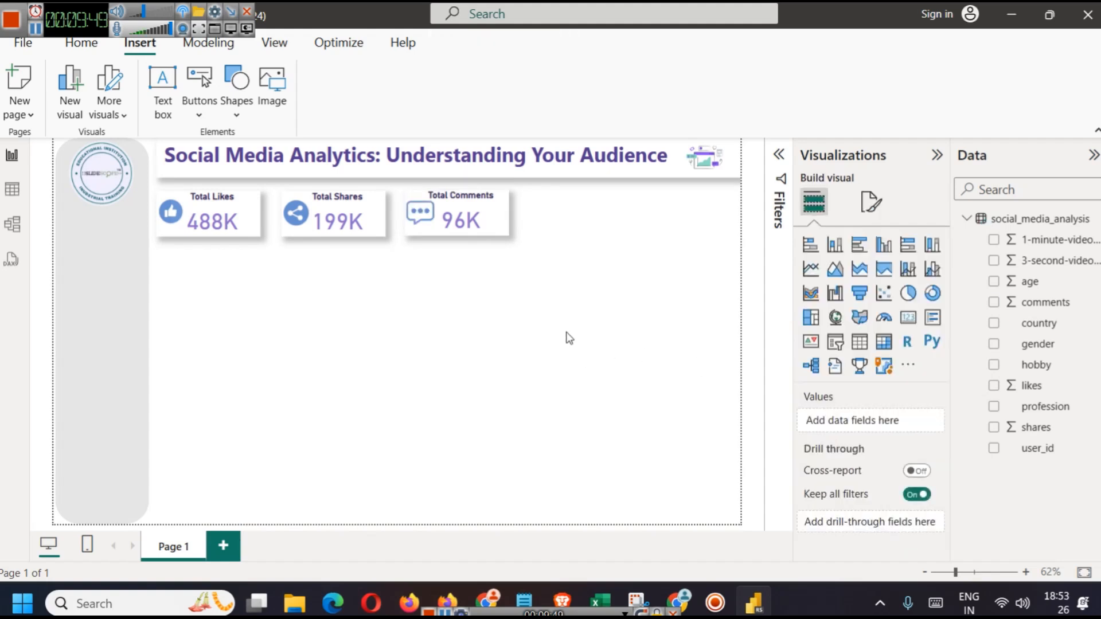
click(424, 213)
click(562, 410)
Check the video-views columns in the data table, and duplicate the Total Comments card with its icon as a fourth card in the row
click(12, 189)
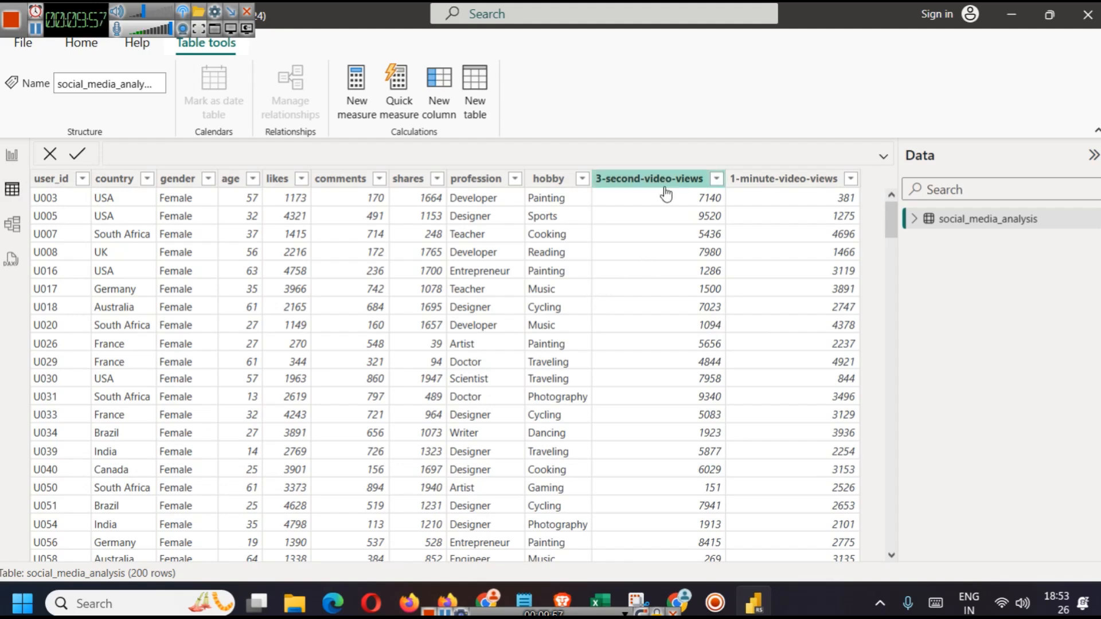
click(12, 155)
drag(525, 265, 396, 182)
key(ctrl+c)
key(ctrl+v)
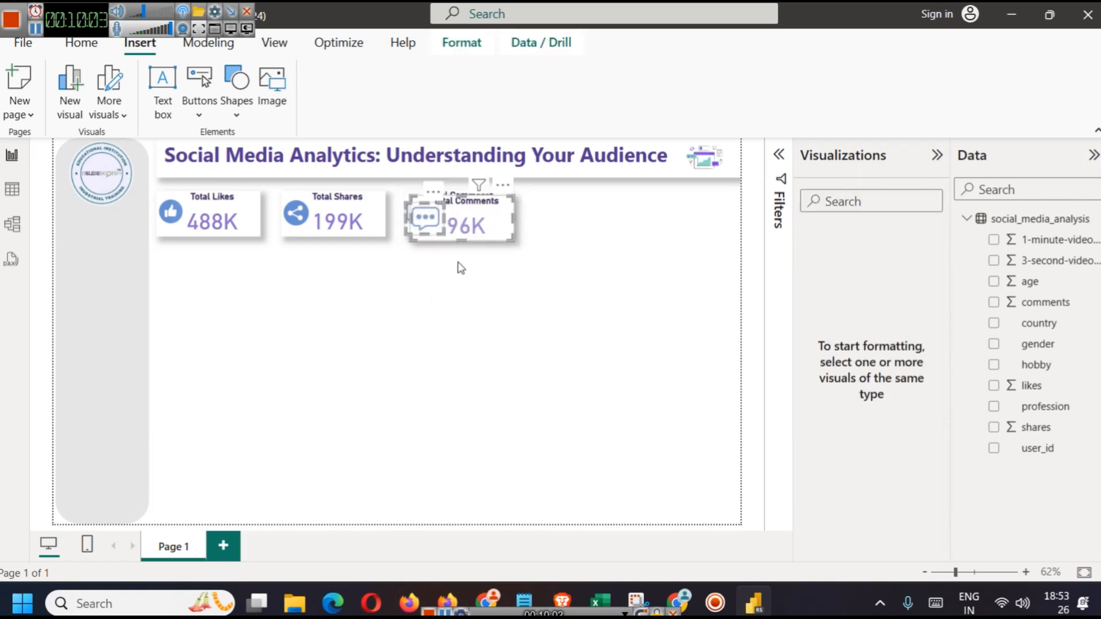
drag(471, 222, 582, 219)
click(581, 219)
click(574, 302)
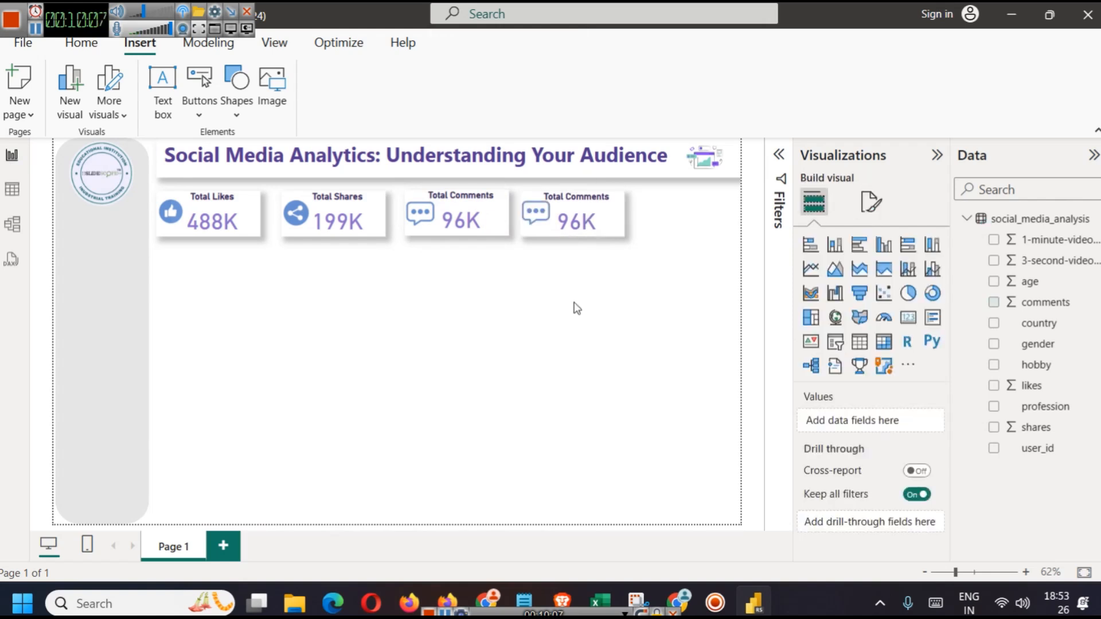
Add another copy of the Total Comments card and its icon as the fifth card at the row's right end
key(ctrl+v)
drag(471, 236, 694, 225)
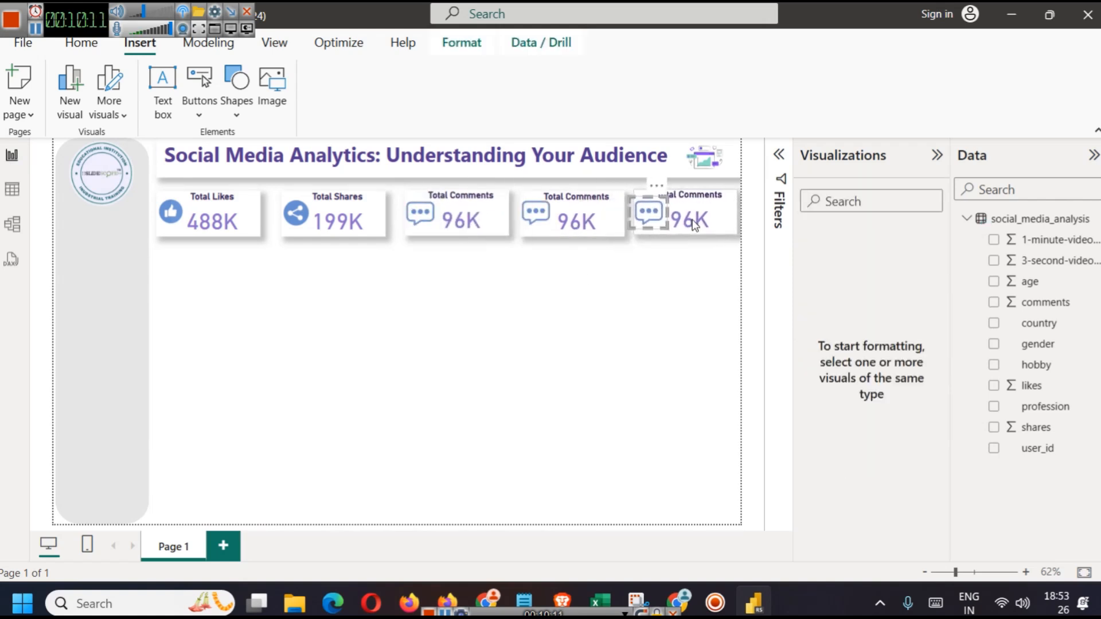
click(693, 219)
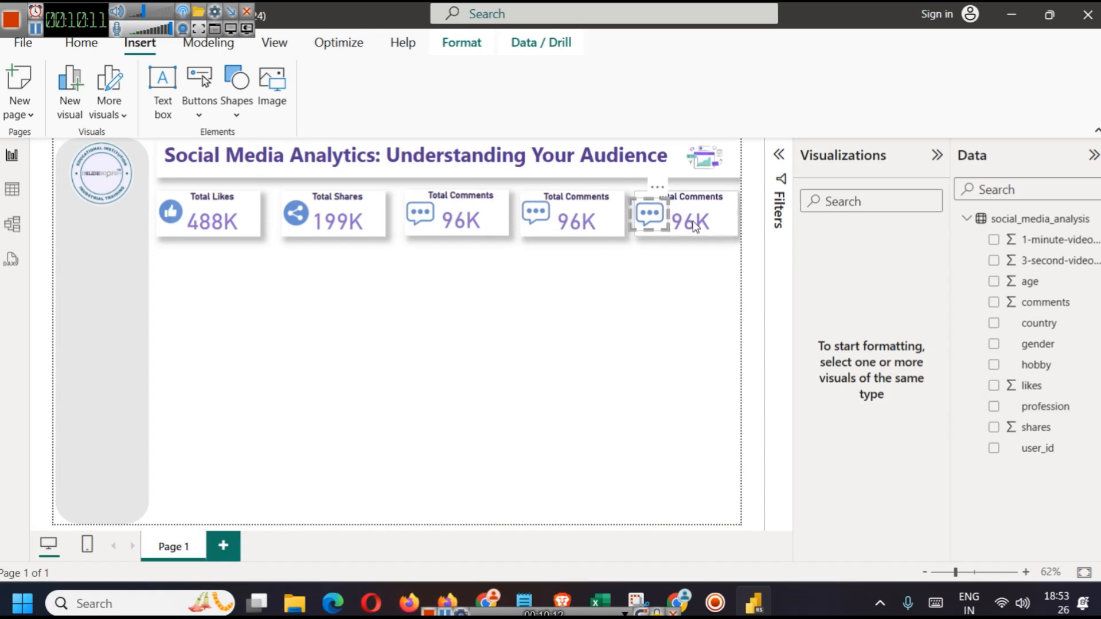
click(672, 305)
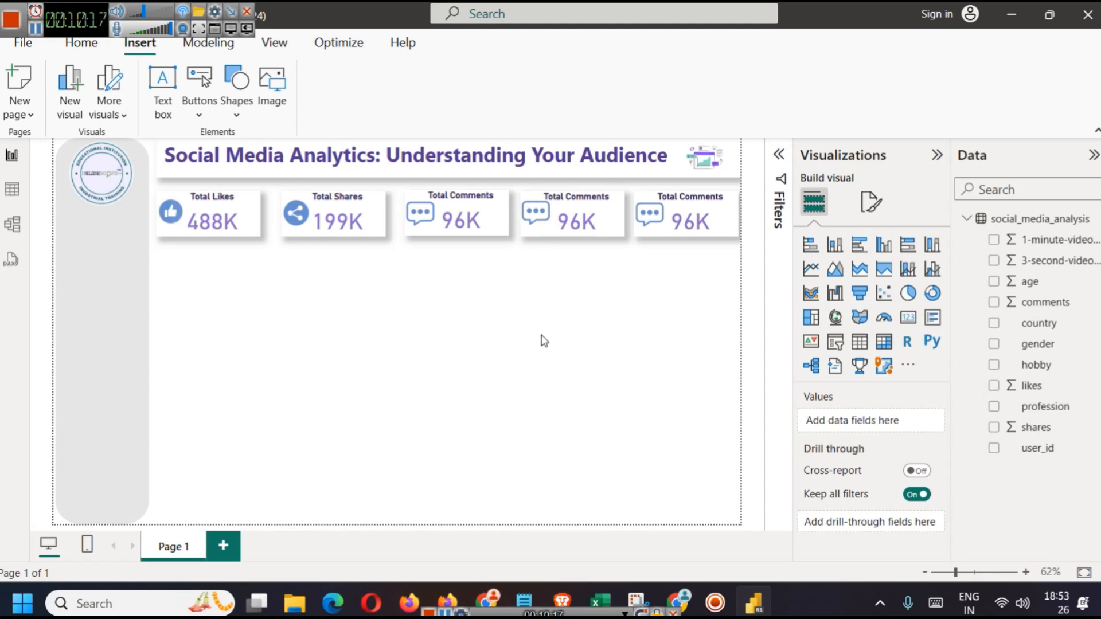
Nudge the third card and its speech-bubble icon slightly down and left to line up with the other cards
click(474, 238)
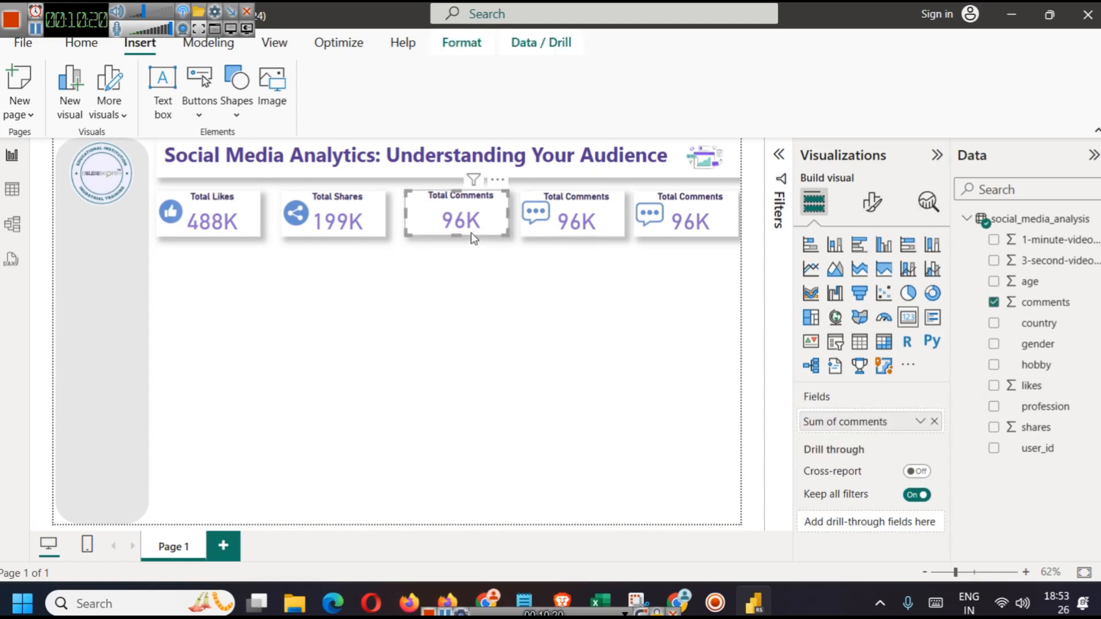
click(473, 279)
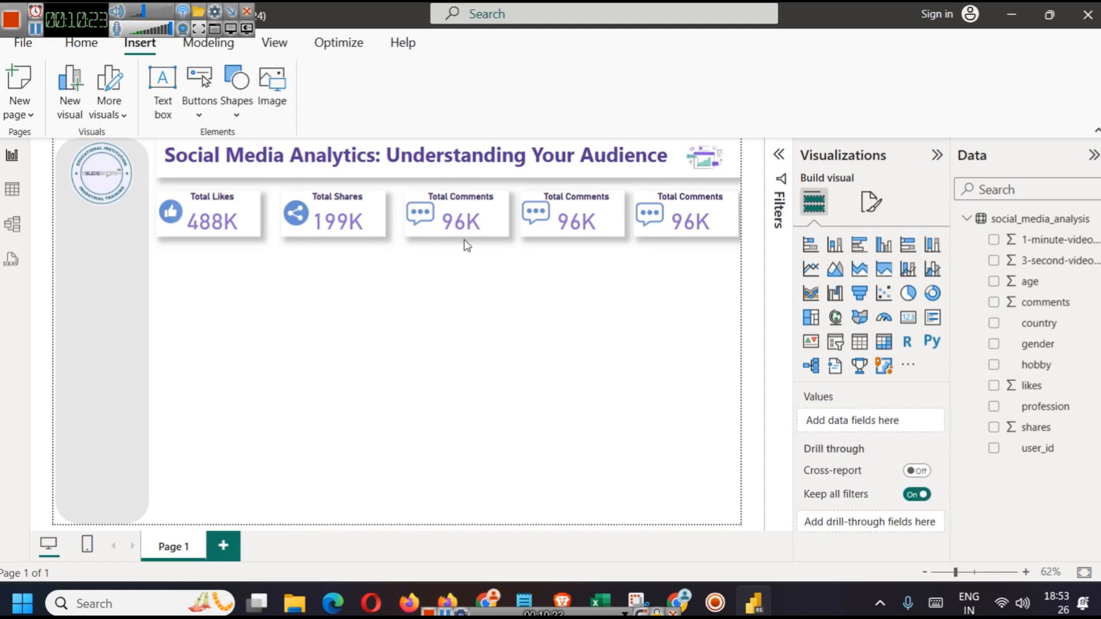
click(467, 238)
click(463, 287)
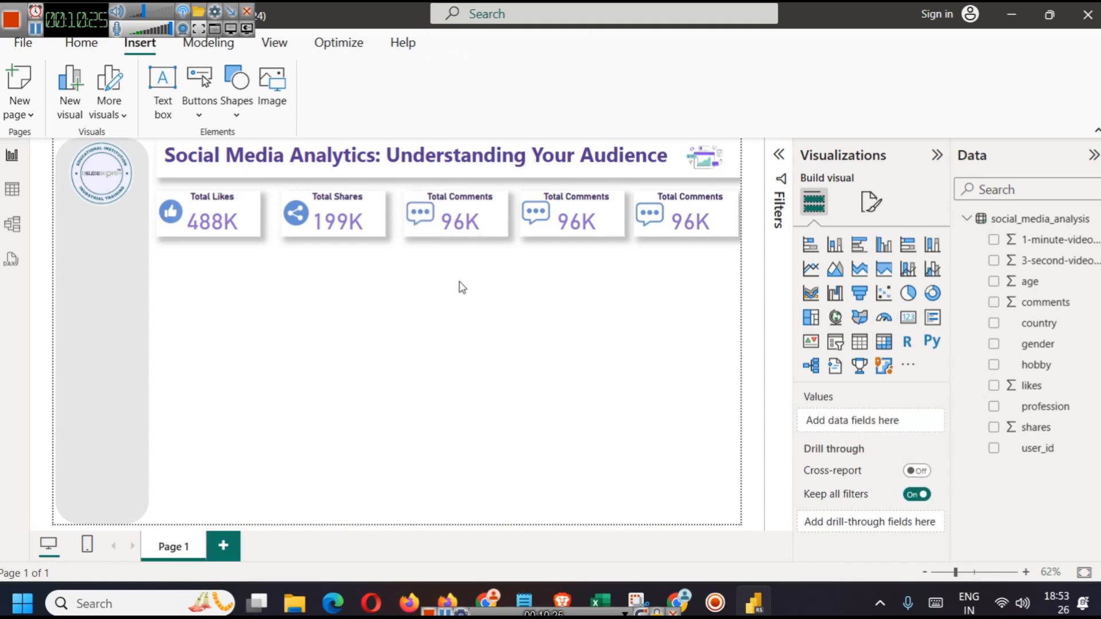
click(448, 240)
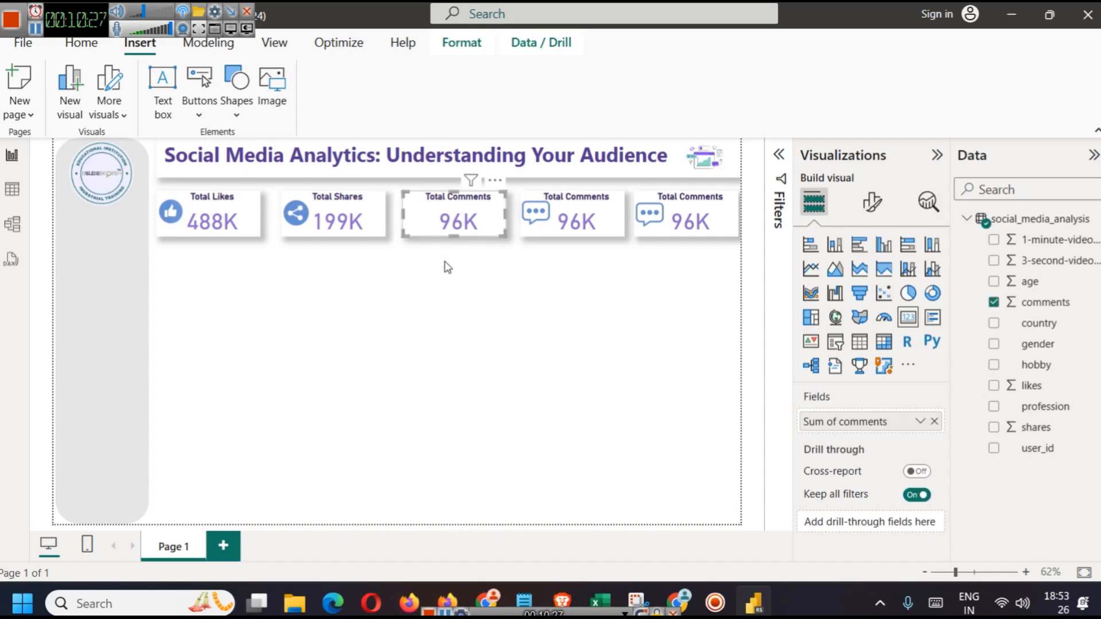
click(441, 264)
click(421, 222)
click(447, 281)
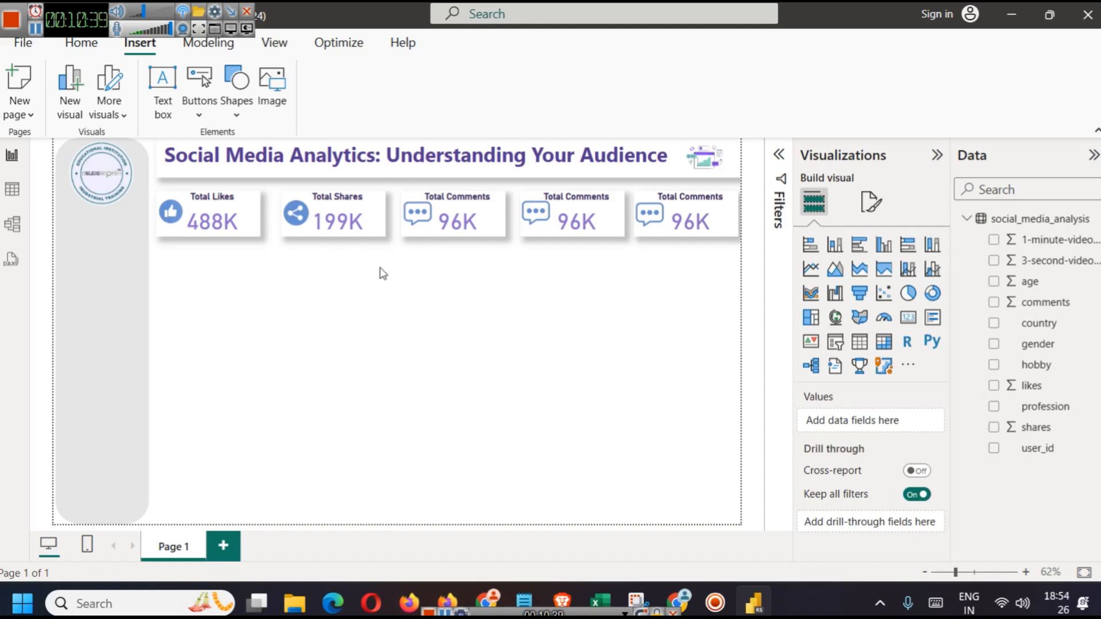
Shift the Total Shares card together with its share icon slightly left to even out the card spacing
drag(401, 269, 269, 183)
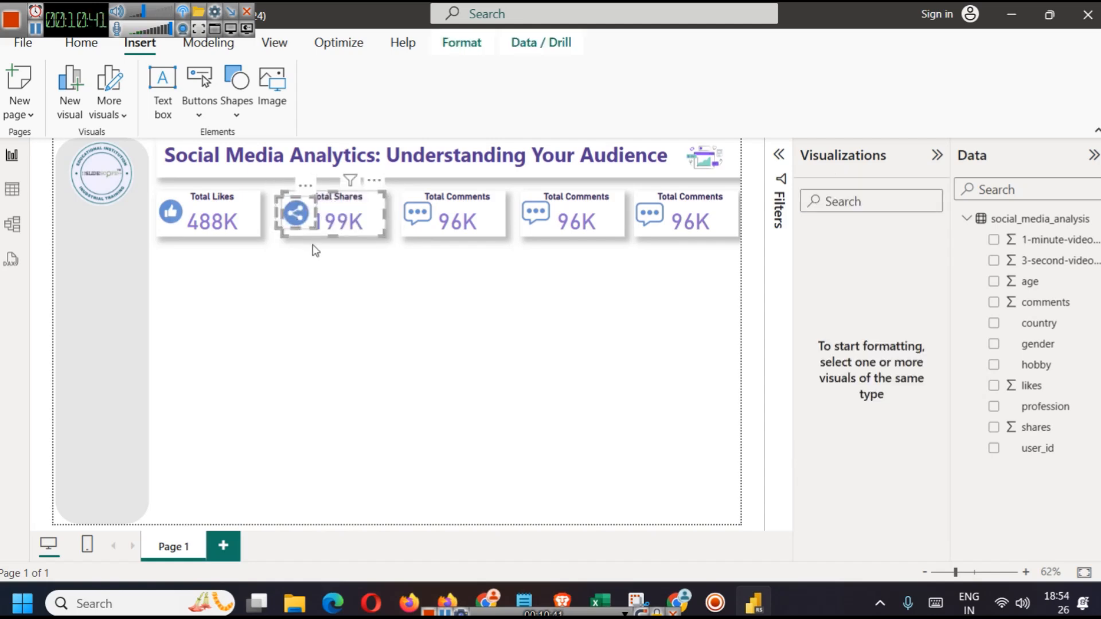
key(Left)
key(Left)
key(Left)
key(Left)
key(Left)
key(Left)
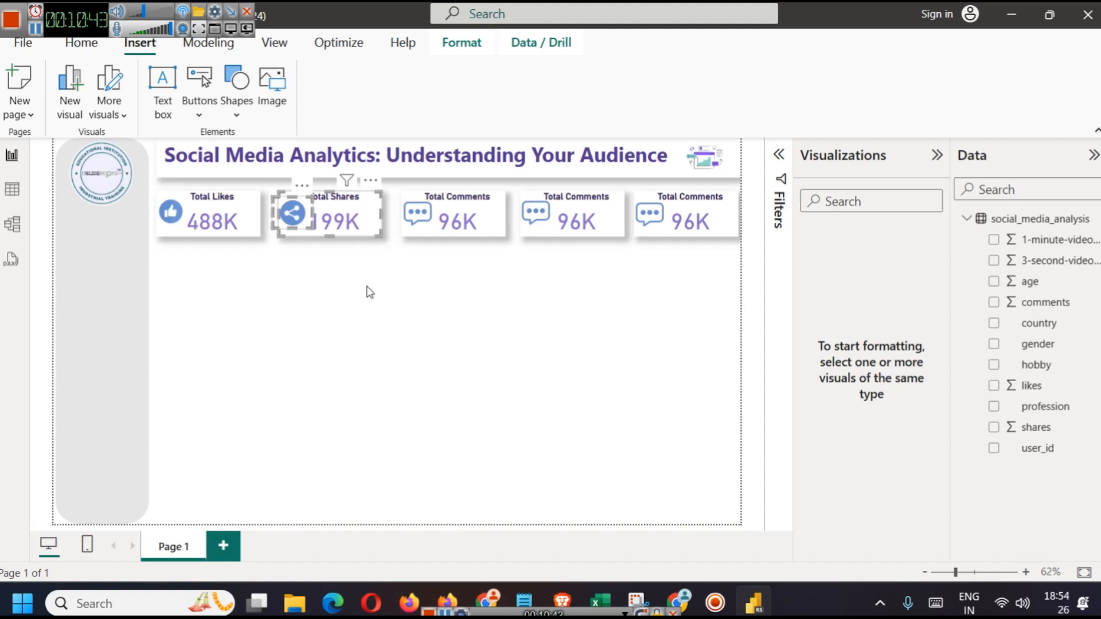
Select the third card together with its speech-bubble icon and fine-tune their horizontal position between the neighbouring cards
click(466, 280)
drag(391, 183, 511, 251)
key(Right)
key(Right)
key(Right)
key(Right)
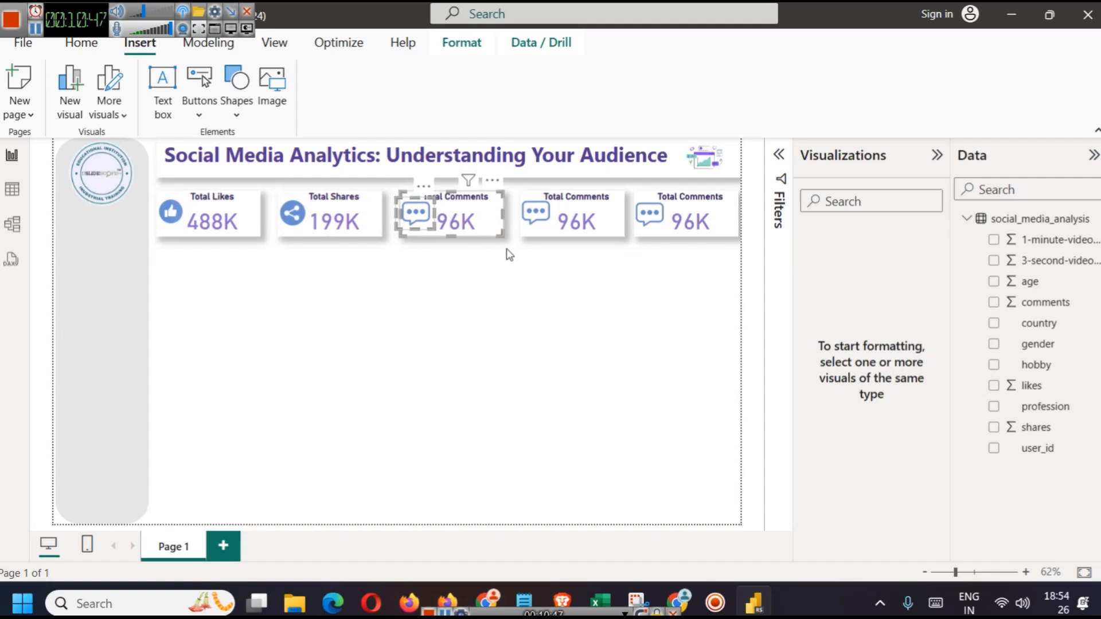
click(519, 304)
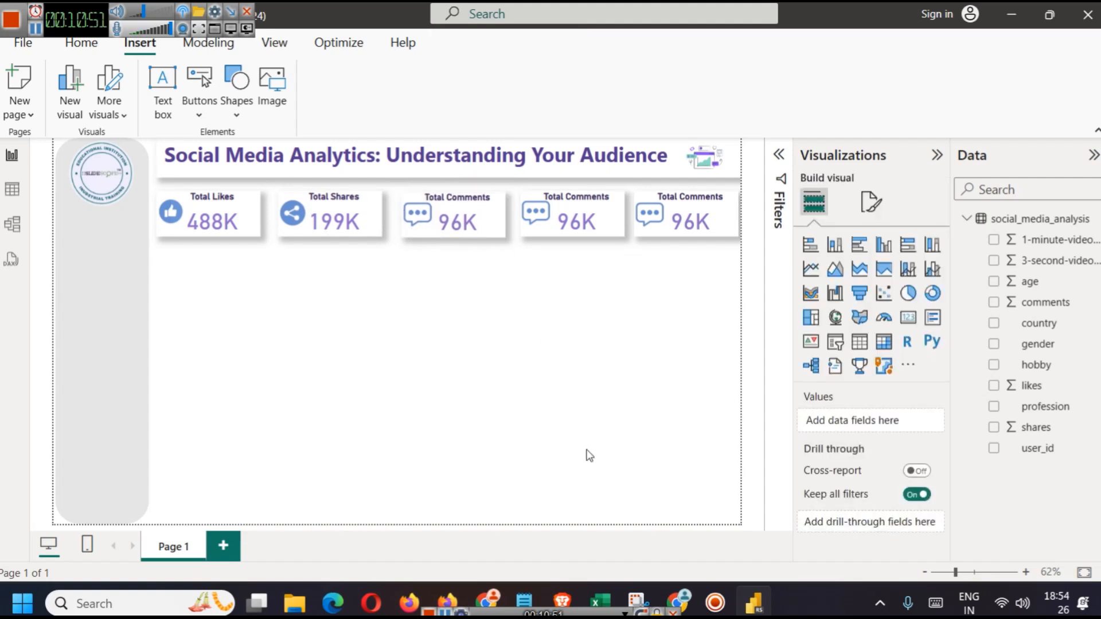
Switch to Excel and review the video-views columns of social_media_analysis.csv, then return to Power BI
mouse_move(599, 602)
click(645, 467)
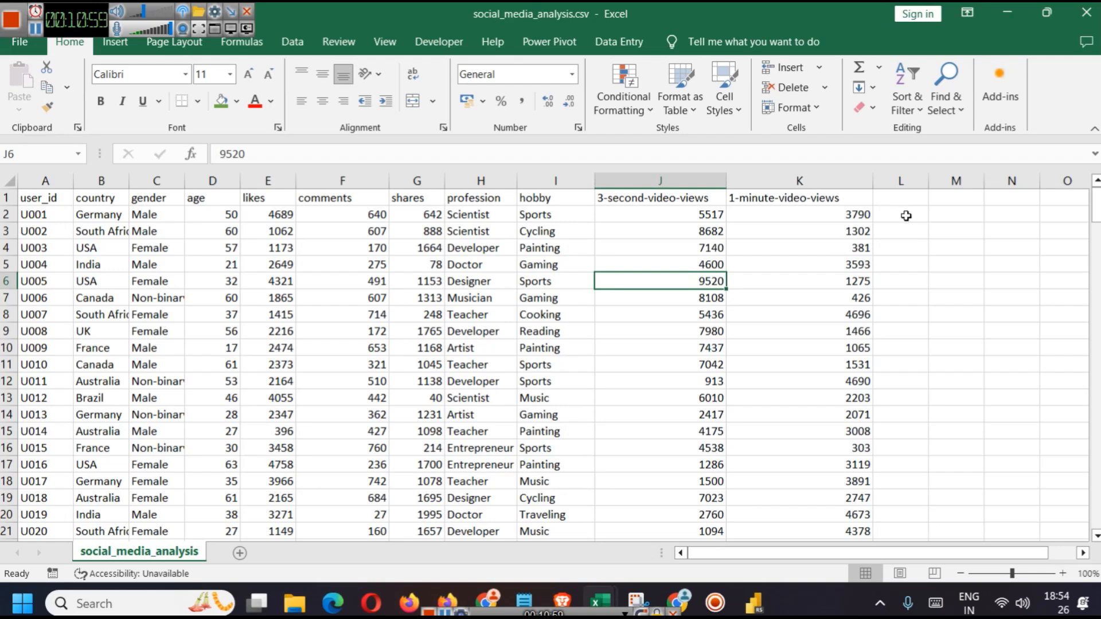
click(998, 23)
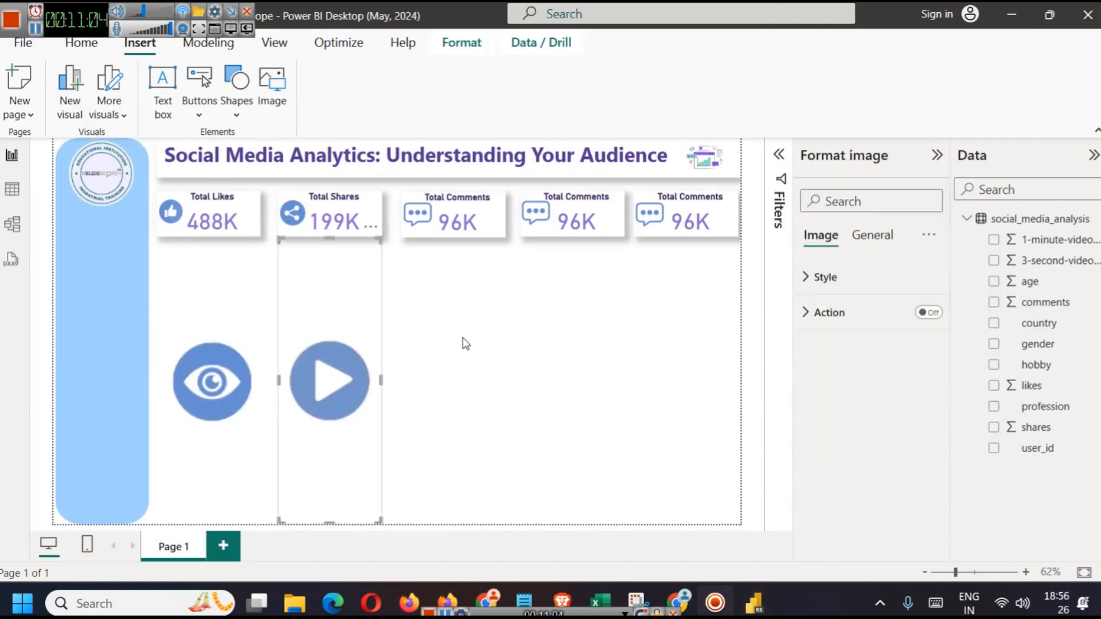
Replace the comments field on the fourth card with 3-second-video-views
click(505, 355)
click(571, 204)
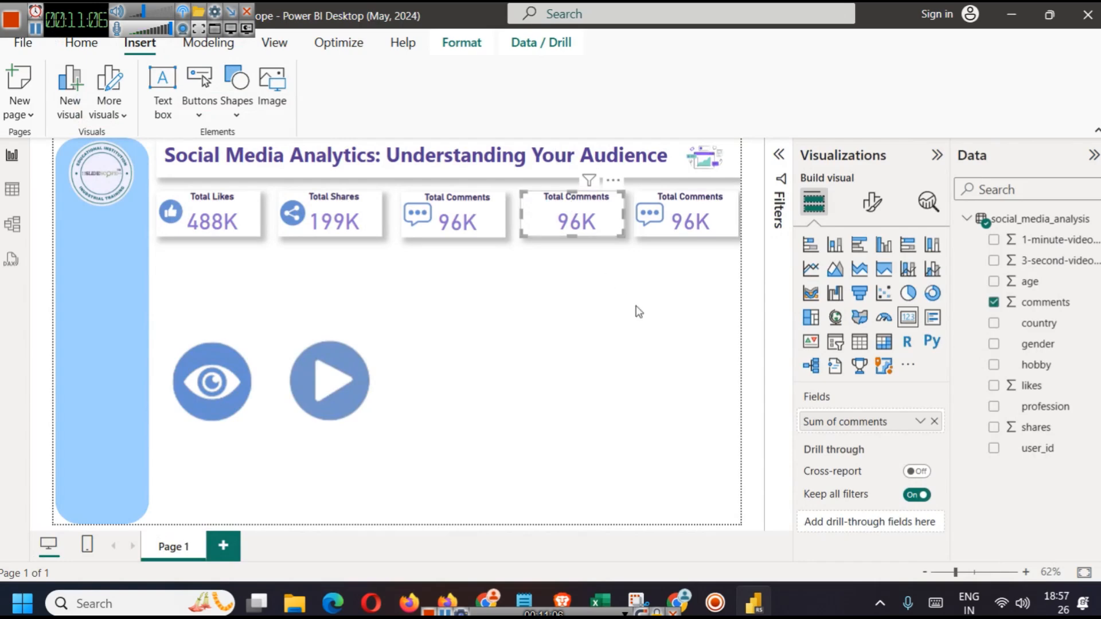
click(934, 421)
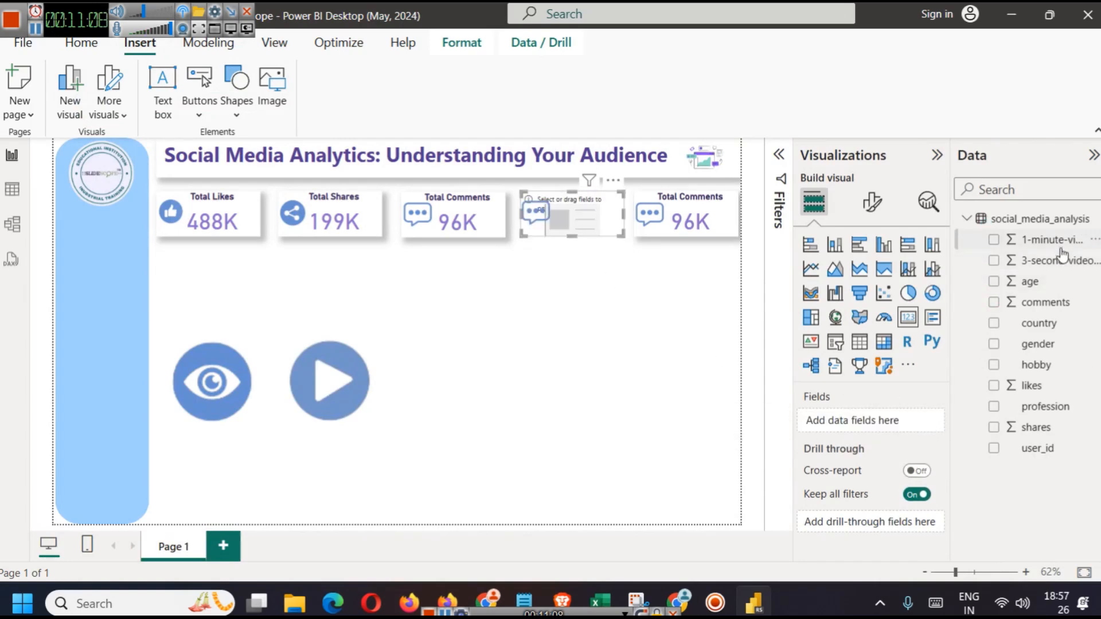
drag(1059, 265, 912, 420)
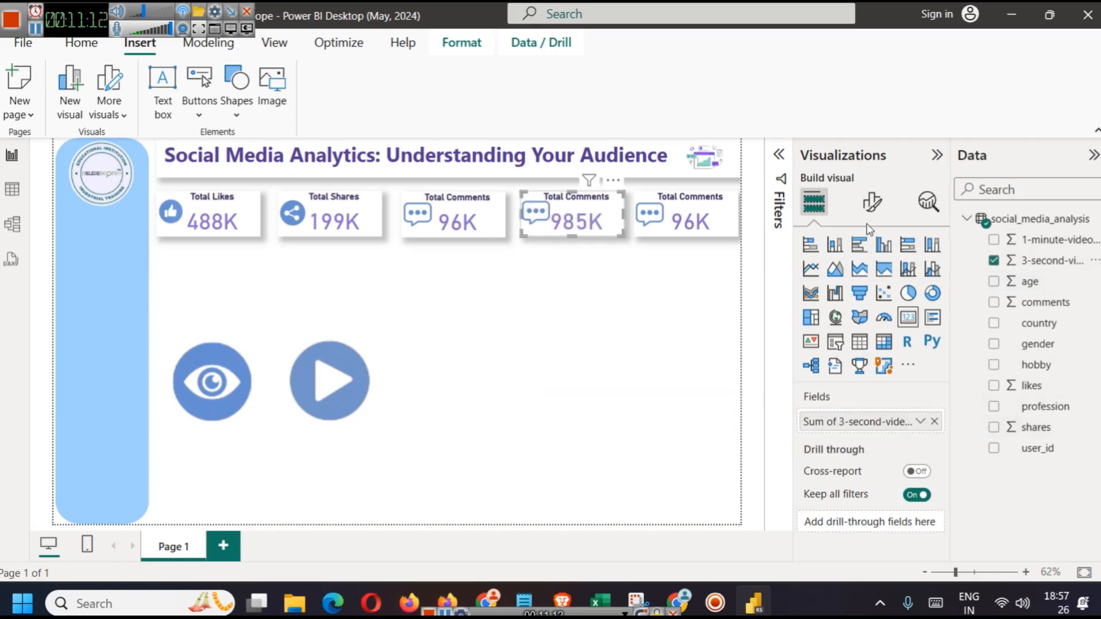
Change the fourth card's title text to "Total 3 Sec Vid View"
click(872, 202)
click(870, 279)
click(831, 366)
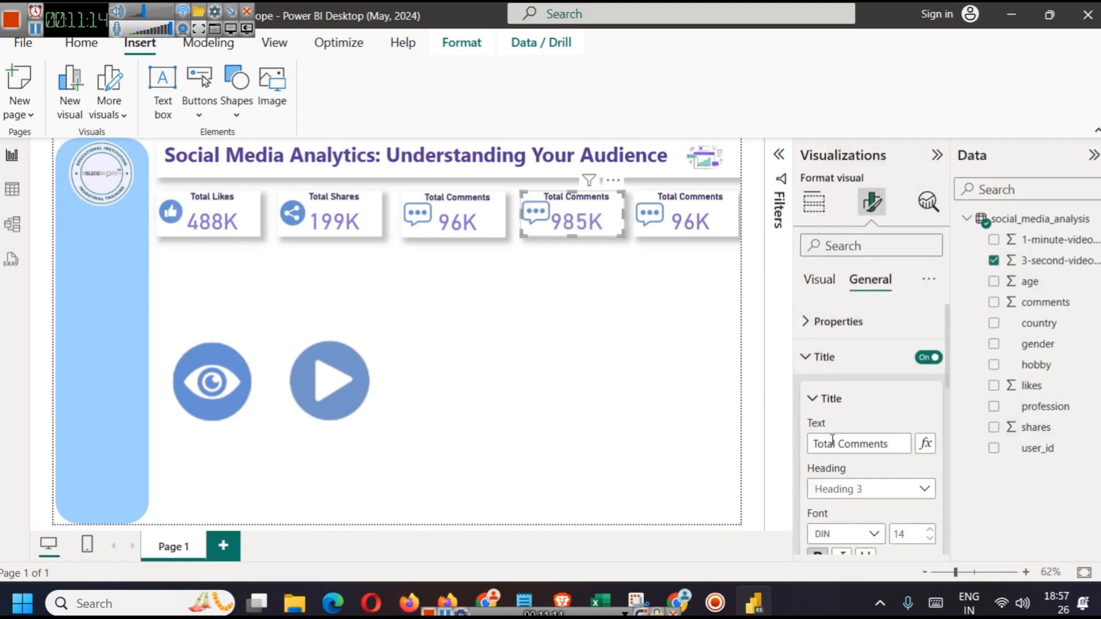
double_click(863, 444)
text(3)
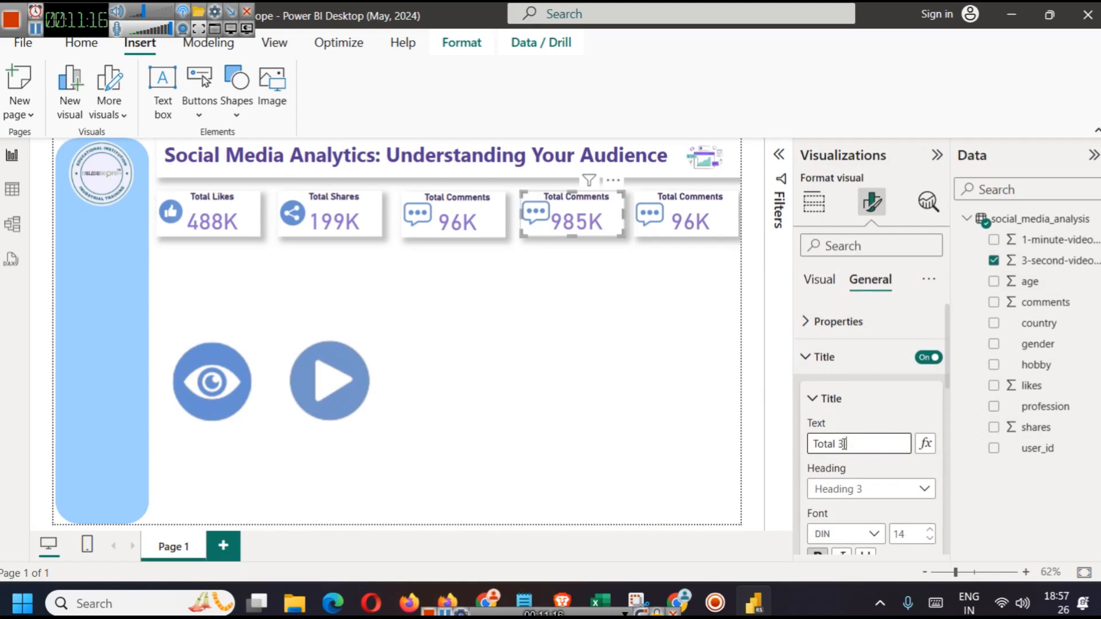
text(S Vid View)
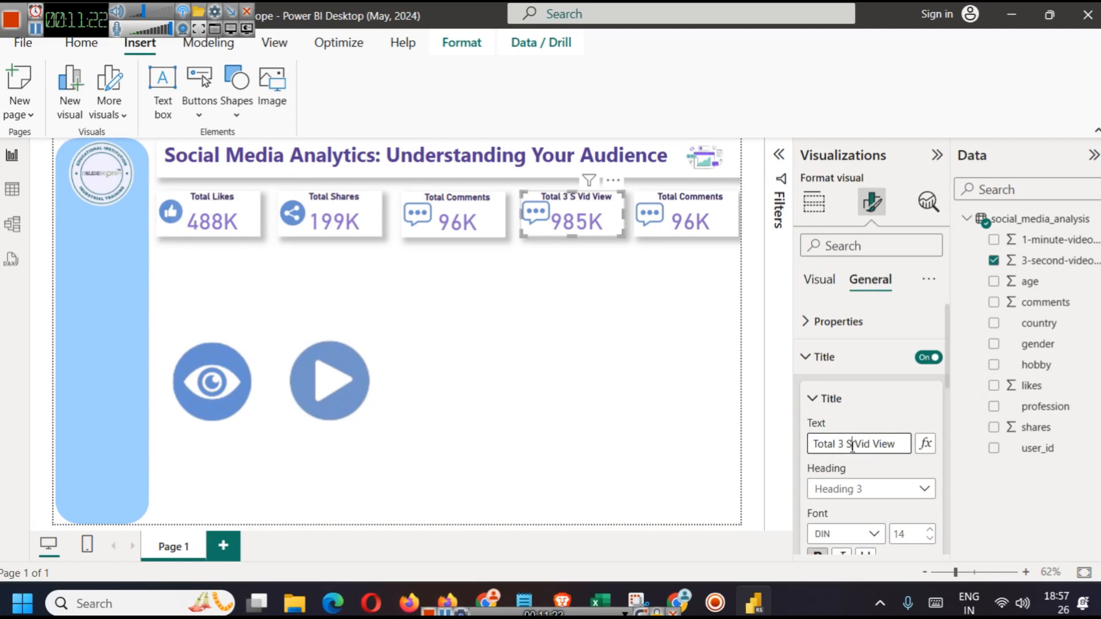
text(ec)
click(550, 421)
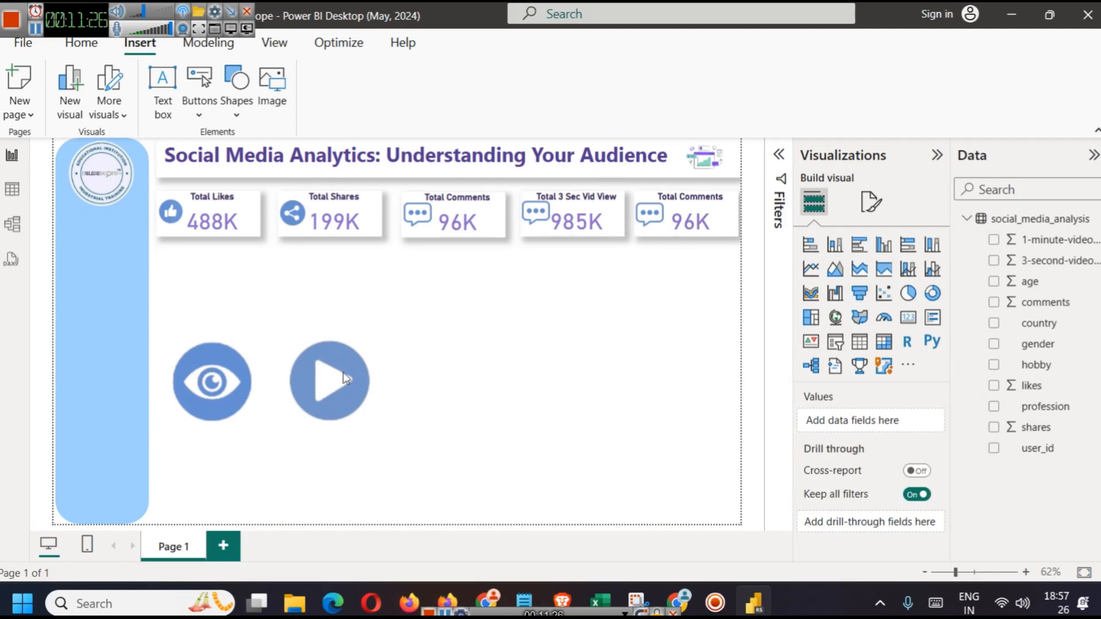
Replace the fourth card's speech-bubble icon with the blue eye icon, shrunk to fit at the card's left edge
click(536, 210)
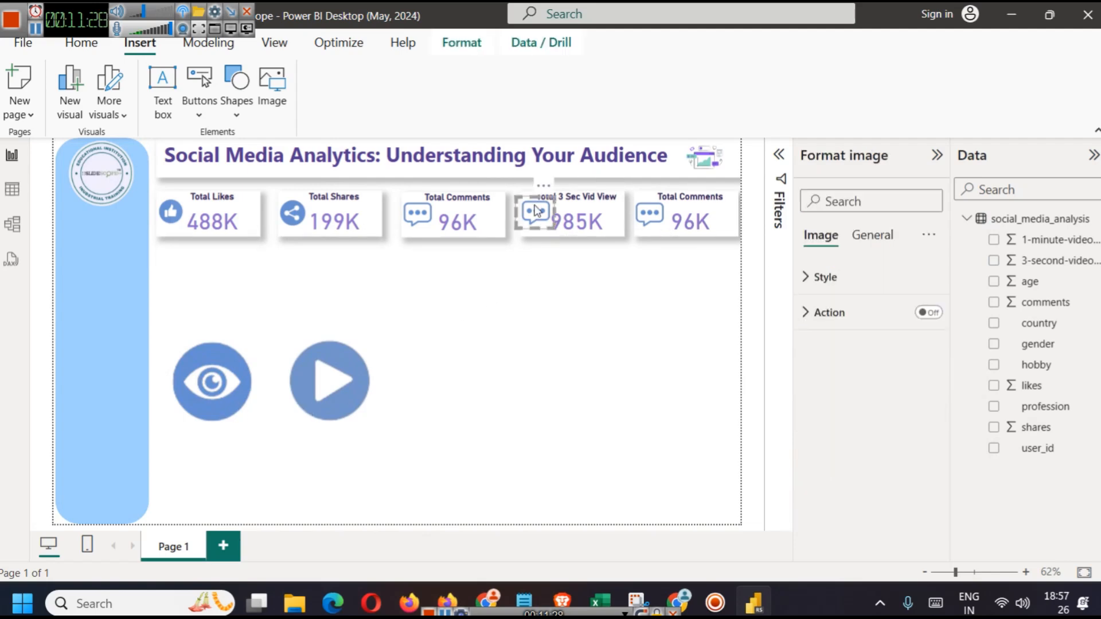
key(Delete)
click(223, 378)
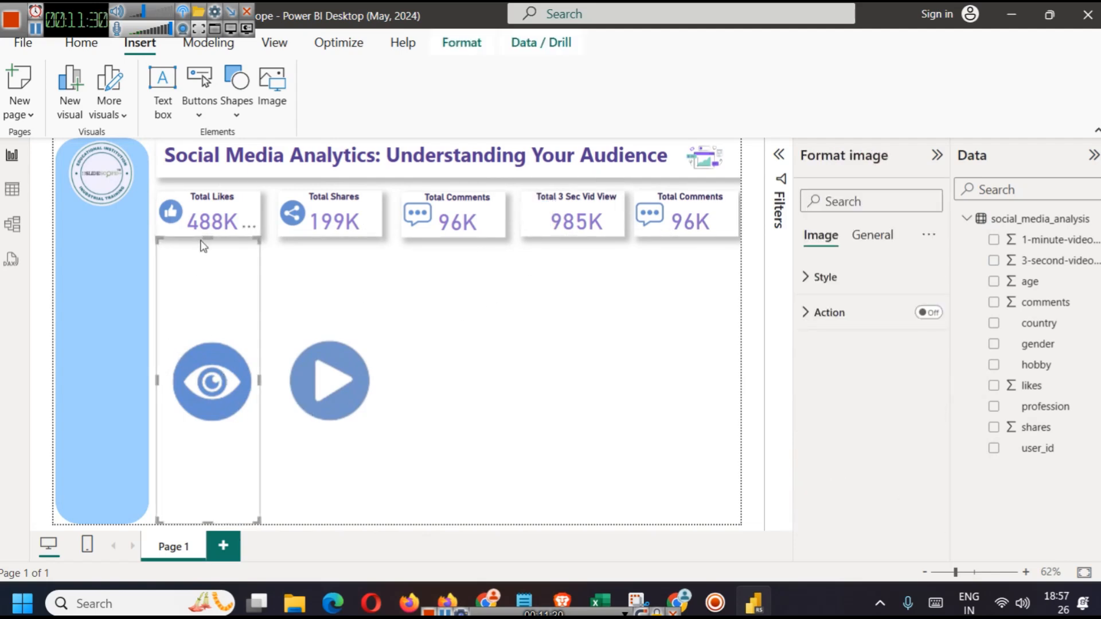
drag(232, 360, 533, 220)
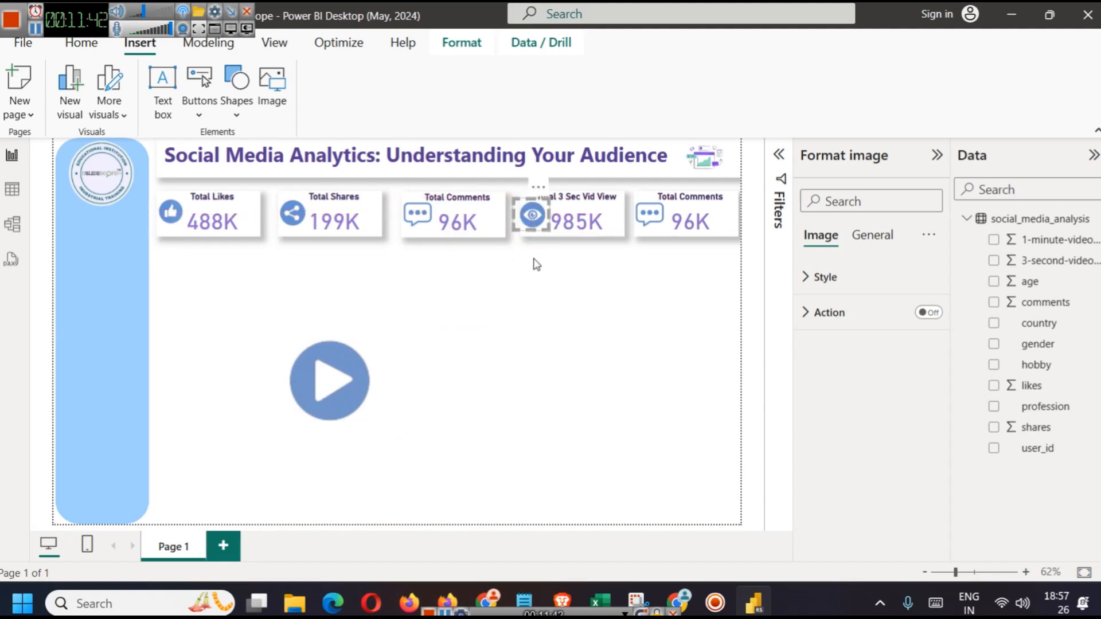
click(552, 352)
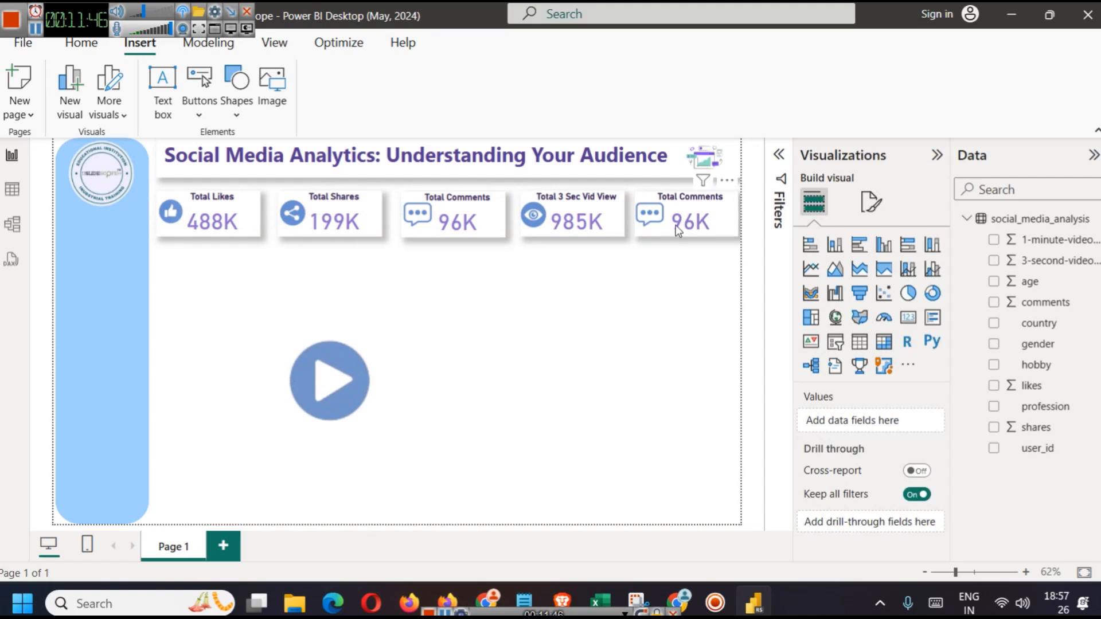
Delete the fifth card's speech-bubble icon and replace its comments field with 1-minute-video-views
click(658, 210)
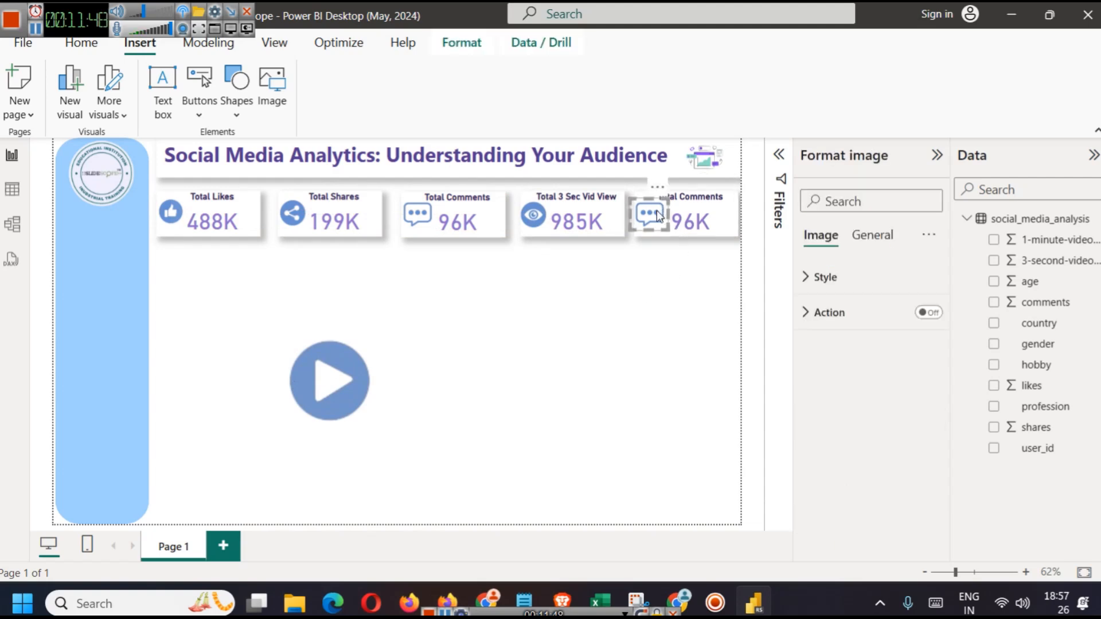
key(Delete)
click(703, 212)
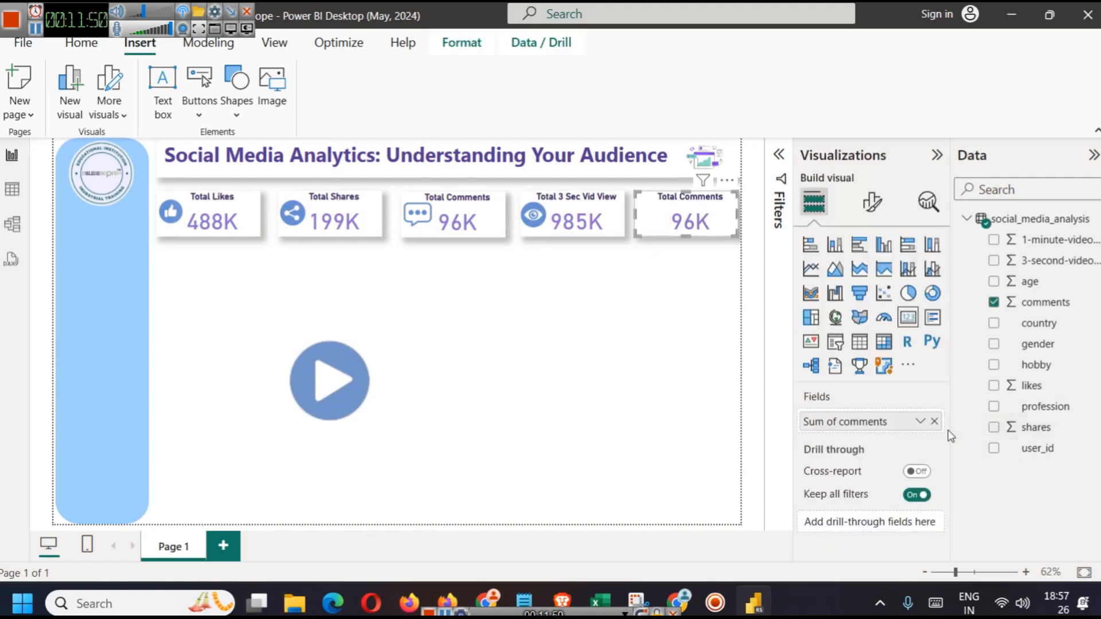
click(934, 421)
drag(1030, 240, 863, 421)
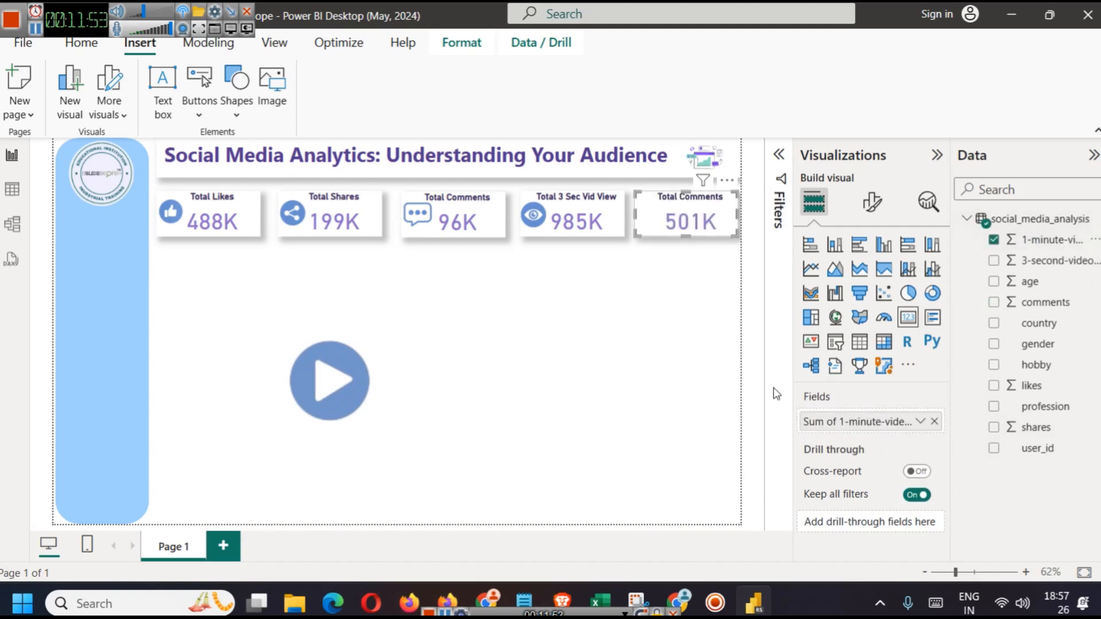
click(921, 422)
click(853, 208)
Change the fifth card's title text to "1 Min Vid Views"
click(872, 202)
click(871, 279)
click(852, 360)
click(855, 444)
key(ctrl+a)
text(1 Mi)
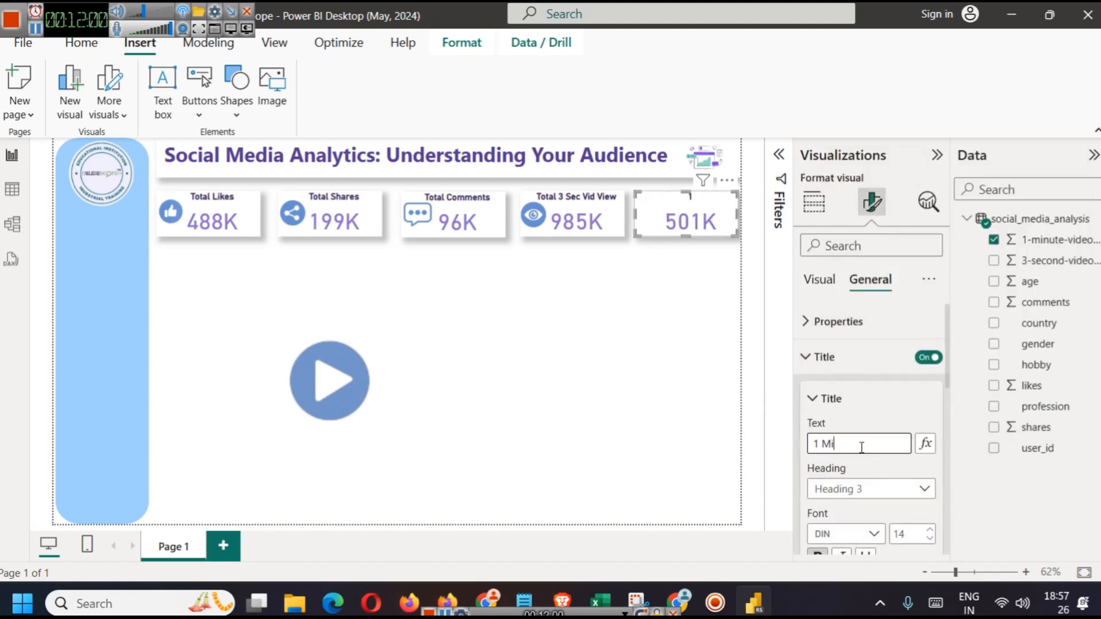
text(n Vid Vie)
click(628, 361)
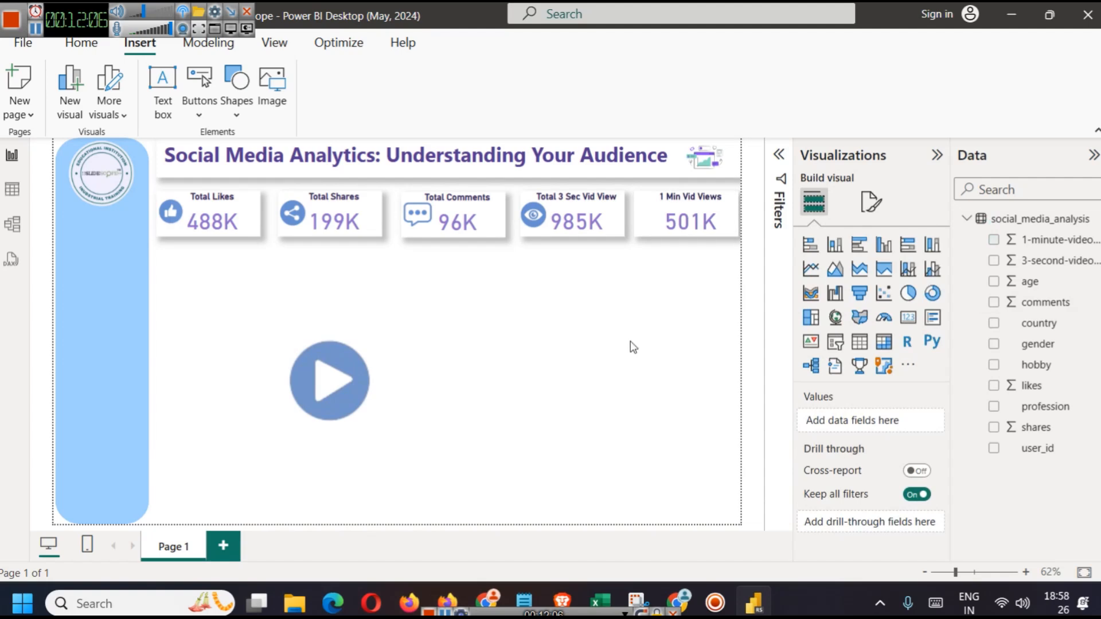
click(589, 205)
click(873, 202)
click(871, 279)
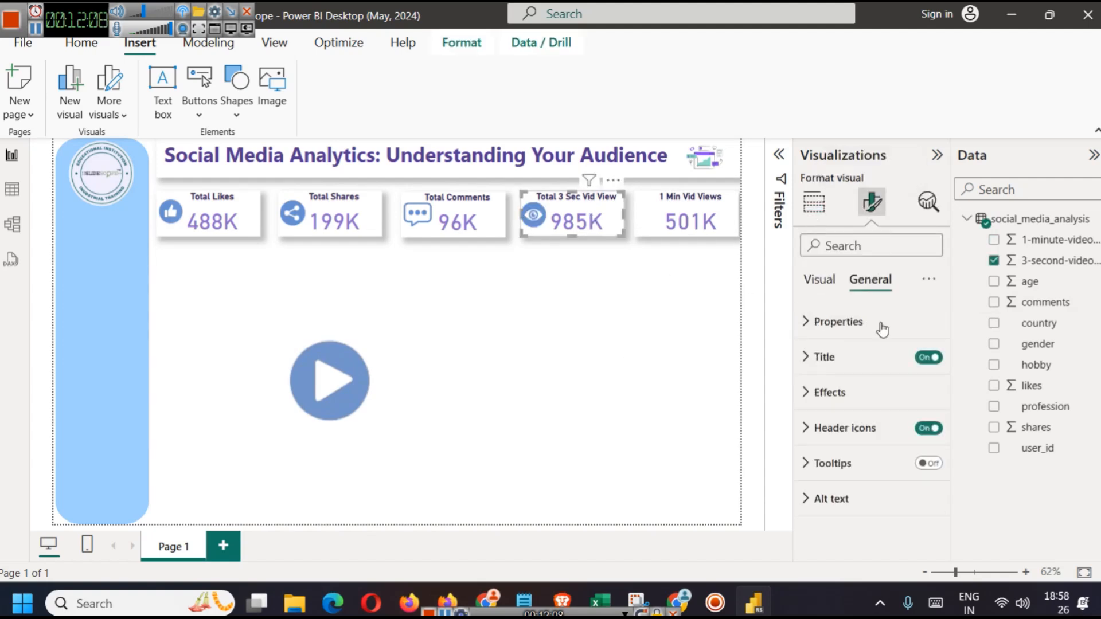
click(849, 356)
click(437, 399)
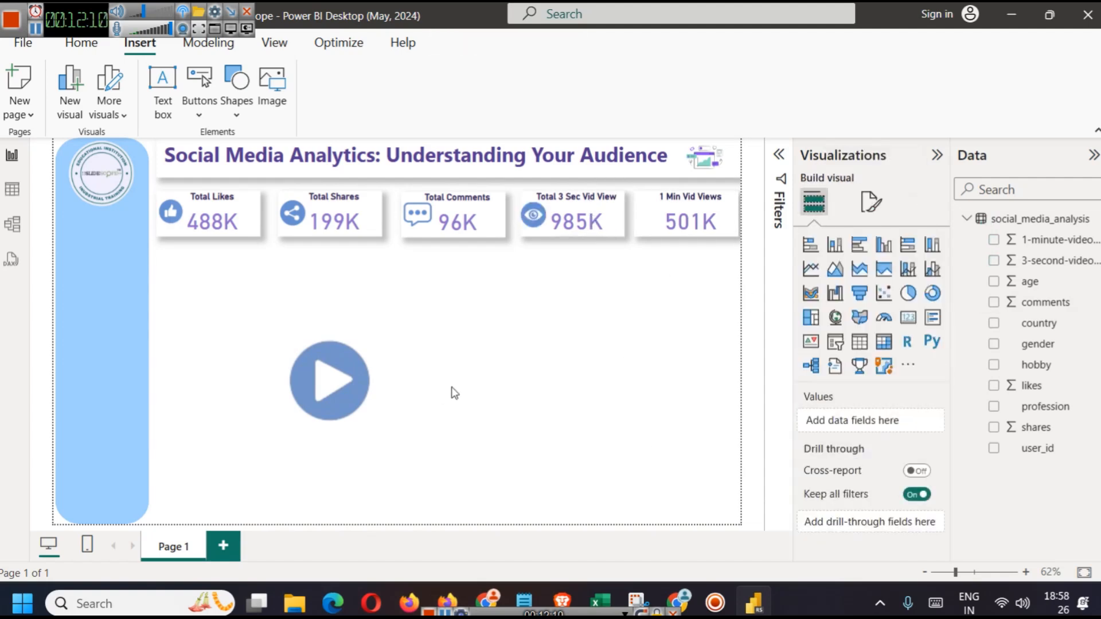
Shrink the play icon to about 63 wide by 79 high and place it at the fifth card's left edge
click(314, 389)
drag(279, 237, 362, 482)
click(425, 493)
click(362, 486)
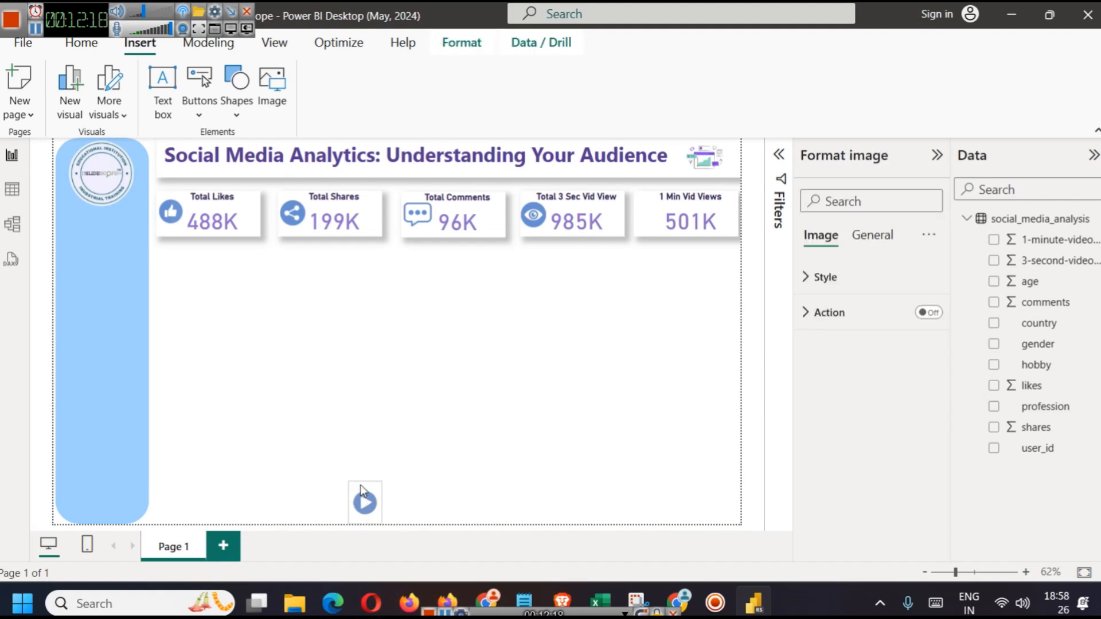
click(872, 236)
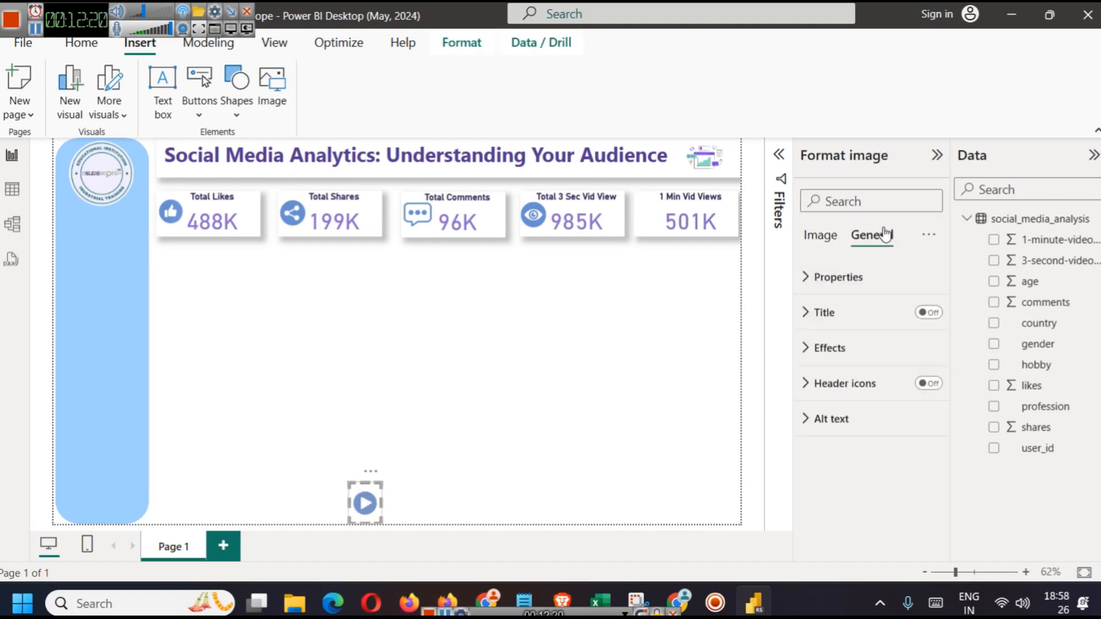
click(838, 277)
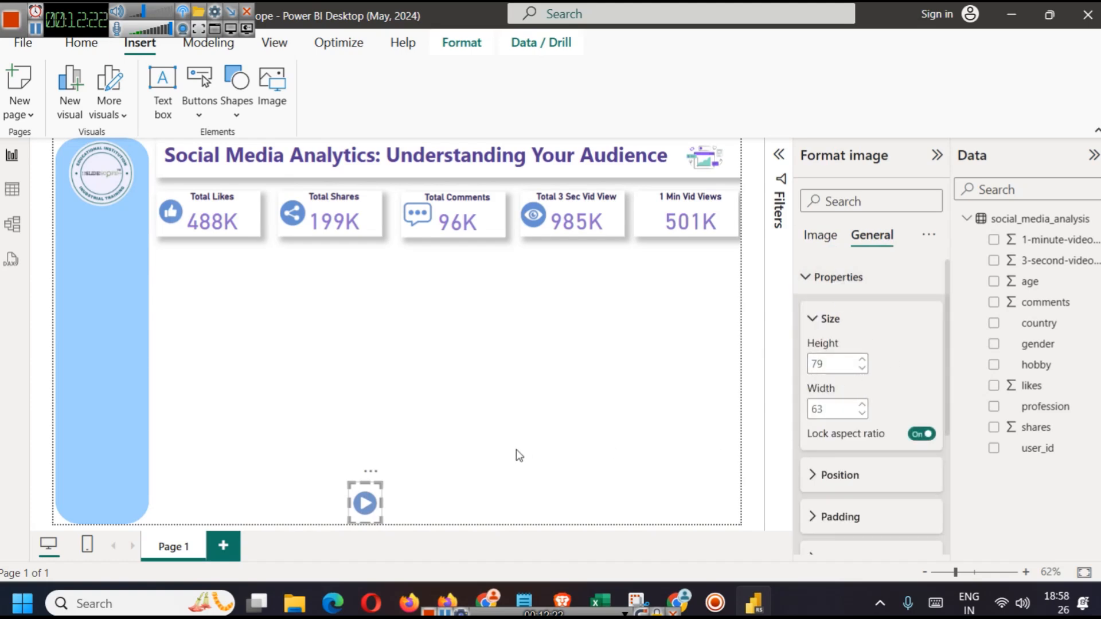
drag(374, 506, 655, 212)
click(674, 325)
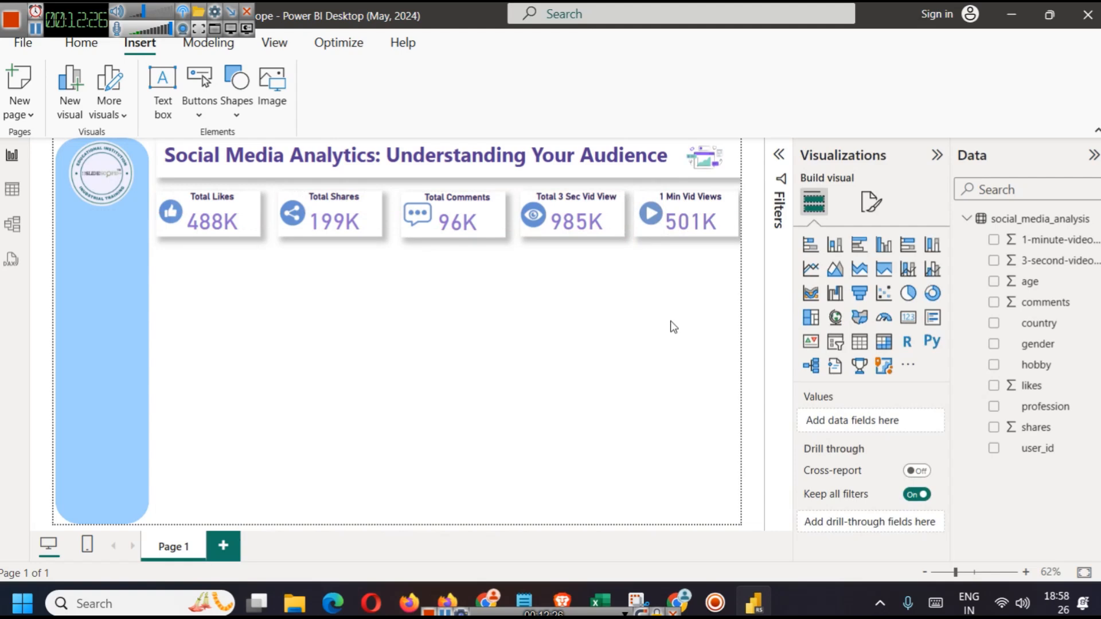
Set the fifth card's play icon width to 65
click(651, 223)
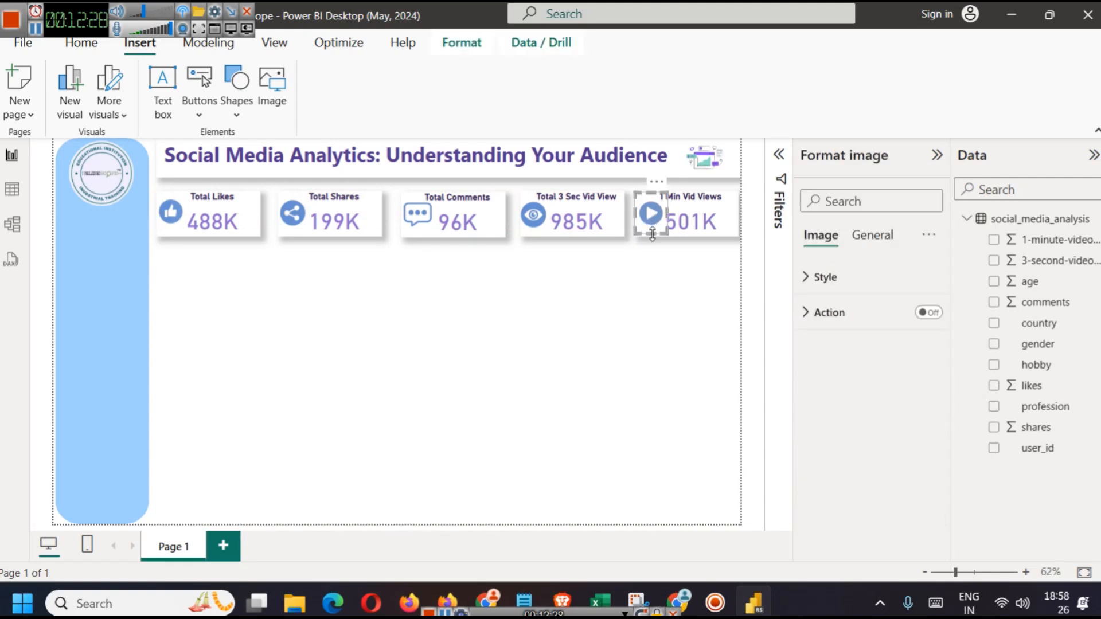
click(872, 236)
click(839, 277)
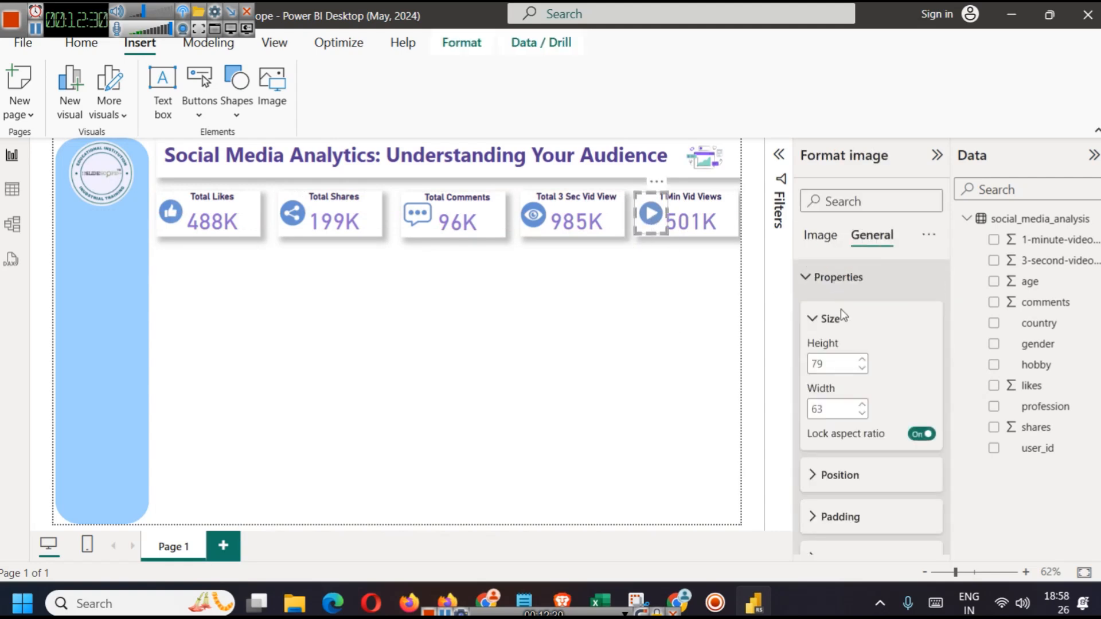
double_click(862, 404)
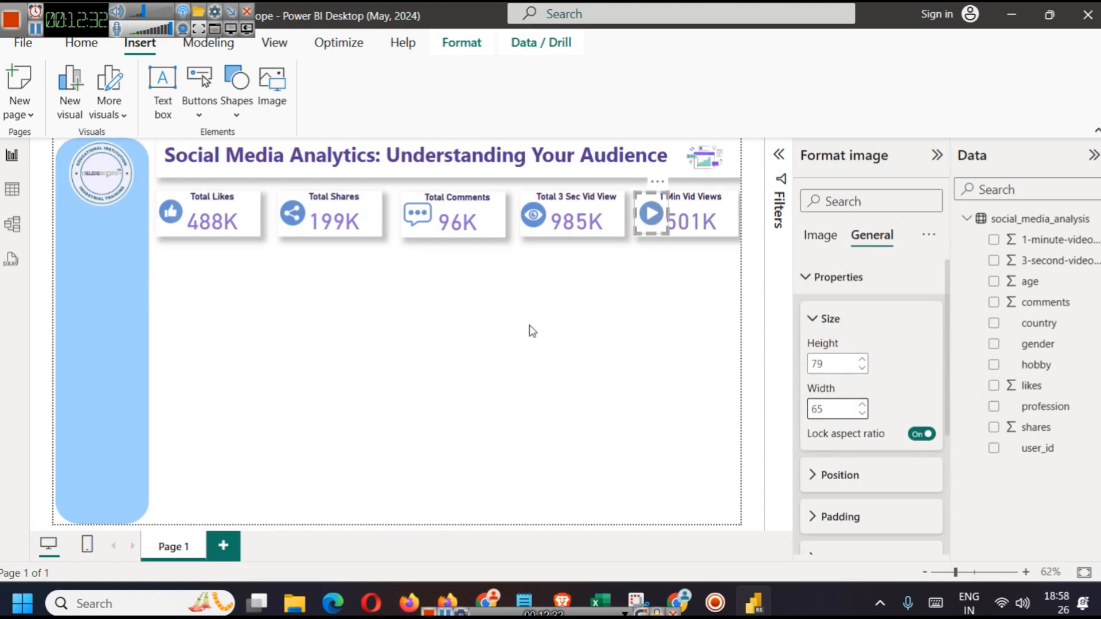
click(683, 293)
click(651, 215)
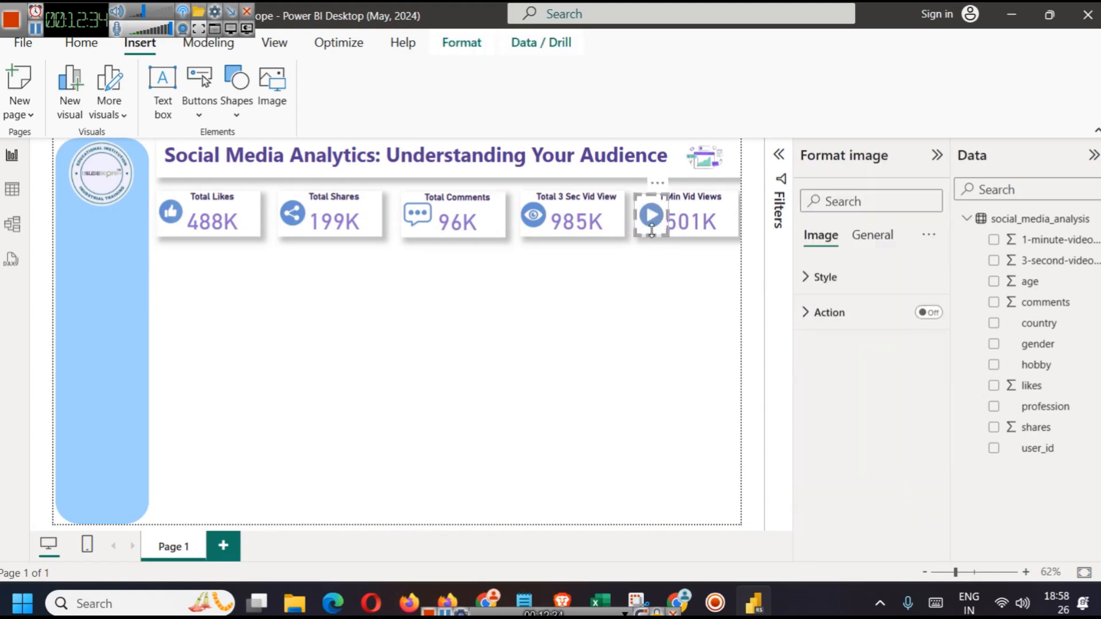
Check the fourth card's eye icon size for comparison and nudge the play icon slightly toward the fifth card's left edge
click(533, 215)
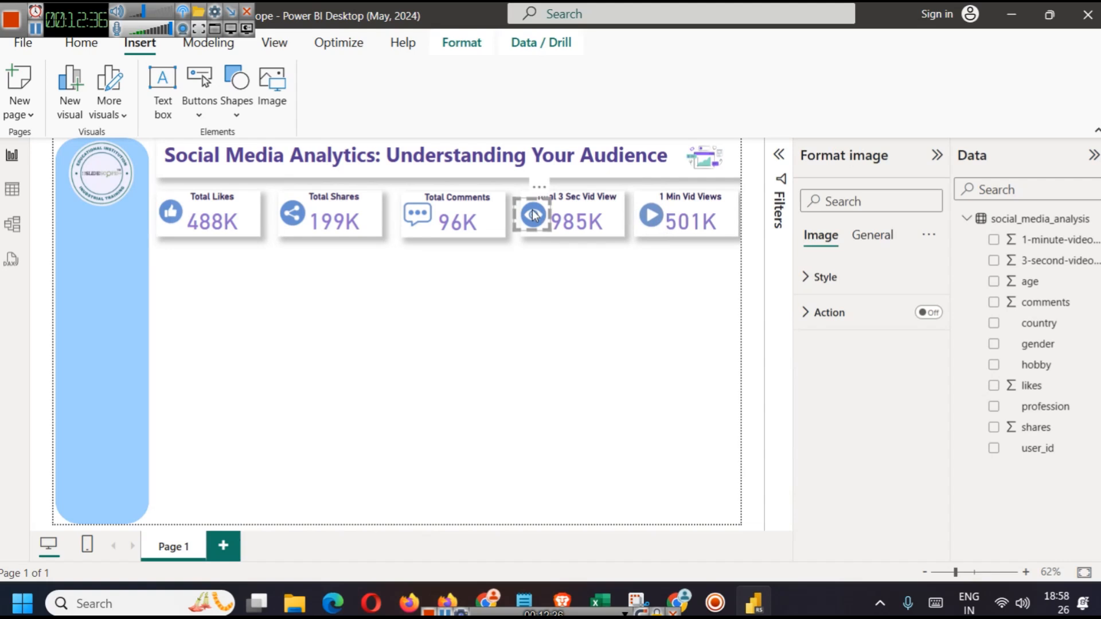
click(889, 236)
click(843, 277)
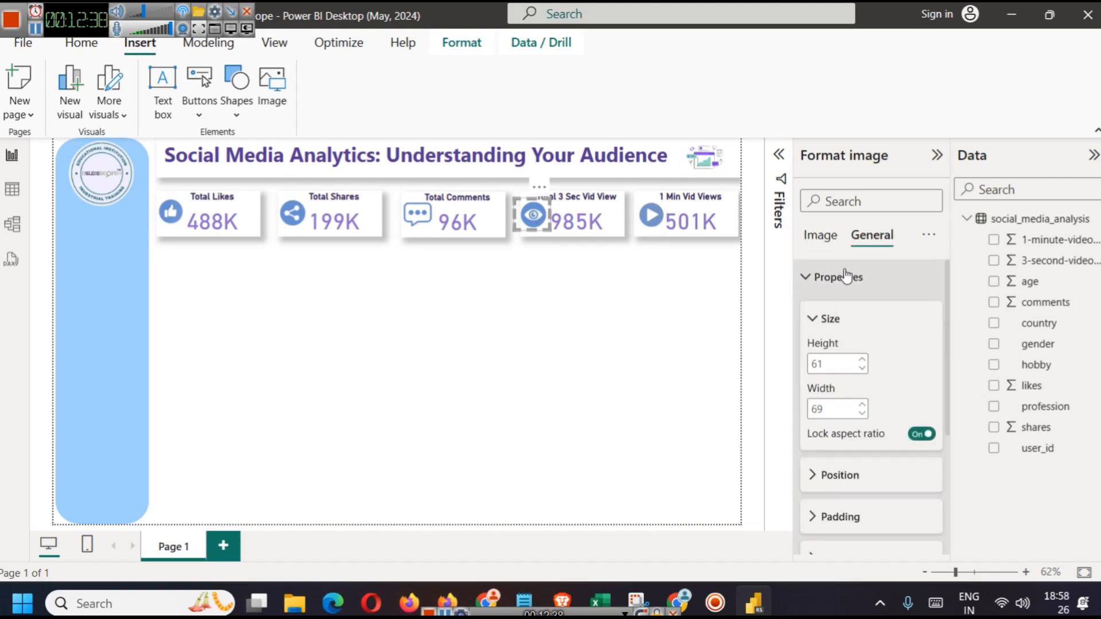
click(653, 221)
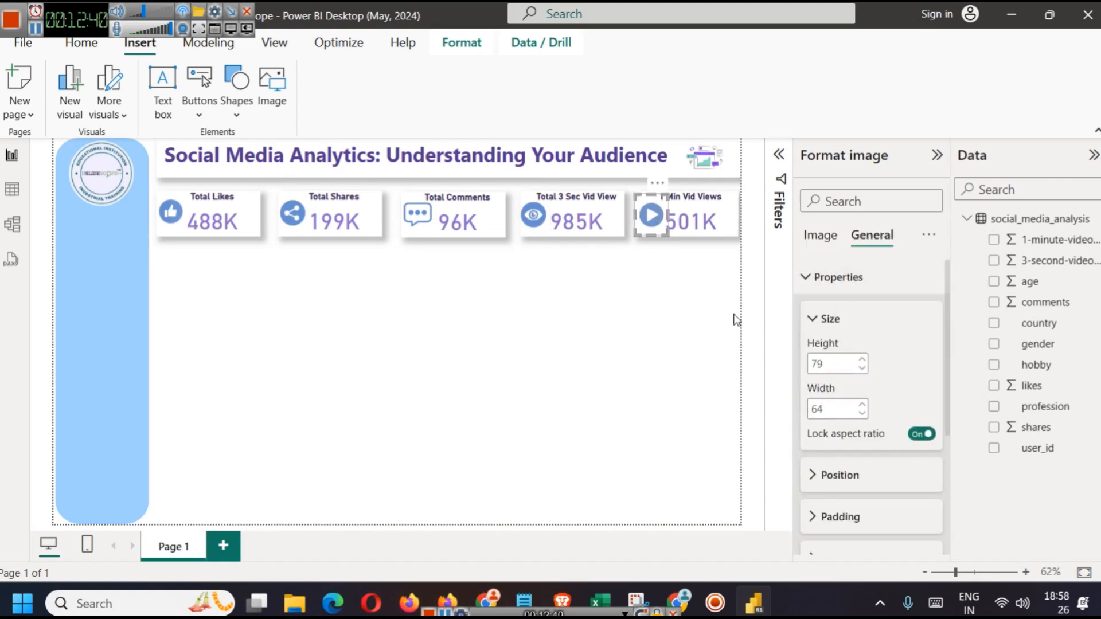
click(829, 367)
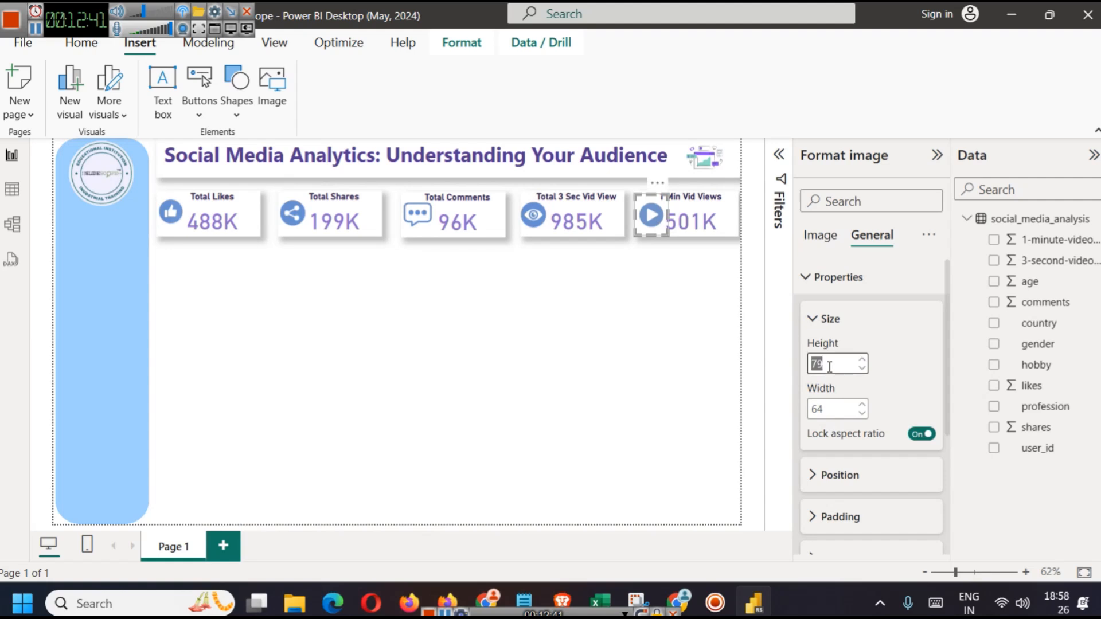
click(619, 357)
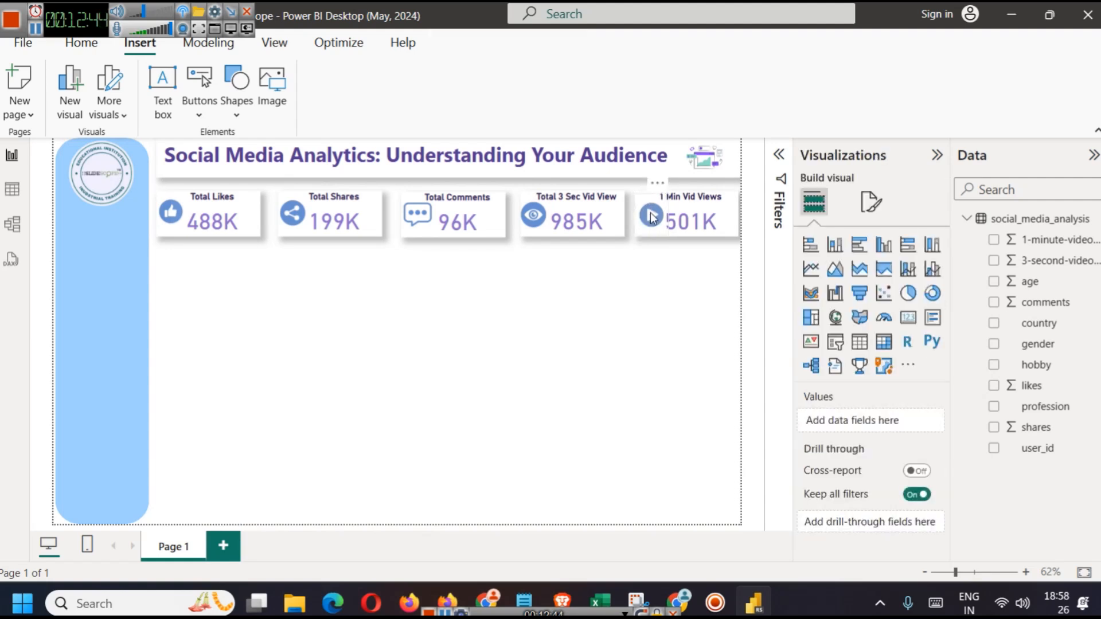
click(653, 217)
click(645, 345)
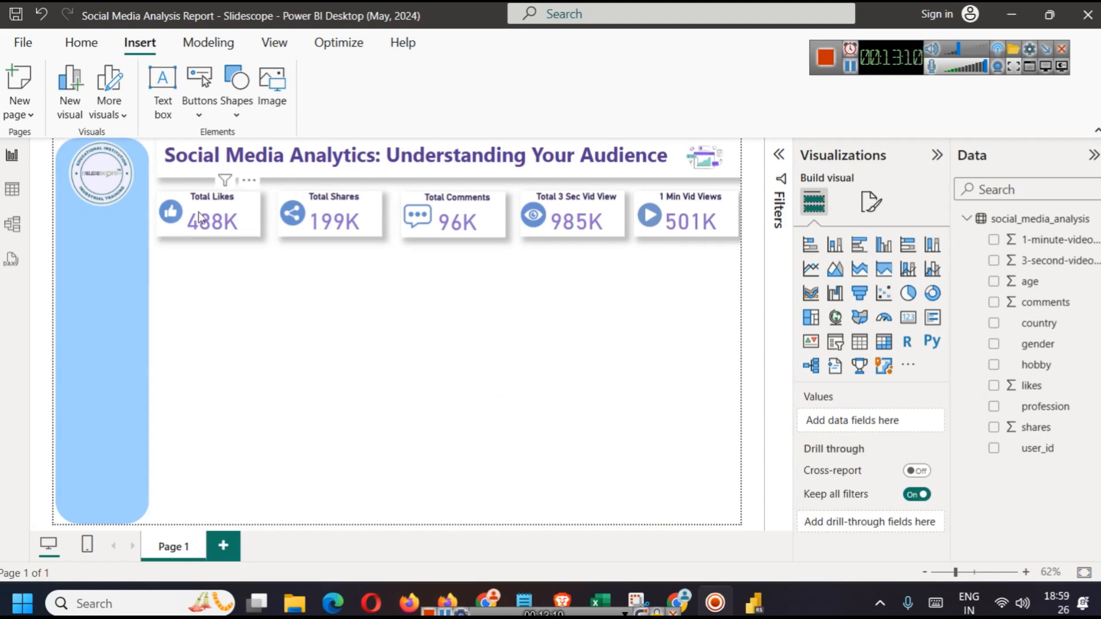
Review the data table, and add a clustered column chart to the report sized to span beneath the first two cards
click(7, 196)
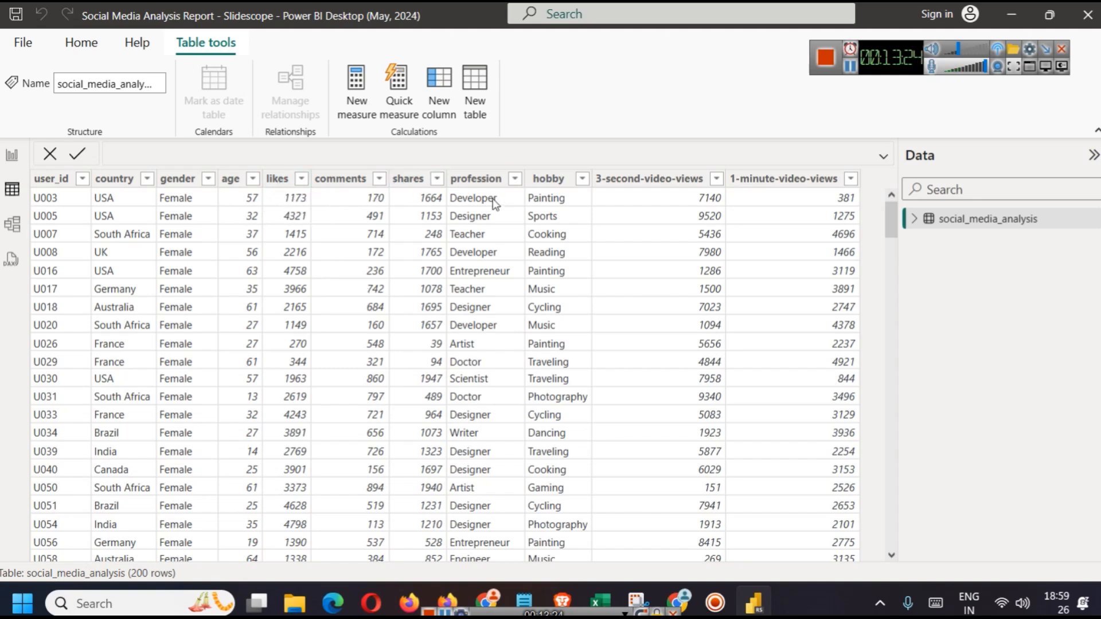
click(12, 156)
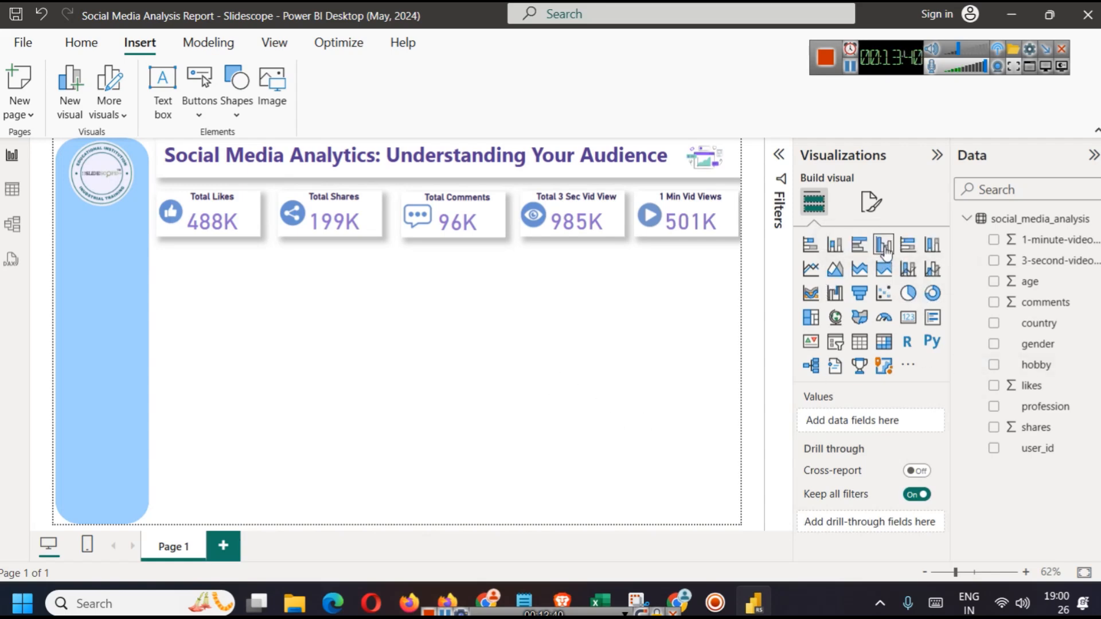
click(884, 247)
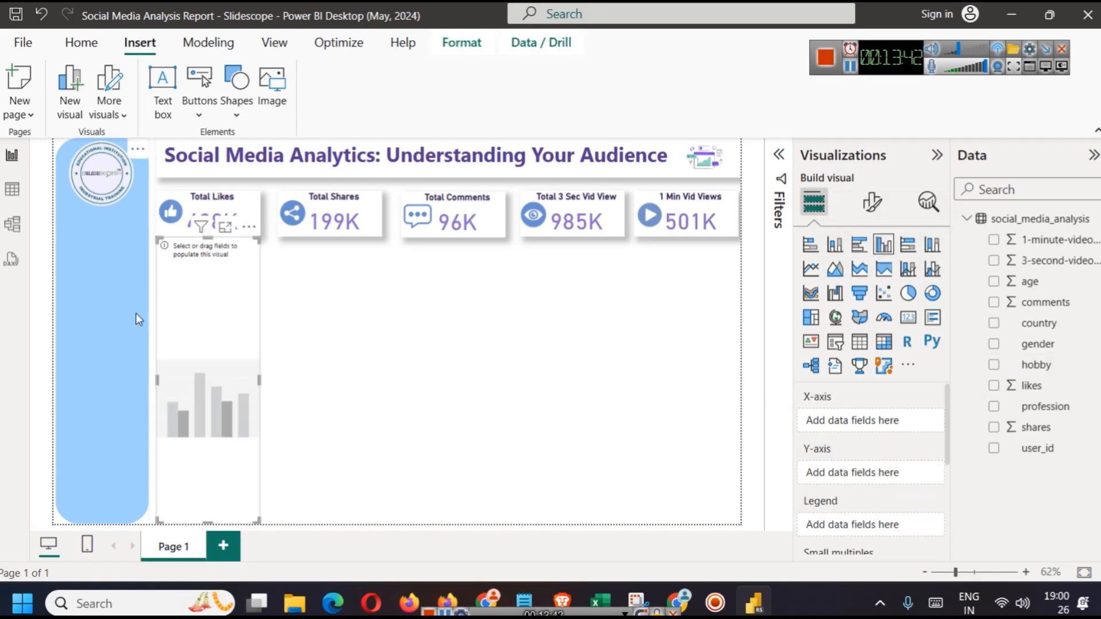
drag(205, 245, 206, 257)
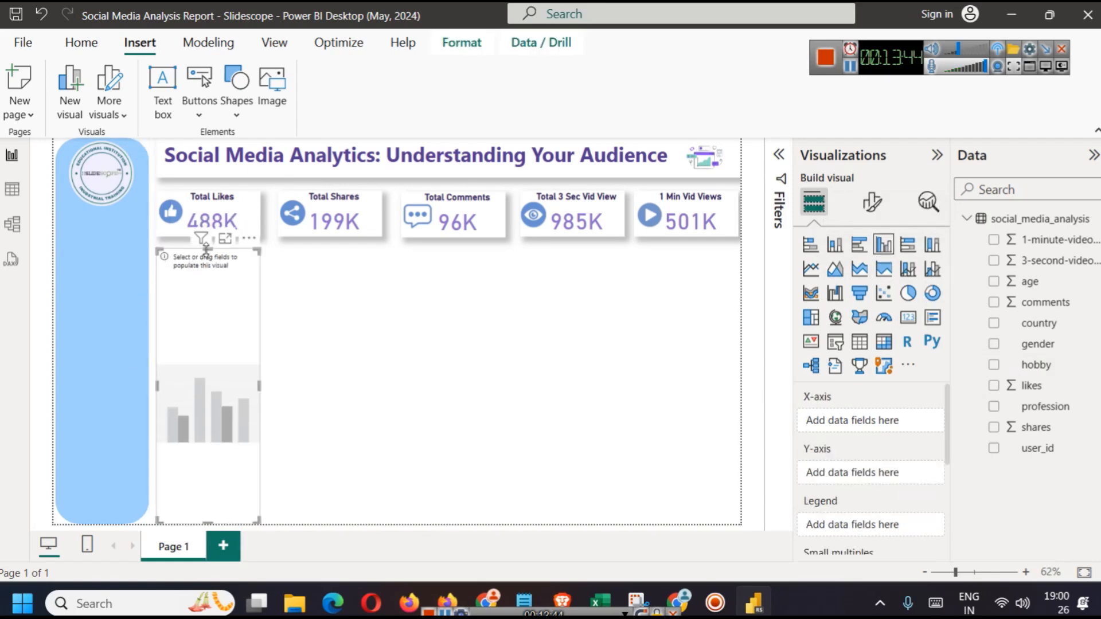
drag(205, 518, 207, 367)
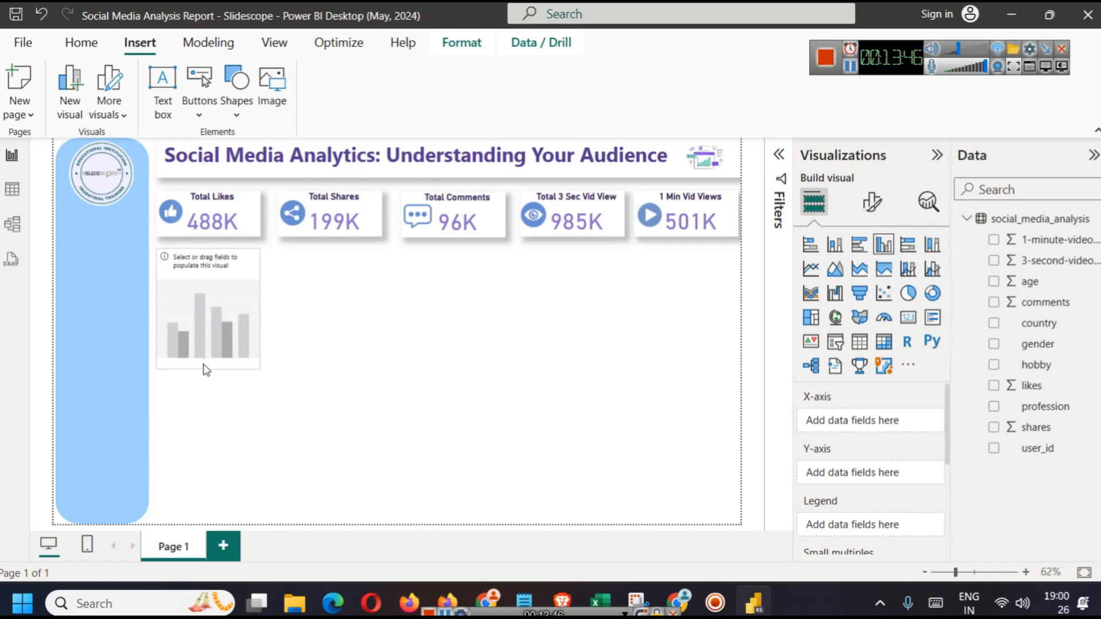
drag(259, 308, 381, 309)
click(413, 421)
click(332, 327)
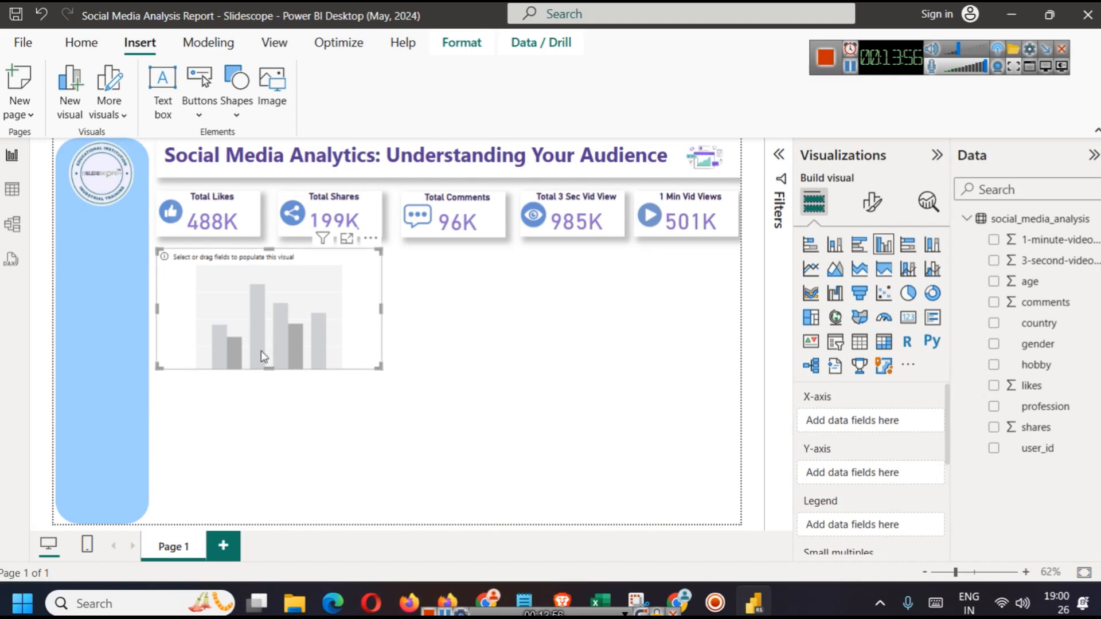
Copy the Total Likes card's formatting onto the empty column chart with the format painter
click(250, 215)
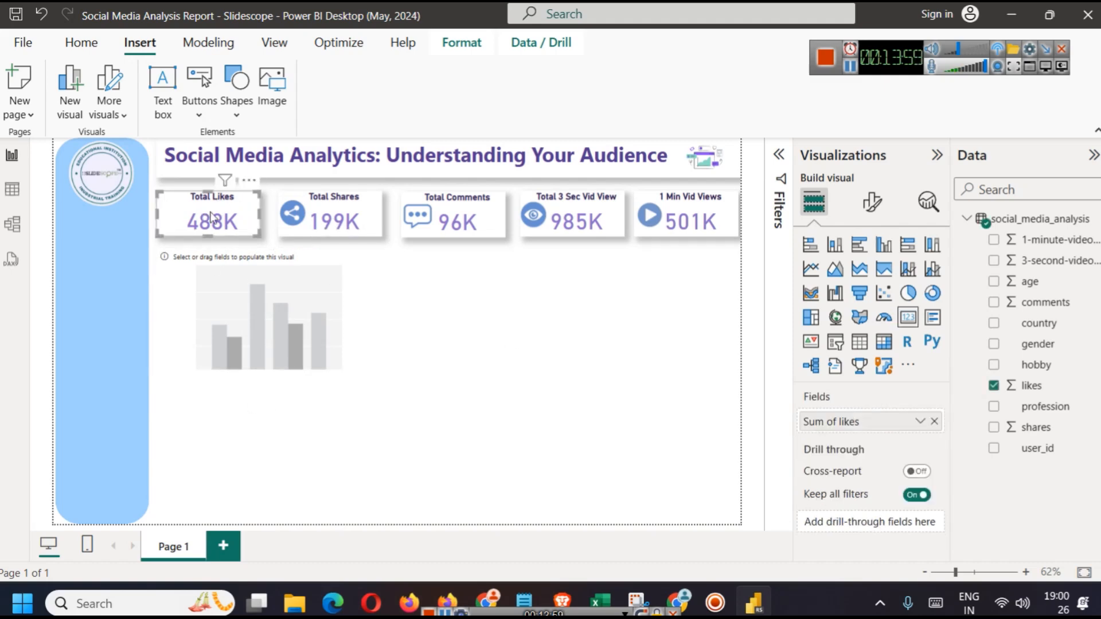
click(91, 47)
click(91, 106)
click(332, 292)
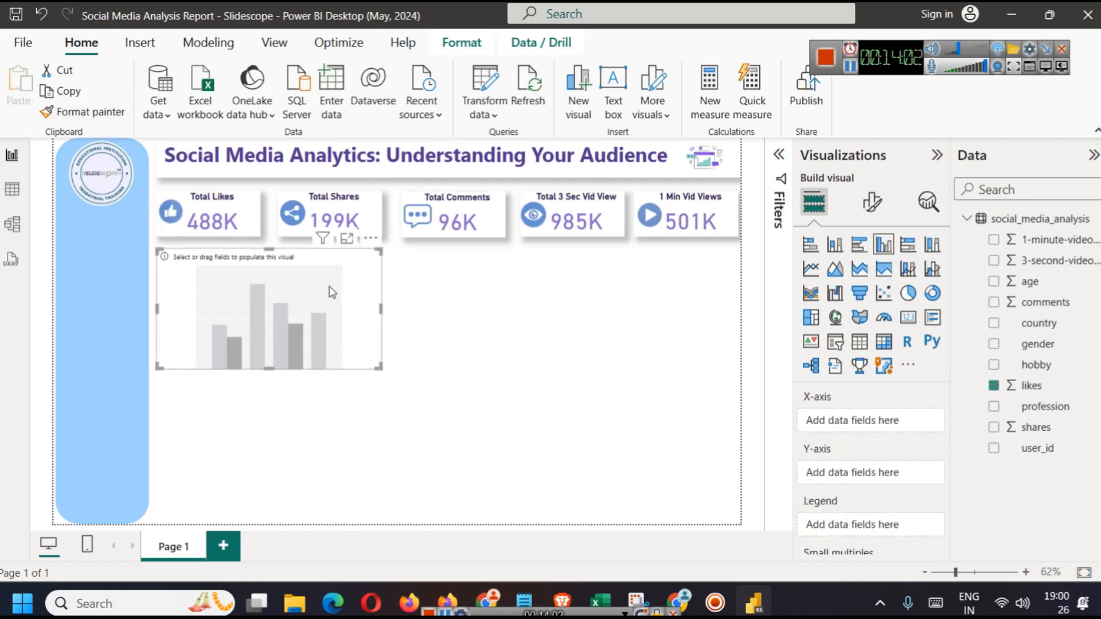
click(462, 356)
click(358, 307)
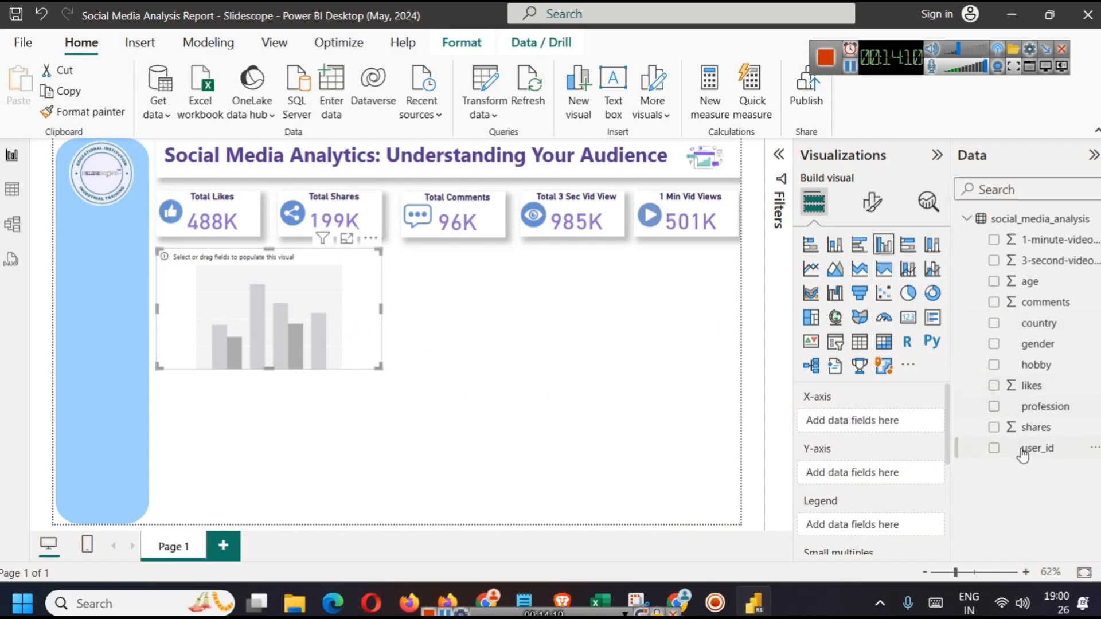
Plot hobby on the chart's X-axis with likes and shares on the Y-axis, checking the hobby column's distinct values in the data table
drag(1036, 366, 869, 422)
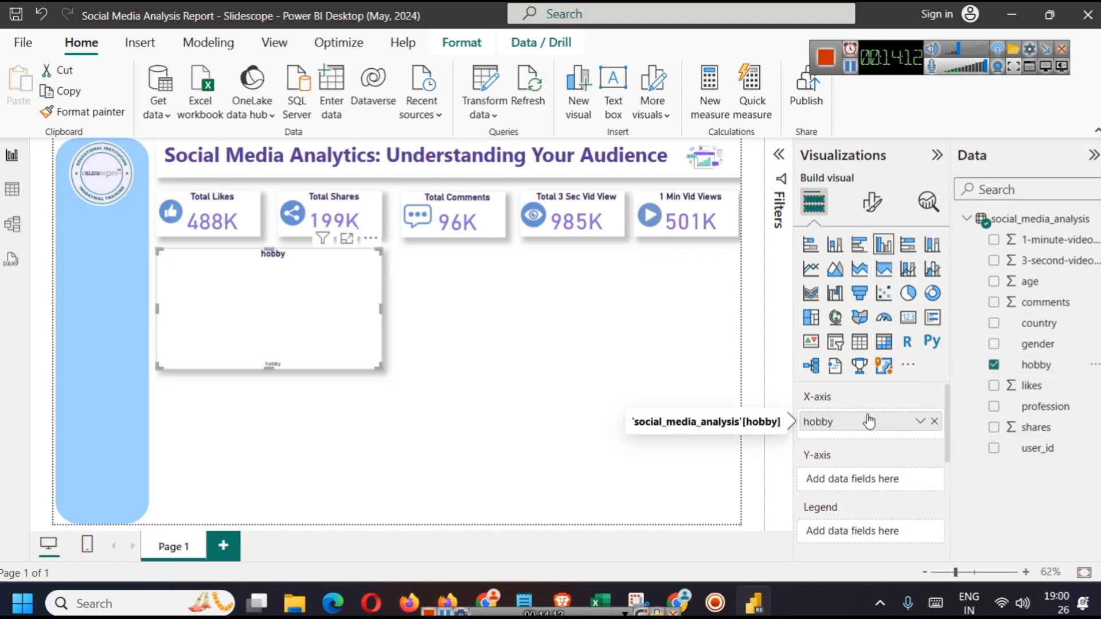
click(19, 199)
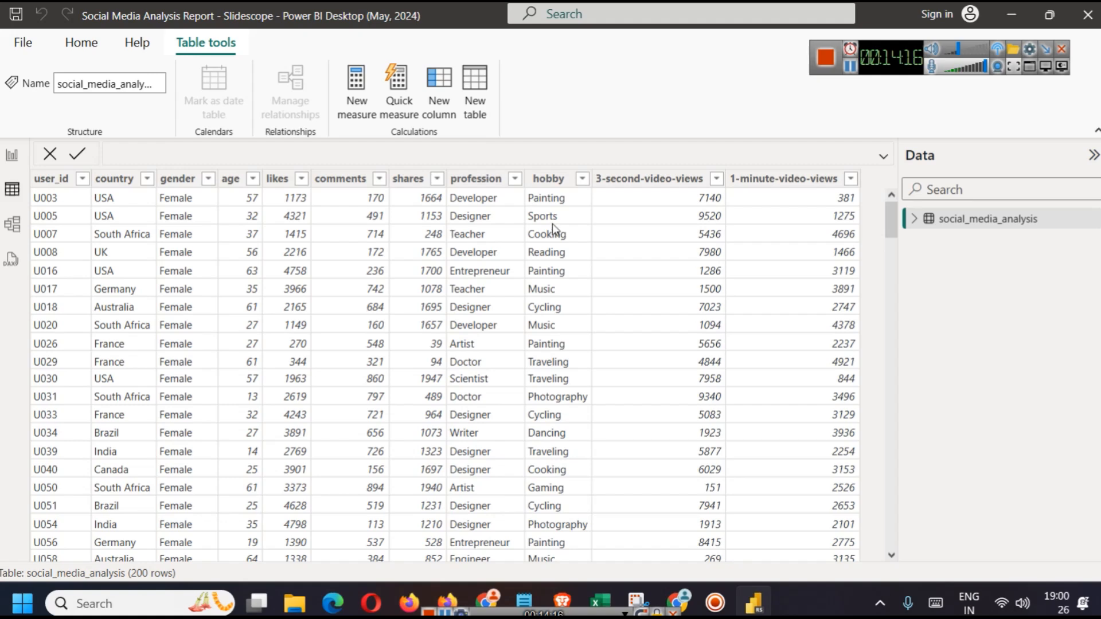
click(581, 180)
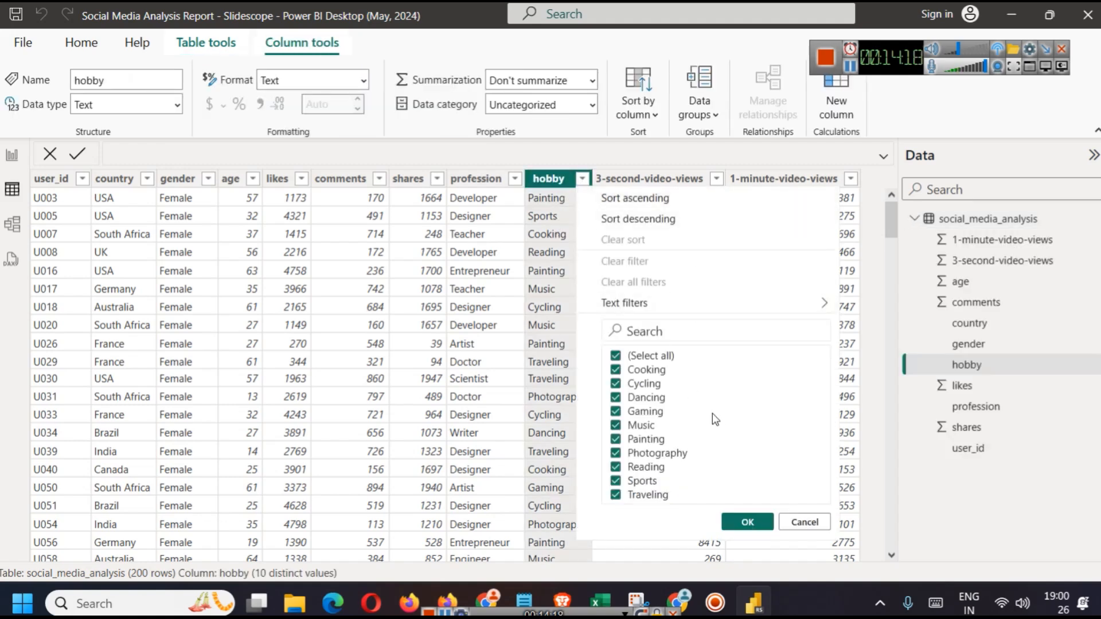
click(804, 523)
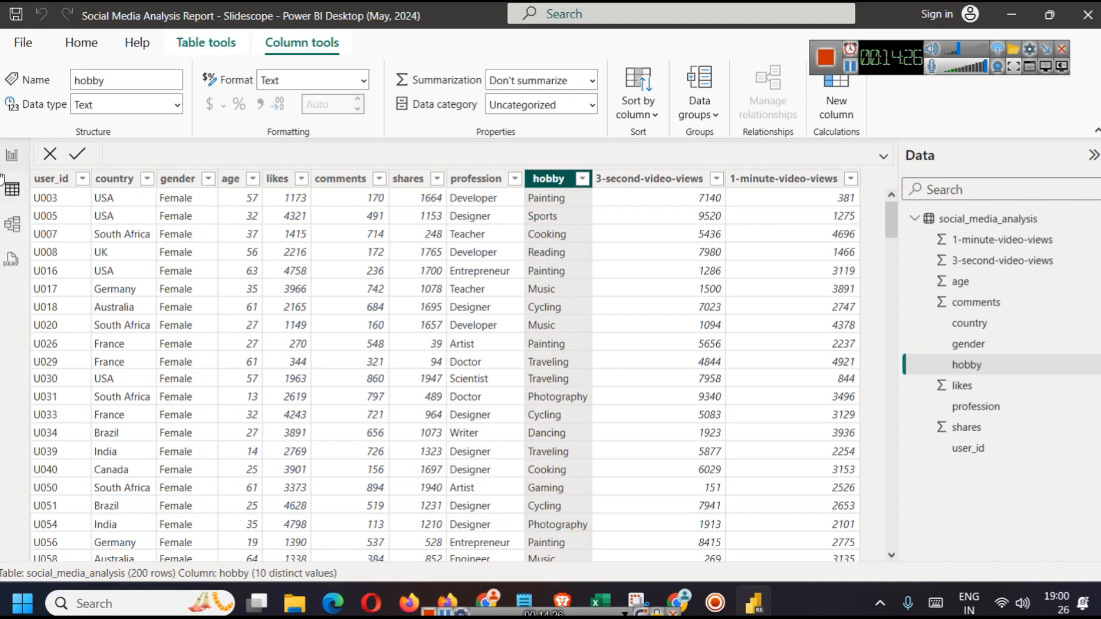
click(11, 155)
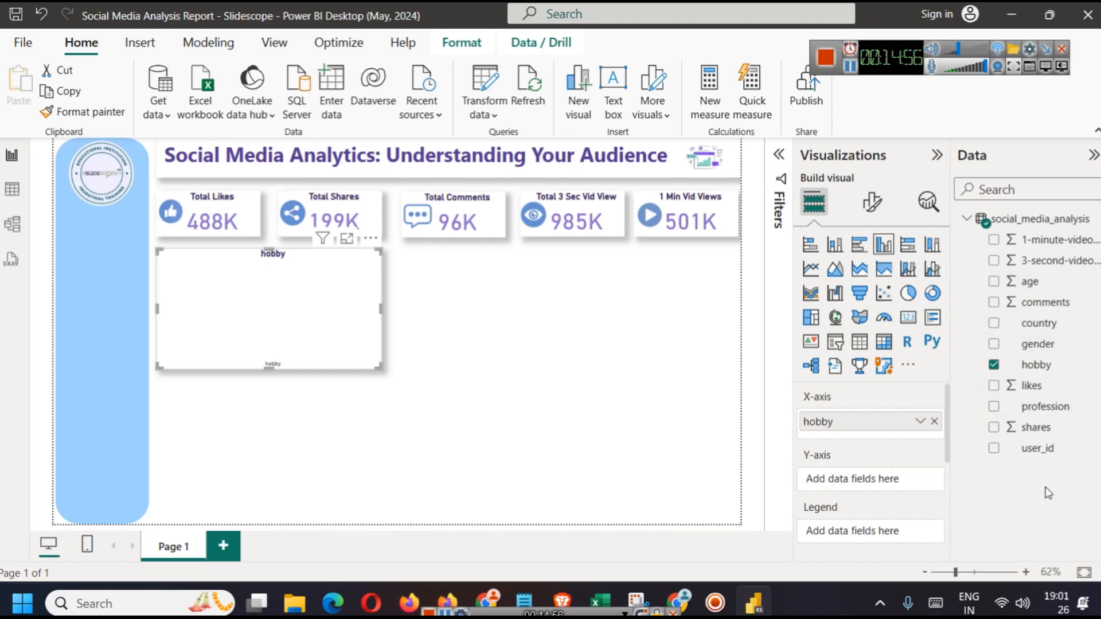
drag(1033, 386, 857, 480)
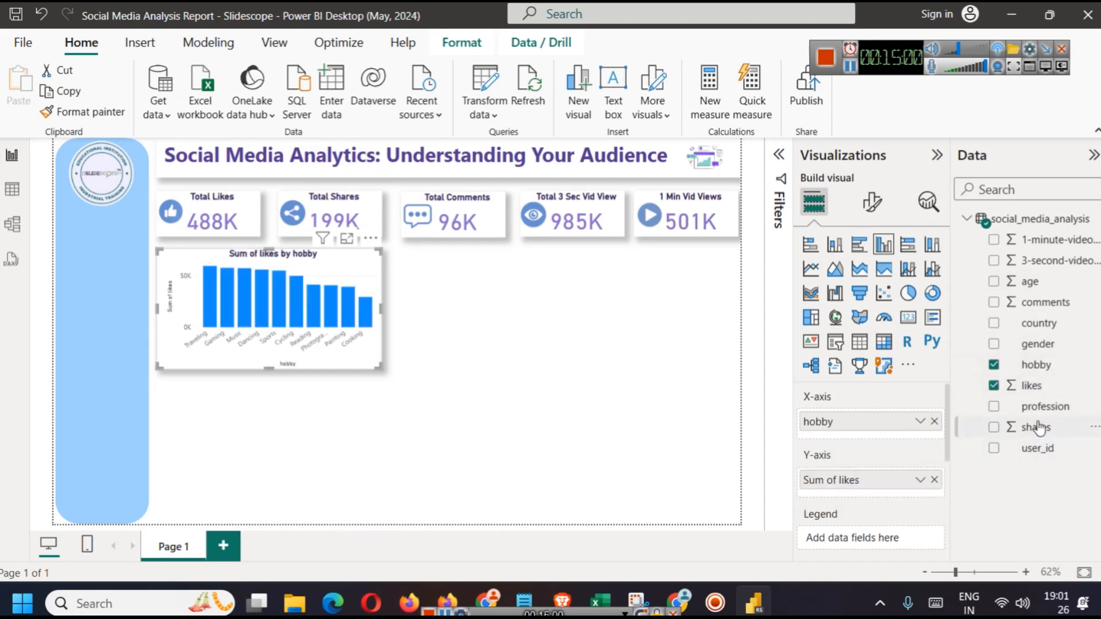
drag(1029, 427, 887, 494)
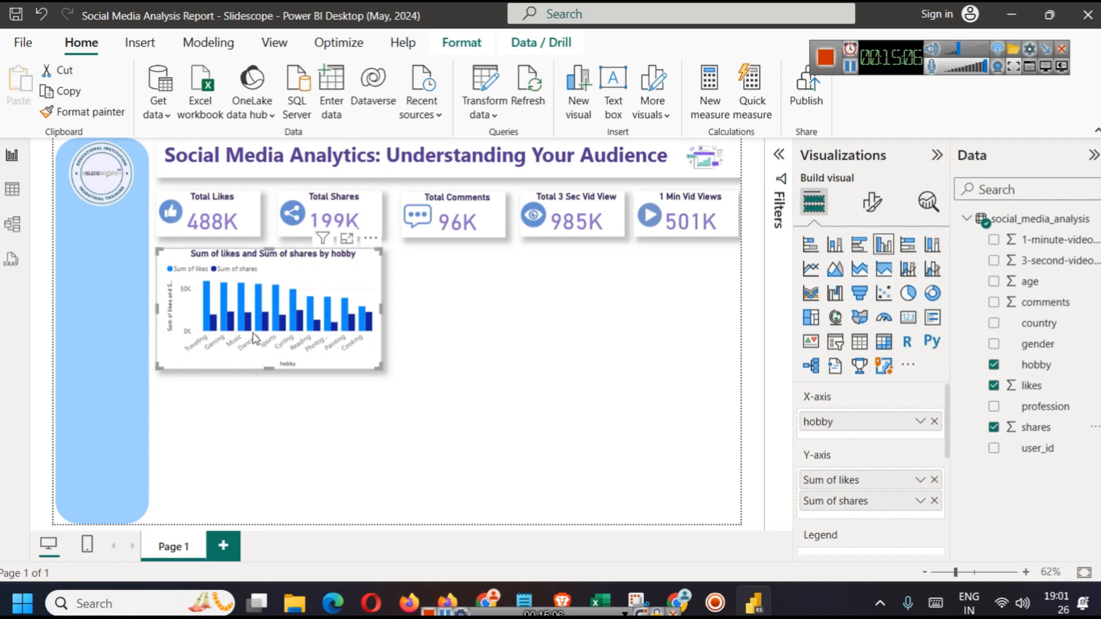
View the likes and shares by hobby chart in focus mode and read the values of the Traveling columns
click(346, 238)
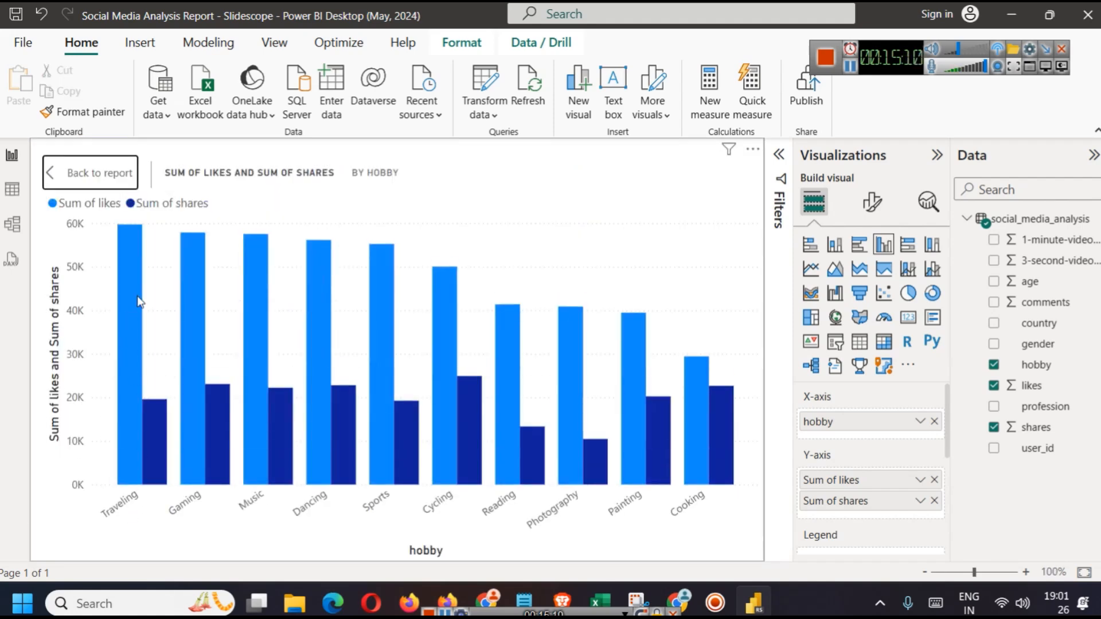
mouse_move(137, 296)
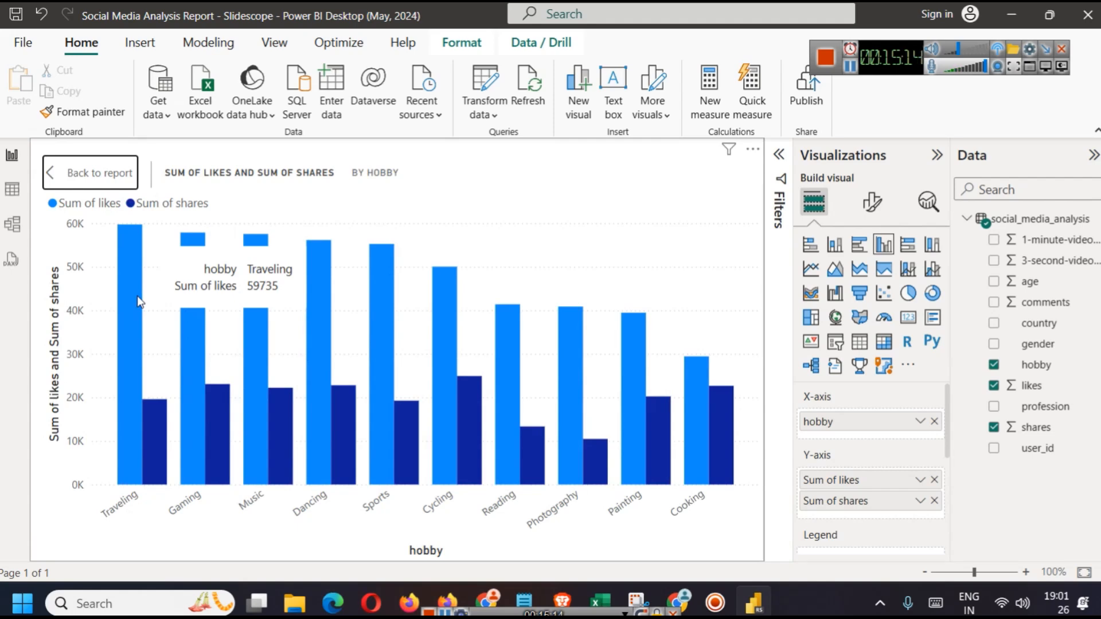
mouse_move(165, 429)
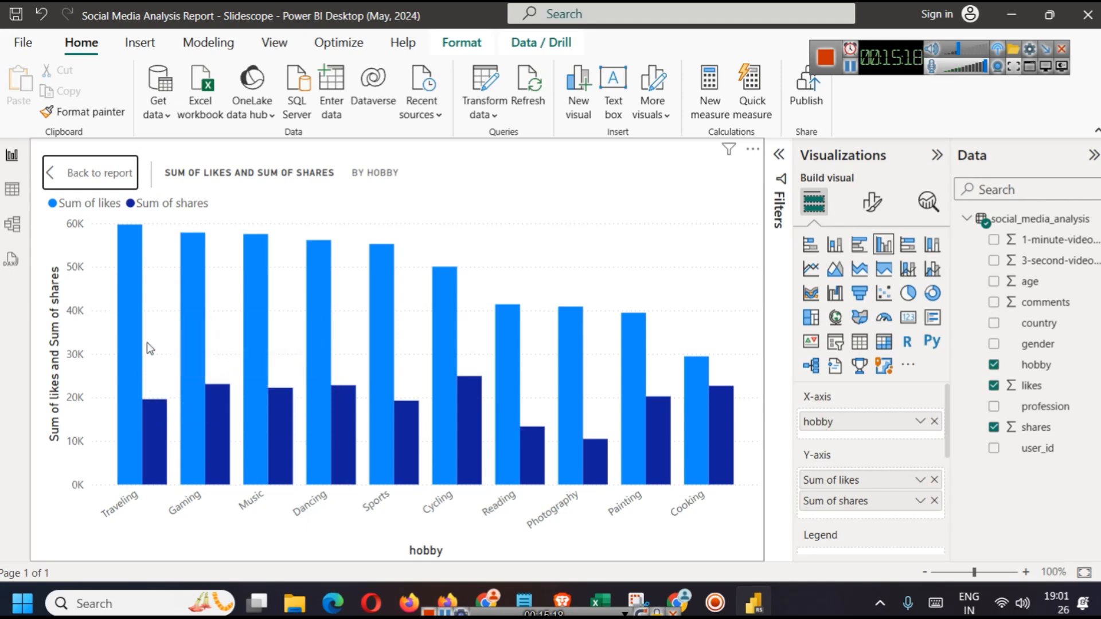
mouse_move(154, 451)
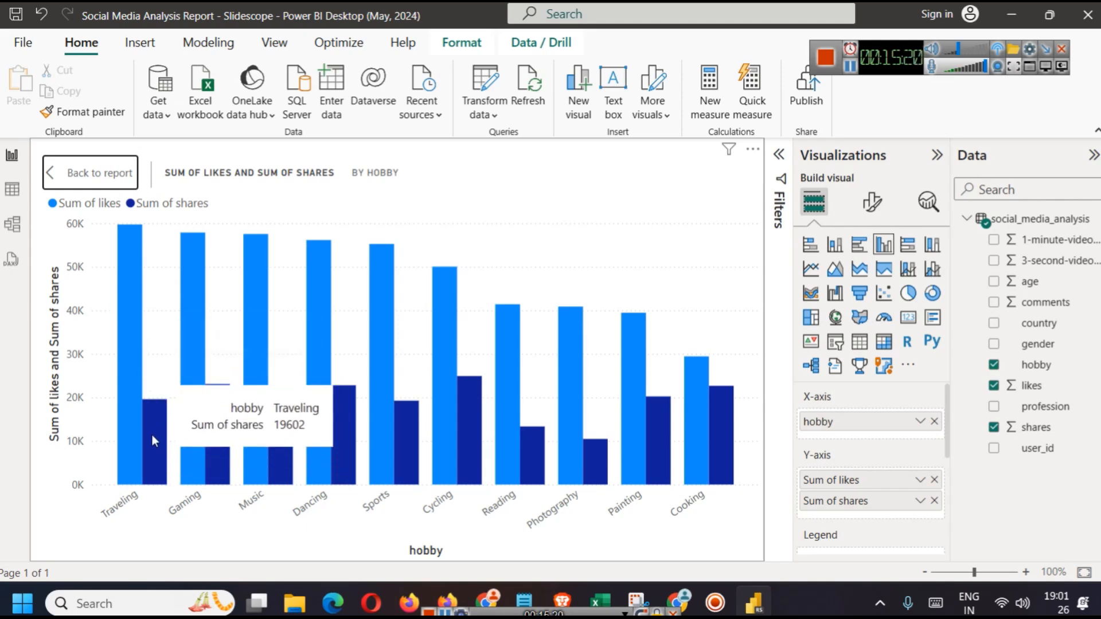
mouse_move(139, 370)
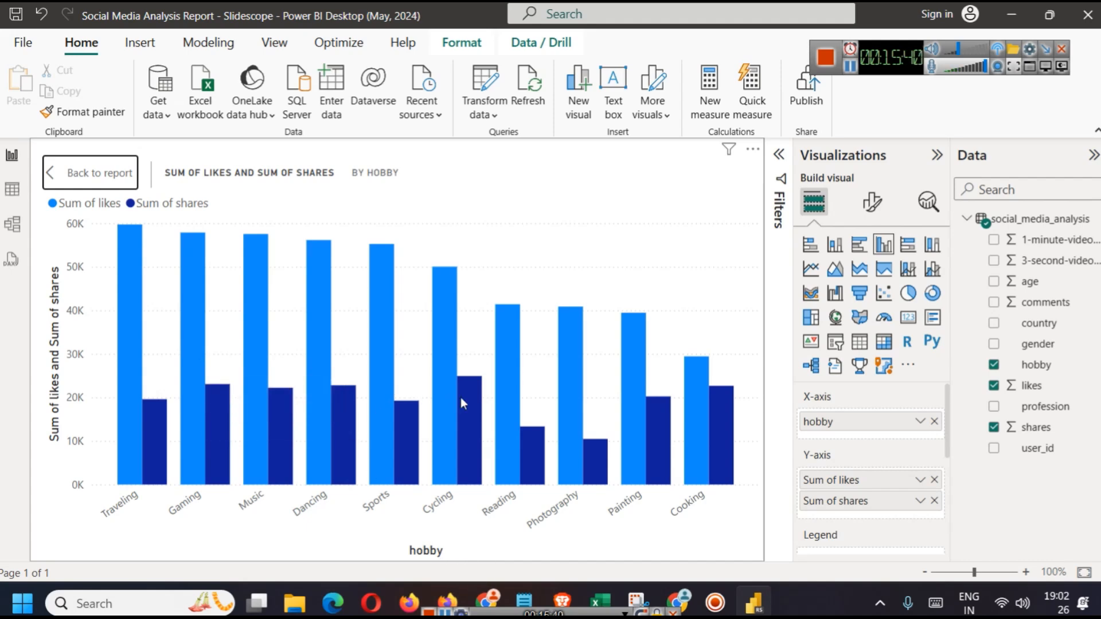
Read the Cycling shares column's value in the enlarged chart and return to the report page
mouse_move(466, 401)
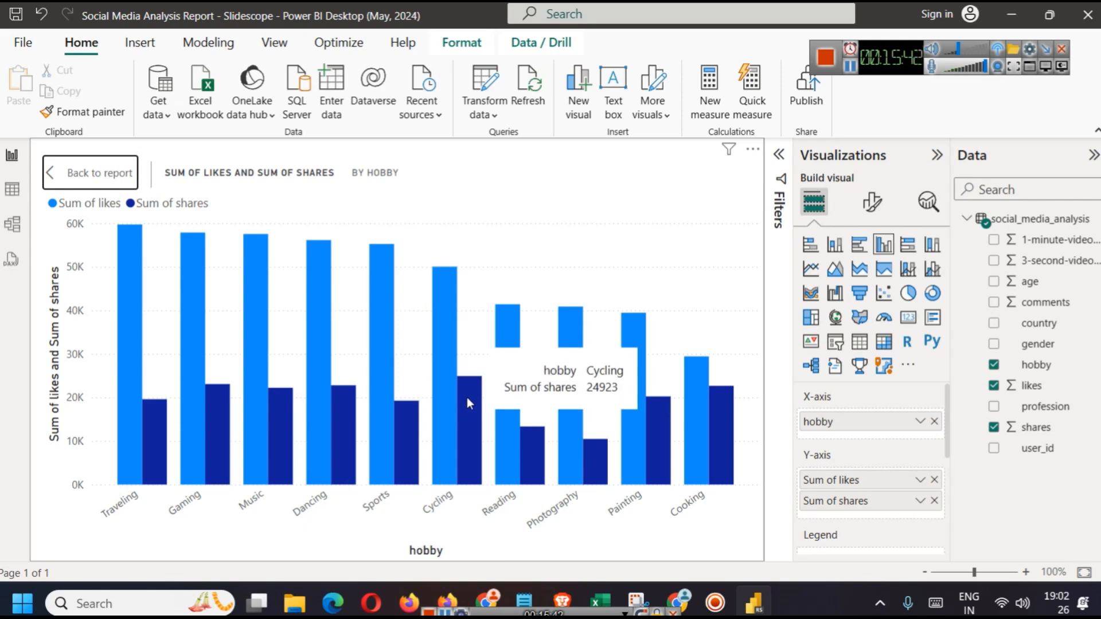
click(91, 172)
click(503, 334)
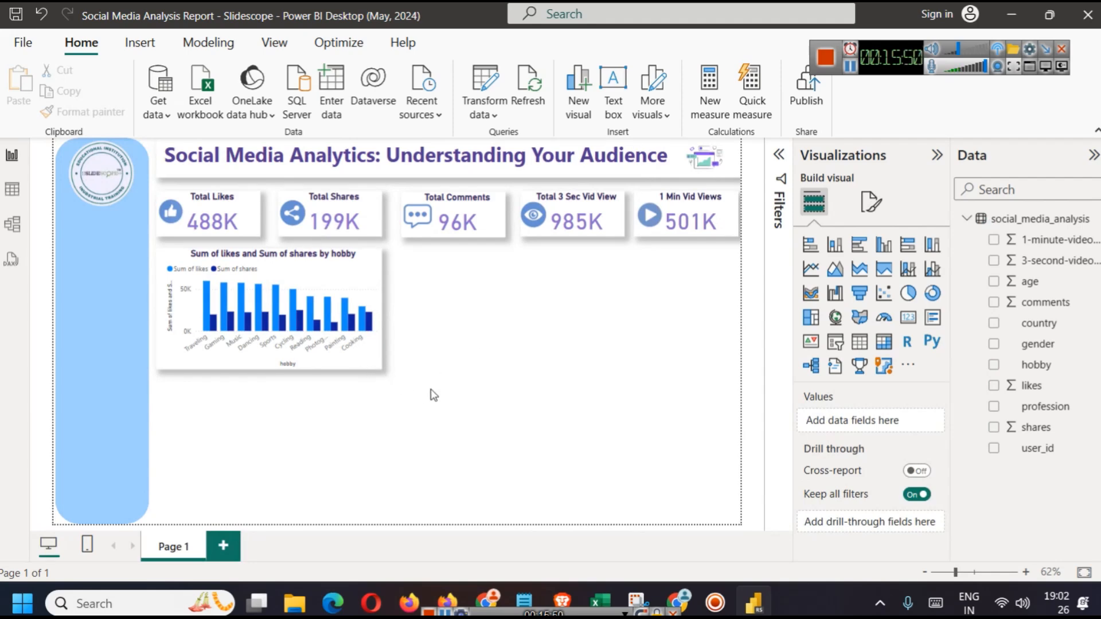
Set the Sum of likes series of the hobby chart to light blue in the column colour settings
click(376, 289)
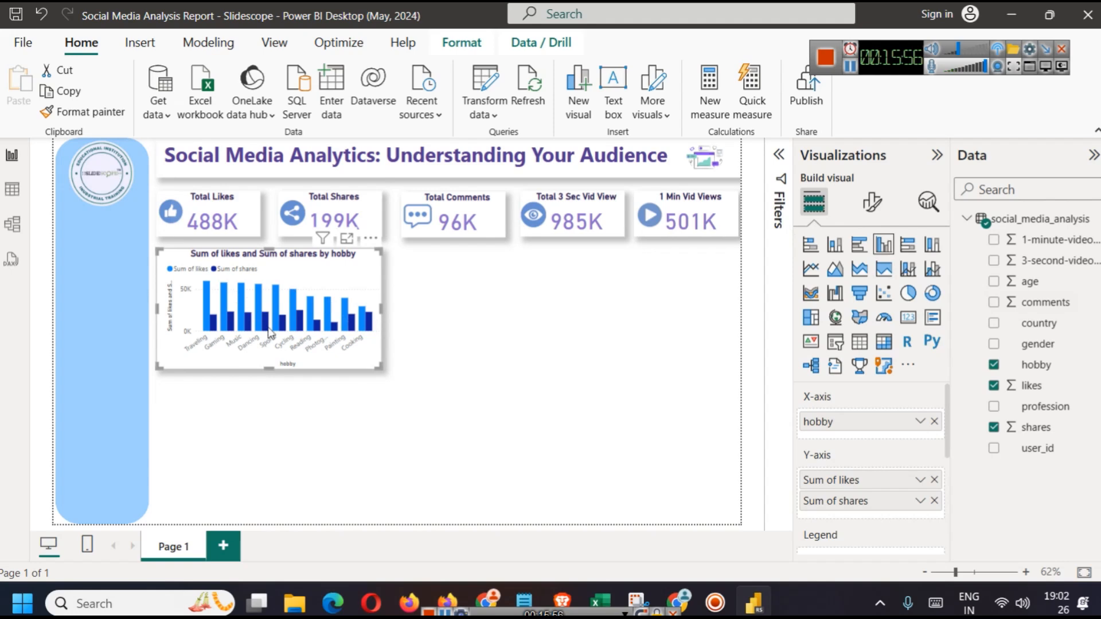
click(881, 207)
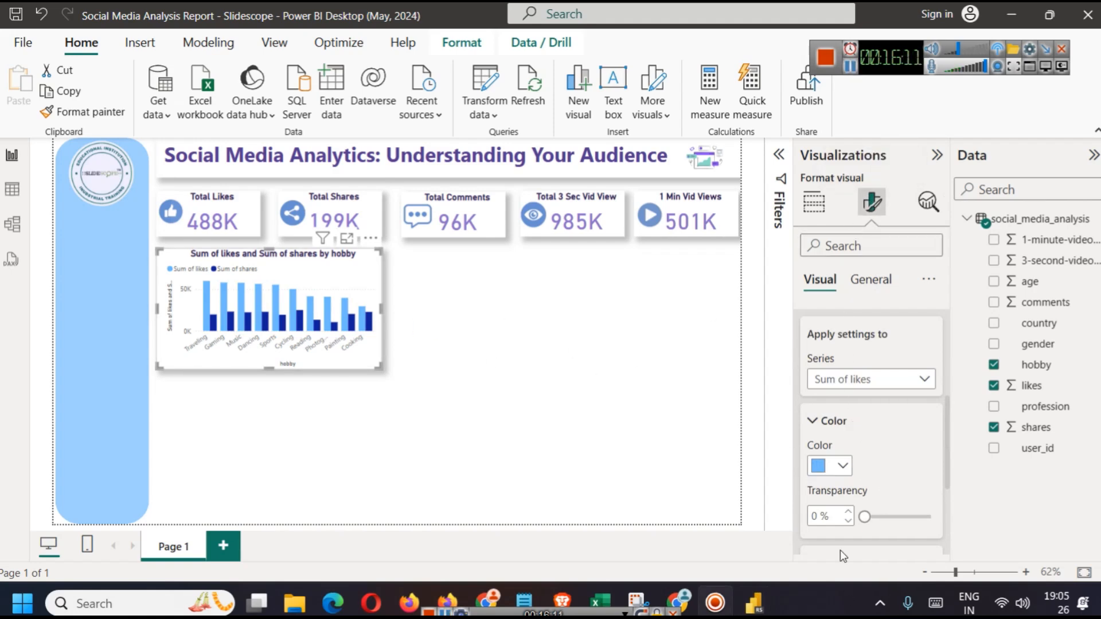
scroll(870, 466, up, 4)
scroll(829, 410, down, 4)
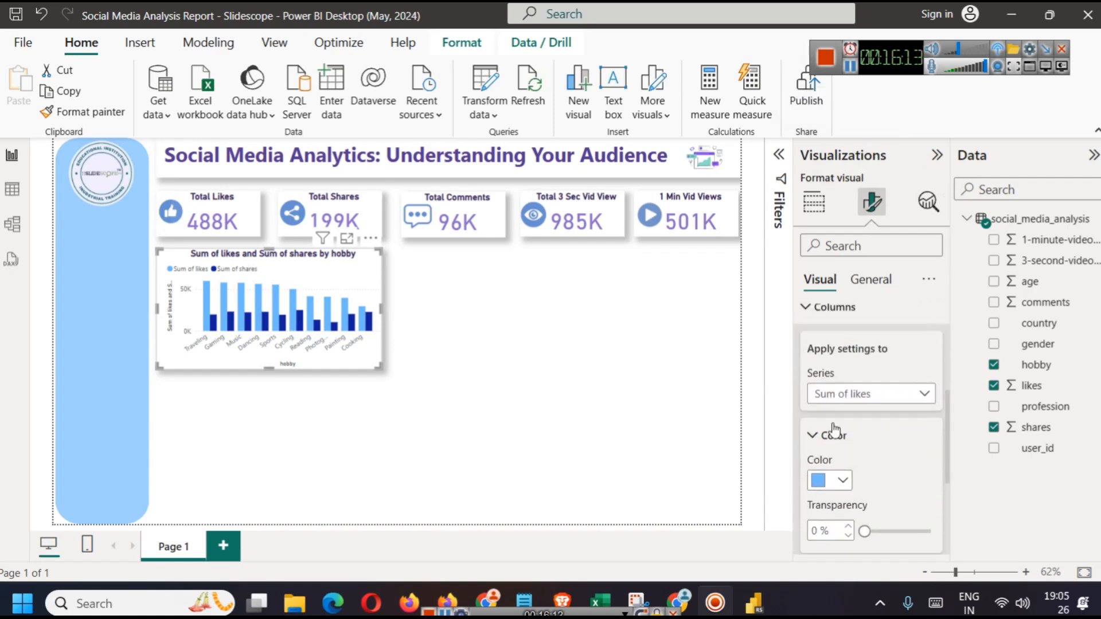
scroll(821, 396, up, 1)
click(858, 448)
click(859, 468)
scroll(863, 504, down, 3)
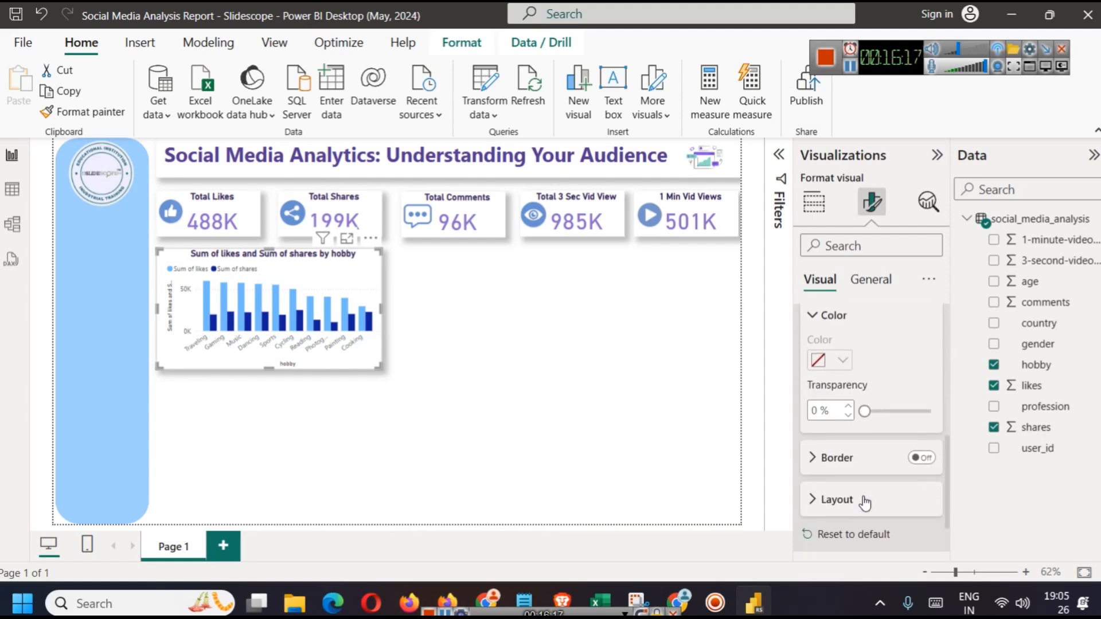
scroll(871, 376, up, 2)
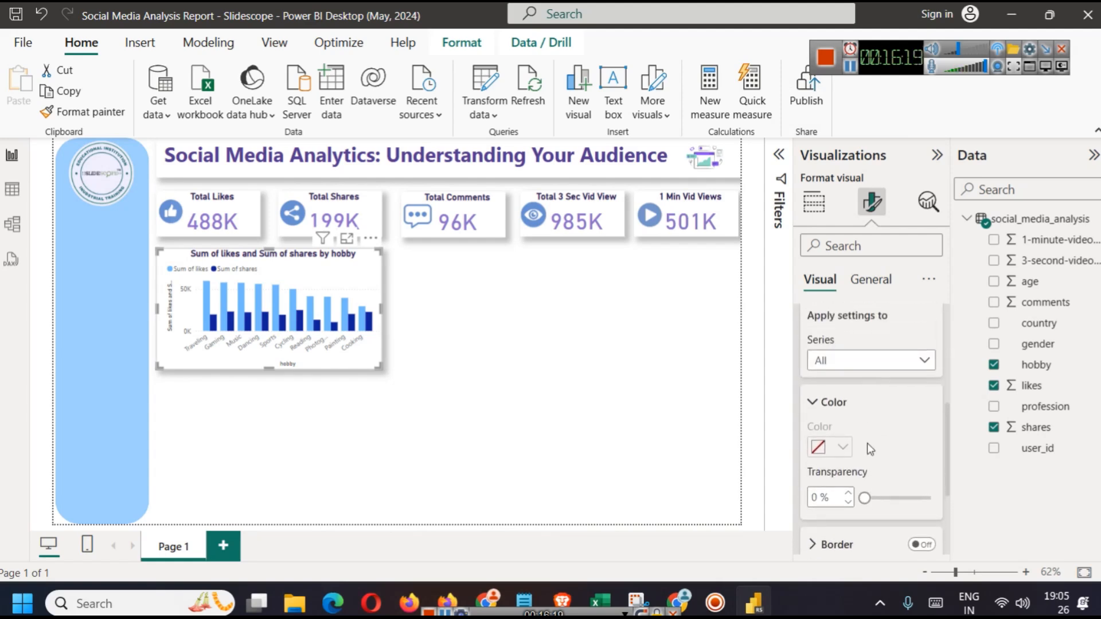
mouse_move(210, 340)
click(872, 361)
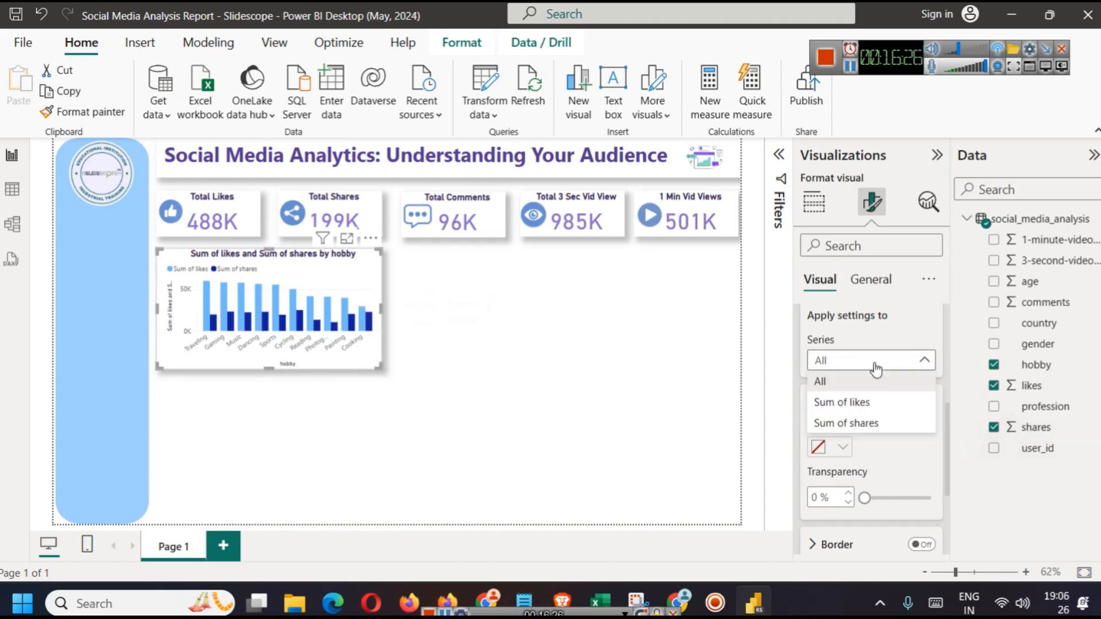
click(873, 405)
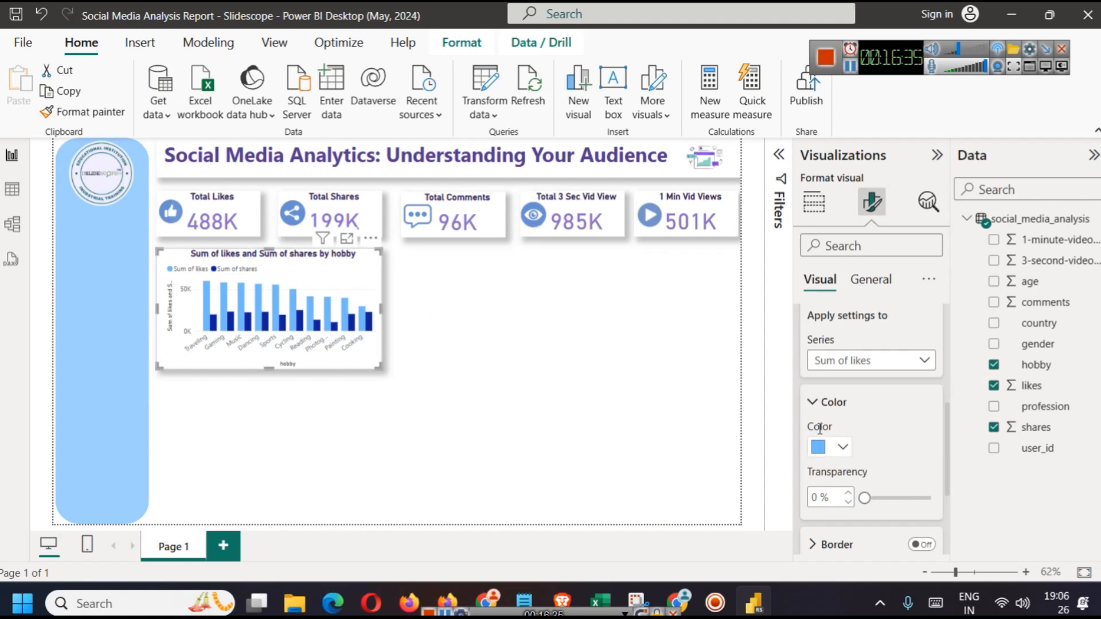
click(838, 445)
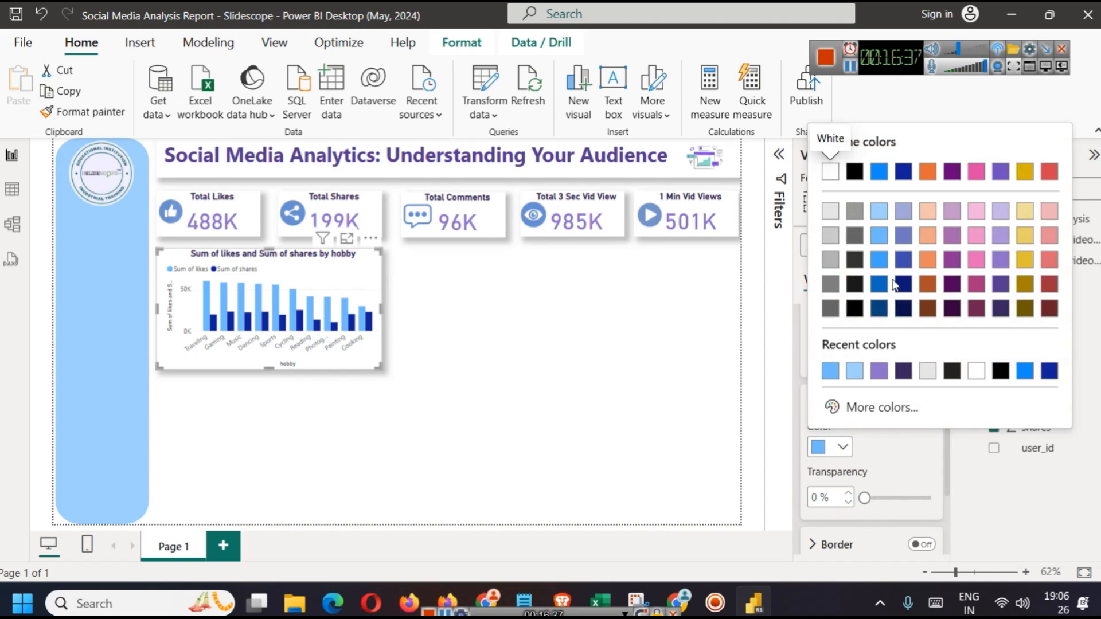
click(870, 171)
click(841, 448)
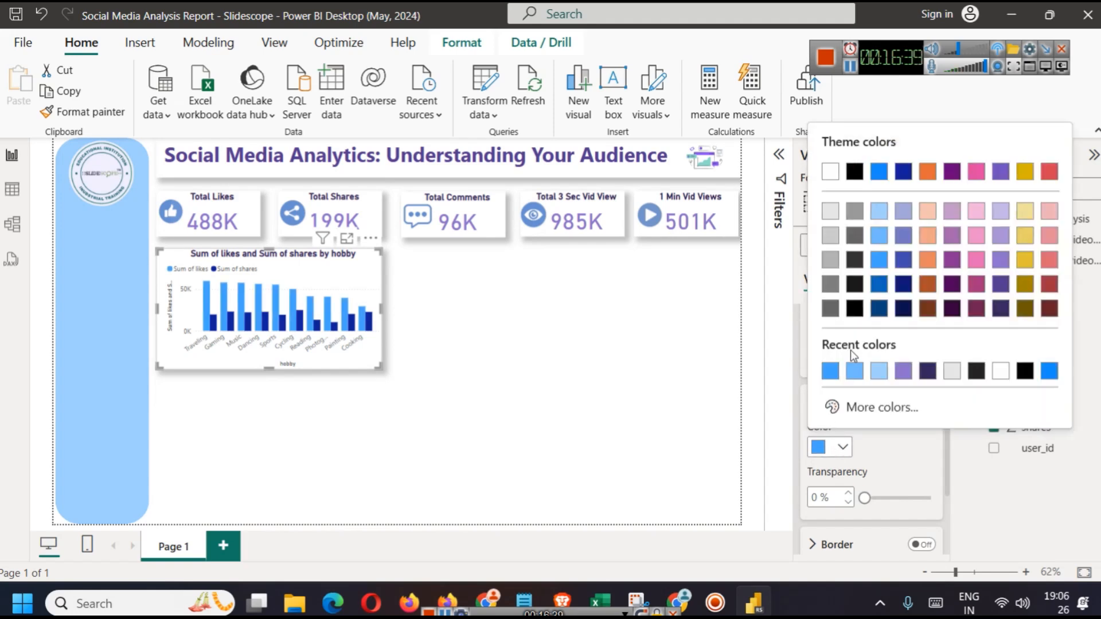
click(880, 248)
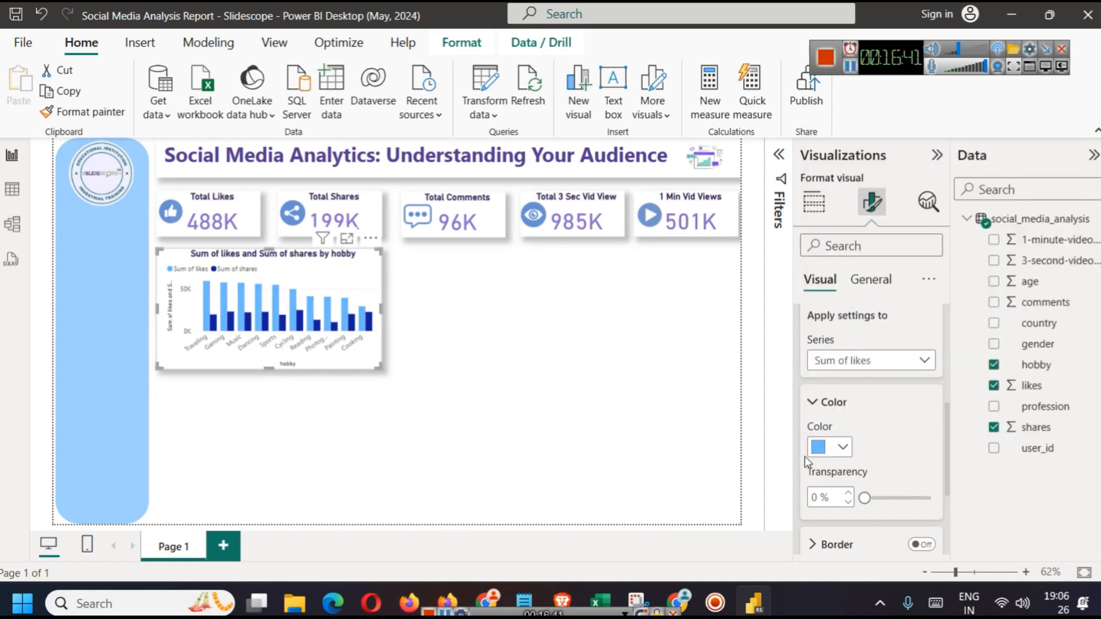
Set the Sum of shares series of the hobby chart to a medium purple
click(880, 361)
click(839, 421)
click(839, 448)
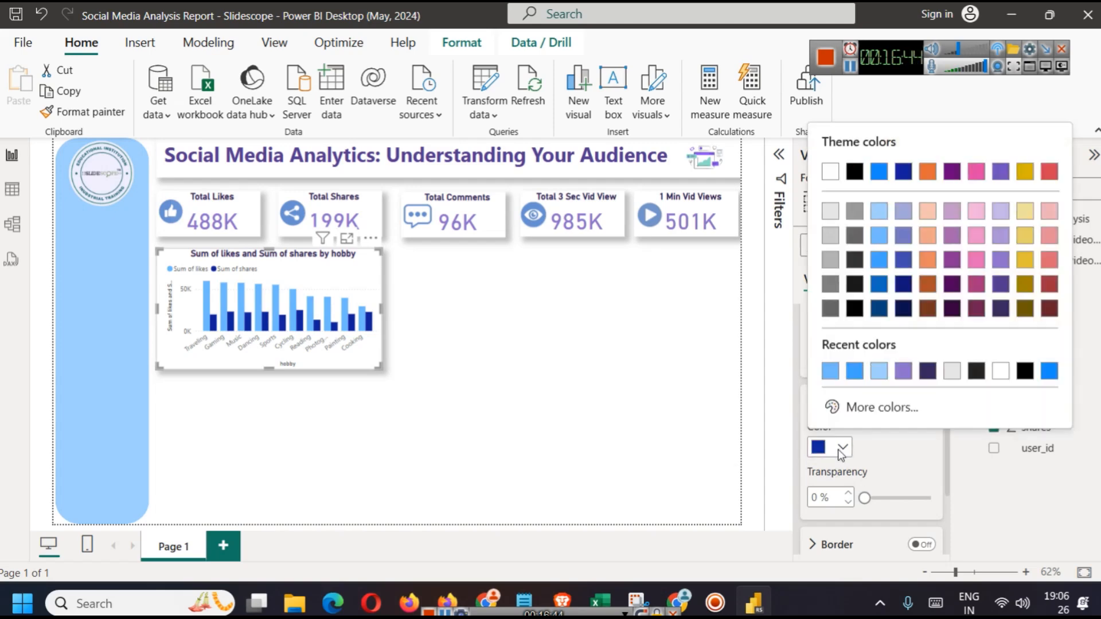
click(1002, 285)
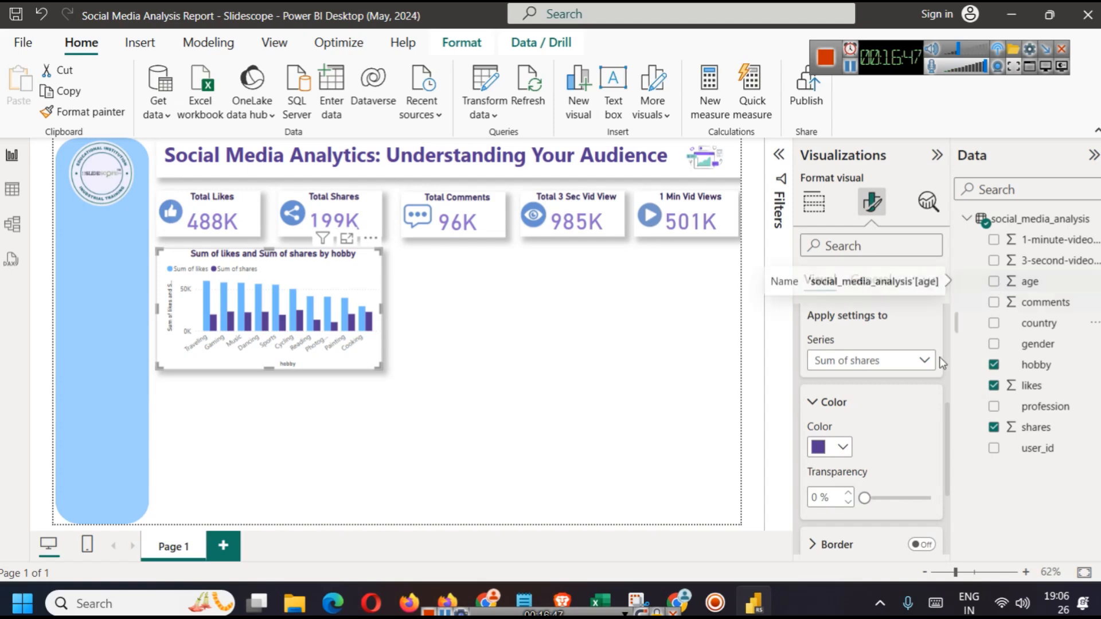
click(837, 448)
click(999, 269)
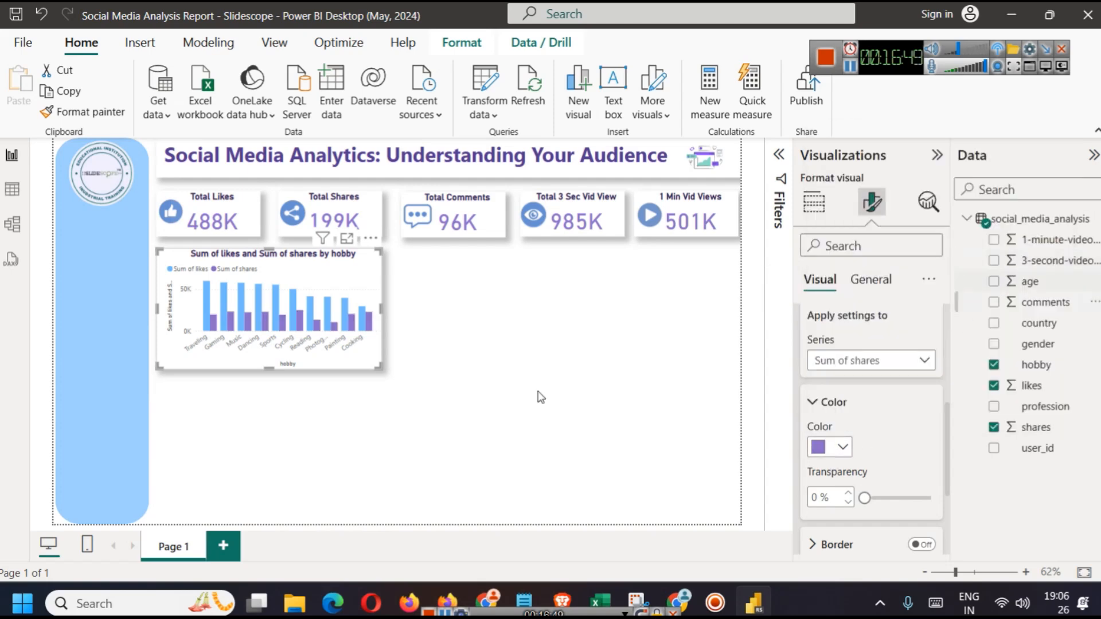
click(535, 363)
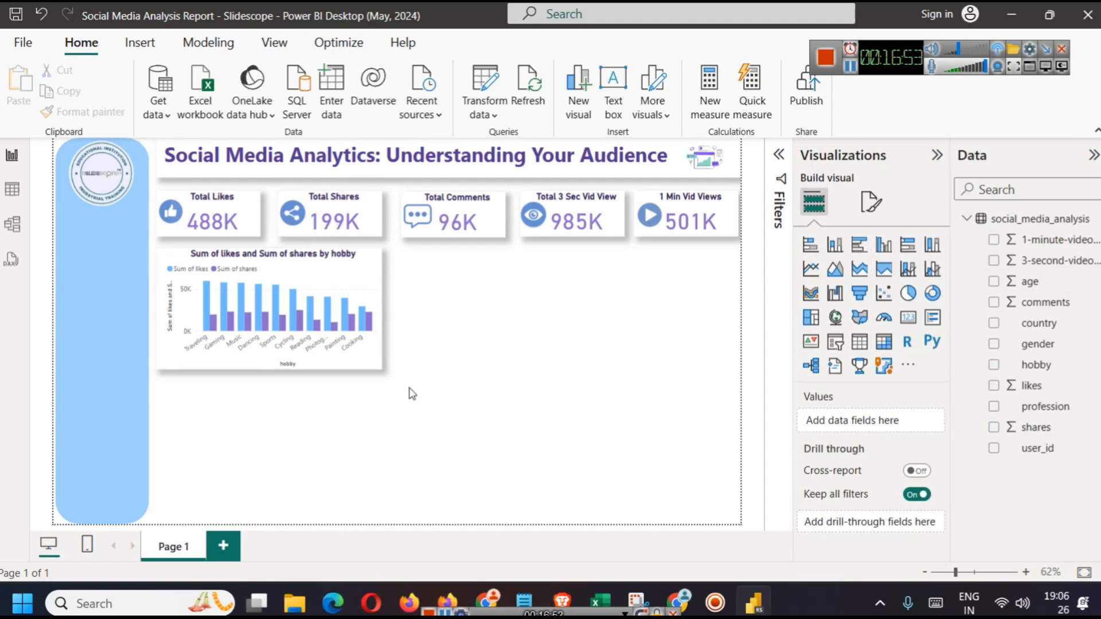
Duplicate the hobby chart and place the copy beside it, beneath the Total Comments and Total 3 Sec Vid View cards
click(368, 278)
drag(366, 281, 602, 277)
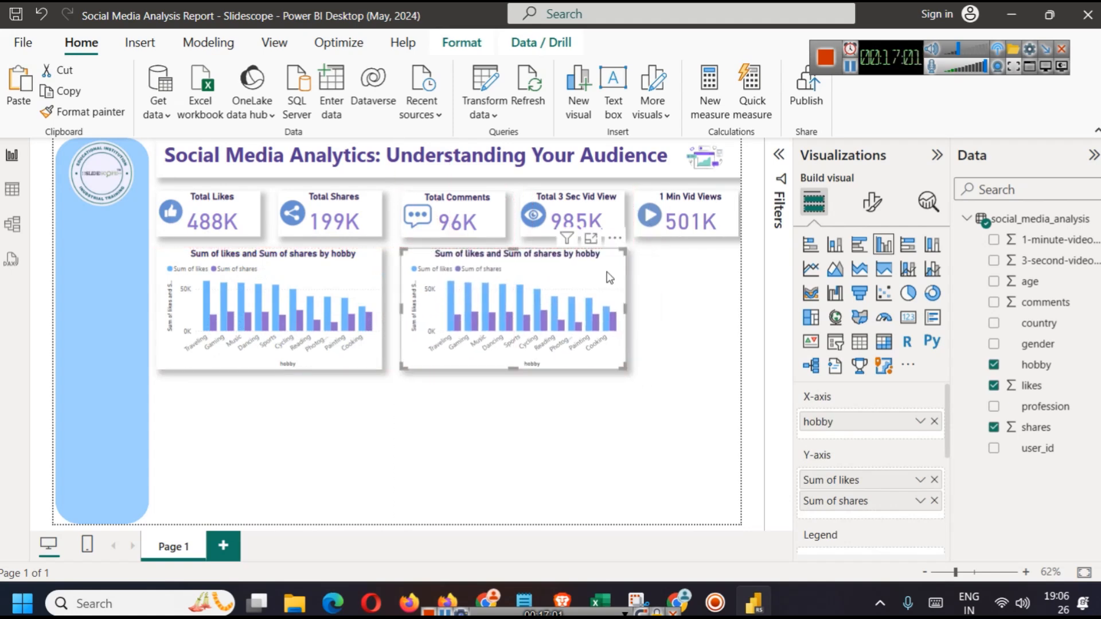
drag(605, 272, 606, 273)
click(654, 429)
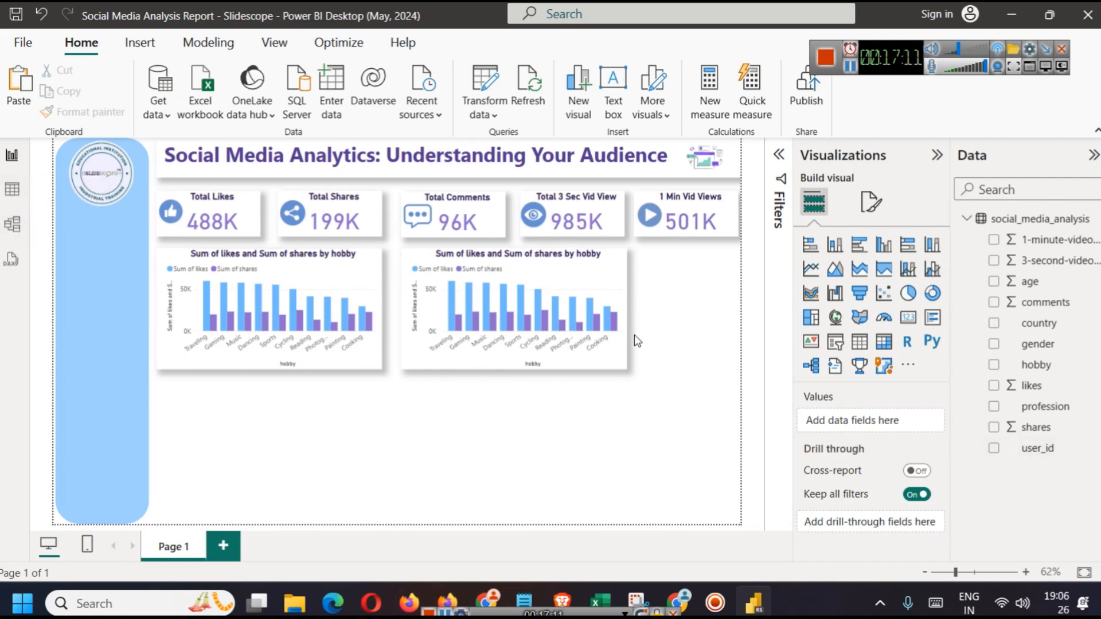
Add comments to the Y-axis of the original hobby chart beneath the first two cards
click(343, 277)
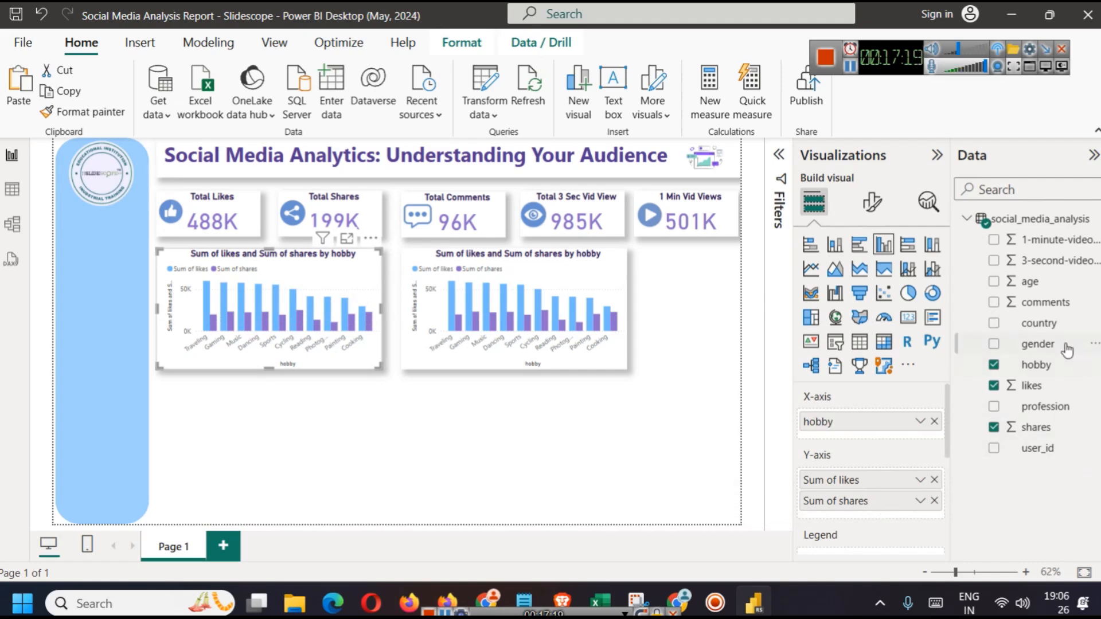
drag(1048, 310, 900, 510)
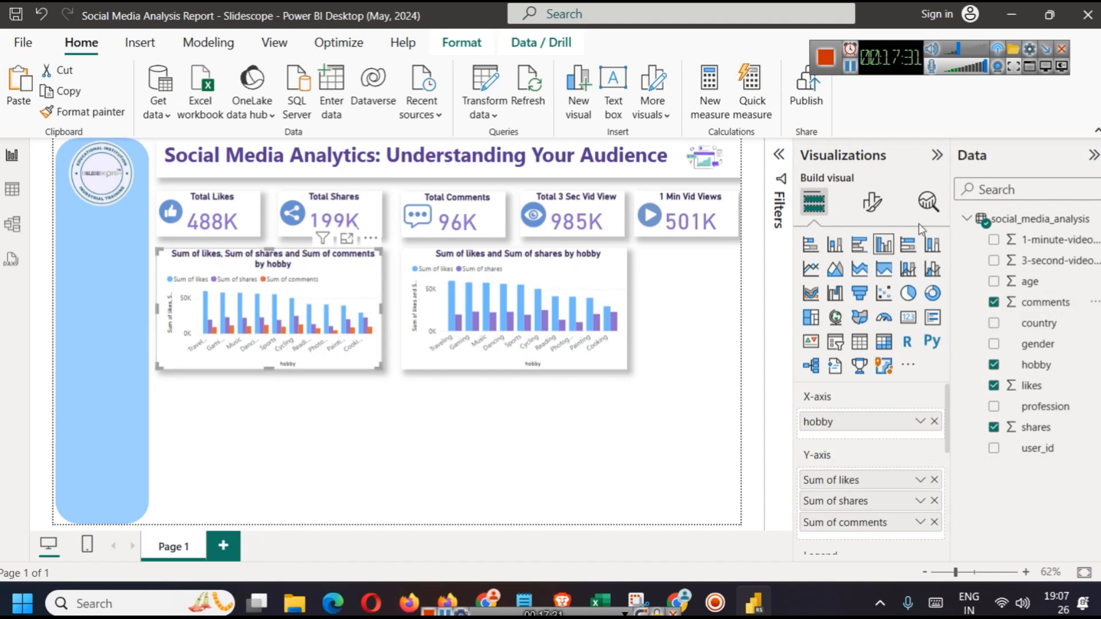
Shorten the original hobby chart's title to "Sum of likes,shares and comments by hobby"
click(872, 202)
click(863, 357)
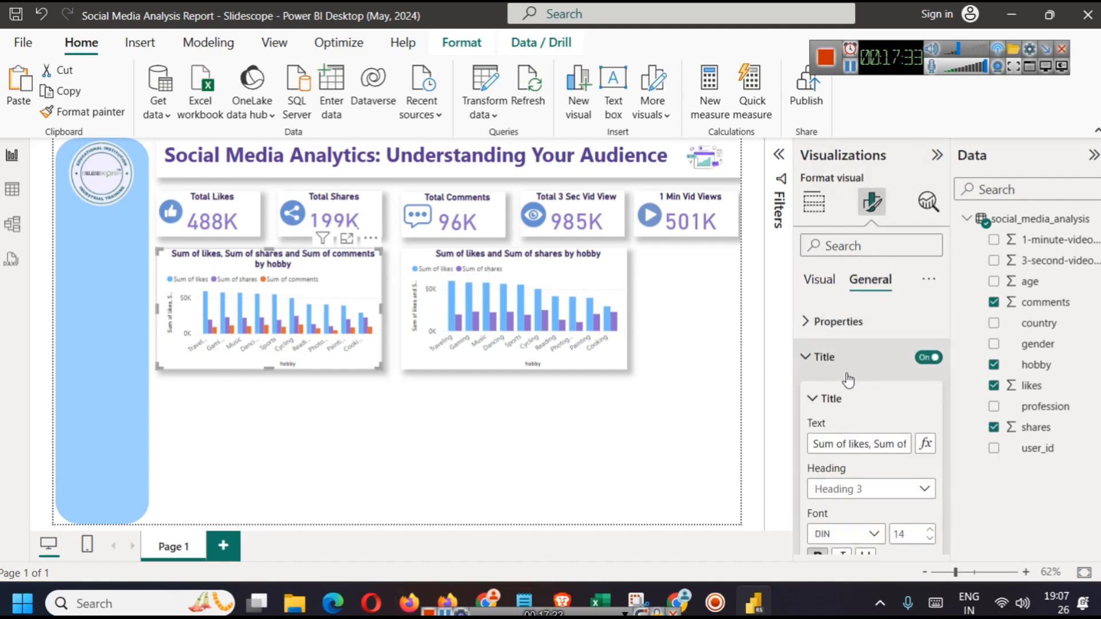
double_click(883, 447)
key(BackSpace)
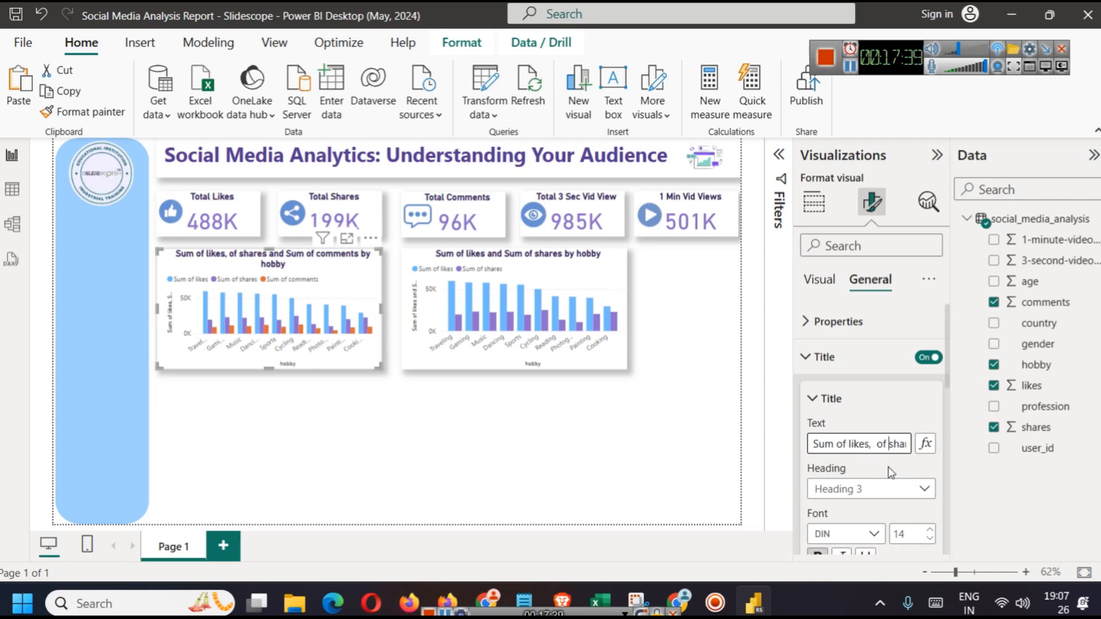
key(BackSpace)
key(BackSpace)
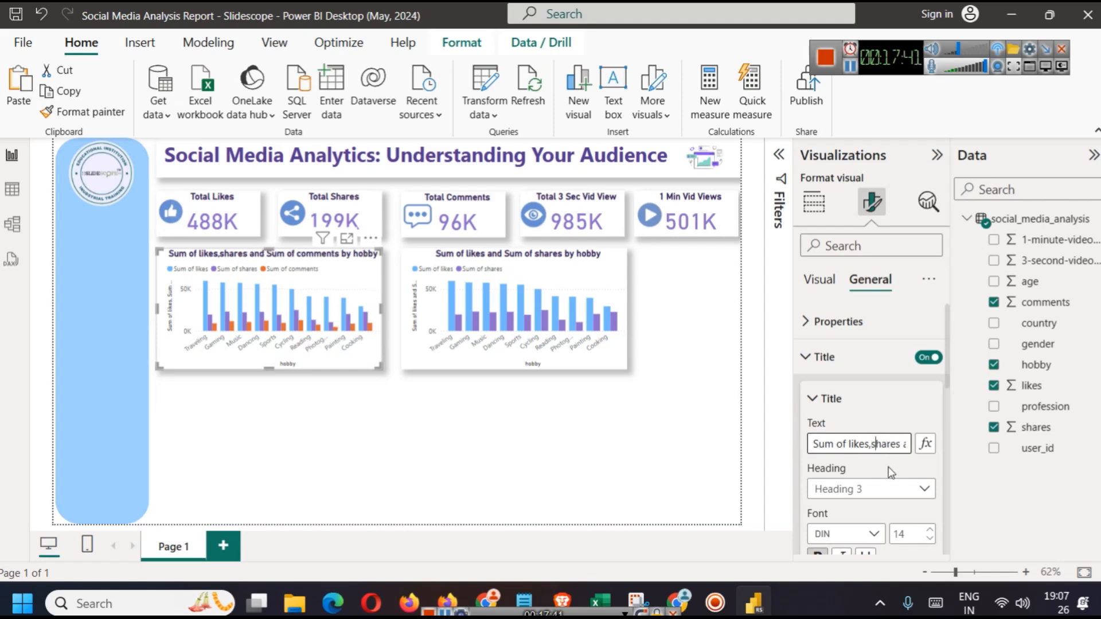
key(Right)
key(Right)
key(Right)
key(Right)
key(Right)
key(Right)
key(Right)
key(Right)
key(Right)
key(Right)
key(Right)
key(Right)
key(Right)
key(Right)
key(Right)
key(Right)
key(Right)
key(Right)
key(Right)
key(Right)
key(Left)
key(Left)
key(Left)
key(Left)
key(Left)
key(Left)
key(Left)
key(Left)
key(Left)
key(Left)
key(Left)
click(850, 445)
key(BackSpace)
key(BackSpace)
key(BackSpace)
key(BackSpace)
key(BackSpace)
key(BackSpace)
key(BackSpace)
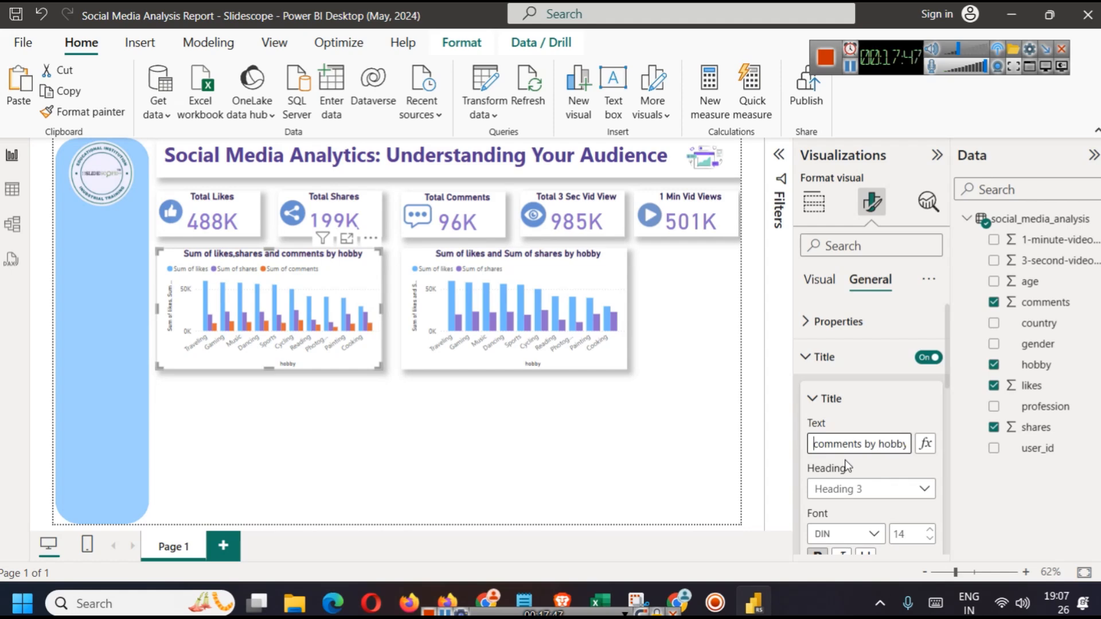
click(379, 513)
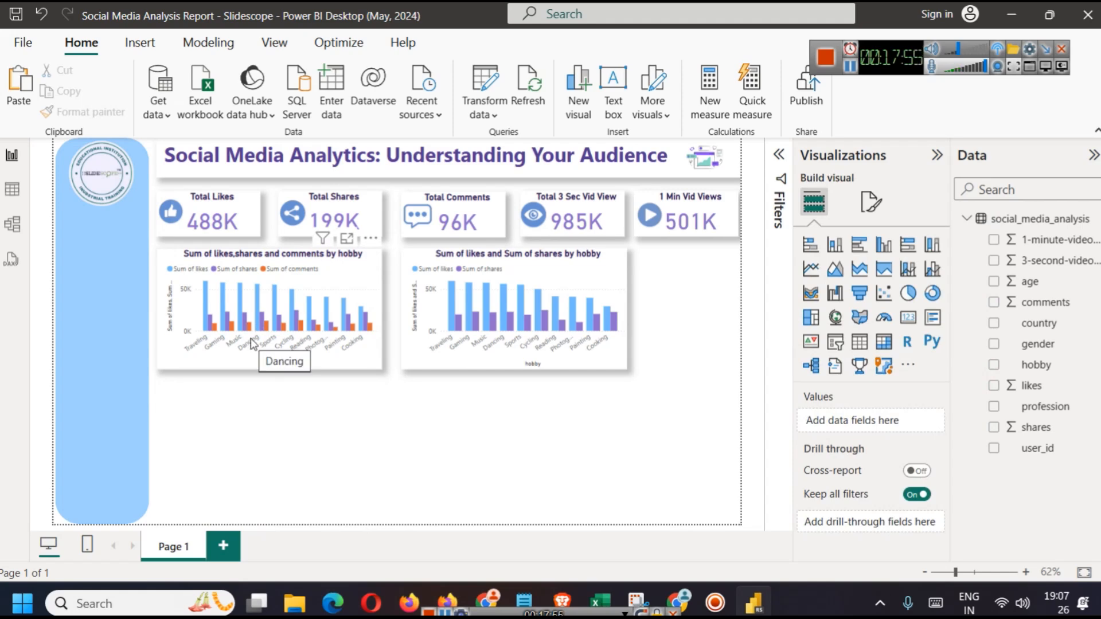
View the likes, shares and comments chart in focus mode, check the Cycling comments column, and return to the report
click(347, 238)
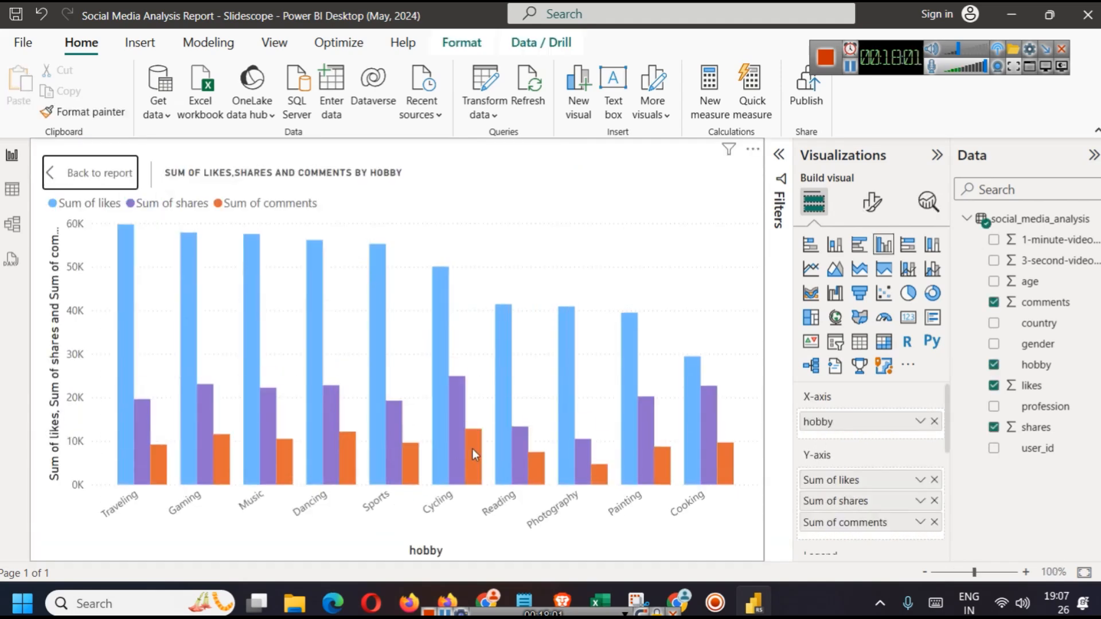
mouse_move(470, 448)
click(97, 182)
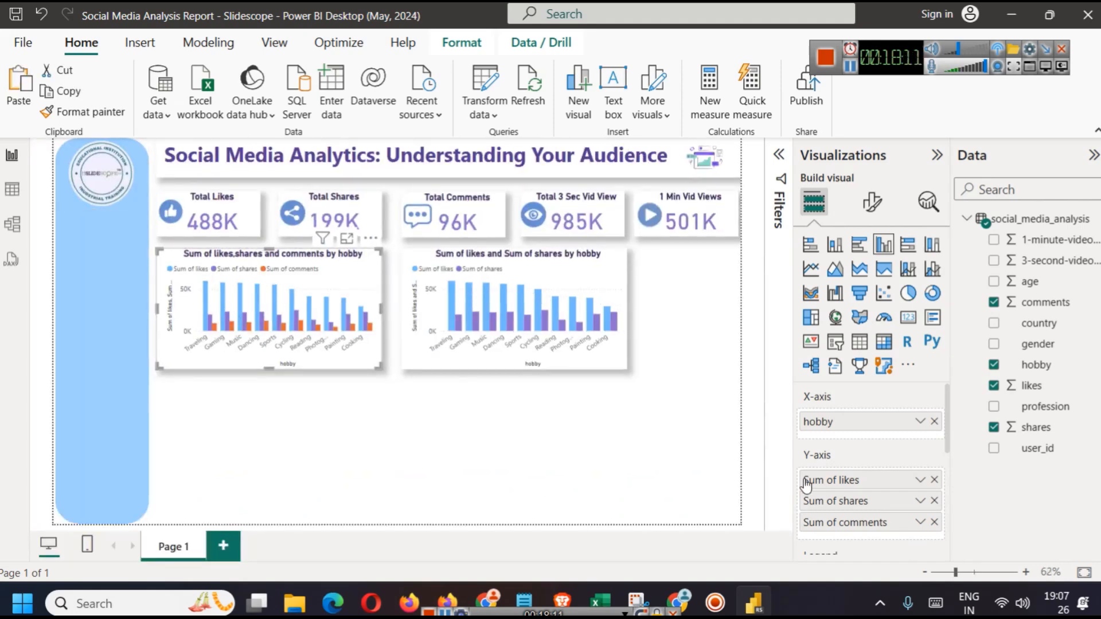
Try Sum of comments as the first Y-axis value of the original hobby chart, and move it back below Sum of shares
drag(848, 522, 857, 481)
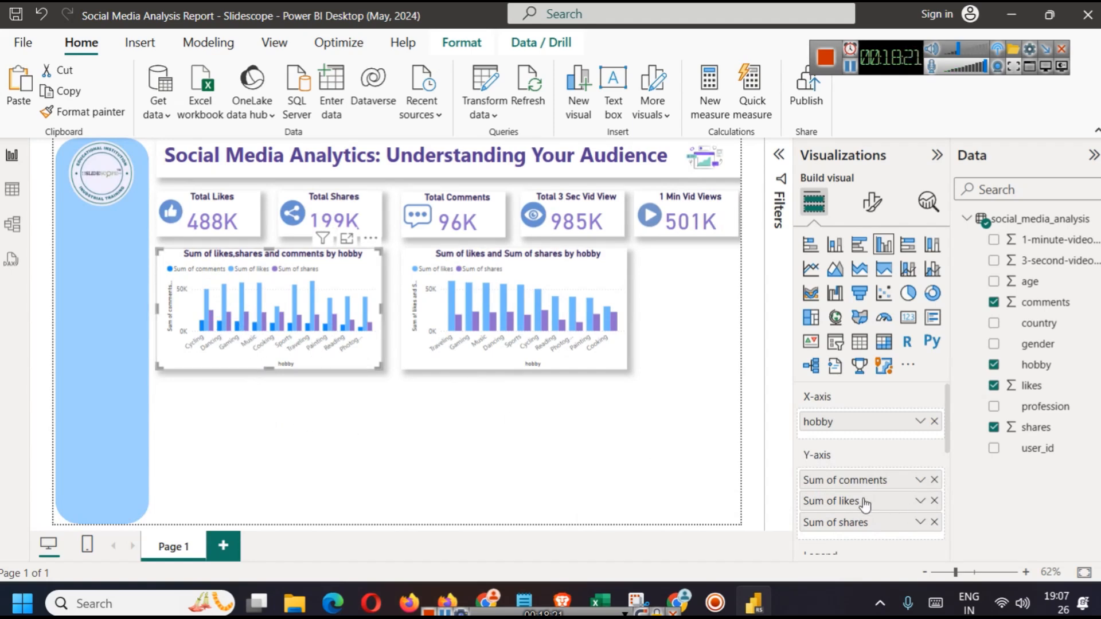
drag(852, 482, 864, 537)
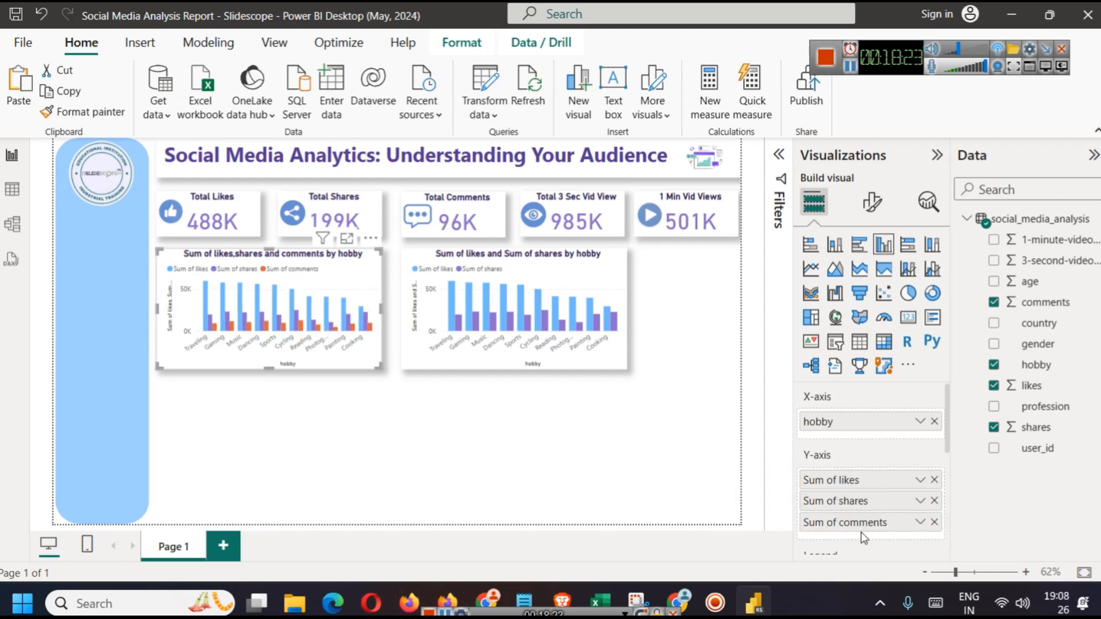
click(560, 478)
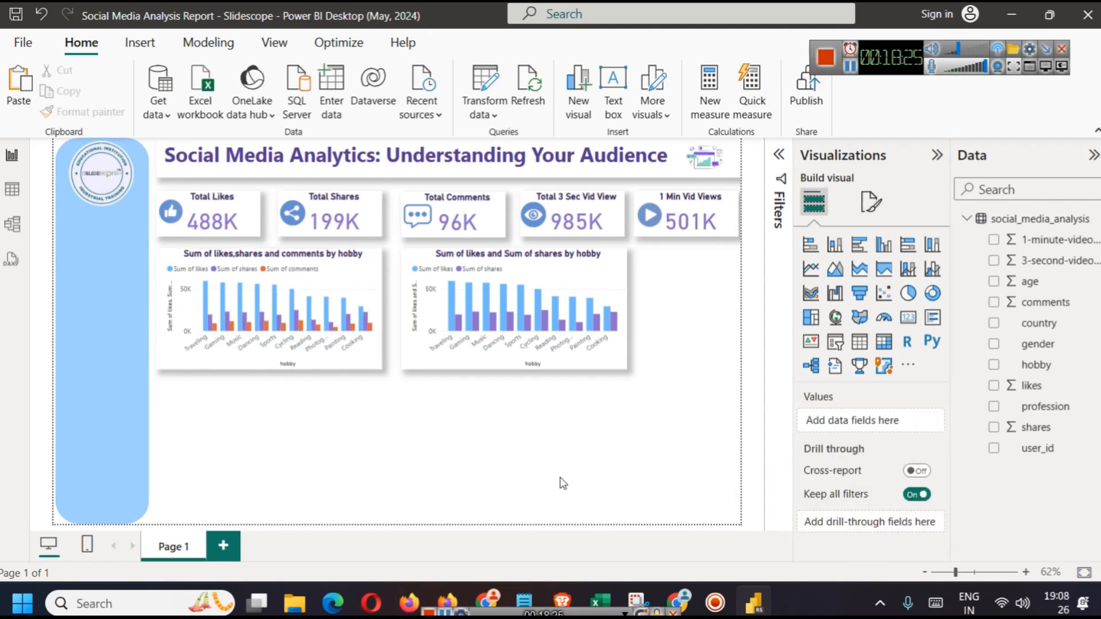
Change the duplicated hobby chart to a stacked column chart and remove likes and shares from its Y-axis
click(359, 277)
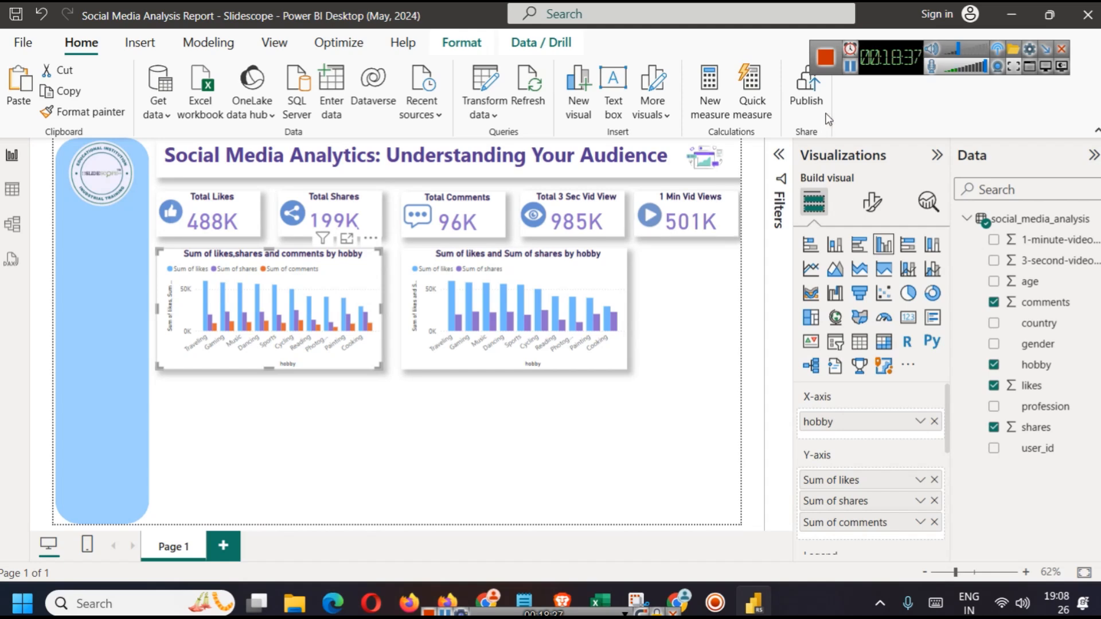
click(470, 324)
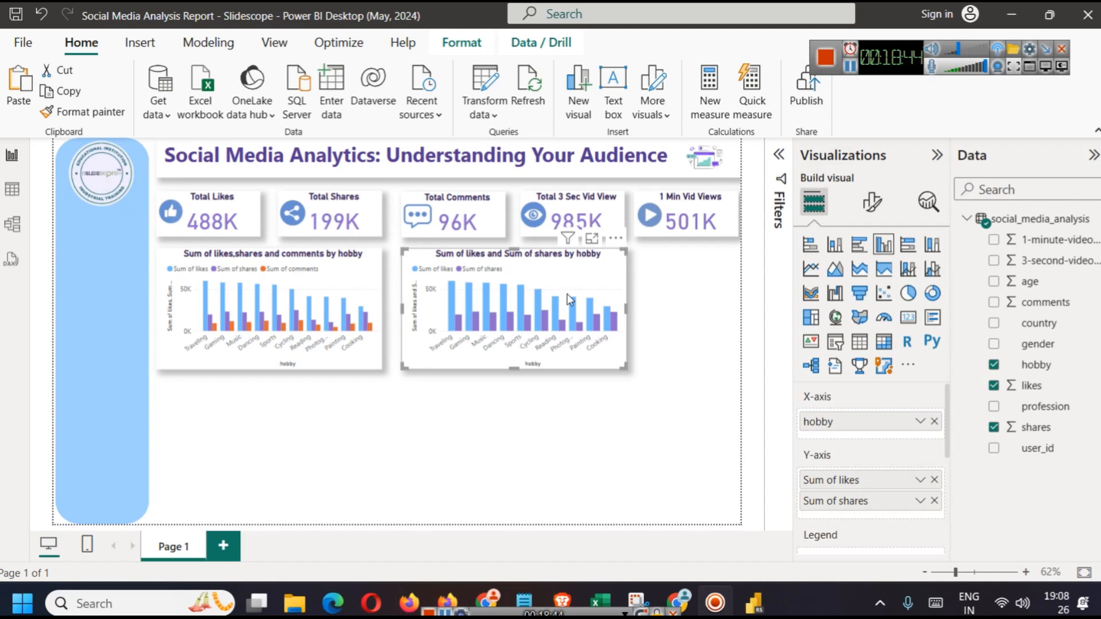
click(835, 254)
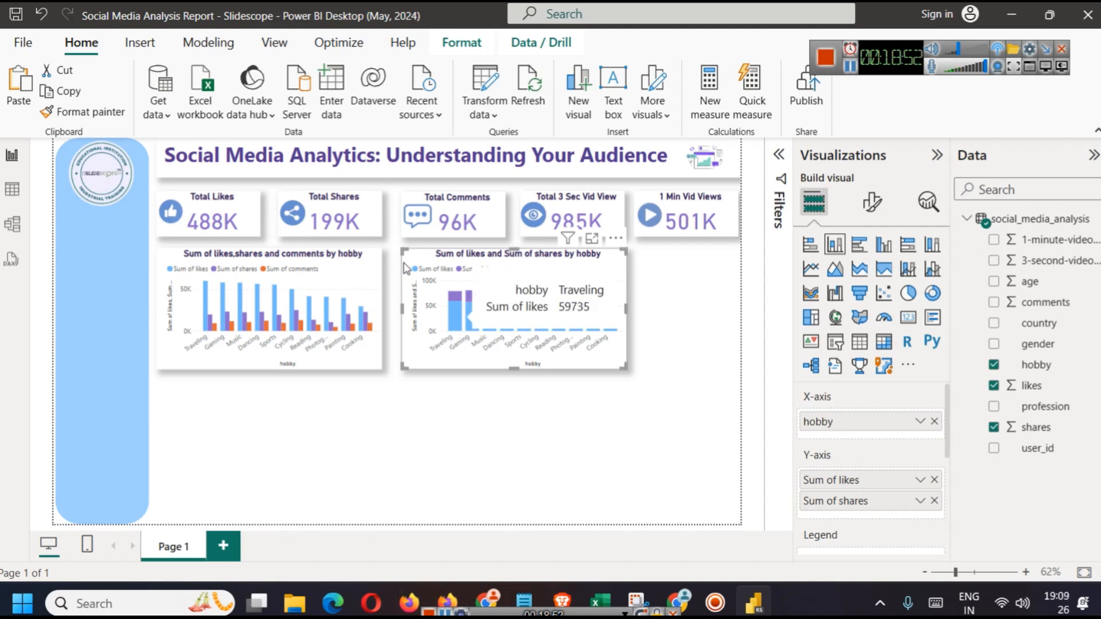
click(935, 479)
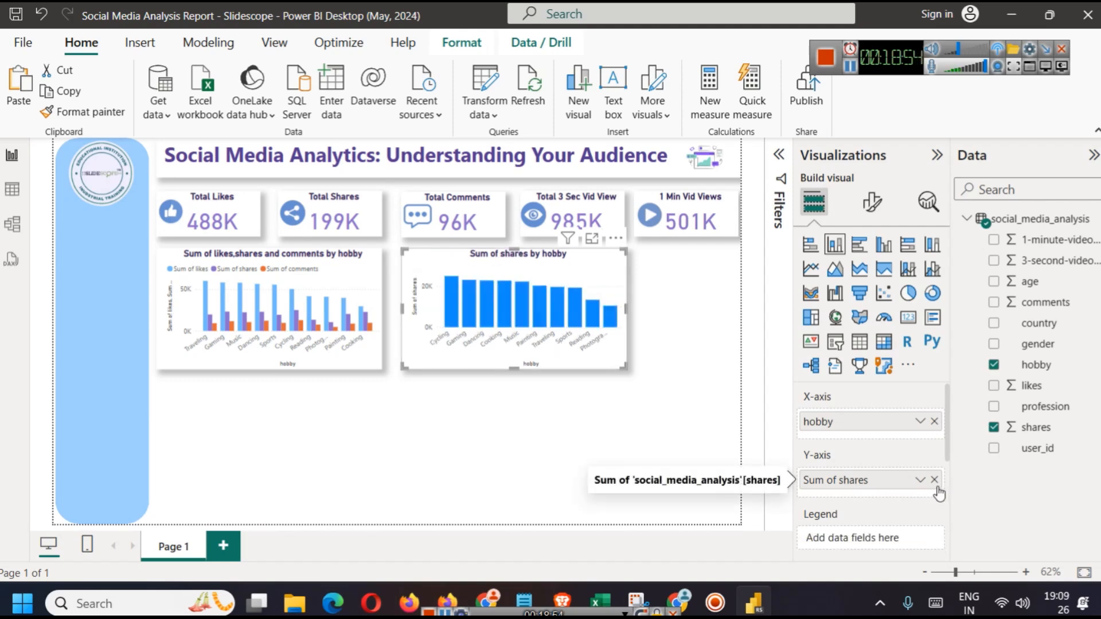
click(934, 480)
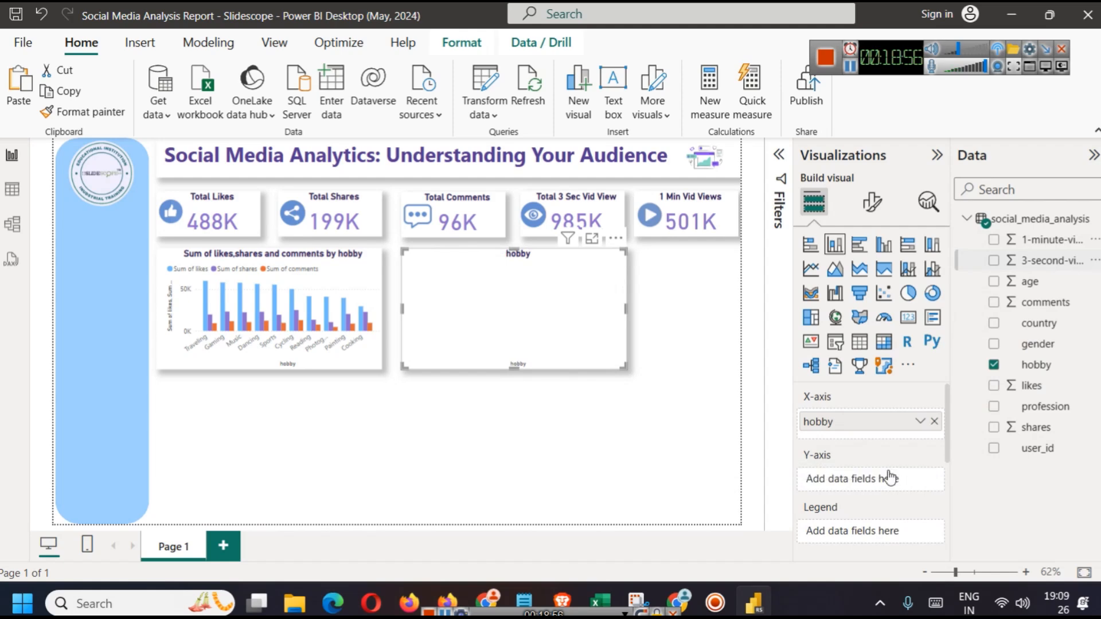
Plot the 1-minute and 3-second video views on the stacked column chart's Y-axis and replace hobby with profession on its X-axis
drag(1041, 262, 874, 497)
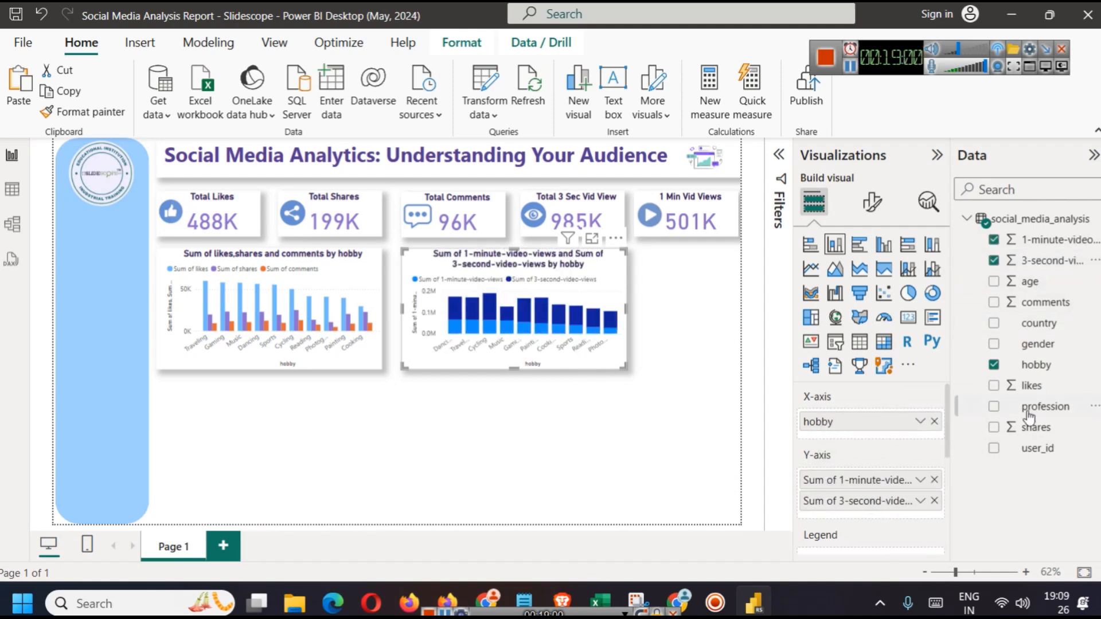
click(935, 421)
drag(1043, 407, 866, 423)
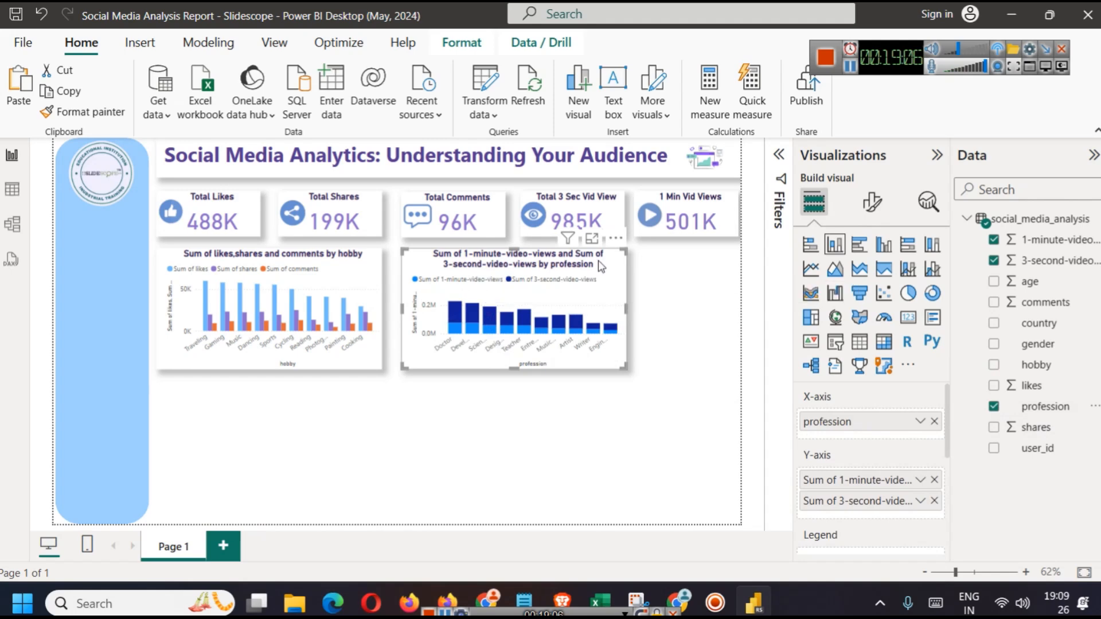
Change the stacked column chart's title to "Video views by Profession"
click(872, 202)
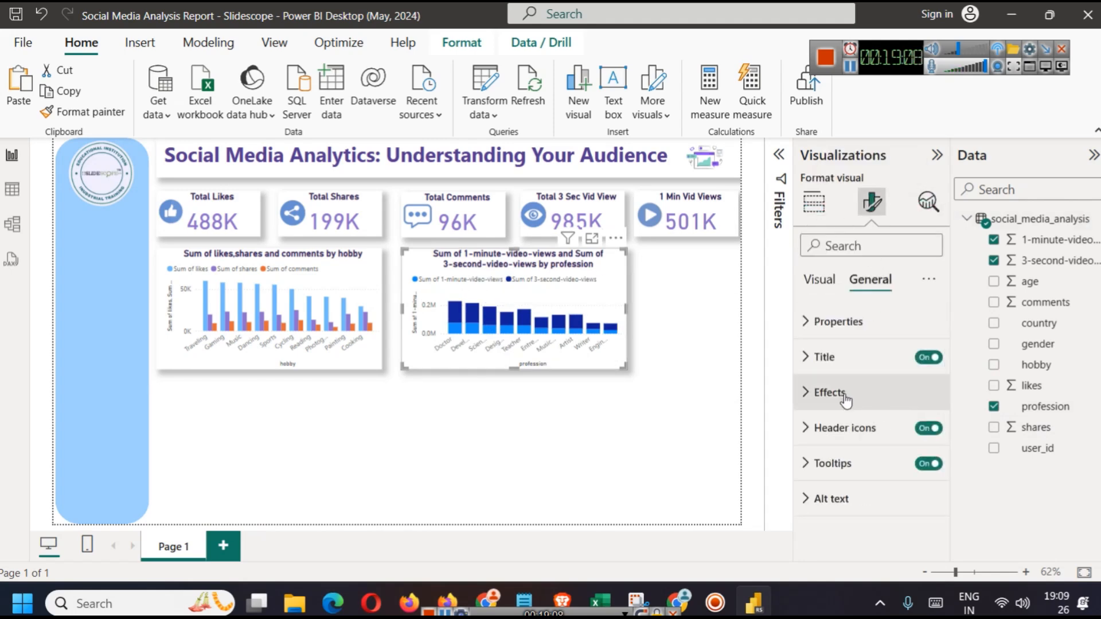
click(826, 357)
click(850, 441)
key(ctrl+a)
text(Vid)
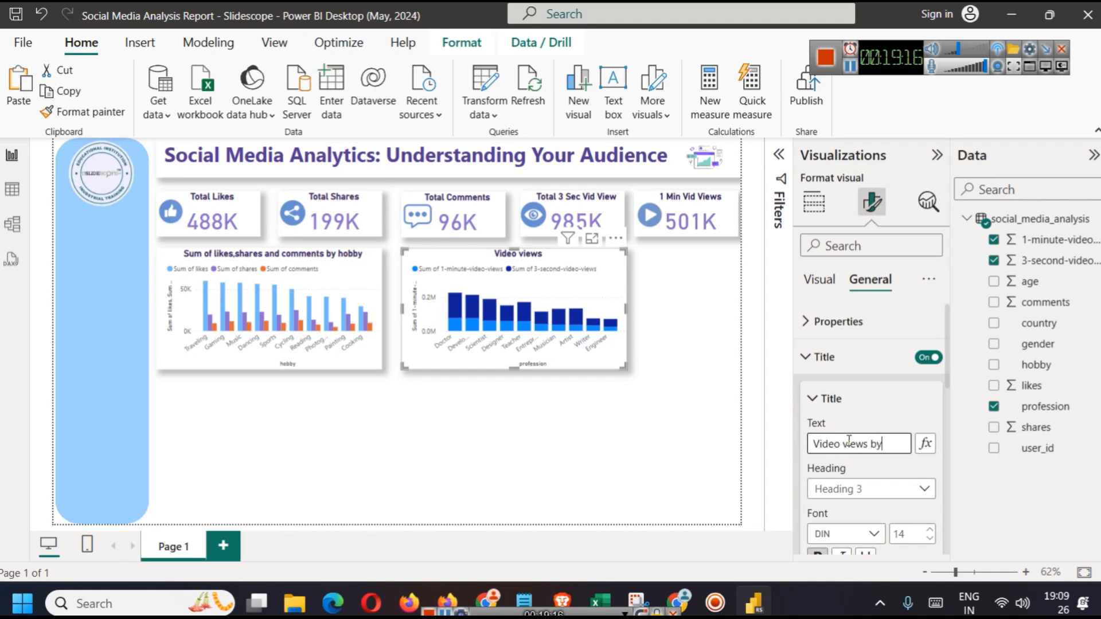
text(Profession)
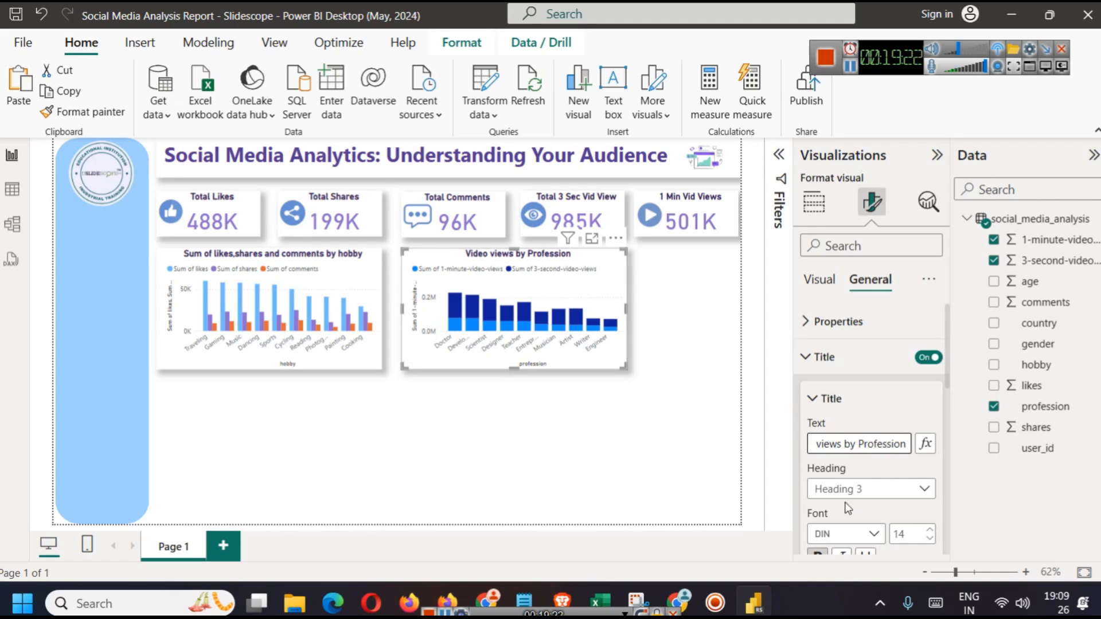
Rename the first Y-axis value of the profession chart to "Total 1-minute-video-views" for this visual
click(814, 203)
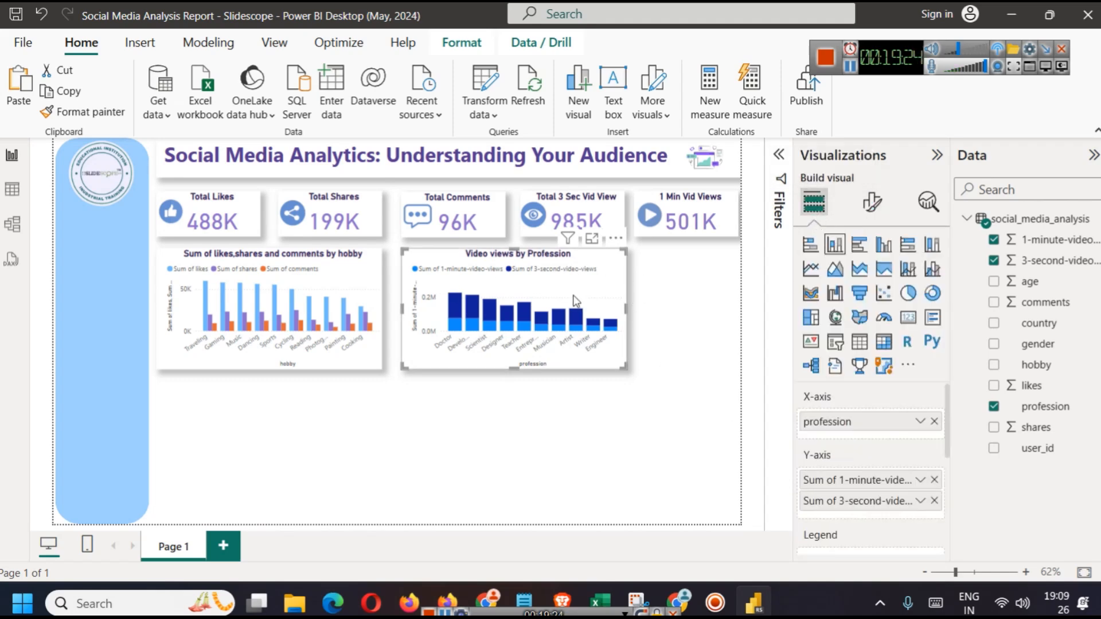
click(920, 481)
click(978, 203)
key(Home)
key(shift+Right)
key(shift+Right)
key(shift+Right)
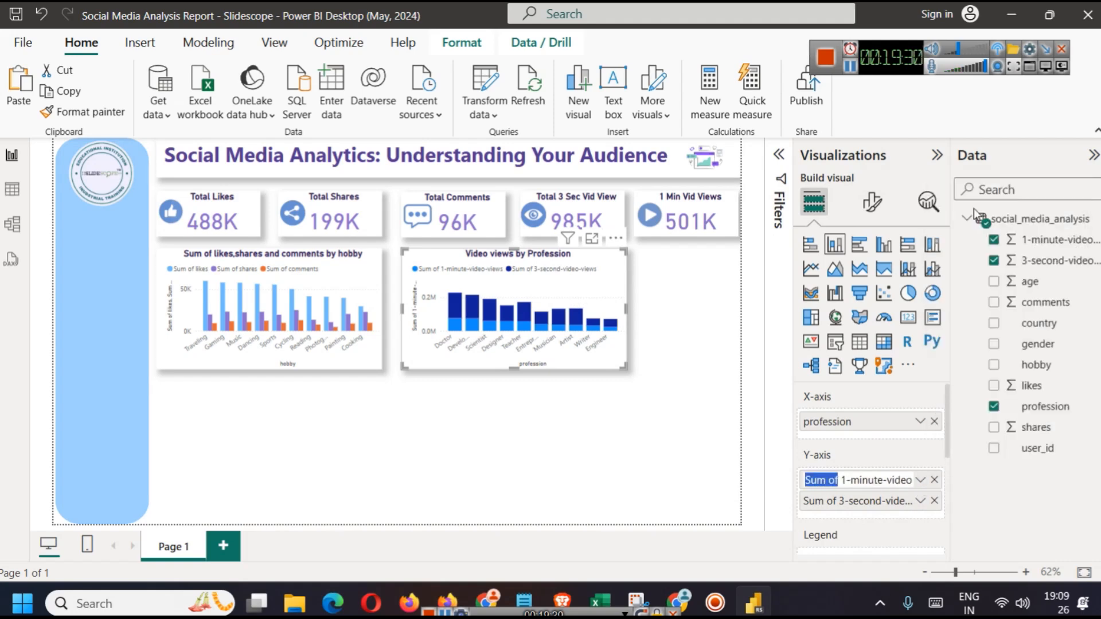
key(BackSpace)
text(Total)
key(Return)
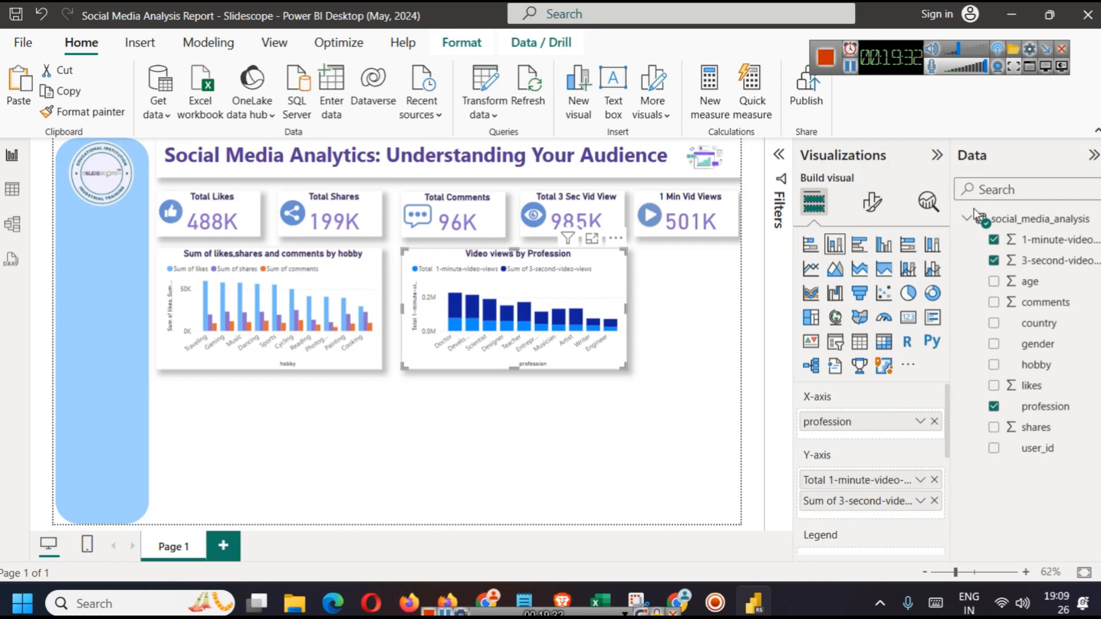
Rename the second Y-axis value of the profession chart to "Total 3-second-video-views" for this visual
click(920, 501)
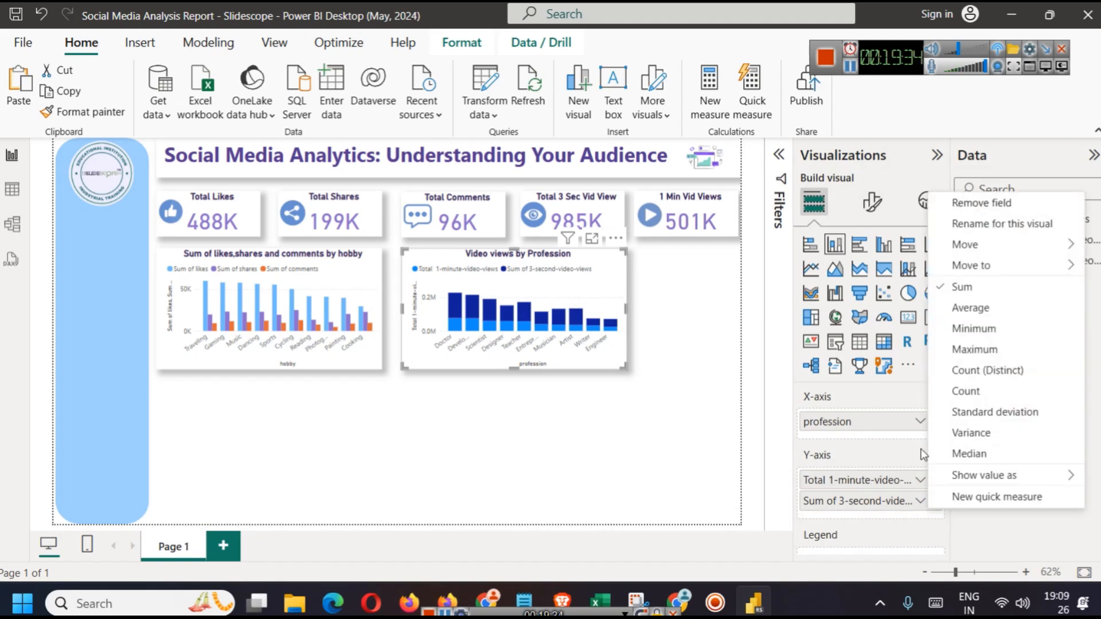
click(990, 225)
key(Home)
key(shift+Right)
key(shift+Right)
key(shift+Right)
key(shift+Right)
key(shift+Right)
key(shift+Right)
text(T)
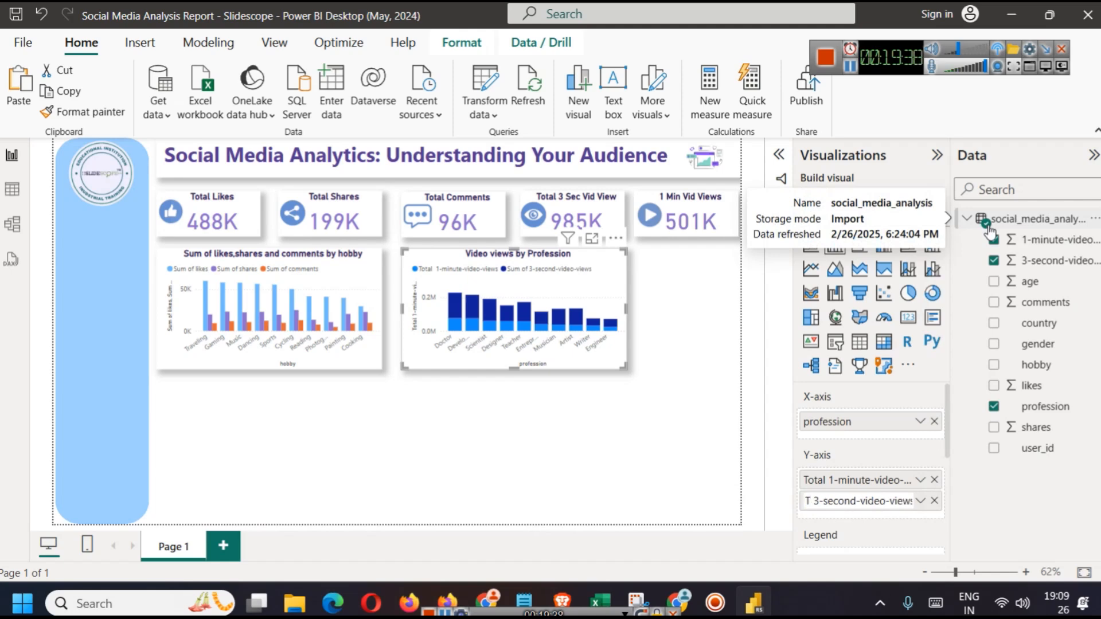
text(otal)
key(Return)
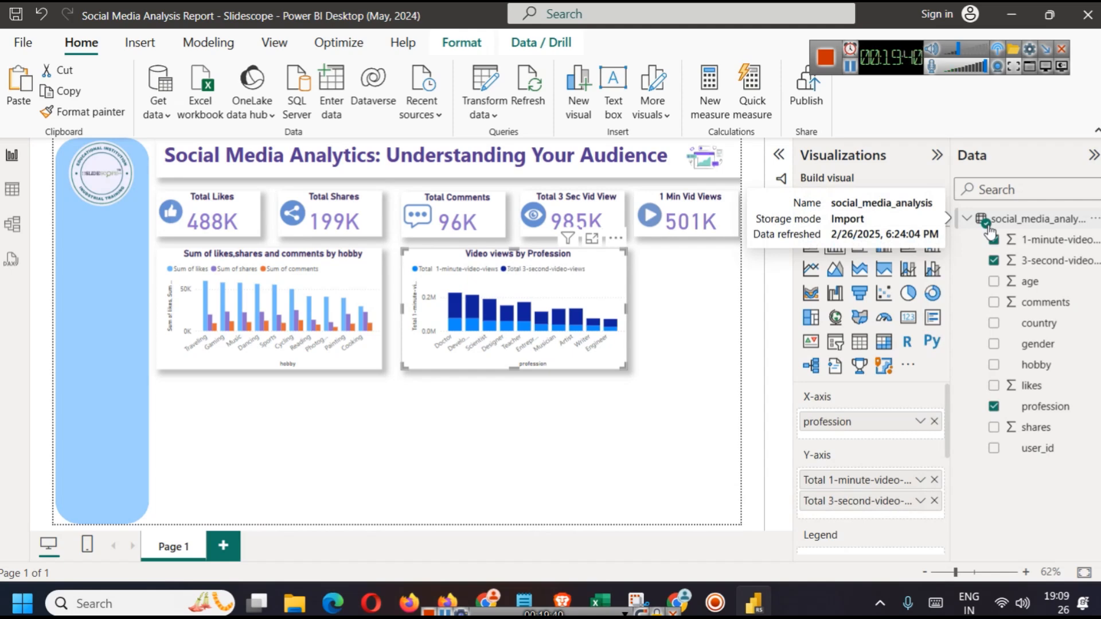
click(724, 398)
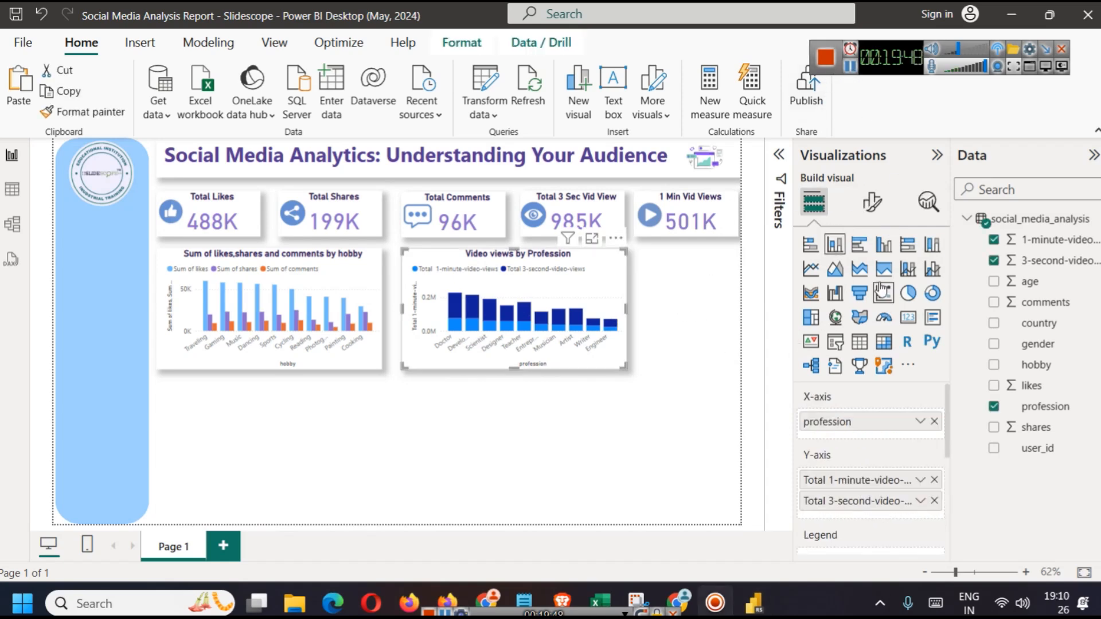
Open the column colour choices for the Total 1-minute-video-views series of the profession chart
click(872, 202)
scroll(846, 383, down, 3)
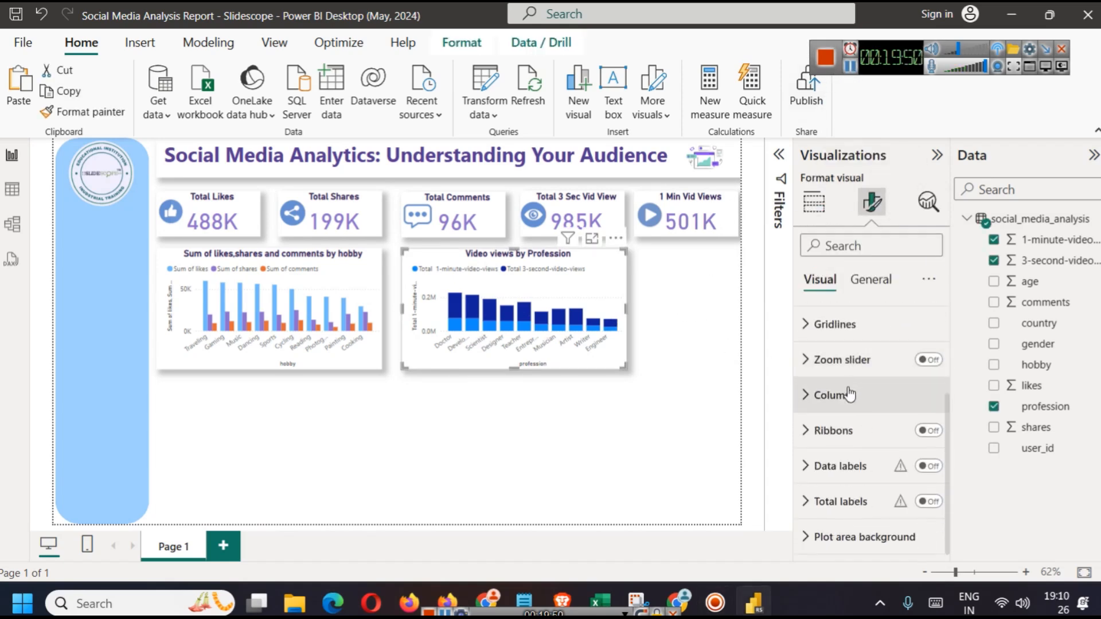
click(850, 395)
scroll(874, 459, down, 3)
click(861, 310)
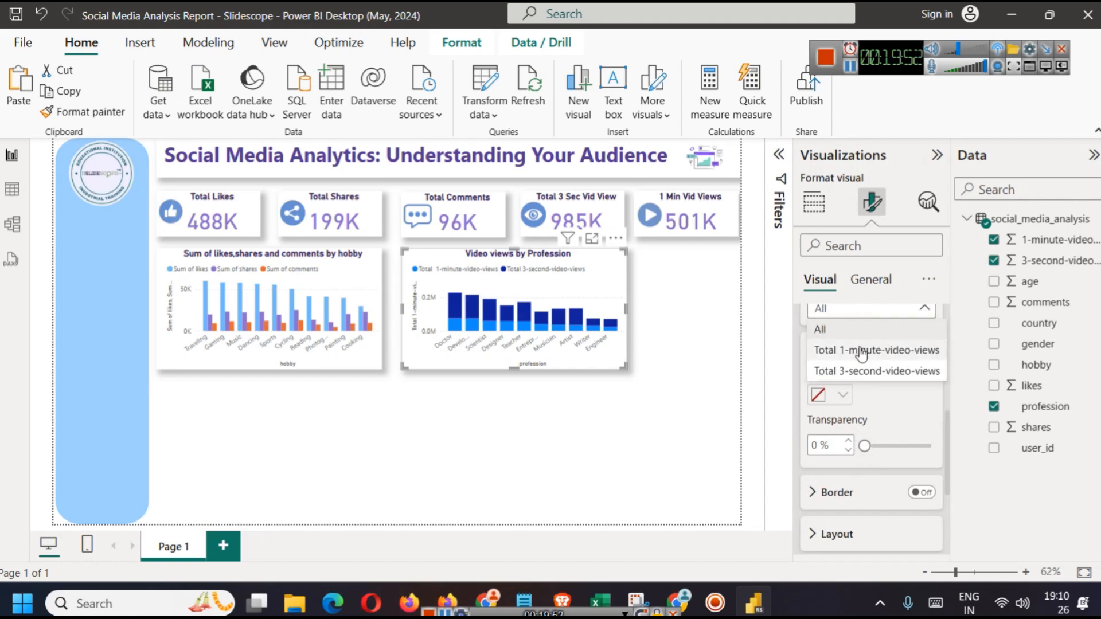
click(863, 351)
click(844, 397)
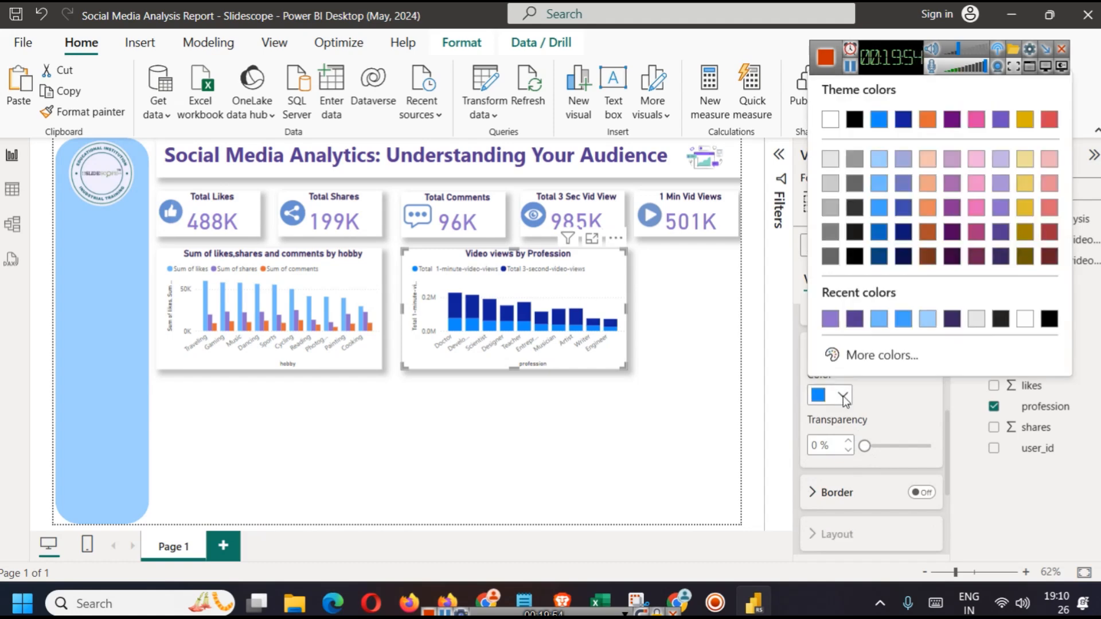
Recolor the Video views by Profession columns: light blue for Total 1-minute-video-views and purple for Total 3-second-video-views
click(881, 213)
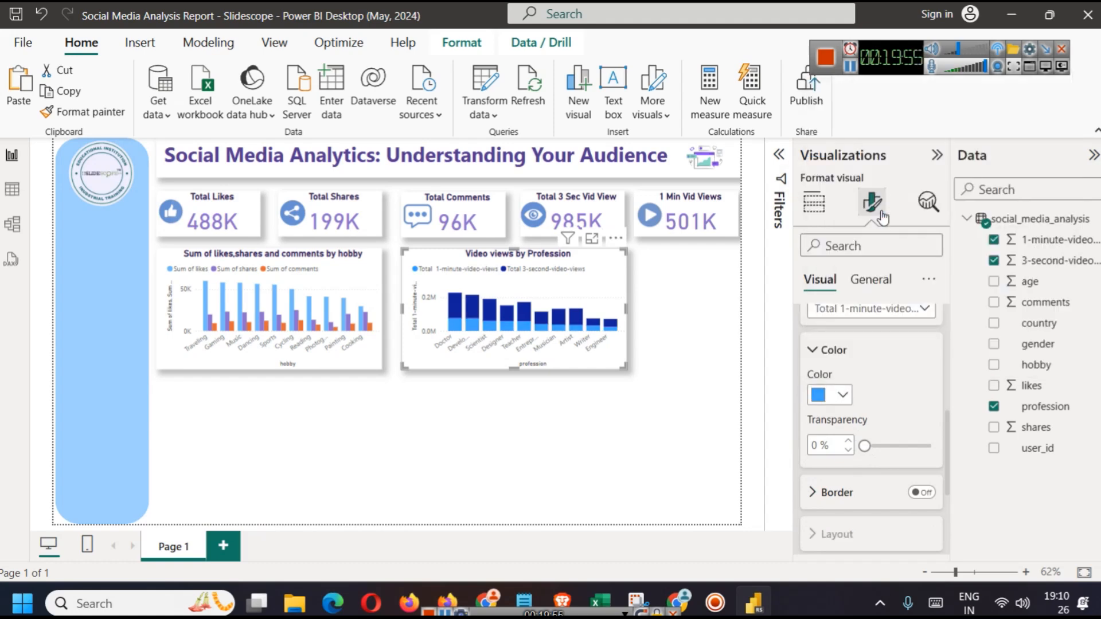
click(863, 313)
click(875, 370)
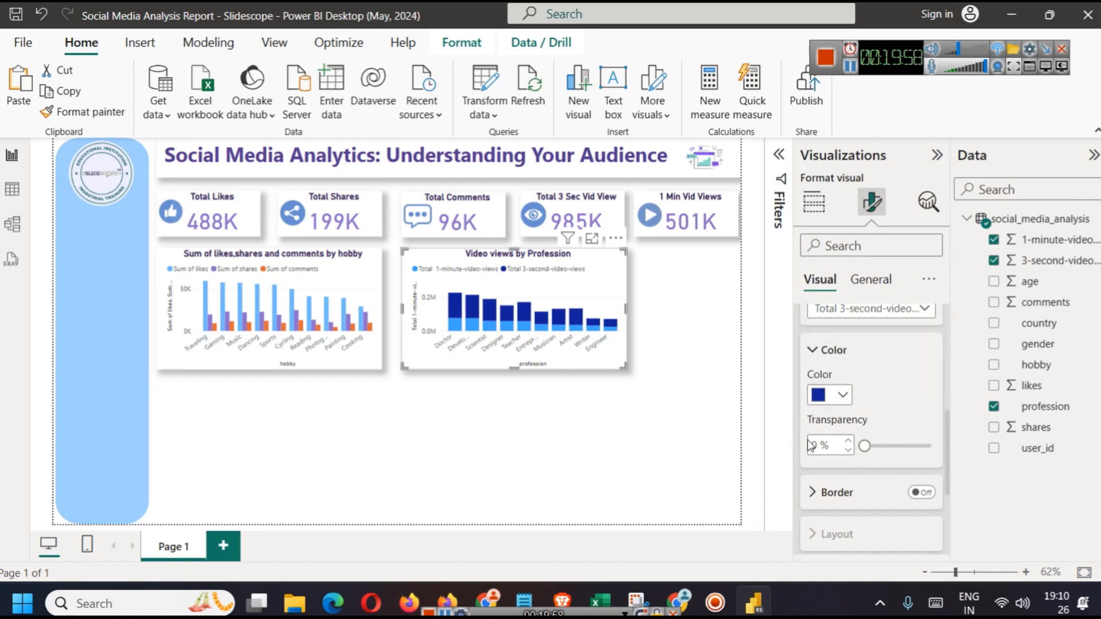
click(844, 397)
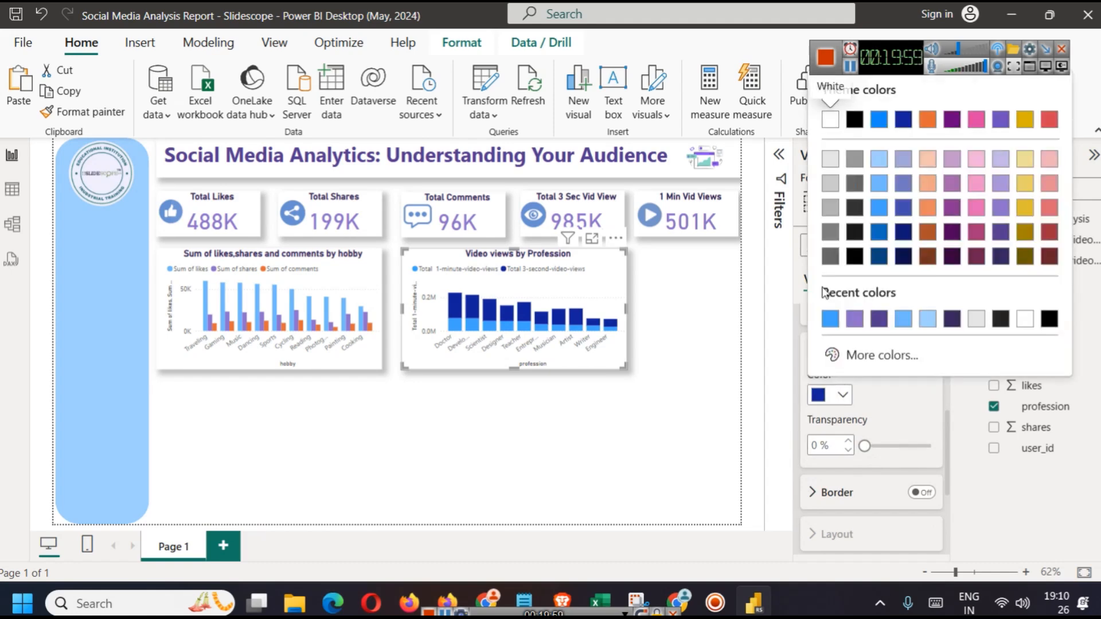
click(1004, 211)
click(666, 449)
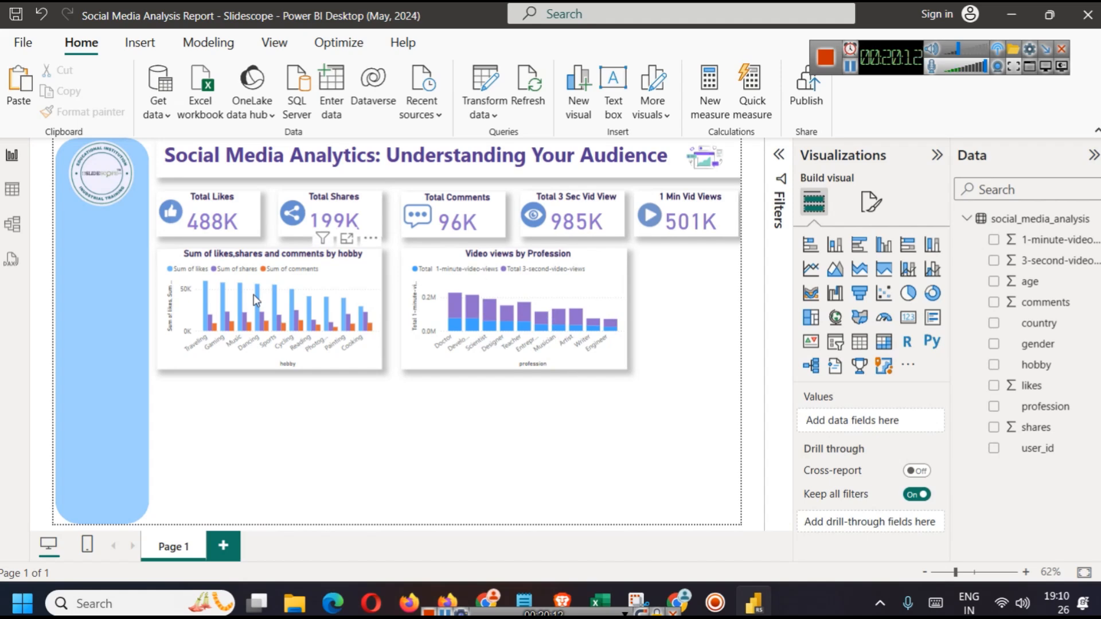
Convert the Video views by Profession chart to a line and stacked column chart, with likes on the line y-axis
mouse_move(261, 302)
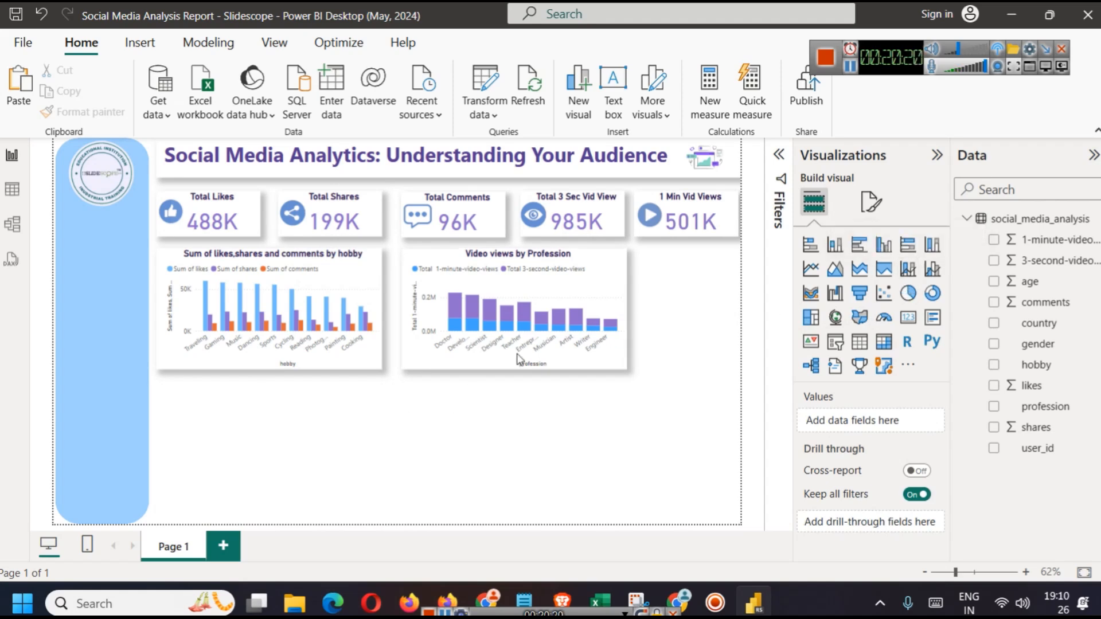
click(609, 291)
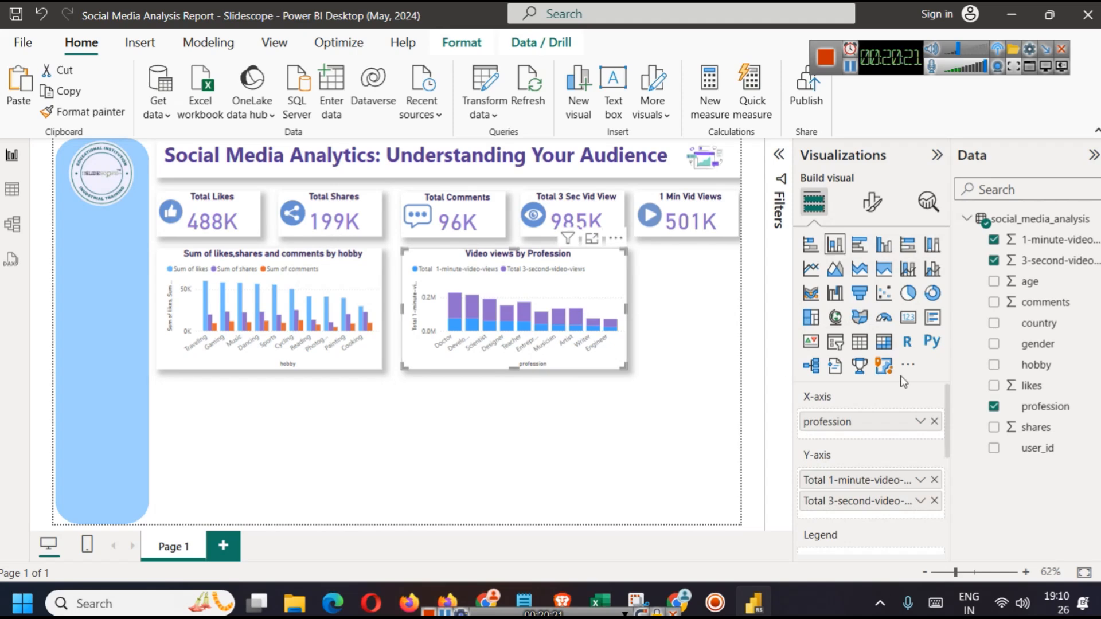
click(908, 268)
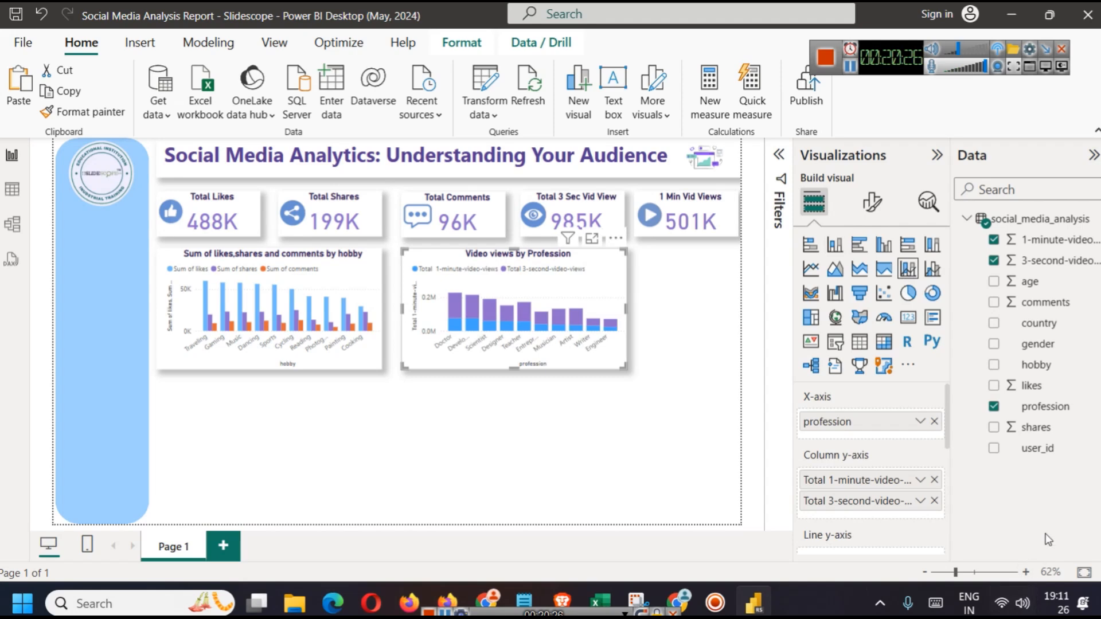
scroll(946, 413, down, 2)
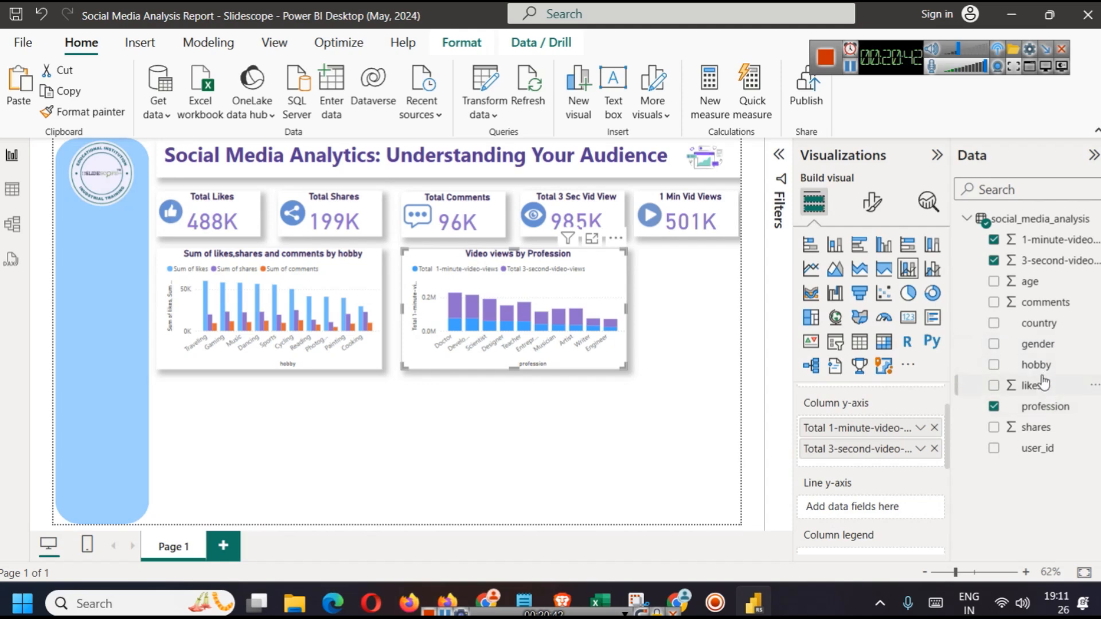
drag(1043, 383, 914, 507)
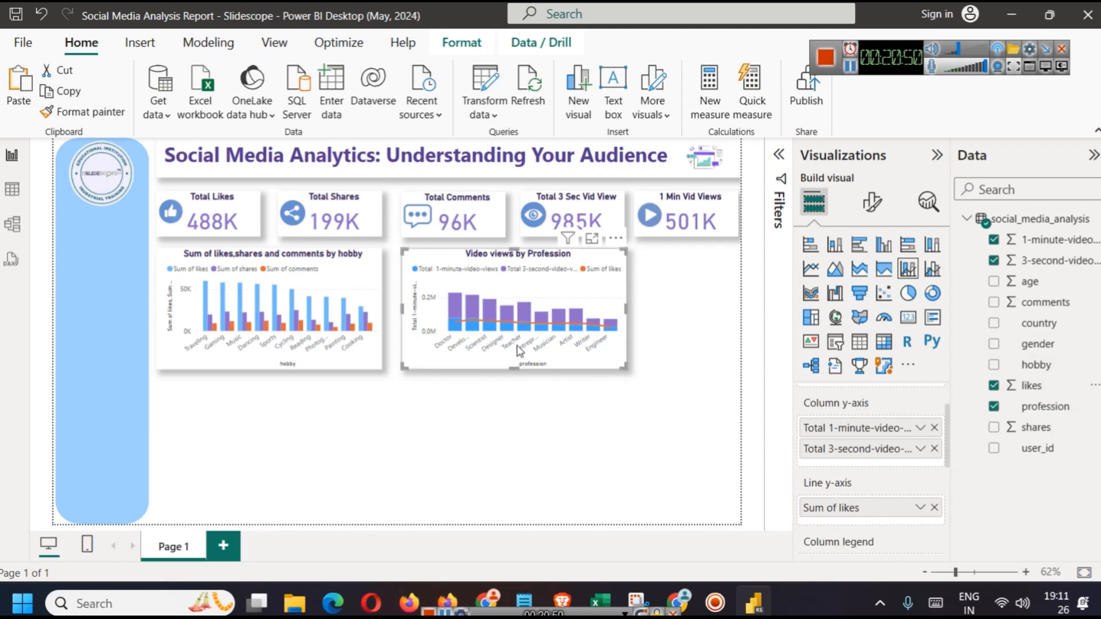
click(584, 394)
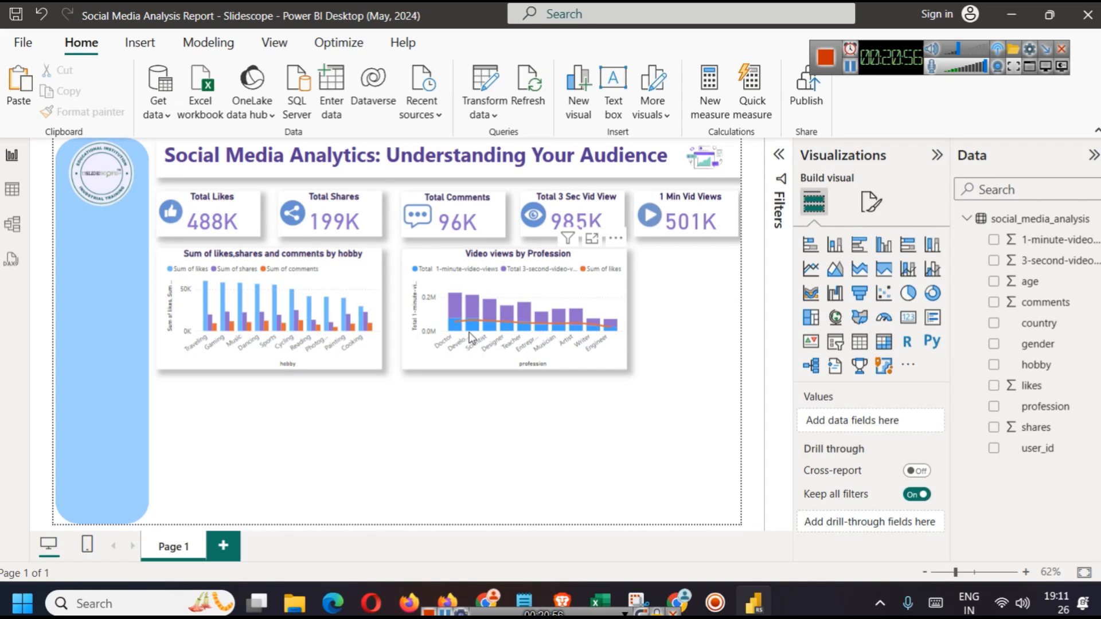
mouse_move(459, 326)
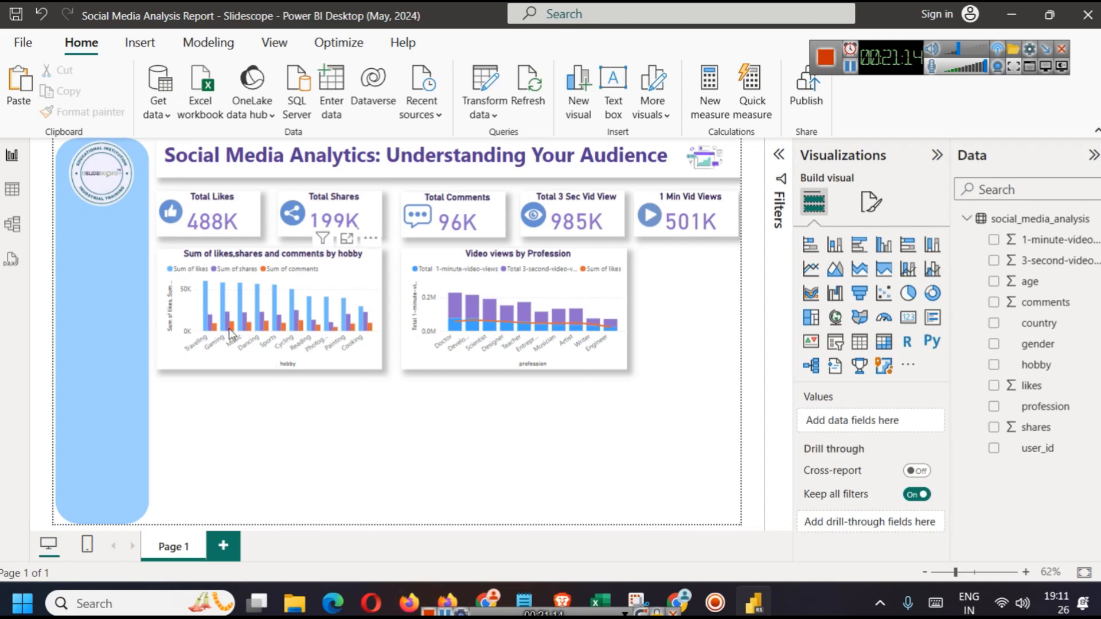
mouse_move(231, 324)
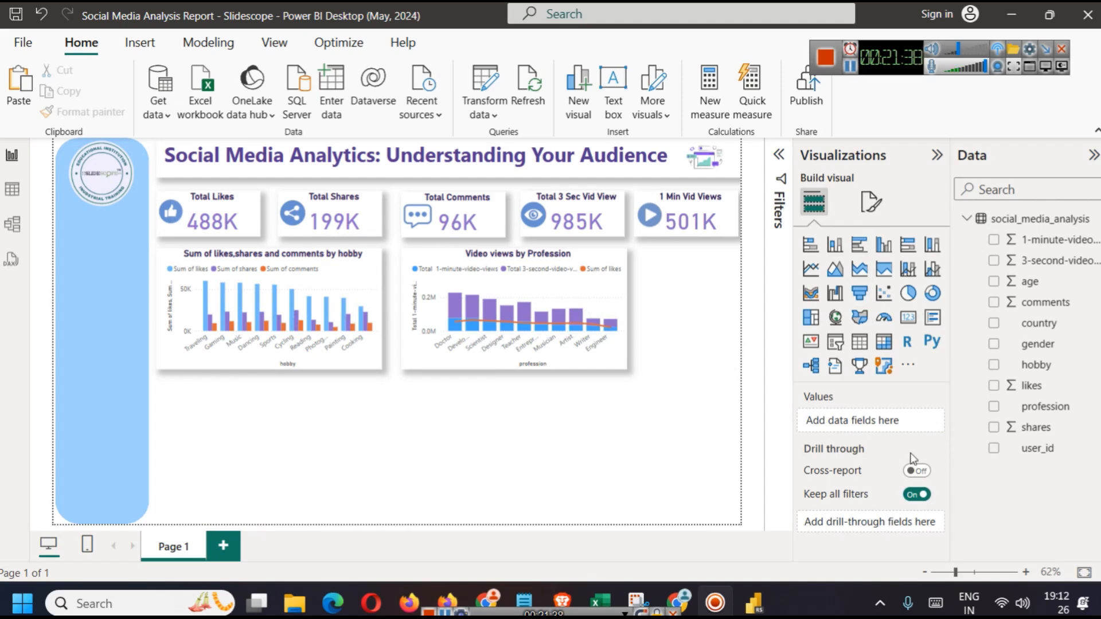
Insert a donut chart and fit it into the space beside the Video views by Profession chart, matching its height
click(414, 330)
click(629, 429)
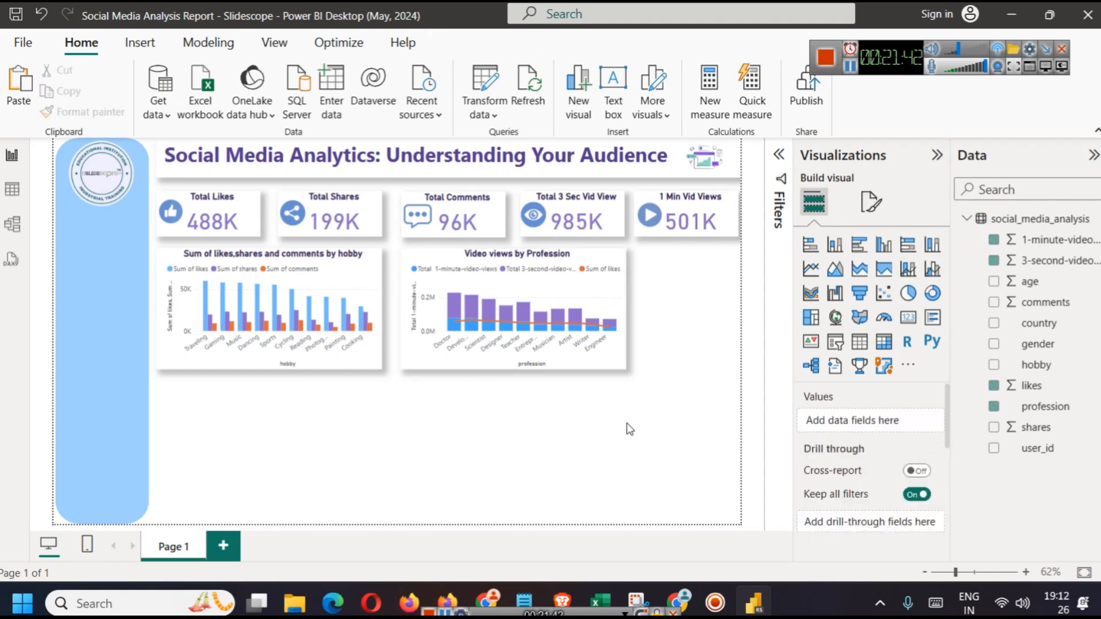
click(933, 293)
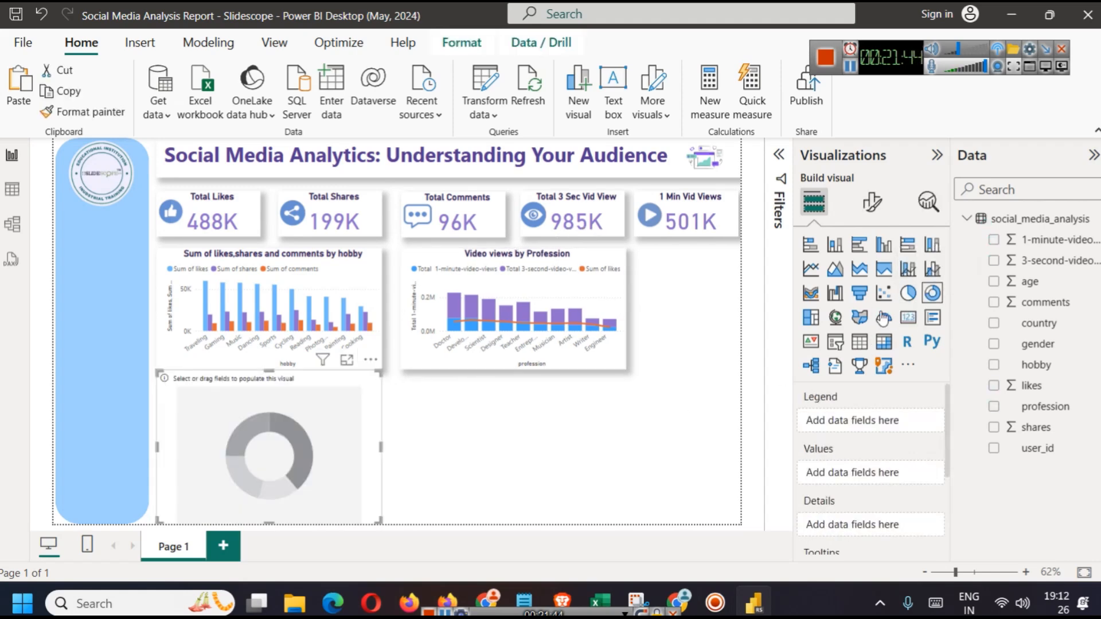
drag(306, 439, 721, 313)
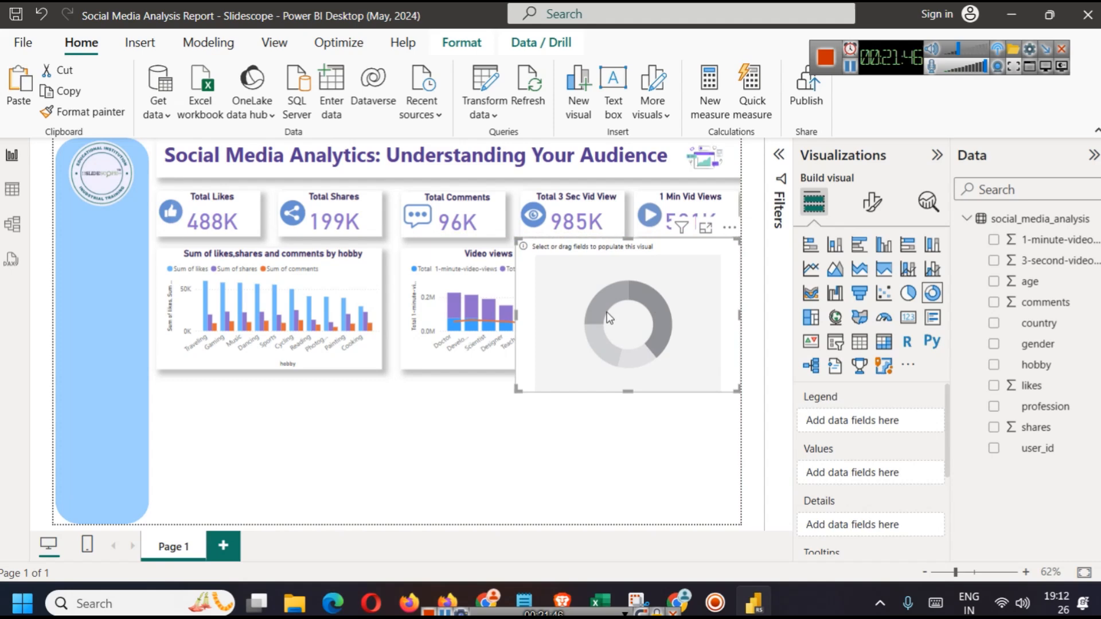
drag(516, 309, 633, 325)
drag(692, 277, 693, 288)
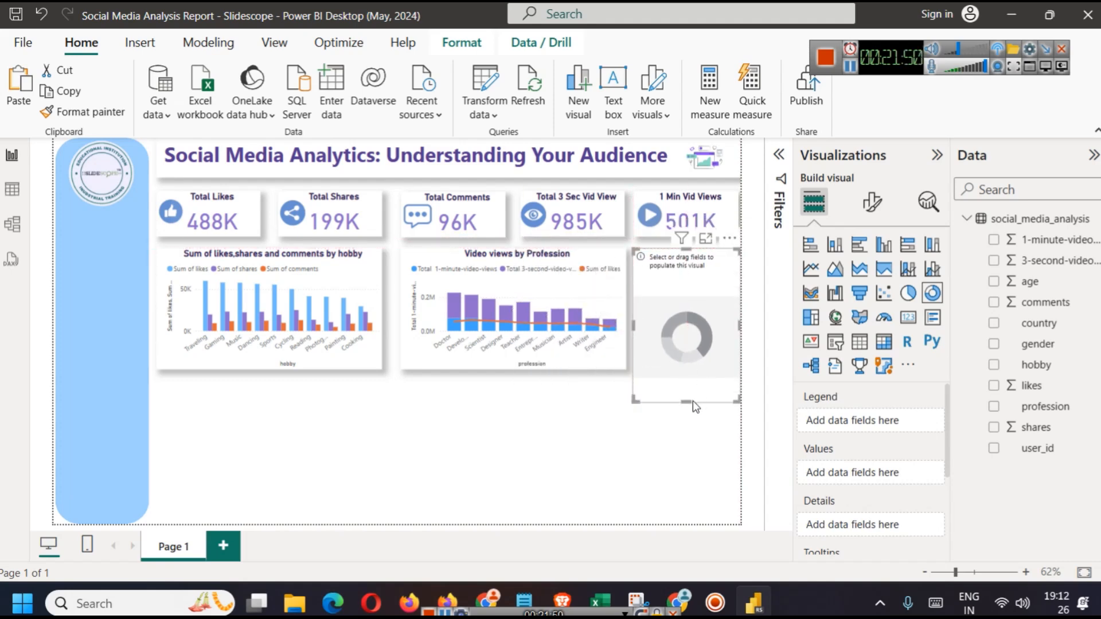
drag(689, 404, 690, 376)
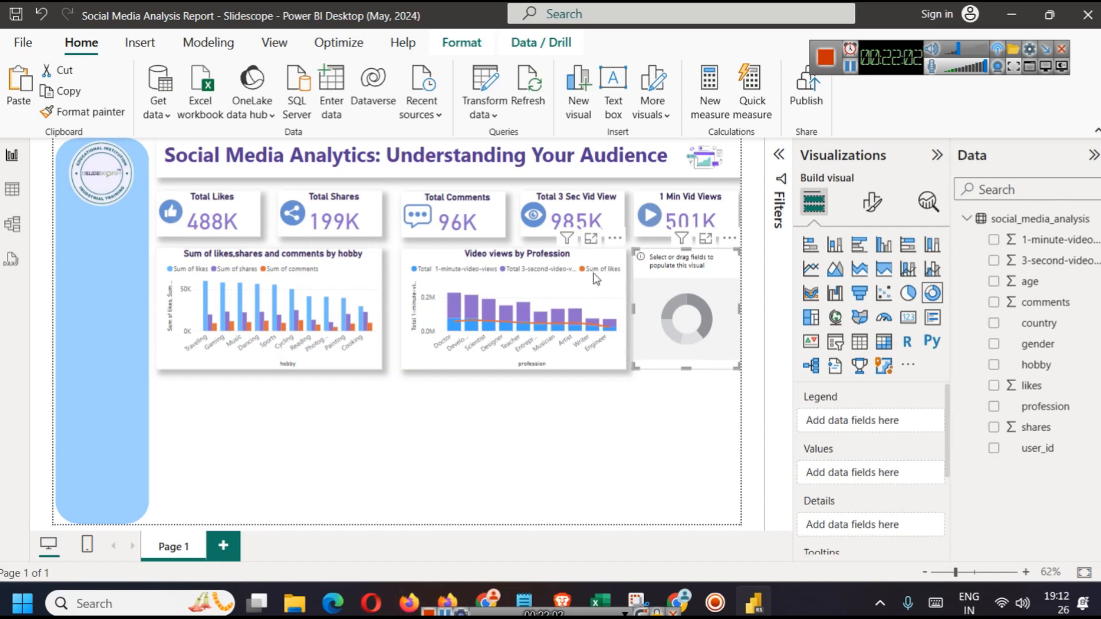
click(543, 275)
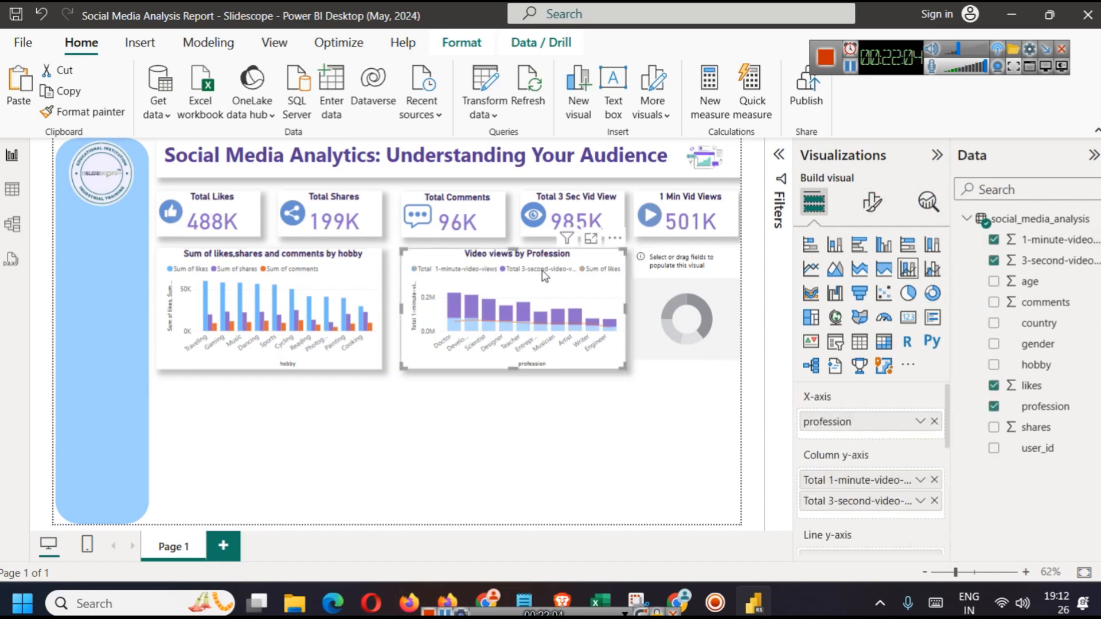
click(609, 307)
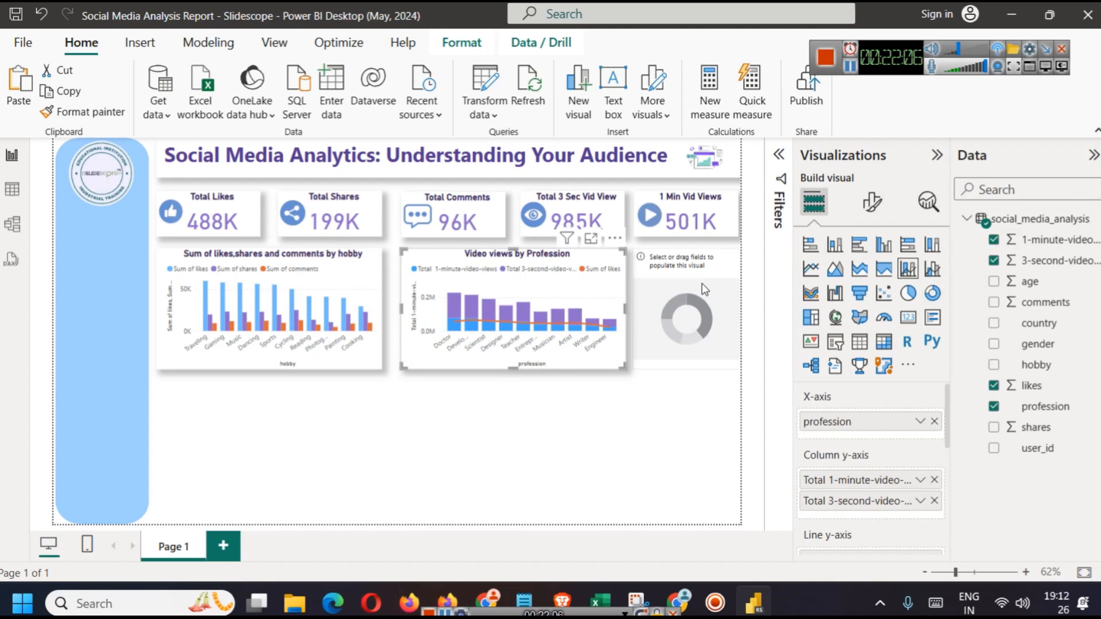
click(871, 202)
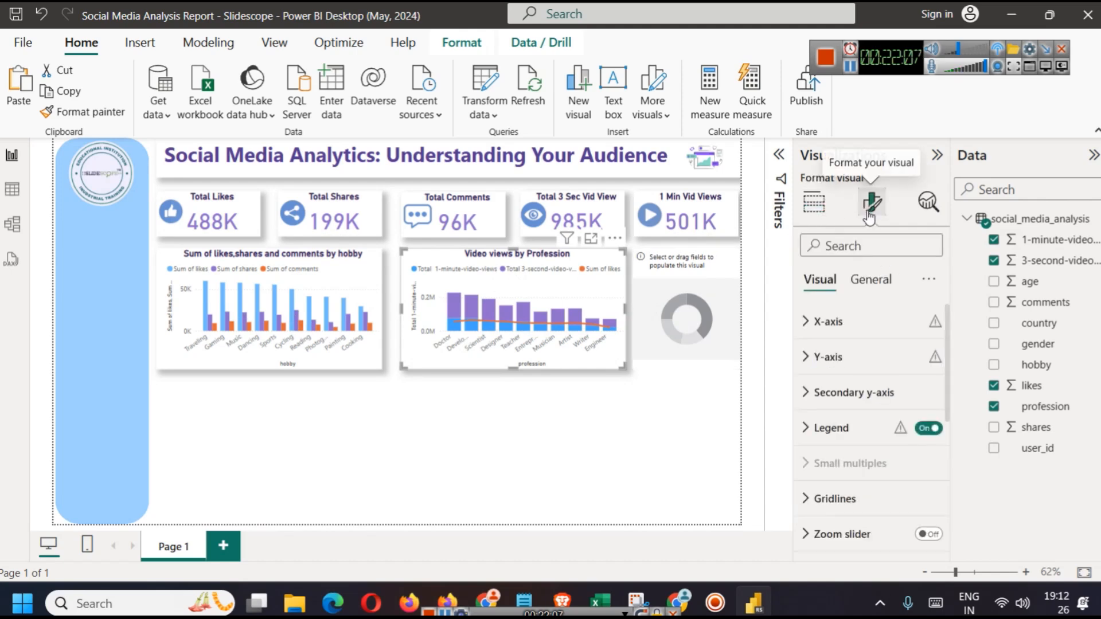
click(924, 432)
click(925, 432)
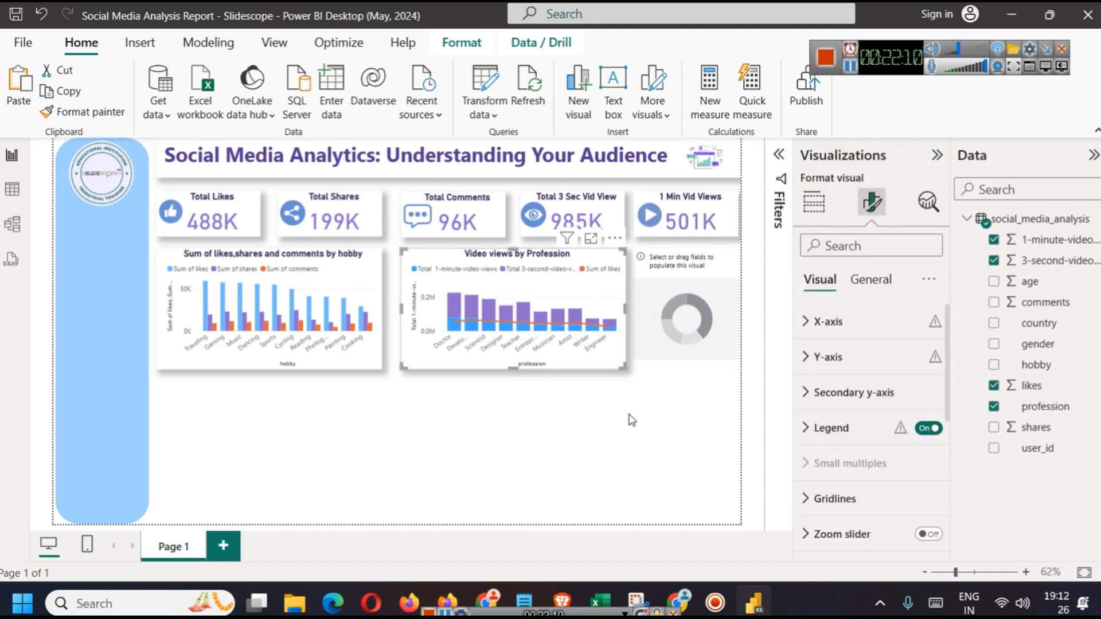
Populate the empty donut chart with gender as the legend and likes as the values
click(663, 329)
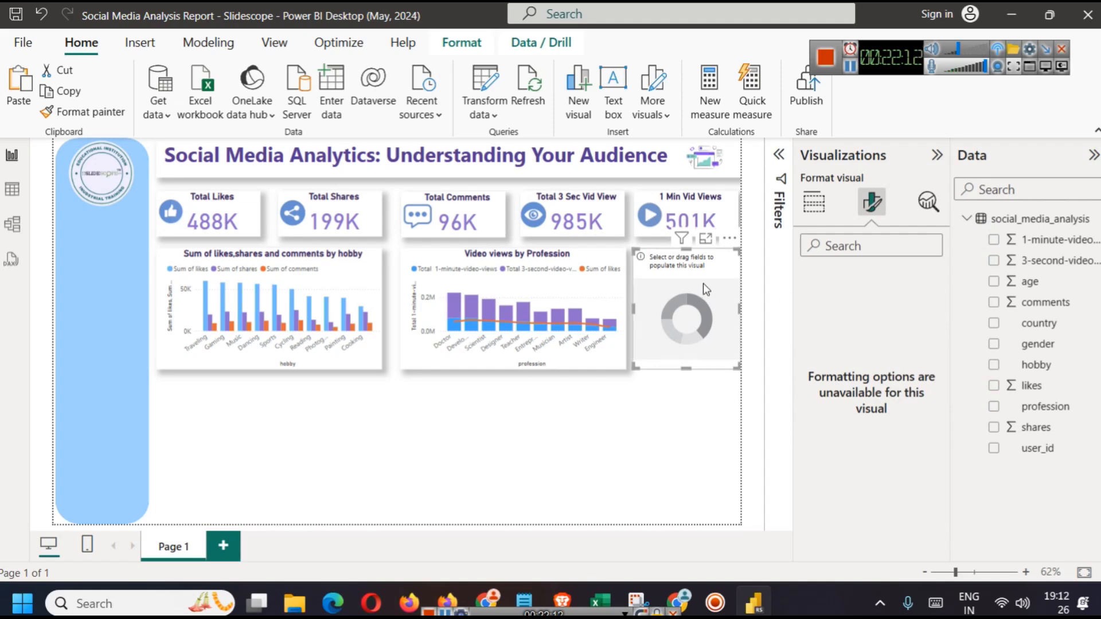
click(814, 202)
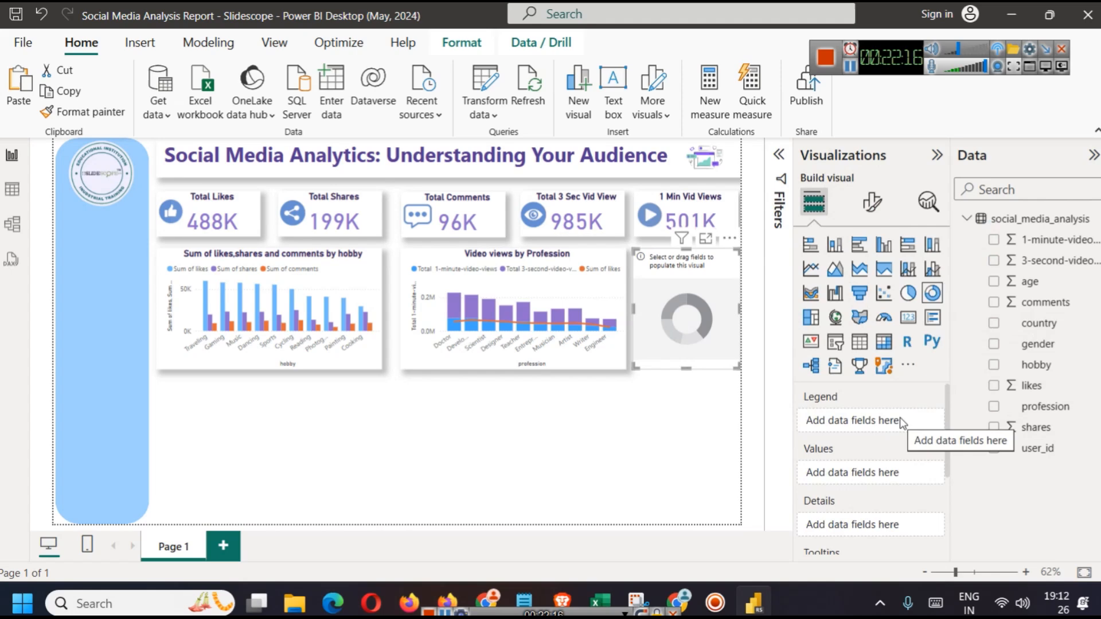
drag(1024, 347, 889, 420)
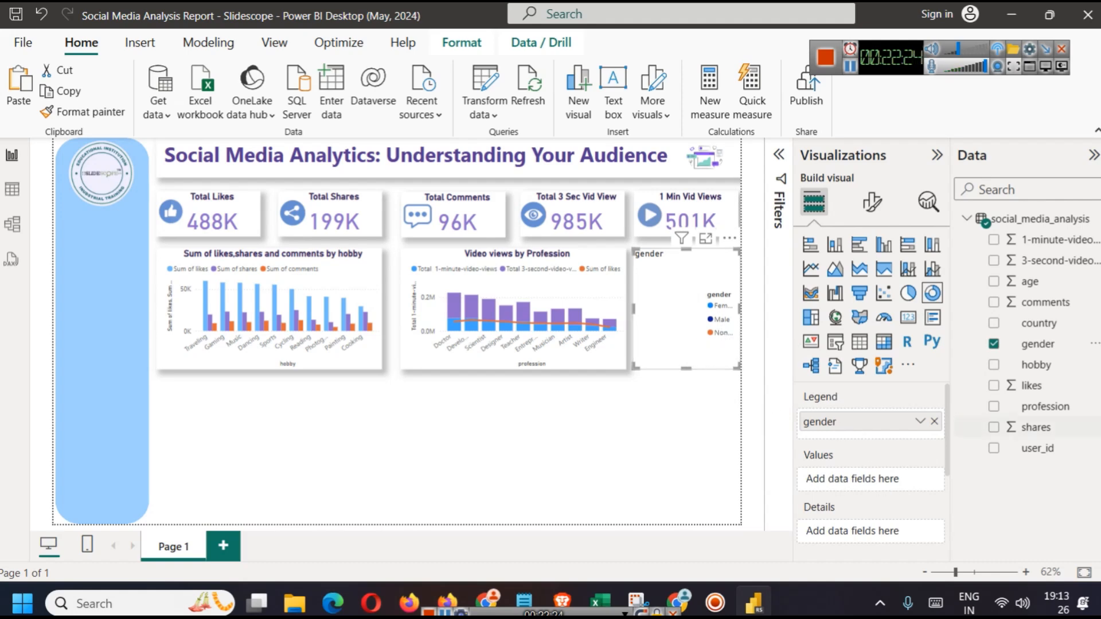
drag(1062, 390, 899, 484)
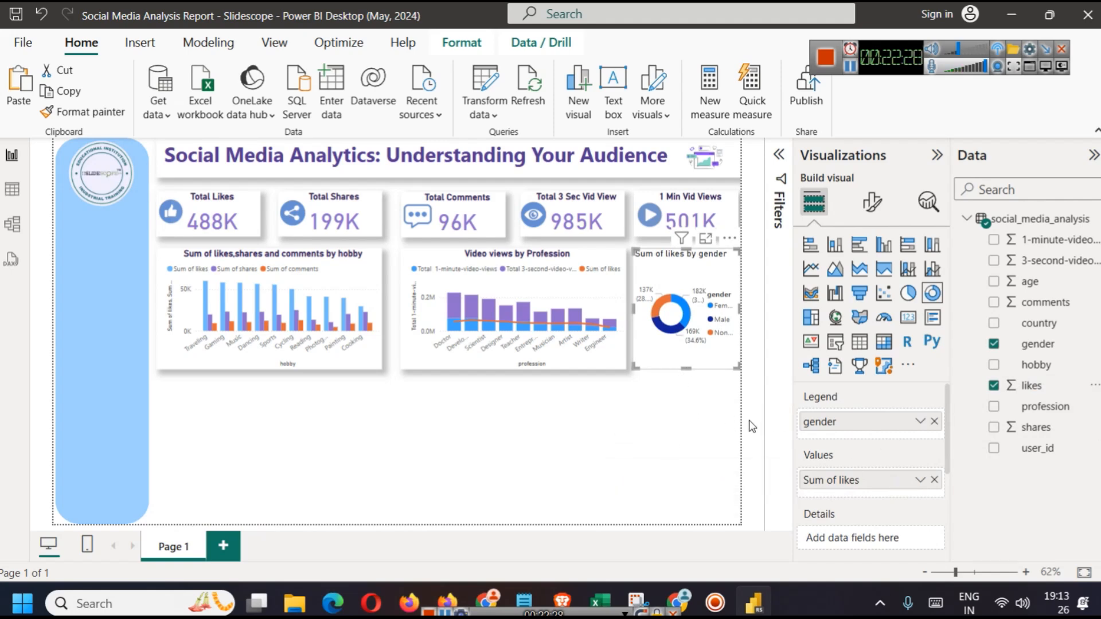
Copy the formatting of the Video views by Profession chart onto the donut chart
click(591, 267)
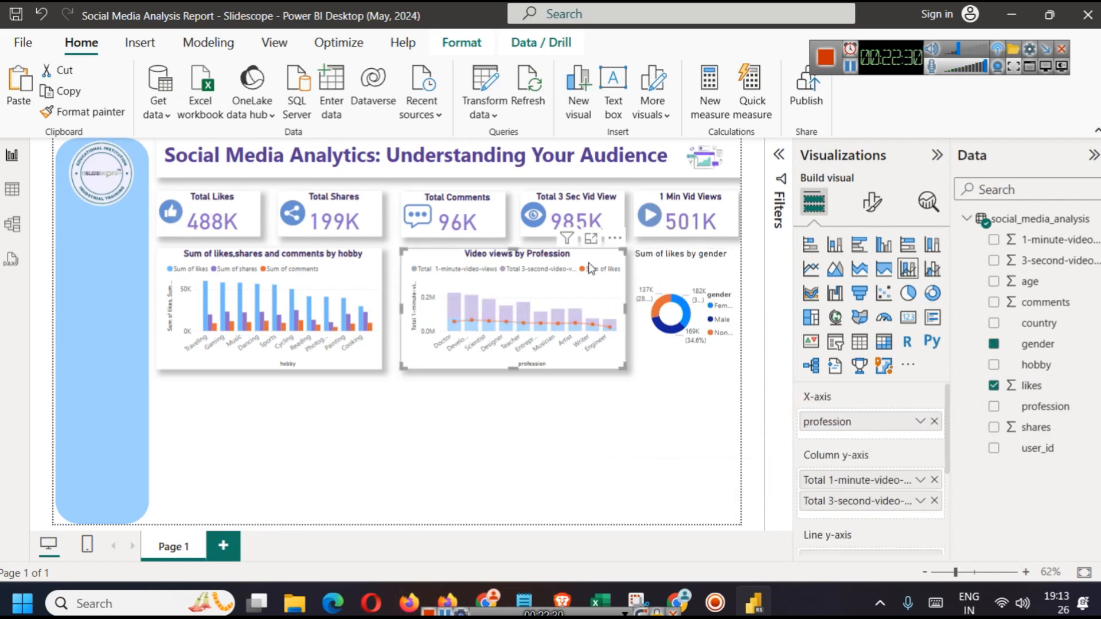
click(588, 264)
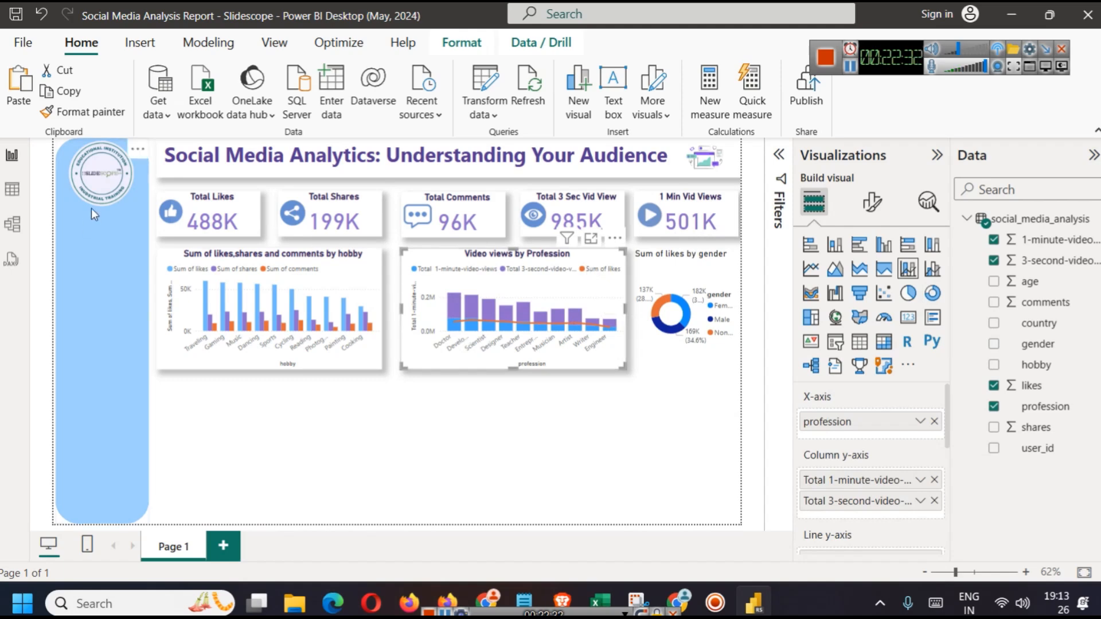
click(82, 112)
click(659, 252)
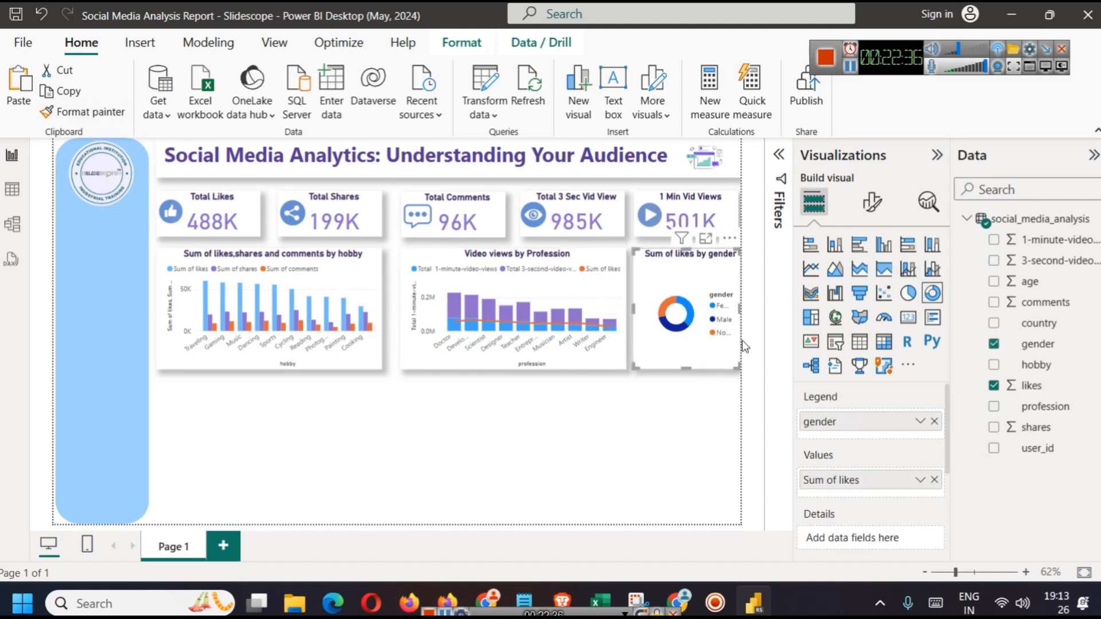
Set the donut chart's legend position to Bottom center
click(872, 202)
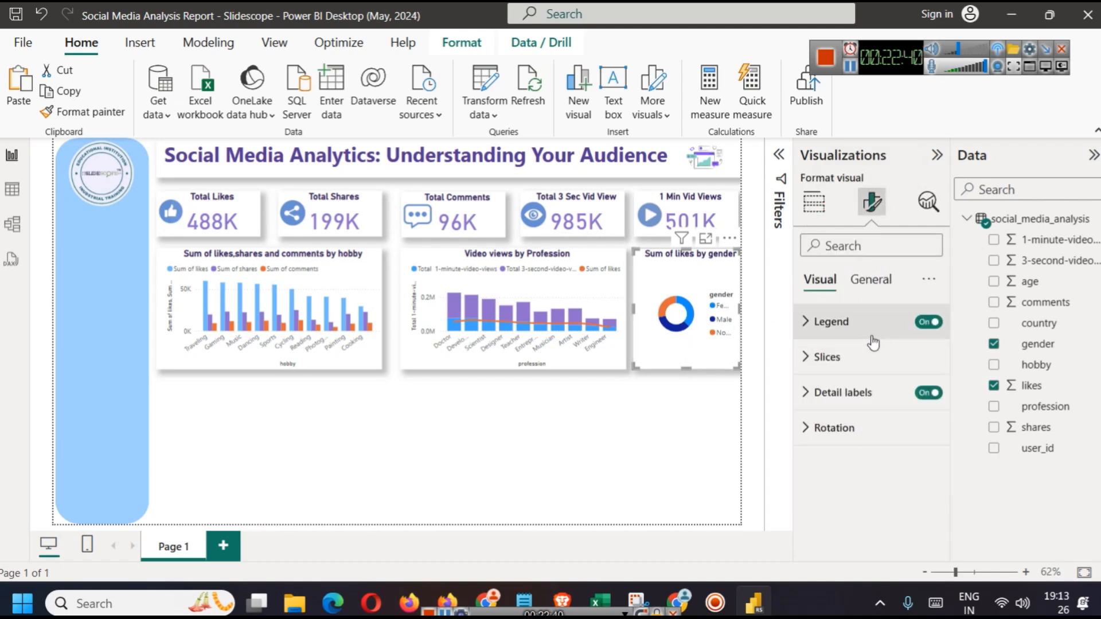
click(836, 335)
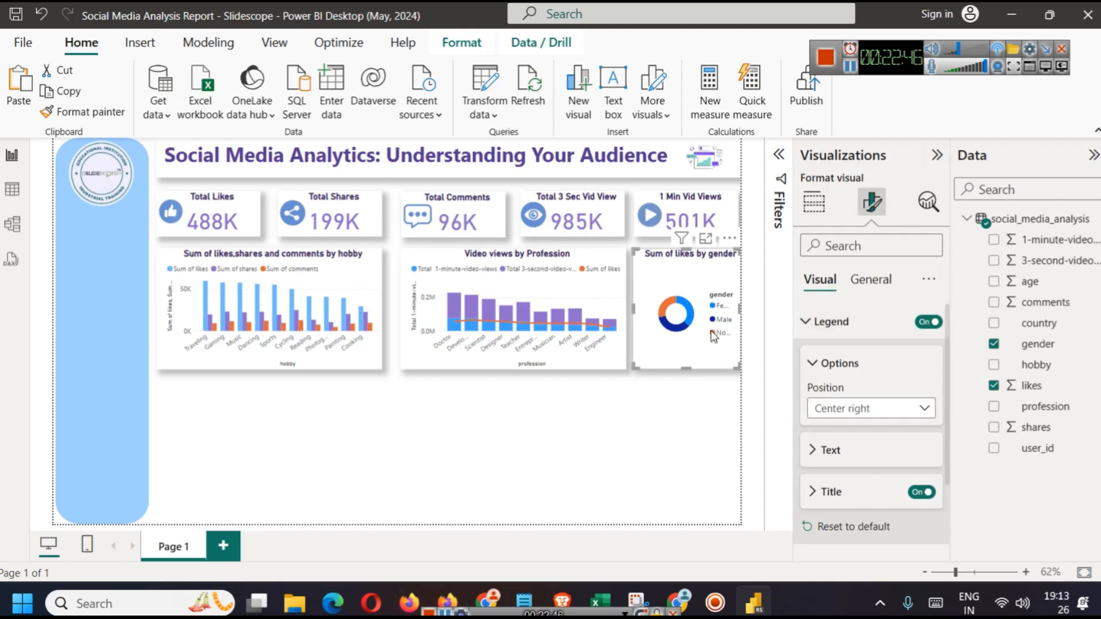
scroll(885, 413, down, 2)
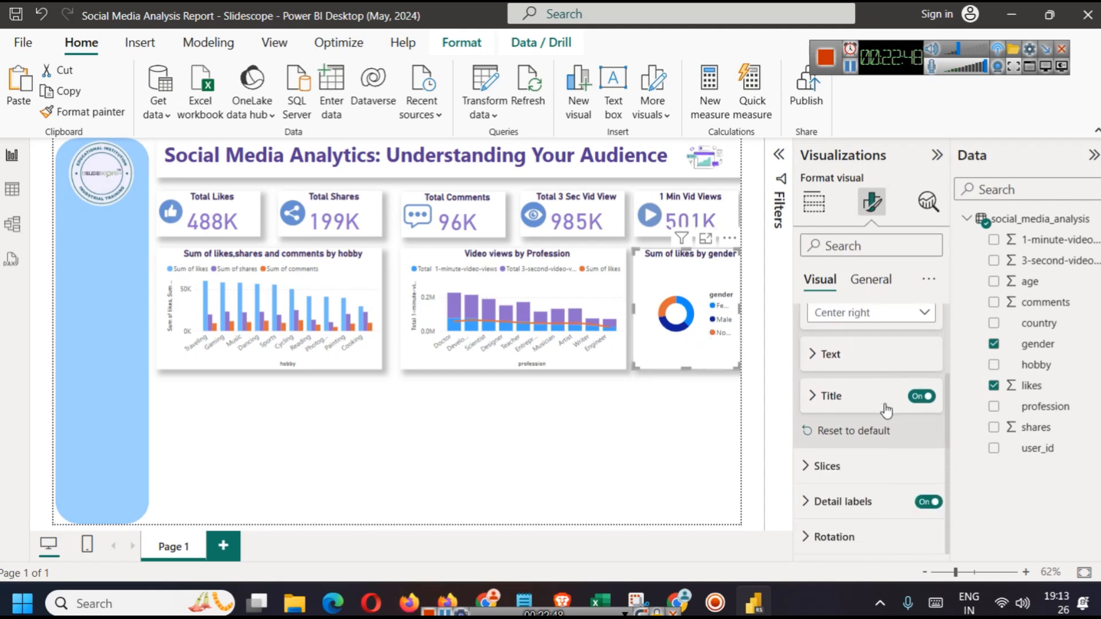
scroll(863, 410, up, 2)
scroll(858, 411, down, 2)
scroll(865, 396, up, 2)
click(868, 399)
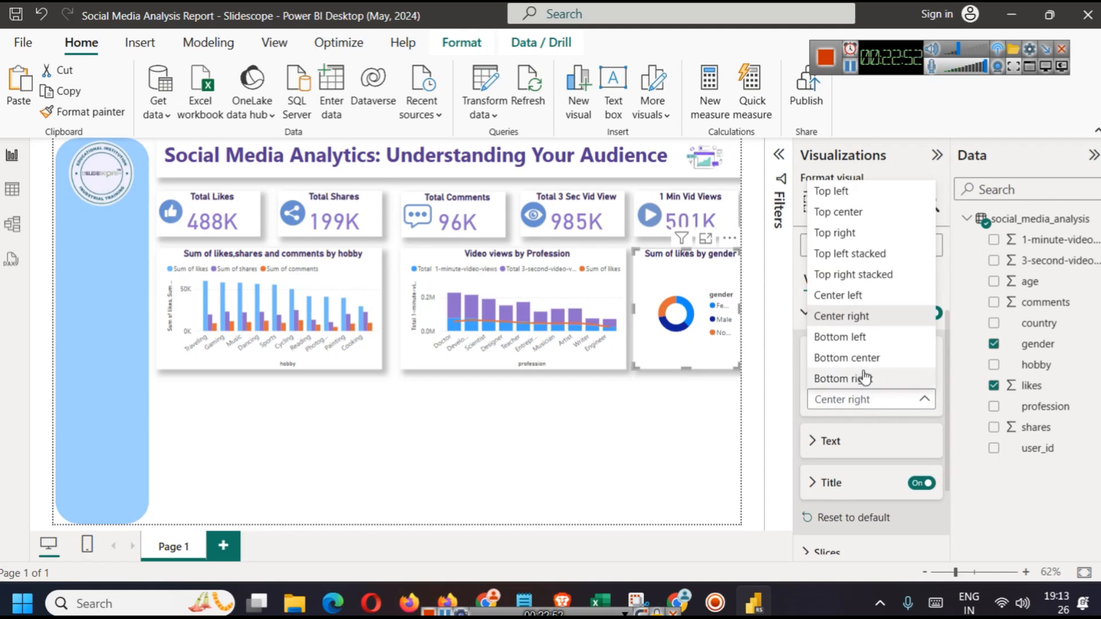
click(854, 358)
click(736, 359)
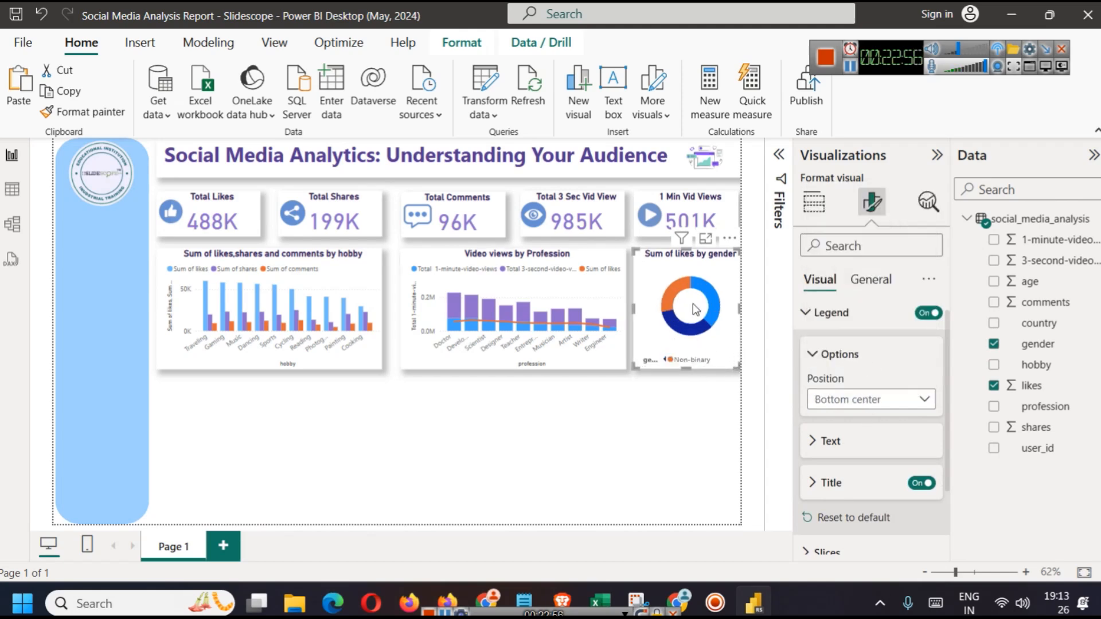
Try the Inside position for the donut chart's detail labels and return it to Outside
scroll(865, 384, up, 1)
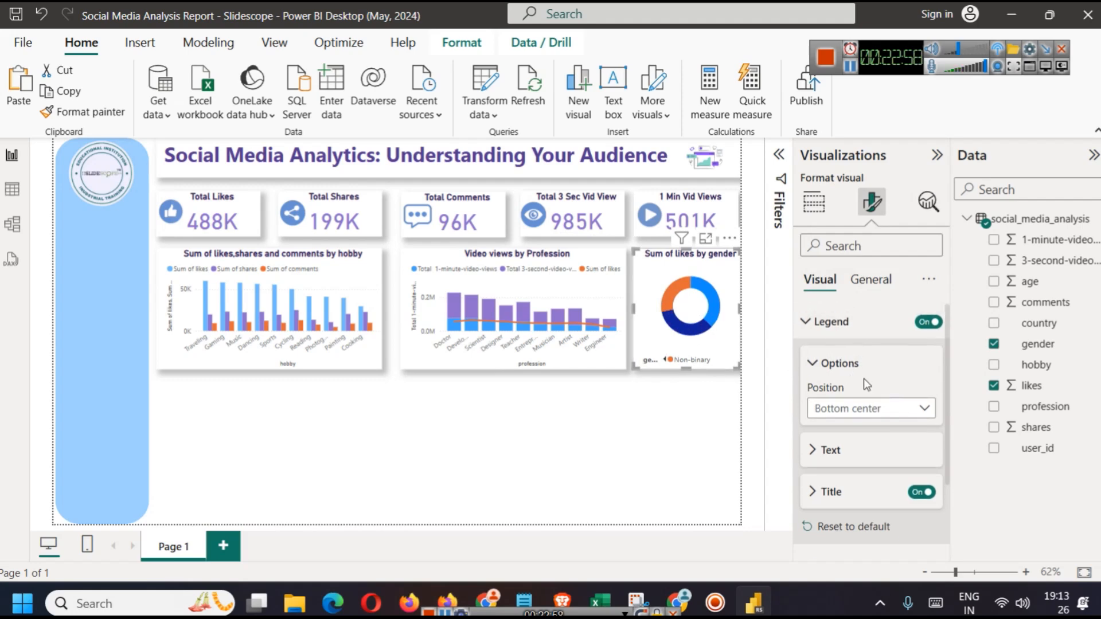
scroll(864, 379, down, 3)
click(877, 510)
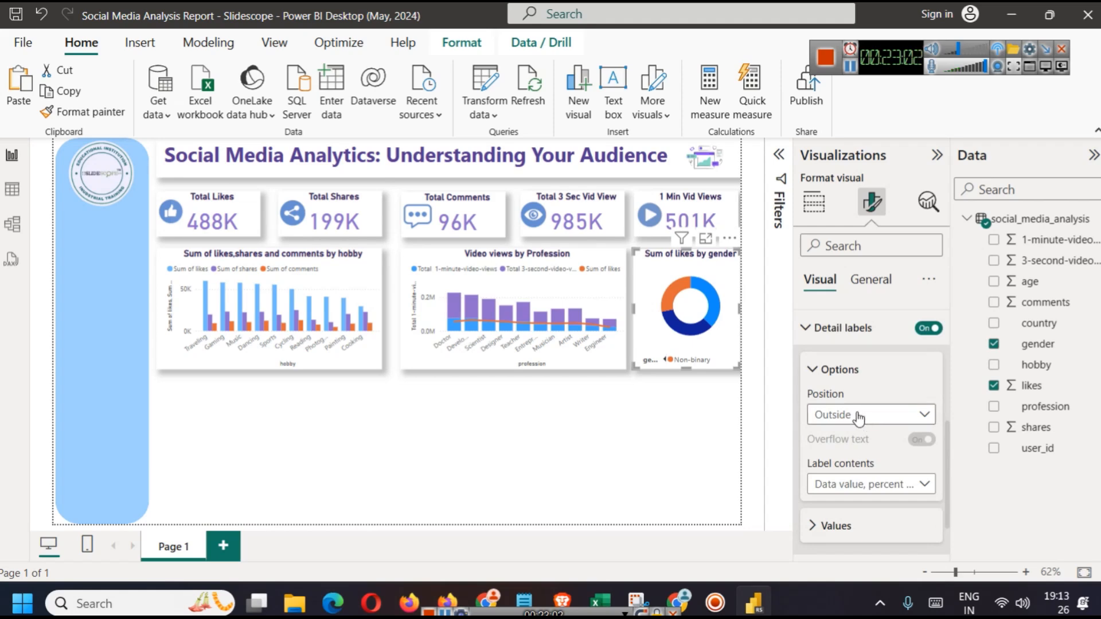
click(859, 418)
click(858, 459)
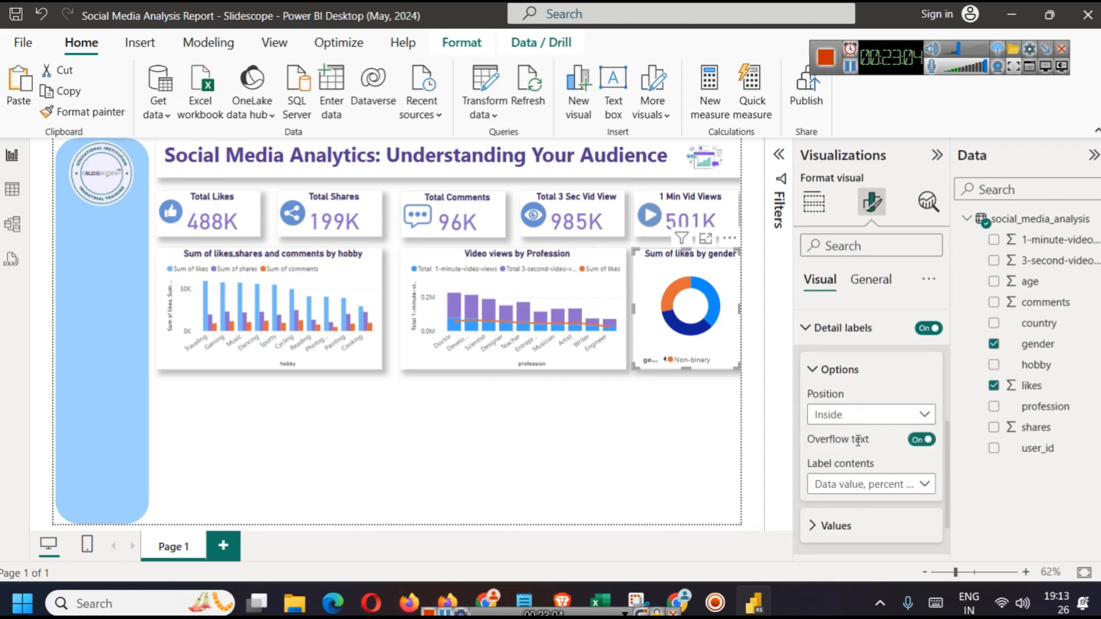
click(849, 417)
click(843, 435)
Set the font size of the donut chart's detail label values to 9
scroll(861, 456, down, 1)
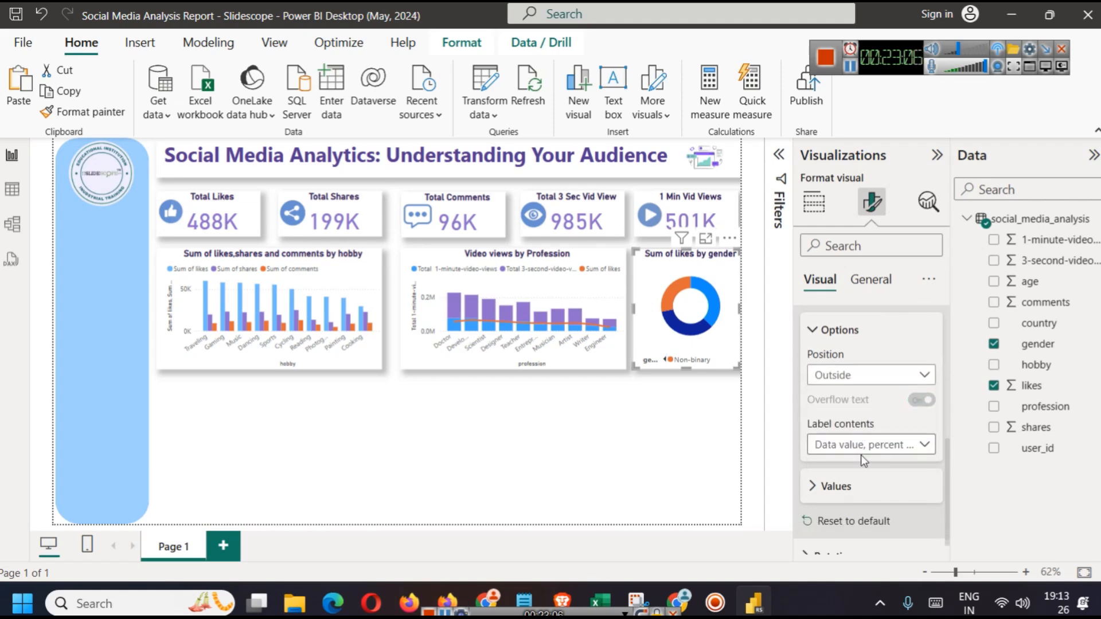
click(828, 467)
scroll(829, 468, down, 2)
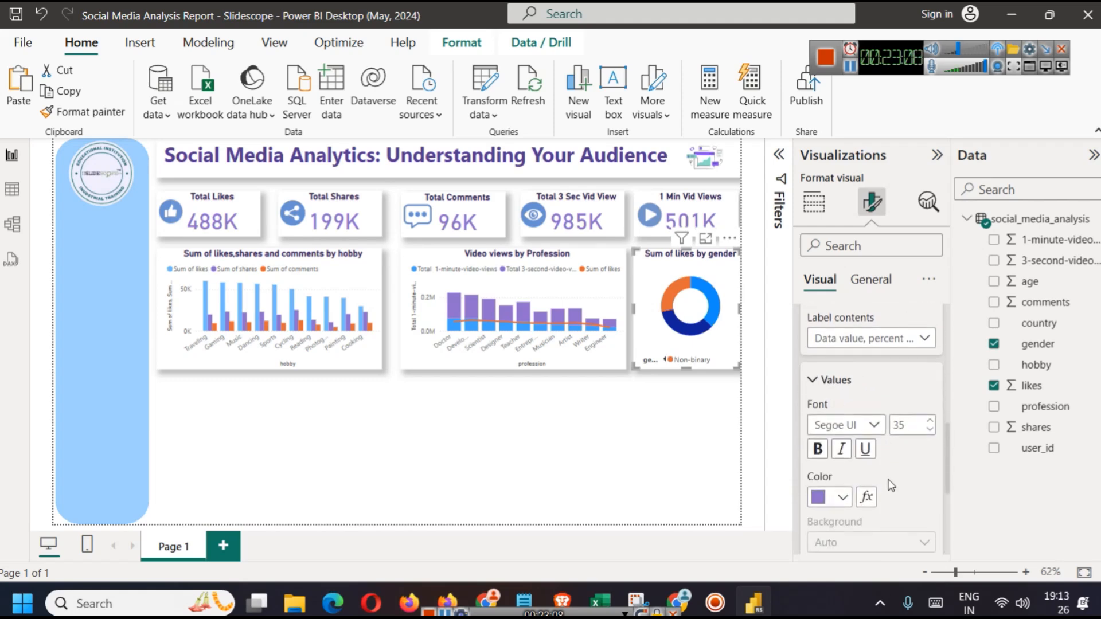
double_click(898, 426)
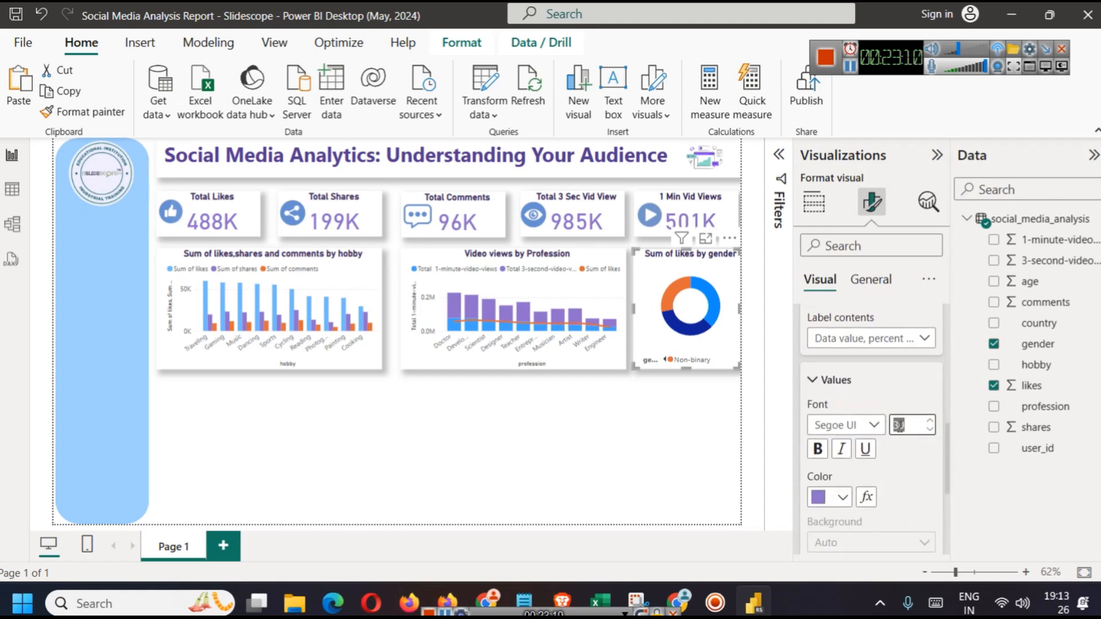
text(9)
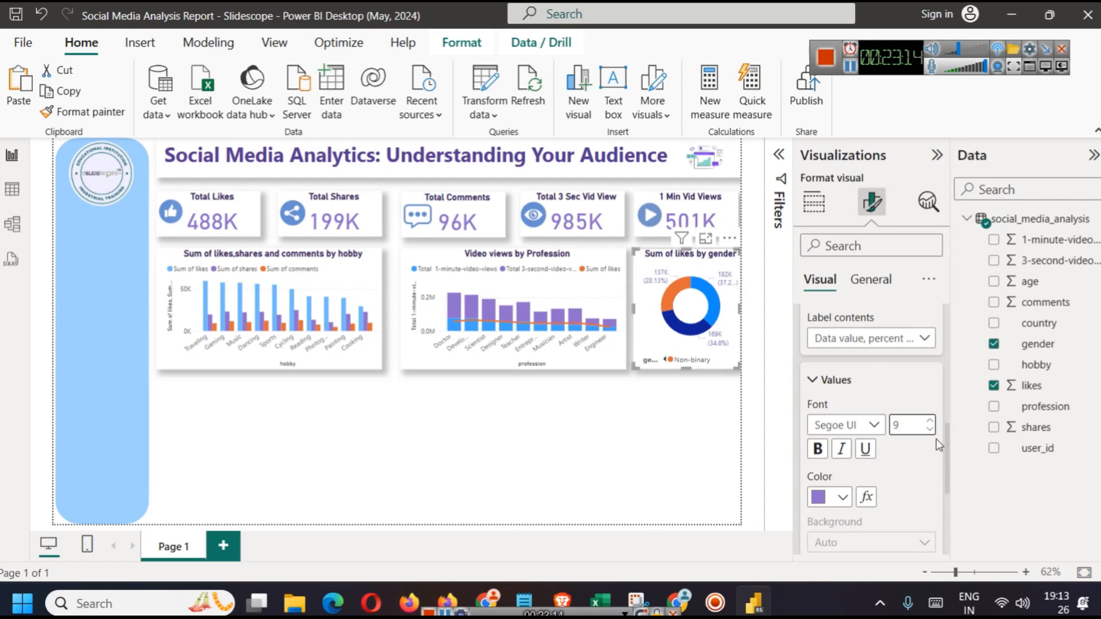
Set the donut chart's label contents to Category, percent of total
scroll(843, 510, up, 3)
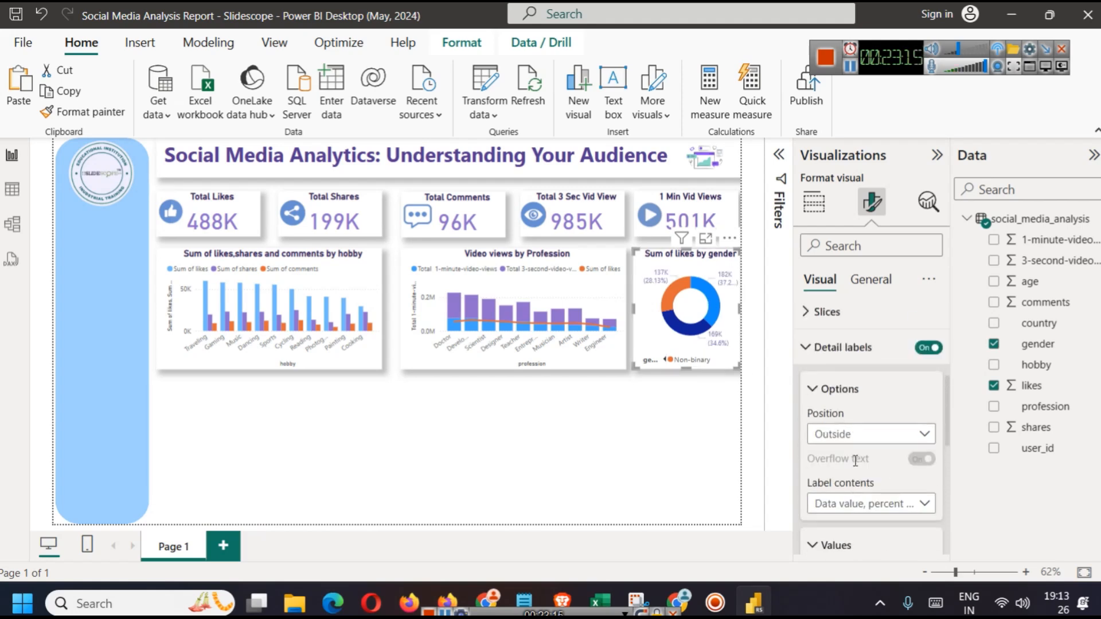
scroll(844, 442, down, 3)
click(844, 432)
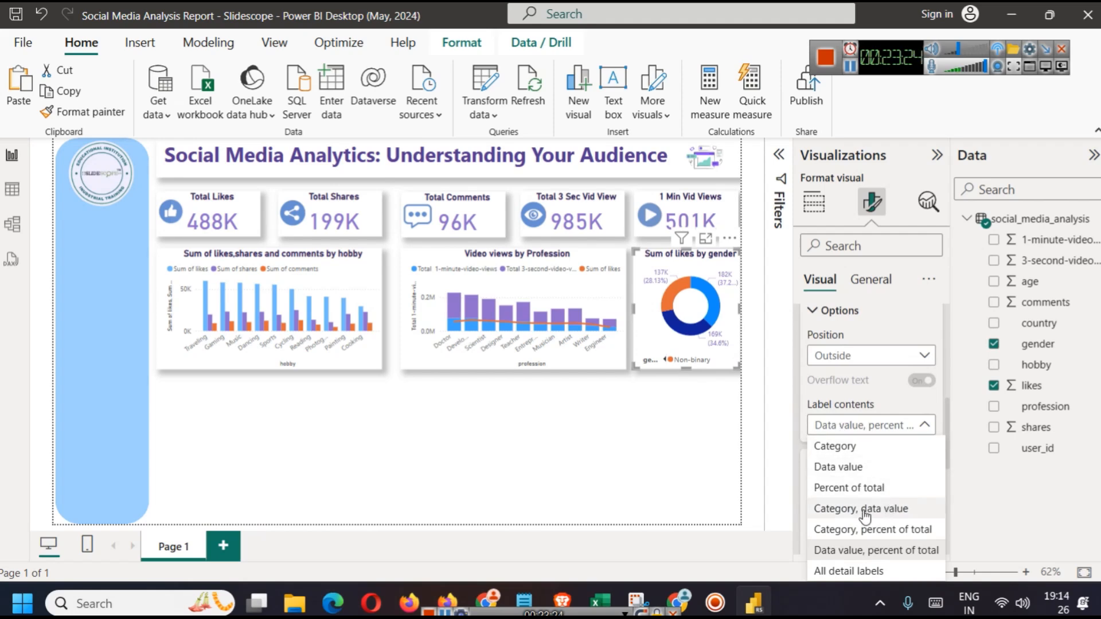
click(850, 529)
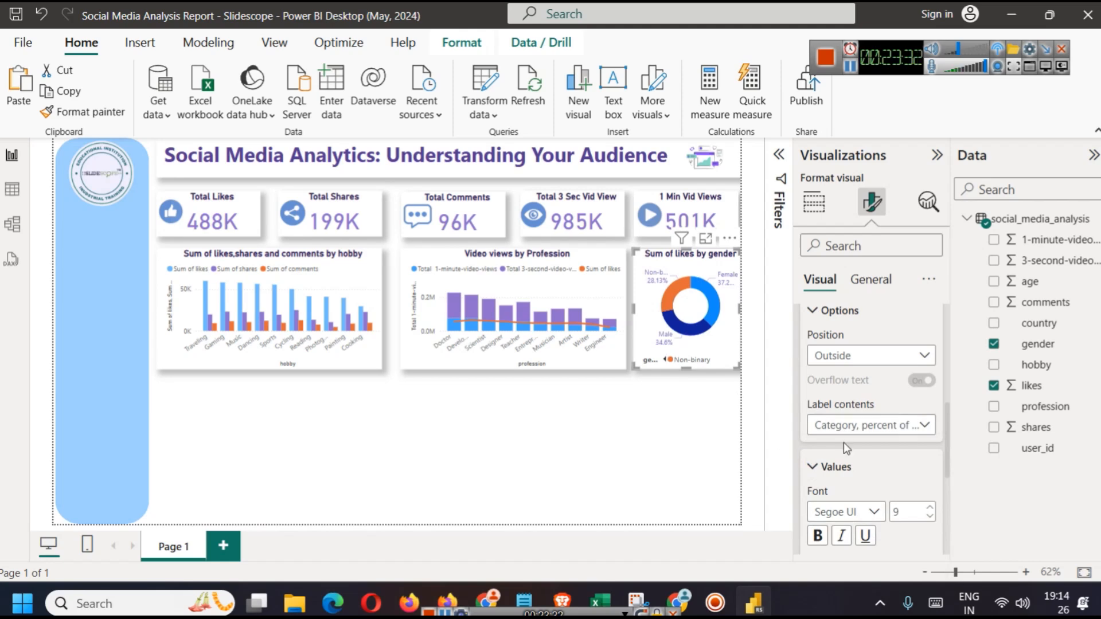
Make the donut chart's detail label values dark purple and bold
scroll(844, 442, down, 3)
click(830, 411)
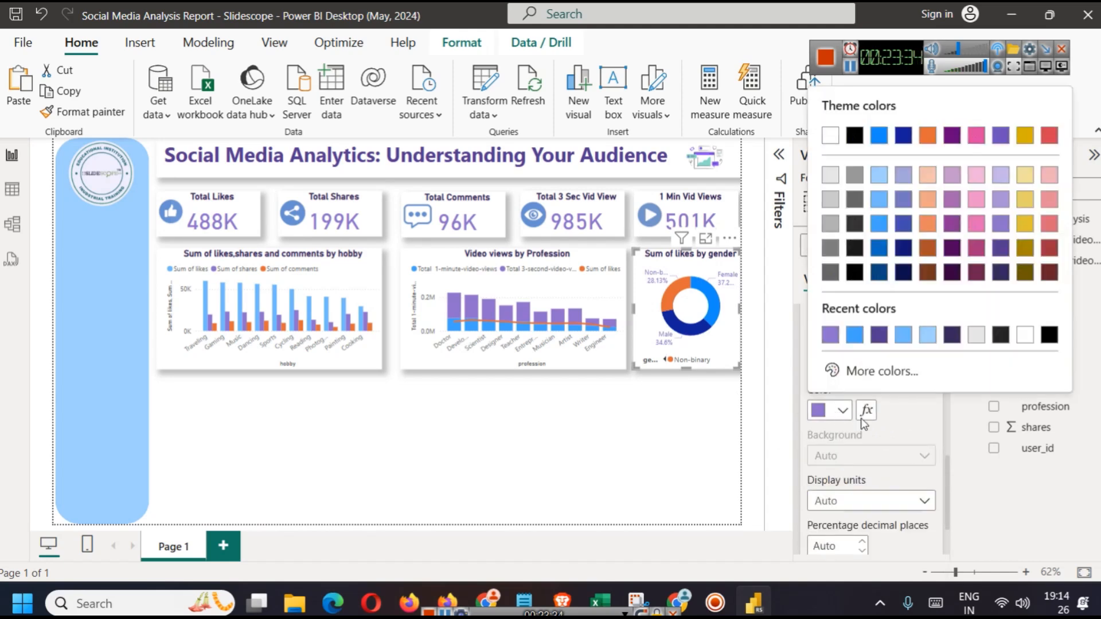
click(879, 335)
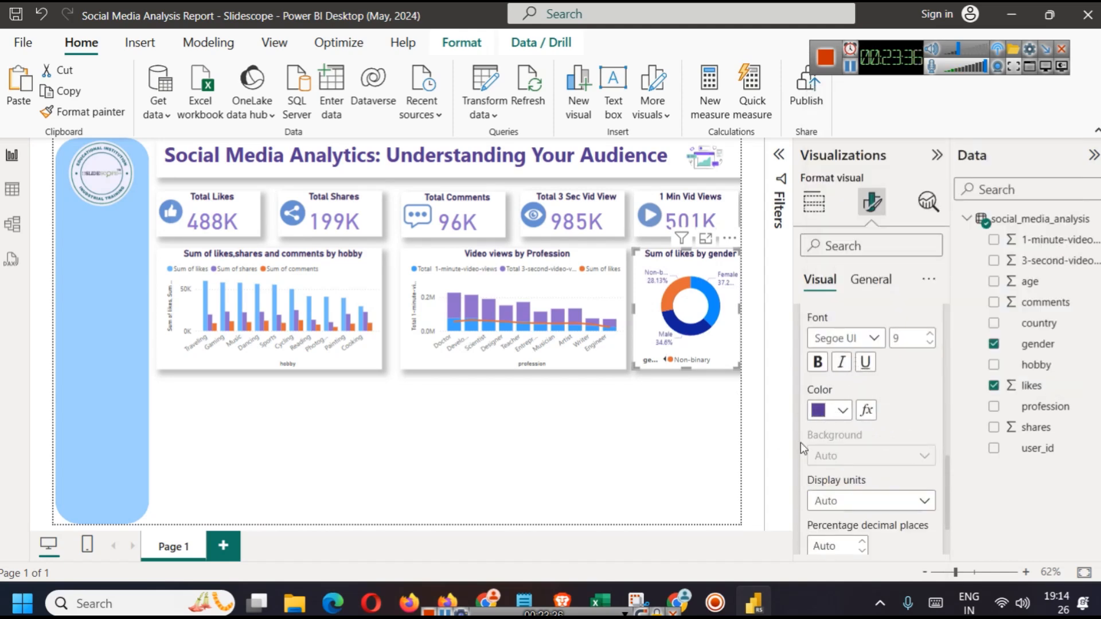
click(818, 362)
click(818, 362)
click(673, 428)
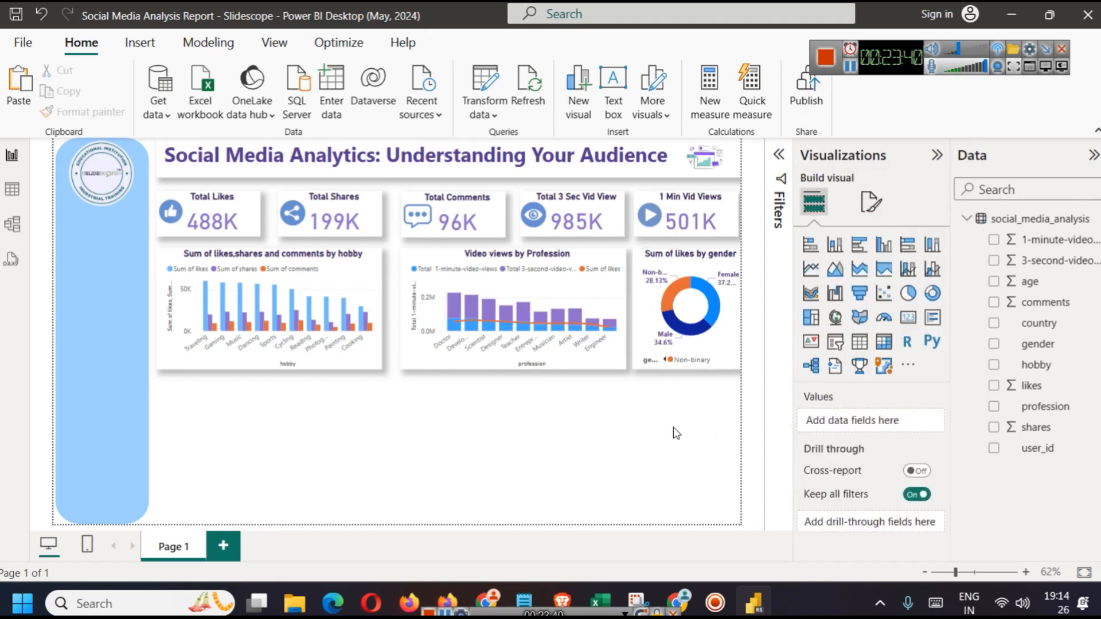
Change the donut chart's Female slice to a lighter blue
click(738, 362)
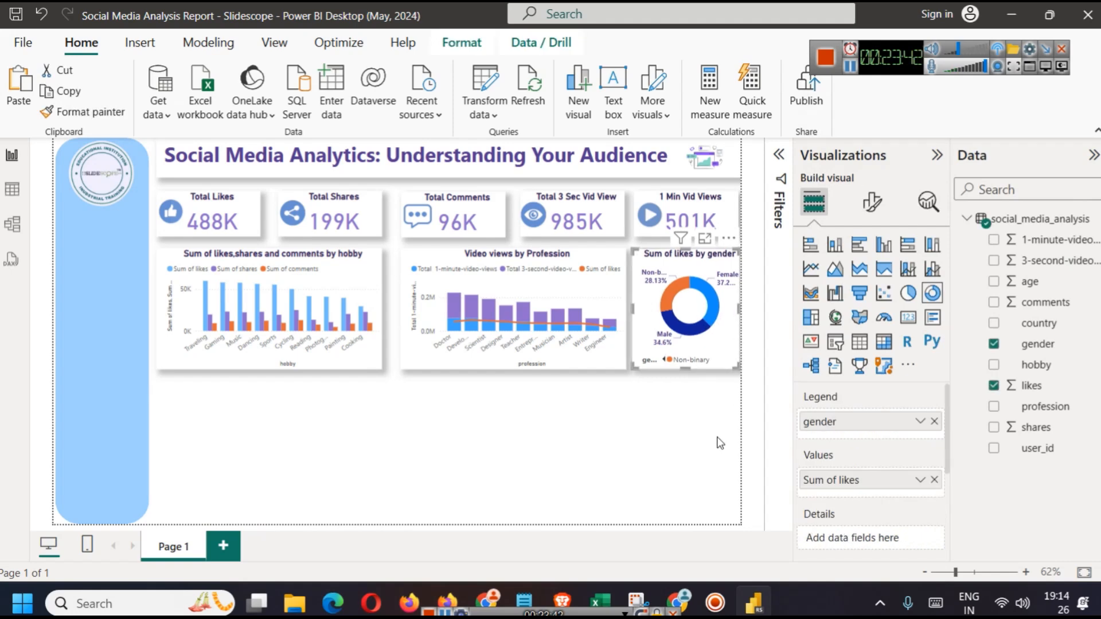
click(725, 432)
click(724, 360)
click(872, 202)
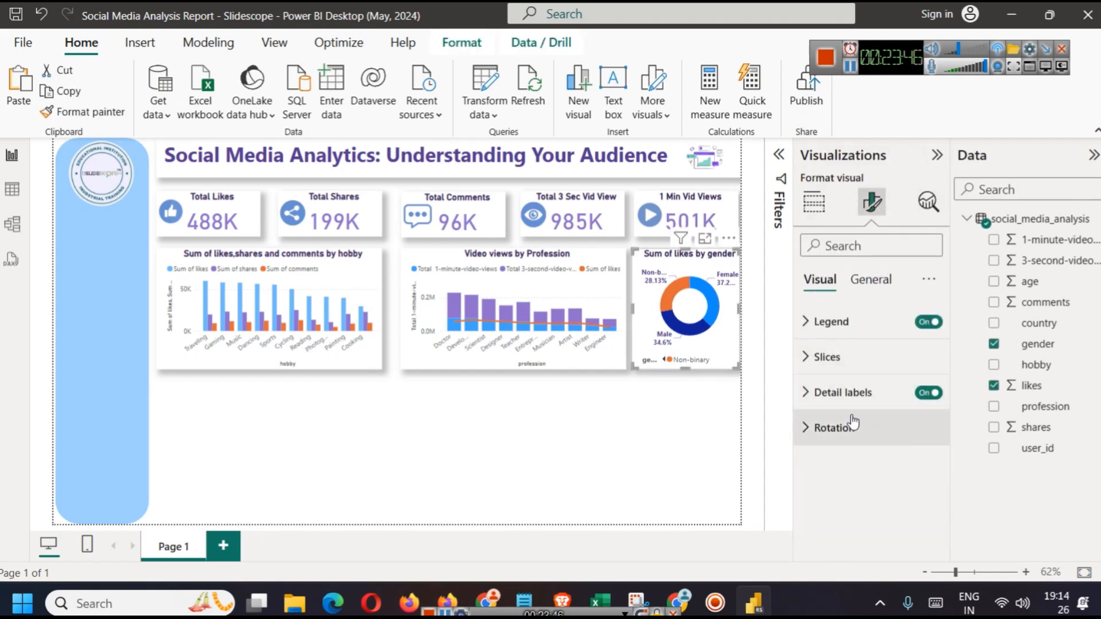
click(826, 357)
click(843, 447)
click(883, 288)
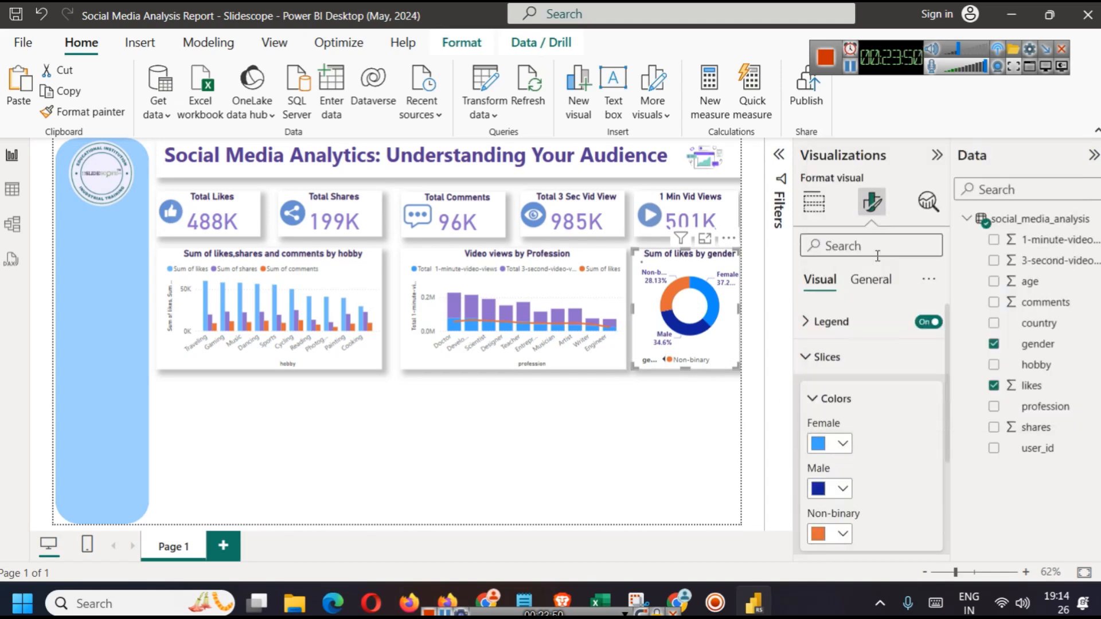
Color the donut chart's Male slice light purple and its Non-binary slice light red
click(842, 484)
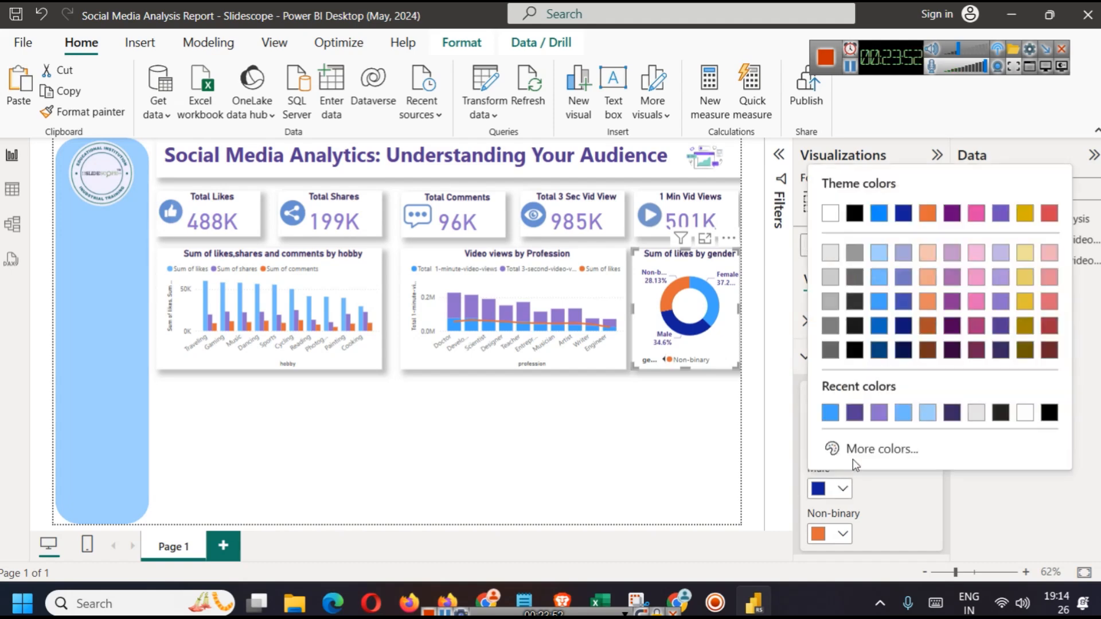
click(998, 309)
click(843, 533)
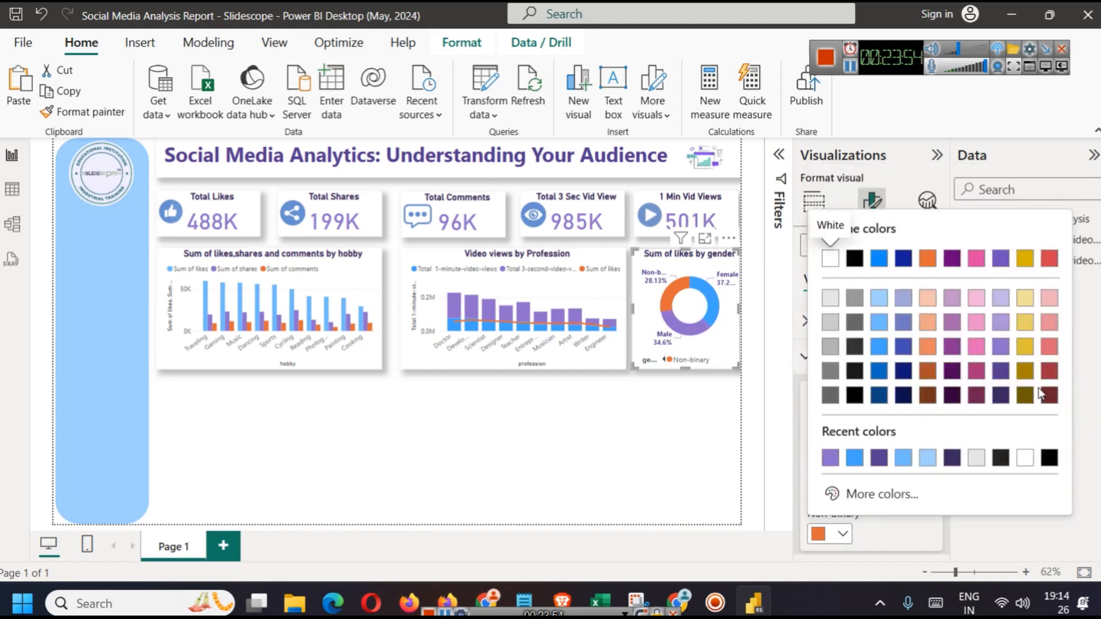
click(1048, 352)
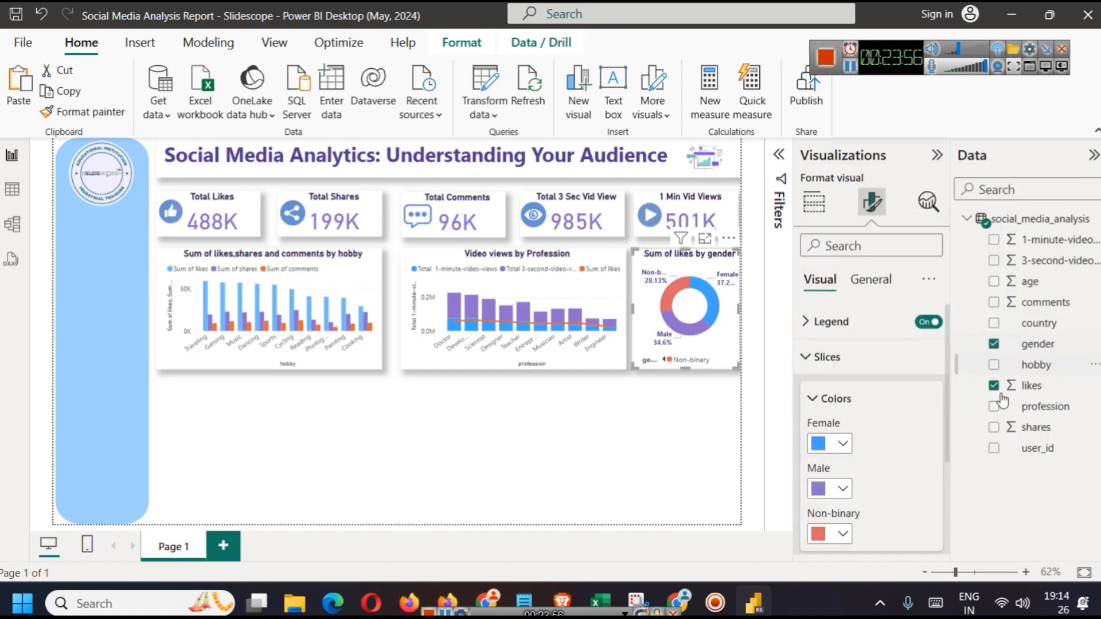
click(684, 472)
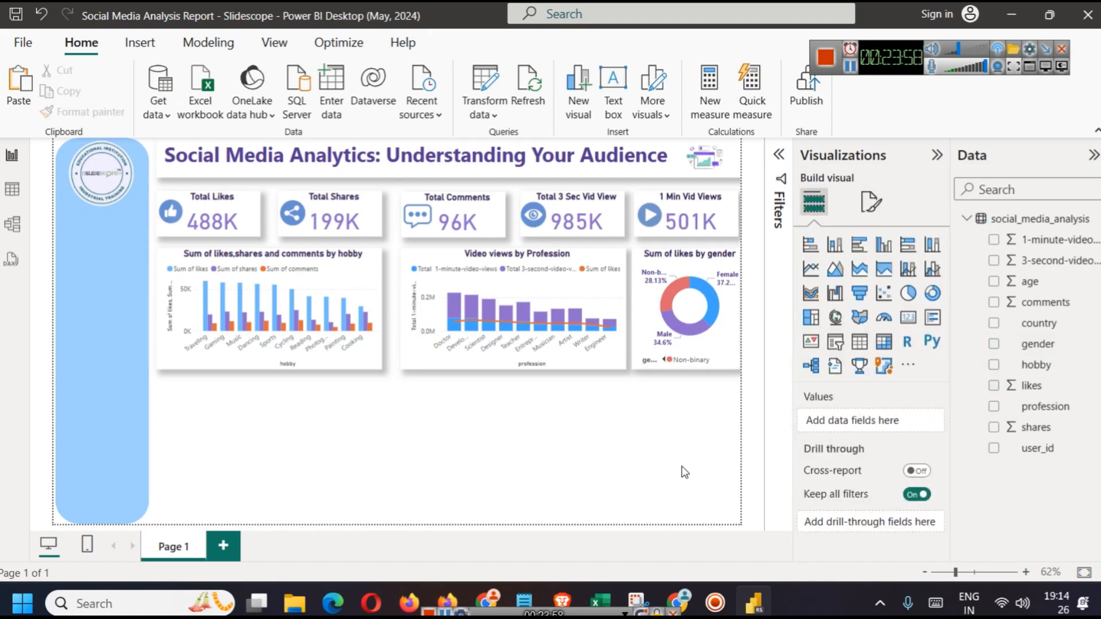
Nudge the donut chart and the Video views by Profession chart slightly left on the canvas to even out the spacing
click(726, 347)
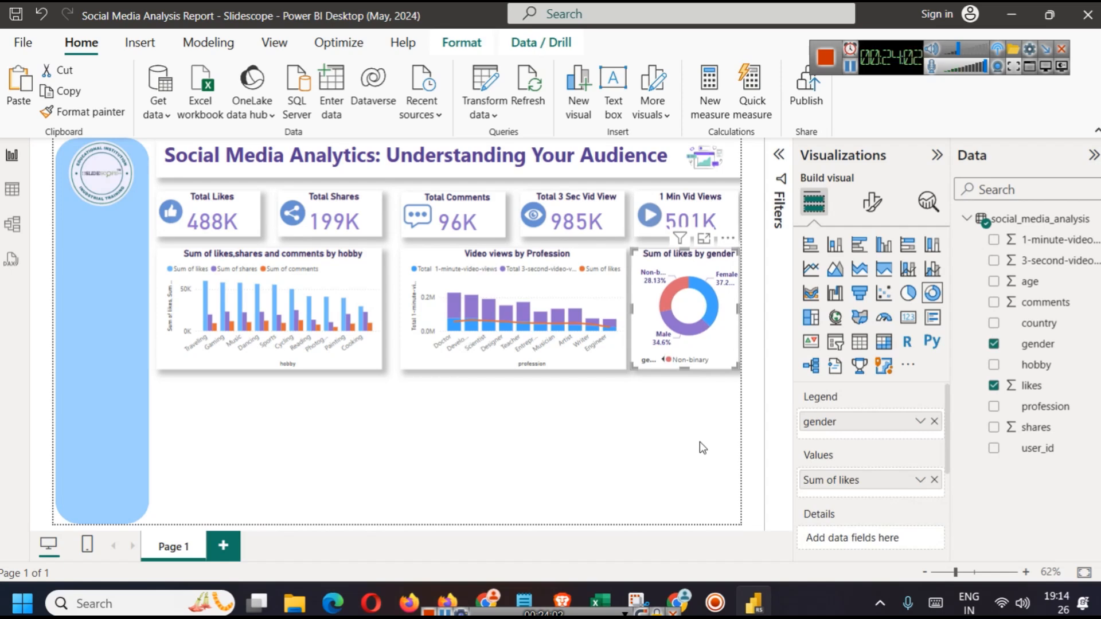
click(700, 442)
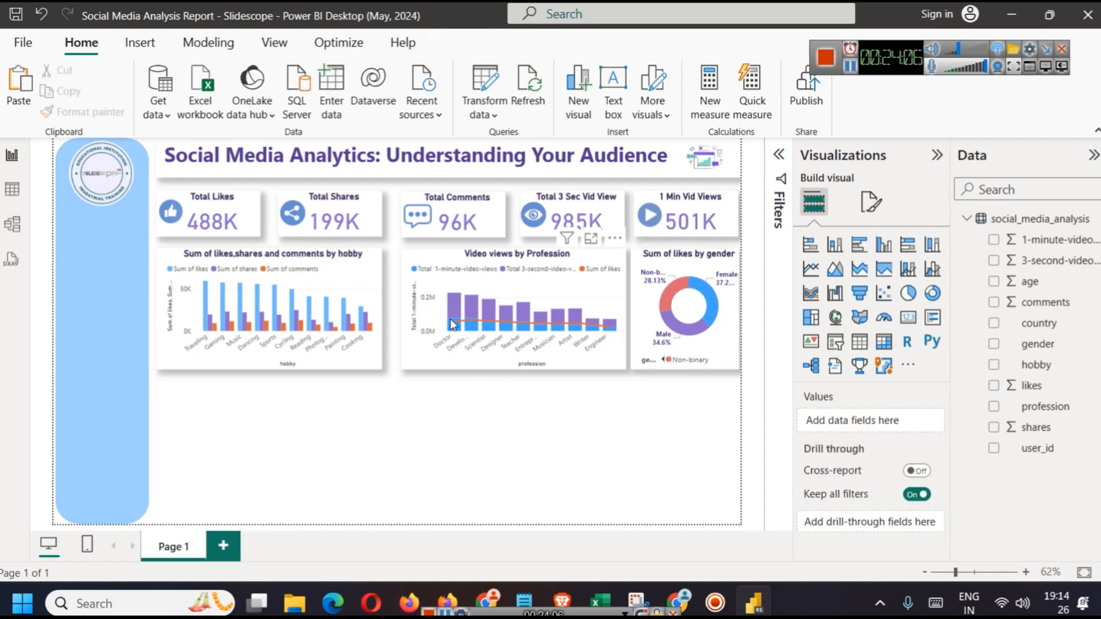
click(417, 293)
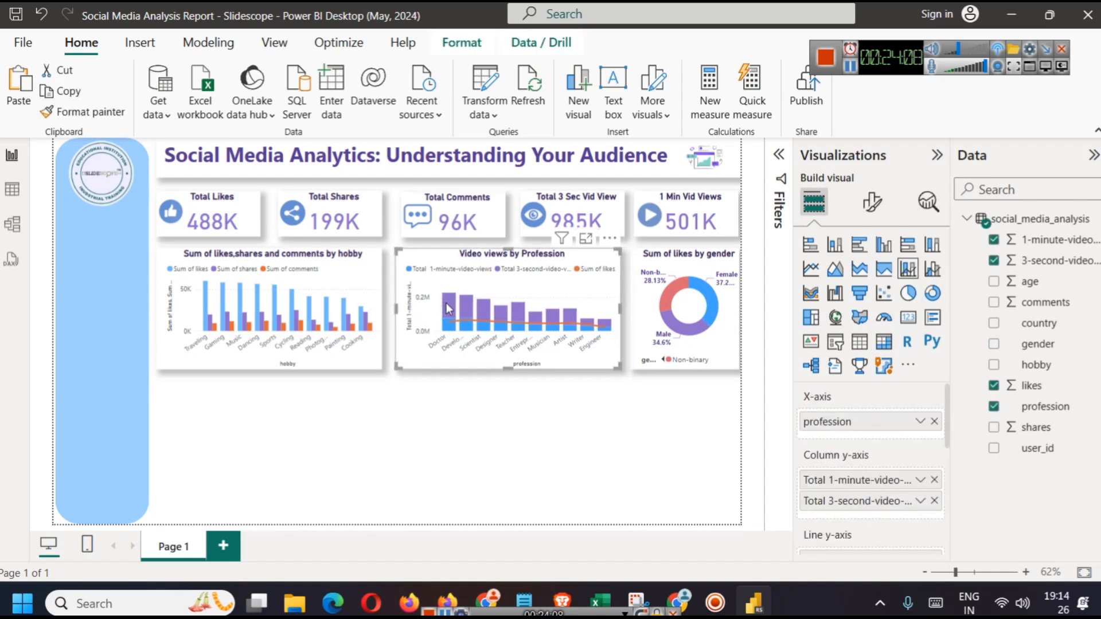
click(516, 487)
click(641, 326)
click(587, 450)
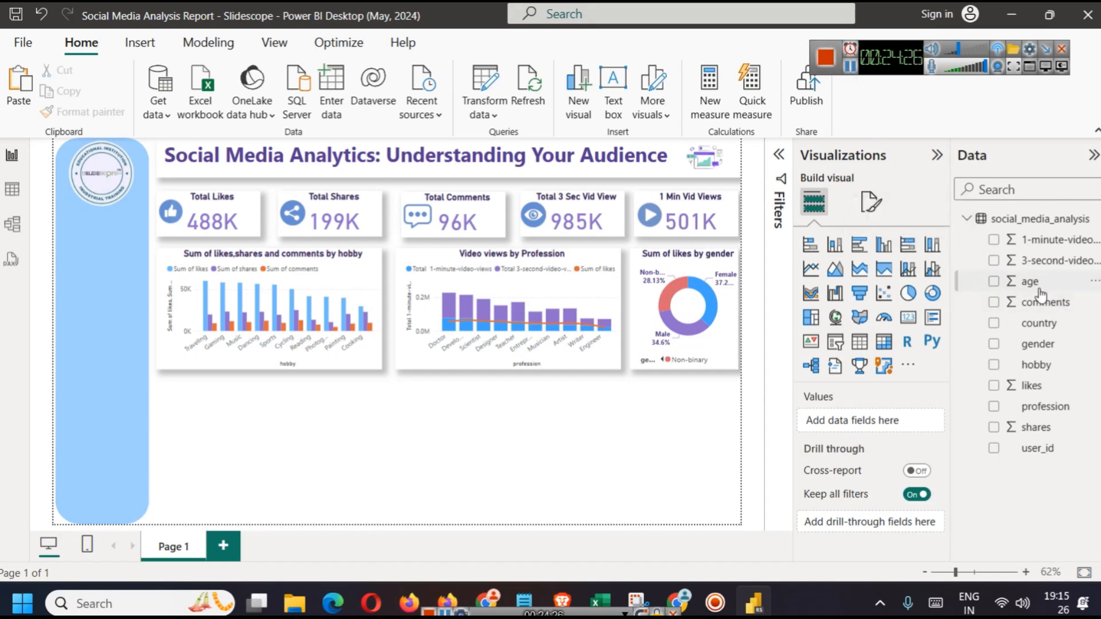
Examine the distinct values of the age column in the social_media_analysis table data and return to the report
click(13, 190)
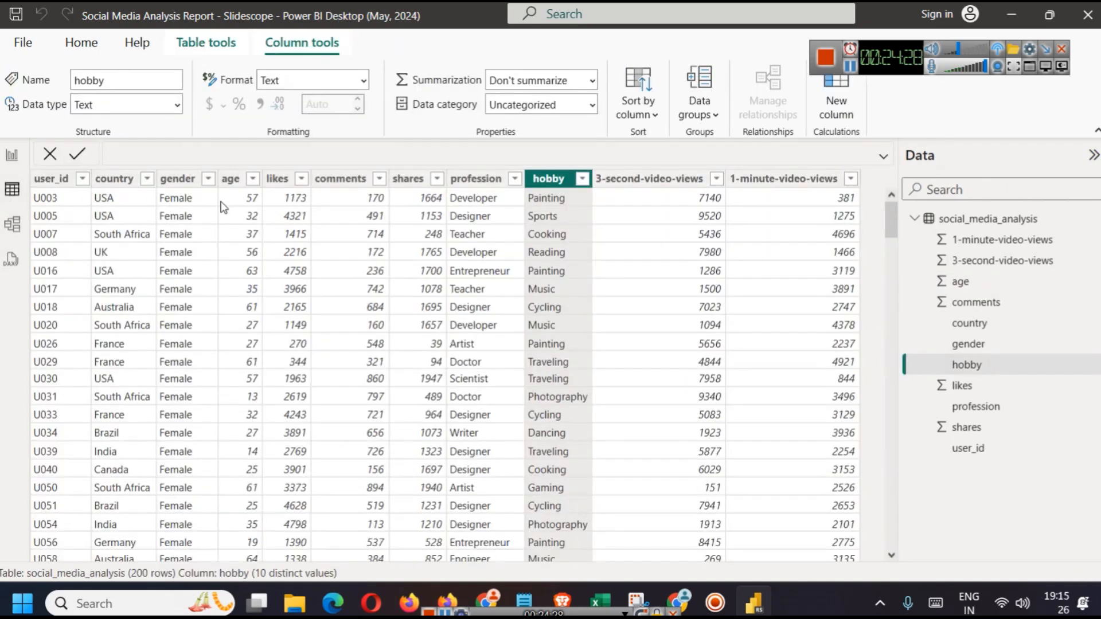
click(252, 179)
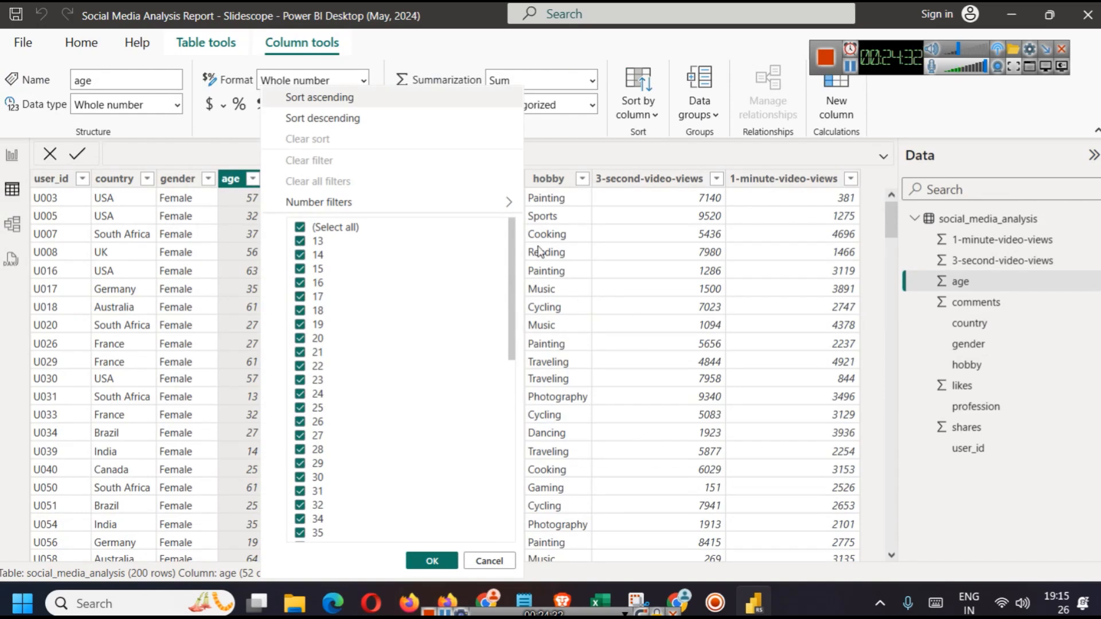
click(515, 376)
scroll(514, 376, down, 3)
drag(516, 386, 508, 217)
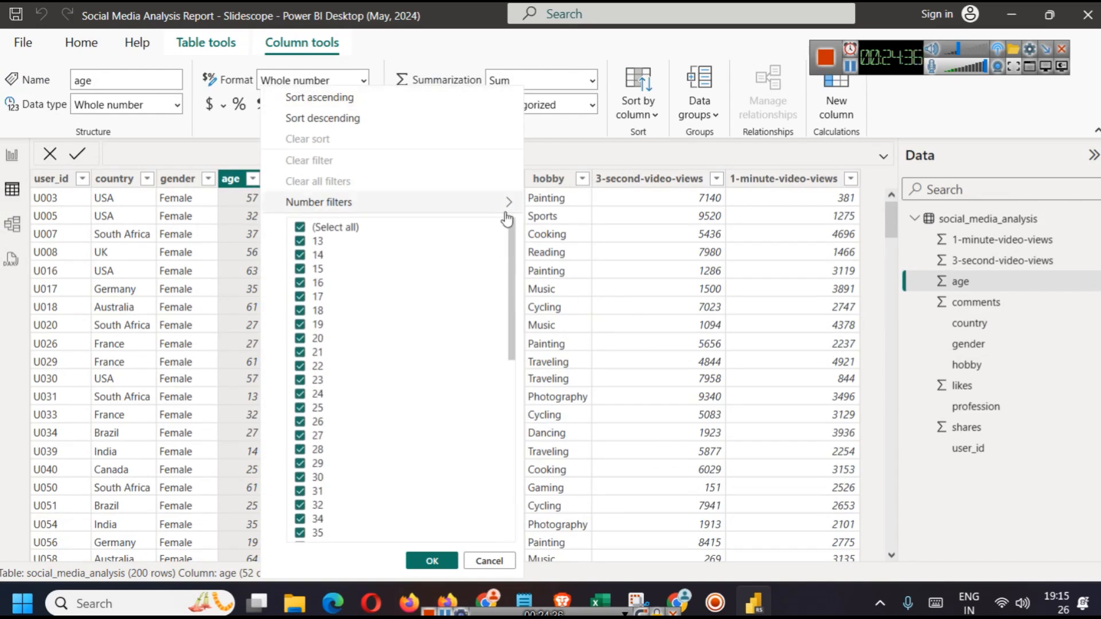
click(490, 561)
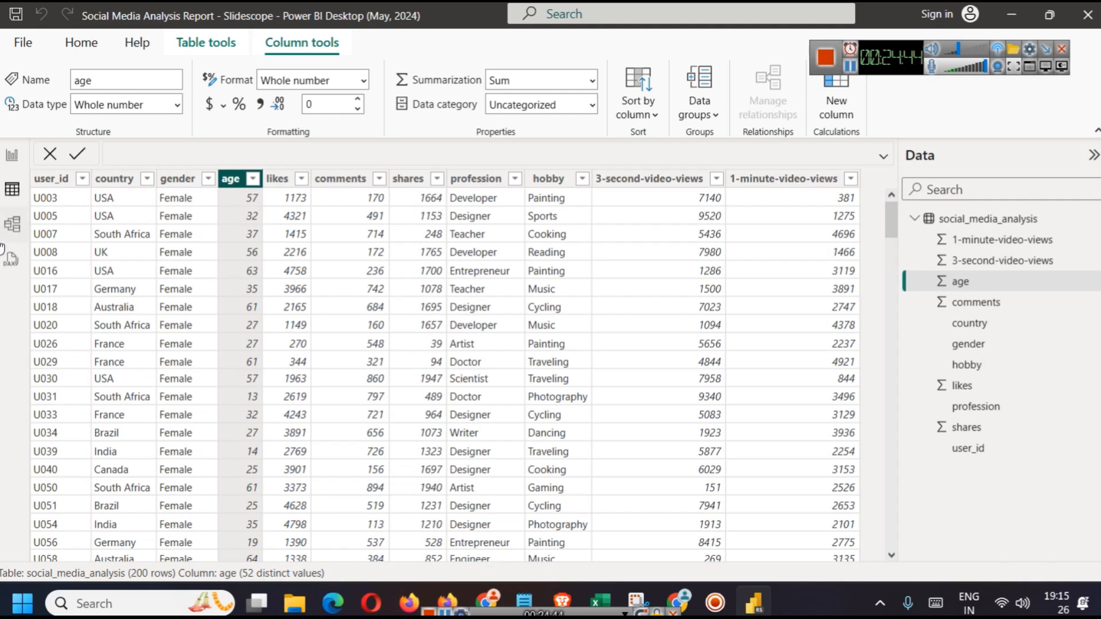
click(11, 156)
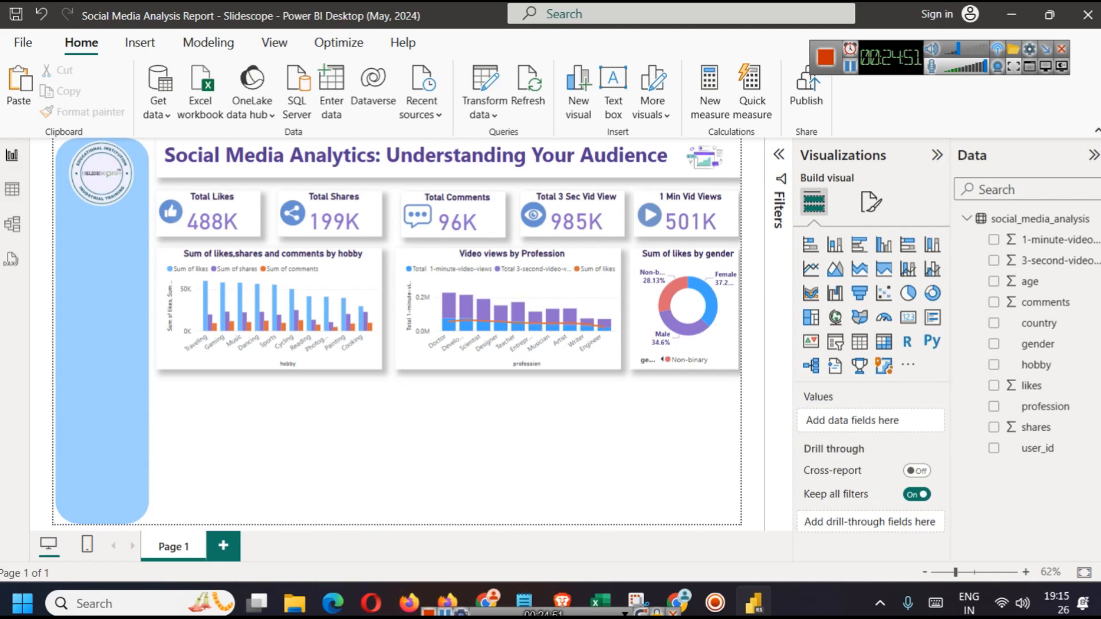
Duplicate the likes, shares and comments by hobby chart and place the copy directly below the original, aligned with its edges
click(835, 246)
key(ctrl+z)
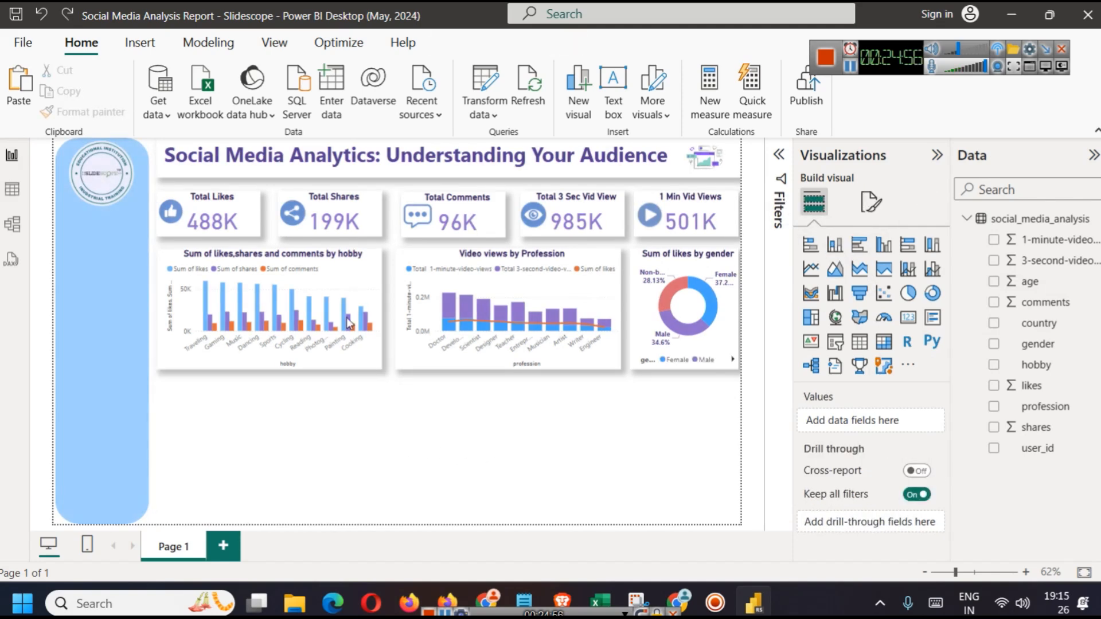
click(337, 265)
key(ctrl+c)
key(ctrl+v)
drag(337, 265, 333, 394)
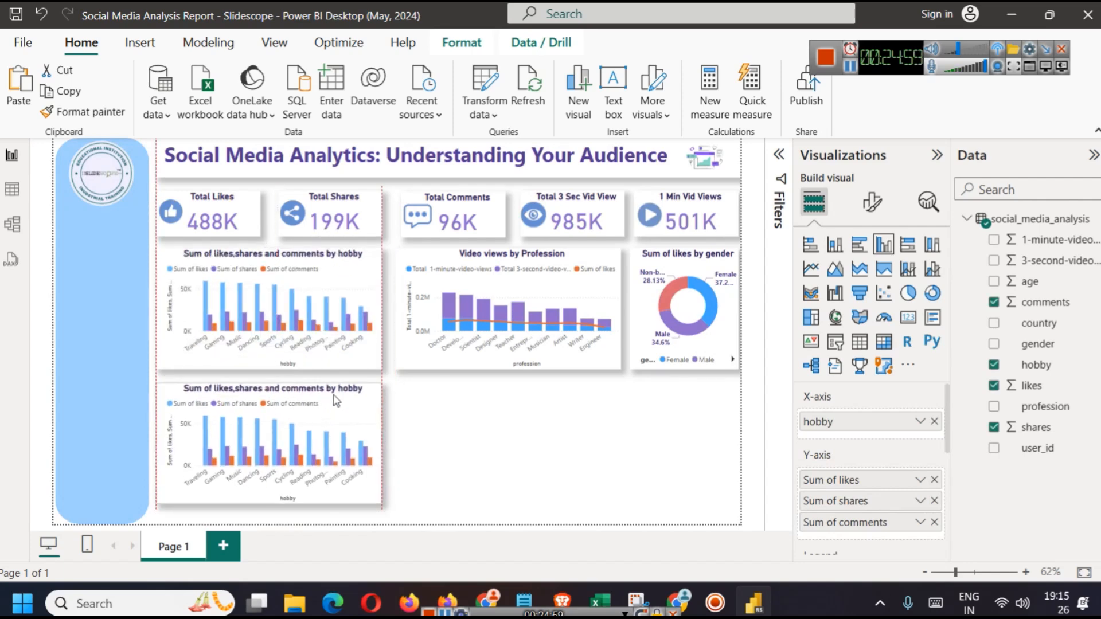
click(405, 436)
click(360, 397)
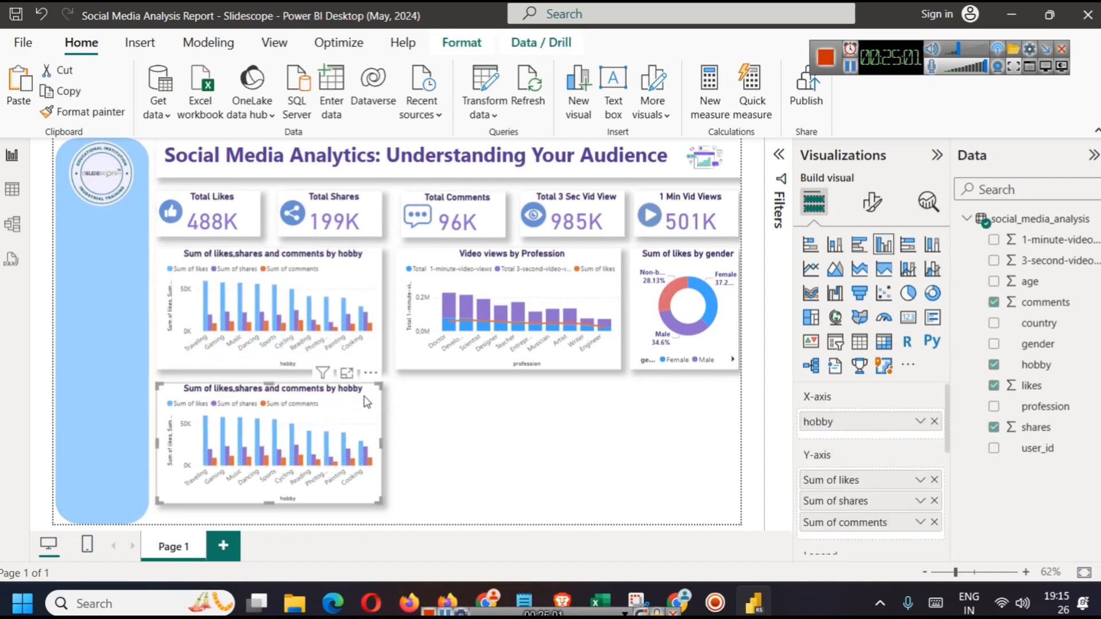
Remove all fields from the duplicated chart and assign age to its X-axis
click(935, 480)
click(934, 480)
click(935, 480)
click(935, 422)
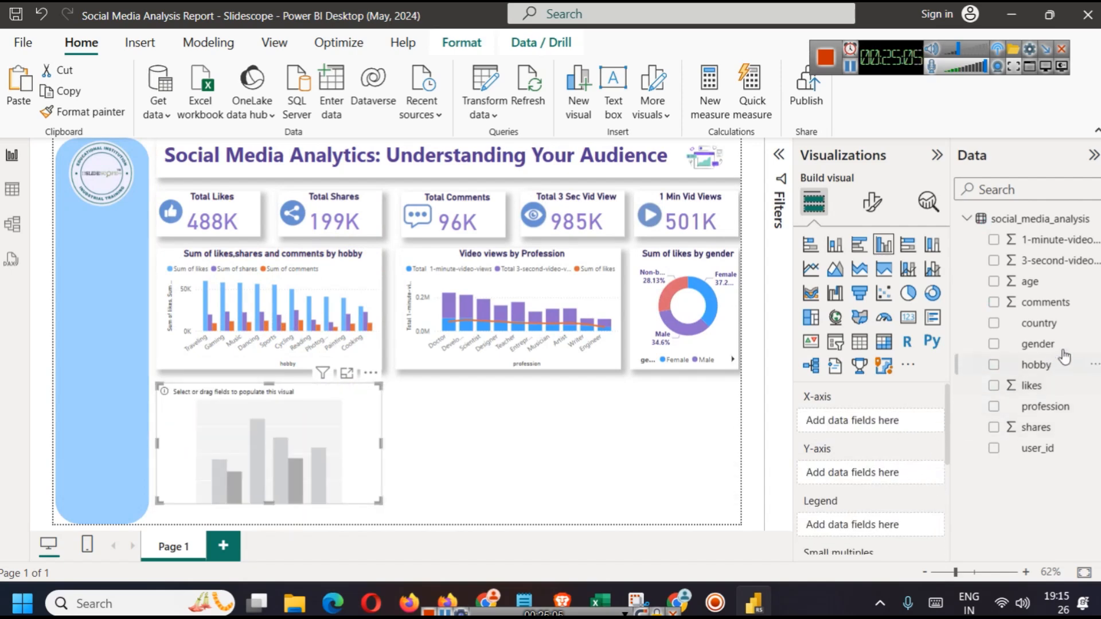
drag(1062, 284, 910, 427)
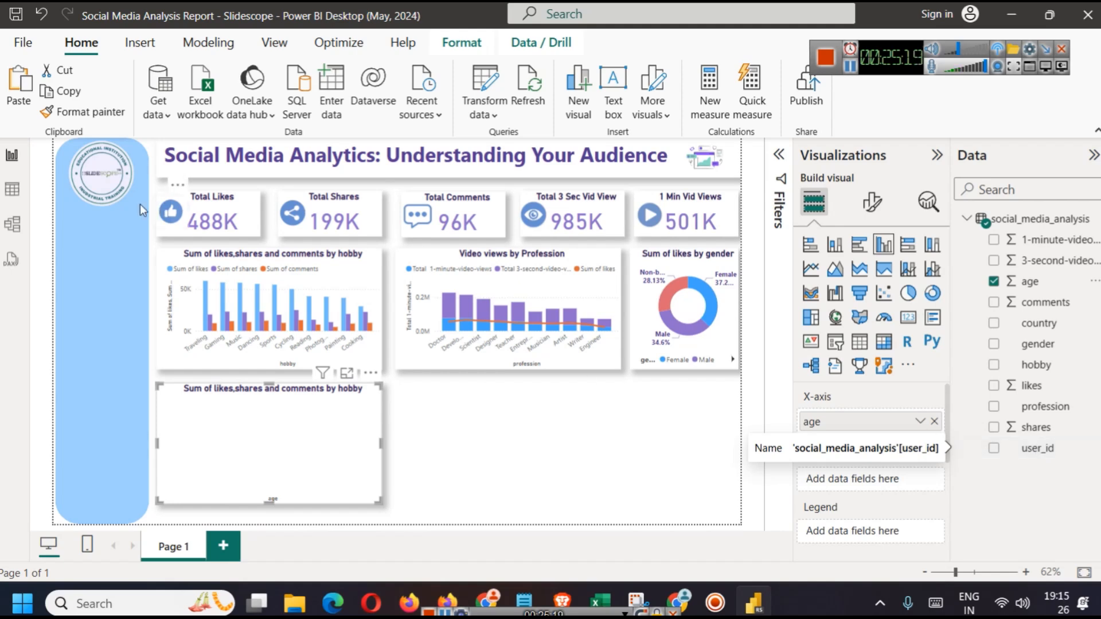
Review the distinct age values in the social_media_analysis table data and return to the report
click(12, 190)
click(253, 179)
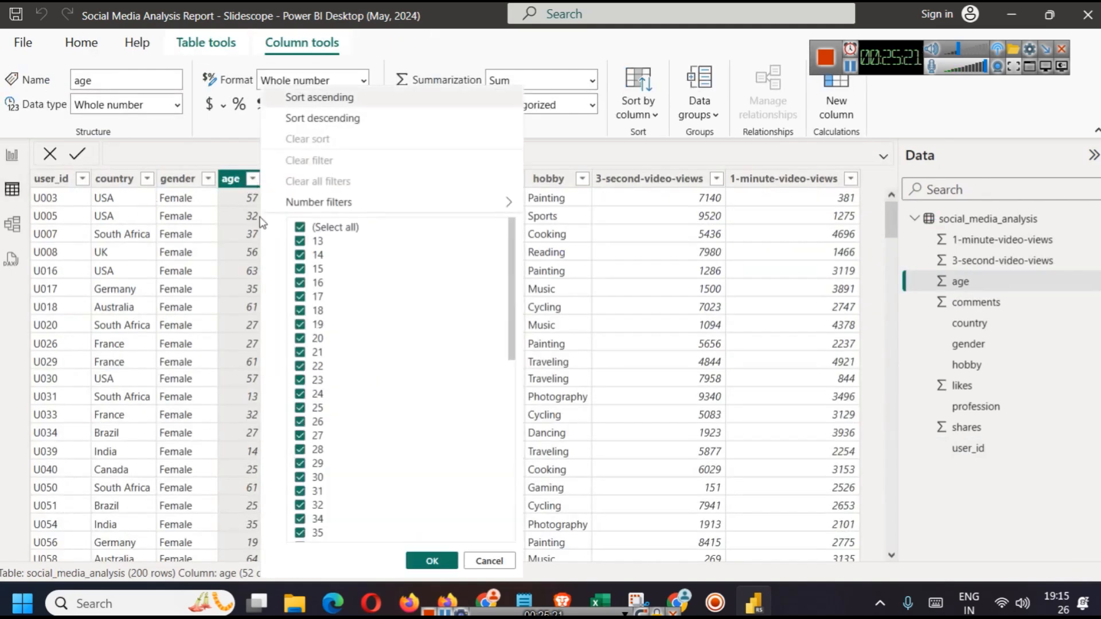
scroll(379, 439, down, 10)
scroll(396, 443, up, 10)
click(36, 164)
click(12, 155)
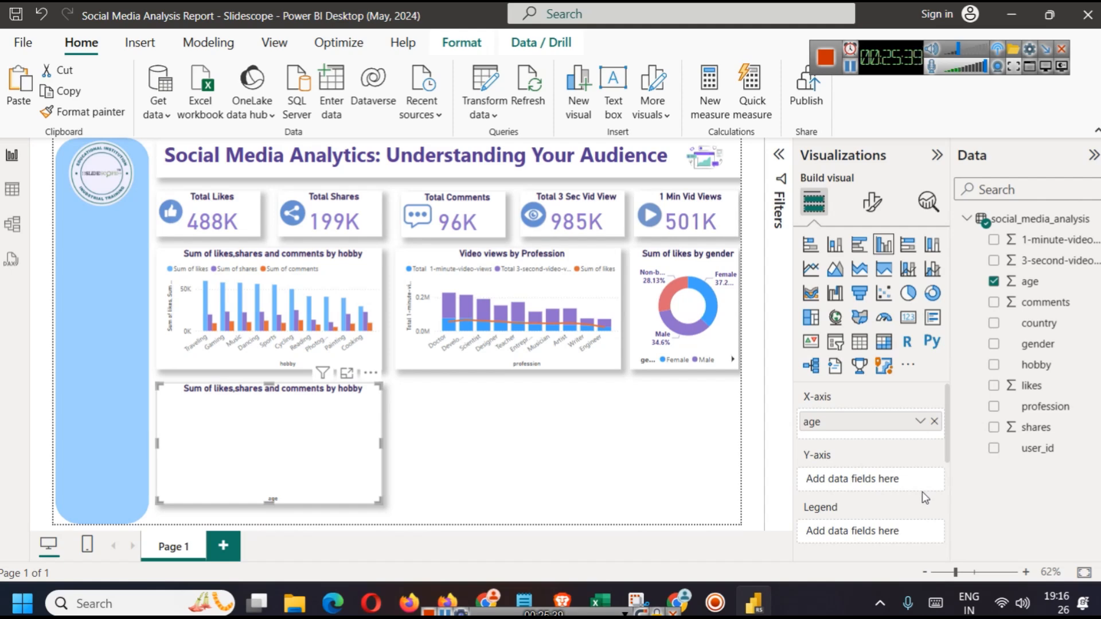
Add user_id to the duplicated chart's Y-axis as a count and create a group on age with a bin size of 6
drag(1027, 448, 863, 484)
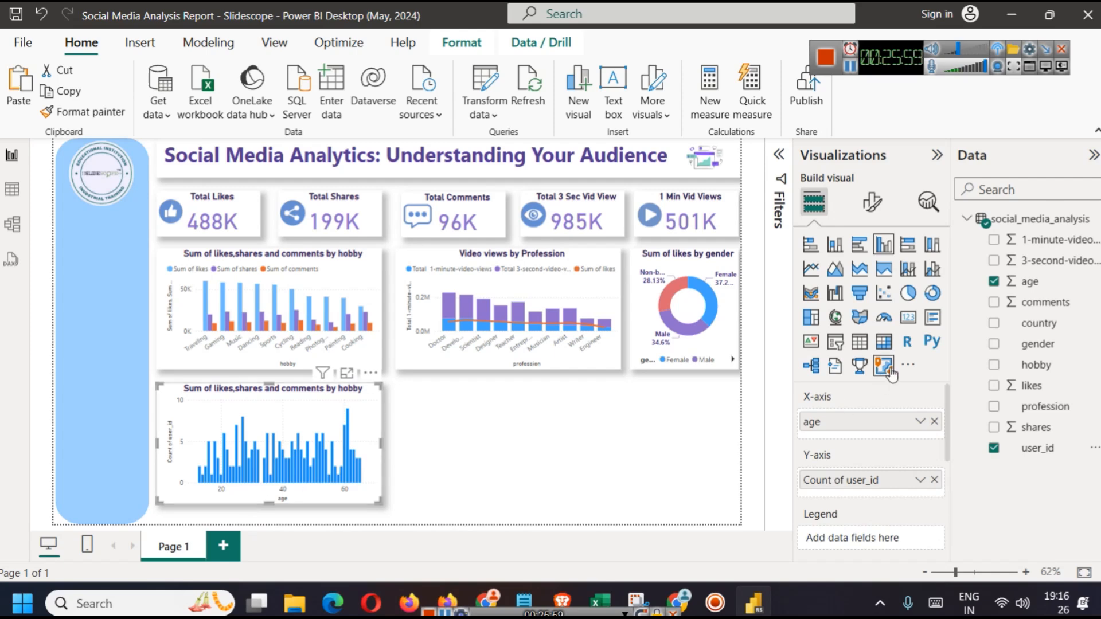
click(1095, 286)
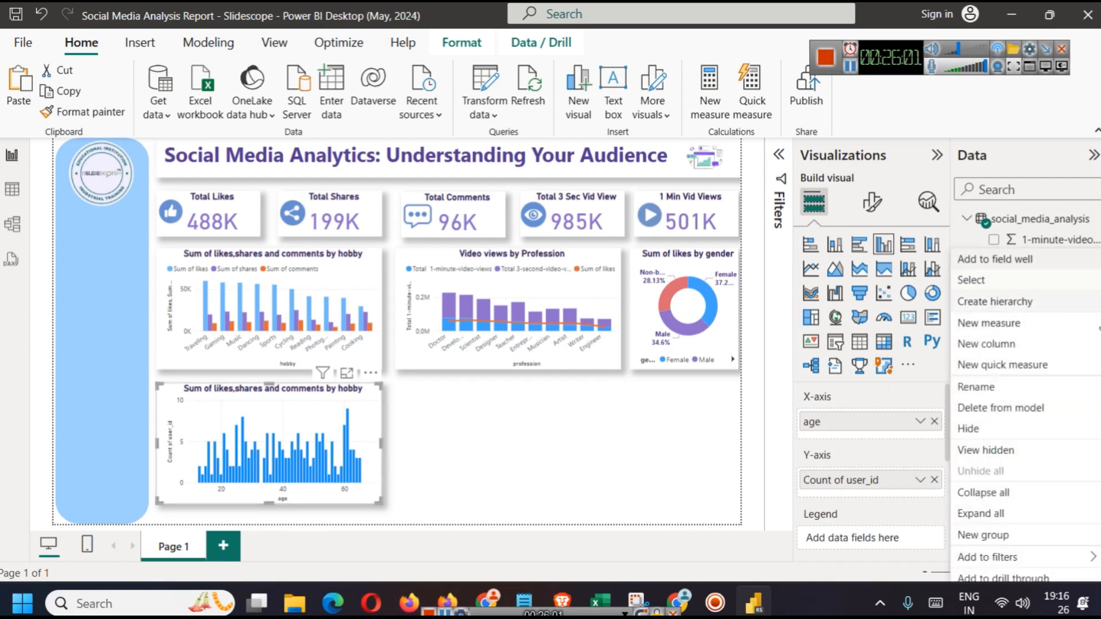
click(1027, 537)
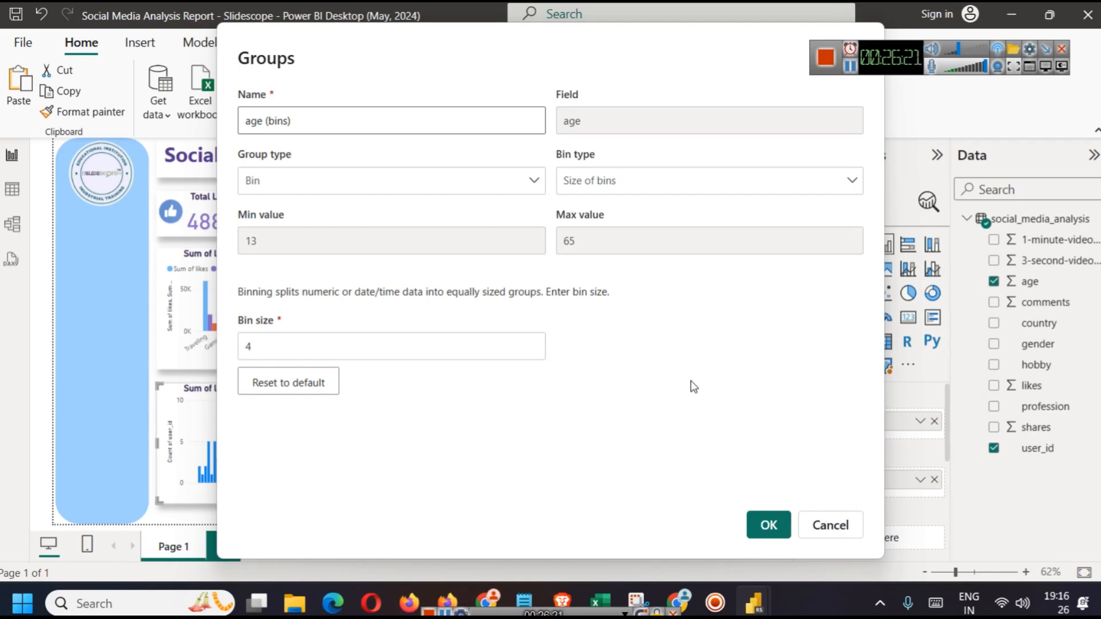
click(532, 344)
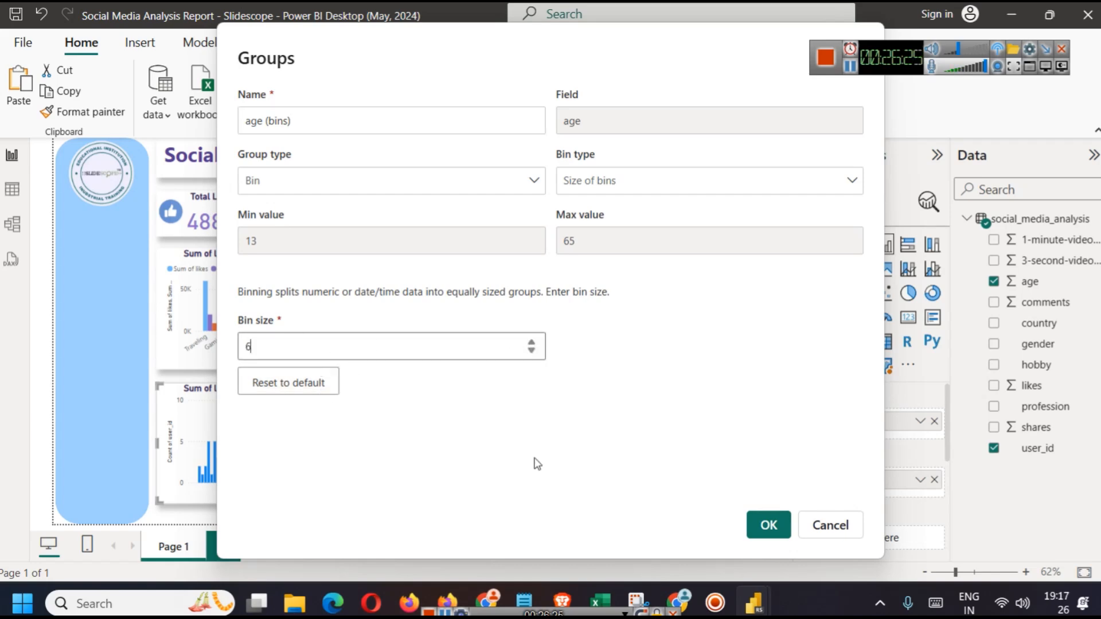
click(703, 423)
click(770, 525)
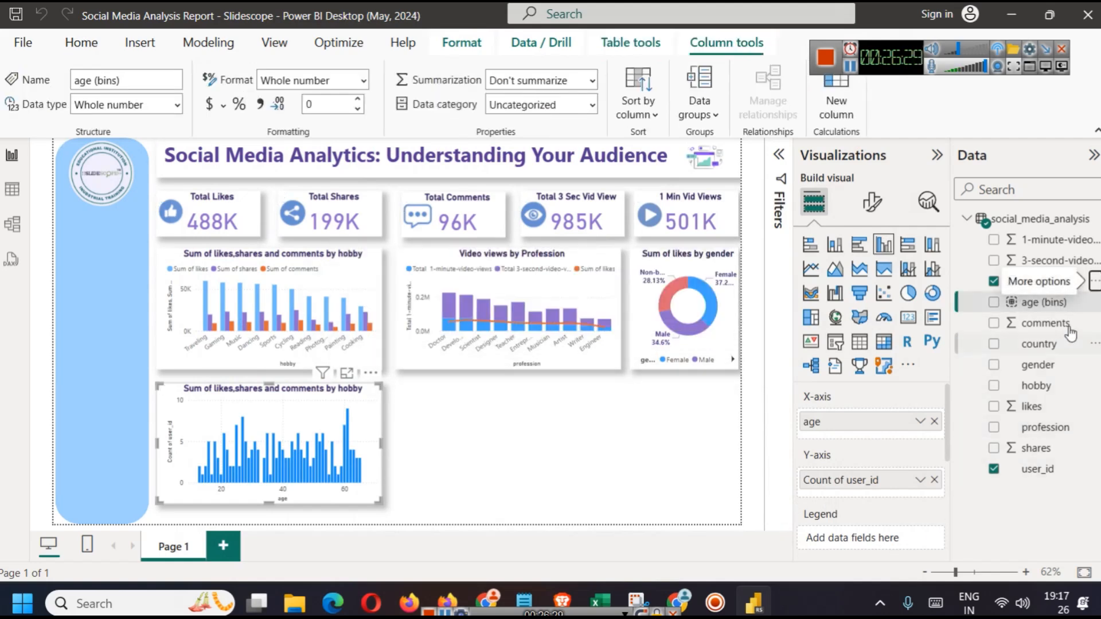
Edit the age (bins) group to use Number of bins as the bin type, with a bin count of 8
click(1093, 303)
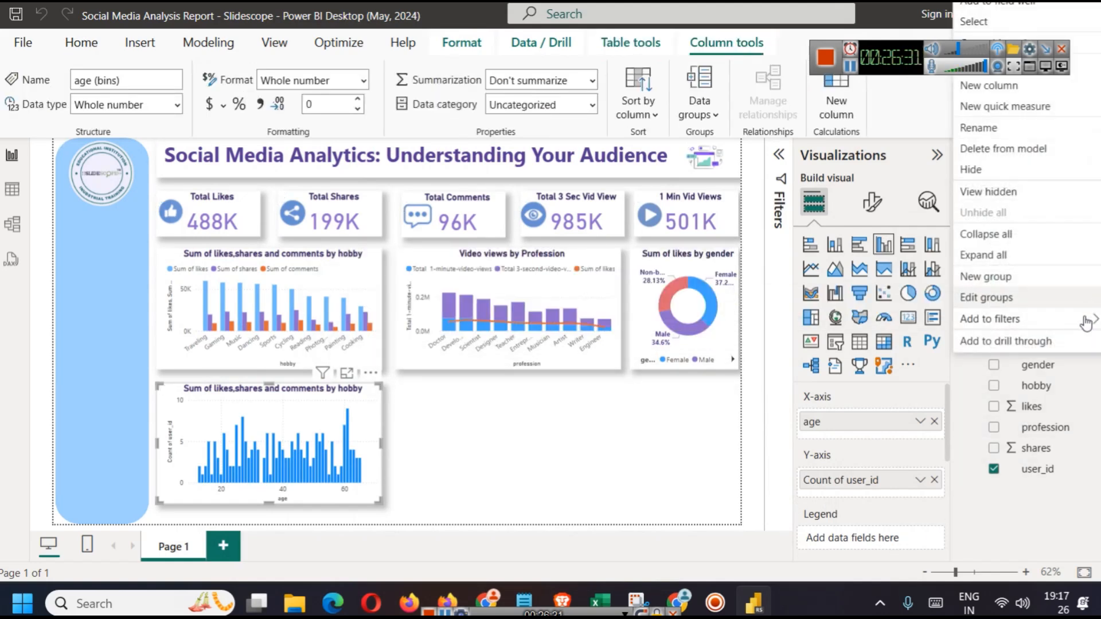
click(995, 297)
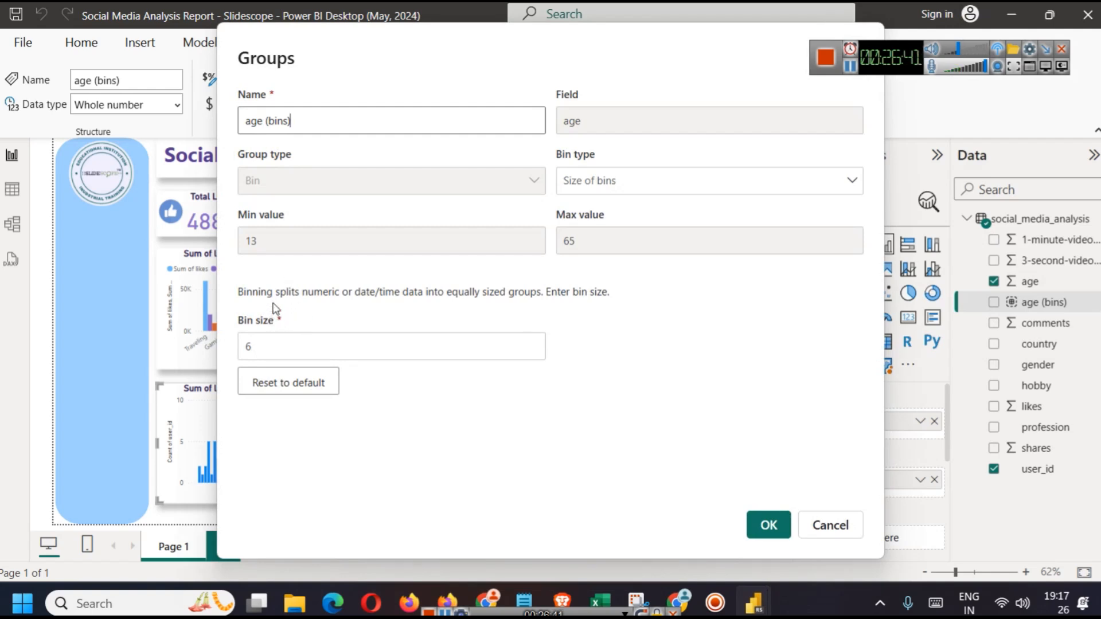
click(651, 192)
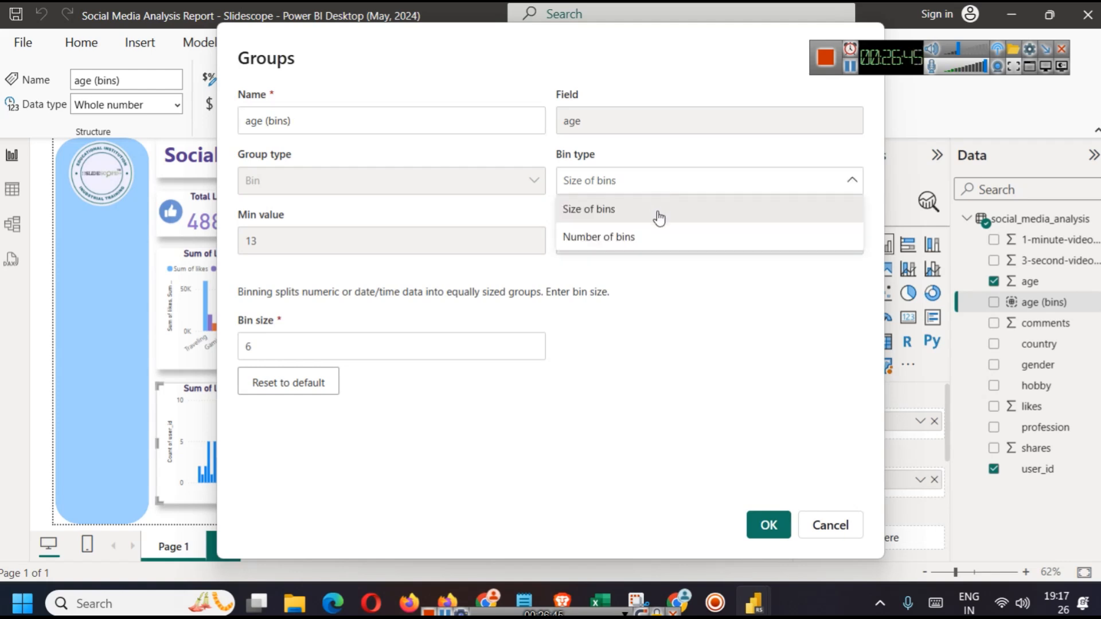
click(648, 236)
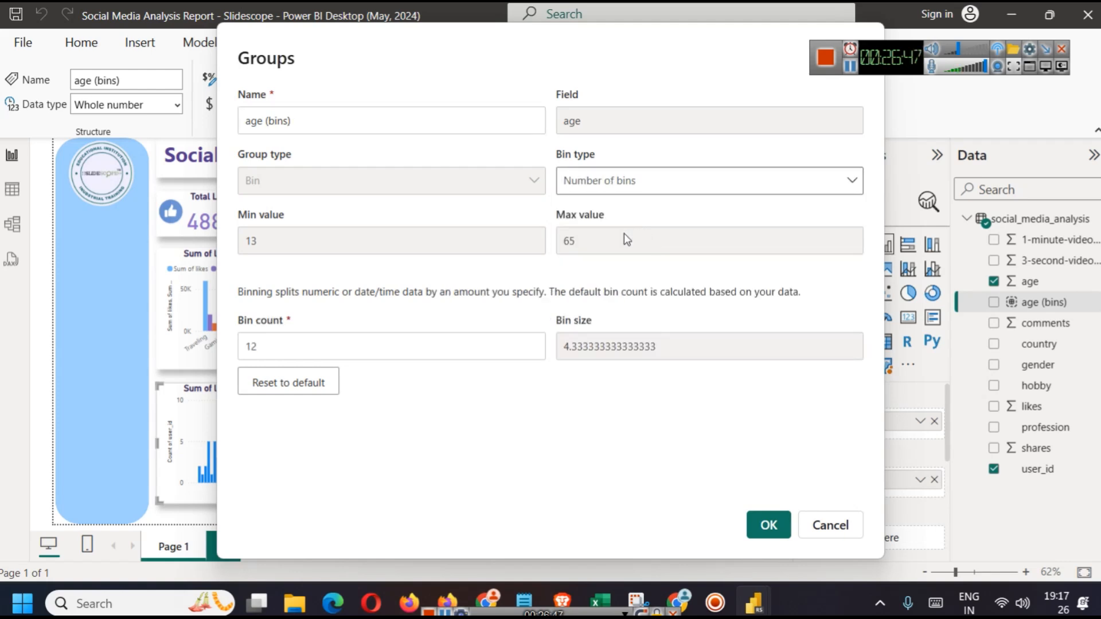
click(532, 347)
click(531, 351)
click(532, 351)
click(533, 351)
click(532, 352)
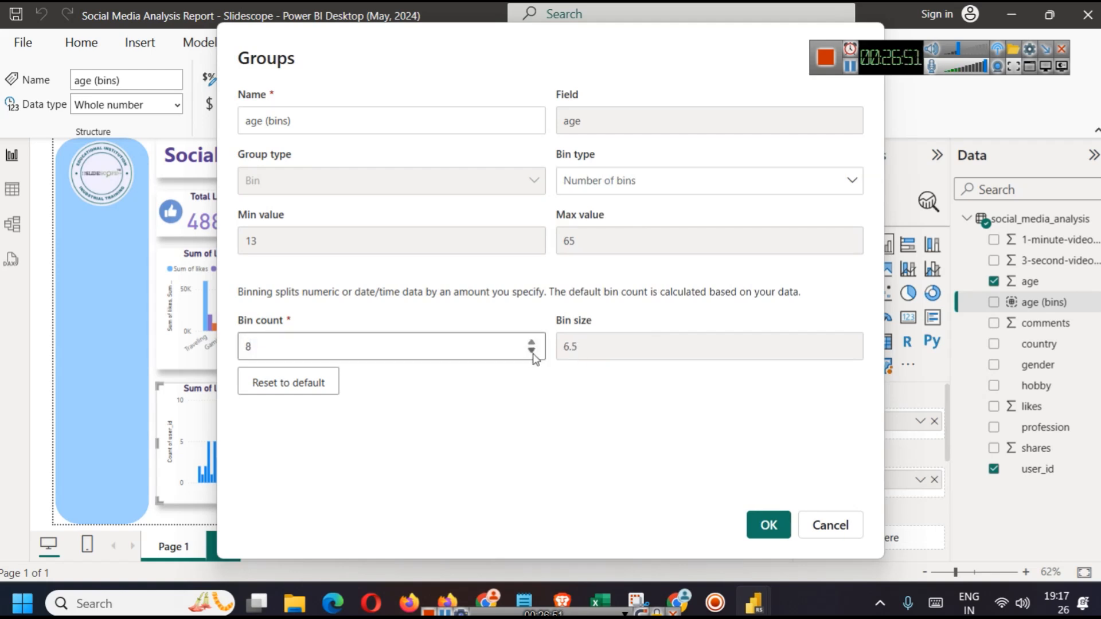
click(532, 343)
click(532, 351)
click(769, 525)
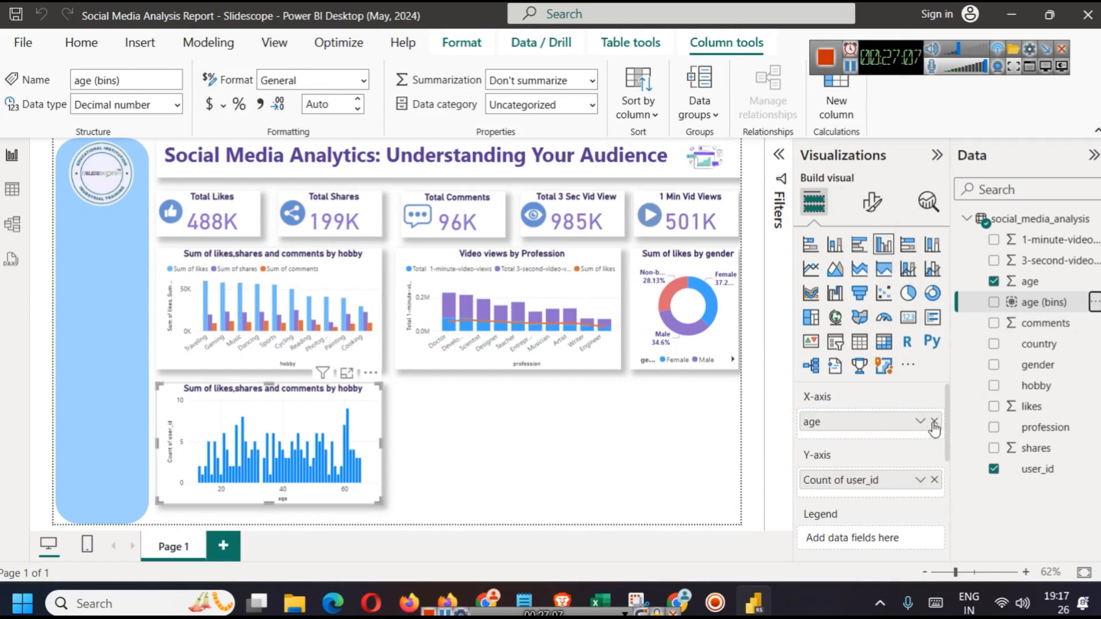
Replace age with age (bins) on the duplicated chart's X-axis
click(935, 423)
drag(1047, 303, 896, 423)
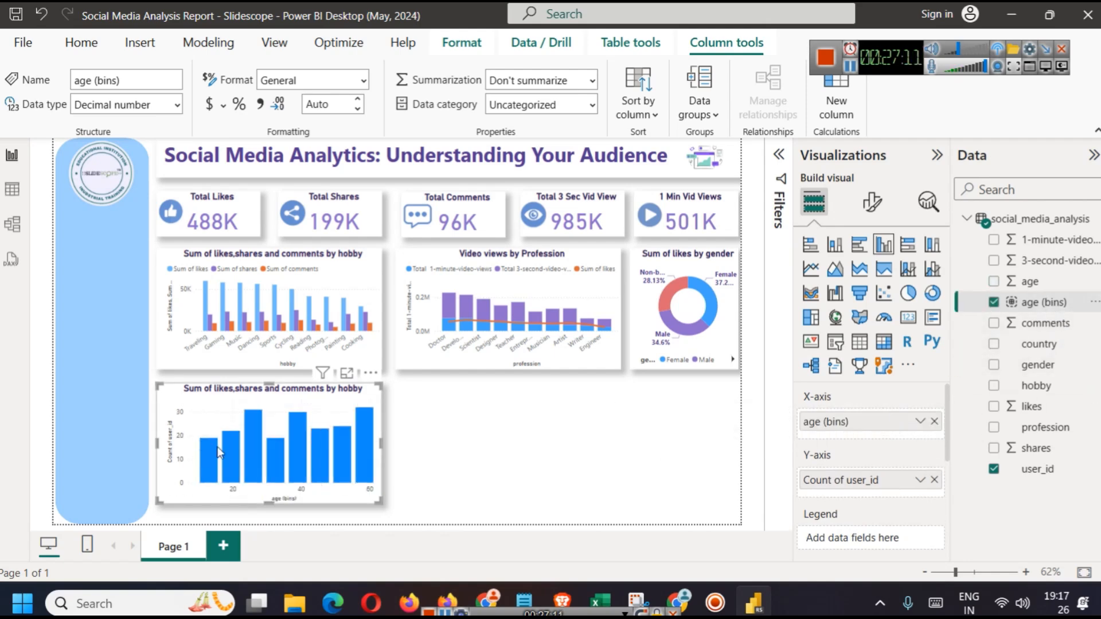
Examine the age bins chart's columns in focus mode, check the bin group's settings, and return to the report
click(347, 373)
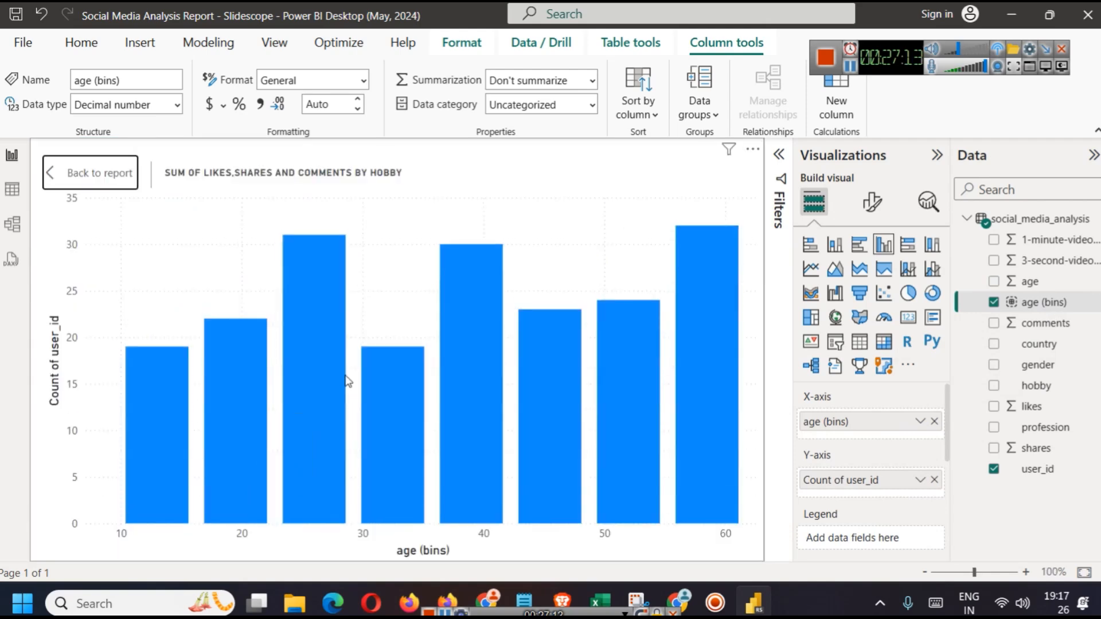
mouse_move(718, 513)
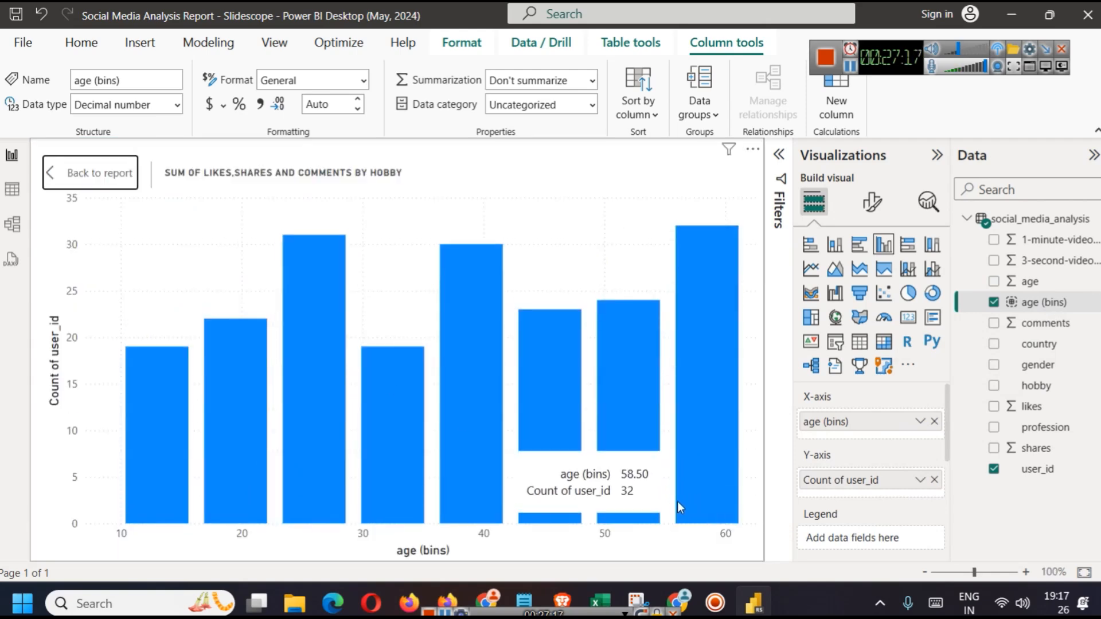
mouse_move(650, 512)
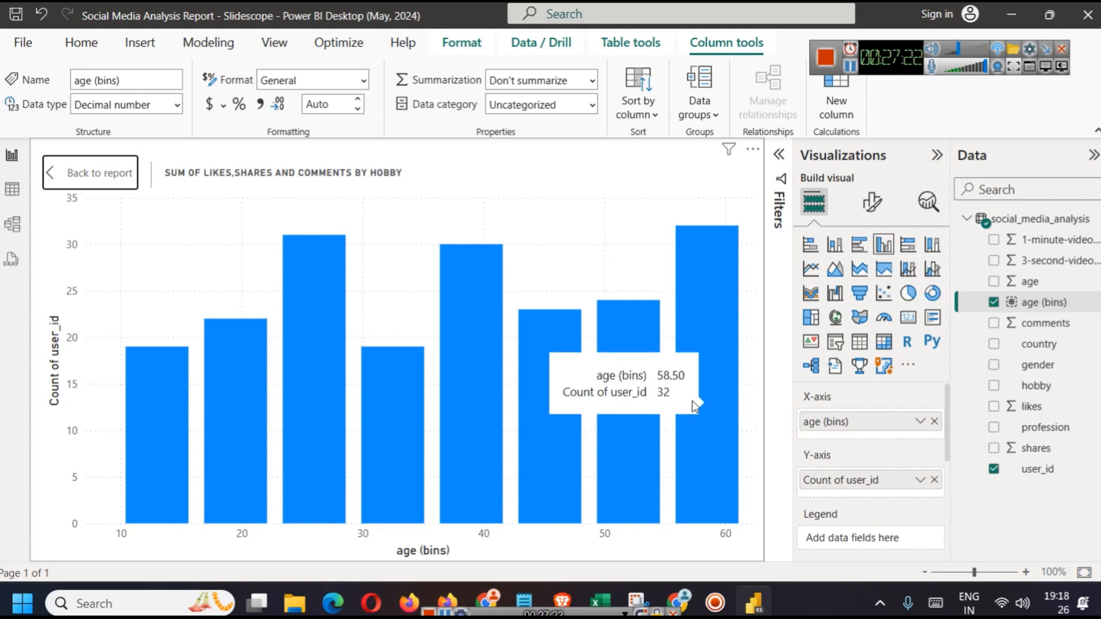
mouse_move(332, 305)
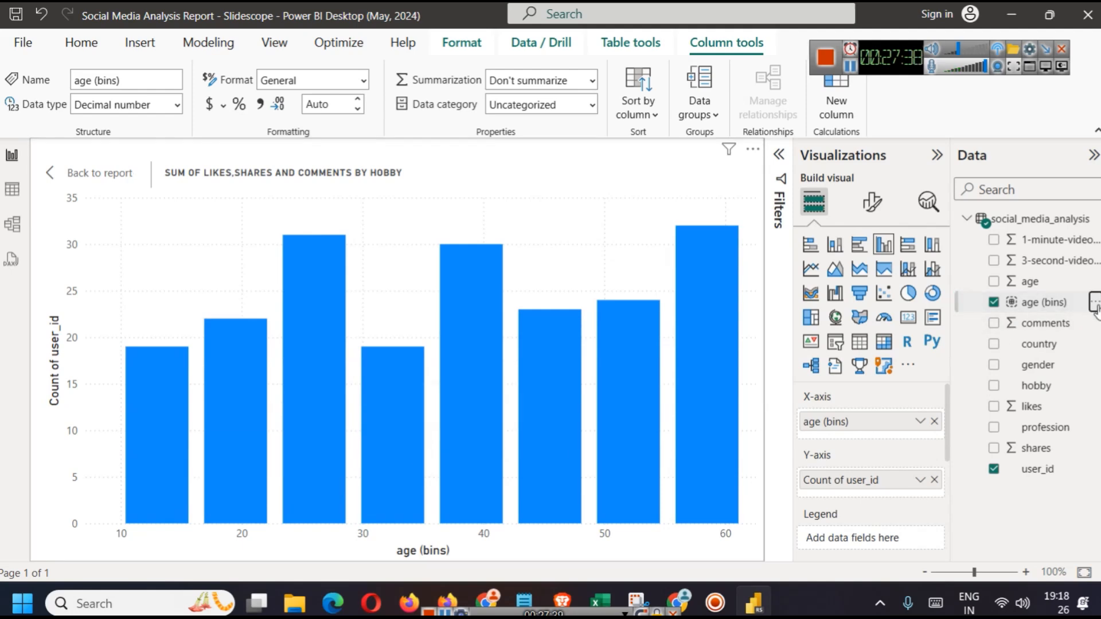
right_click(1090, 308)
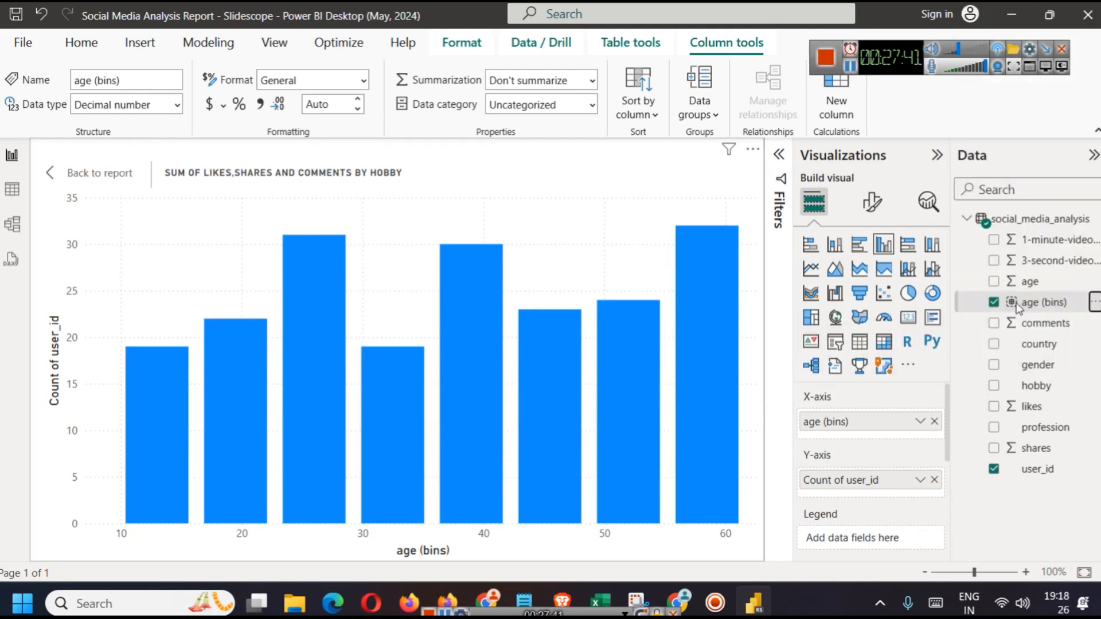
click(1032, 302)
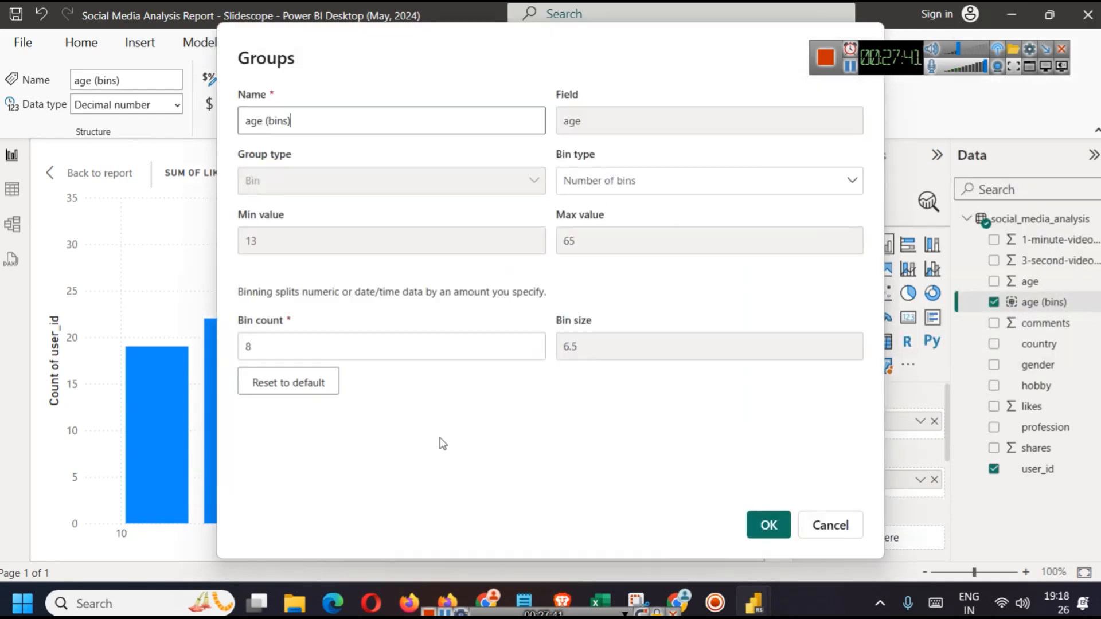
click(832, 526)
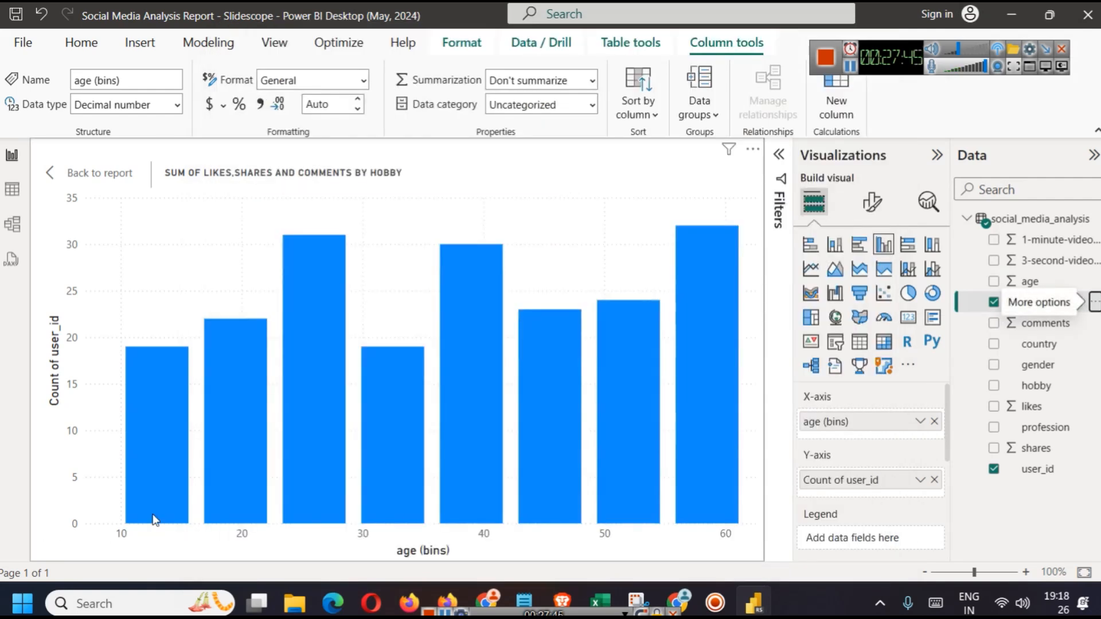
mouse_move(155, 519)
mouse_move(217, 486)
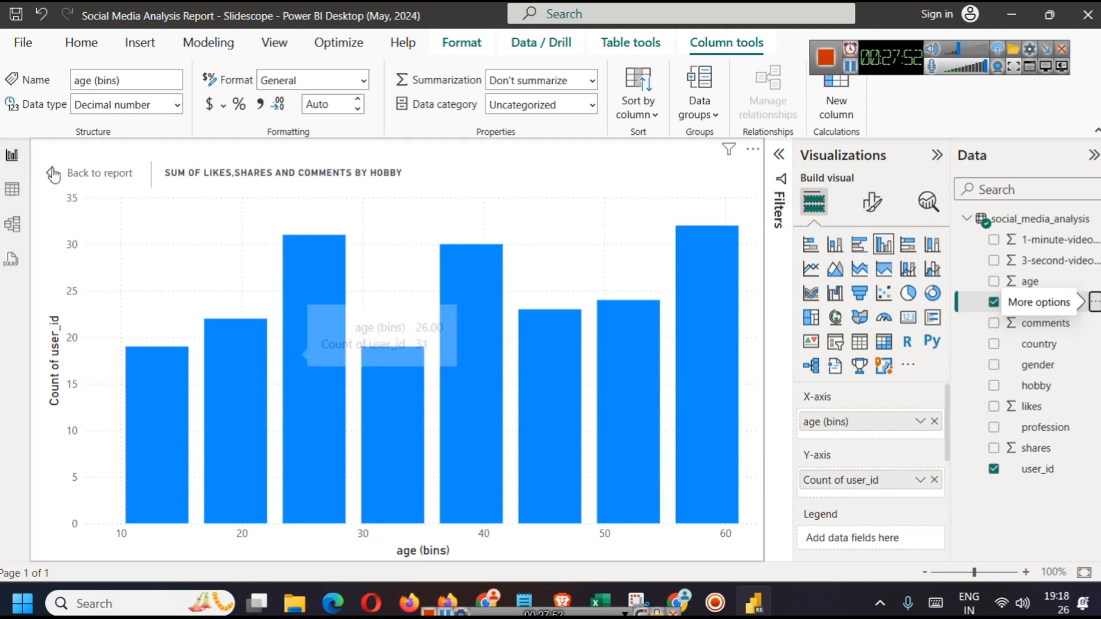
click(77, 173)
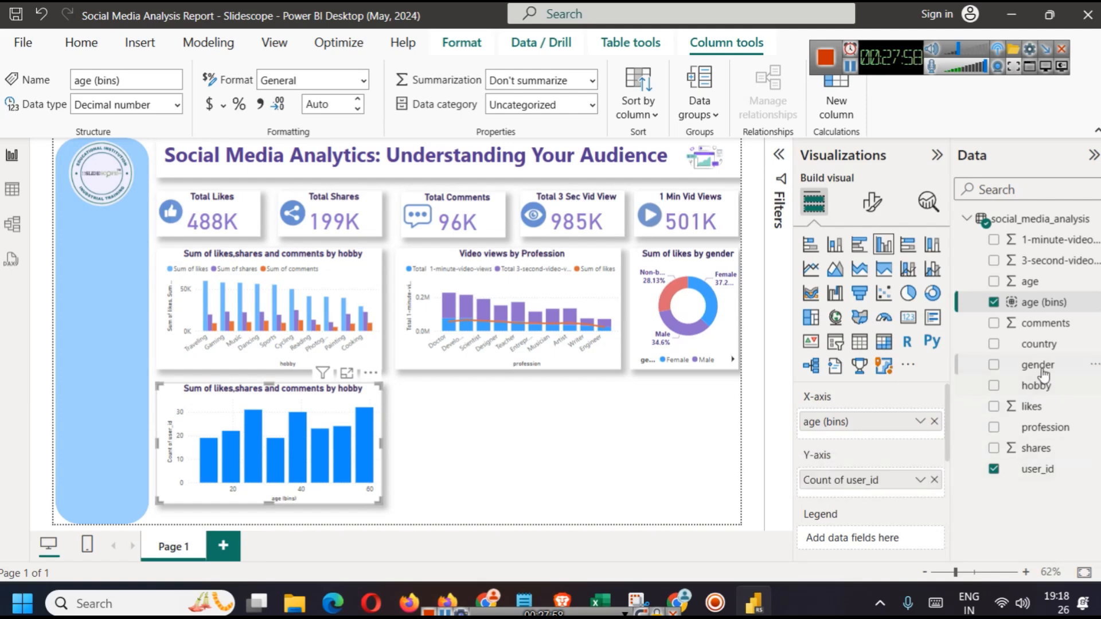
Try gender and hobby as the age chart's legend, the latter also as stacked columns, and undo these trials
drag(1041, 366, 886, 542)
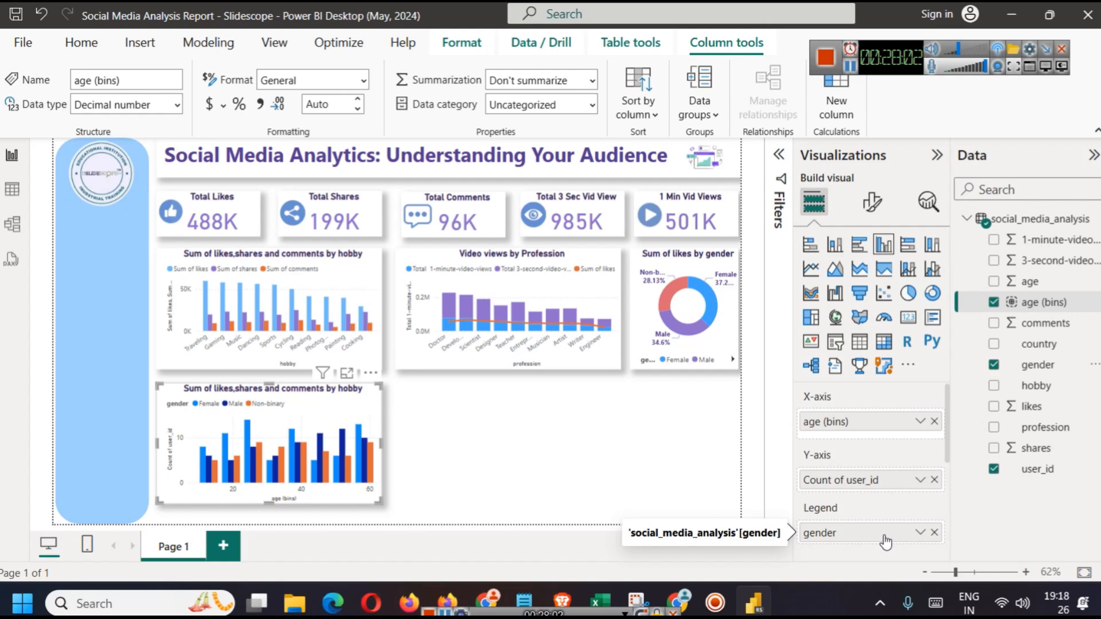
key(ctrl+z)
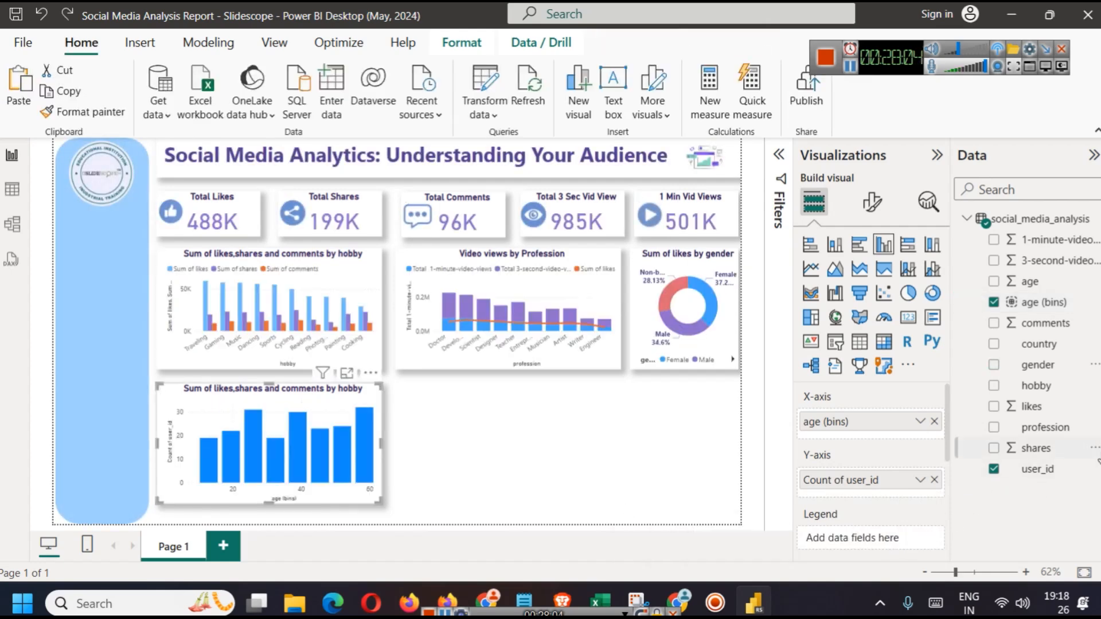
drag(1061, 386, 883, 533)
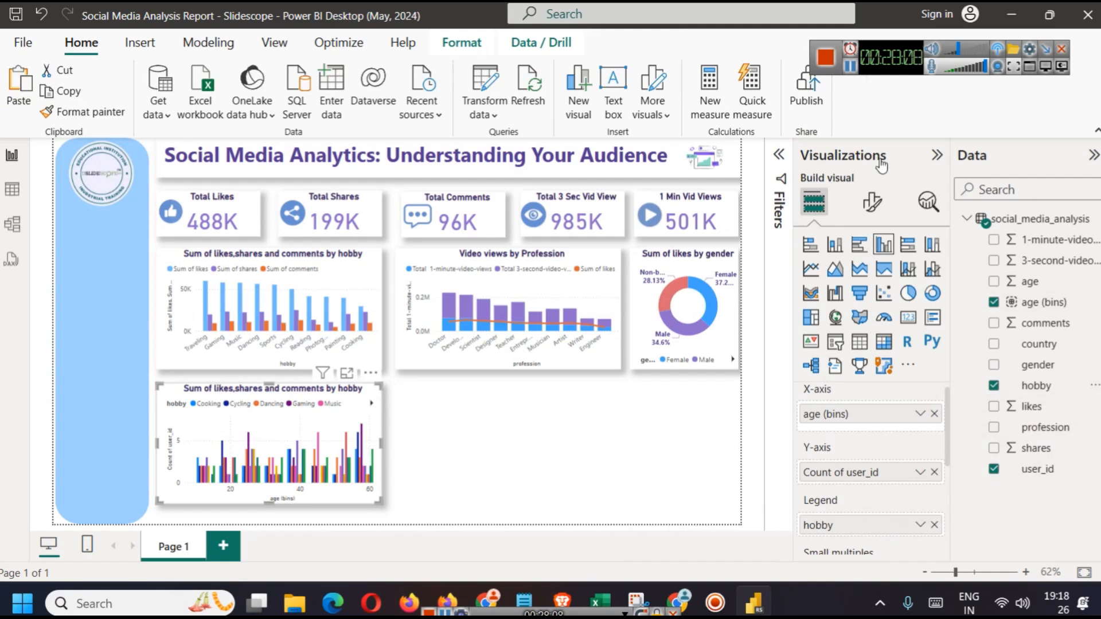
click(836, 246)
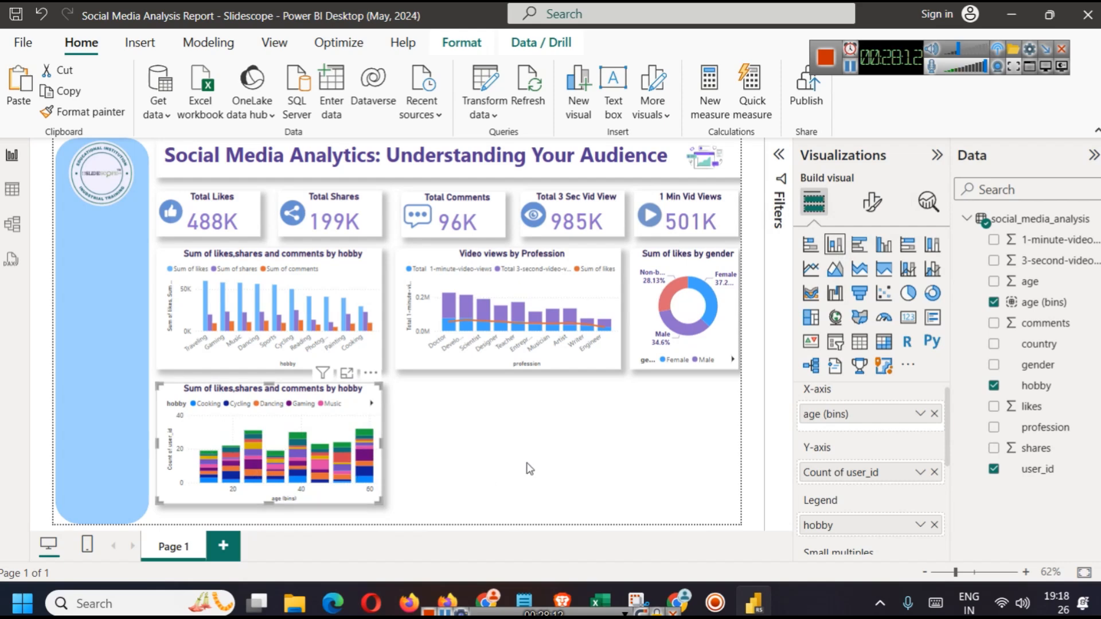
key(ctrl+z)
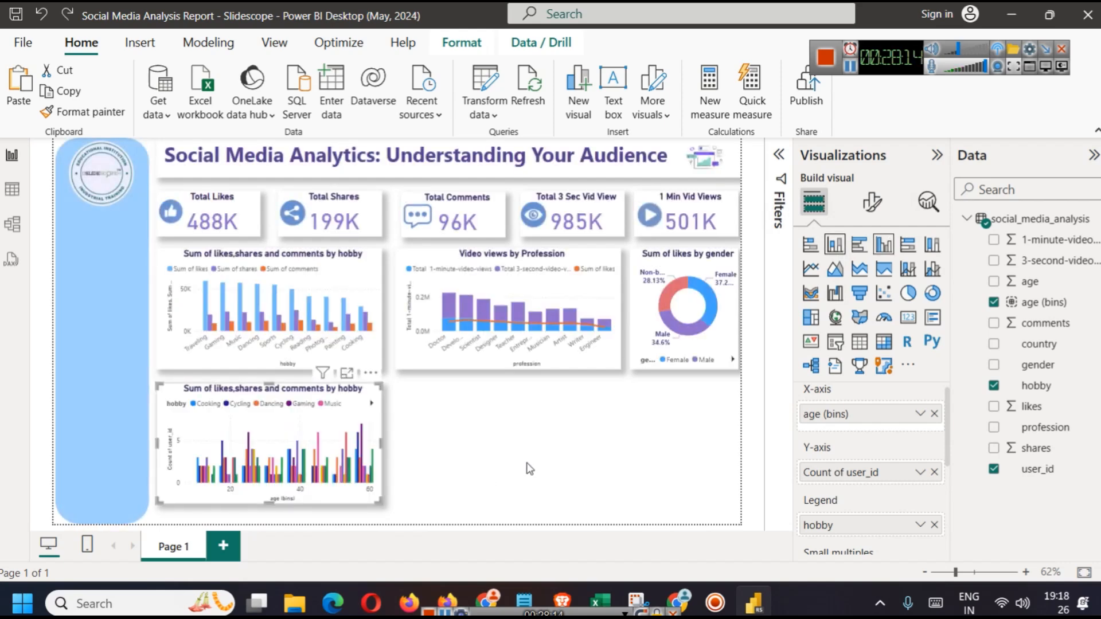
key(ctrl+z)
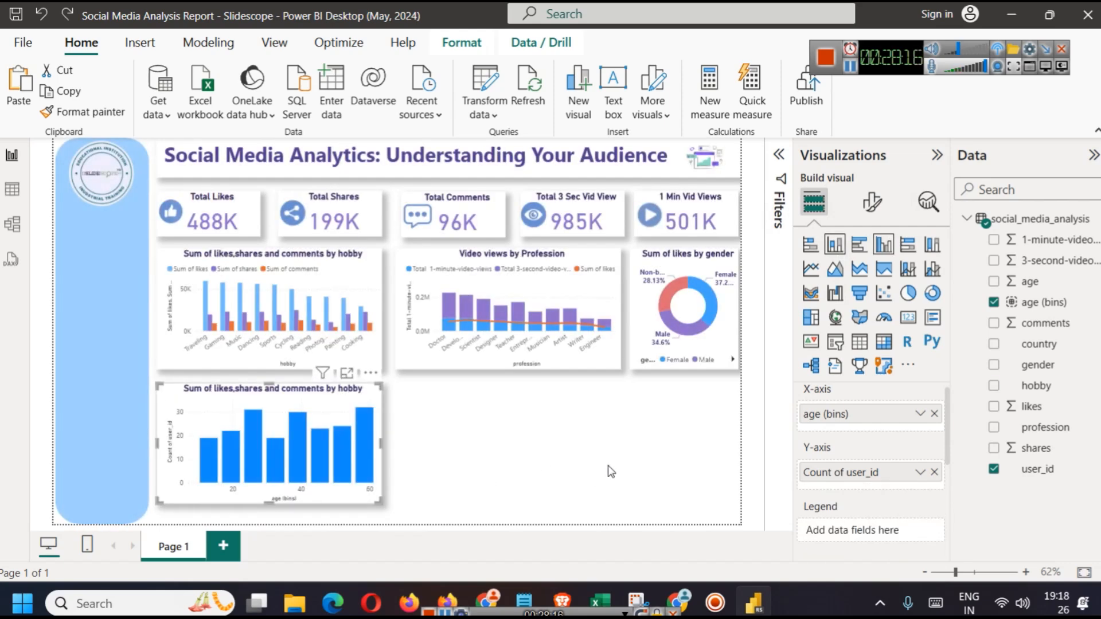
Set the age chart's column color to the recently used light blue that matches the hobby chart
click(872, 202)
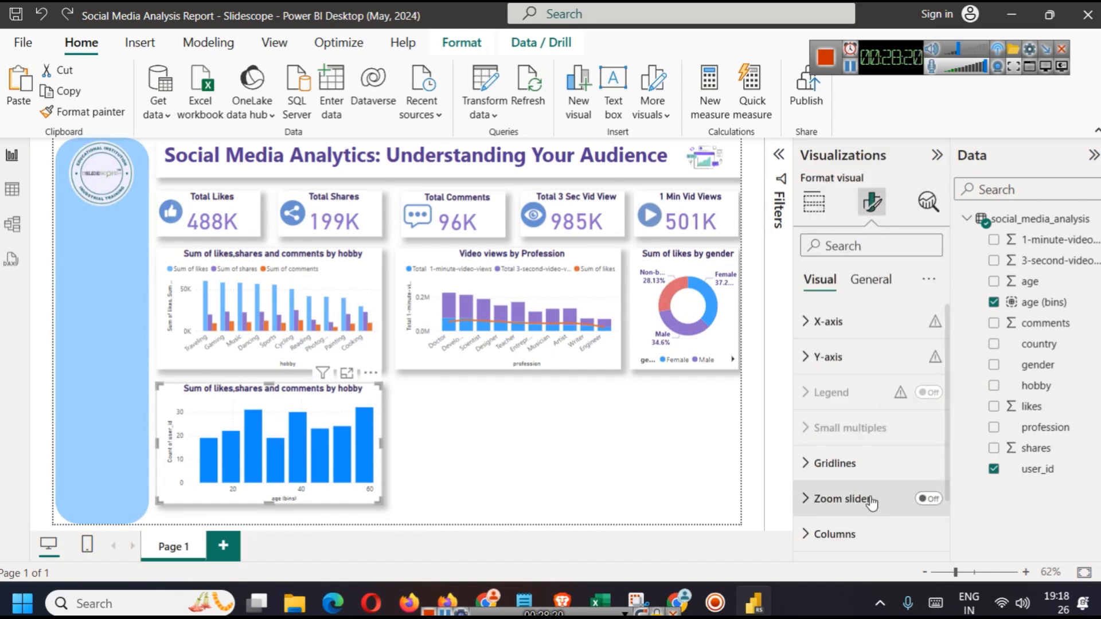
scroll(838, 471, down, 2)
scroll(841, 488, up, 2)
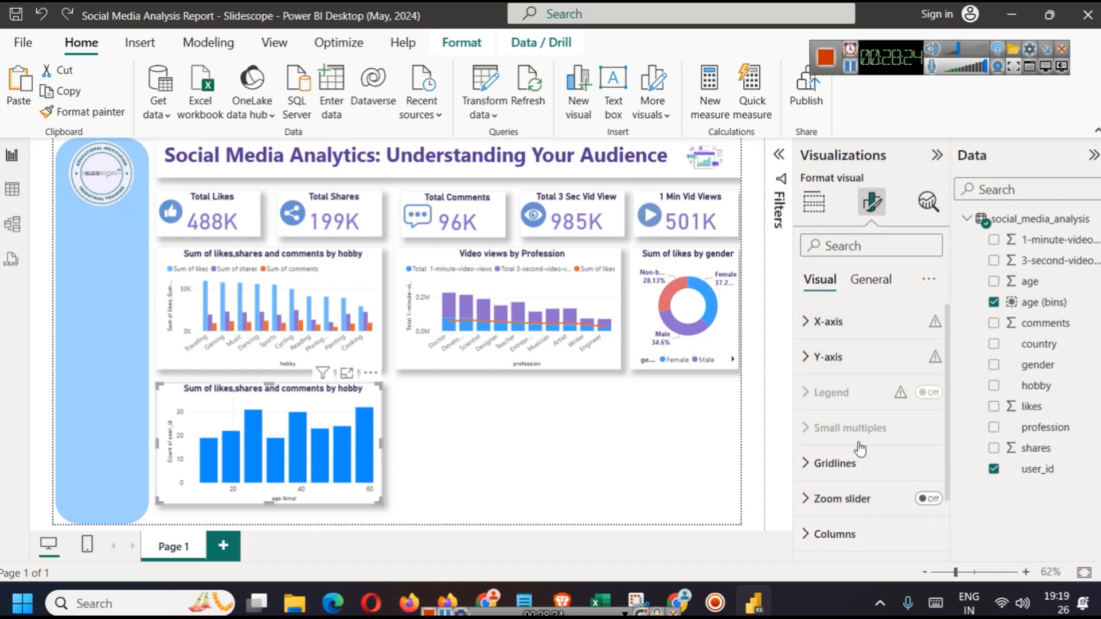
scroll(860, 449, down, 2)
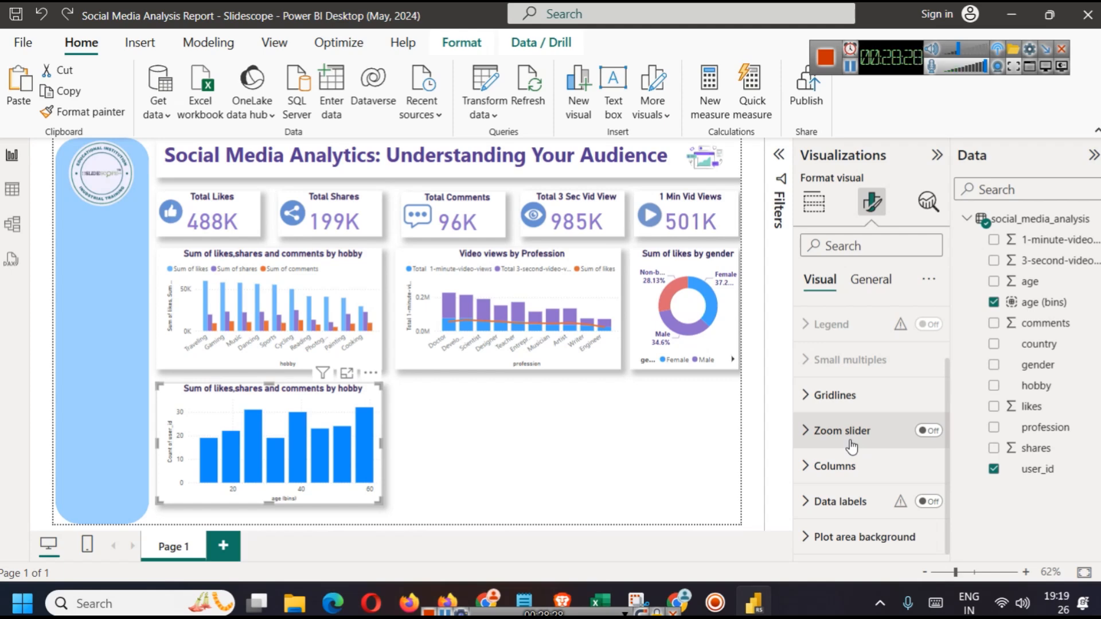
scroll(858, 454, up, 2)
scroll(854, 464, down, 2)
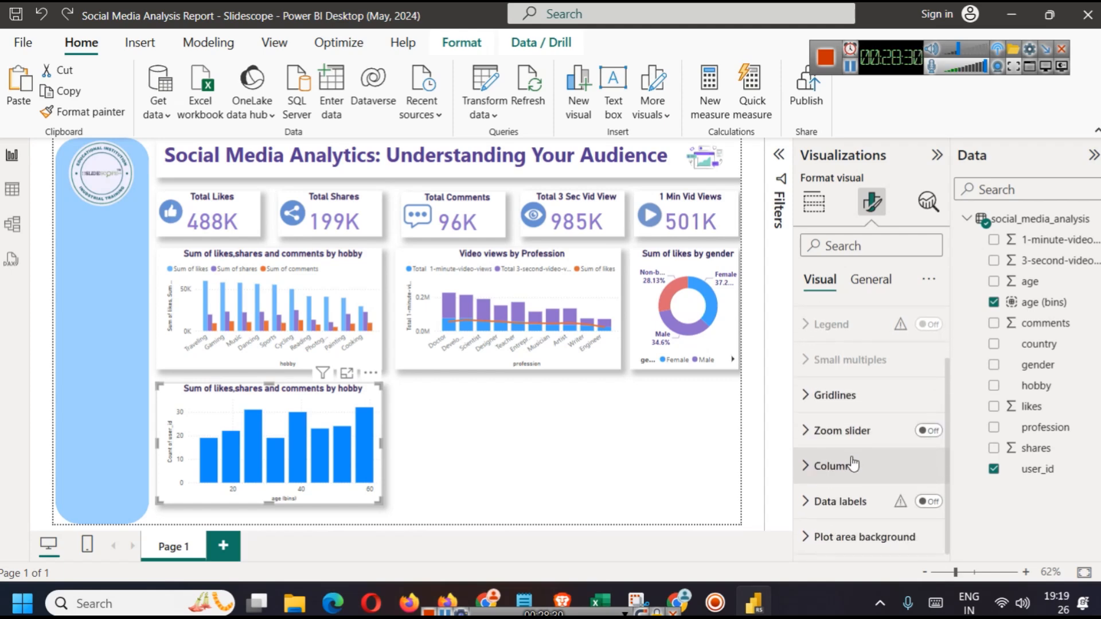
click(832, 466)
scroll(854, 465, down, 3)
click(839, 466)
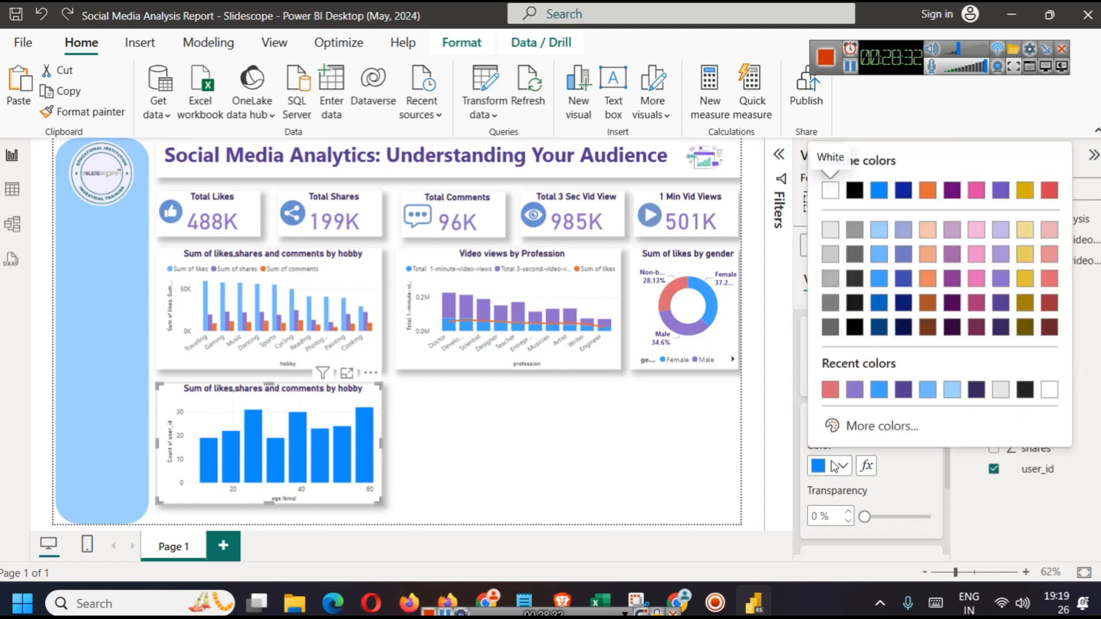
click(928, 392)
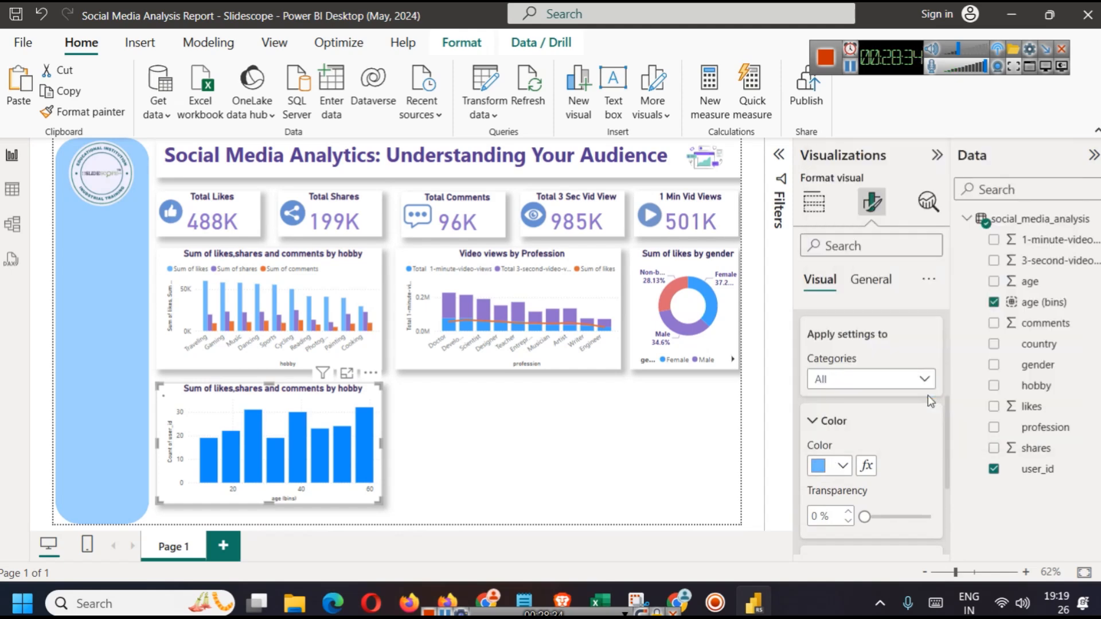
Change the age chart's title text to "Distribution of Age if Users"
click(585, 418)
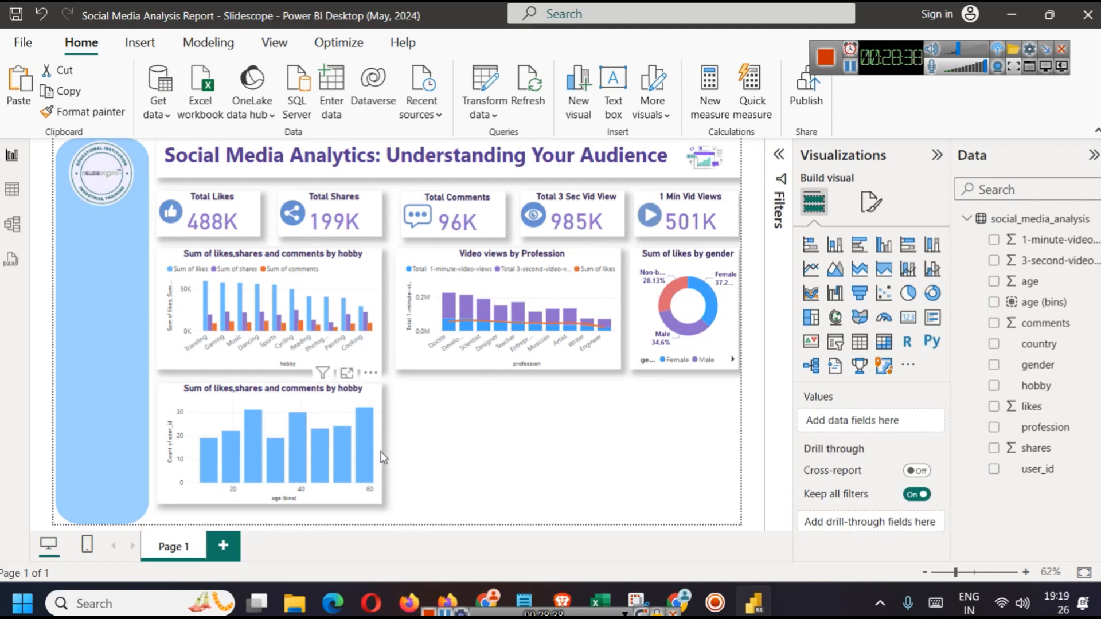
click(298, 422)
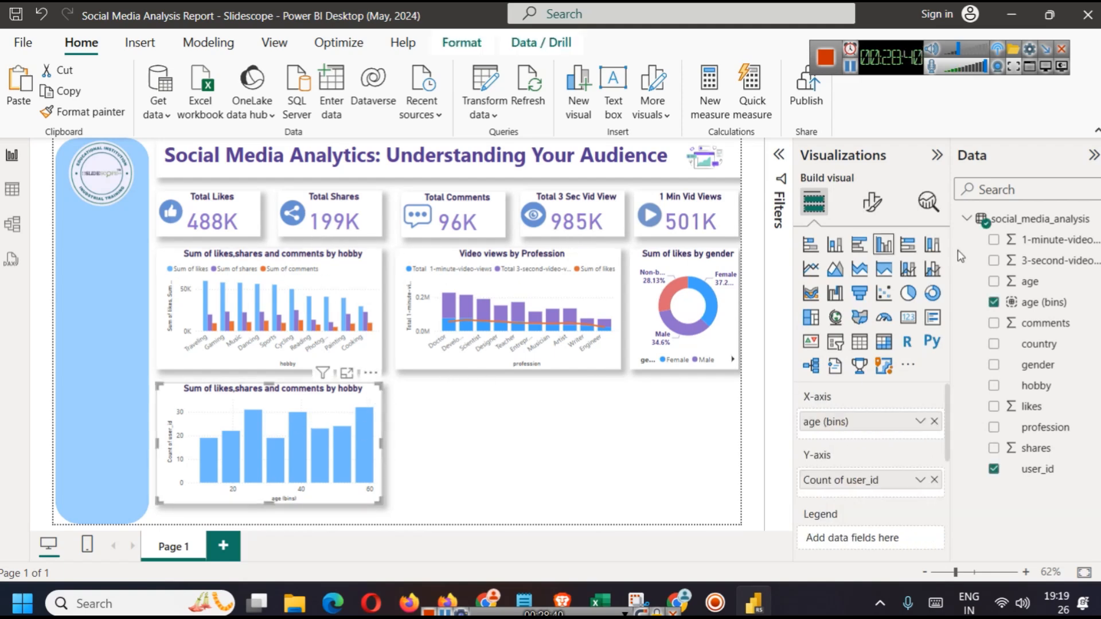
click(872, 201)
click(871, 279)
click(871, 359)
click(847, 445)
key(ctrl+a)
text(Dis)
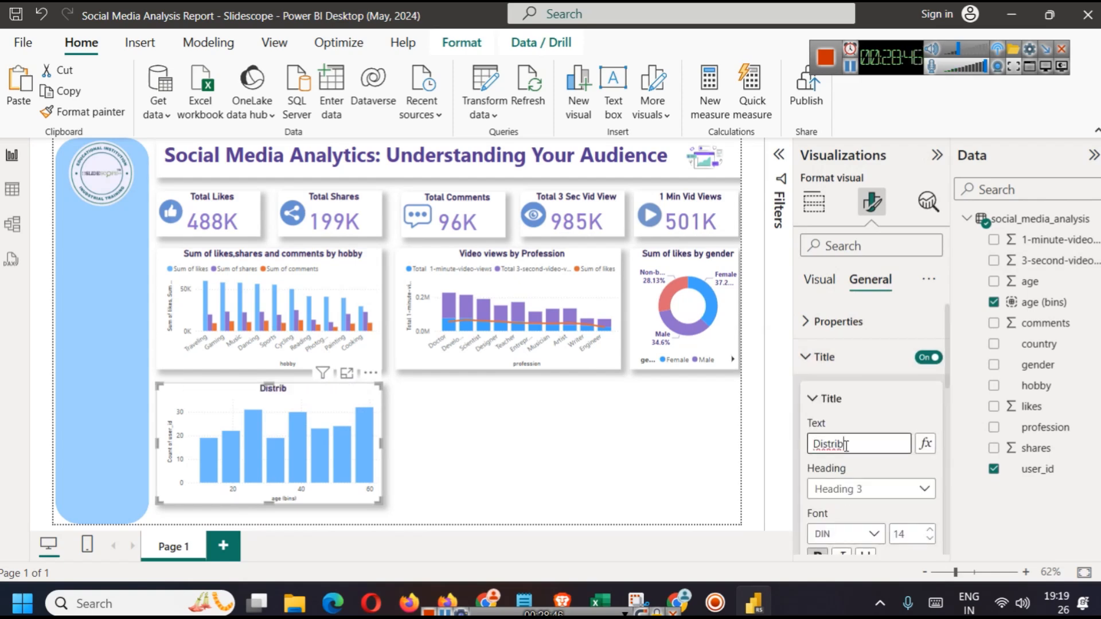
text(tribution of Age if Users)
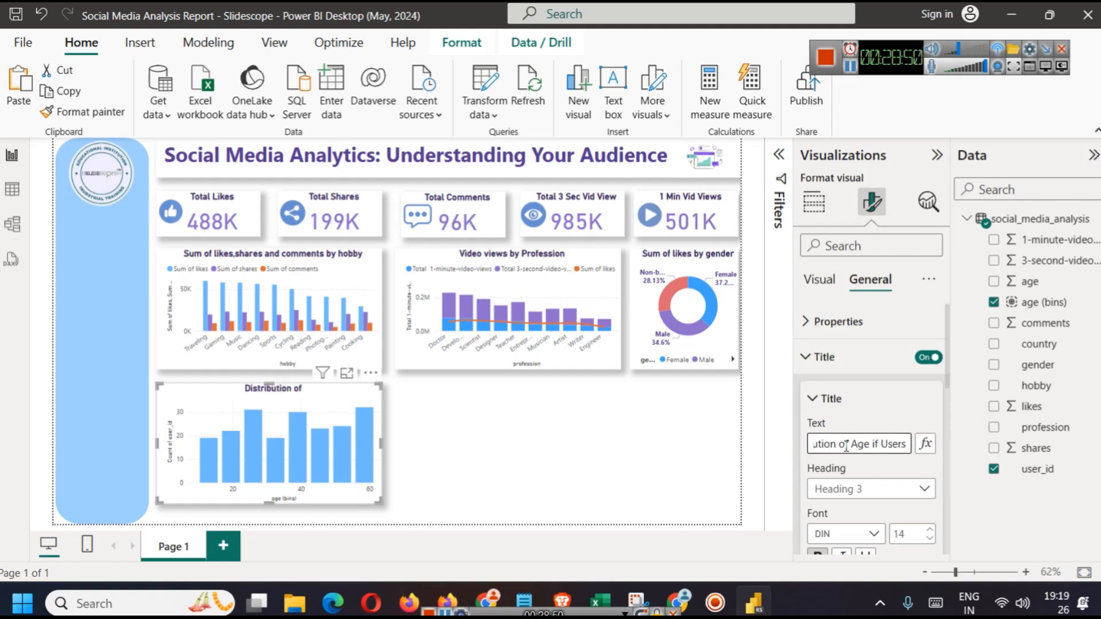
click(616, 436)
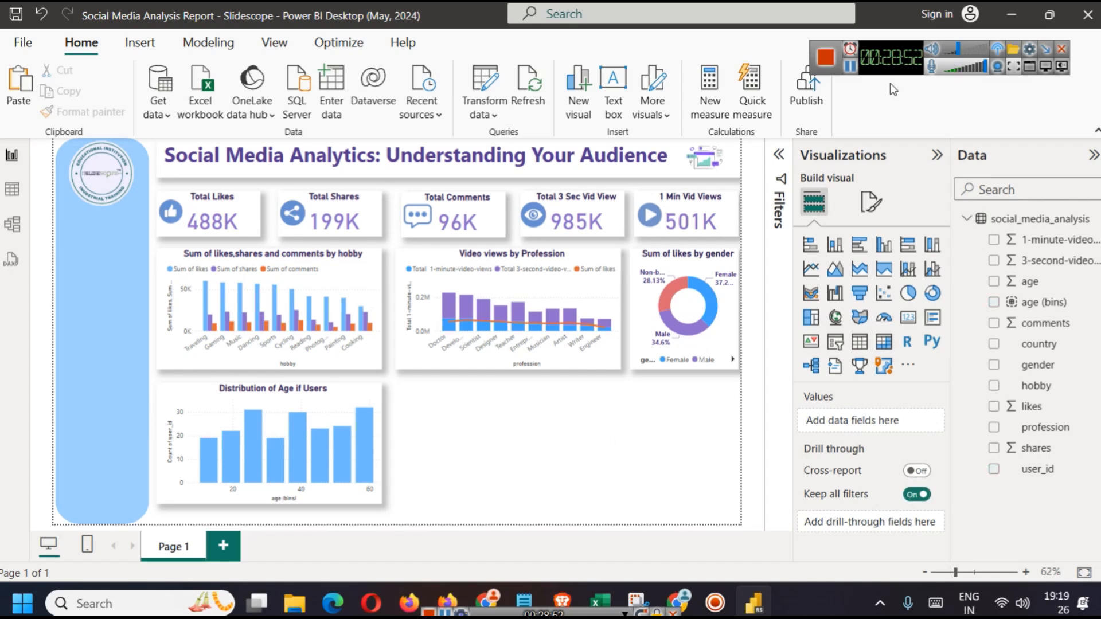
Convert the age chart to a stacked column chart and add gender as its legend
click(850, 67)
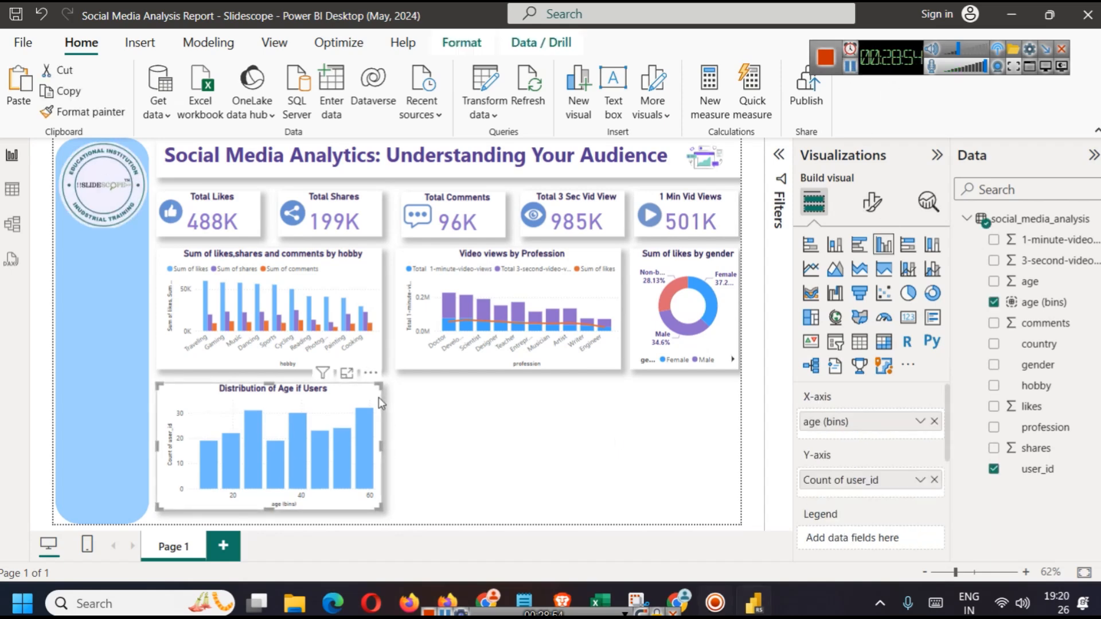
click(835, 269)
click(835, 245)
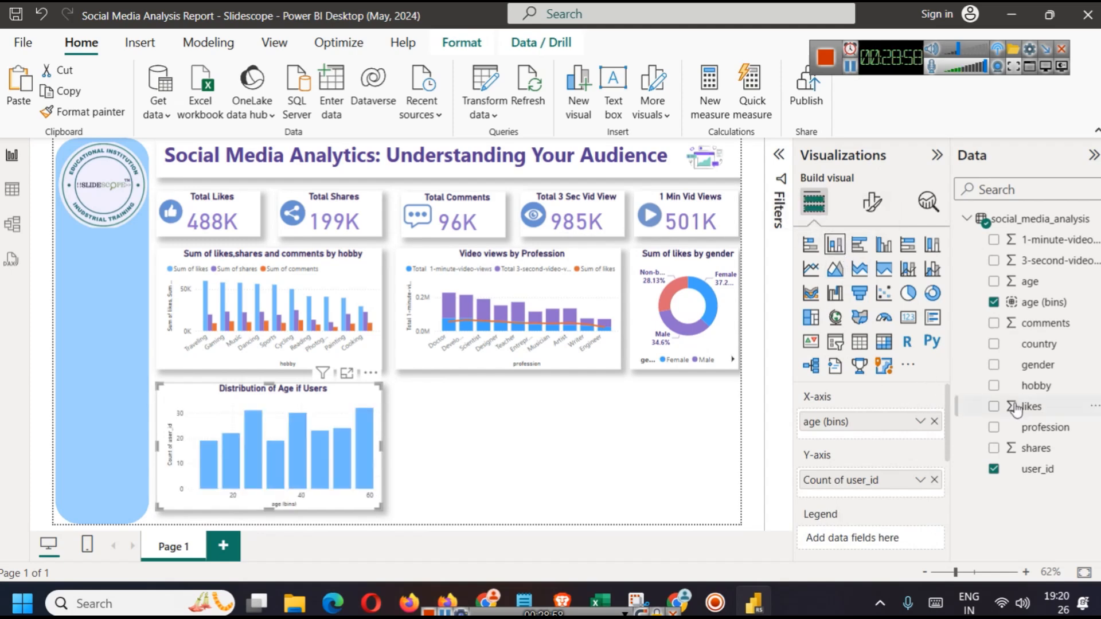
drag(1054, 370, 890, 536)
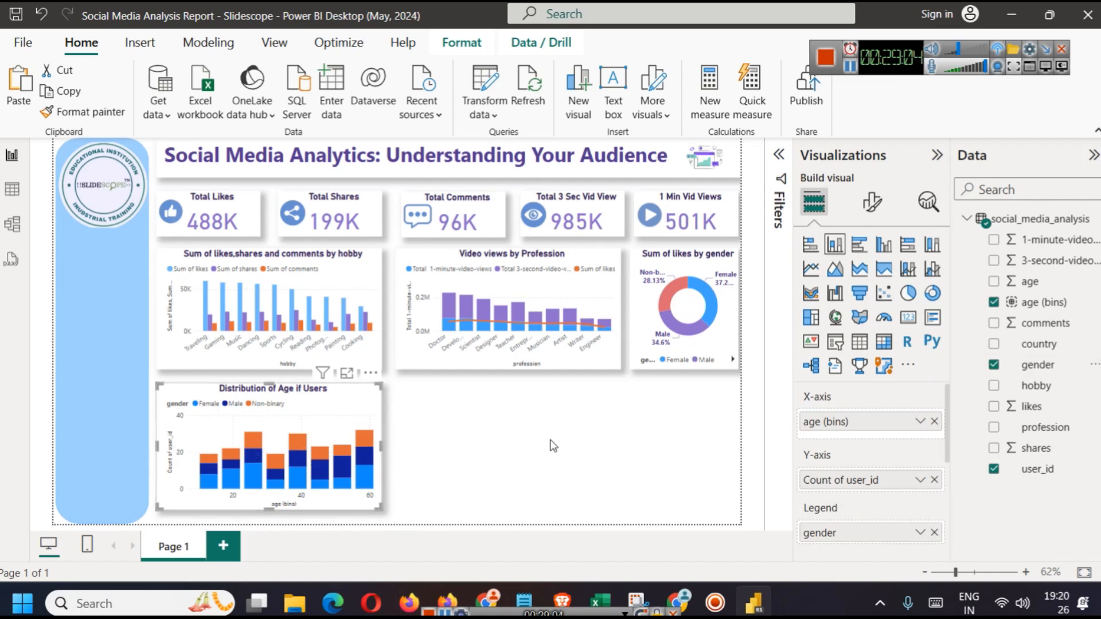
Turn on data labels for the stacked age chart
click(872, 202)
scroll(856, 371, down, 3)
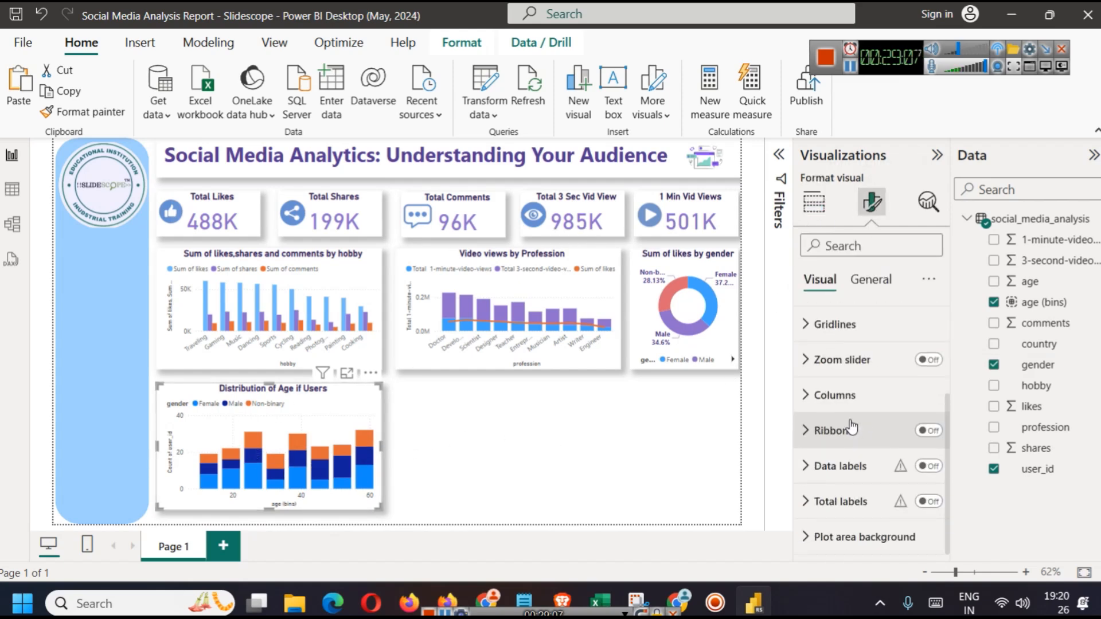
click(929, 467)
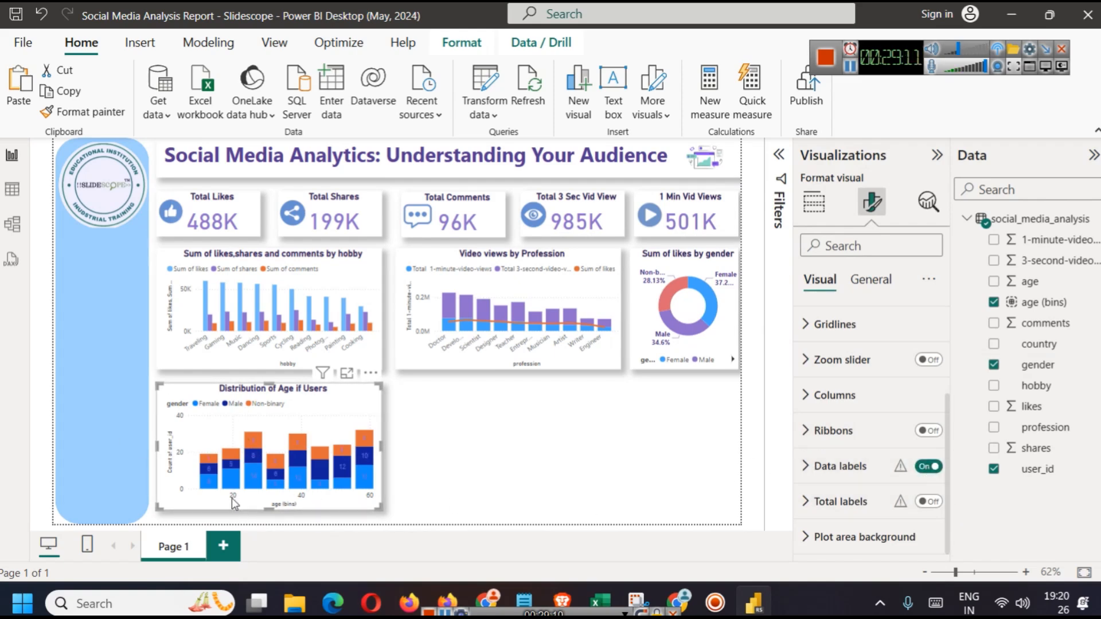
Set the value color of the age chart's data labels to the recently used near-black
click(837, 466)
scroll(857, 466, down, 2)
scroll(857, 467, down, 5)
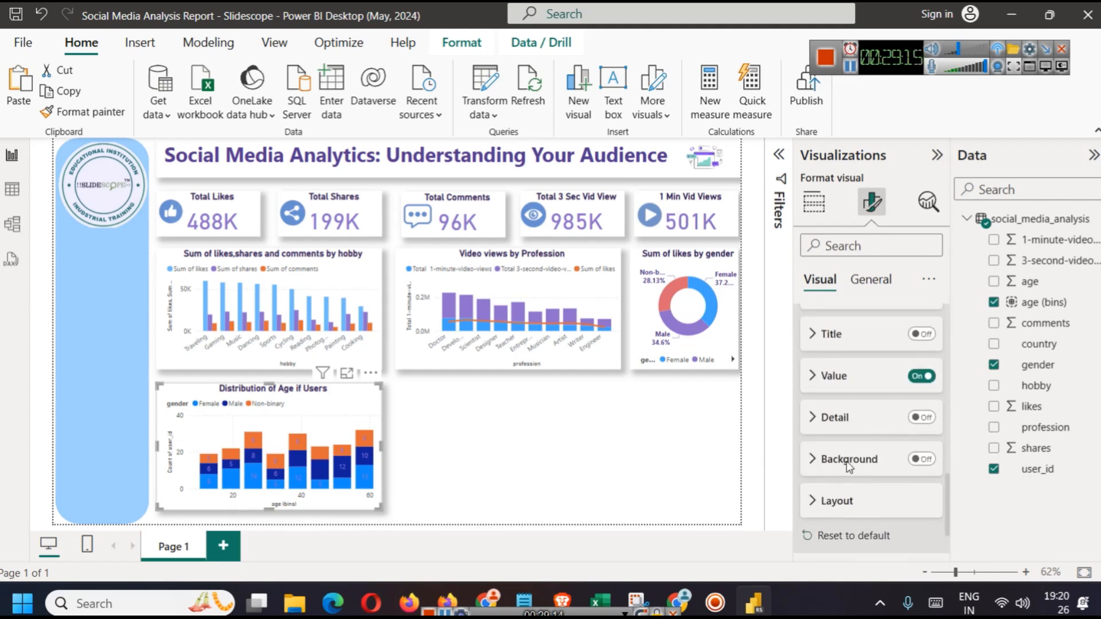
click(836, 377)
scroll(837, 383, down, 4)
click(841, 377)
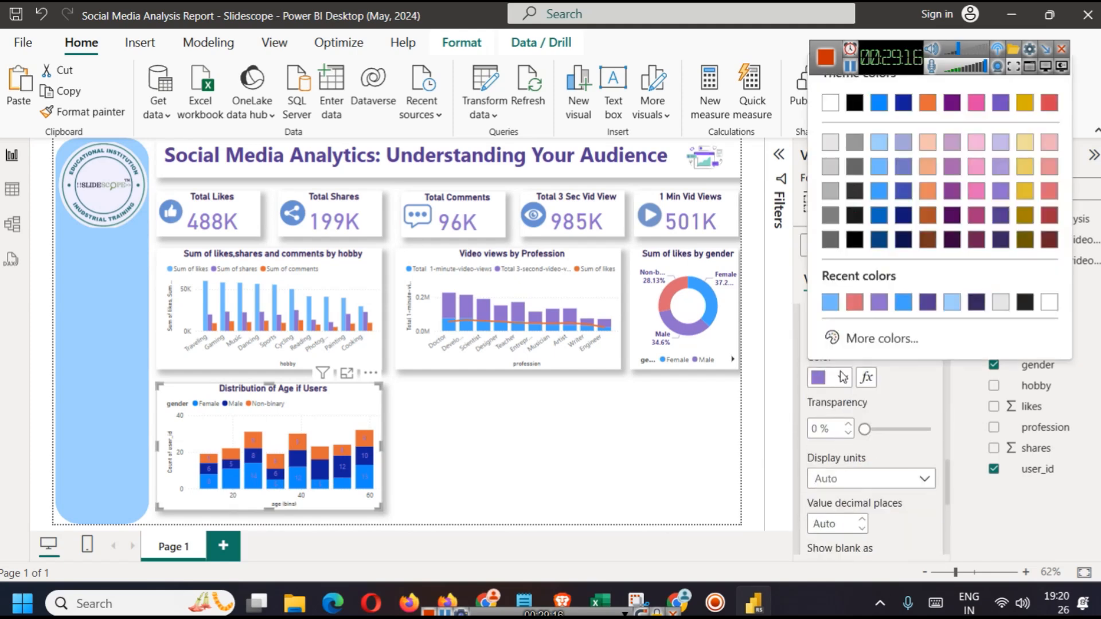
click(1026, 302)
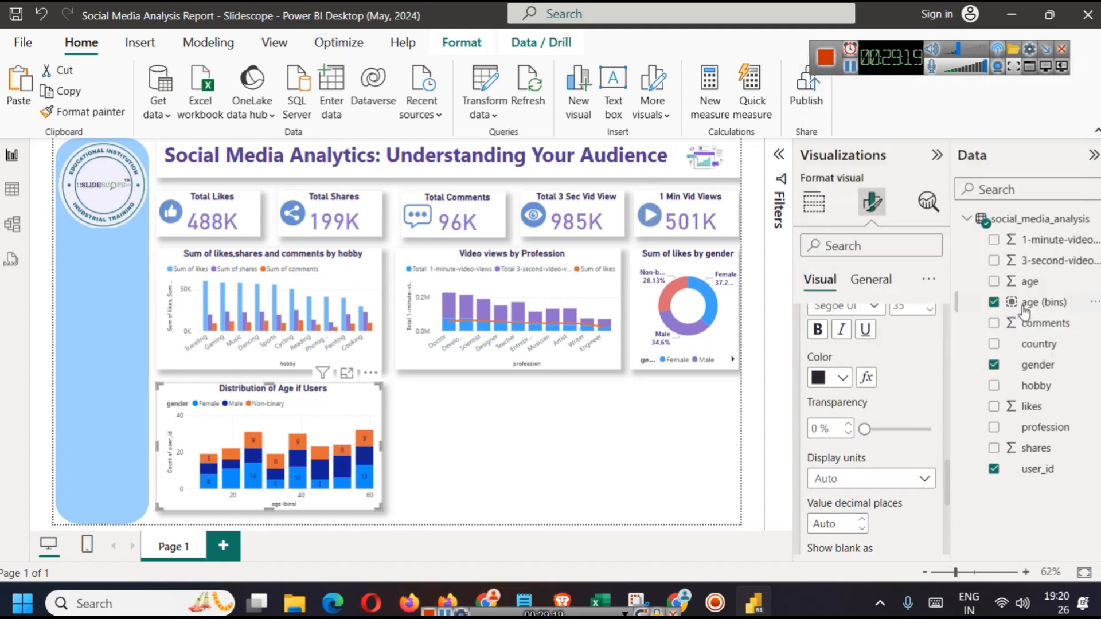
click(841, 377)
click(888, 408)
scroll(877, 405, up, 15)
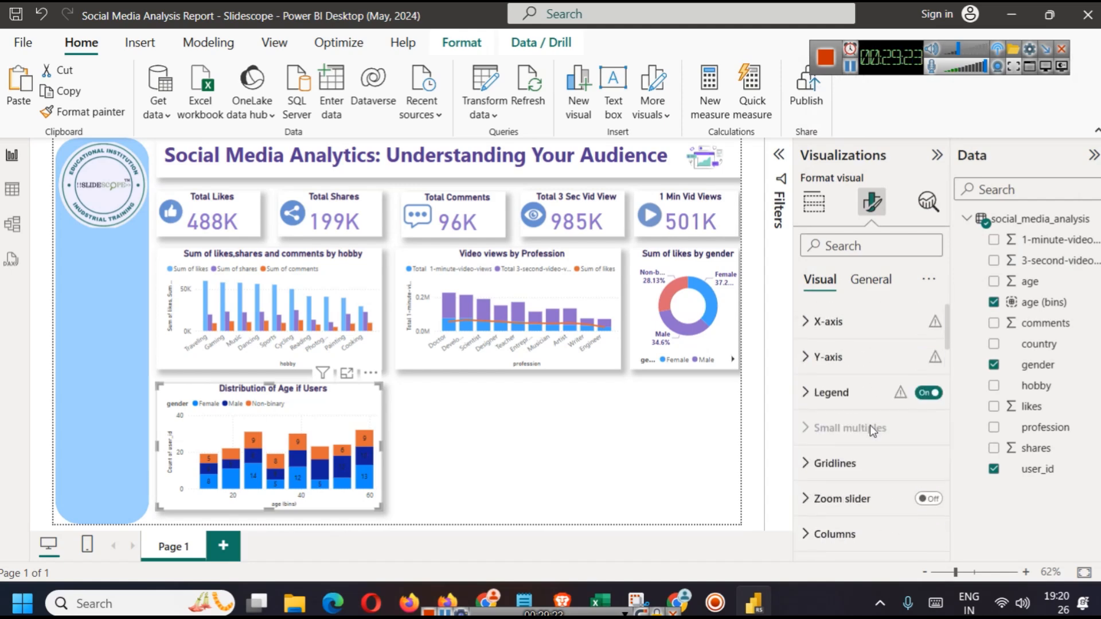
click(868, 401)
scroll(867, 442, down, 4)
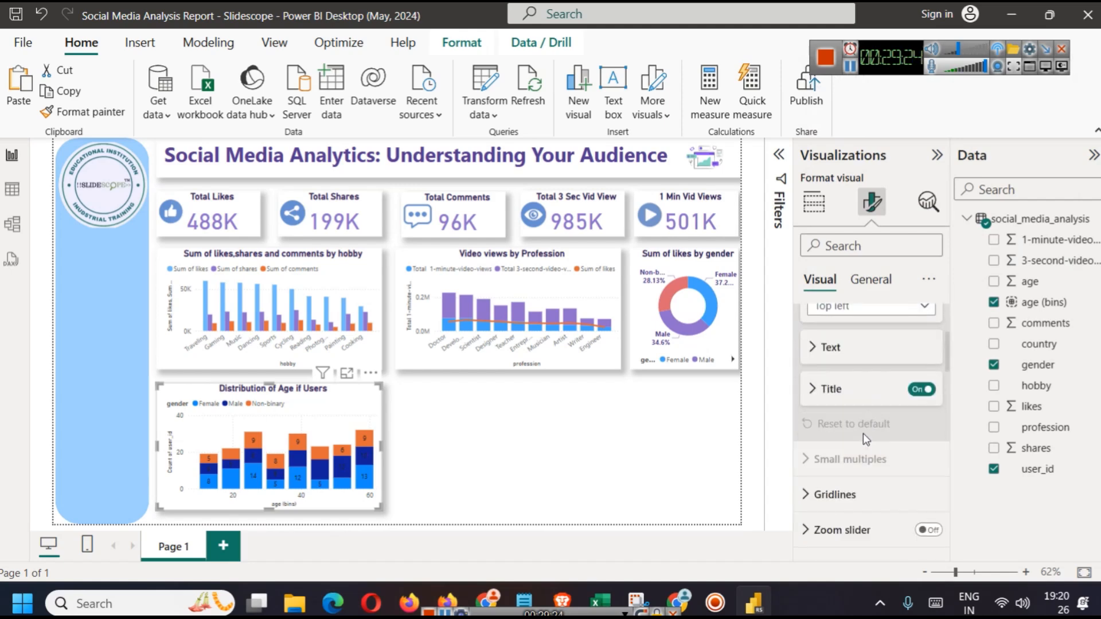
scroll(872, 440, up, 4)
click(861, 394)
Set the Female series columns of the age chart to the recently used blue that matches the gender donut
scroll(859, 453, down, 8)
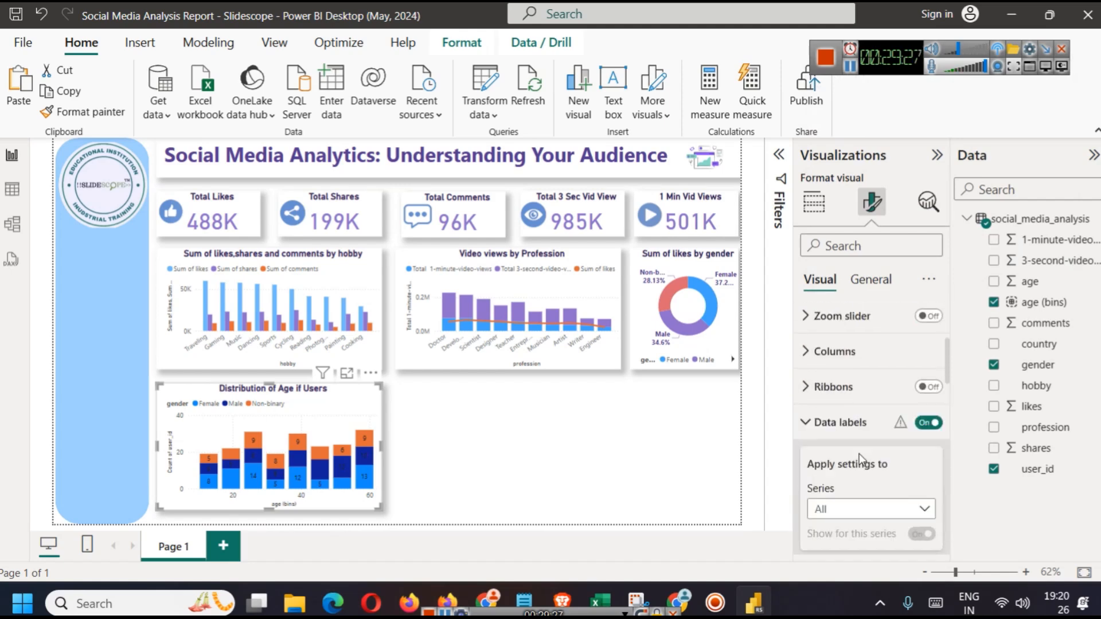
scroll(857, 405, up, 2)
click(826, 361)
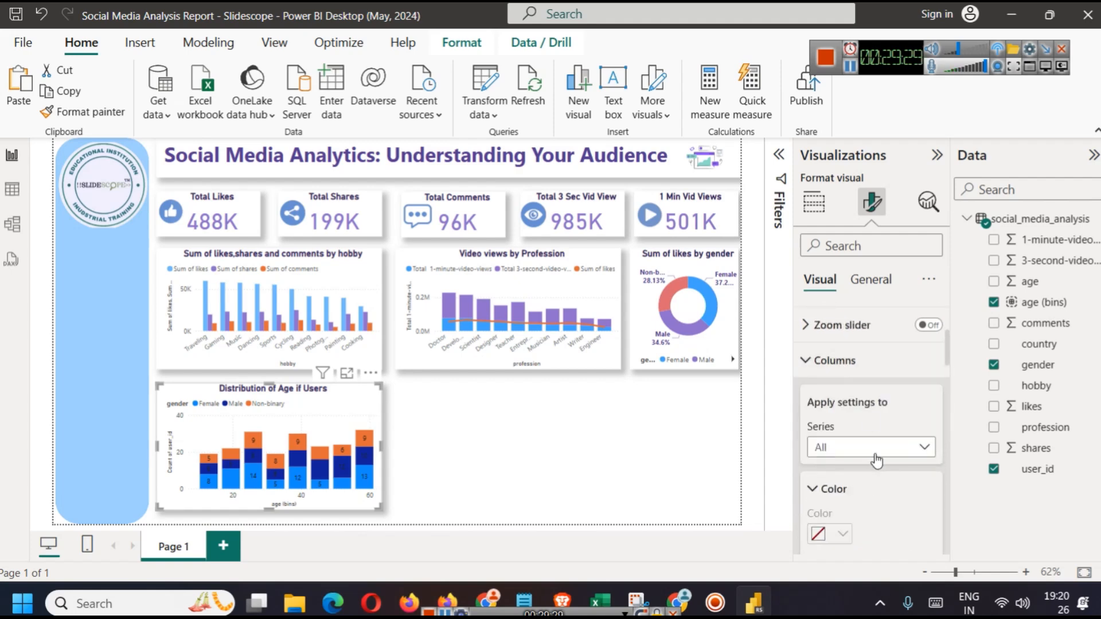
click(861, 447)
click(857, 490)
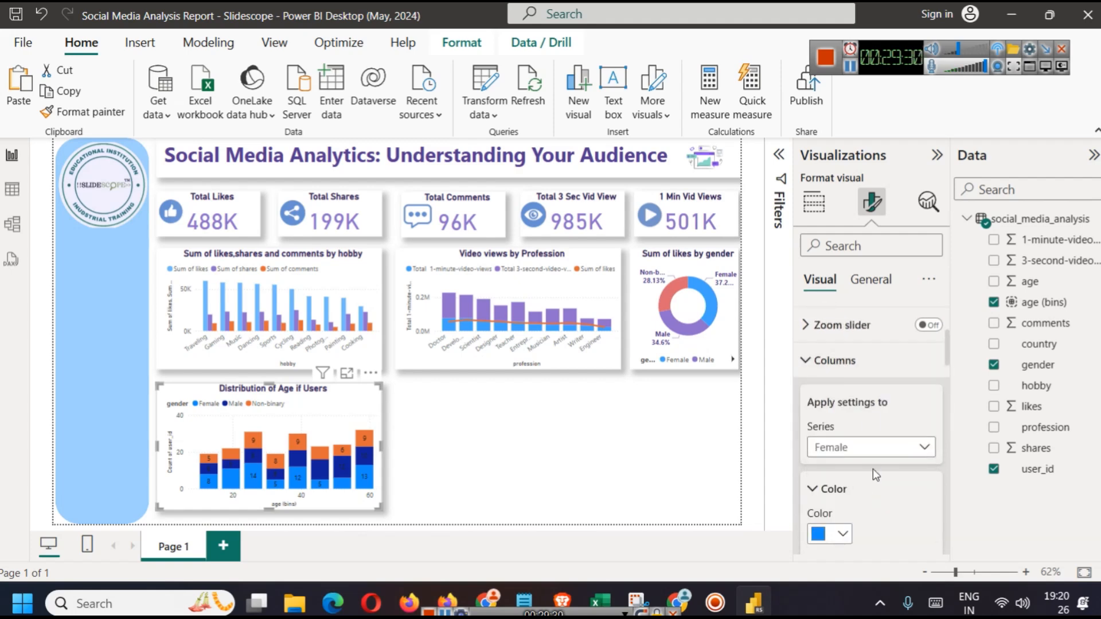
scroll(861, 469, down, 2)
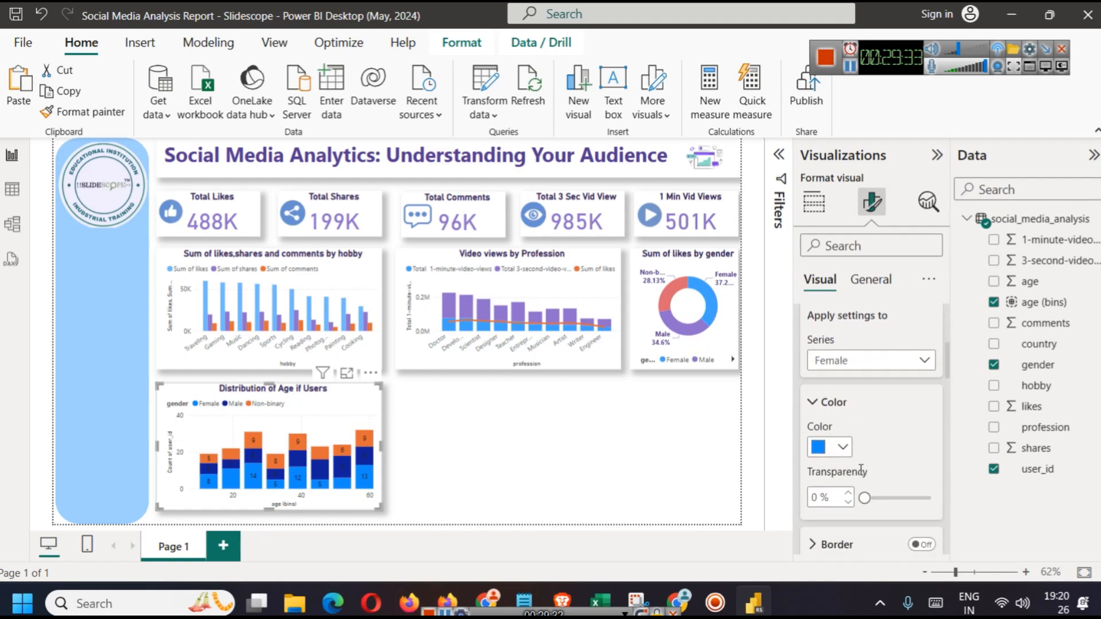
click(848, 451)
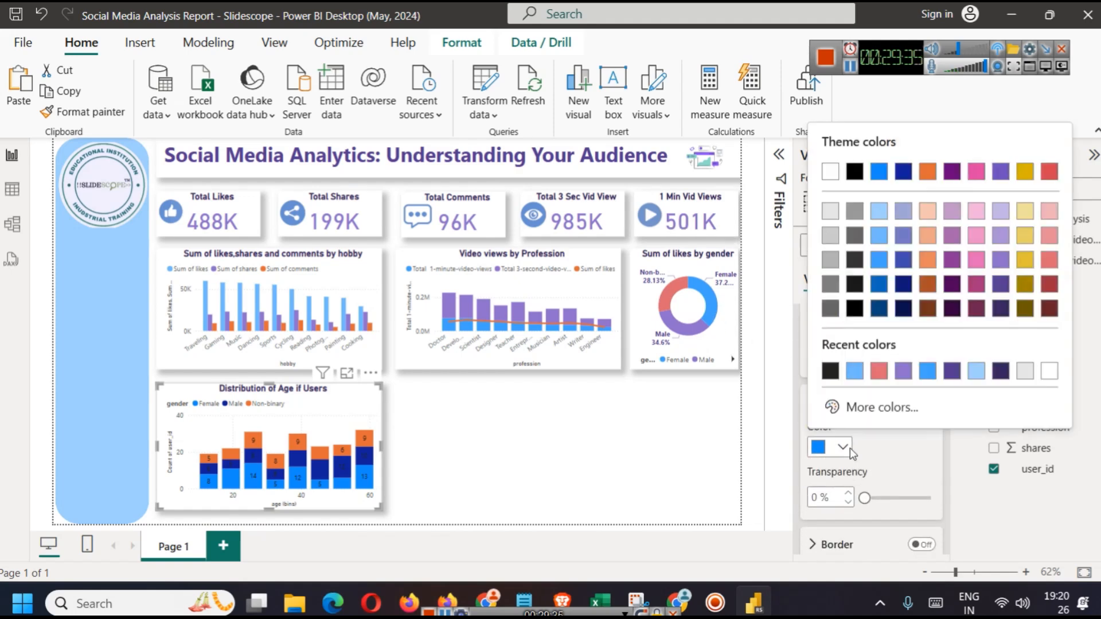
click(927, 373)
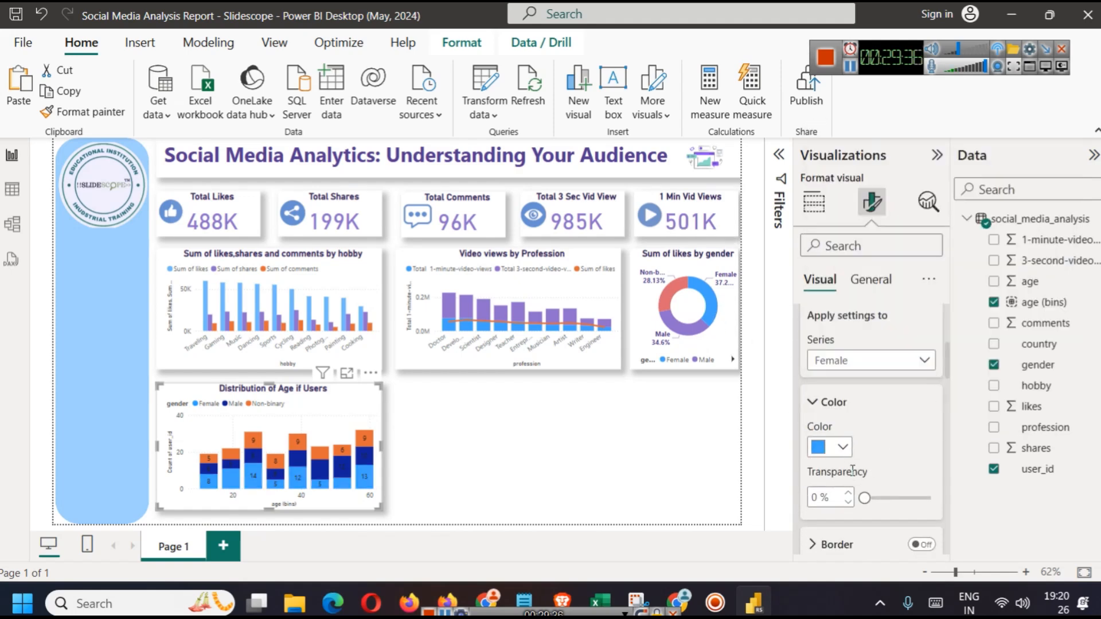
Set the Male series columns of the age chart to the recently used light purple that matches the gender donut
click(869, 361)
click(854, 425)
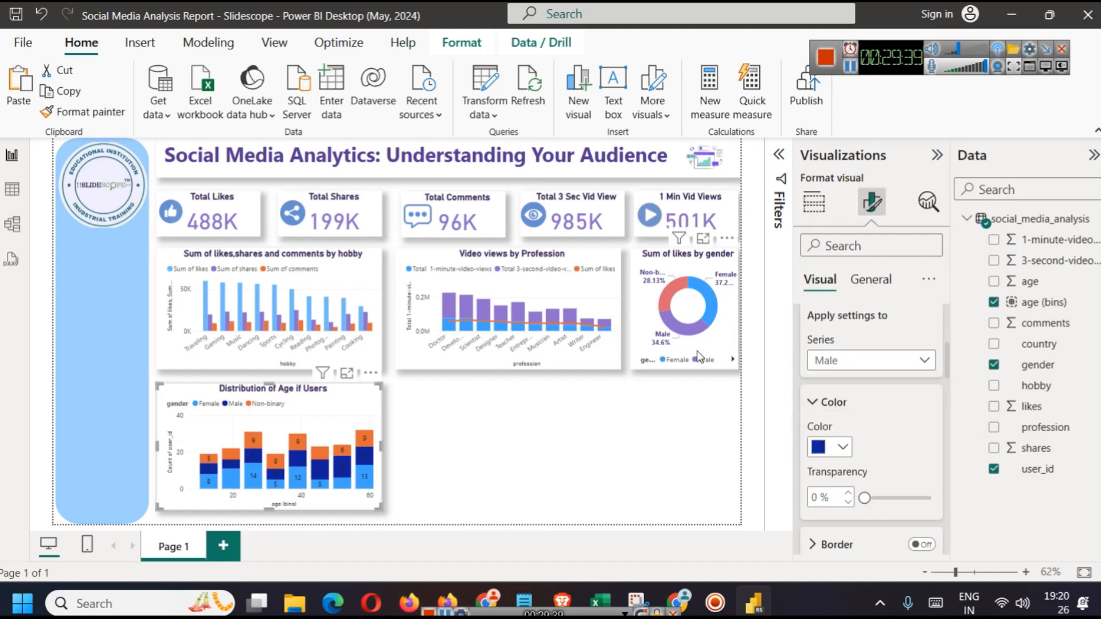
click(840, 447)
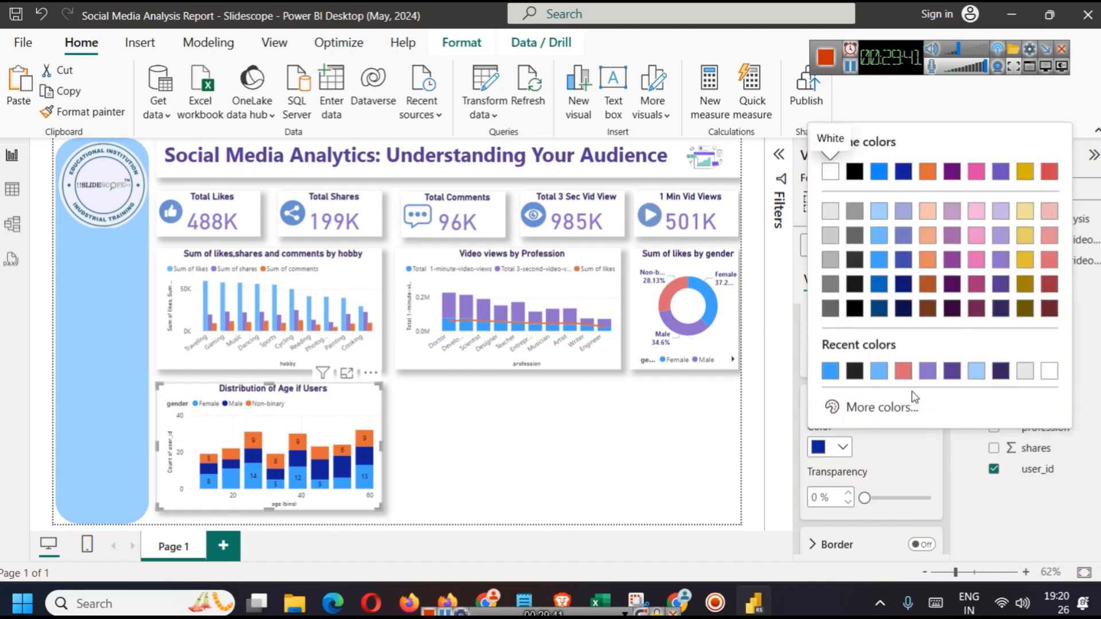
click(927, 371)
scroll(864, 469, down, 1)
scroll(857, 470, down, 3)
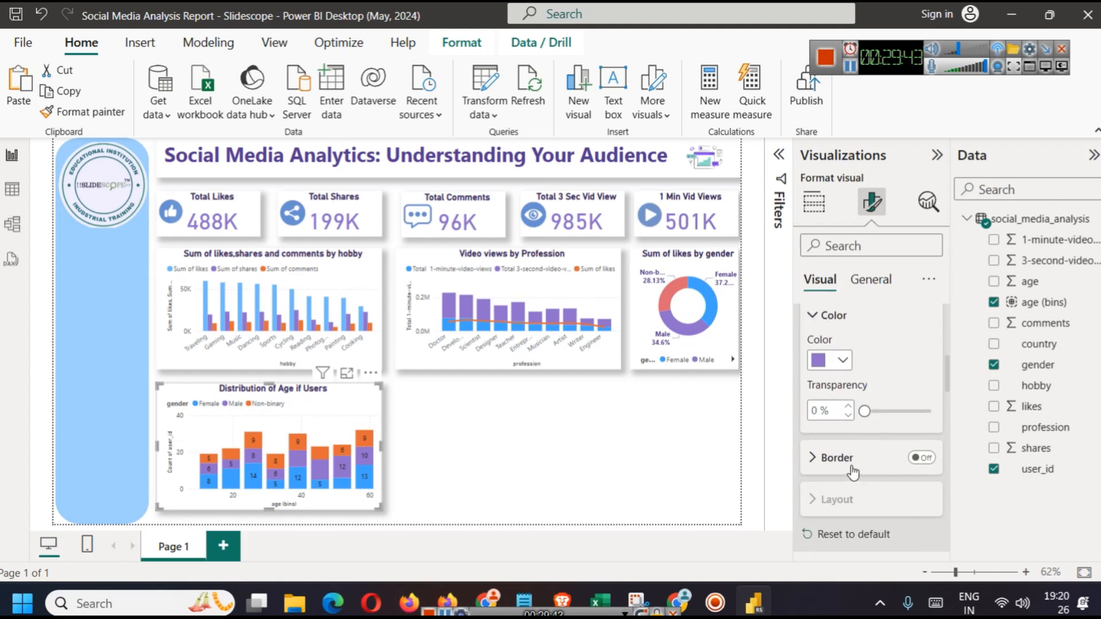
Set the Non-binary series columns of the age chart to the recently used light red that matches the gender donut
scroll(859, 438, up, 3)
click(872, 360)
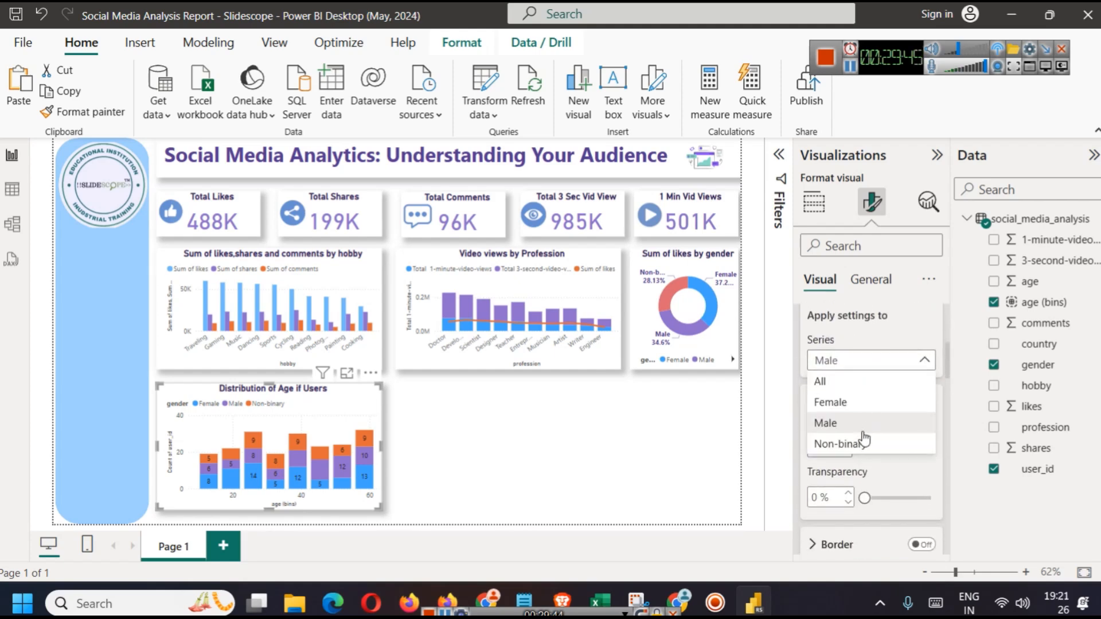
click(864, 444)
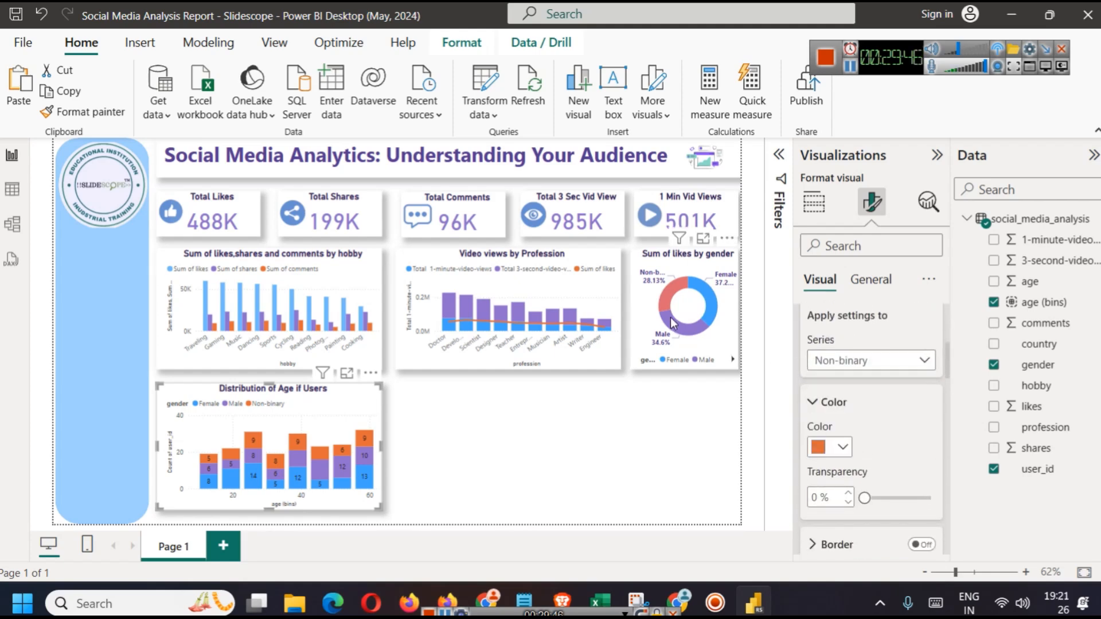
click(843, 448)
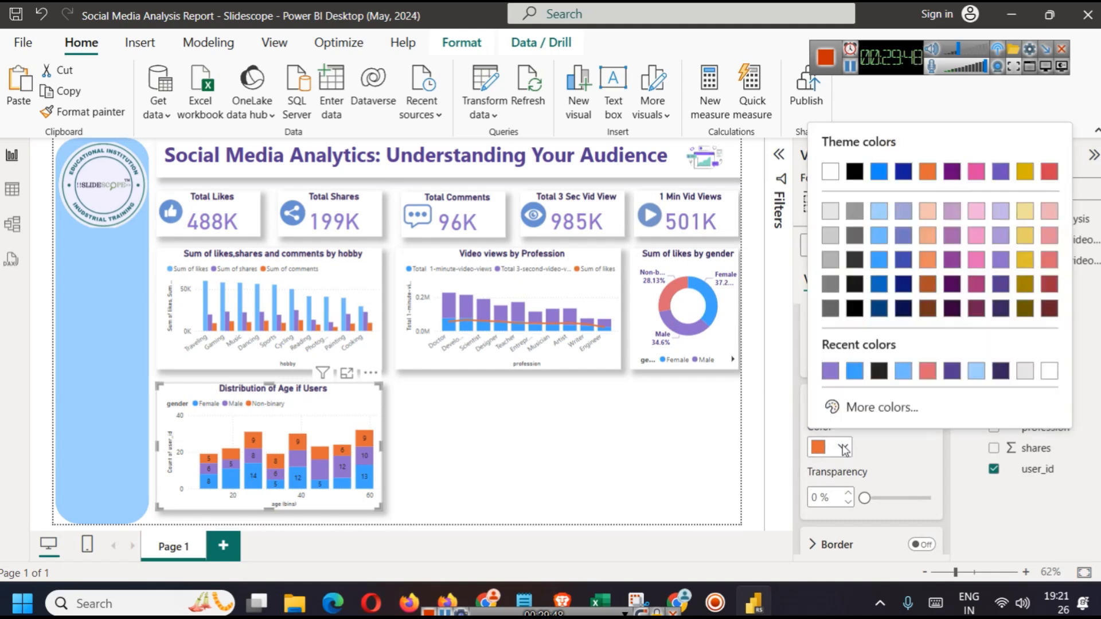
click(927, 371)
click(522, 468)
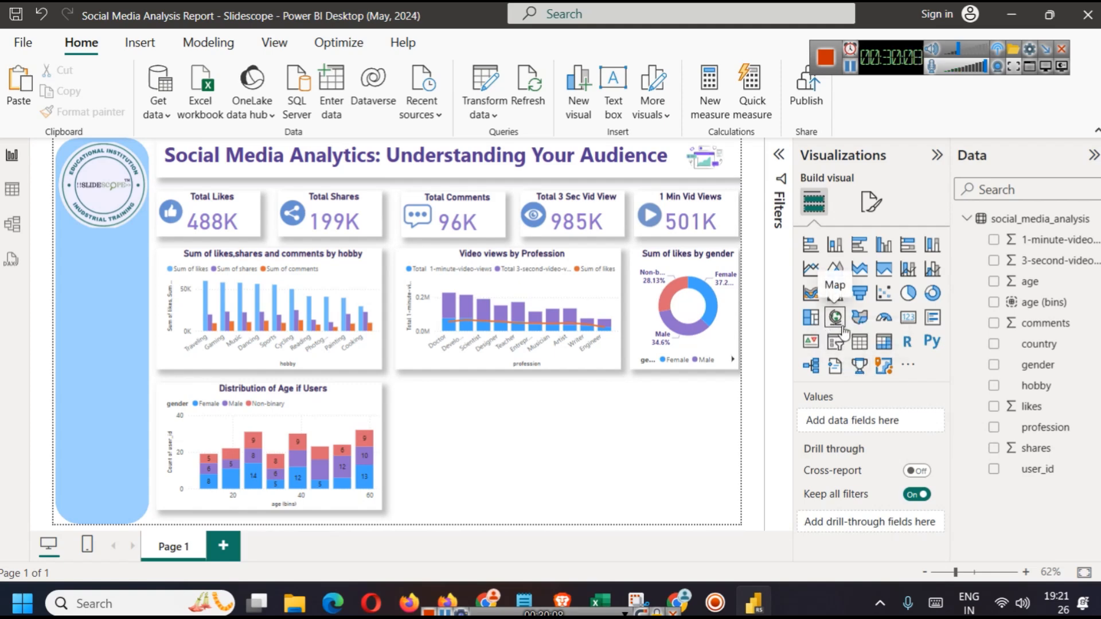
Add a slicer for gender, shrink it to the width of the blue sidebar, and place it below the logo
click(835, 342)
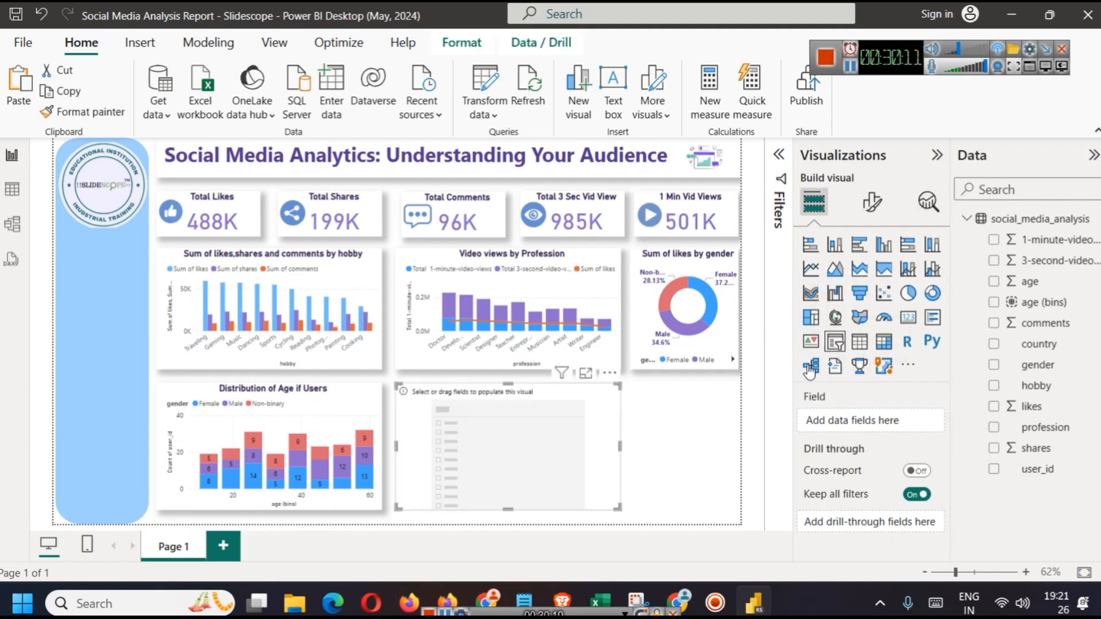
drag(619, 387, 489, 455)
drag(477, 501, 107, 271)
key(Right)
key(Up)
key(Up)
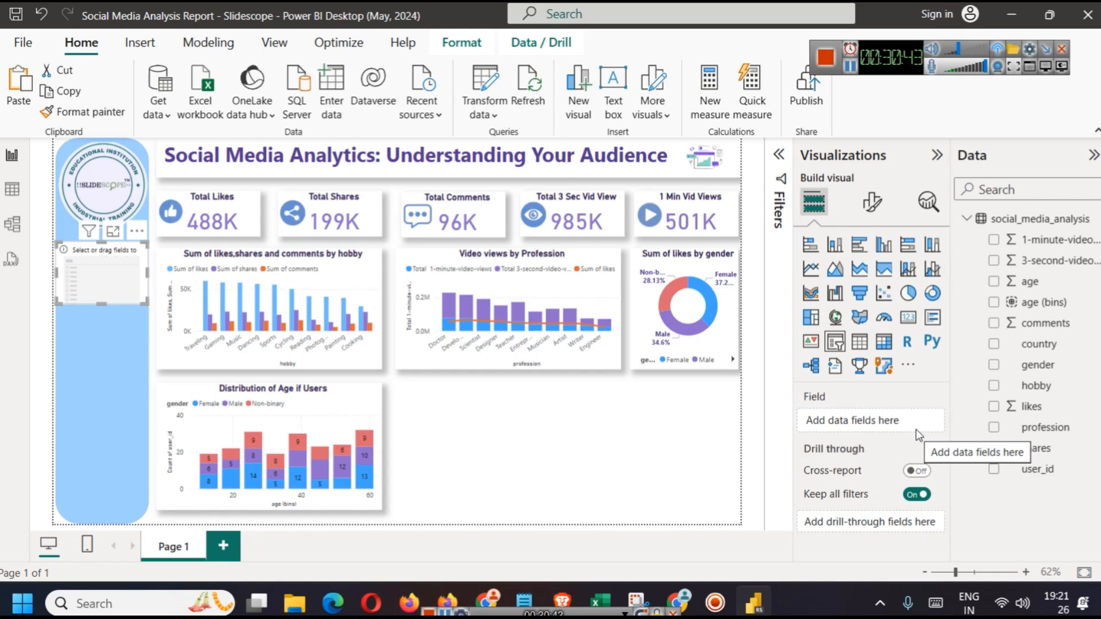
drag(1050, 374, 863, 424)
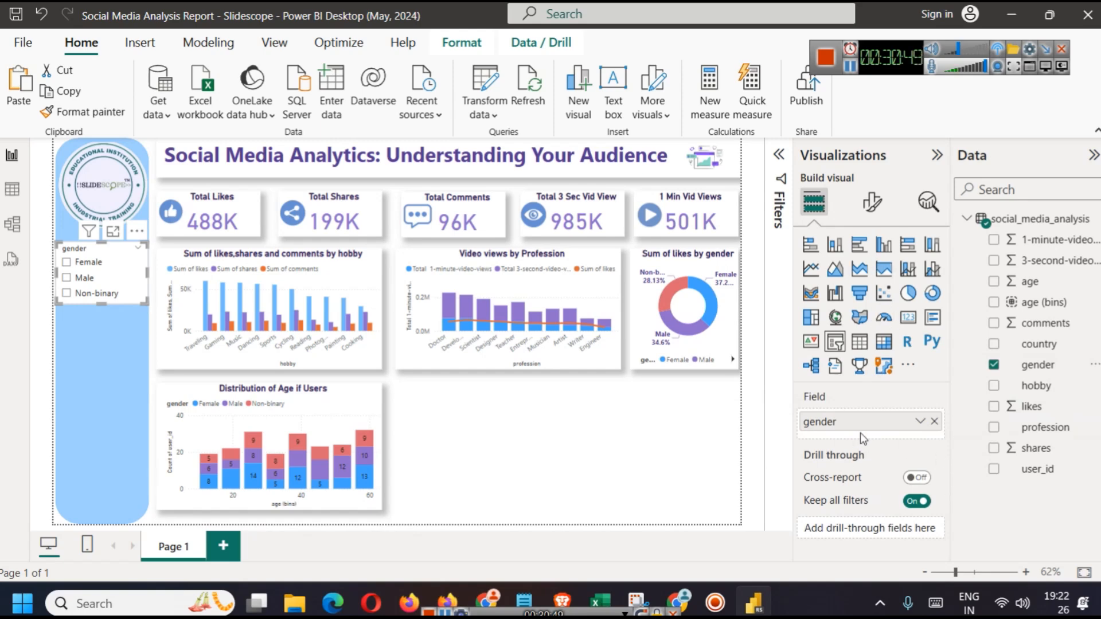
View the gender slicer in focus mode, return to the report, and turn off its slicer header
click(883, 212)
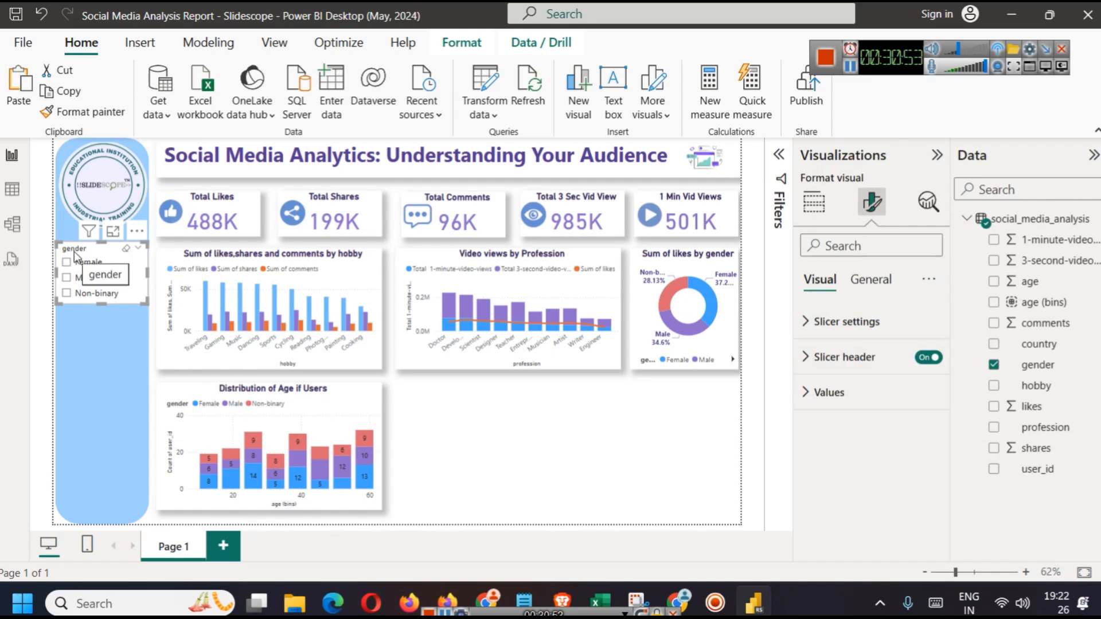
click(113, 232)
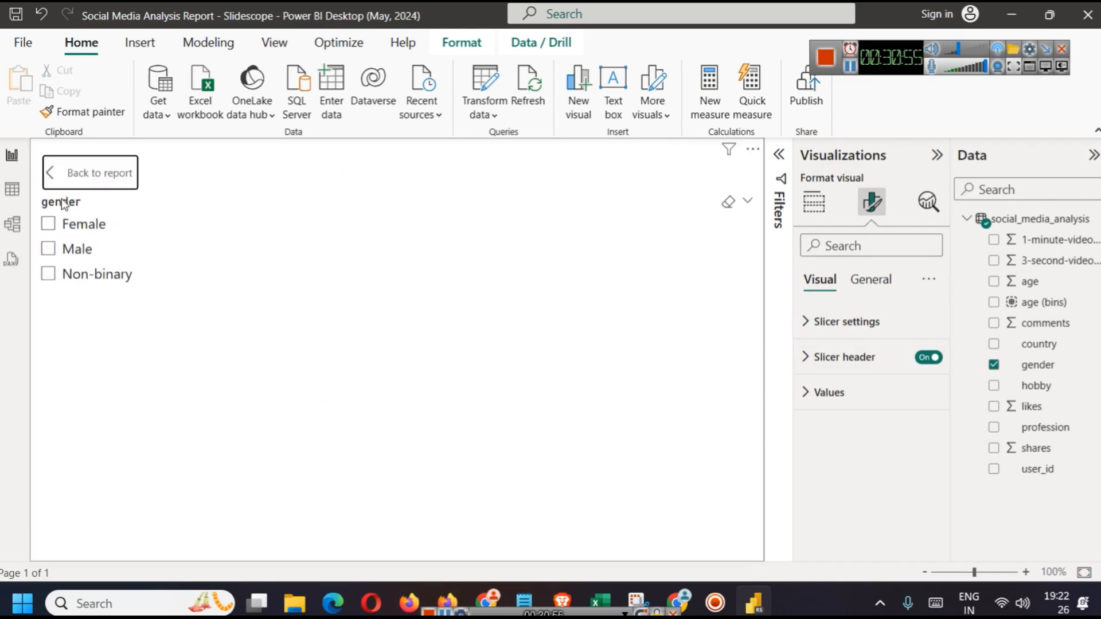
click(52, 183)
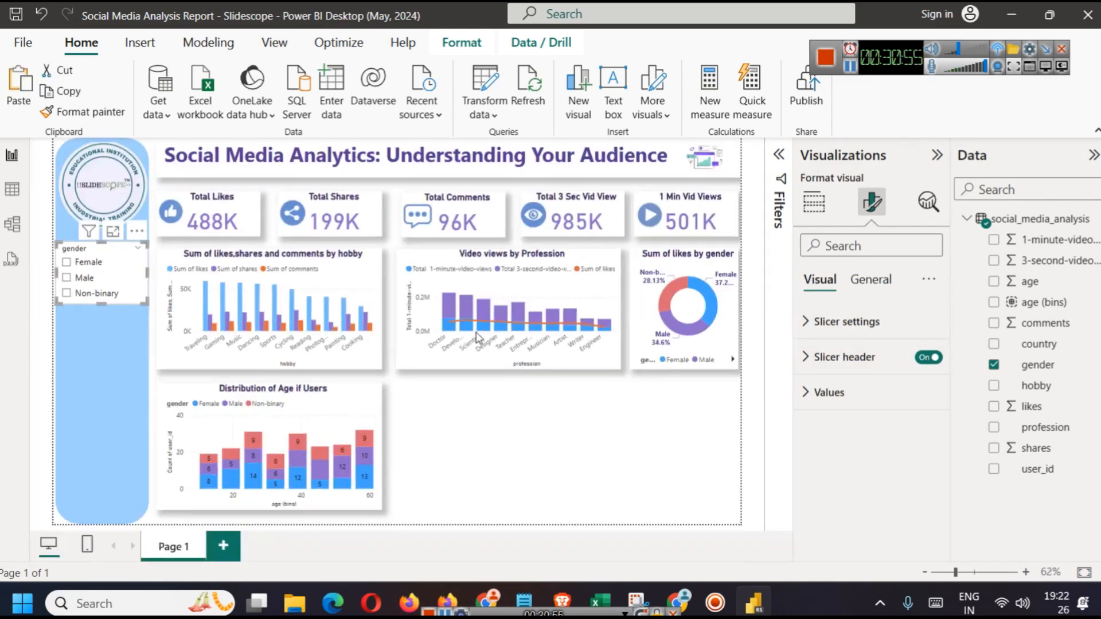
click(922, 361)
Turn on the gender slicer's title, set its text to Gender, and center it horizontally
click(886, 279)
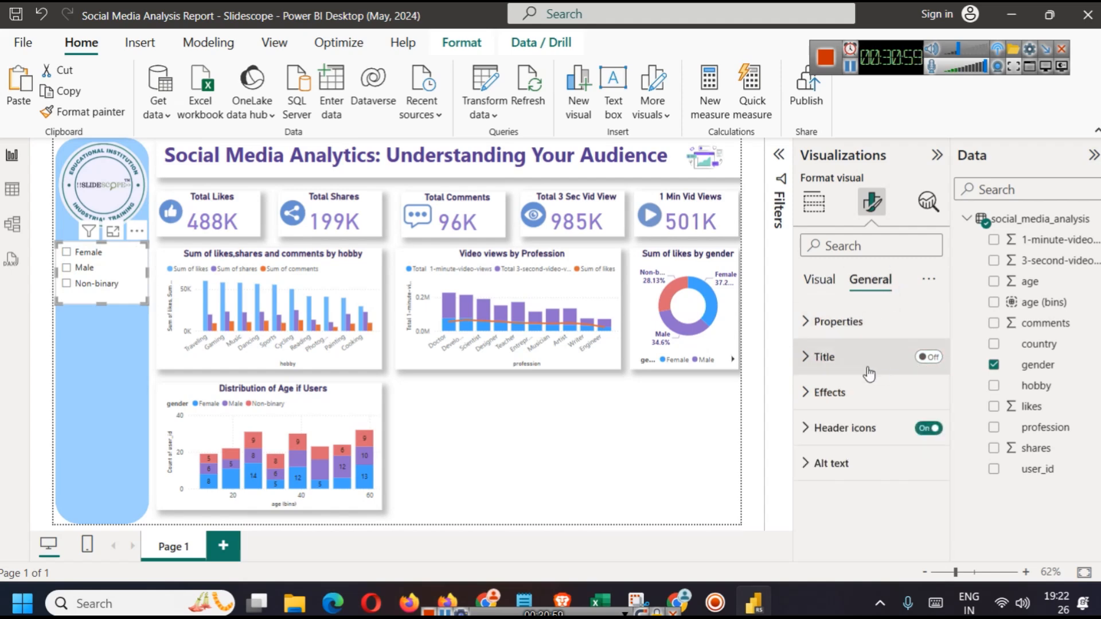
click(924, 357)
click(854, 443)
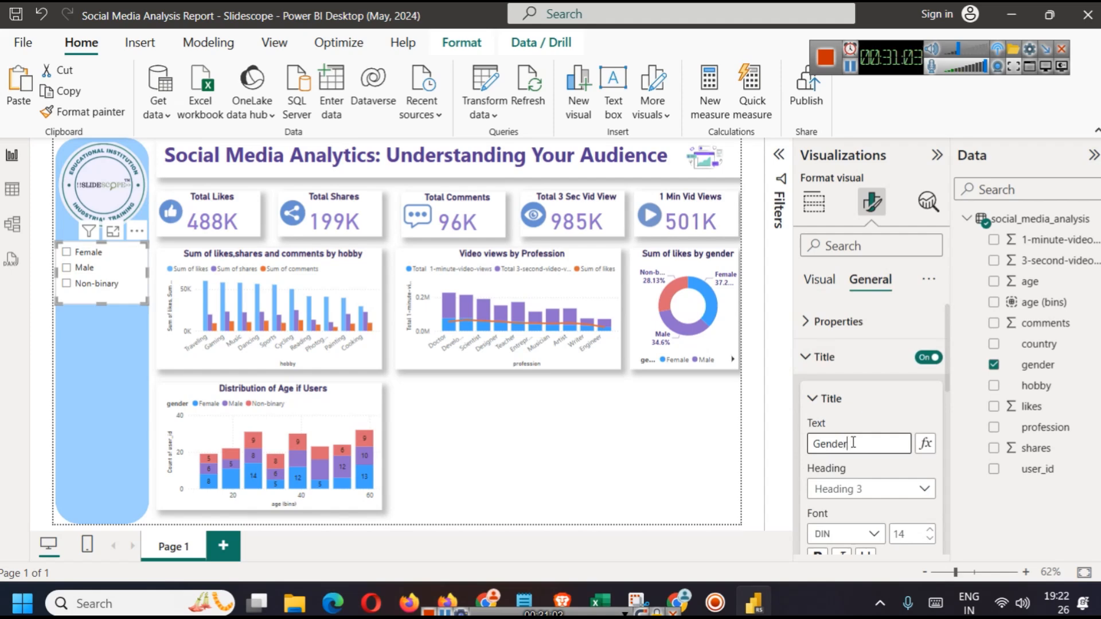
scroll(853, 443, down, 5)
click(840, 438)
scroll(839, 448, up, 2)
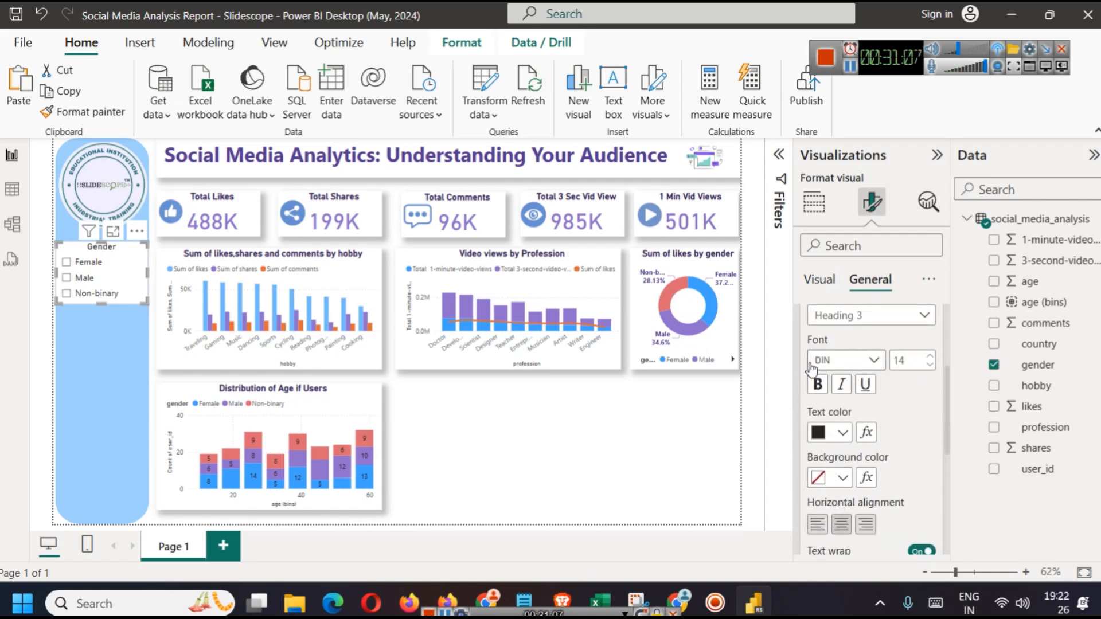
Make the slicer's Gender title bold and color it dark purple
click(825, 386)
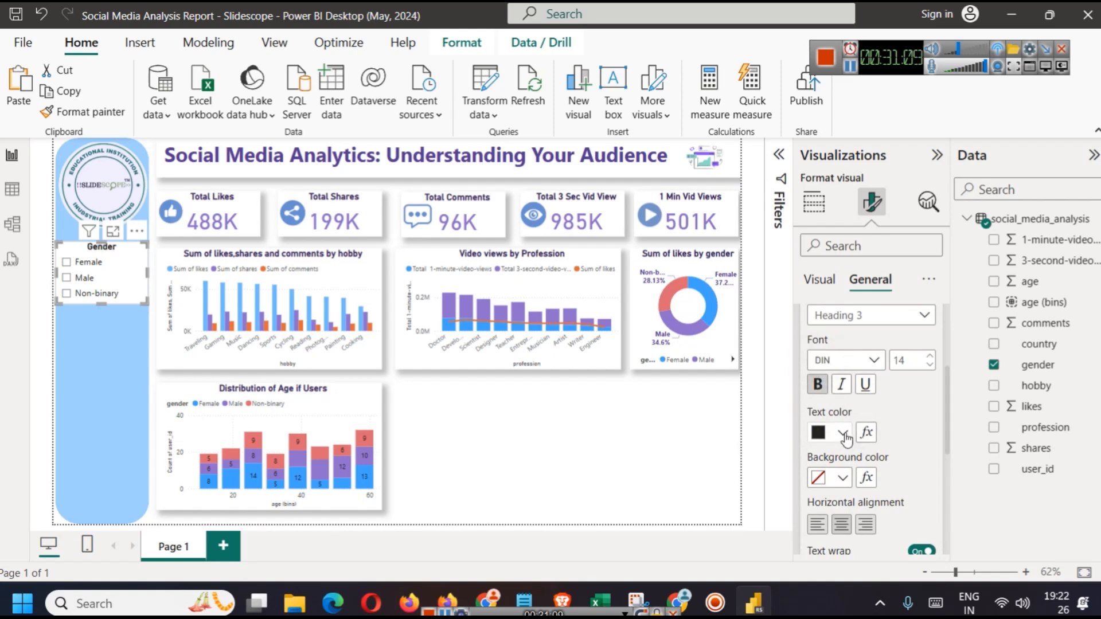
click(842, 434)
click(854, 357)
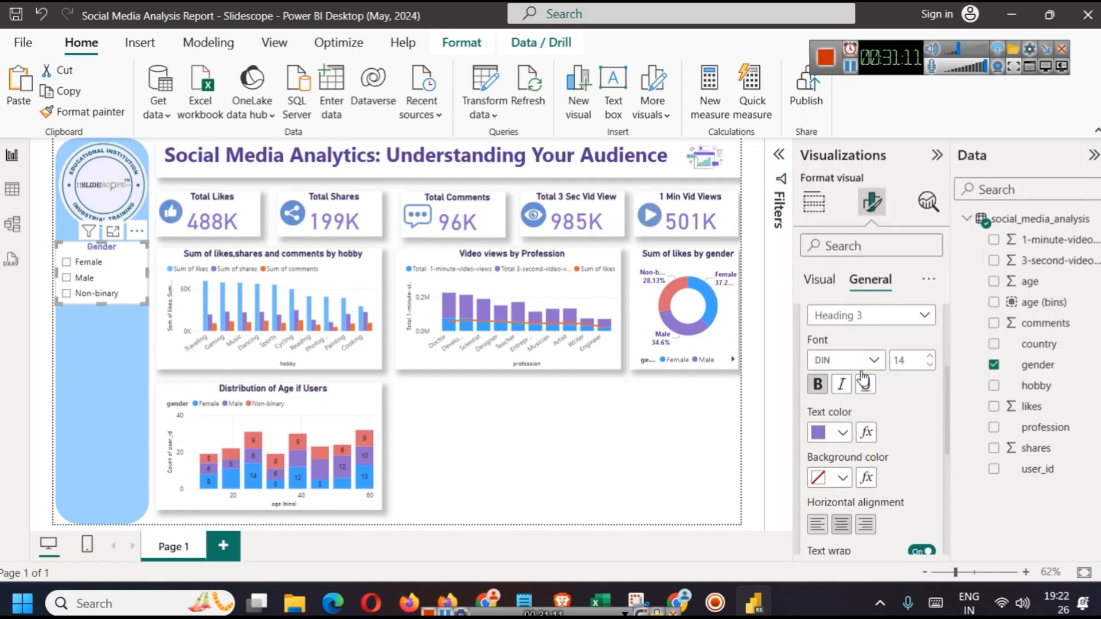
click(842, 433)
click(952, 358)
Set the font size of the slicer's Gender title to 16
scroll(884, 462, down, 5)
scroll(871, 477, up, 5)
click(931, 358)
click(931, 357)
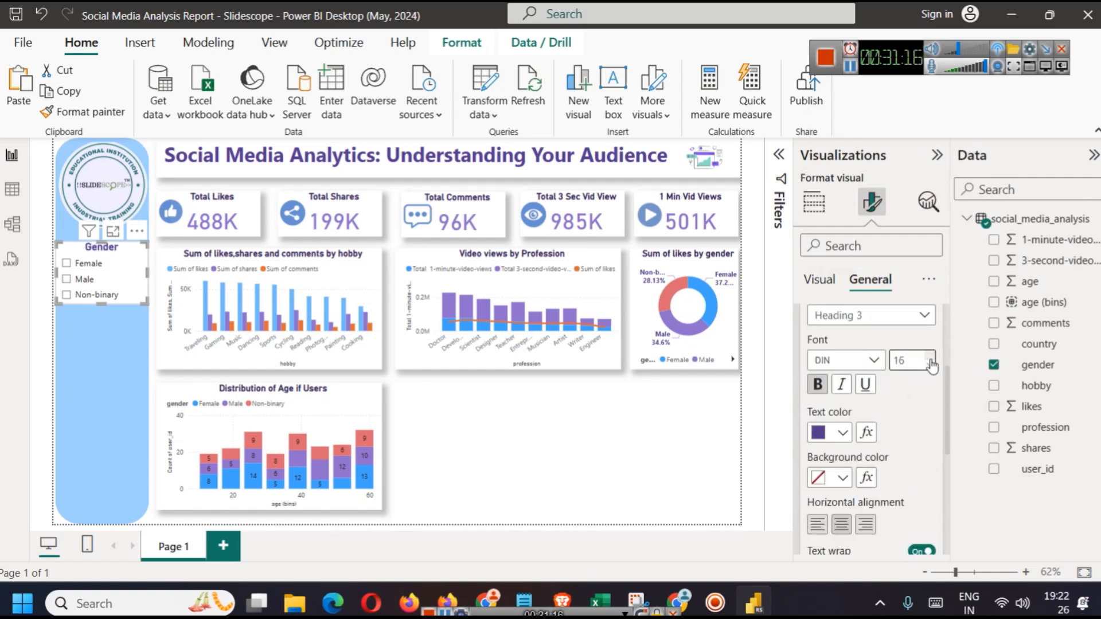
scroll(903, 449, up, 5)
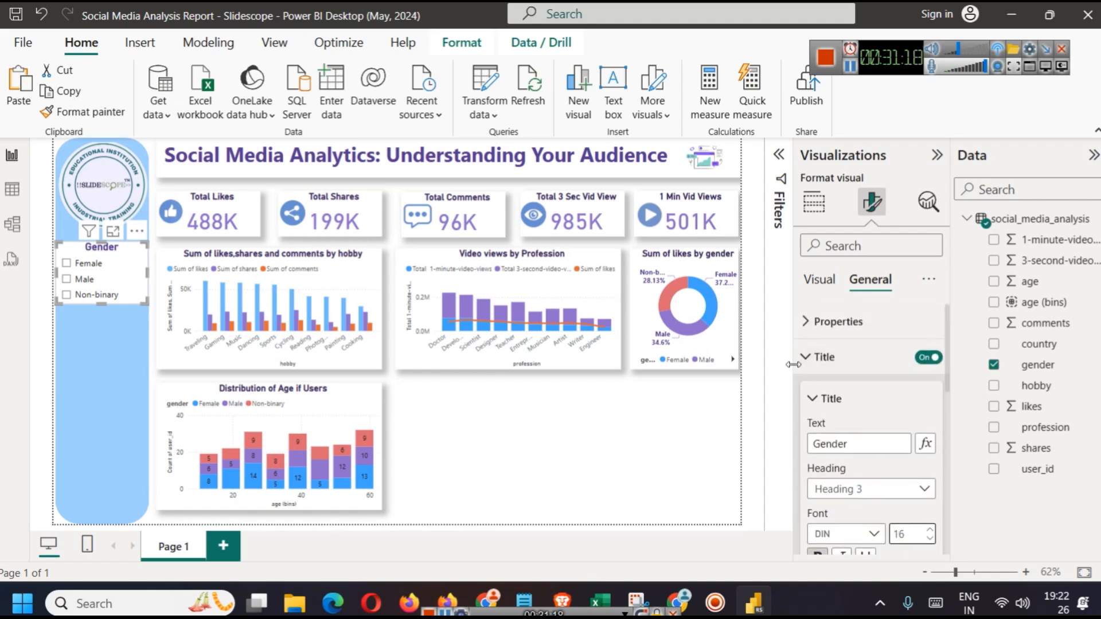
click(849, 358)
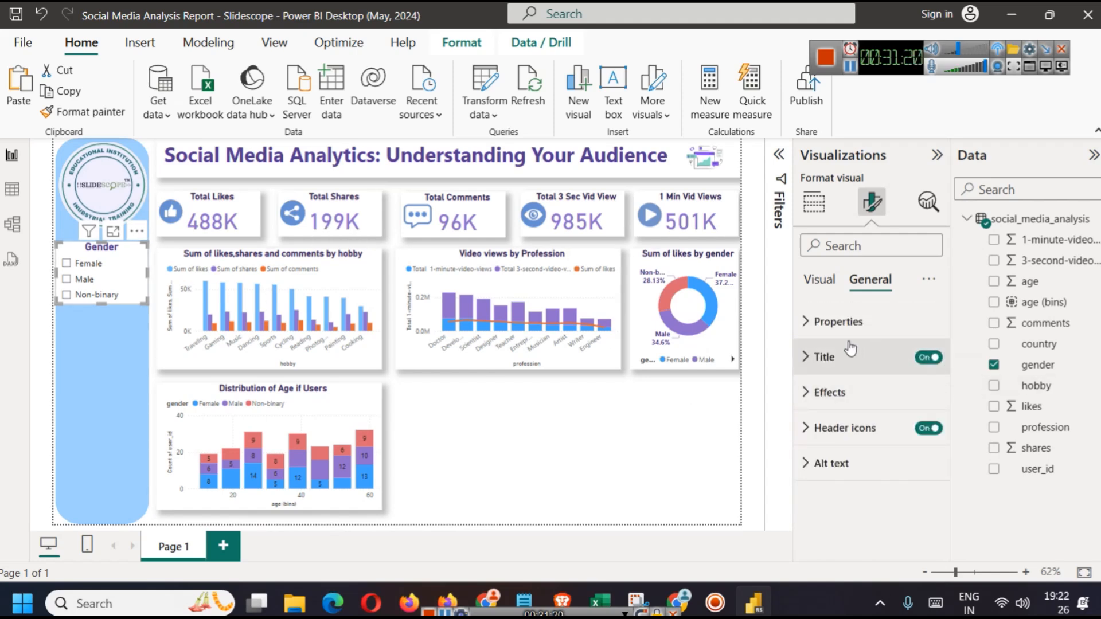
Set the slicer values' font size to 14 and their font color to the recently used dark purple
click(817, 280)
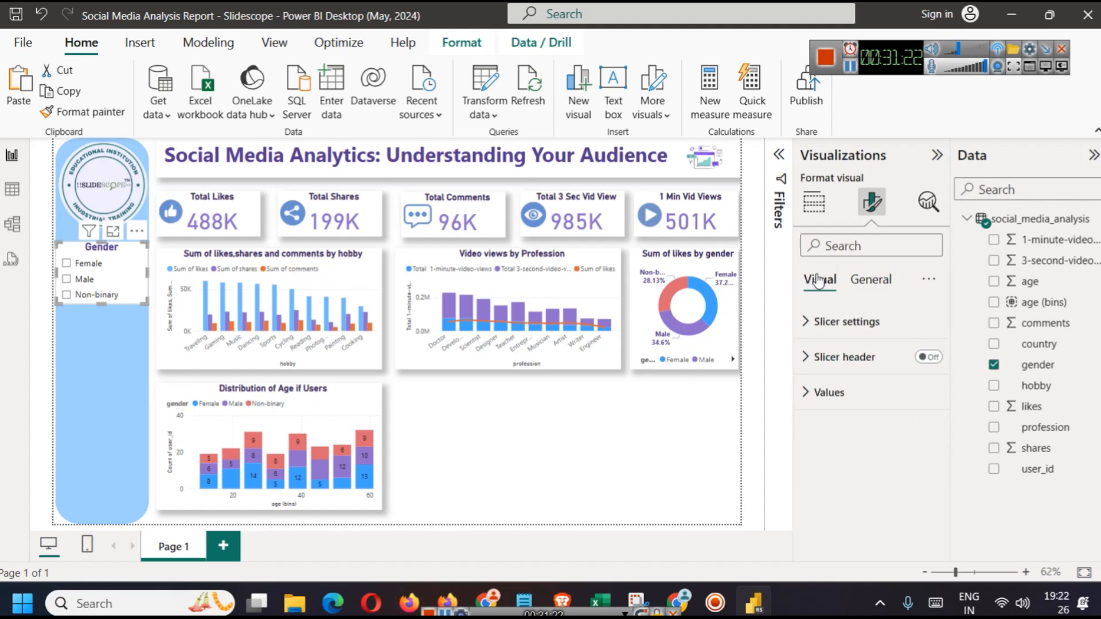
click(829, 393)
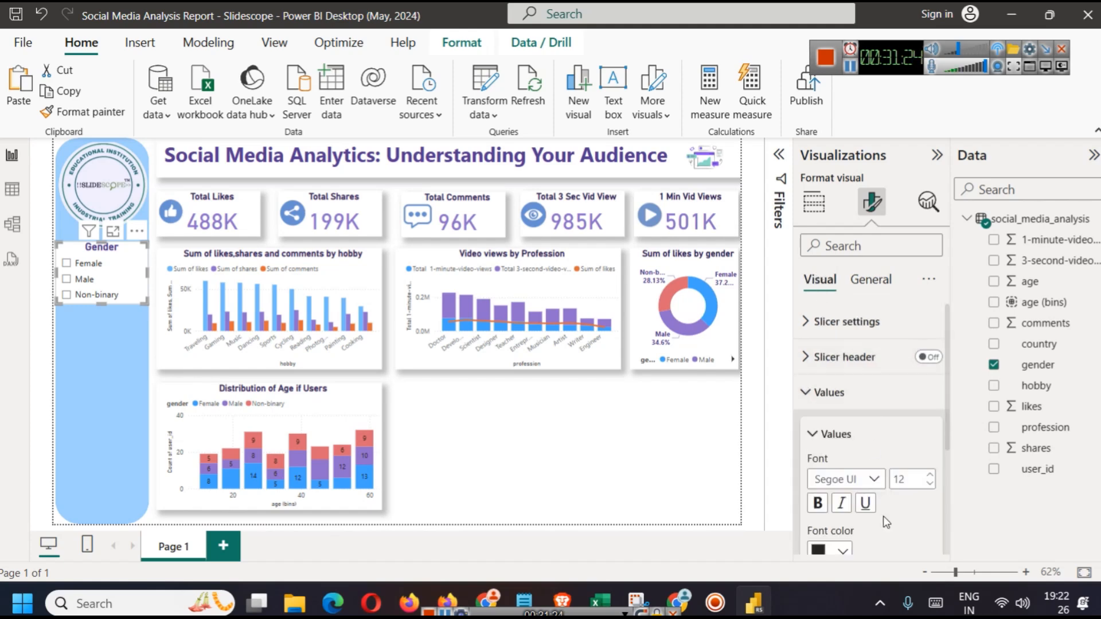
scroll(883, 517, down, 2)
click(930, 389)
click(930, 389)
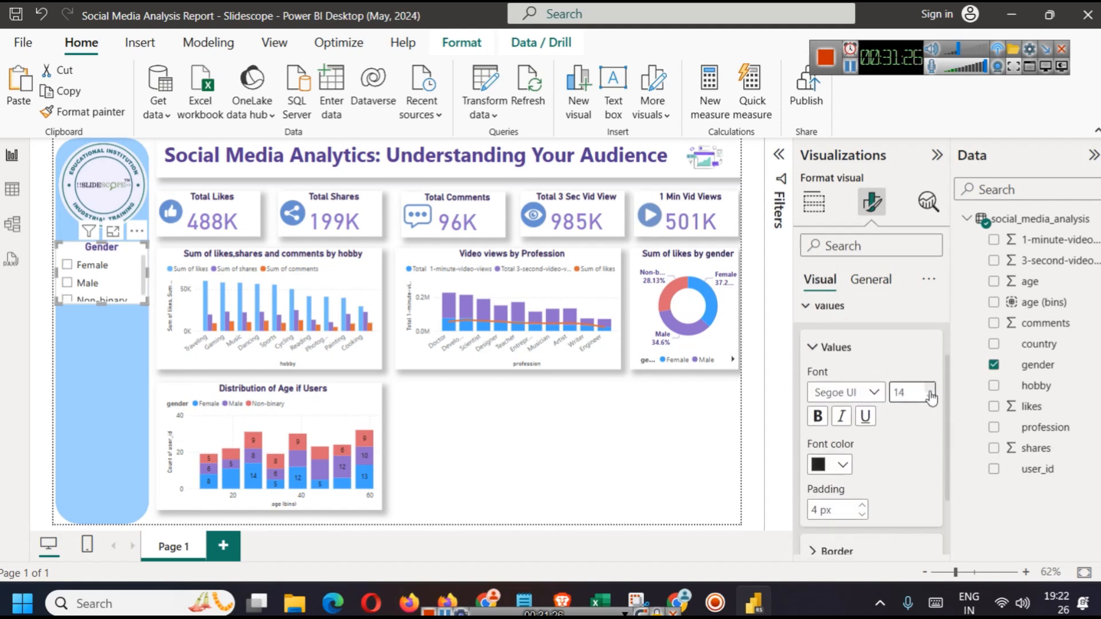
click(836, 465)
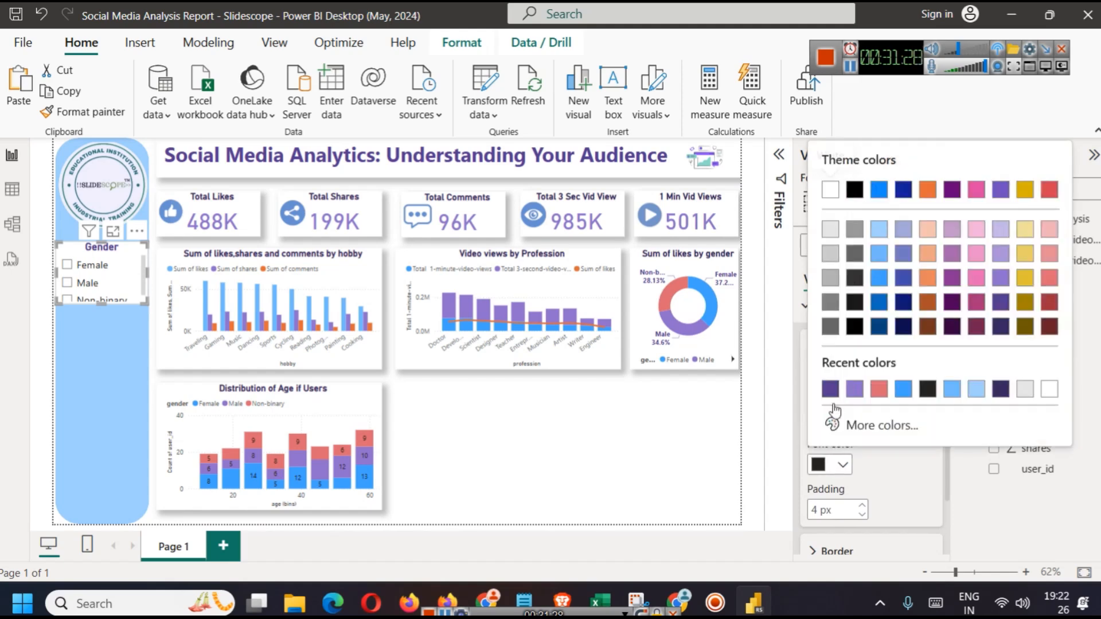
click(831, 386)
Extend the gender slicer downward to fit all three options and make its values bold
drag(101, 304, 101, 321)
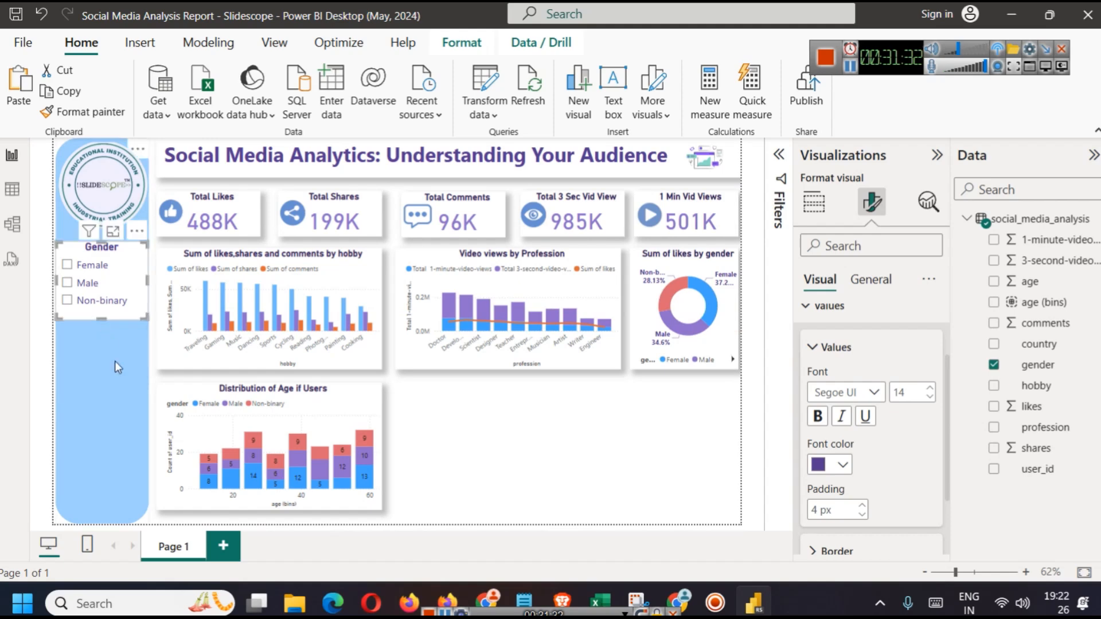
click(817, 420)
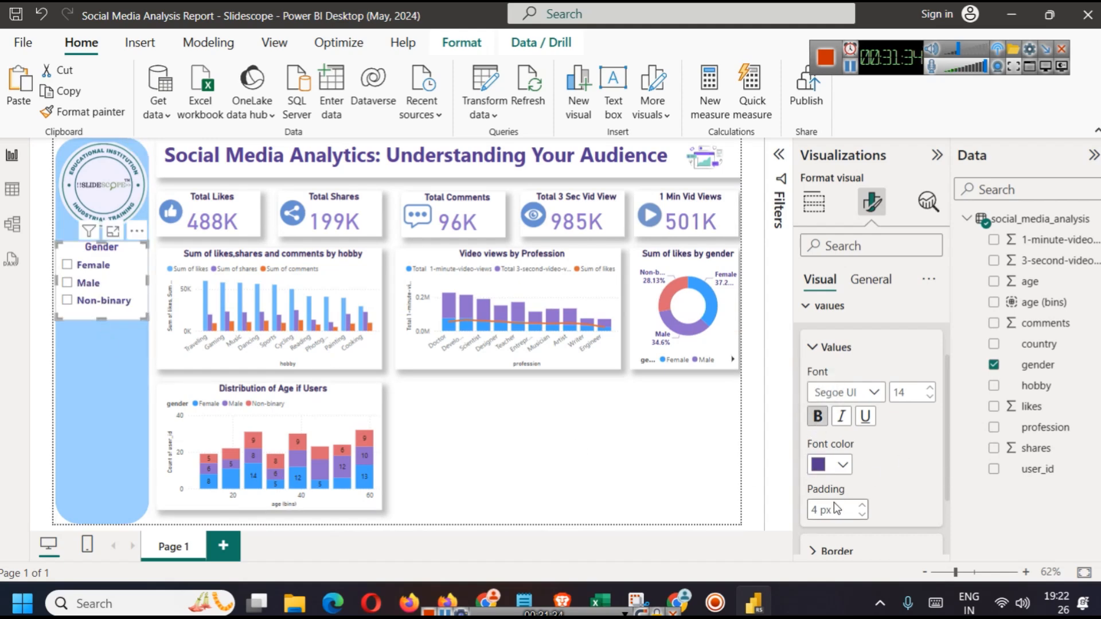
click(427, 438)
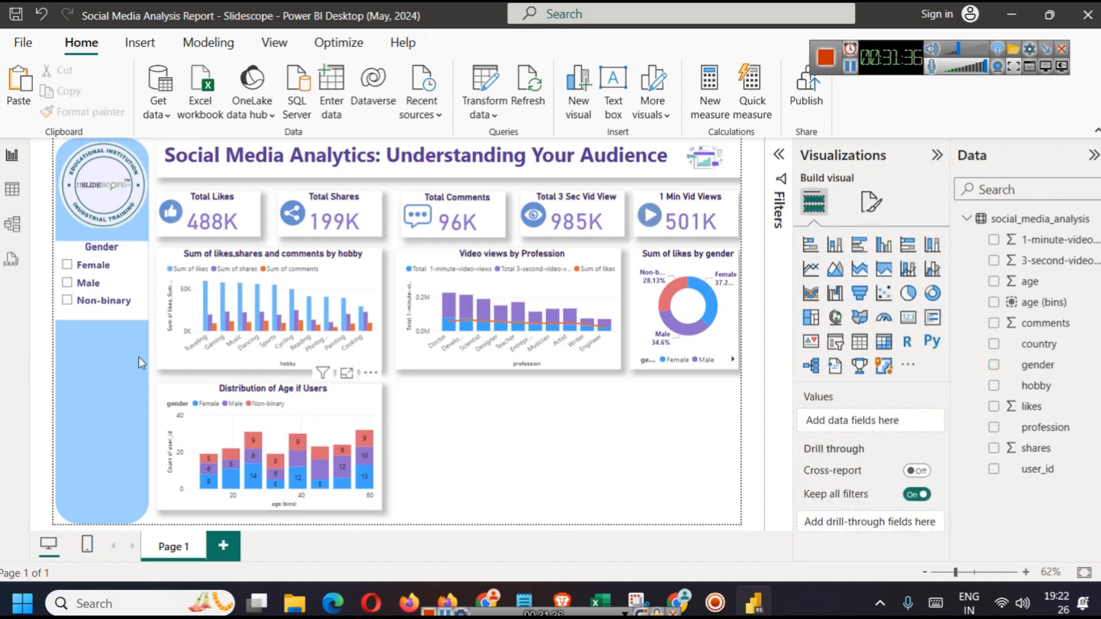
Set the gender slicer's background transparency to 67 %
click(133, 269)
click(134, 272)
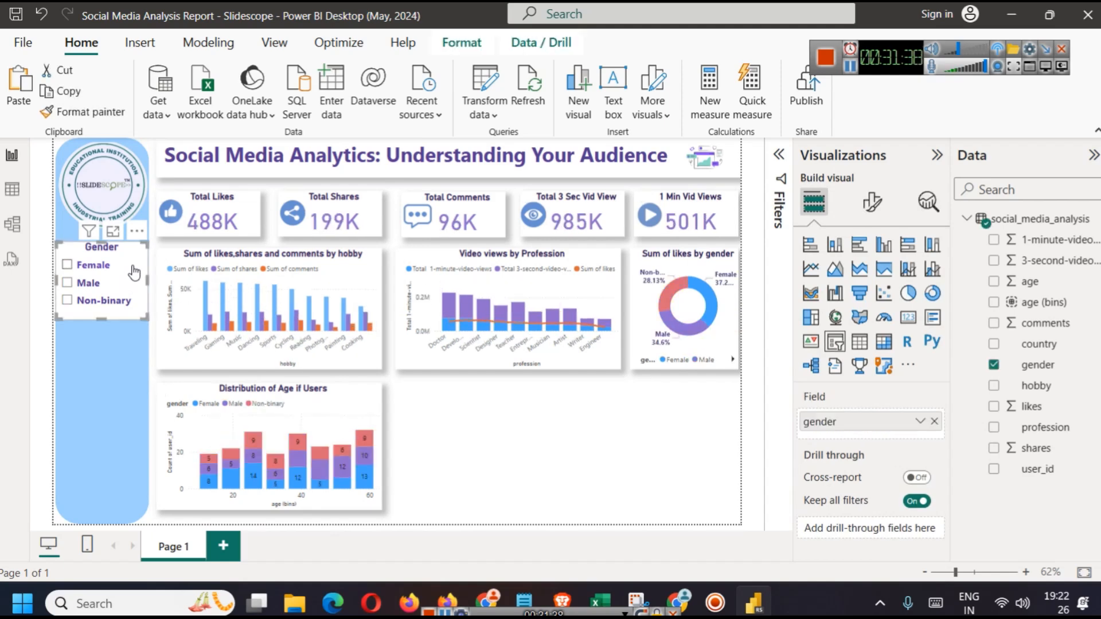
click(872, 202)
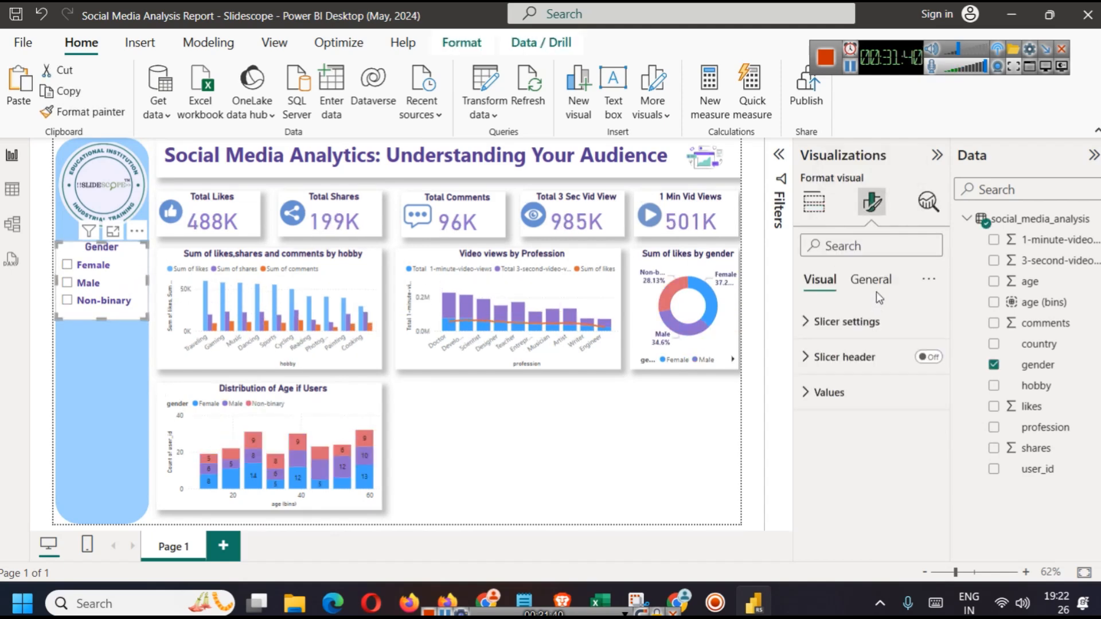
click(871, 280)
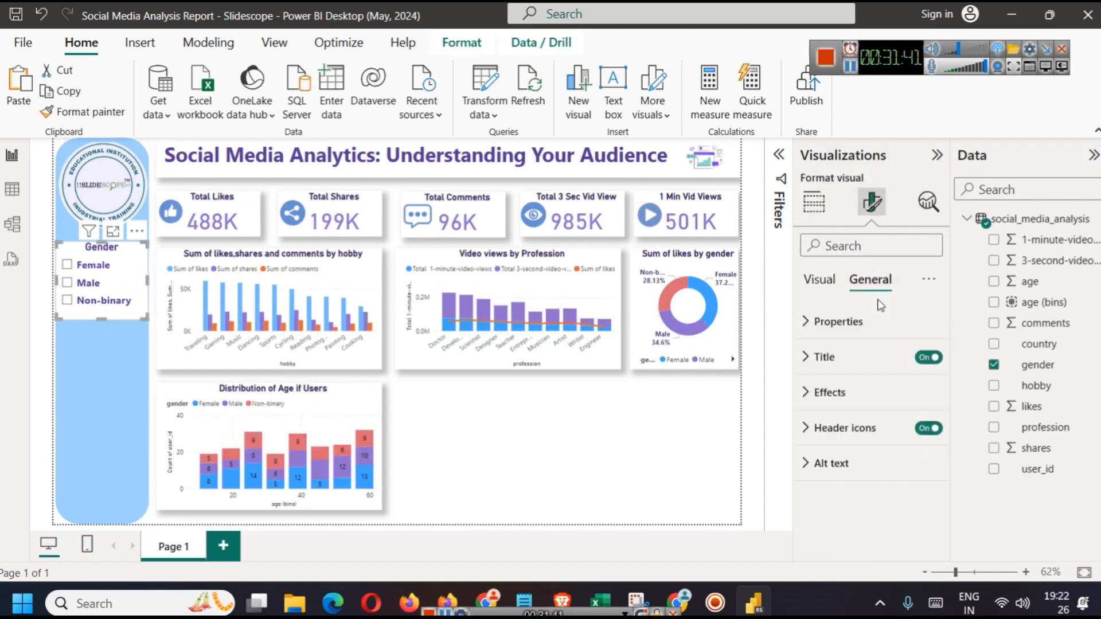
click(844, 411)
scroll(872, 413, down, 2)
drag(867, 443, 908, 443)
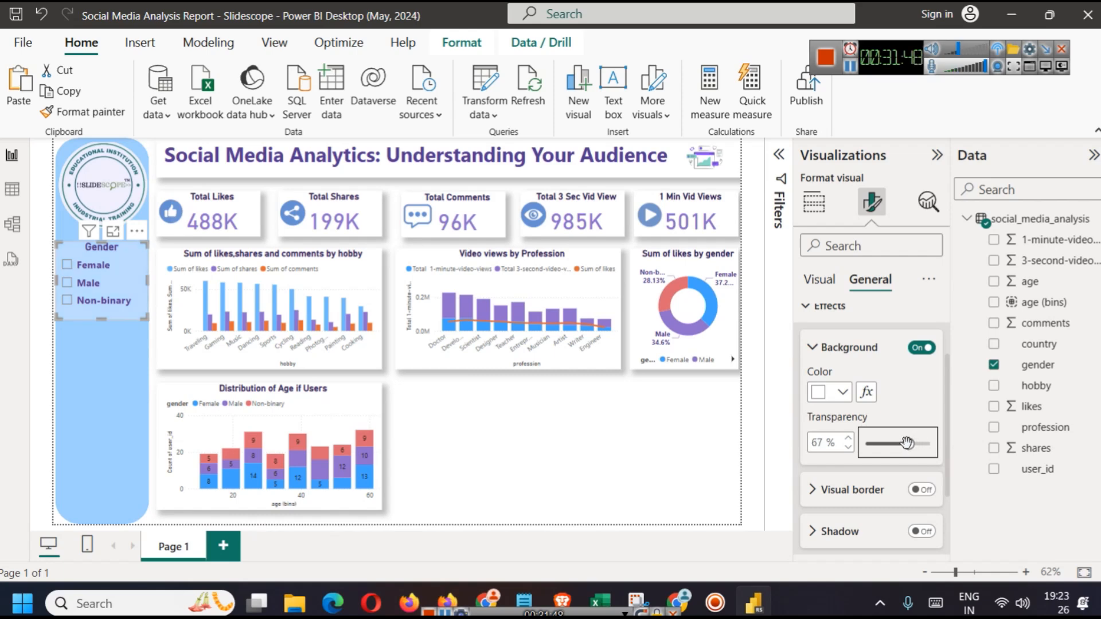
click(471, 471)
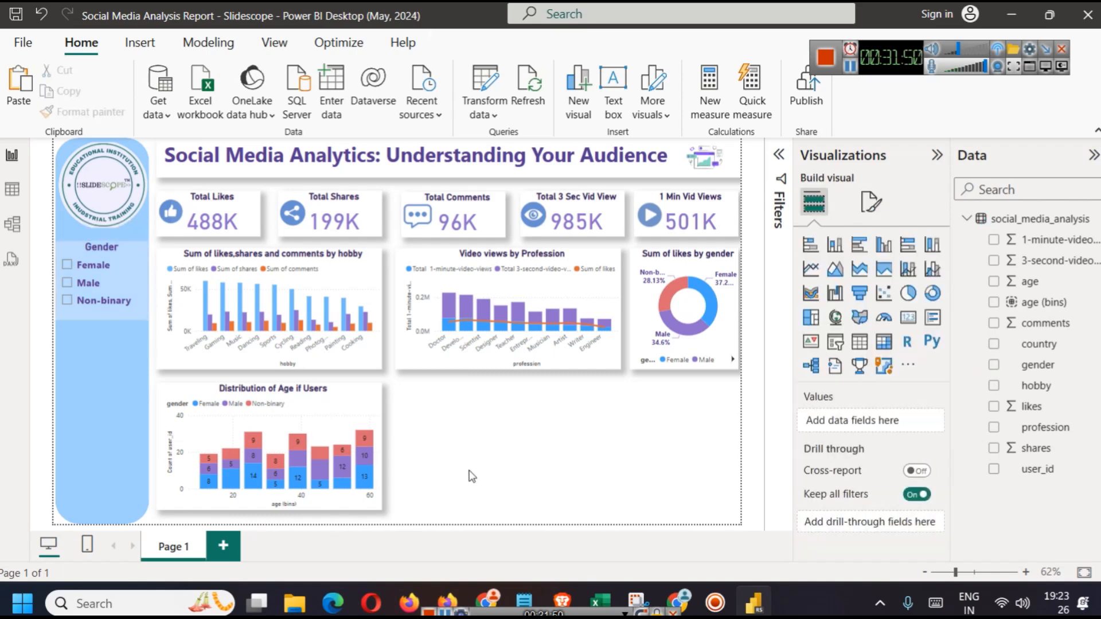
Select Female in the gender slicer and give the slicer's title the recently used light blue background
click(120, 265)
click(872, 202)
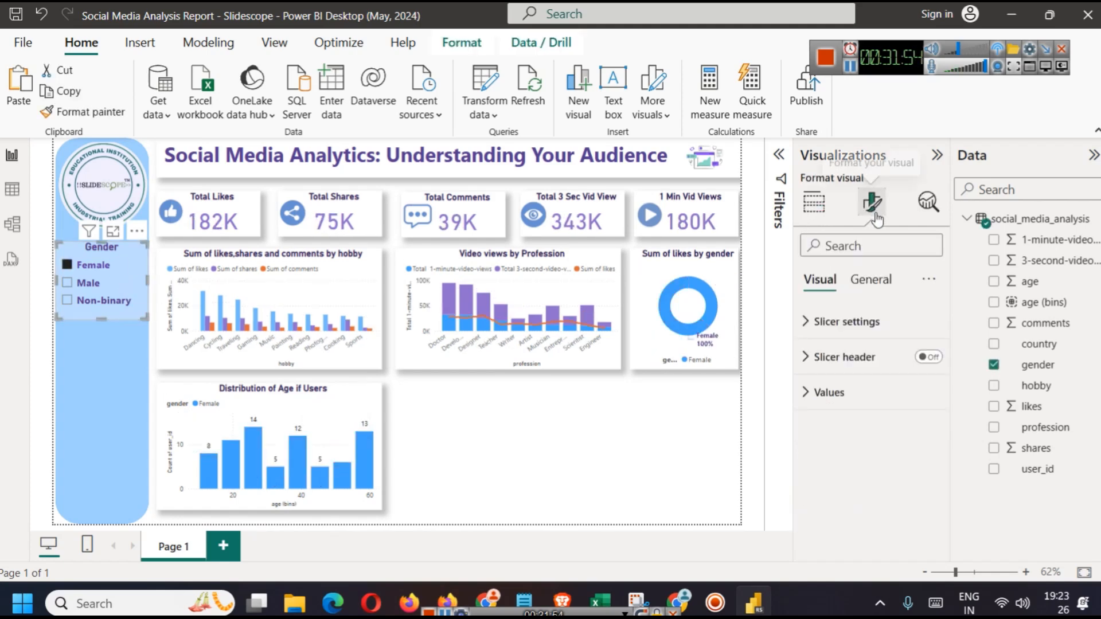
click(880, 289)
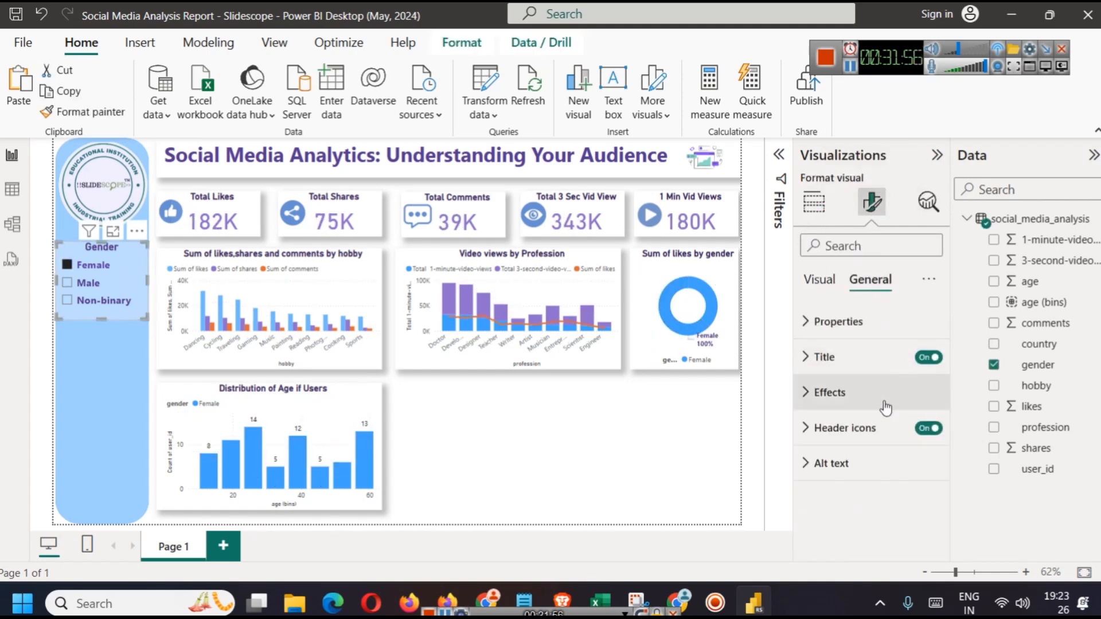
click(863, 369)
scroll(866, 371, down, 5)
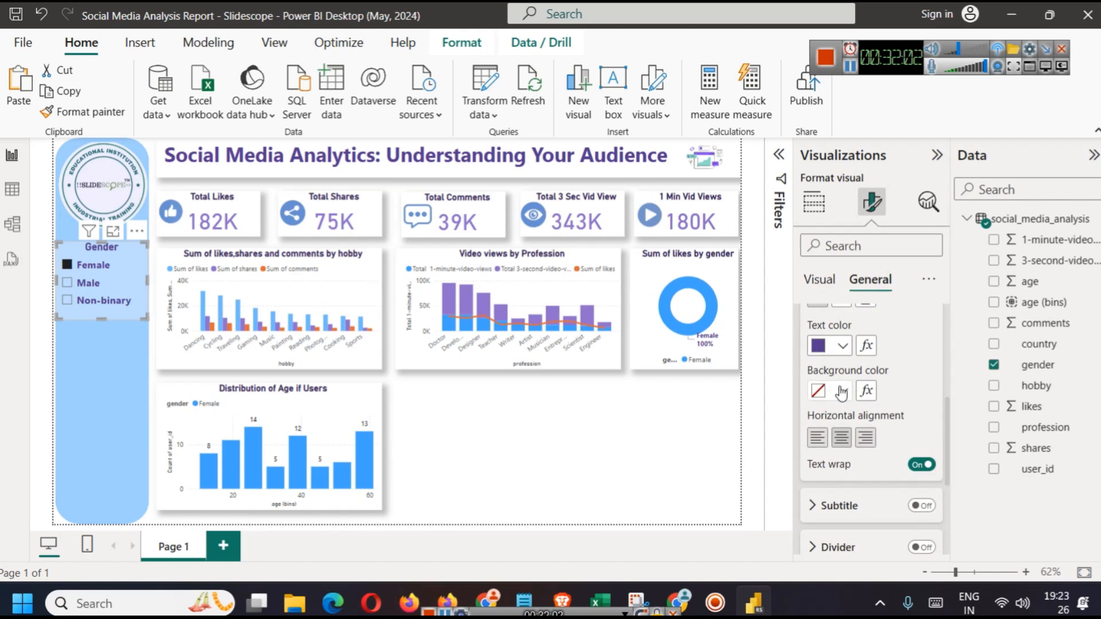
click(842, 392)
click(954, 275)
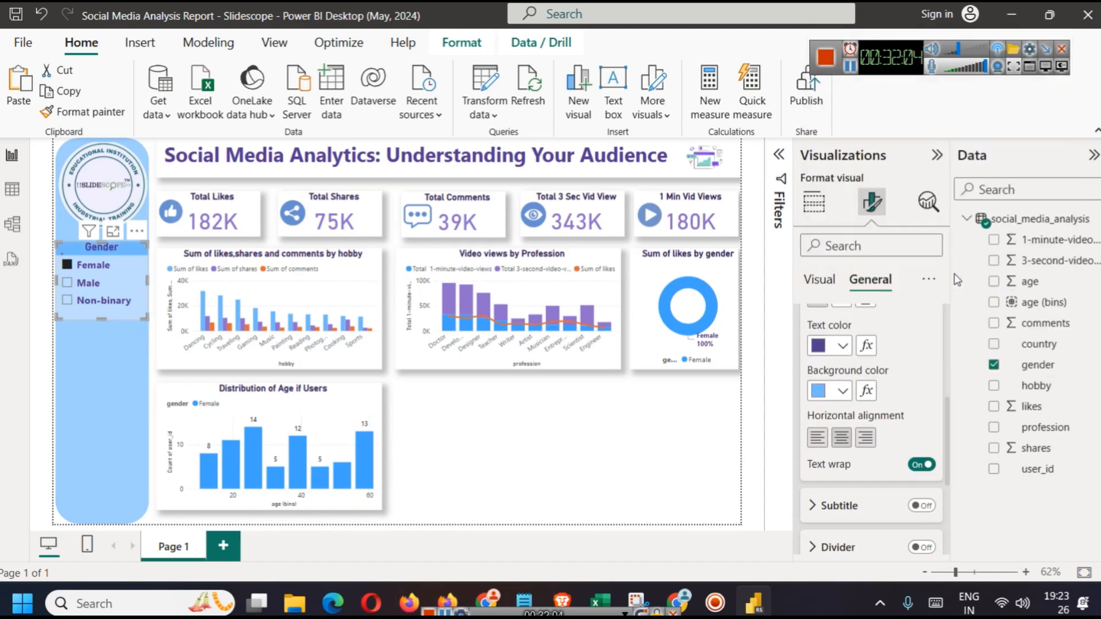
Try a dark blue background on the slicer's Gender title and undo that change
click(849, 392)
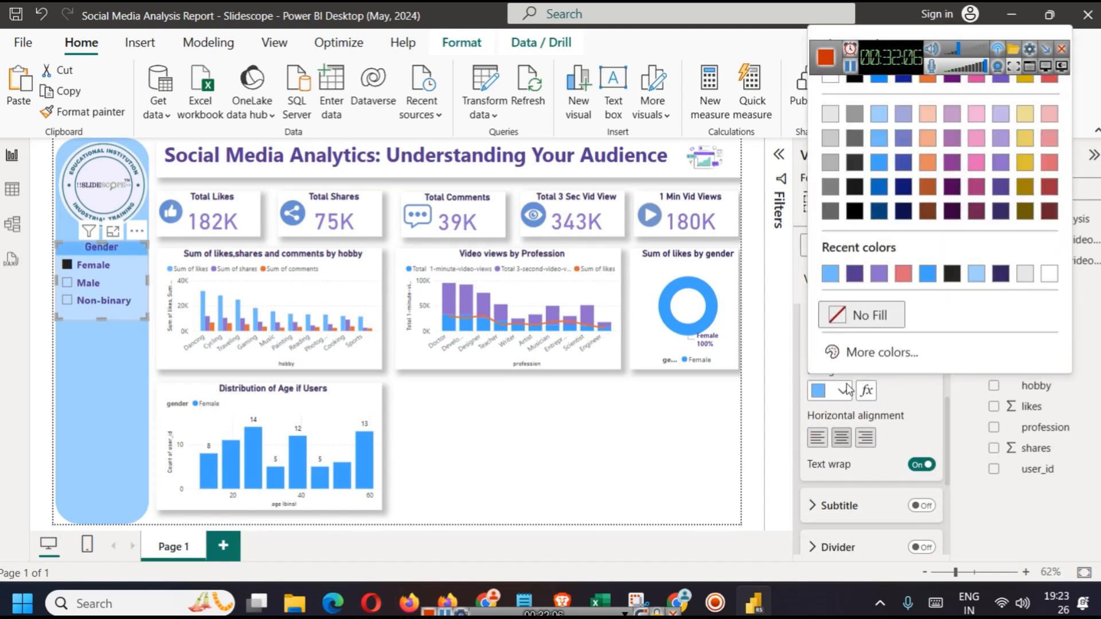
click(877, 213)
key(ctrl+z)
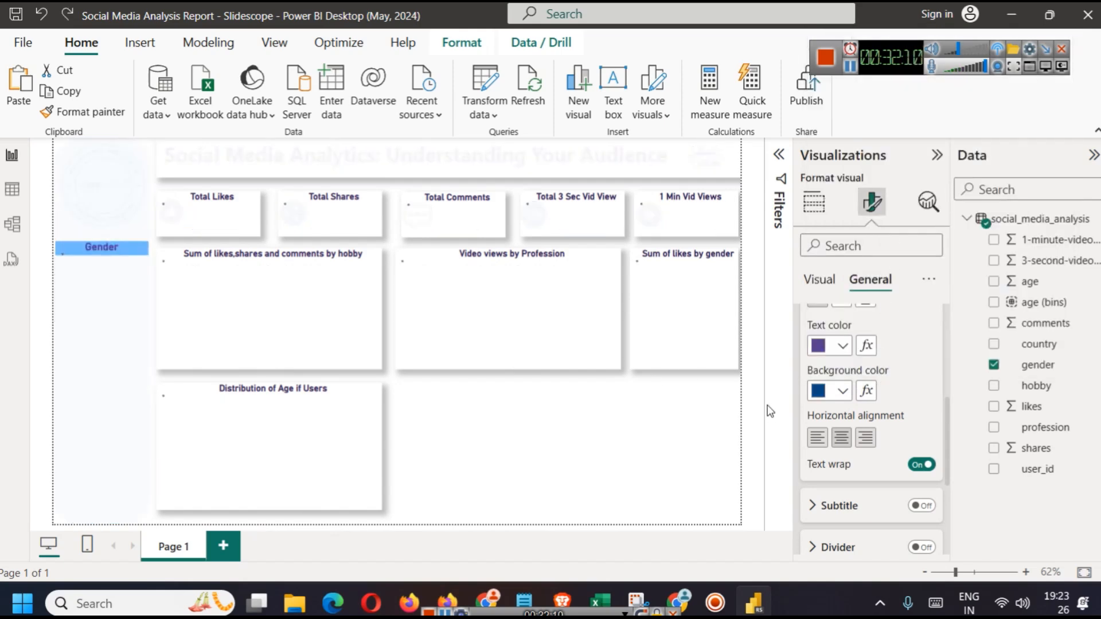
Test the gender slicer by clearing Female, filtering the report by Female, Male and Non-binary in turn, and returning to Female
click(317, 446)
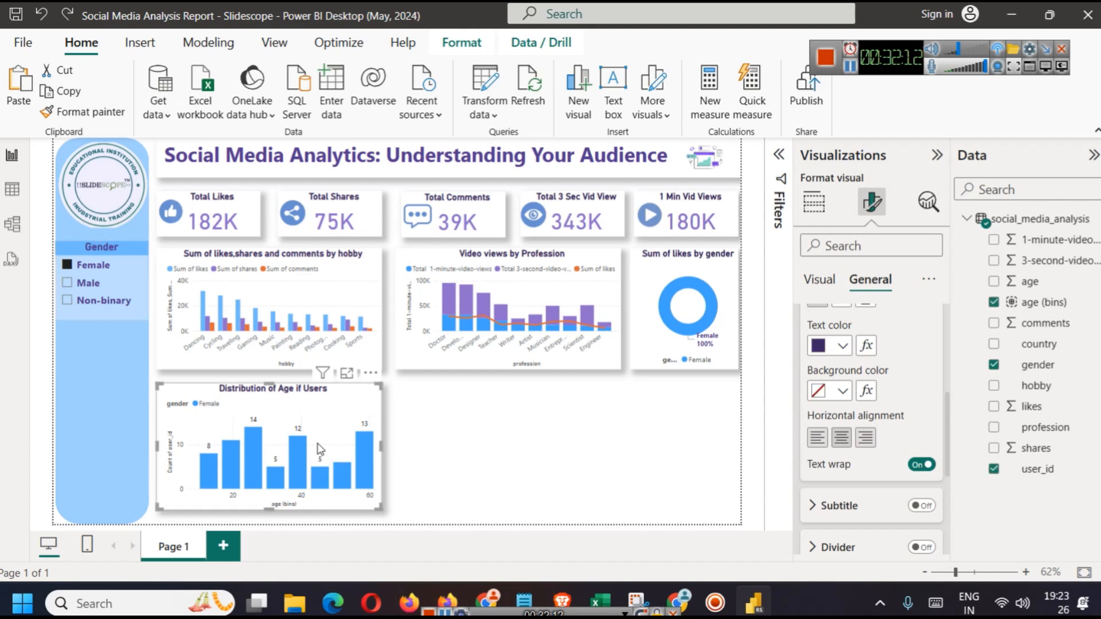
click(86, 266)
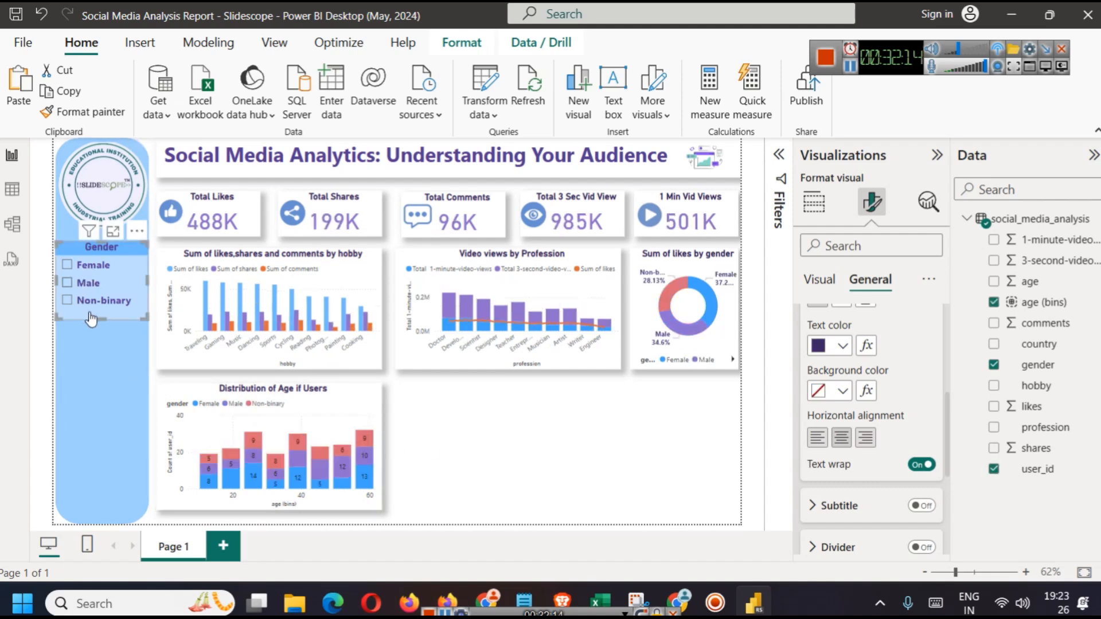
click(102, 268)
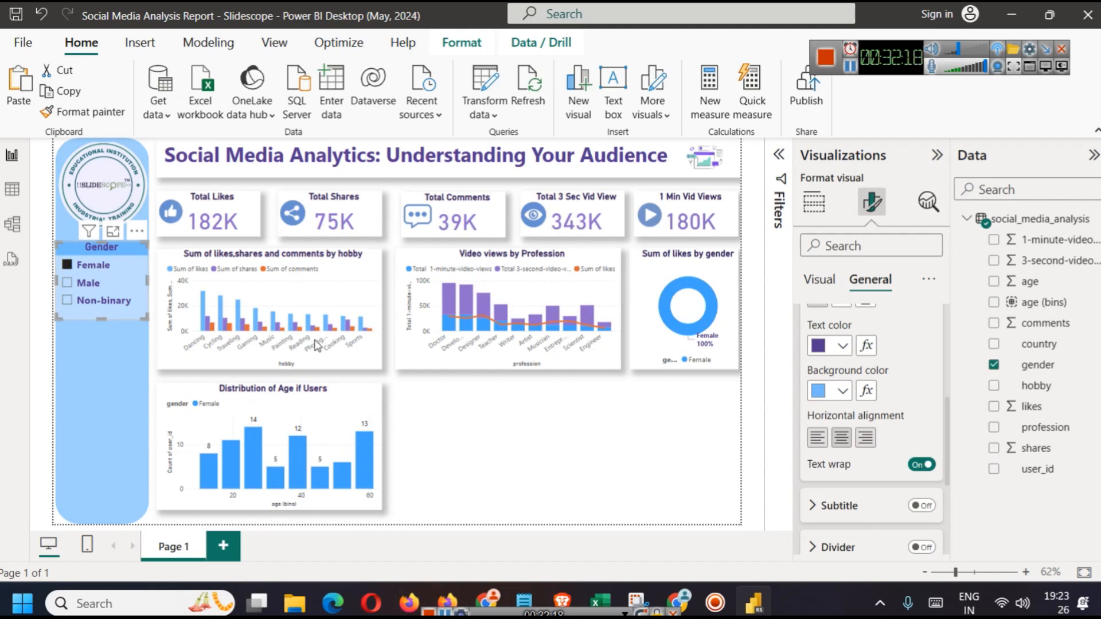
click(86, 284)
click(103, 301)
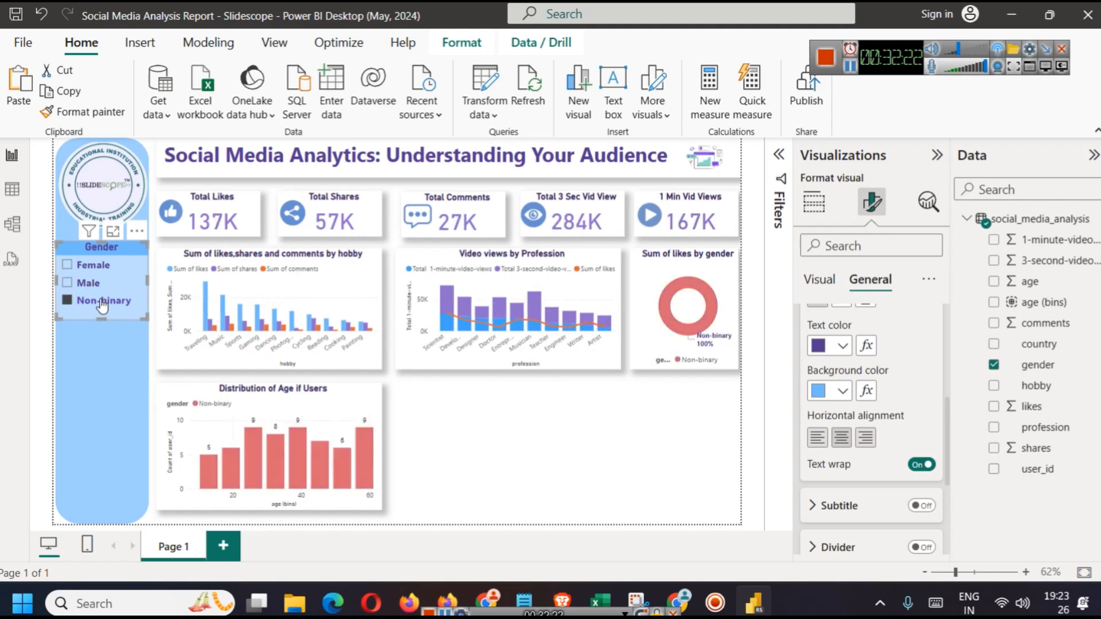
click(91, 265)
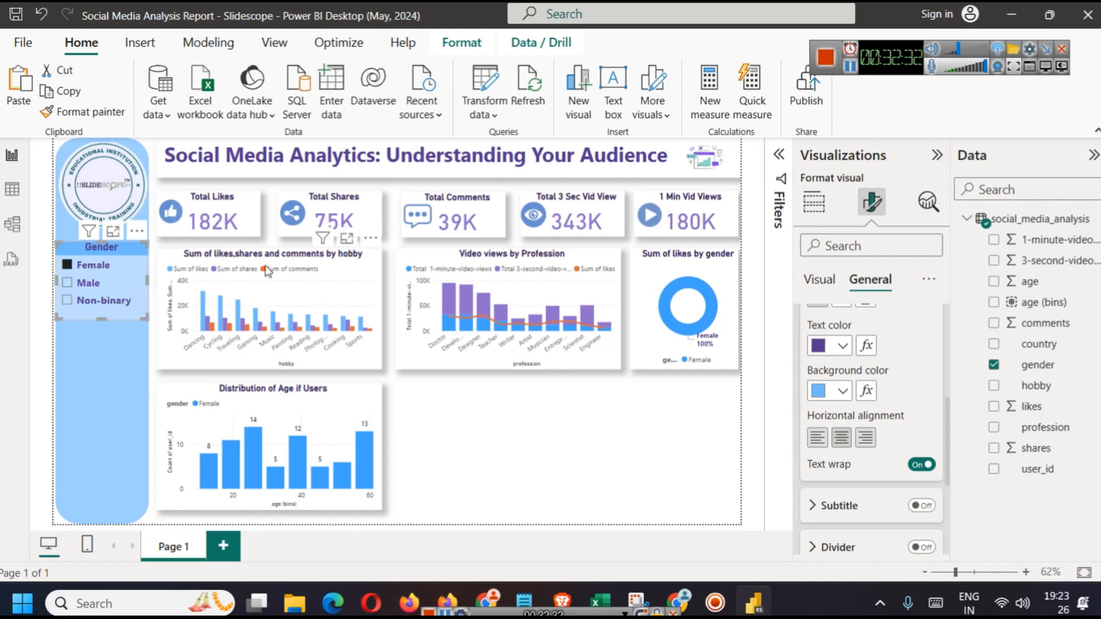
Nudge the Total Comments card and its speech bubble icon slightly to the left
click(424, 235)
key(Left)
key(Left)
key(Left)
key(Left)
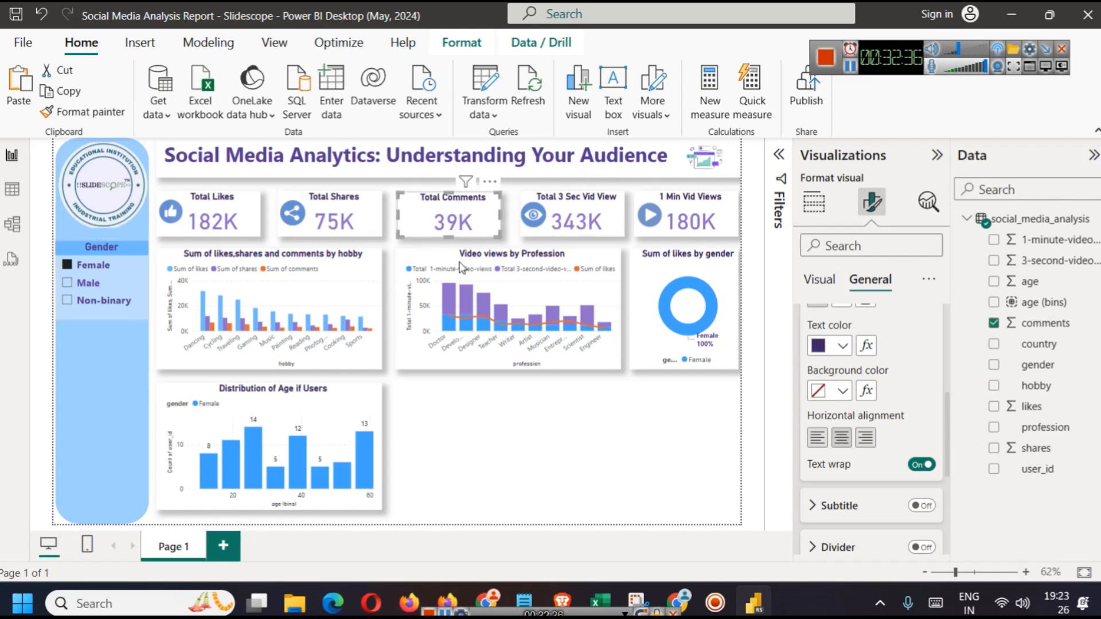
click(427, 224)
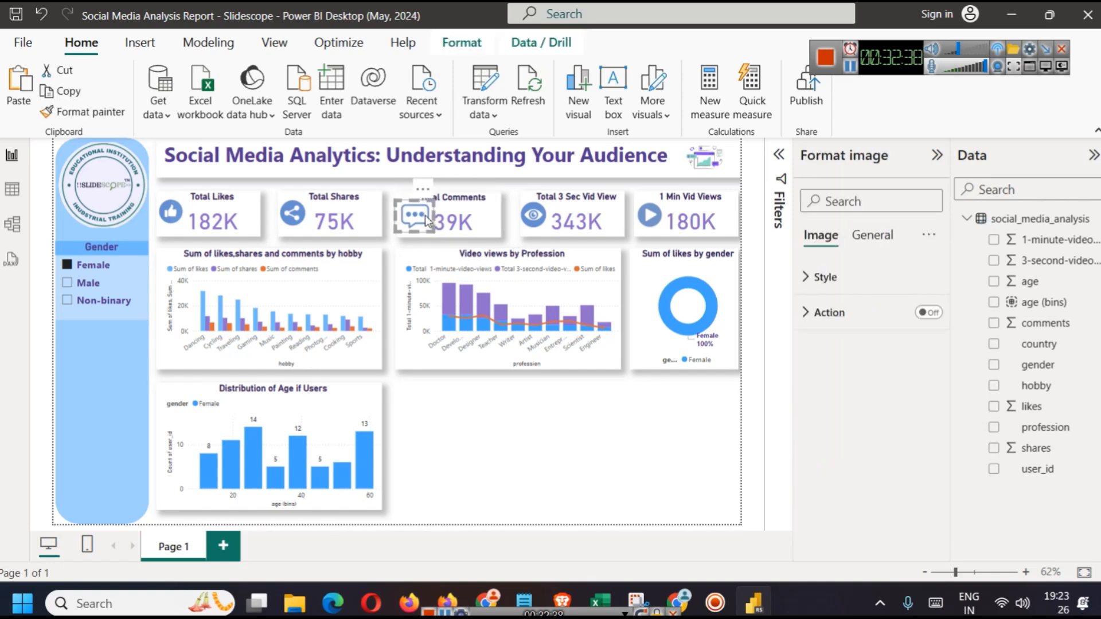
Nudge the Total 3 Sec Vid View card and its eye icon slightly to the left
click(602, 228)
key(Left)
key(Left)
key(Left)
key(Left)
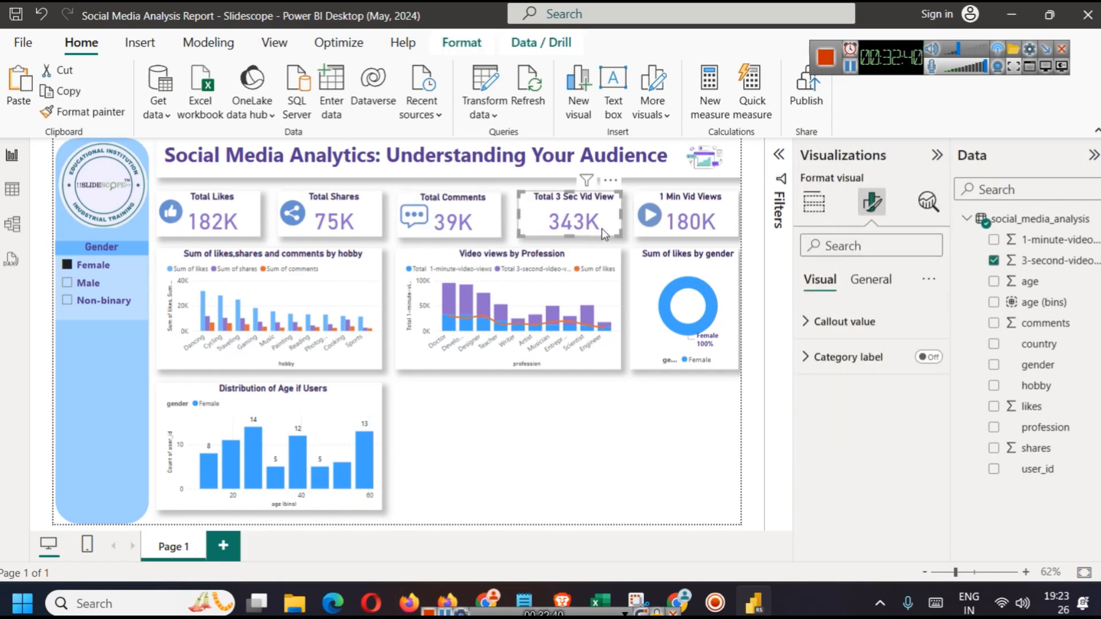
click(531, 217)
click(501, 396)
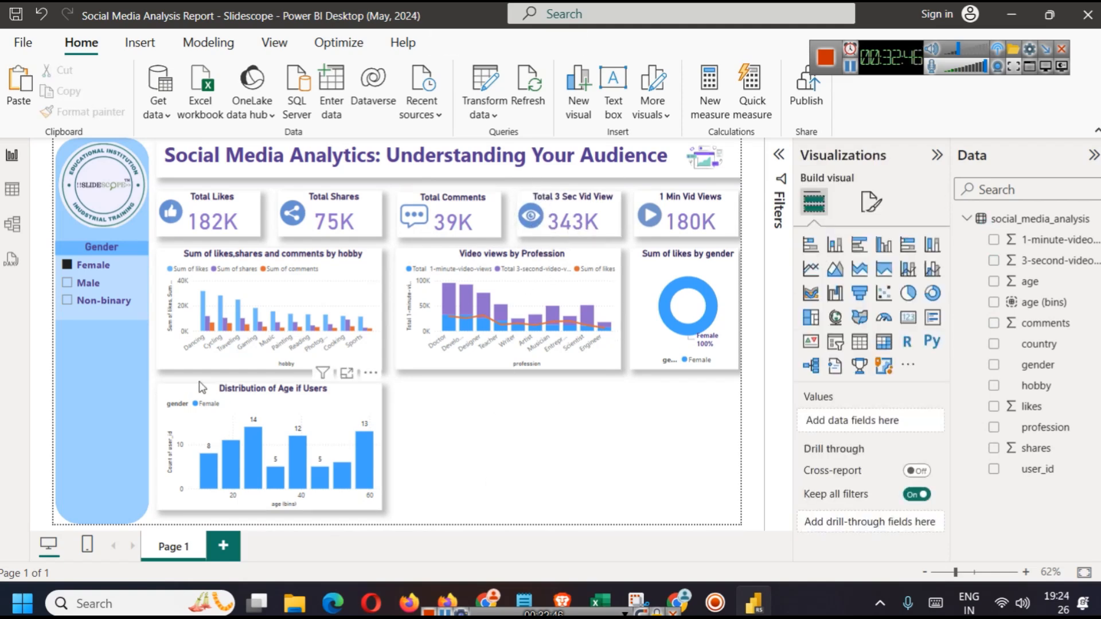
Clear the Female filter, place a copy of the Gender slicer below the original in the sidebar, and replace its field with hobby
click(127, 305)
click(125, 304)
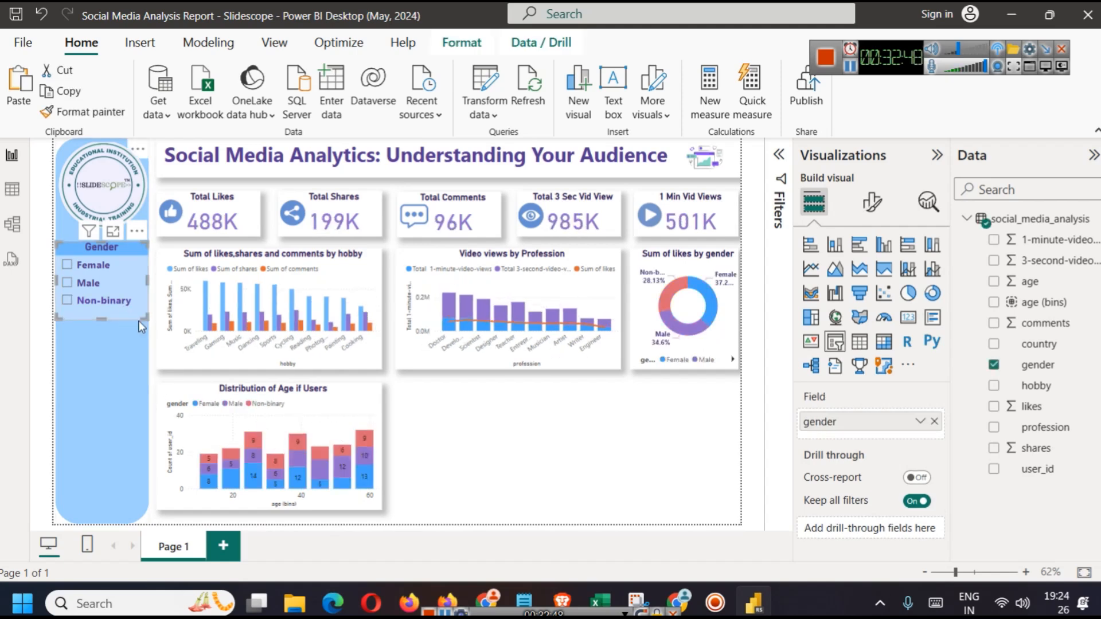
key(ctrl+v)
drag(133, 313, 124, 408)
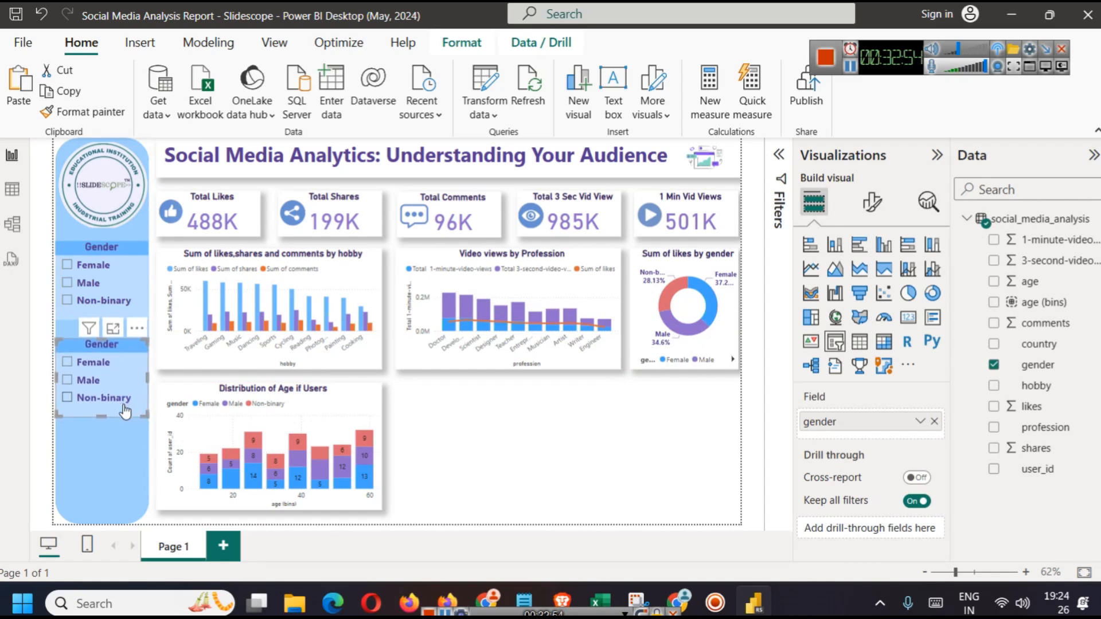
click(934, 421)
drag(1036, 386, 905, 421)
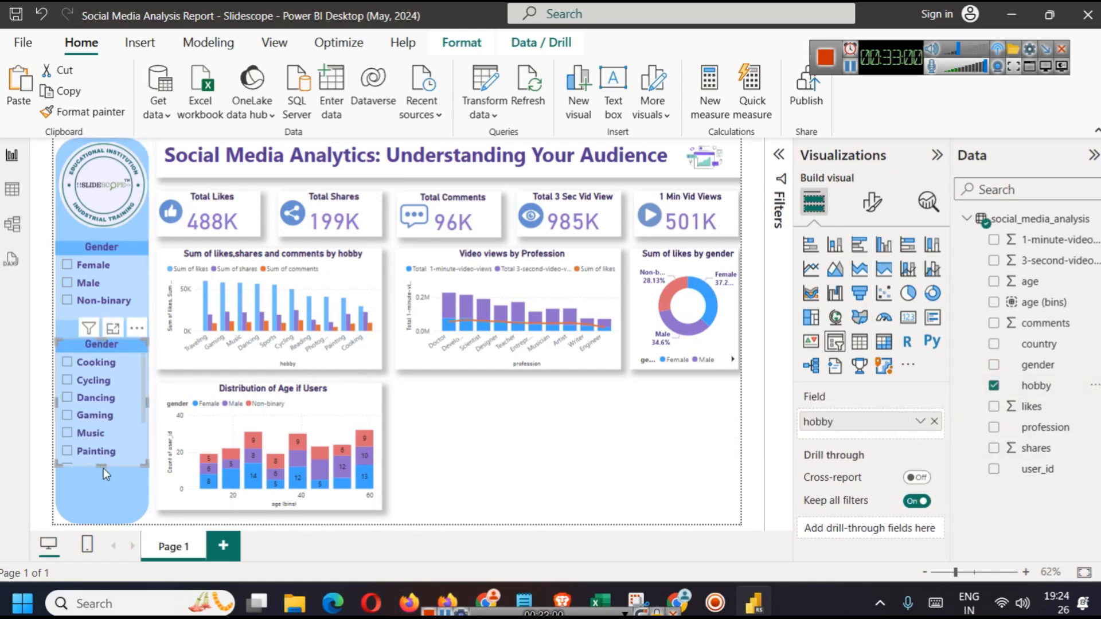
Try enlarging the hobby slicer down the sidebar to fit its vertical list, with Painting selected
click(104, 468)
click(519, 472)
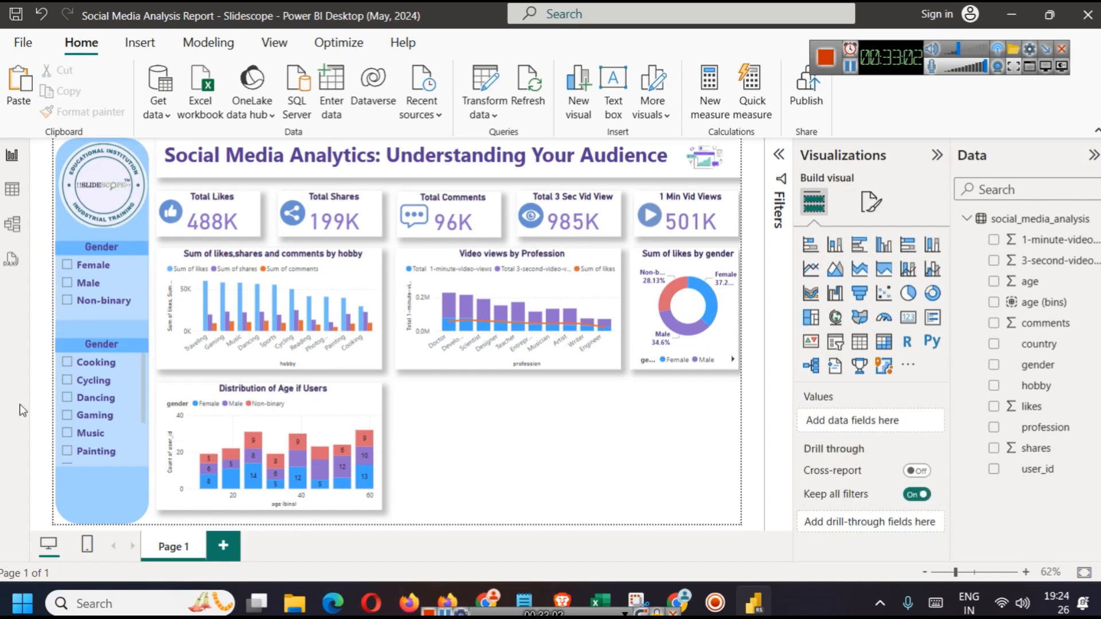
click(108, 453)
drag(111, 506, 102, 522)
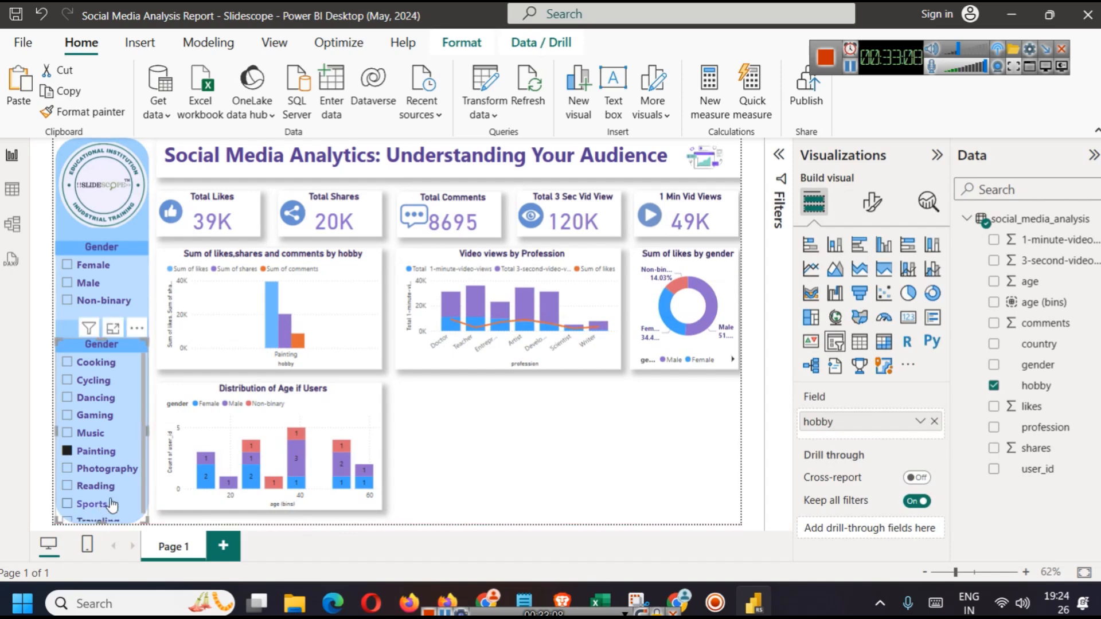
key(ctrl+z)
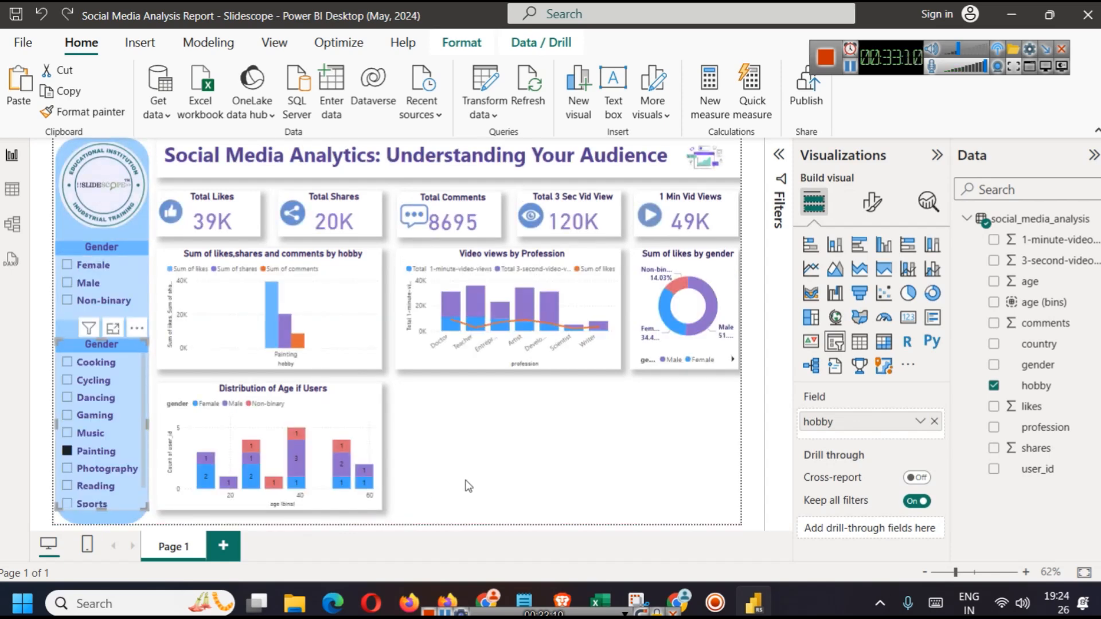
Set the hobby slicer's style to Dropdown, shrink it to a single-row box, and check its list of hobbies
click(873, 204)
click(848, 321)
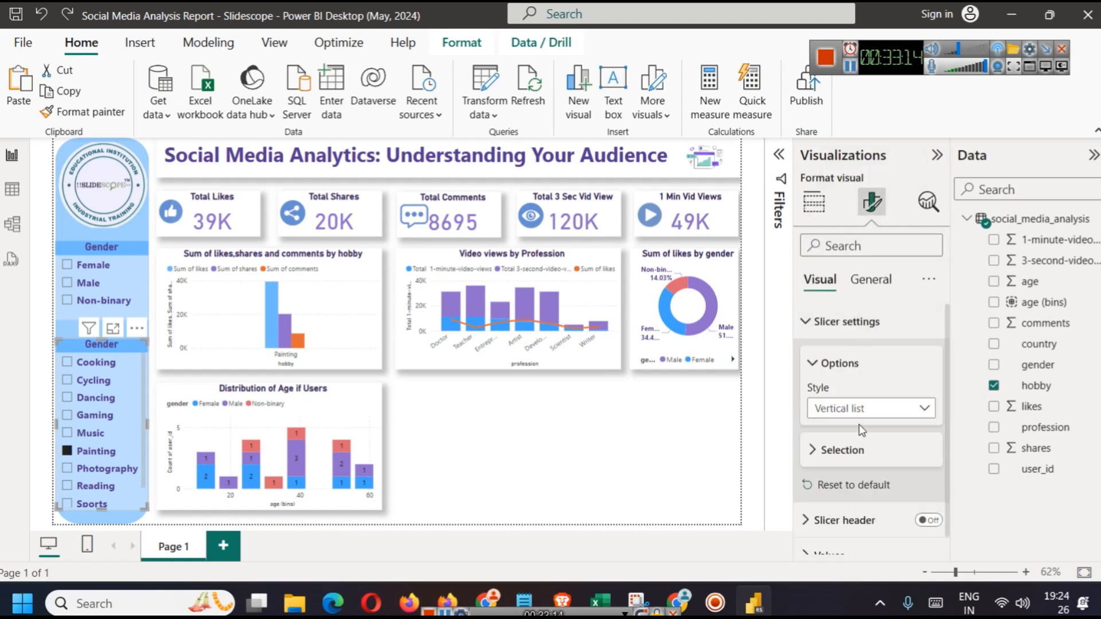
click(856, 409)
click(835, 470)
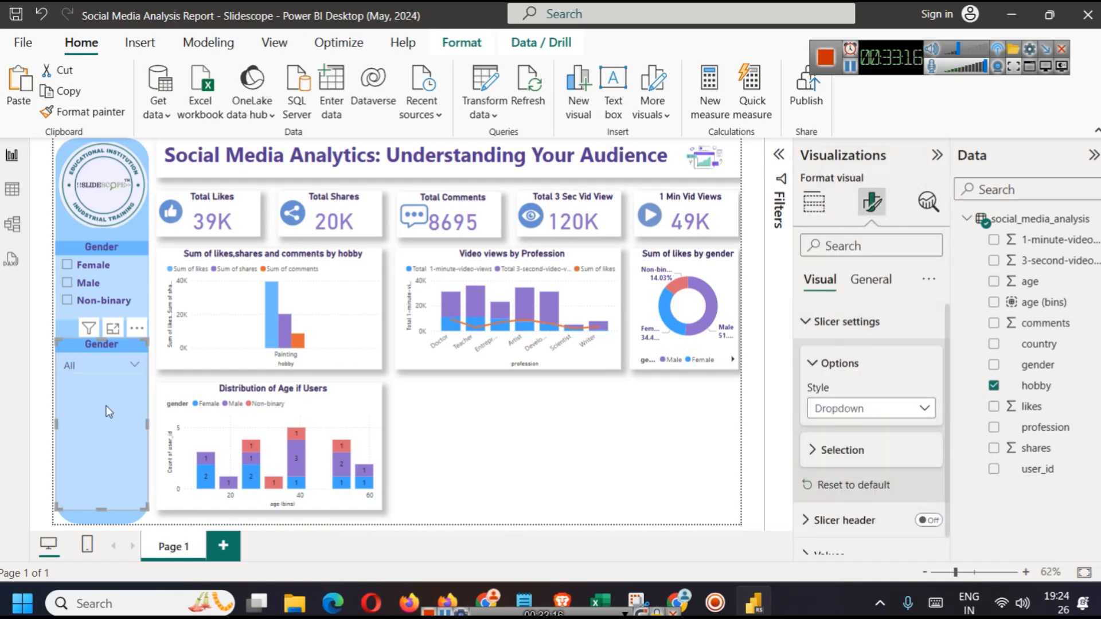
drag(94, 511, 108, 380)
click(121, 365)
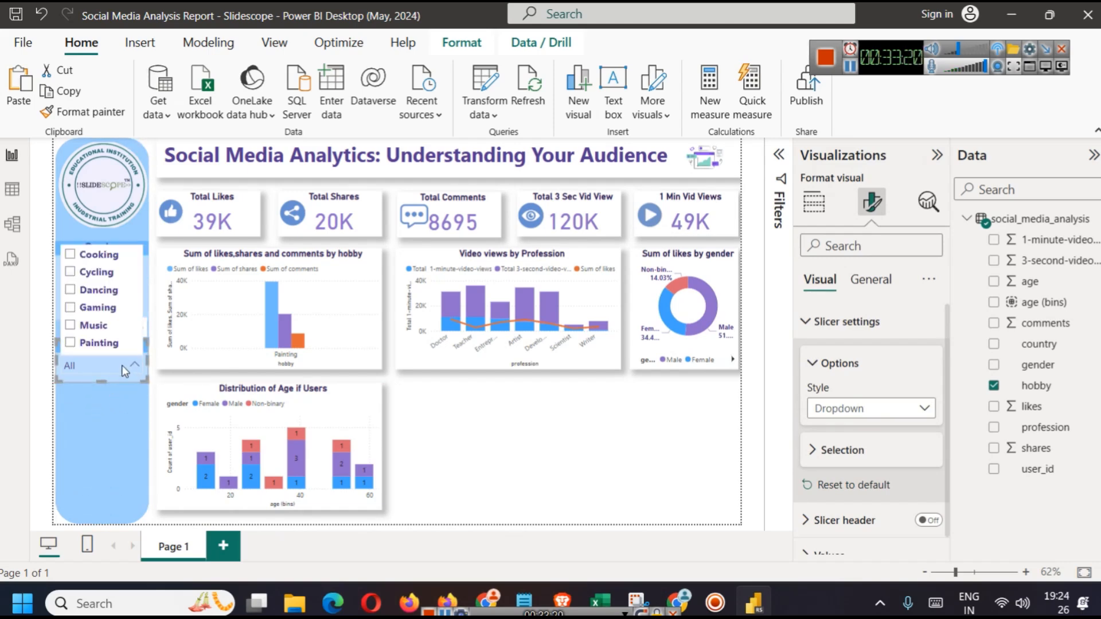
click(121, 366)
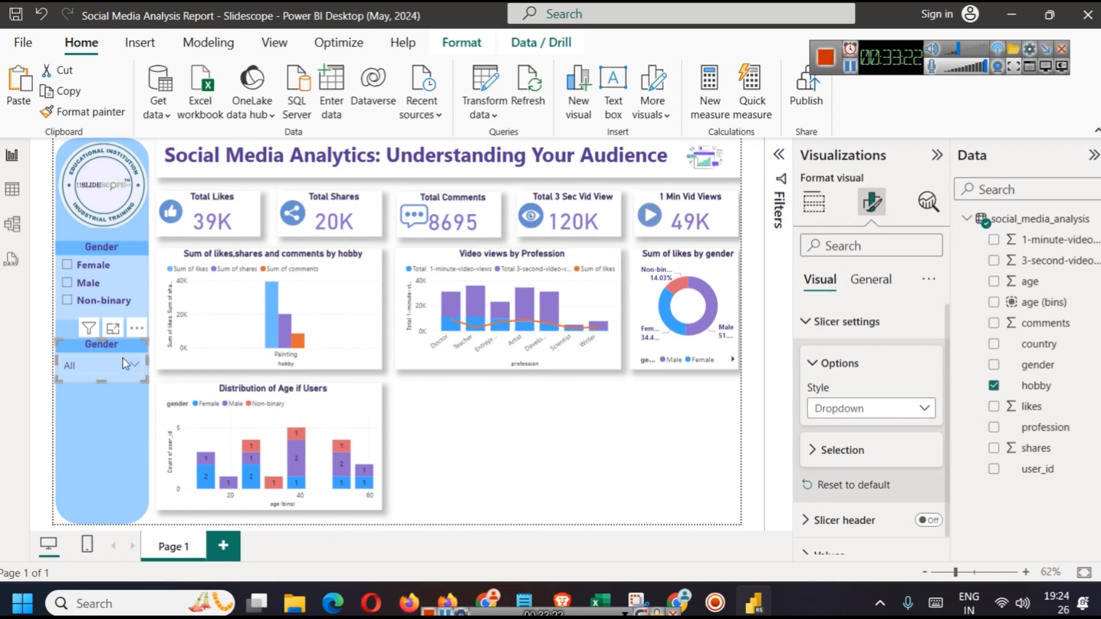
click(111, 367)
scroll(92, 276, down, 3)
scroll(89, 295, up, 3)
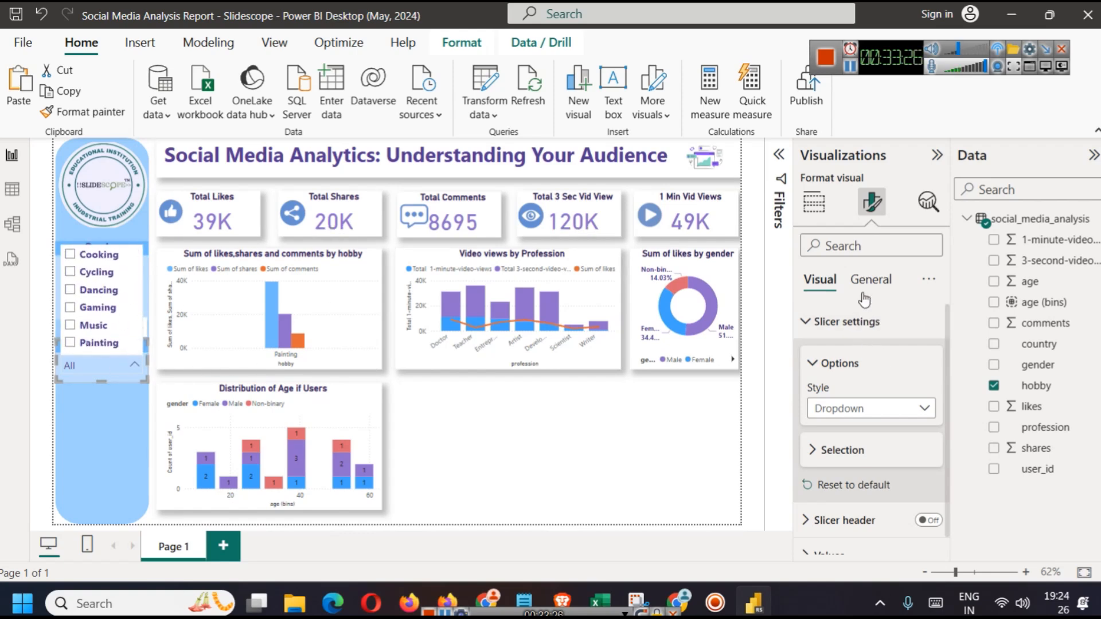
Turn on the "Select all" option for the hobby slicer and check it in the dropdown list
click(859, 330)
click(846, 321)
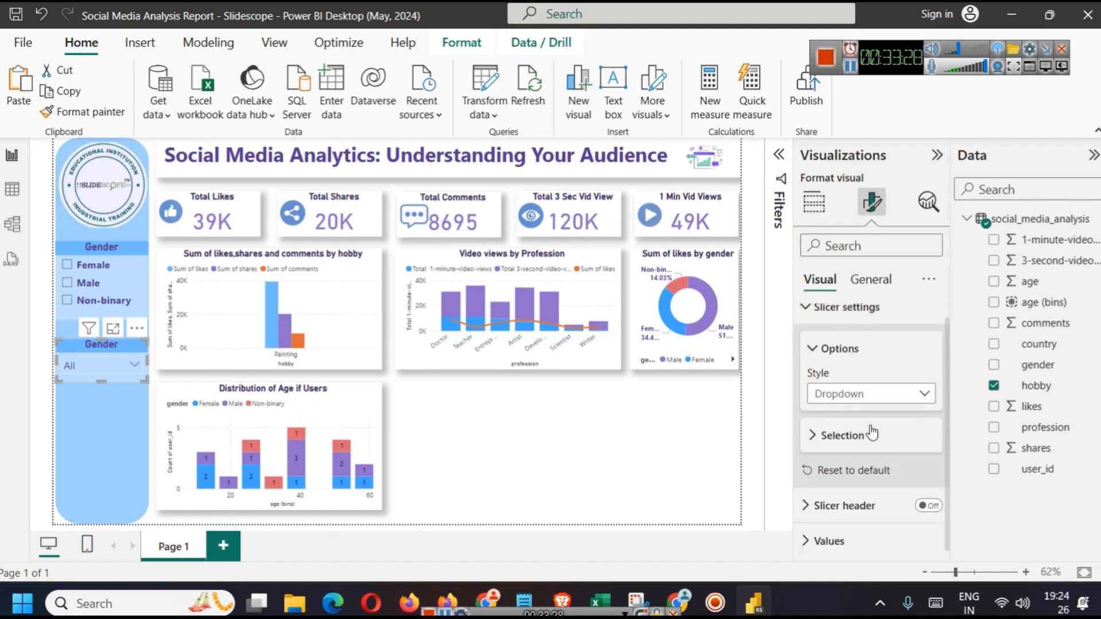
click(851, 447)
click(921, 481)
click(921, 506)
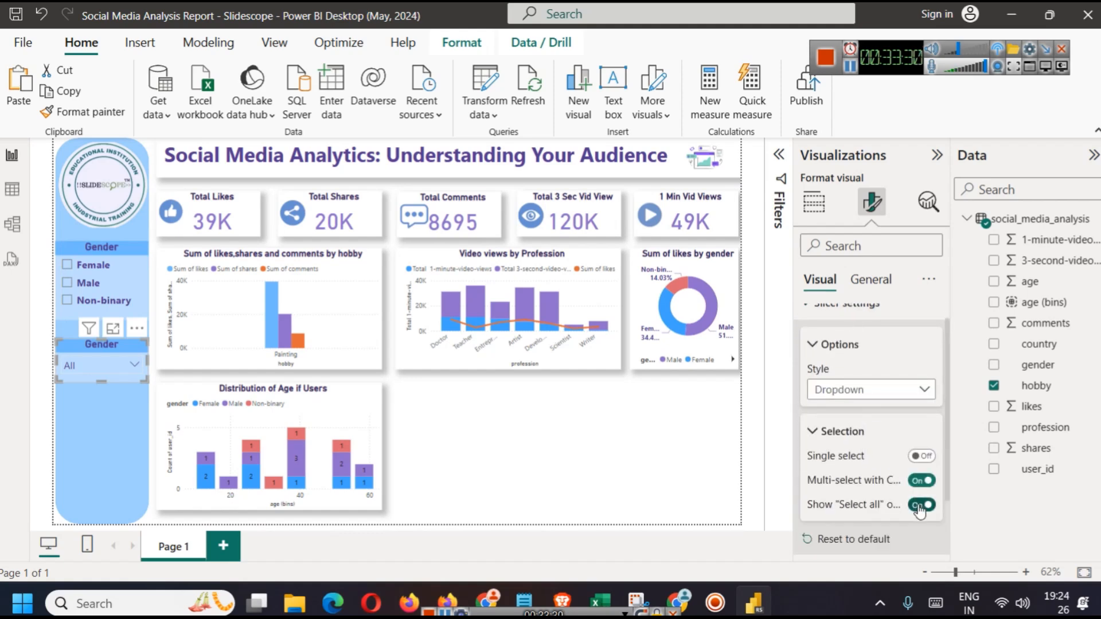
click(112, 370)
scroll(100, 309, down, 3)
scroll(100, 308, up, 3)
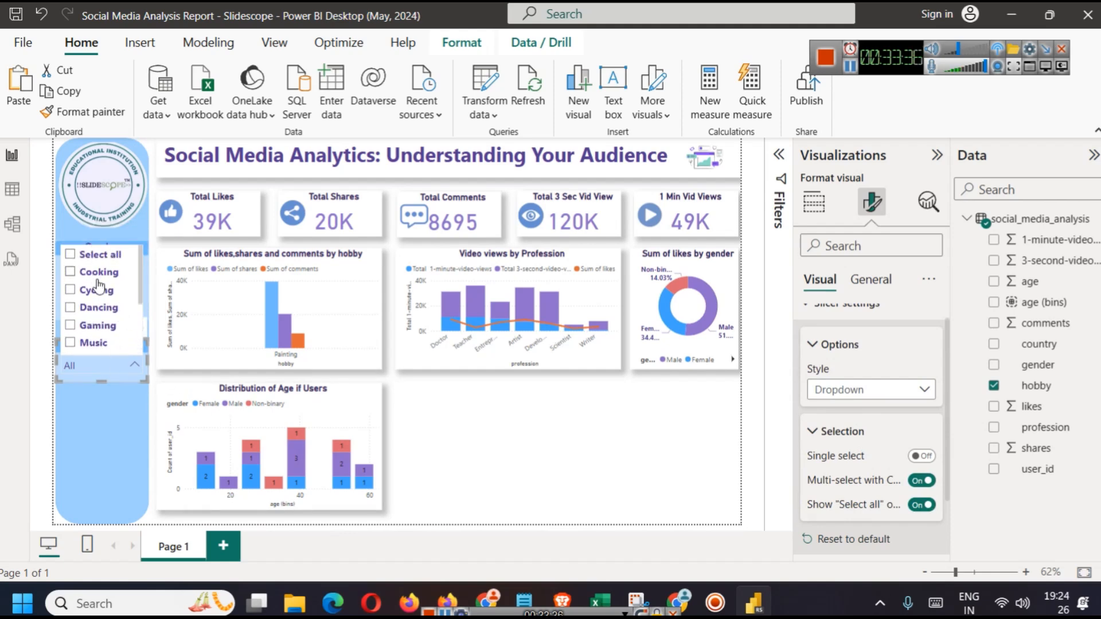
Test the hobby slicer by selecting and clearing all hobbies, and filter the report by Cooking
click(92, 260)
click(93, 261)
click(99, 273)
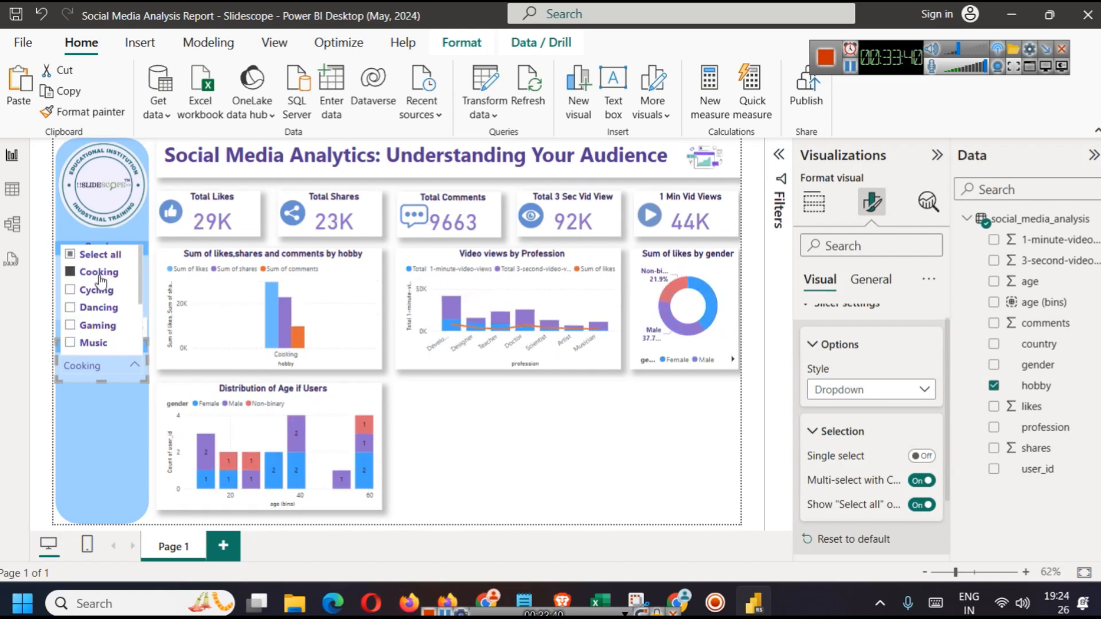
click(480, 450)
Test the gender slicer with Female and Non-binary together with the hobby filter, and clear the gender and Cooking selections
click(93, 269)
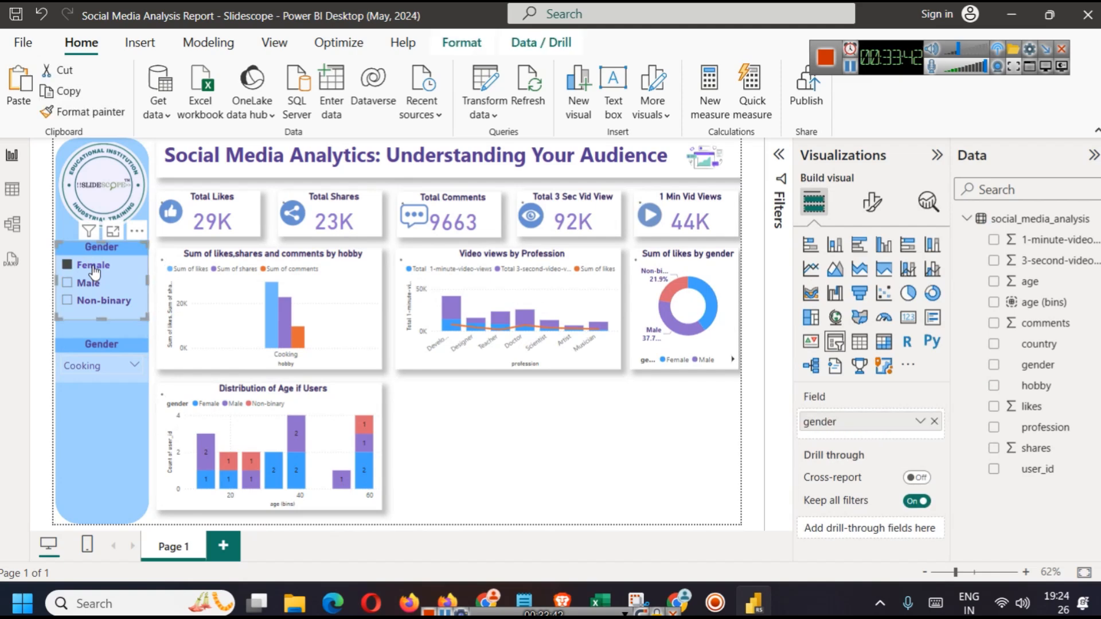
click(92, 267)
click(95, 302)
click(96, 304)
click(108, 372)
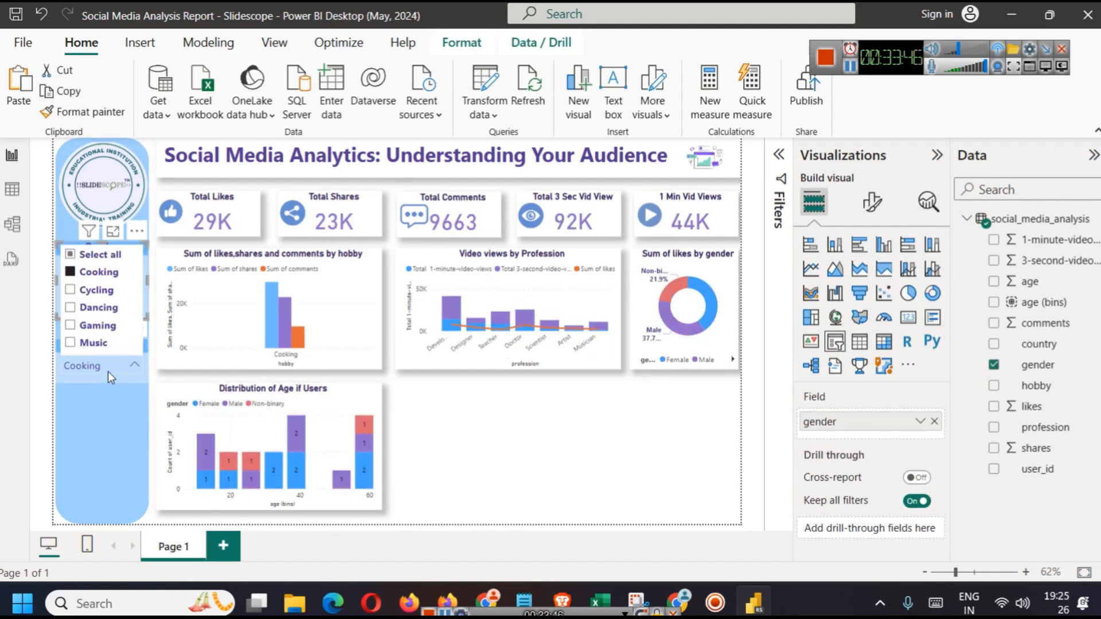
click(99, 274)
click(546, 455)
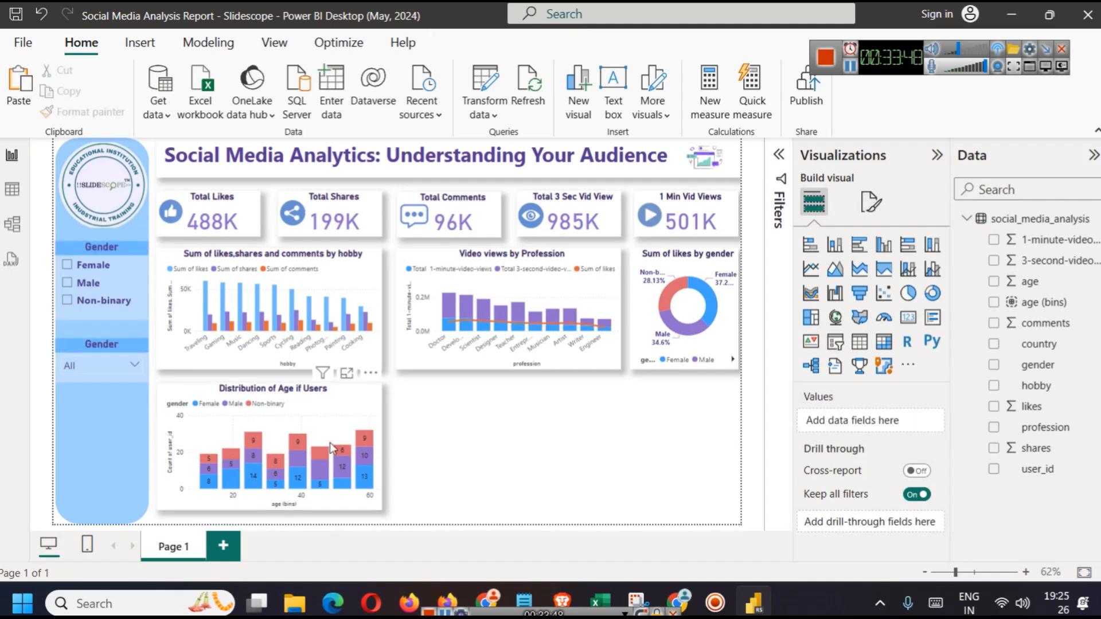
Change the hobby slicer's title text to "Hobby"
click(114, 343)
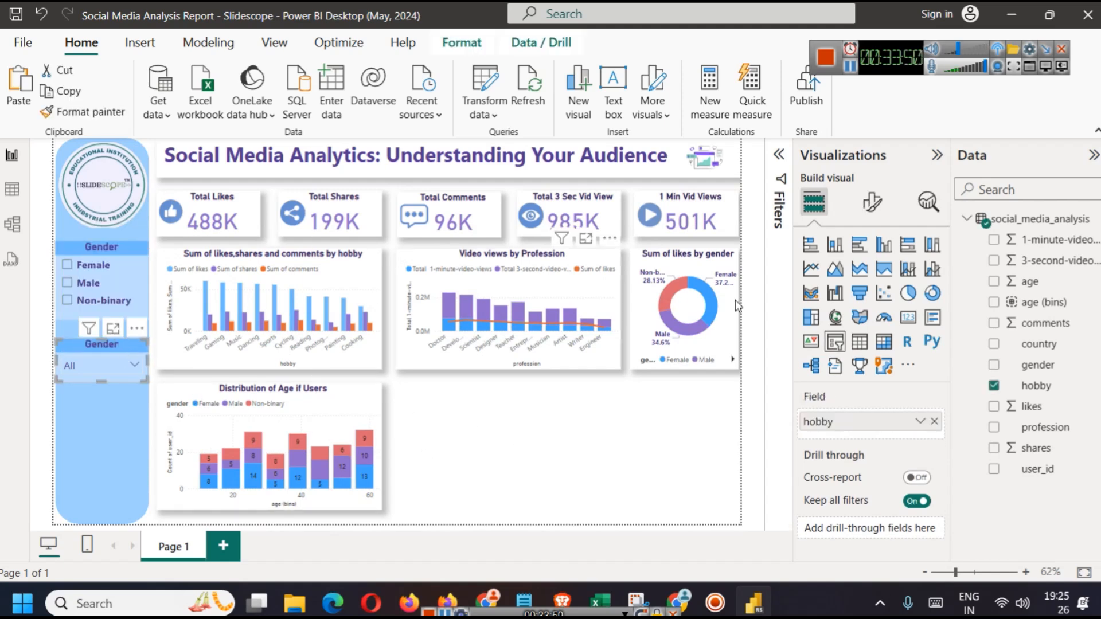
click(872, 202)
click(885, 283)
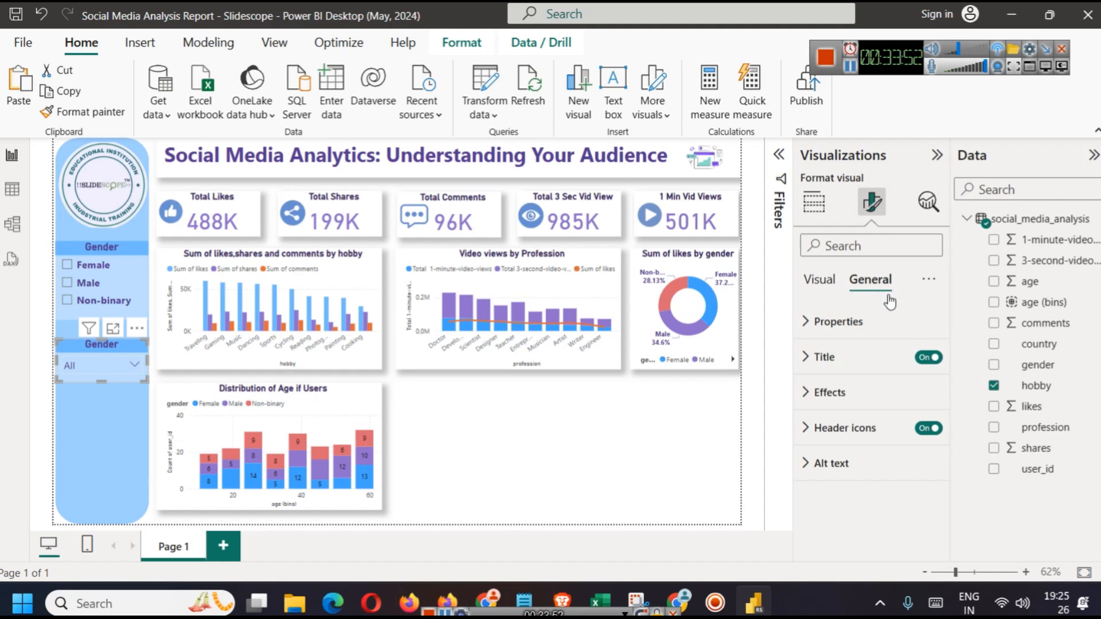
click(873, 367)
double_click(856, 440)
text(Hobby)
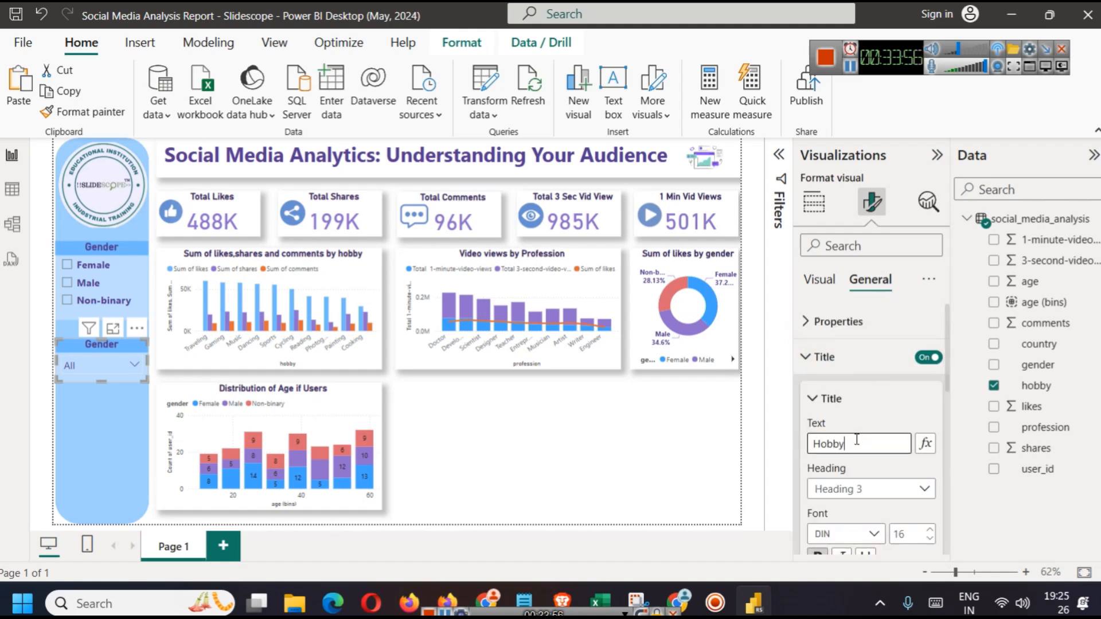
click(575, 439)
Place a copy of the Hobby slicer below it in the sidebar and replace its field with profession
drag(108, 347, 102, 404)
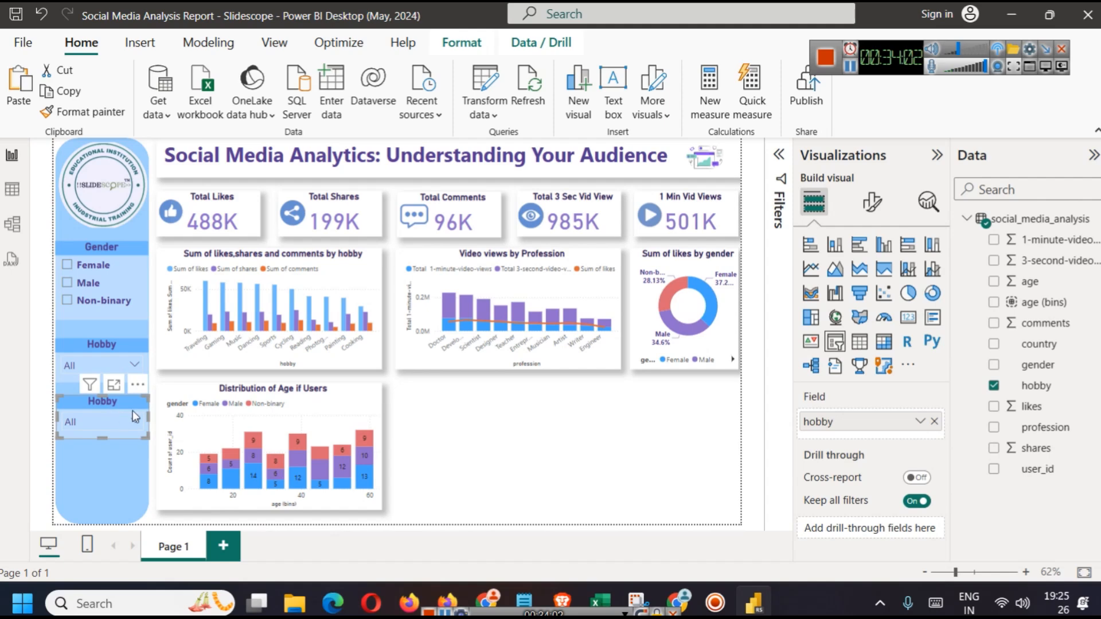
click(592, 471)
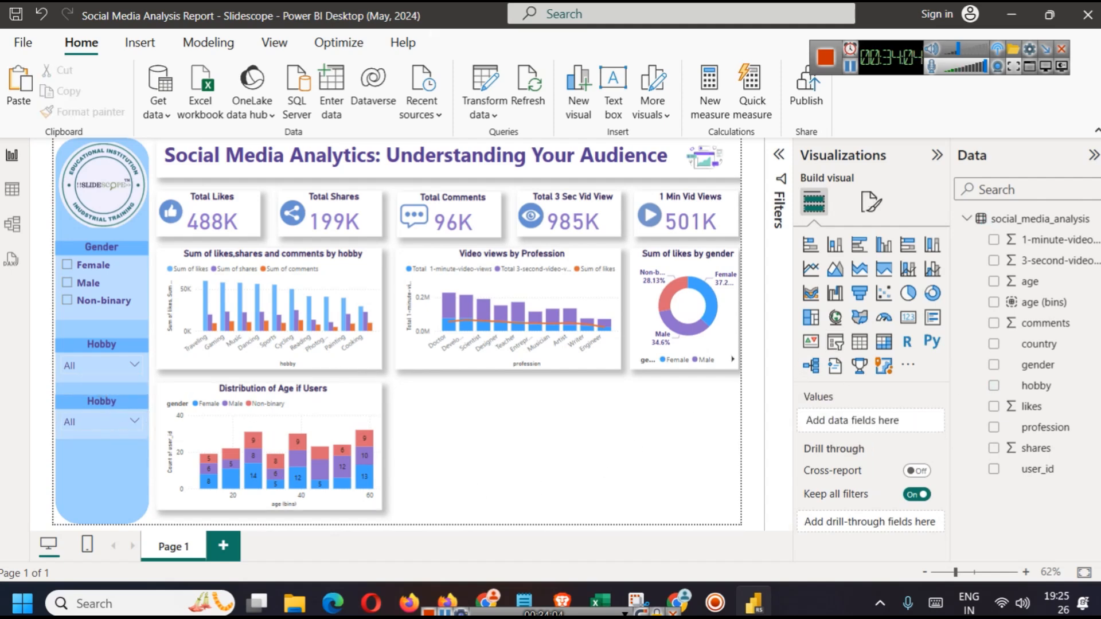
click(87, 421)
click(98, 432)
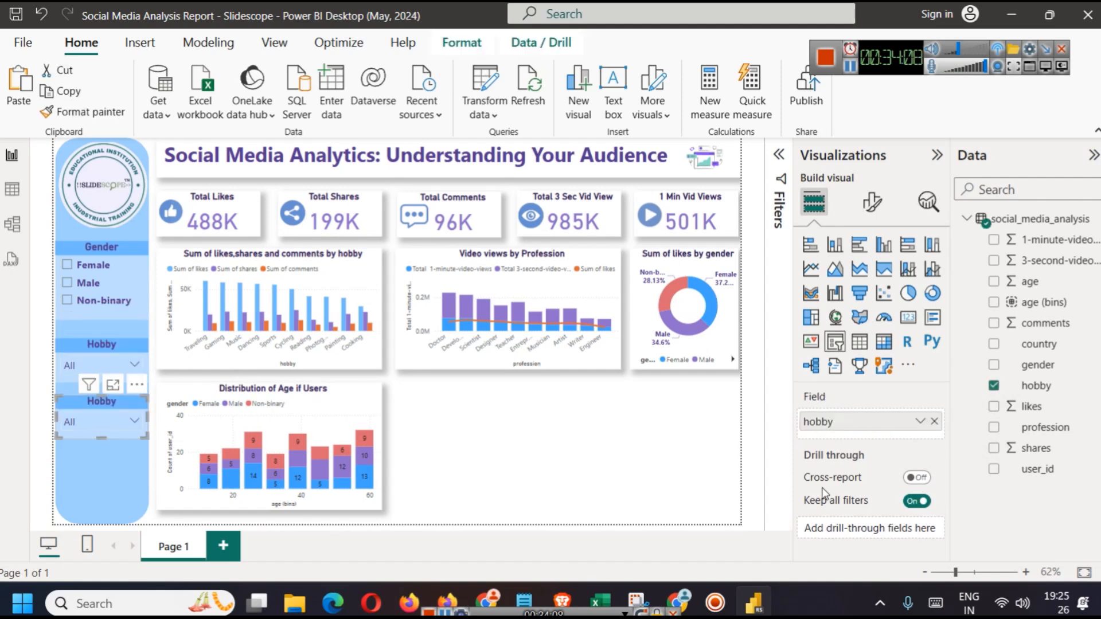
click(934, 422)
drag(1038, 427, 890, 425)
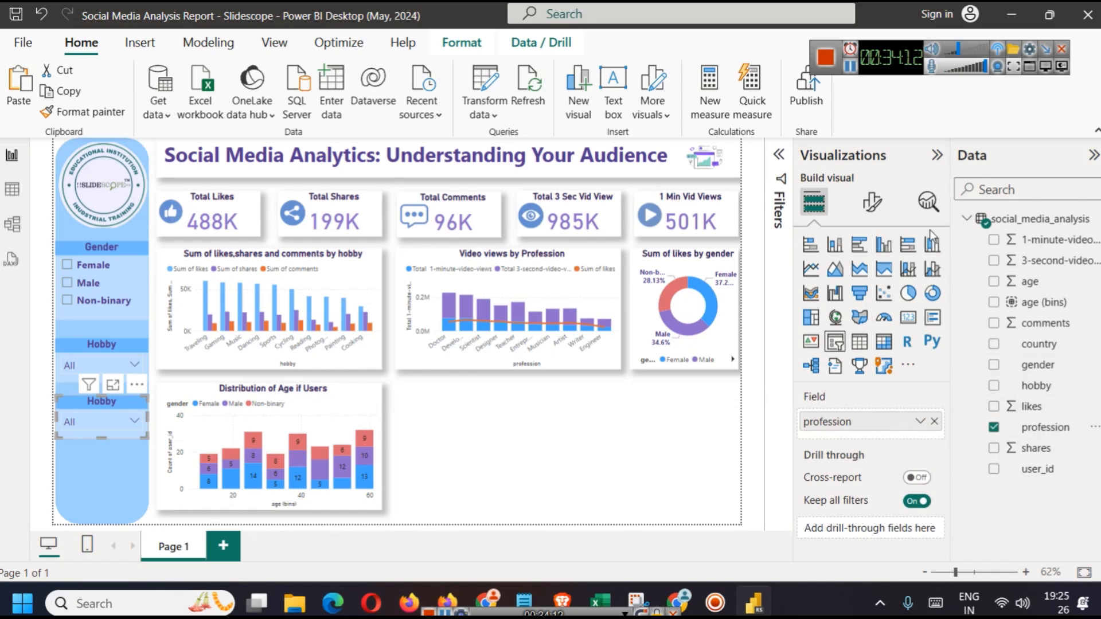
Change the copied slicer's title text to "Profession" and move the slicer slightly down the sidebar
click(872, 202)
click(871, 280)
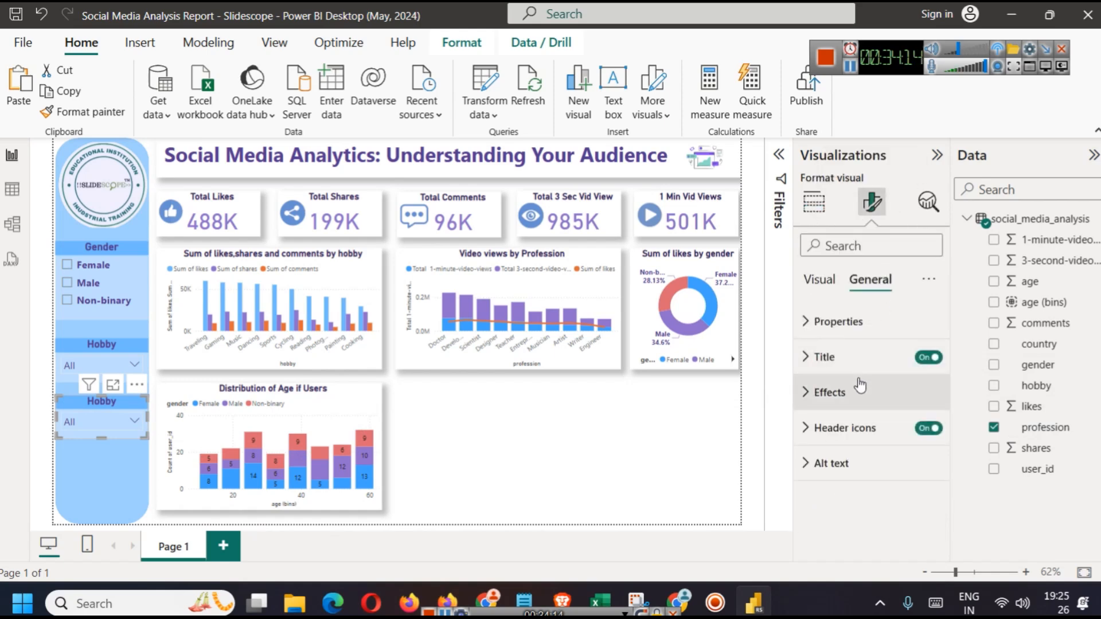
click(857, 443)
double_click(857, 443)
text(P)
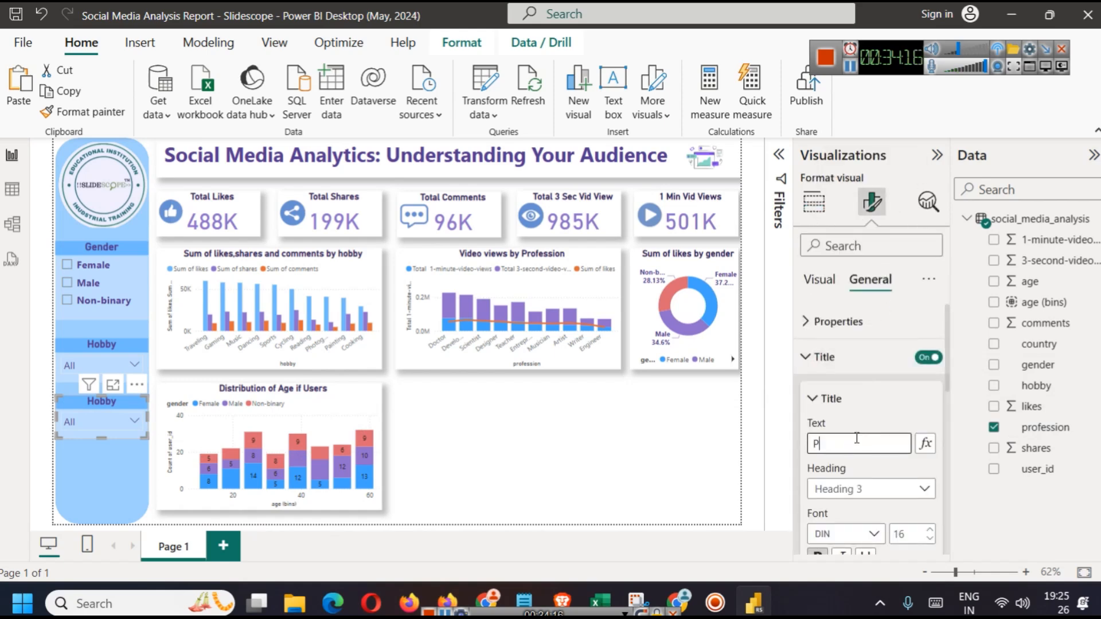
text(rofession)
click(548, 436)
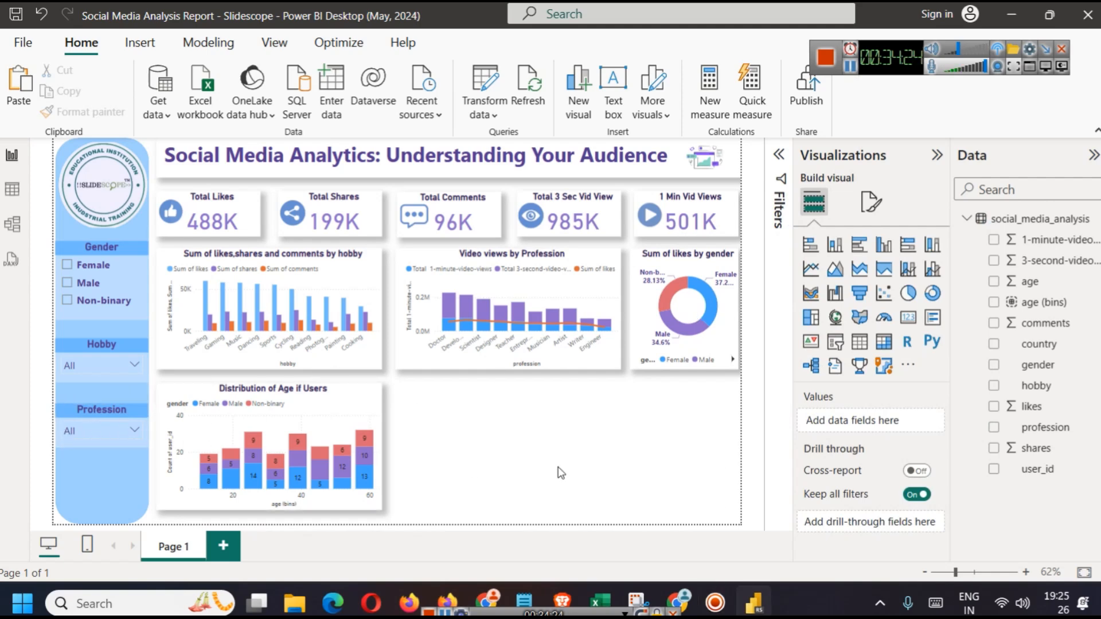
Check the country column in the data table, and add a filled map beside the age chart, widened to the page's edge
click(13, 189)
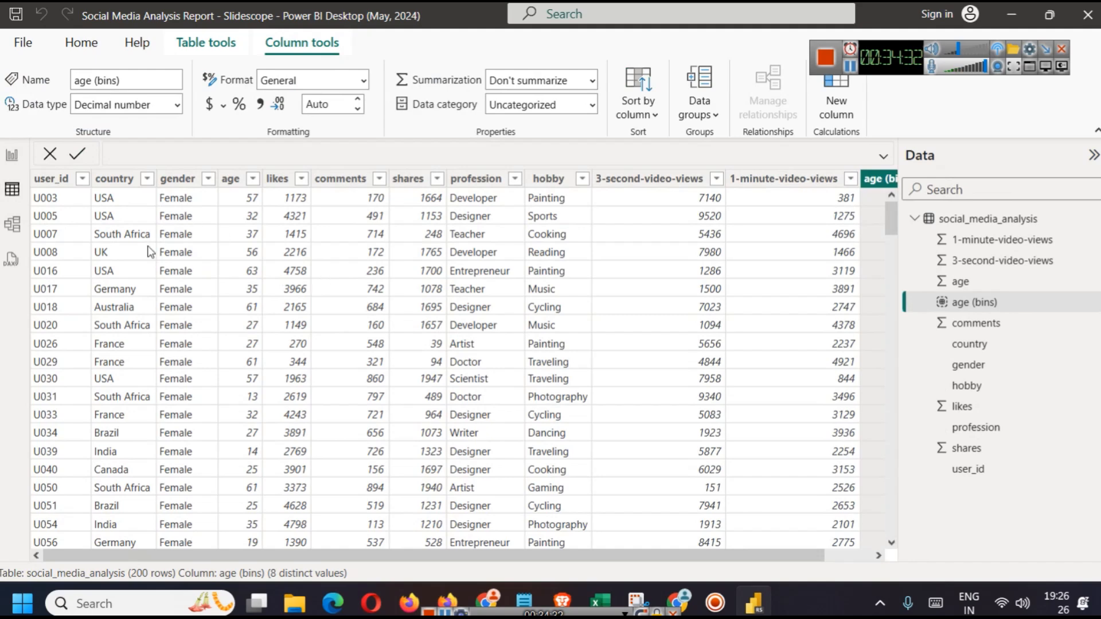
click(11, 155)
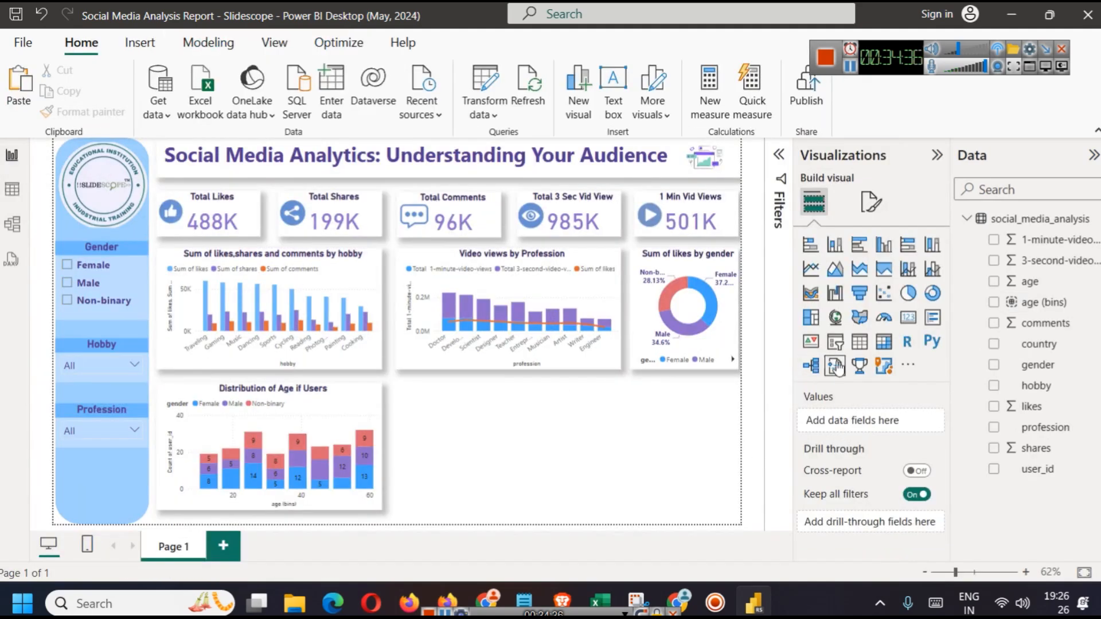
click(859, 317)
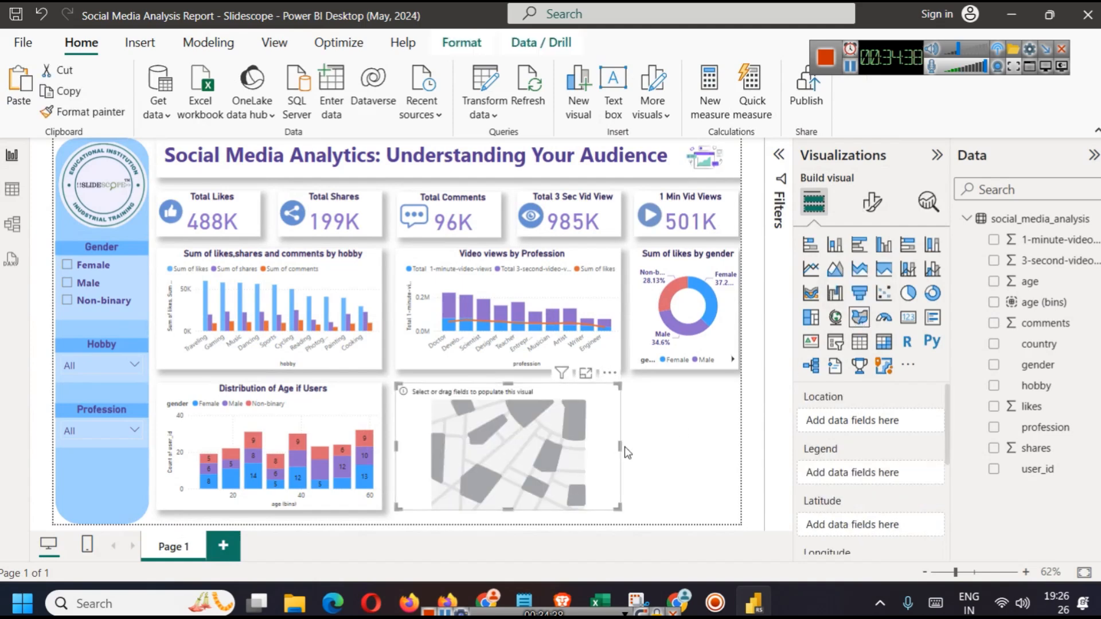
drag(619, 445, 736, 456)
click(750, 484)
click(598, 480)
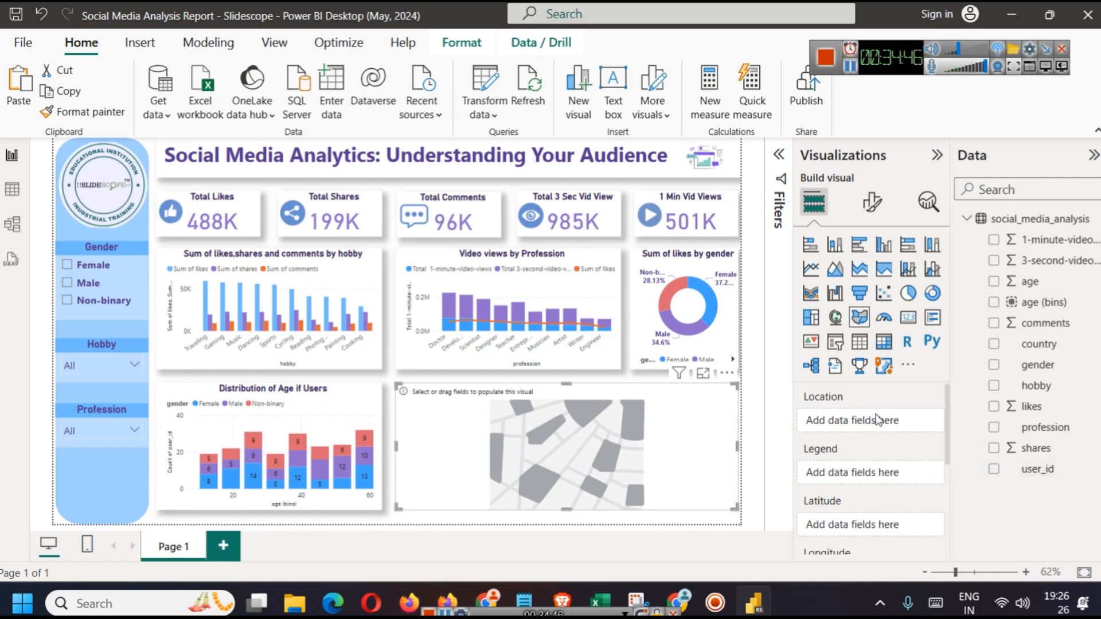
Use country as the filled map's location and add shares to its tooltips
drag(1041, 344, 899, 420)
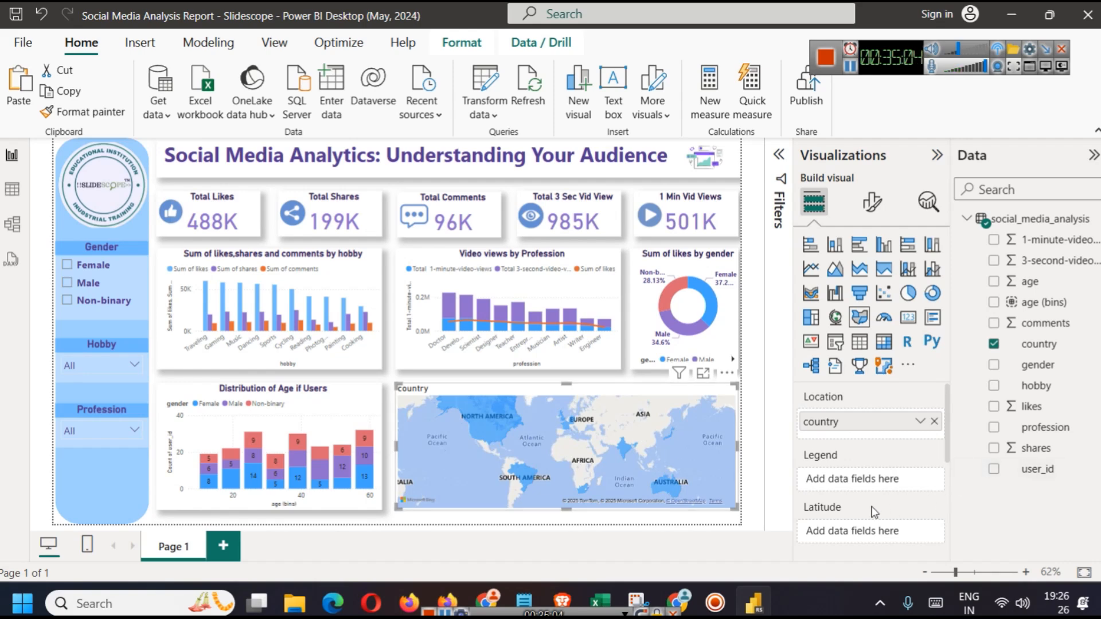
scroll(872, 468, down, 5)
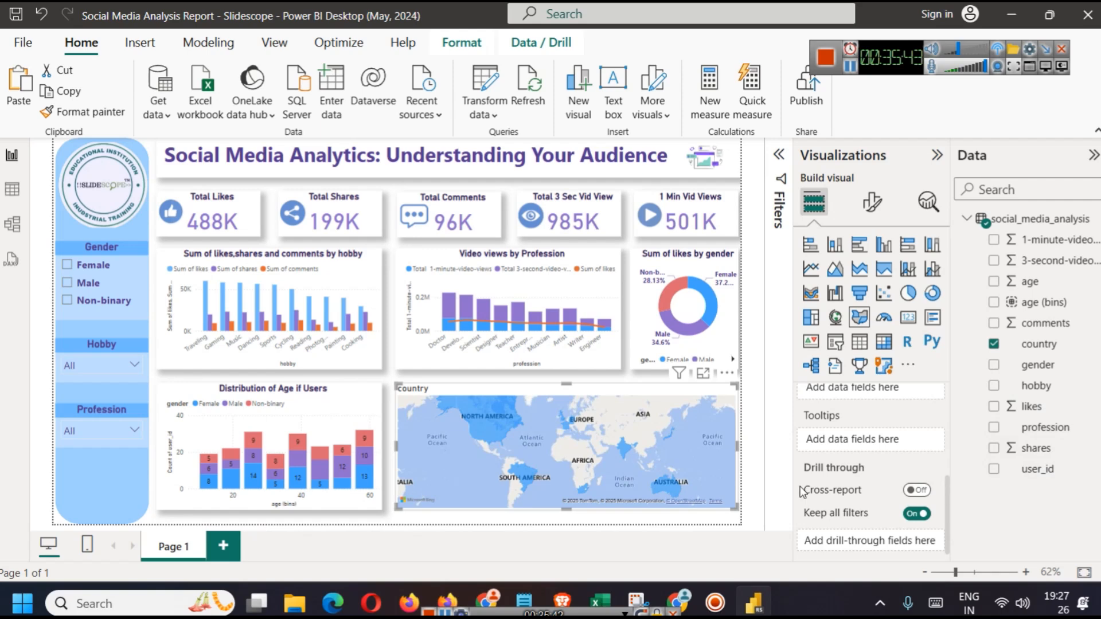
drag(1035, 449, 890, 444)
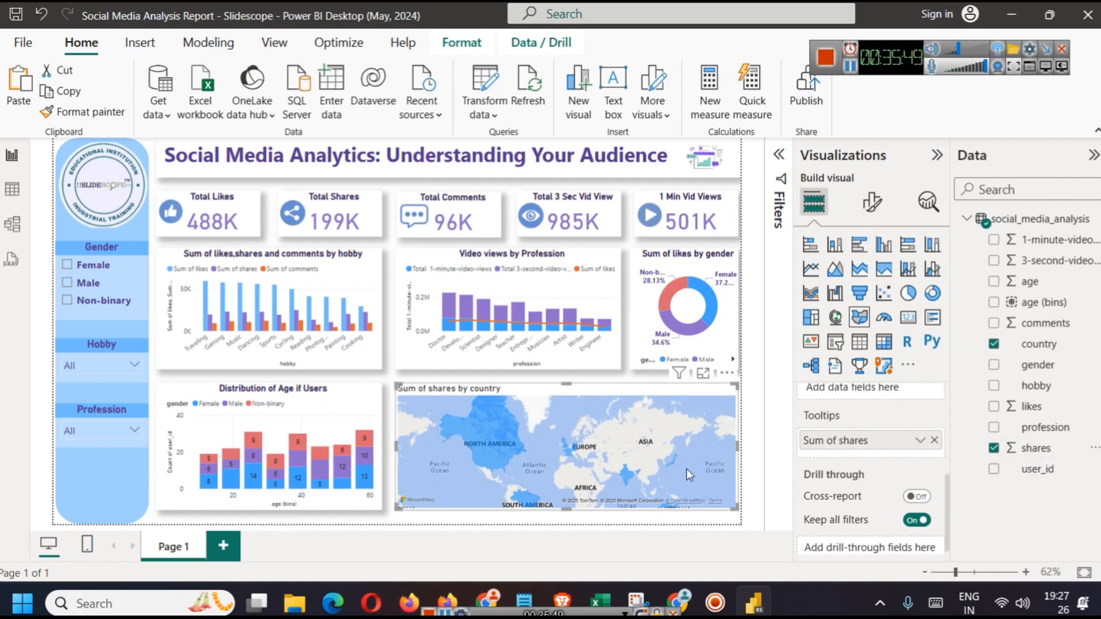
Rename the report page as Dashboard
drag(687, 470, 688, 445)
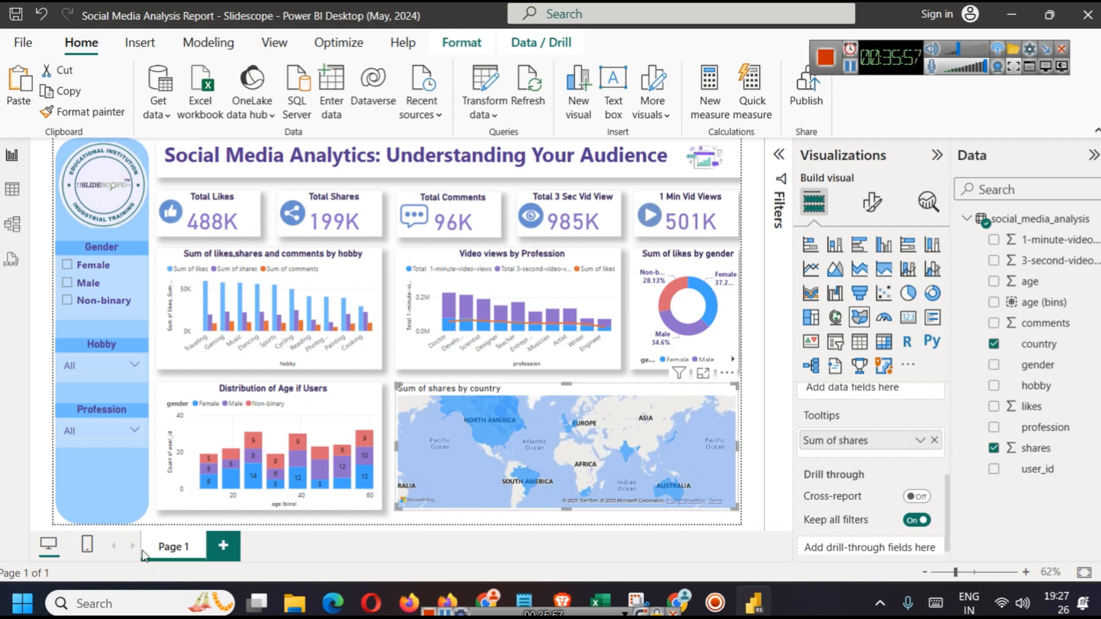
right_click(169, 551)
click(204, 533)
text(Dashb)
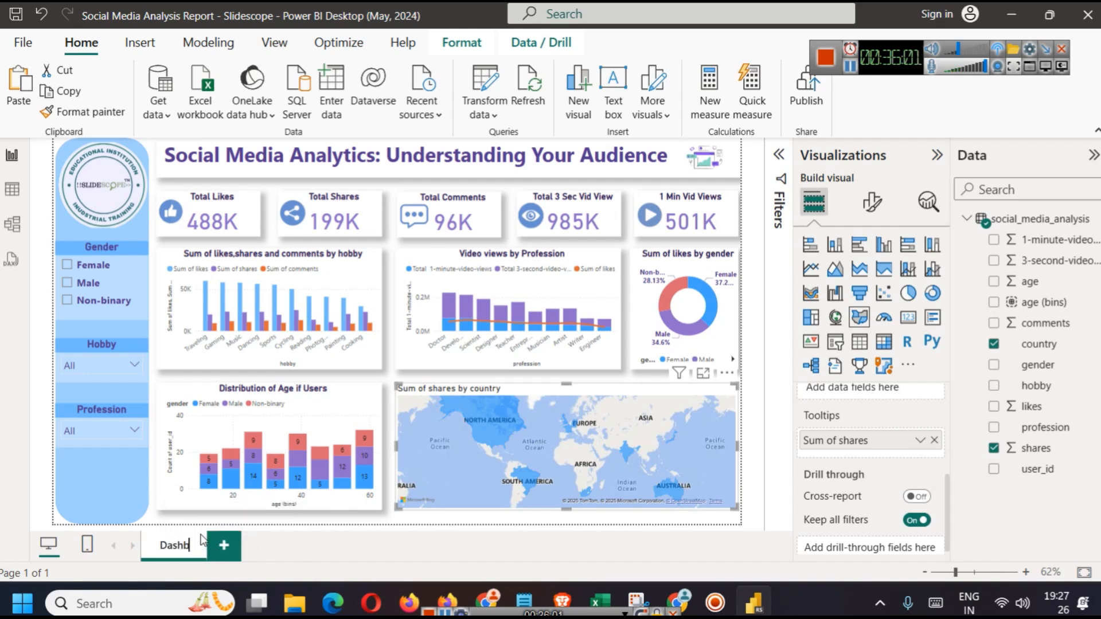
text(oard)
key(Return)
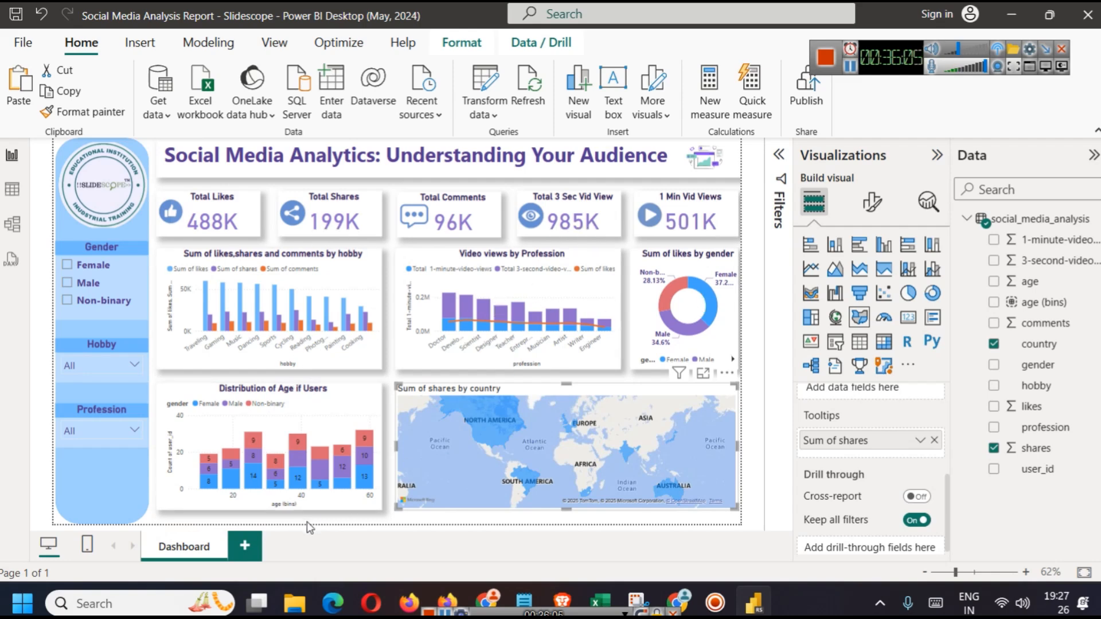
Add a new report page and build a large pie chart on it with country as legend and likes as values
click(245, 546)
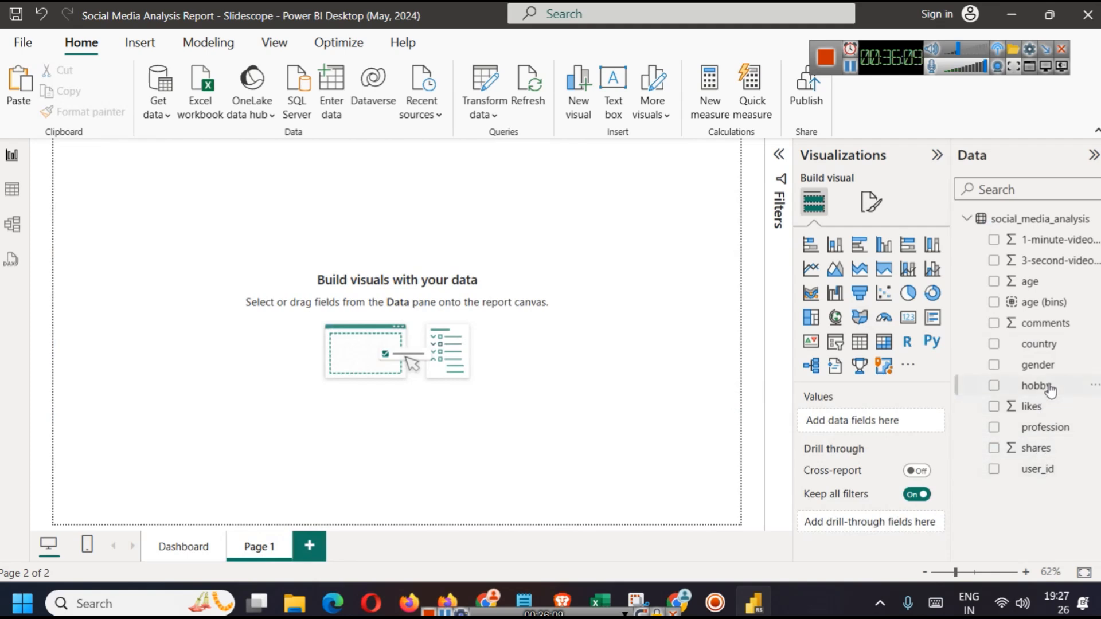
click(911, 295)
drag(211, 287, 499, 461)
drag(390, 380, 473, 394)
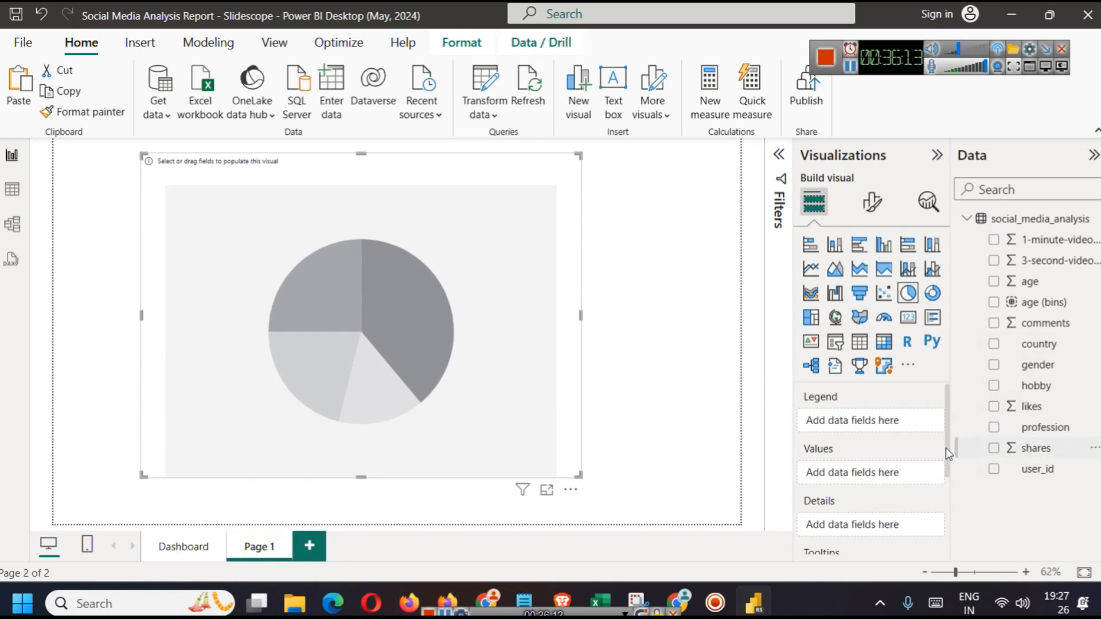
drag(1060, 345, 838, 425)
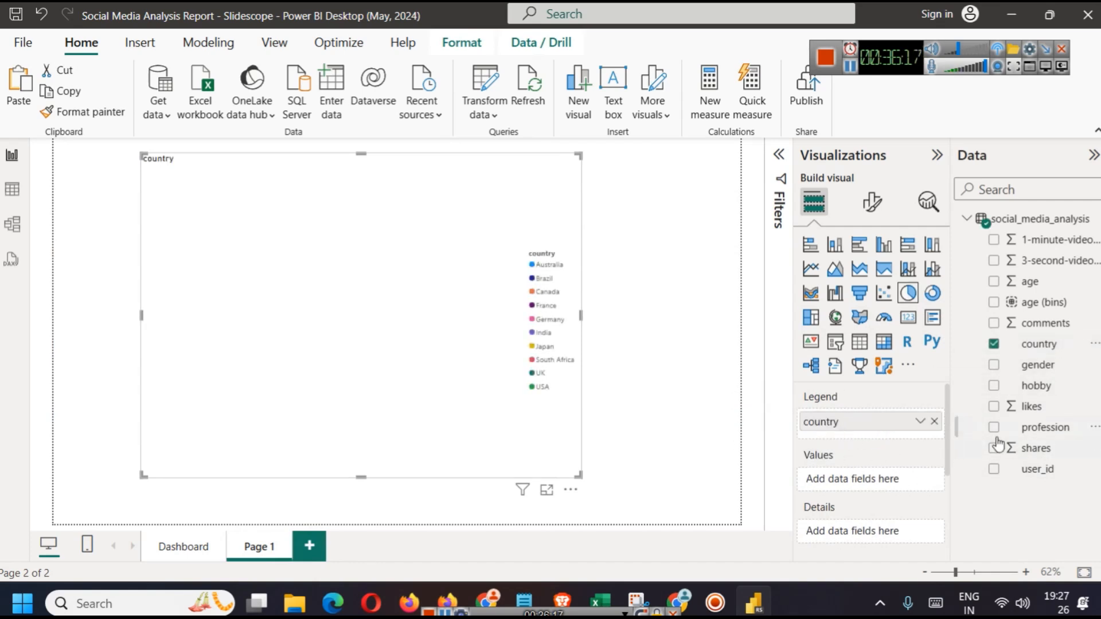
drag(1051, 417, 891, 482)
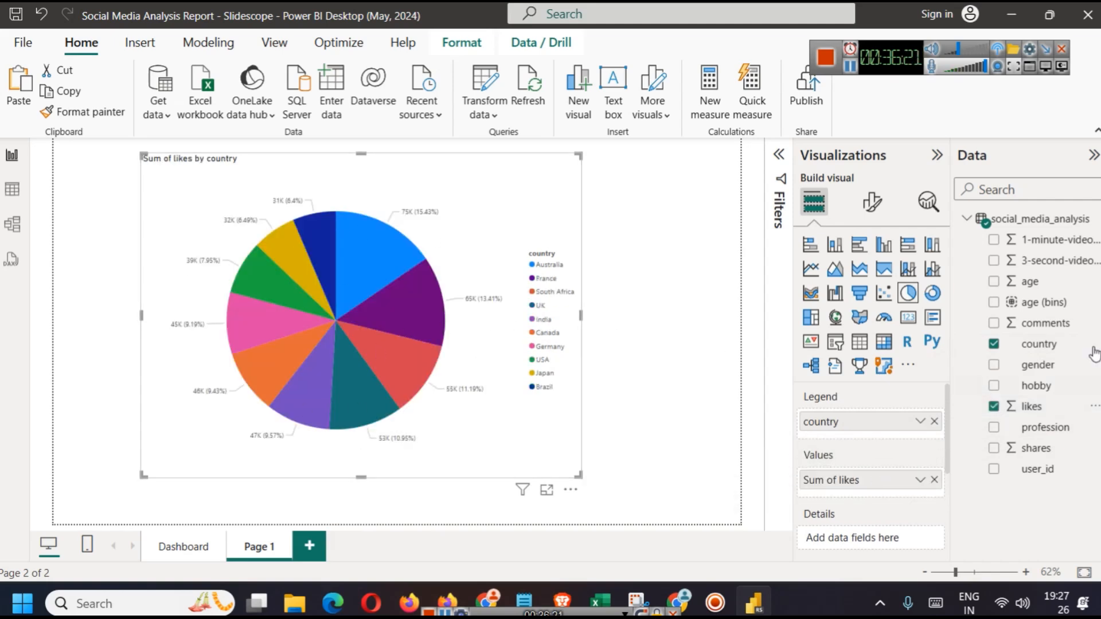
Try the likes by country chart as a stacked column, ribbon and 100% stacked bar chart, and undo back to the pie chart
click(836, 245)
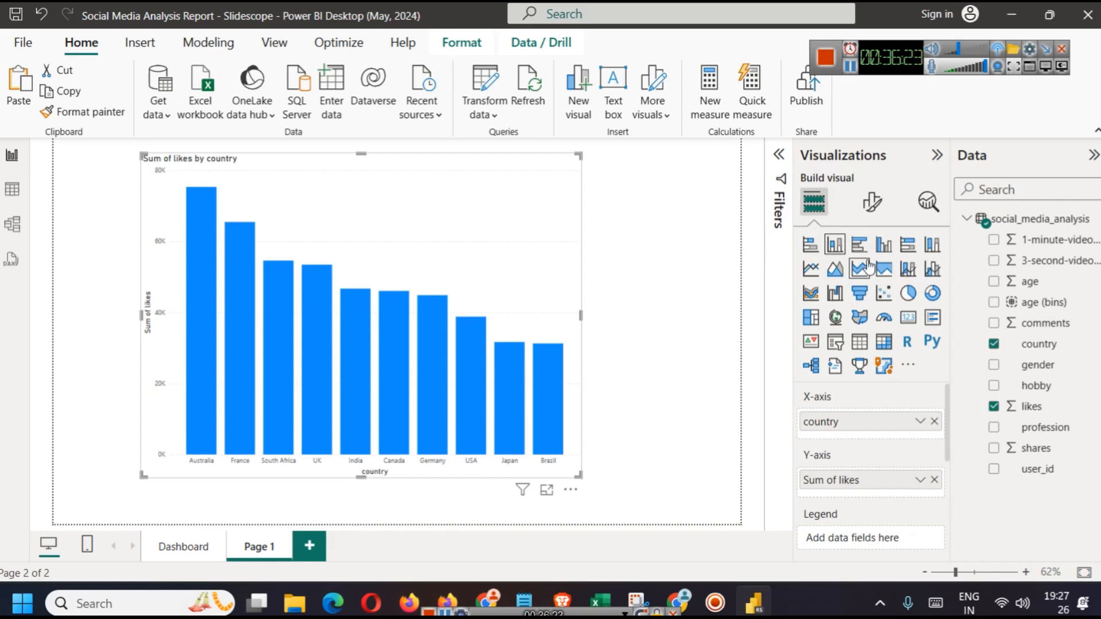
click(817, 297)
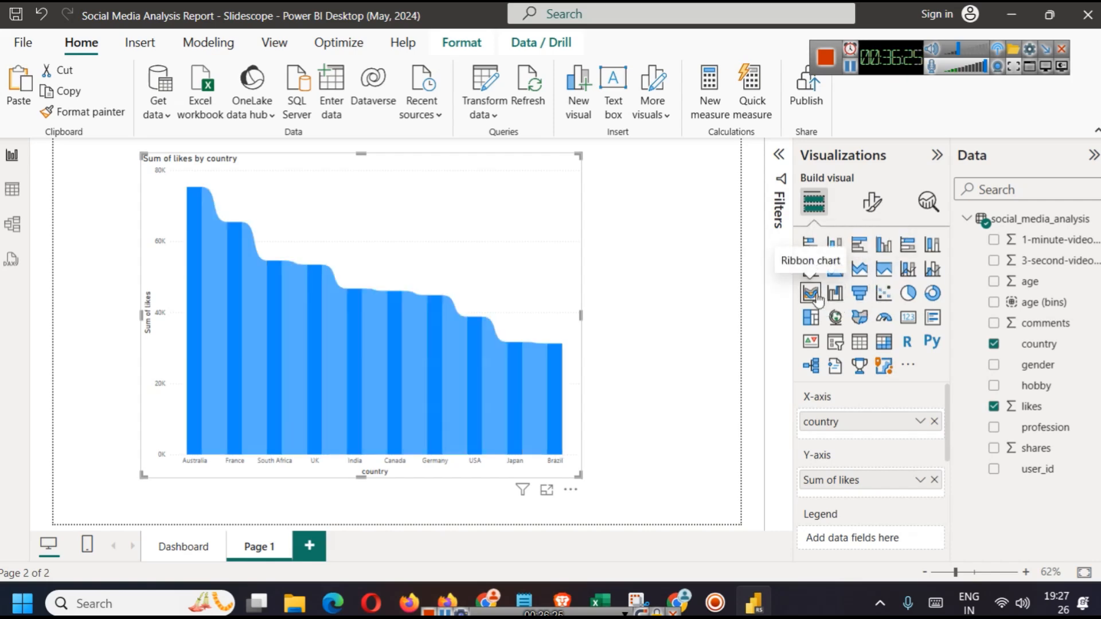
click(911, 250)
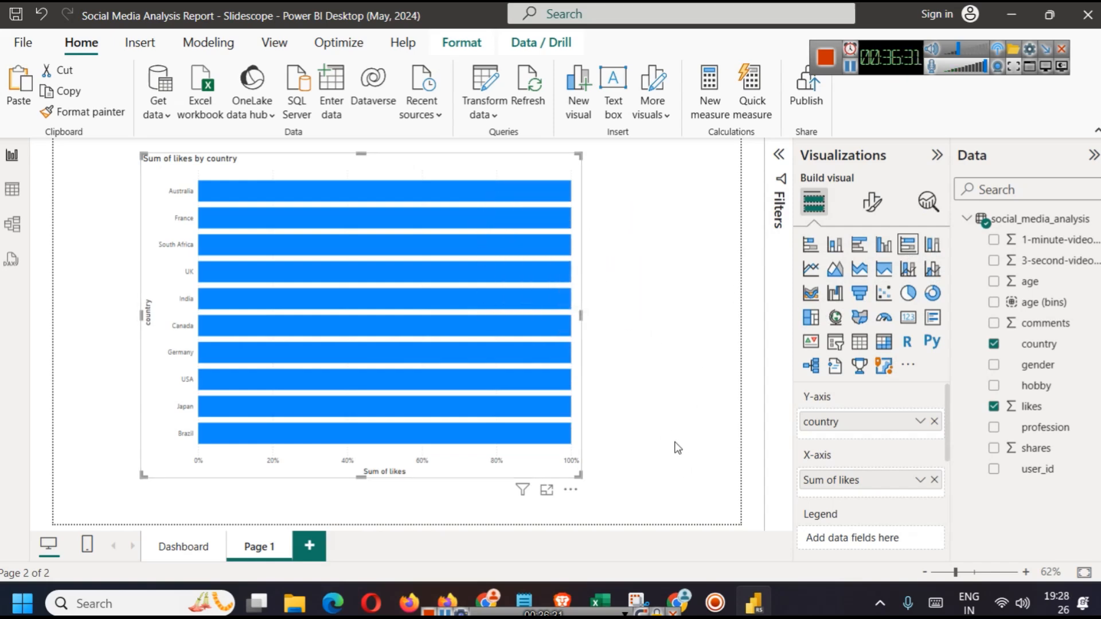
key(ctrl+z)
key(ctrl+z)
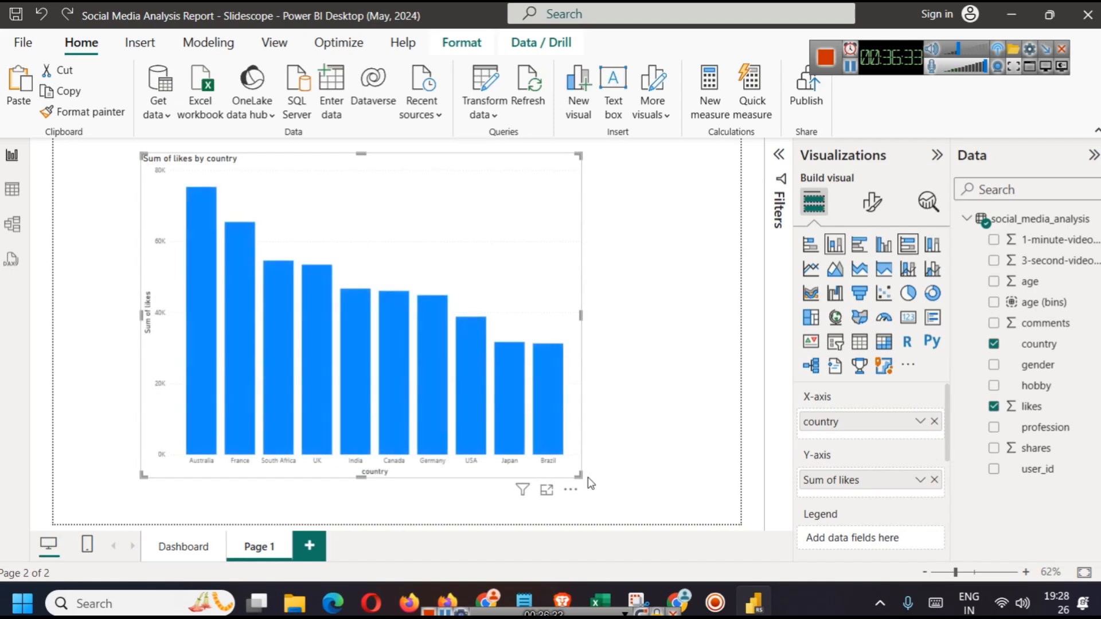
key(ctrl+z)
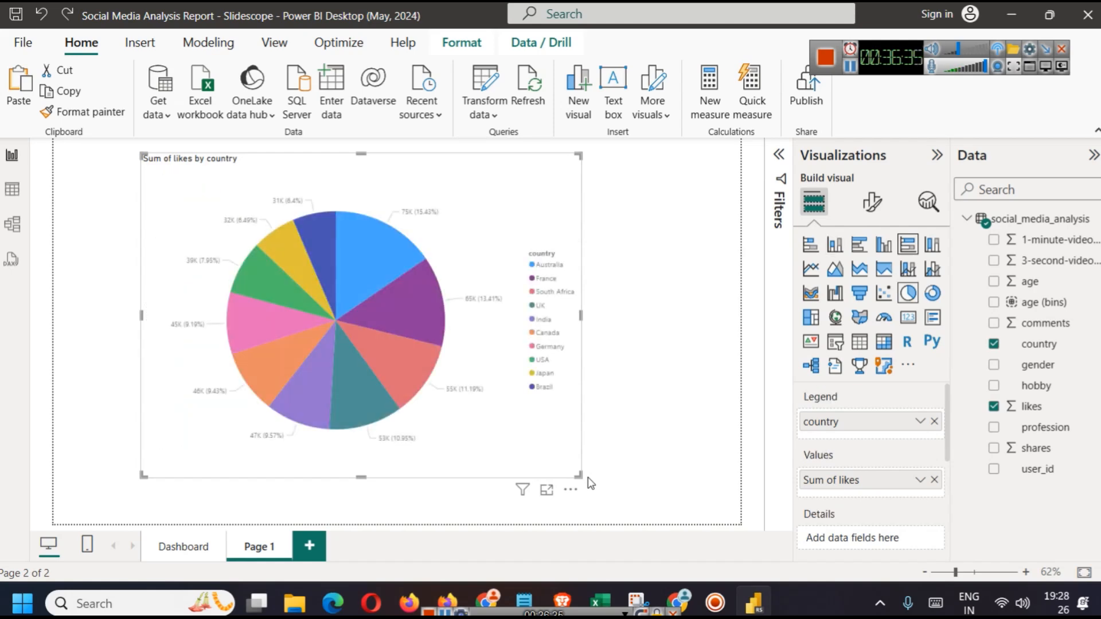
Copy the age distribution chart's formatting onto the country map on the Dashboard page
double_click(195, 546)
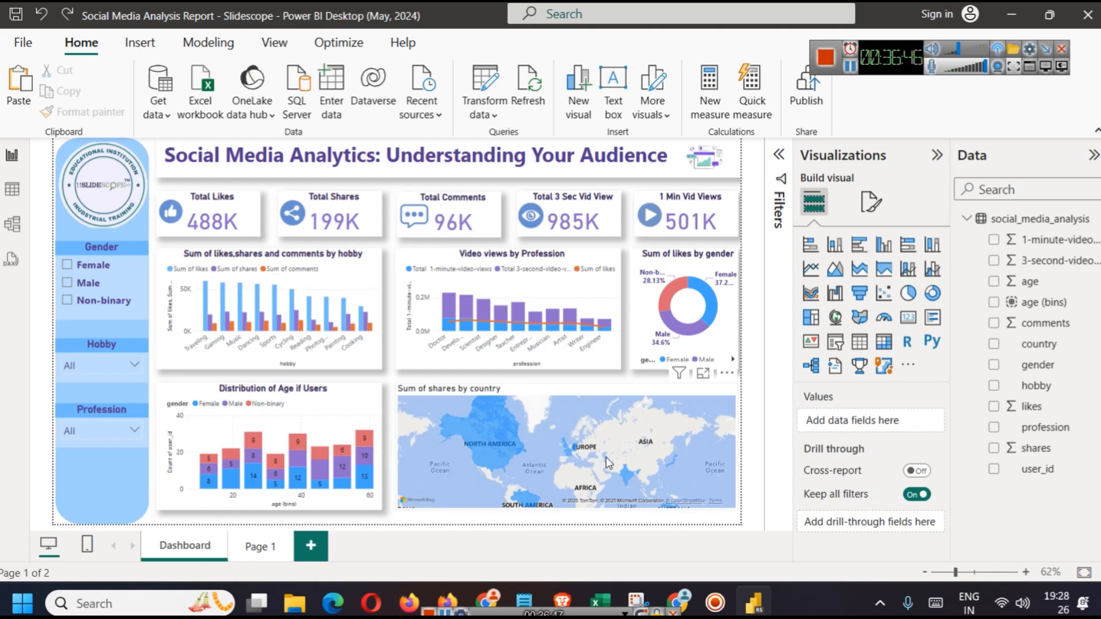
click(663, 392)
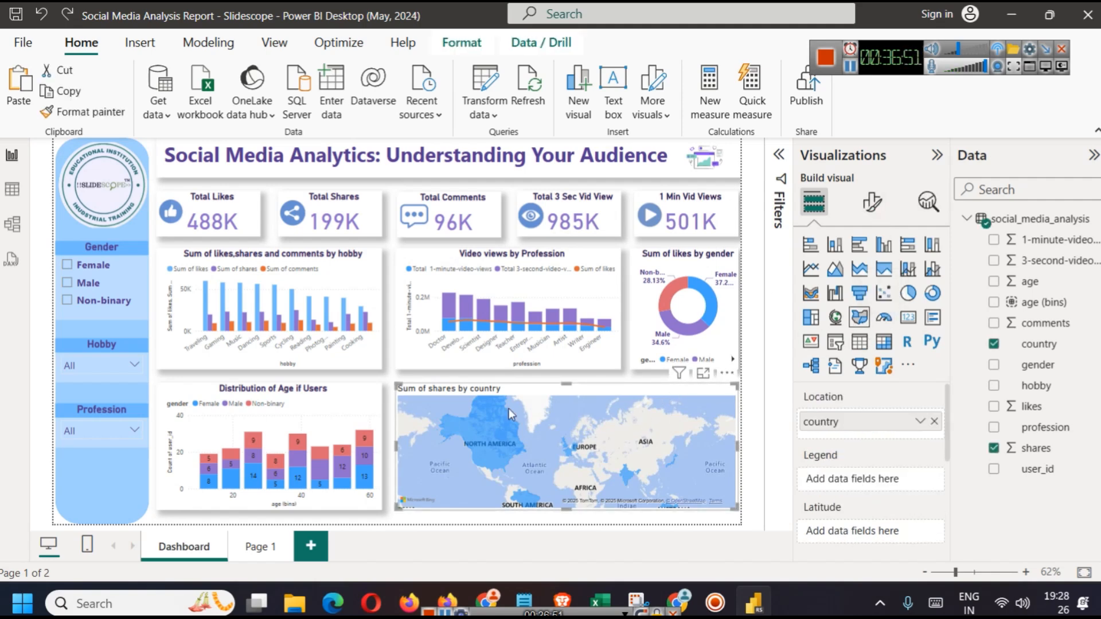
click(333, 413)
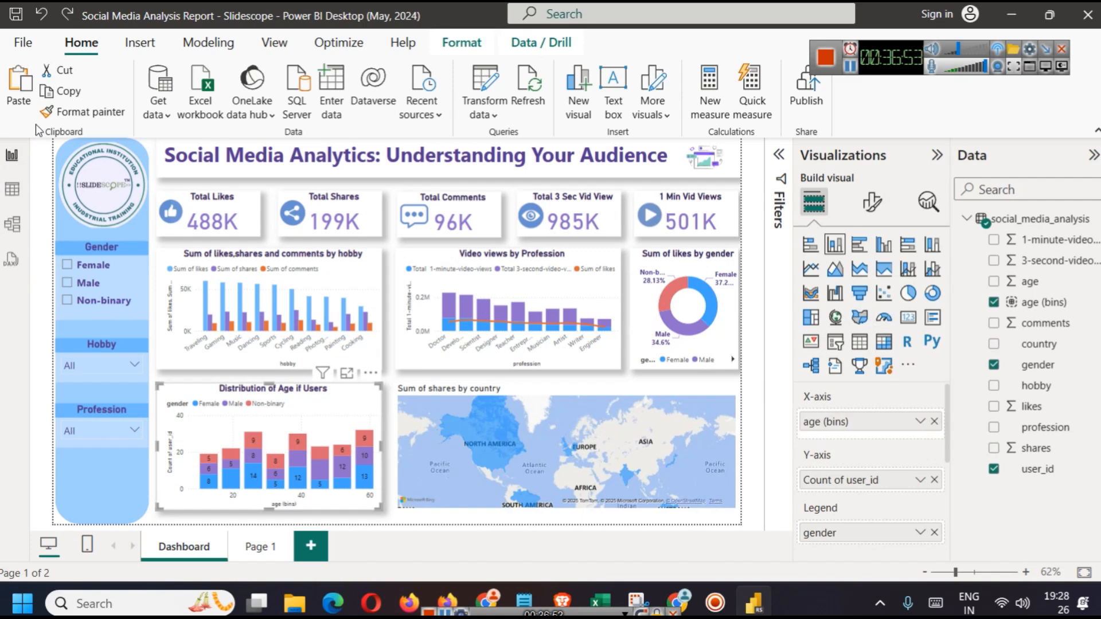
click(46, 112)
click(588, 394)
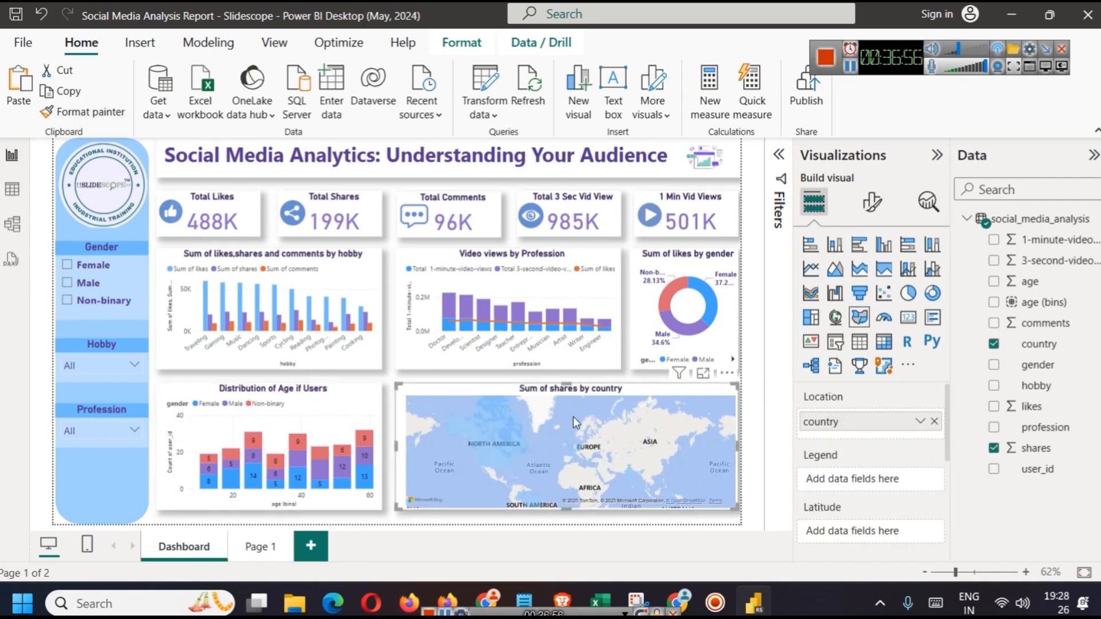
Change the country map's title text to "Total shares by country"
click(872, 202)
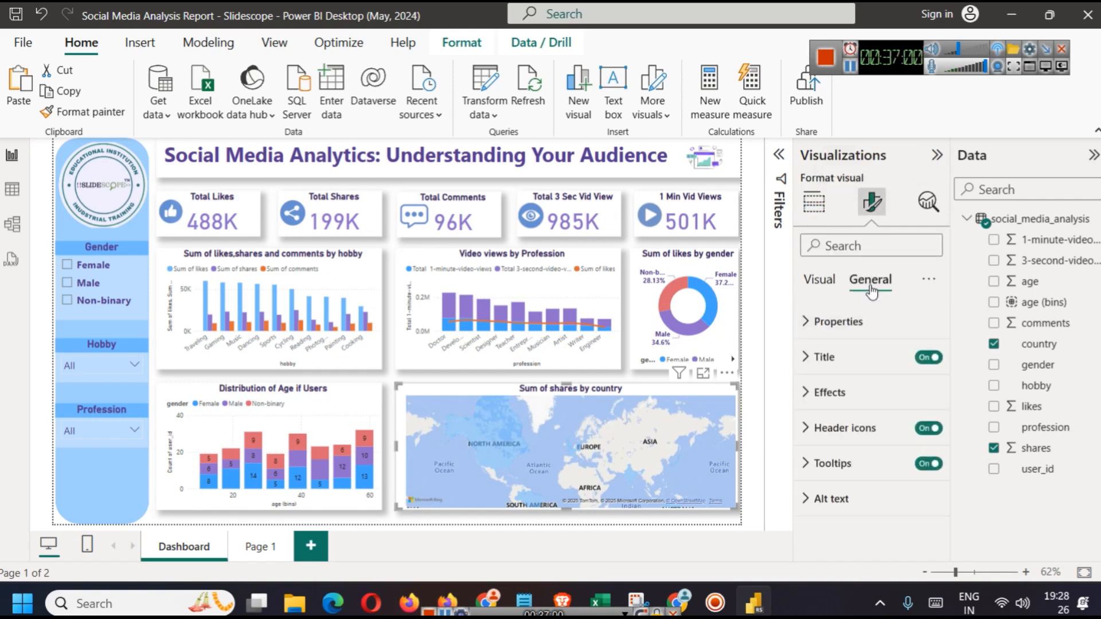
click(826, 357)
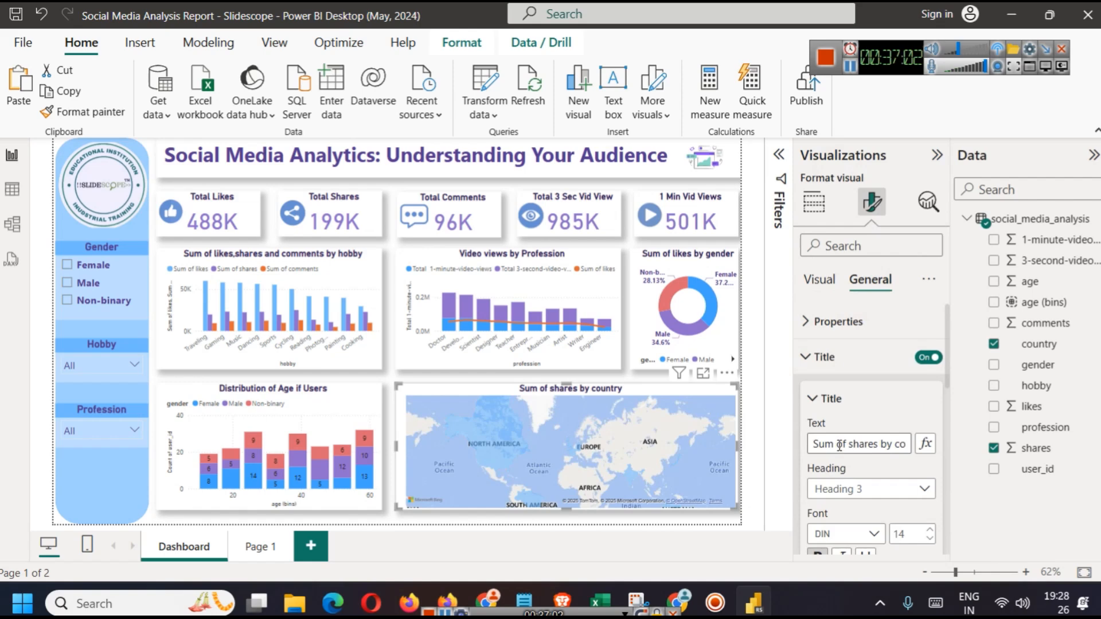
drag(846, 444, 782, 449)
text(Total)
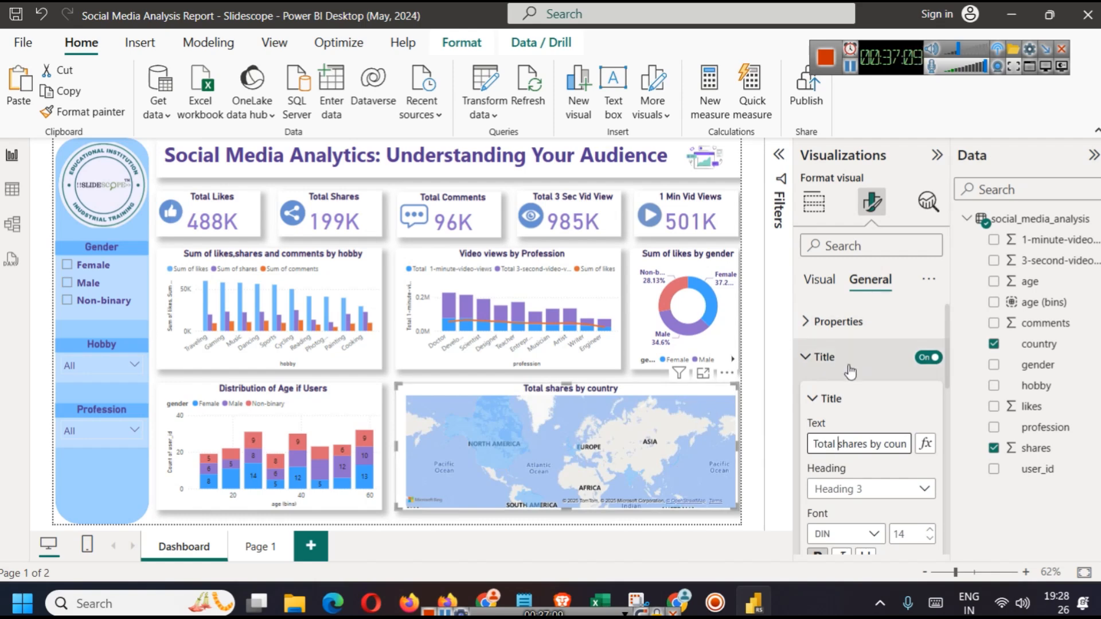
click(846, 360)
Set the map's default fill color to a gradient based on the sum of shares
click(819, 279)
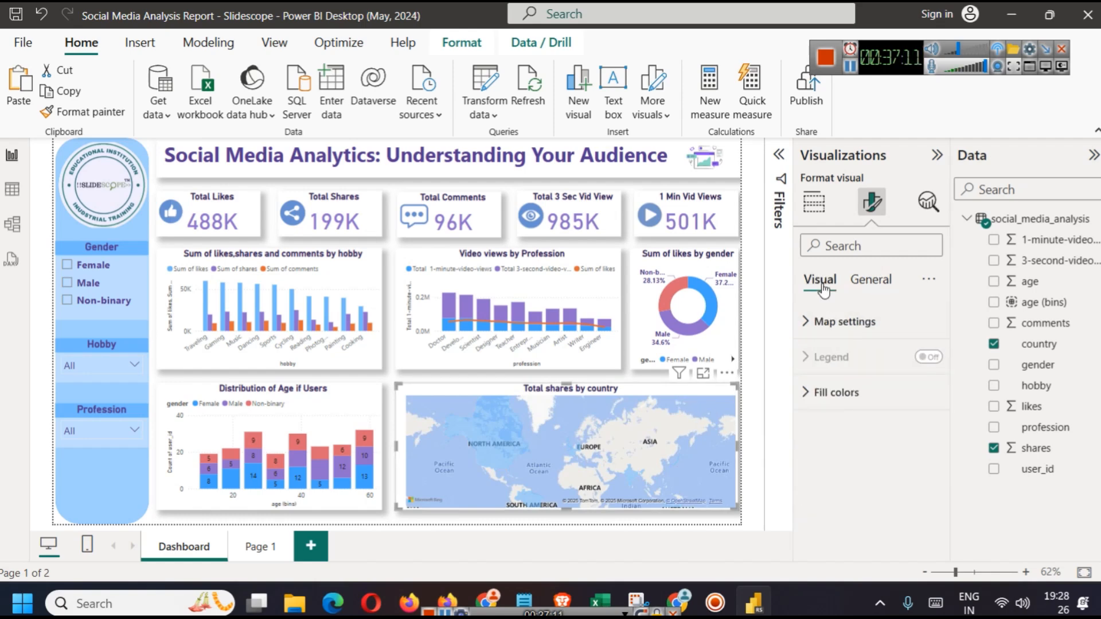
click(854, 392)
click(866, 480)
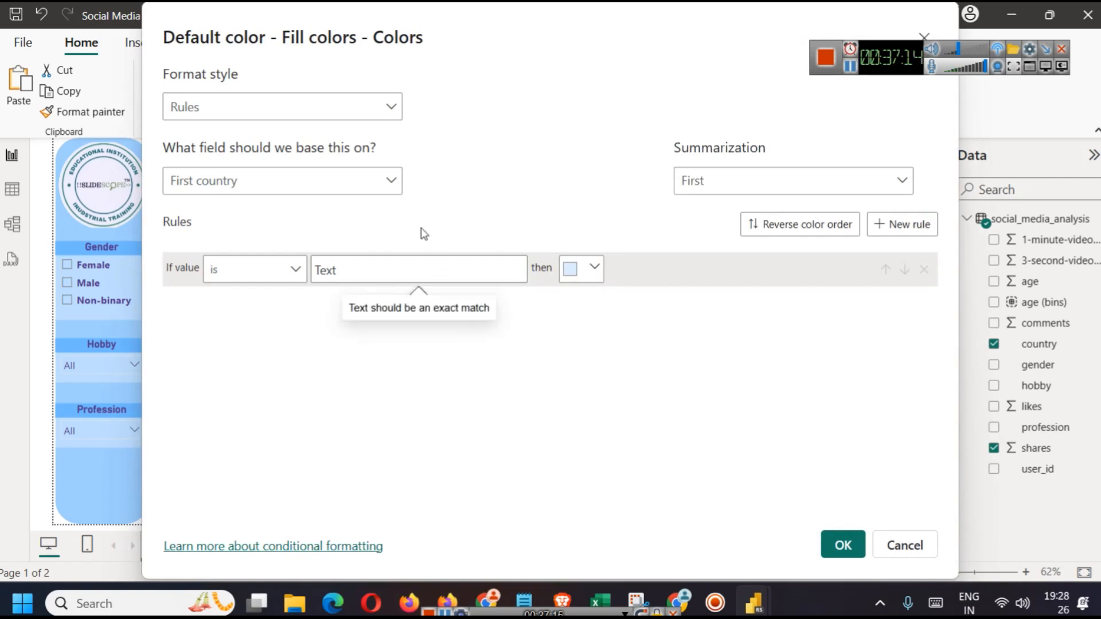
click(339, 103)
click(244, 131)
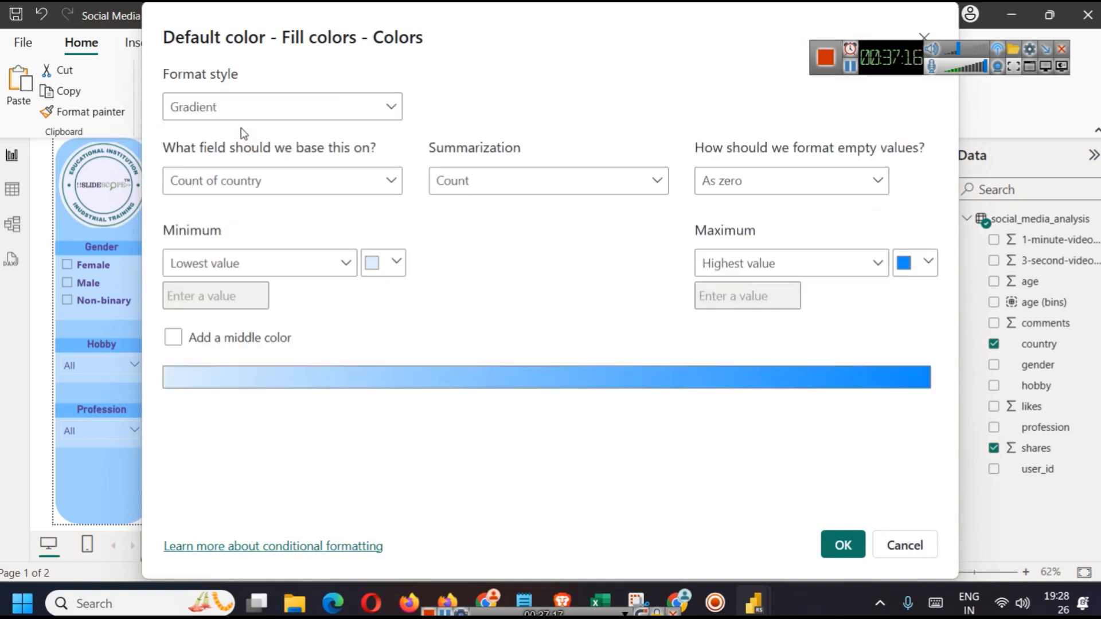
click(349, 182)
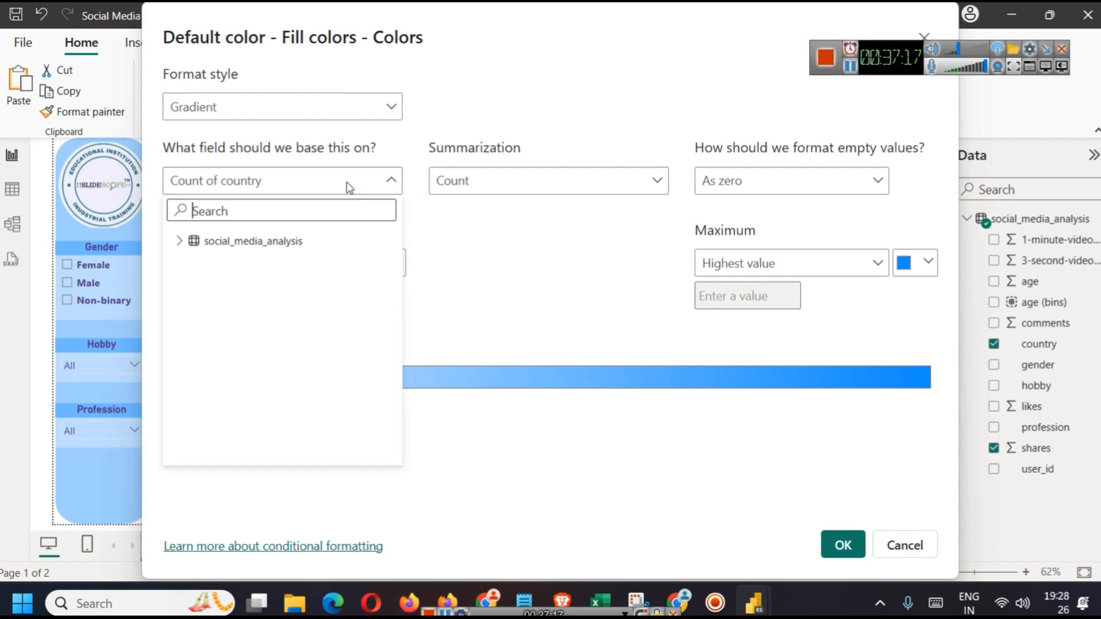
click(178, 244)
scroll(222, 382, down, 2)
click(256, 429)
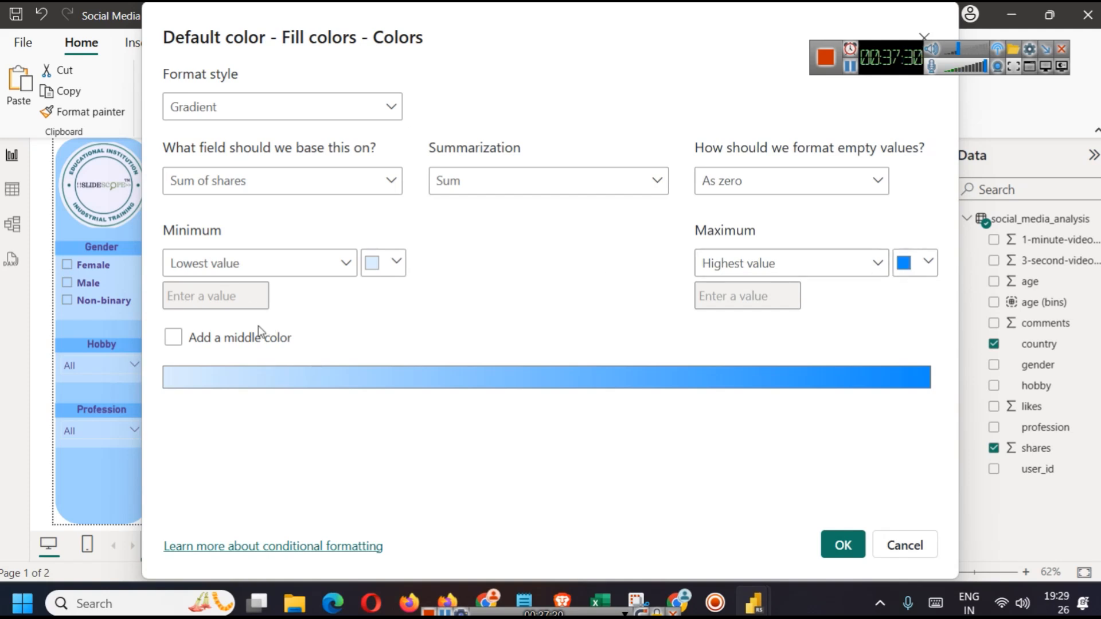
Add a light purple middle color to the map's fill gradient and apply it
click(247, 338)
click(660, 262)
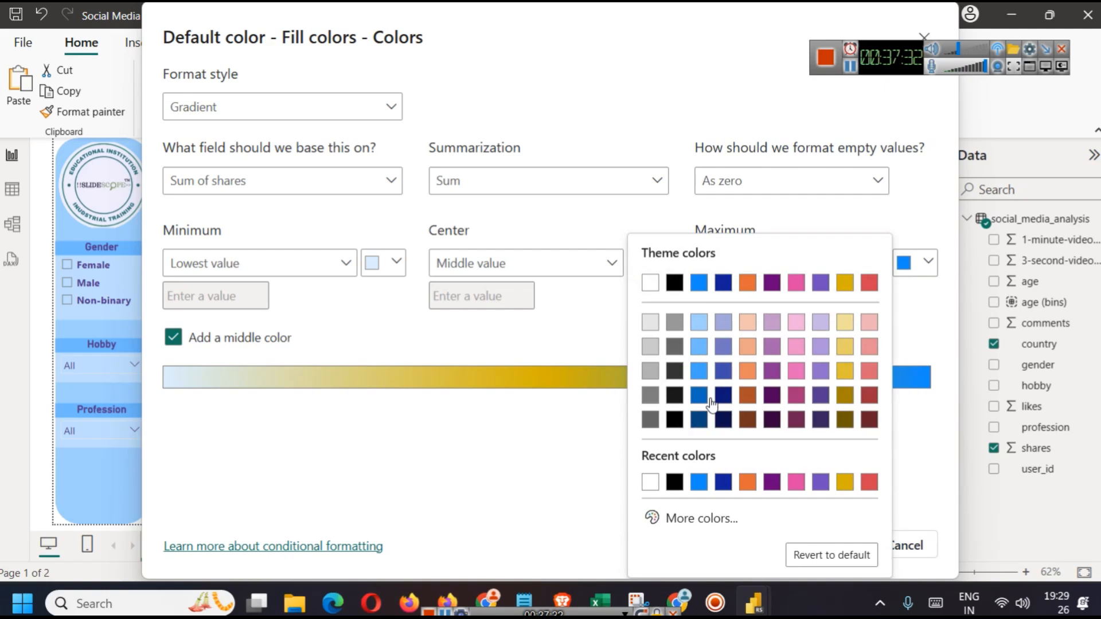
click(818, 351)
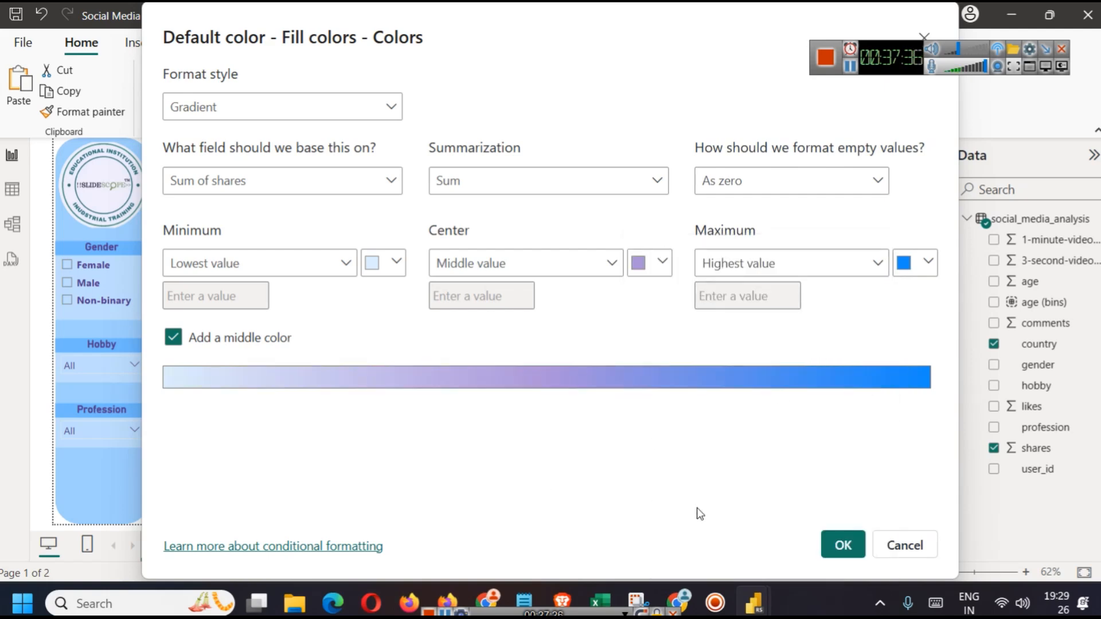
click(843, 545)
Examine the likes of individual countries in the pie chart on Page 1 and return to the Dashboard page
click(256, 546)
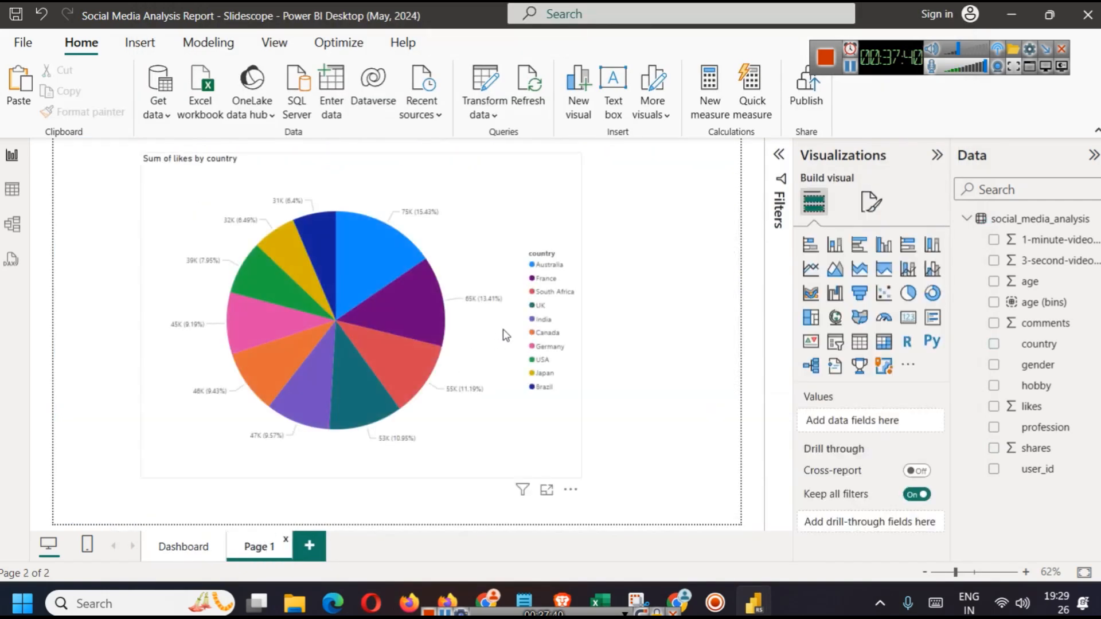
mouse_move(399, 304)
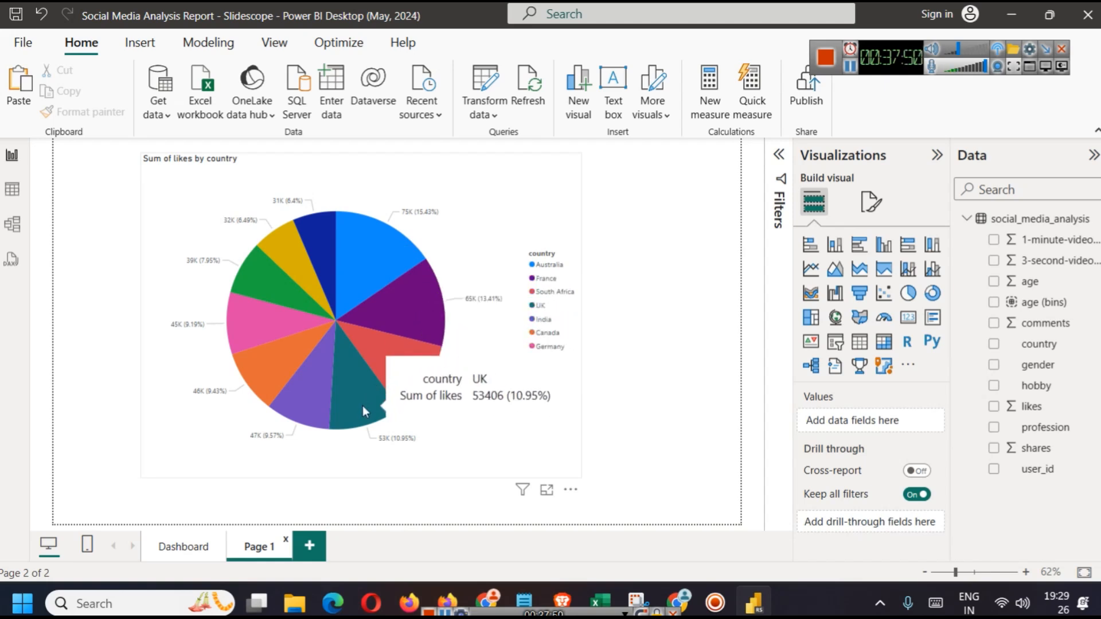
click(185, 542)
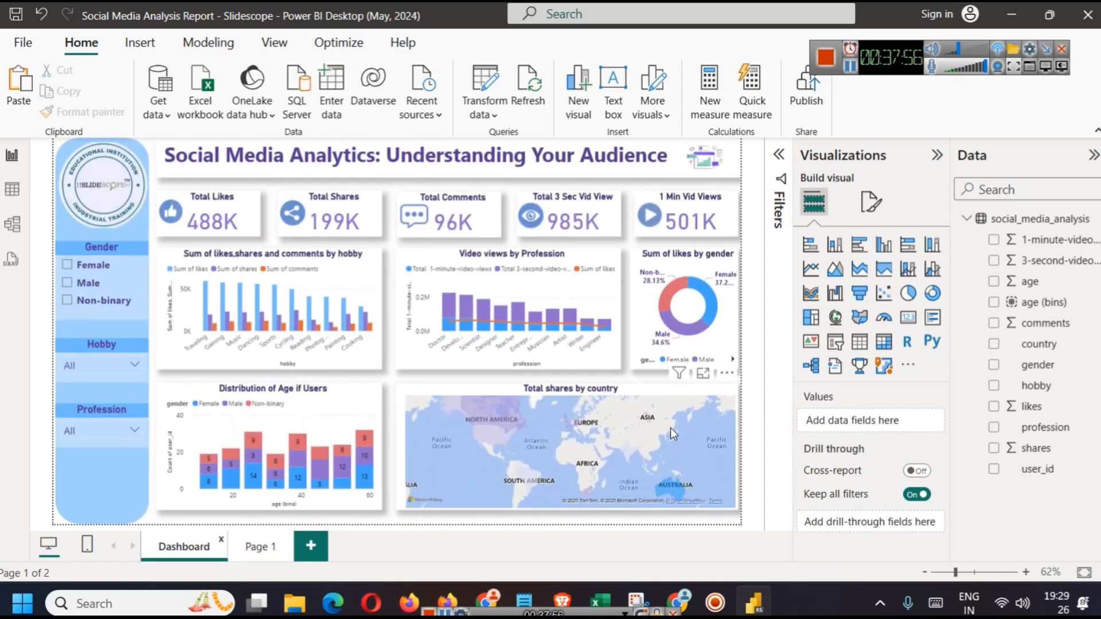
Set the minimum color of the country map's default fill gradient to a slightly stronger light blue
click(673, 439)
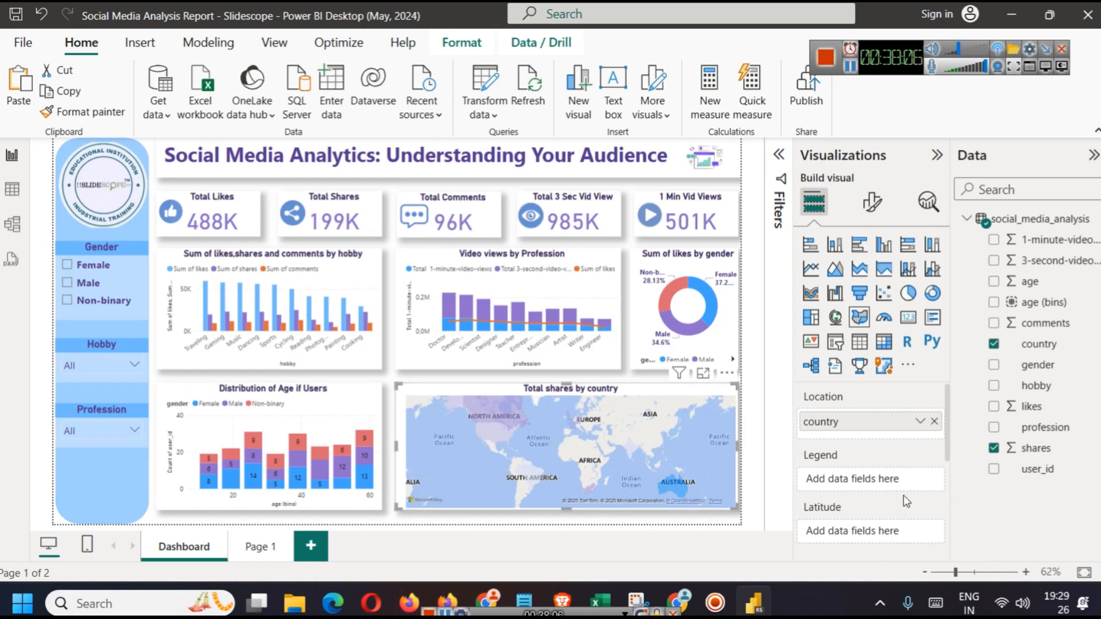
scroll(826, 469, down, 3)
scroll(826, 469, up, 3)
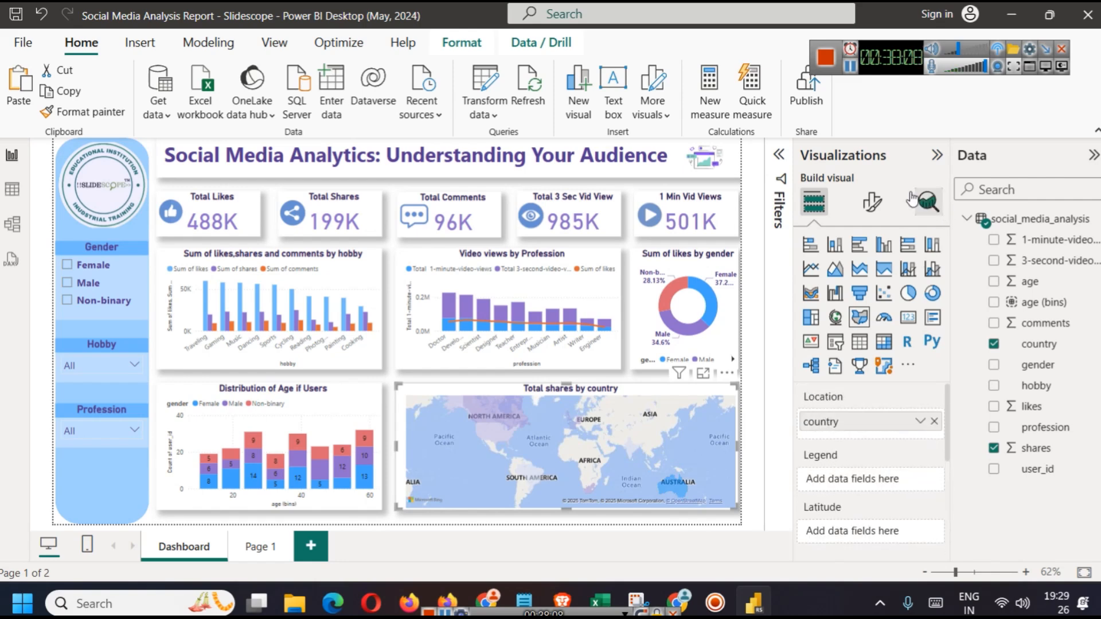
click(872, 202)
click(843, 393)
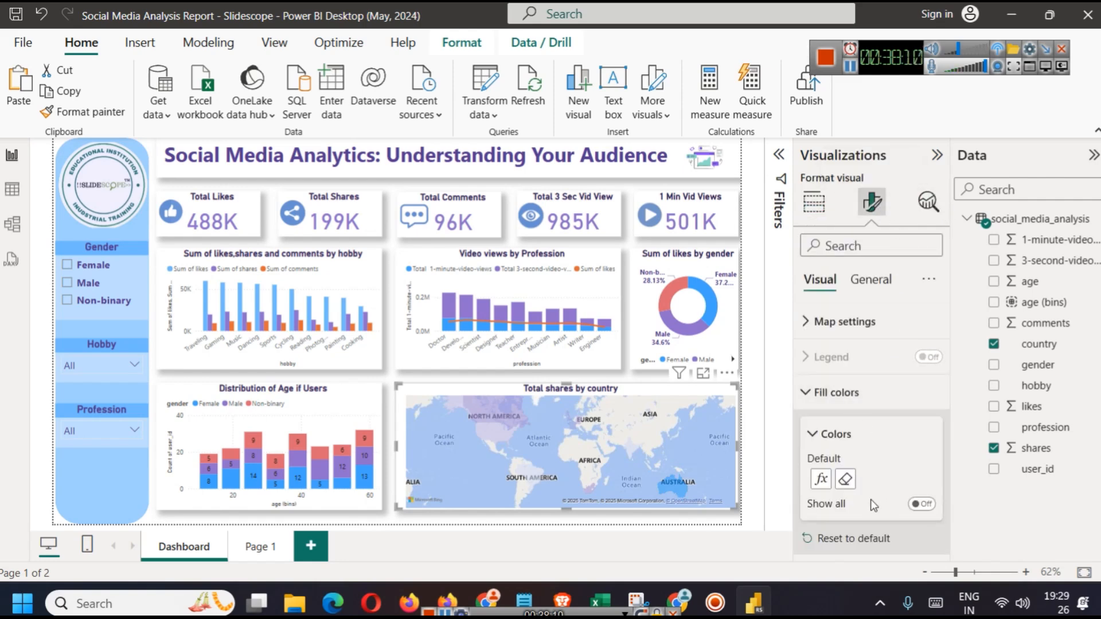
click(822, 480)
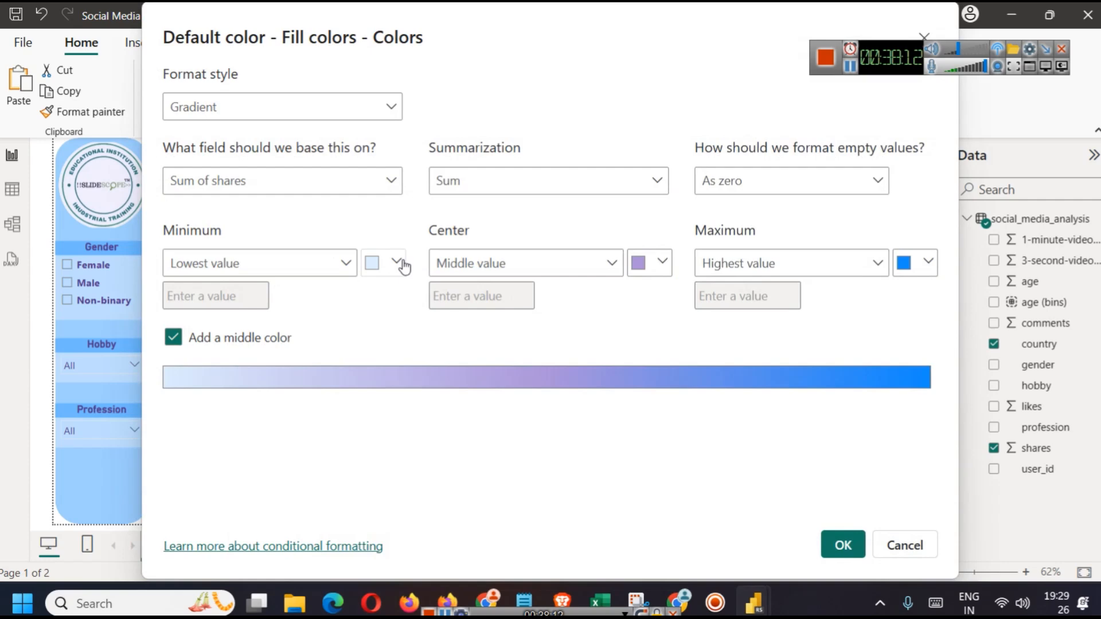
click(397, 263)
click(432, 346)
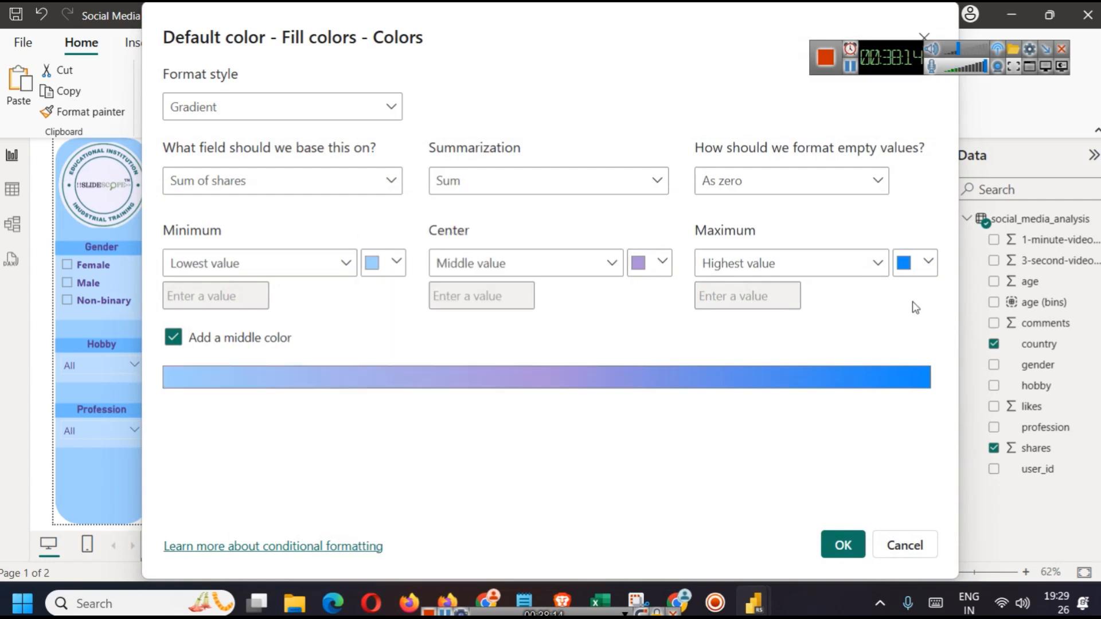
Set the map gradient's maximum color to dark blue #094780 and apply the gradient
click(925, 265)
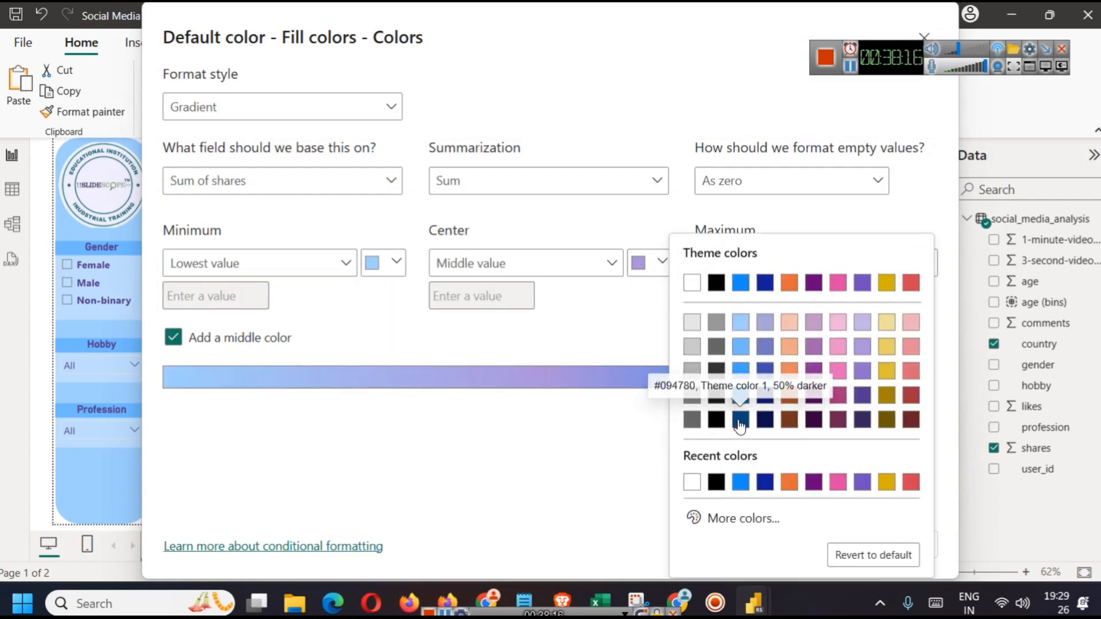
click(740, 421)
click(852, 549)
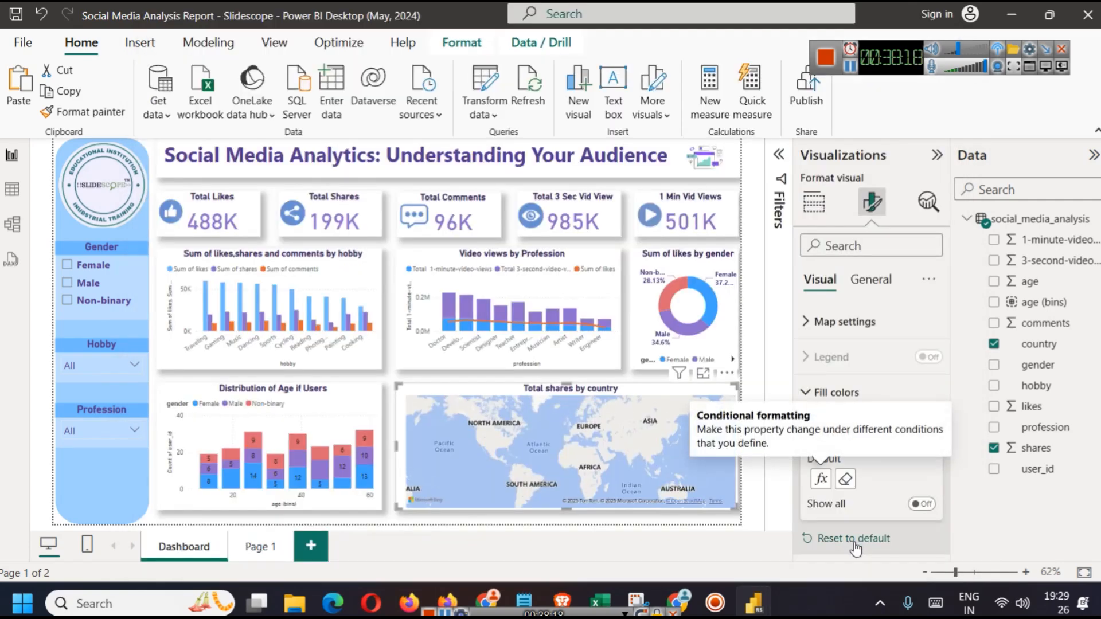
drag(680, 490, 680, 453)
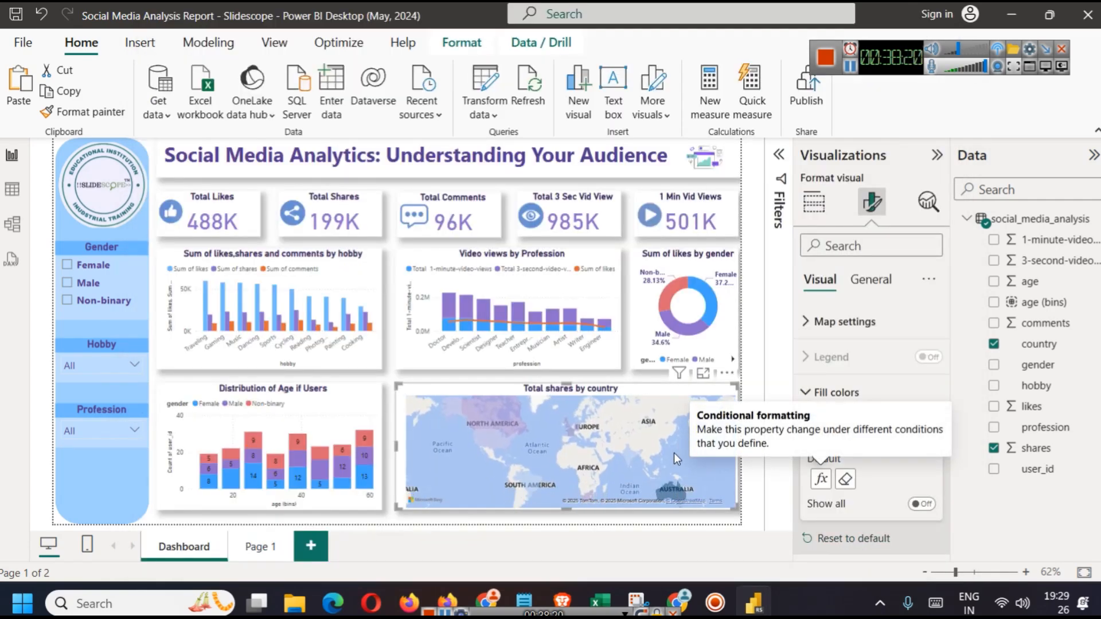
Examine the recolored country map in focus mode, return to the report, and inspect Australia on the dashboard map
click(704, 373)
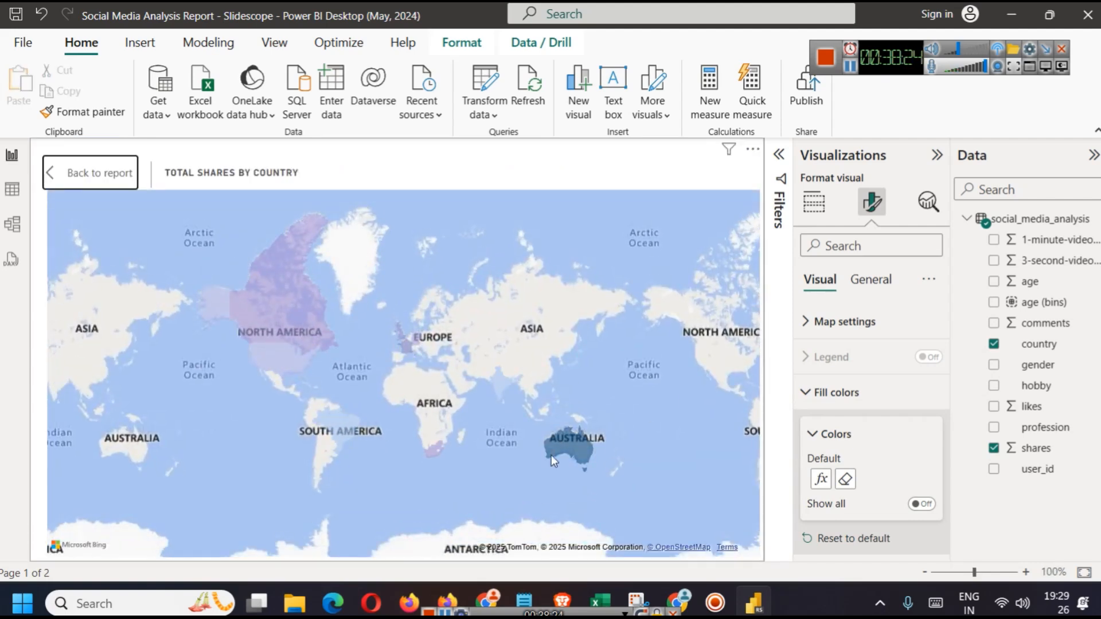
click(96, 175)
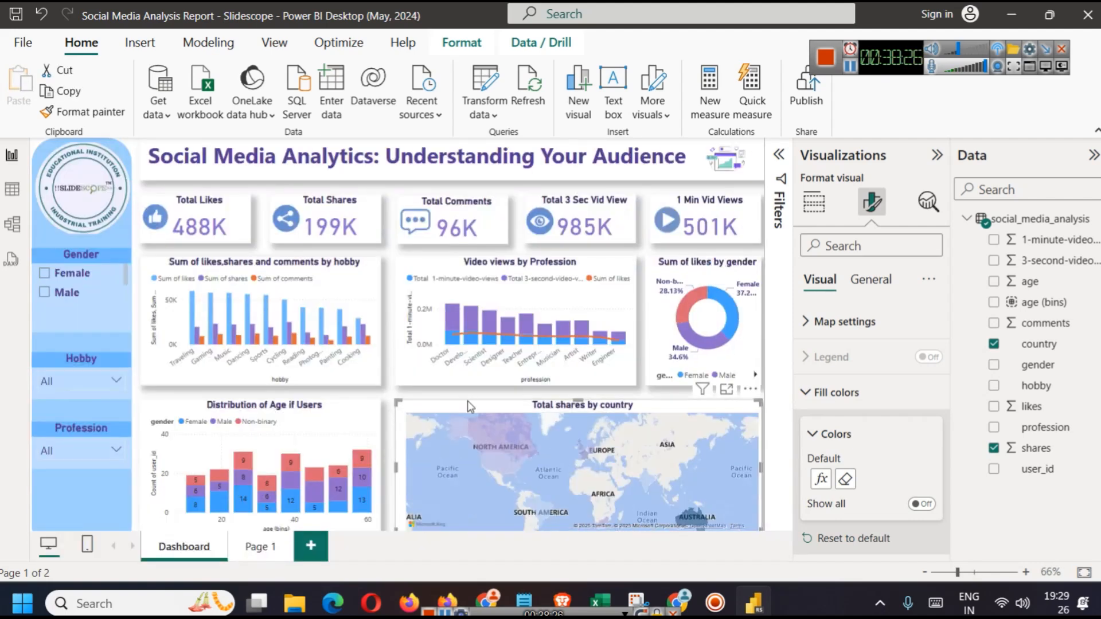
drag(680, 479, 678, 449)
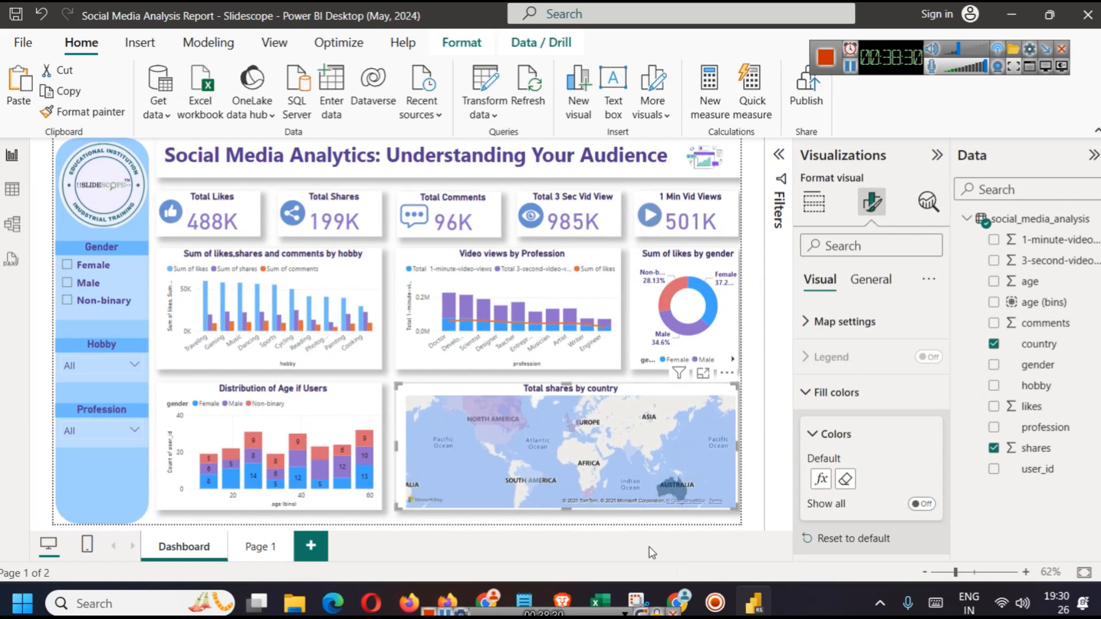
click(389, 377)
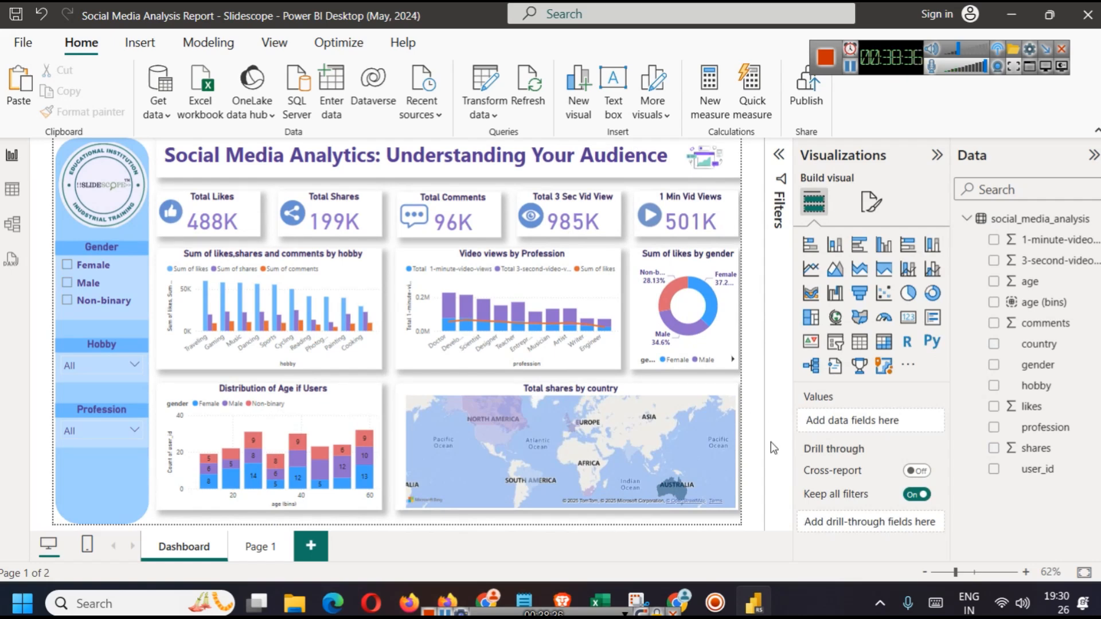
mouse_move(676, 487)
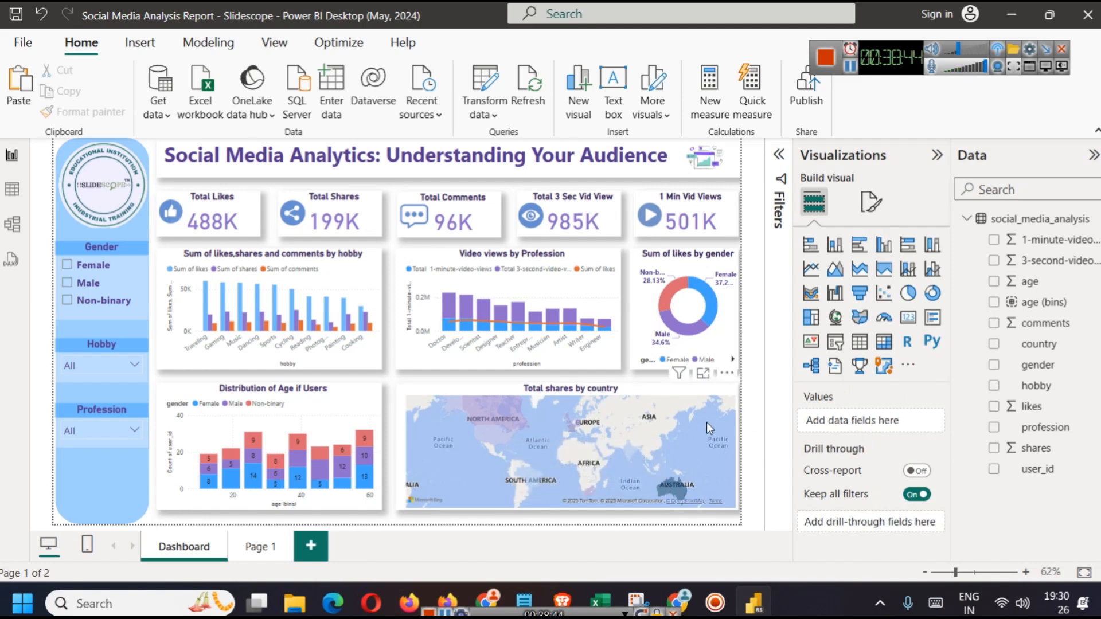
Add the likes field to the country map's tooltips and check the tooltip over North America
click(693, 391)
scroll(852, 466, down, 3)
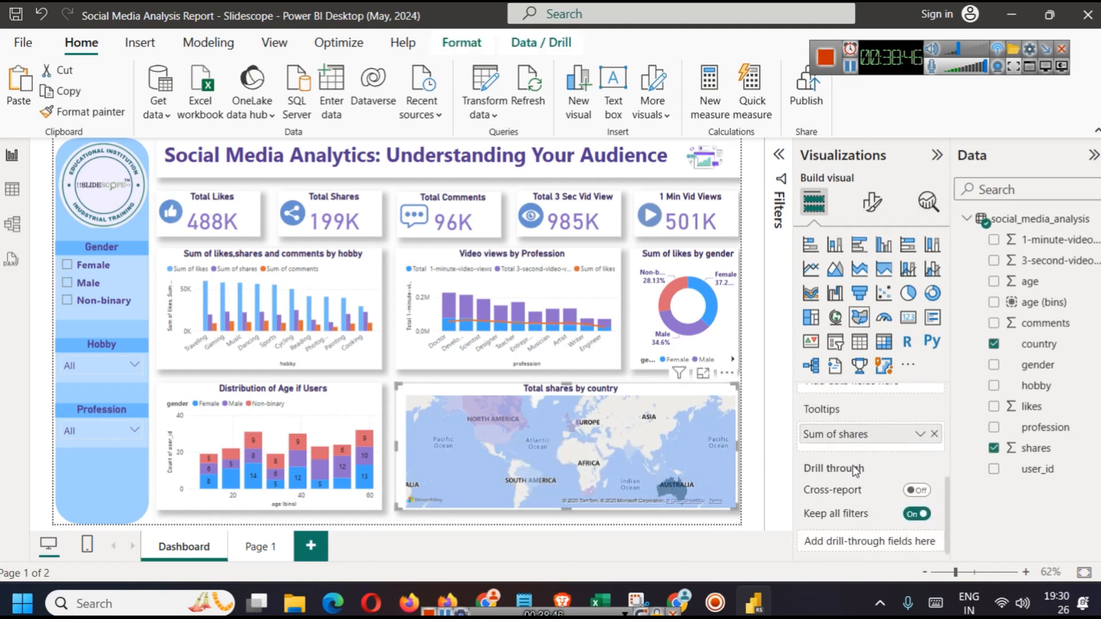
scroll(860, 476, up, 1)
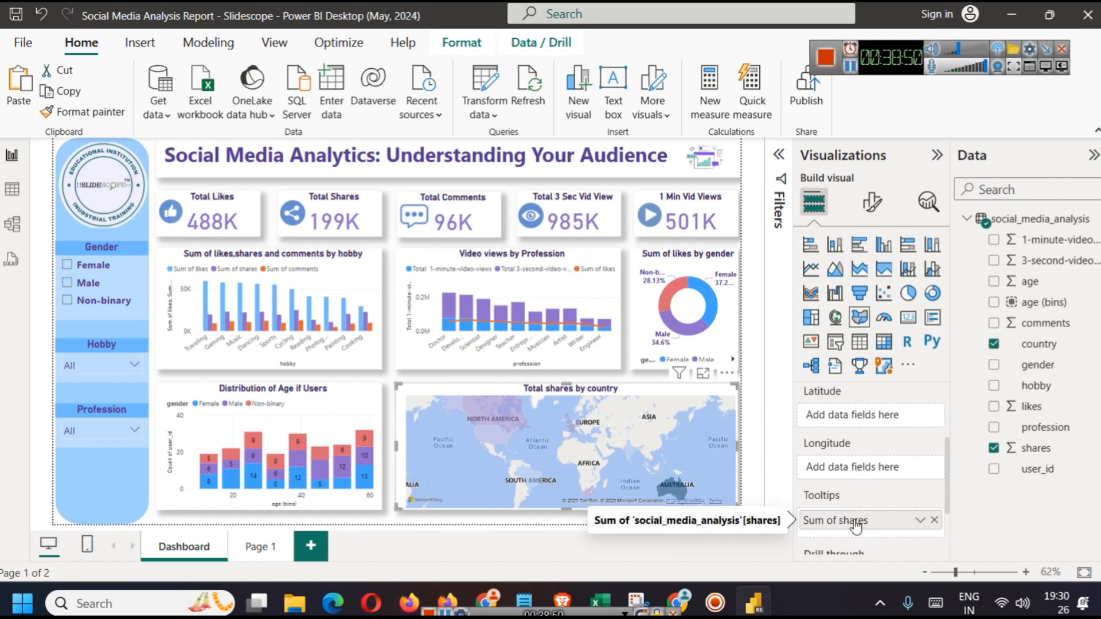
drag(1036, 407, 897, 537)
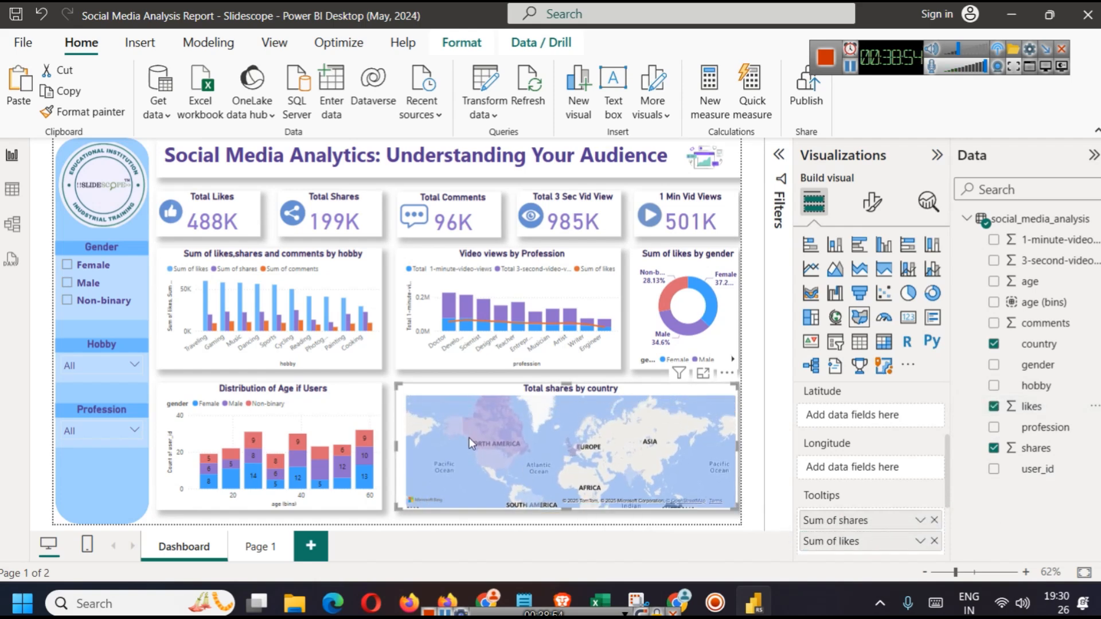
mouse_move(487, 455)
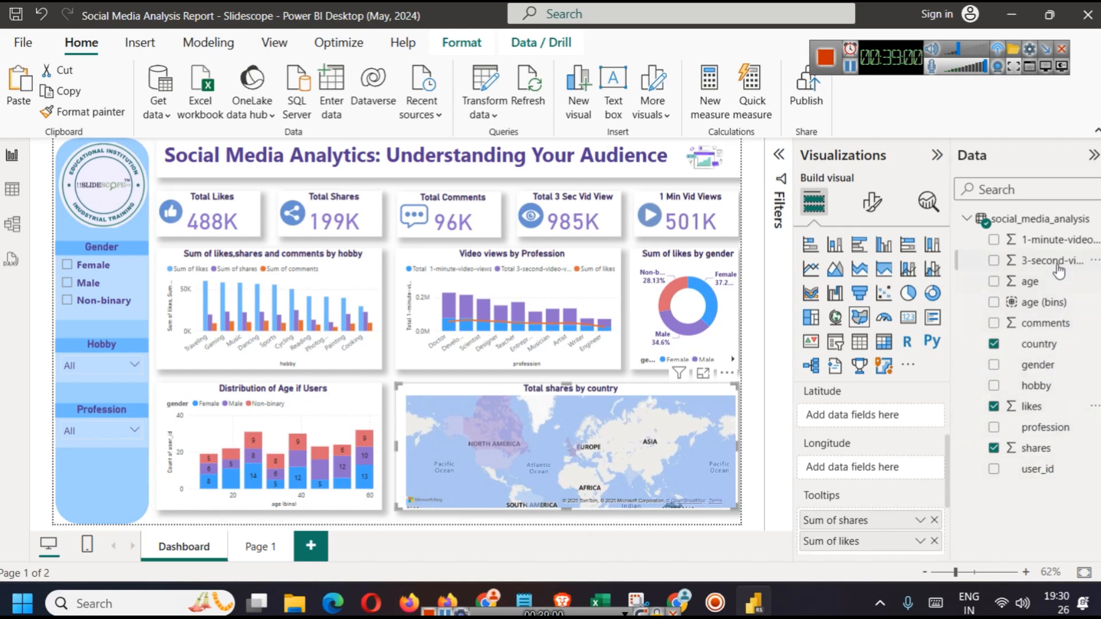
Add the 3-second video views field to the country map's tooltips
scroll(906, 551, down, 1)
drag(1052, 261, 894, 538)
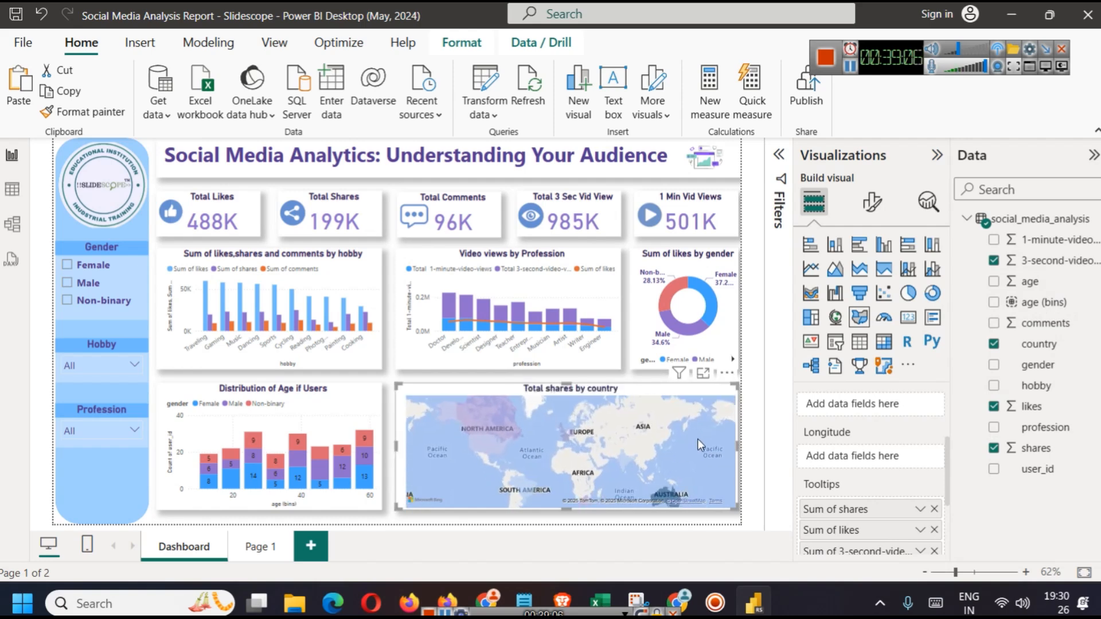
drag(698, 439, 694, 431)
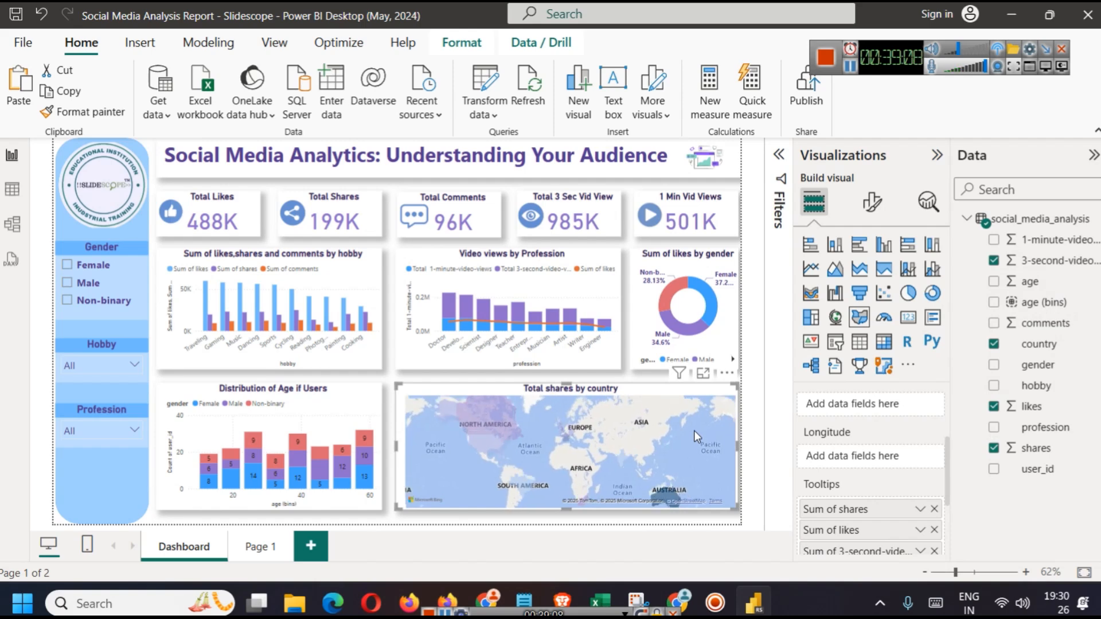
click(687, 523)
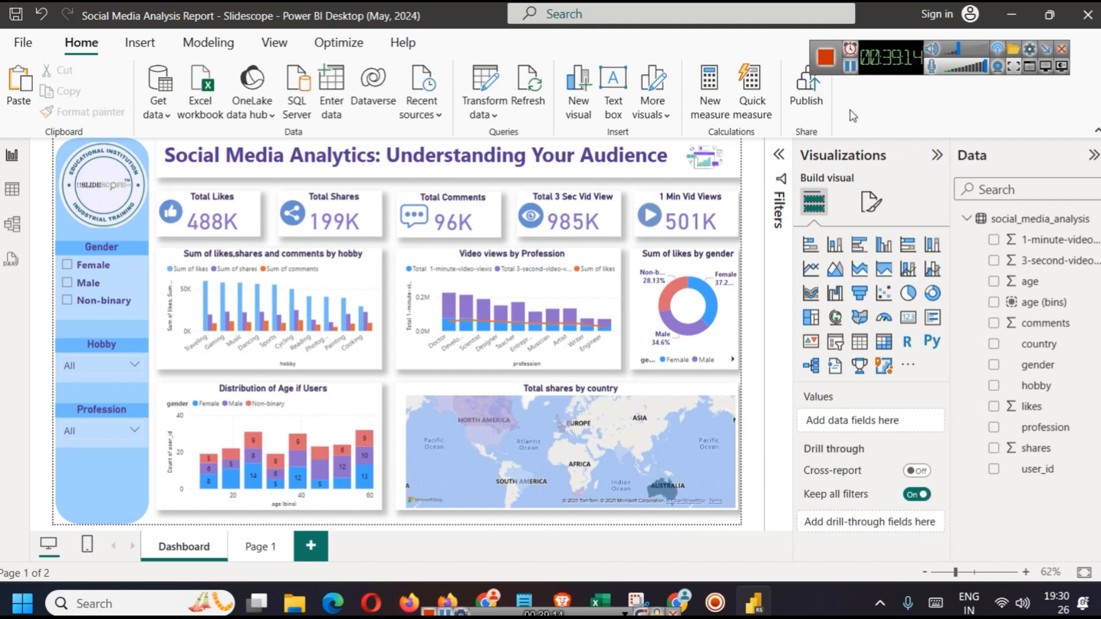
Duplicate the Profession slicer and place the copy directly below it in the sidebar
click(101, 415)
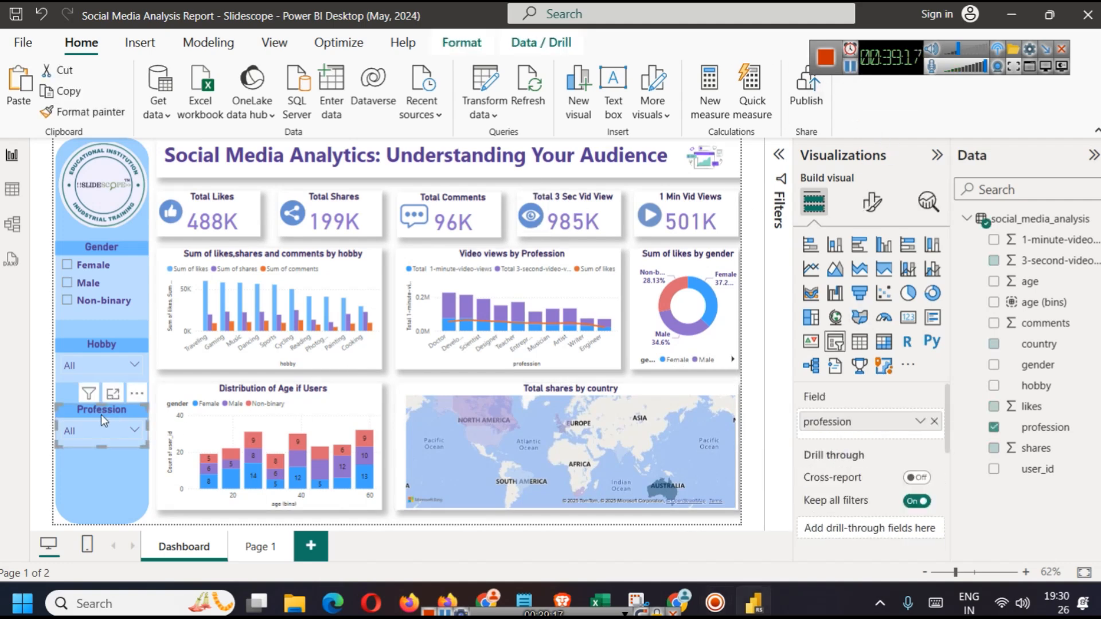
key(ctrl+c)
key(ctrl+v)
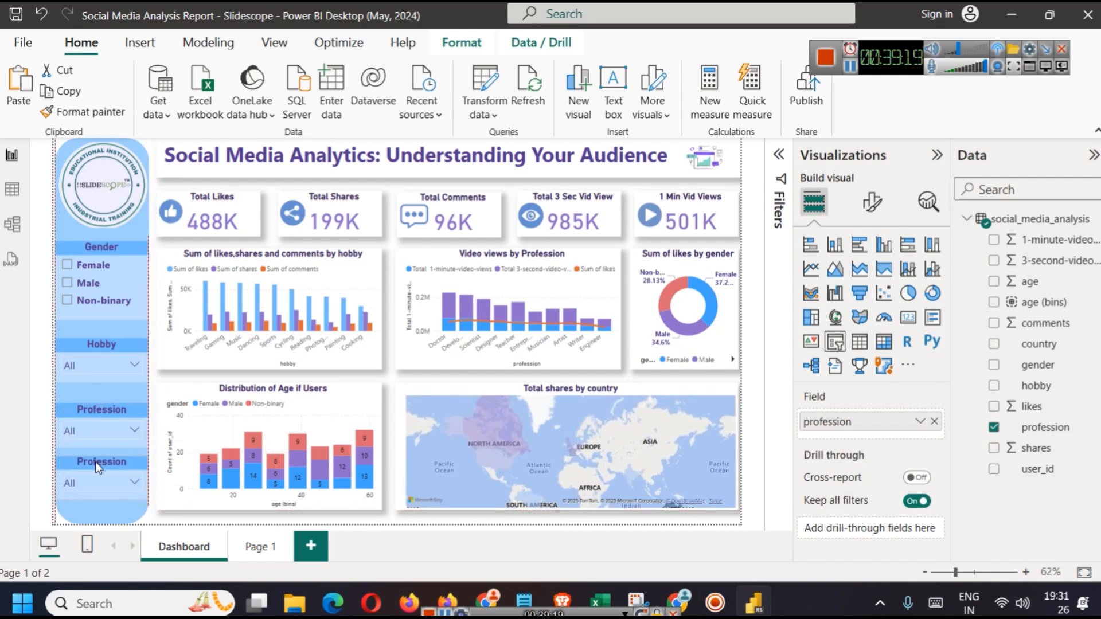
Change the copied slicer's title text to "Country"
click(877, 216)
click(871, 280)
click(826, 356)
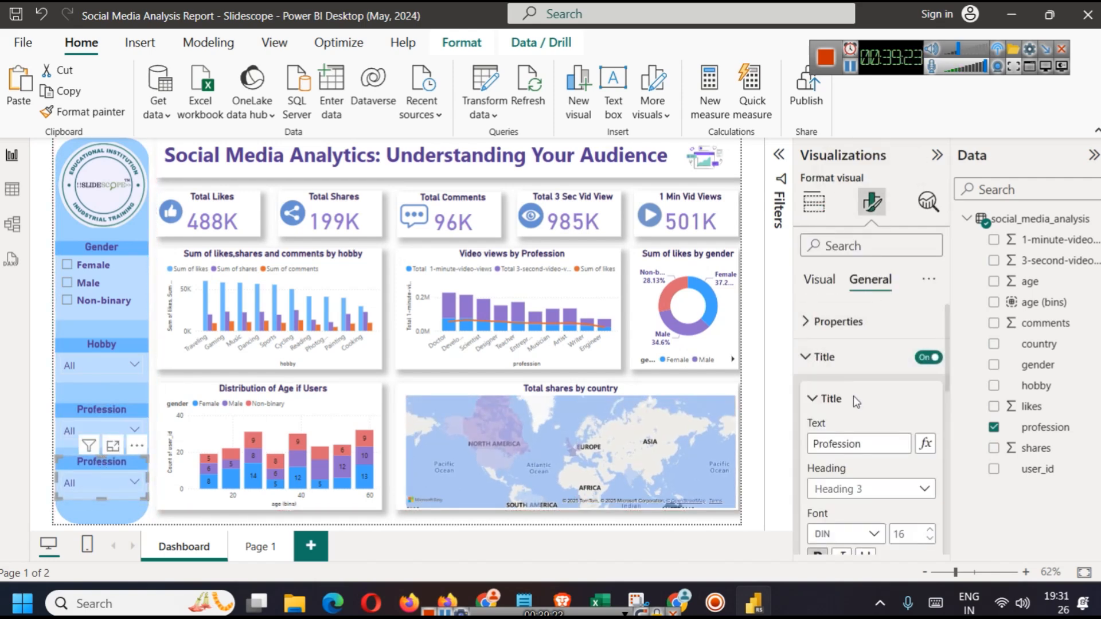
double_click(843, 444)
key(BackSpace)
text(Co)
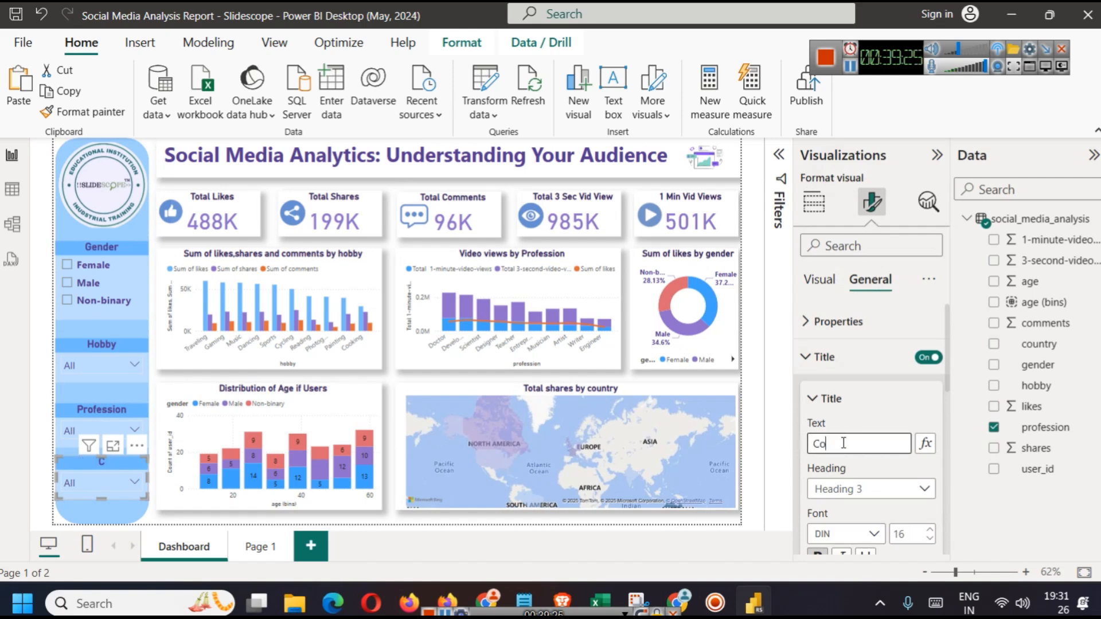
text(untry)
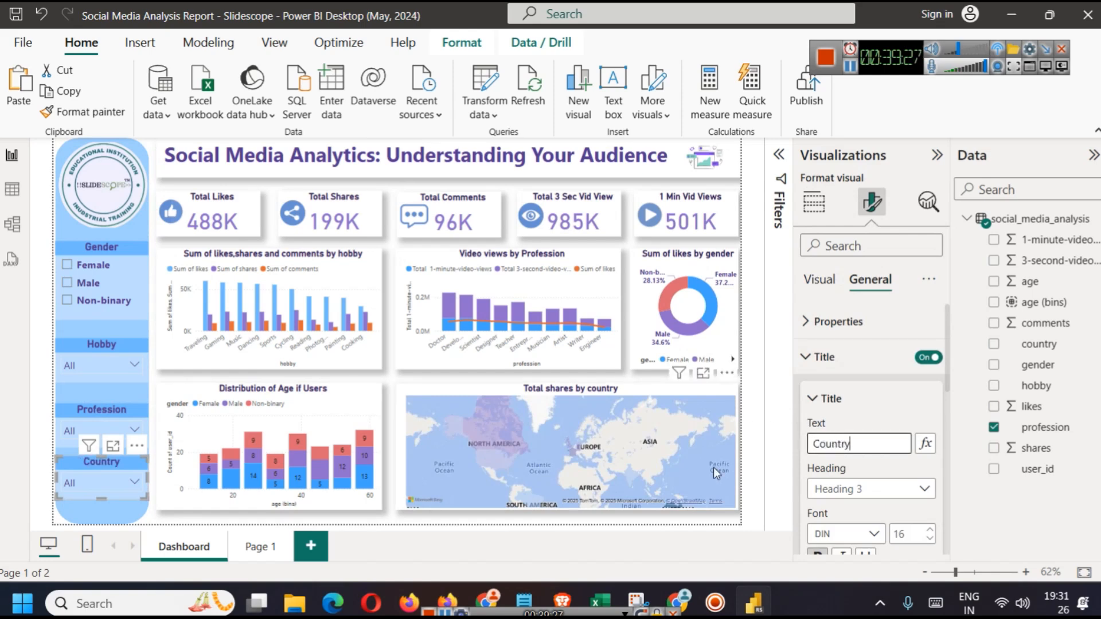
click(812, 357)
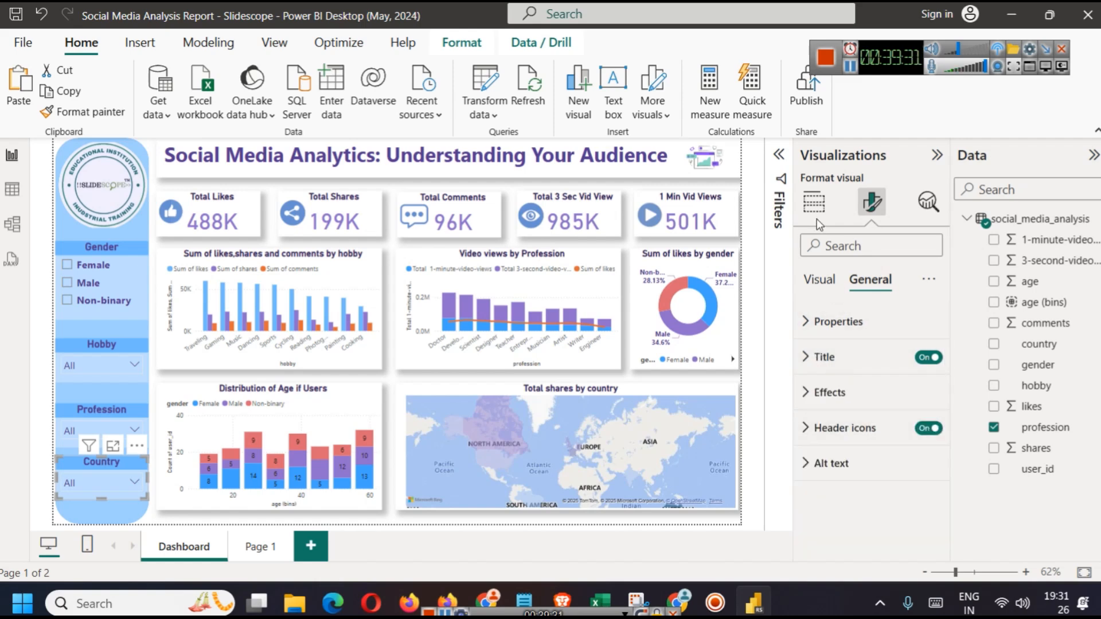
Replace the profession field in the Country slicer with the country field
click(817, 202)
click(940, 425)
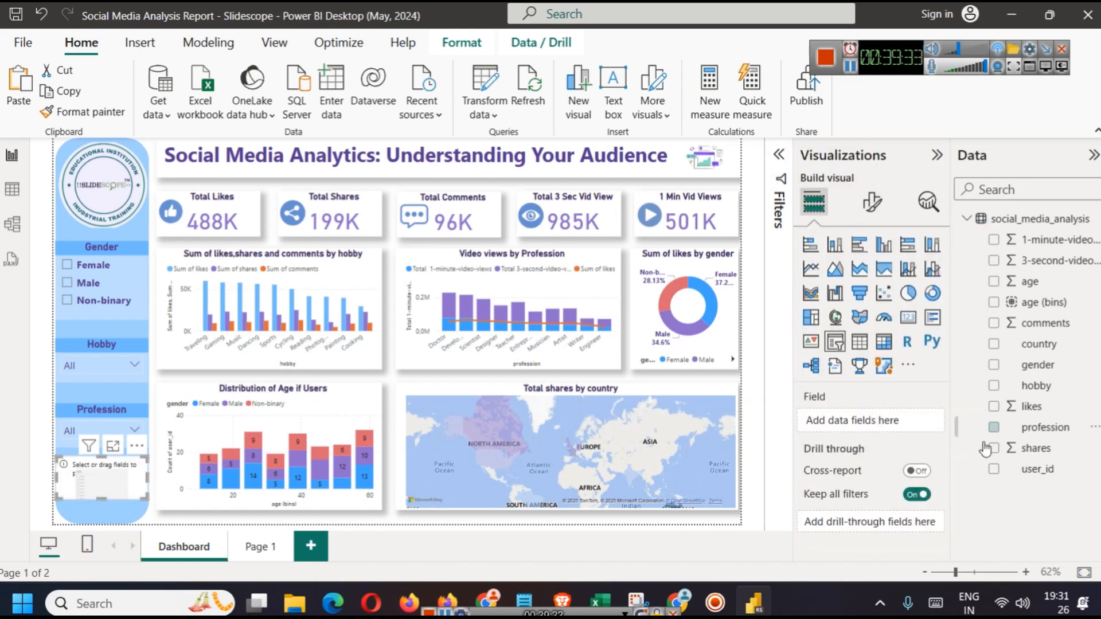
drag(1039, 344, 888, 420)
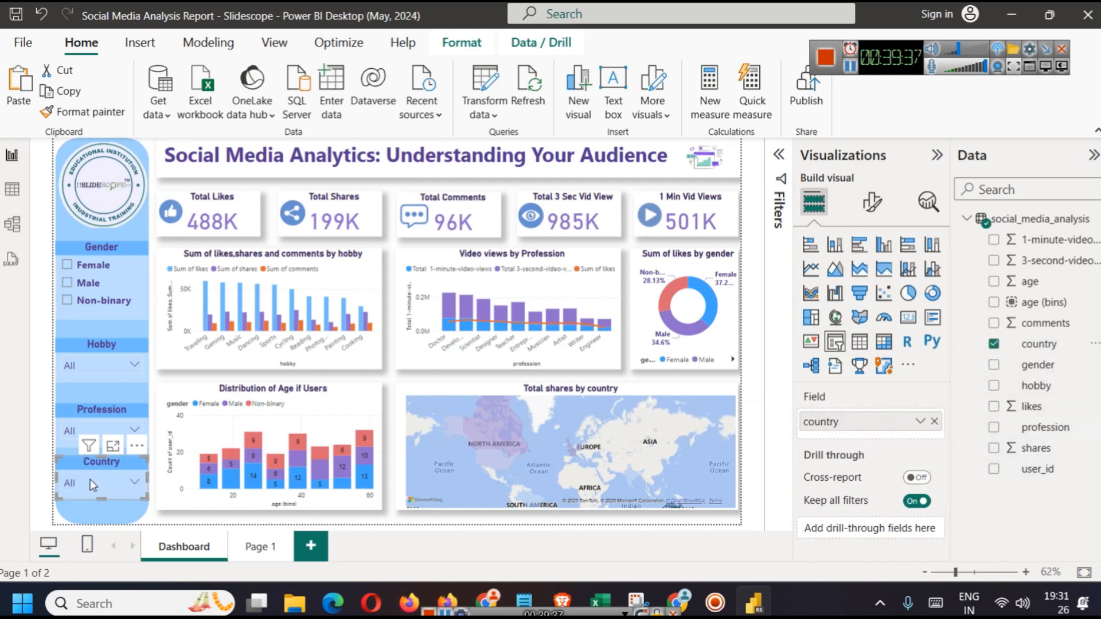
Test the Country slicer by filtering the dashboard to Australia, India and Japan, and reselect all countries
click(91, 480)
scroll(104, 456, down, 4)
scroll(105, 459, up, 1)
scroll(105, 459, up, 3)
click(97, 396)
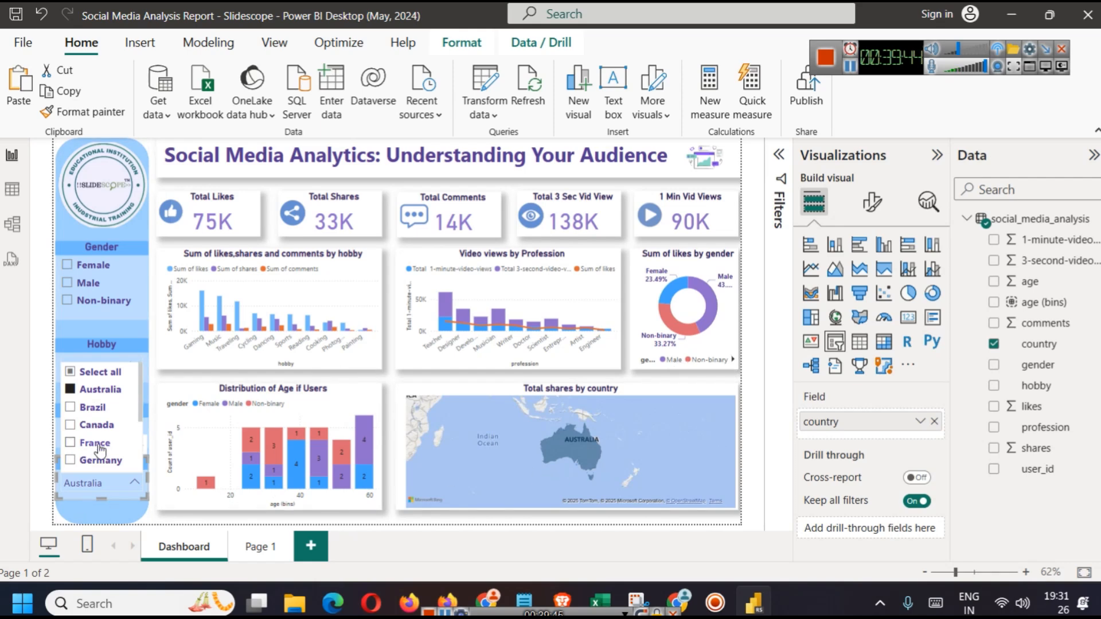
scroll(103, 442, down, 2)
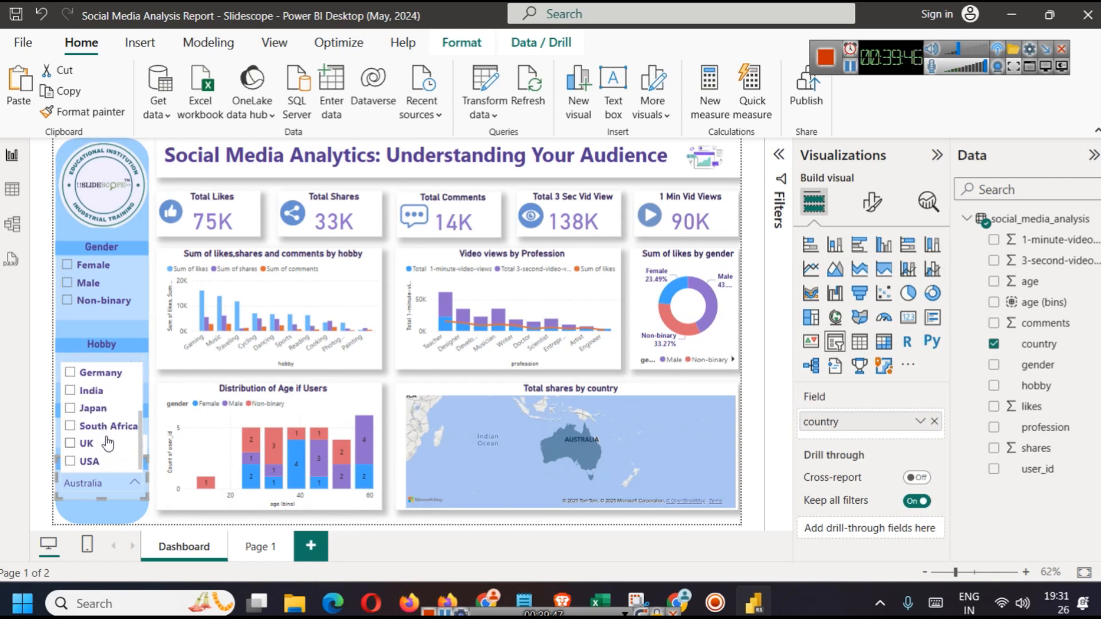
ctrl+click(92, 390)
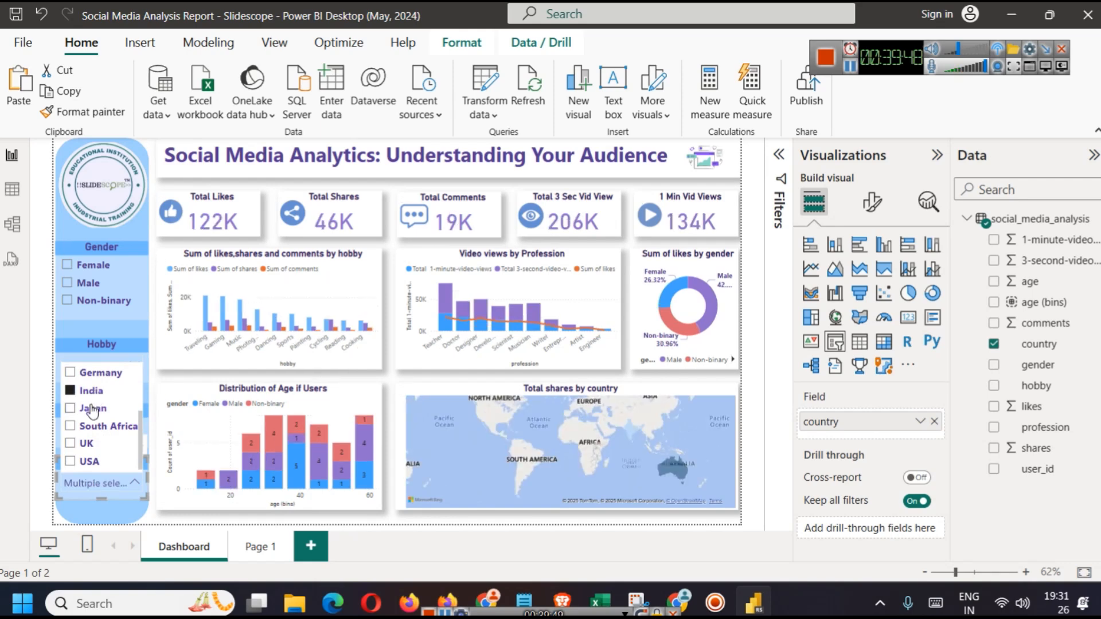
ctrl+click(92, 409)
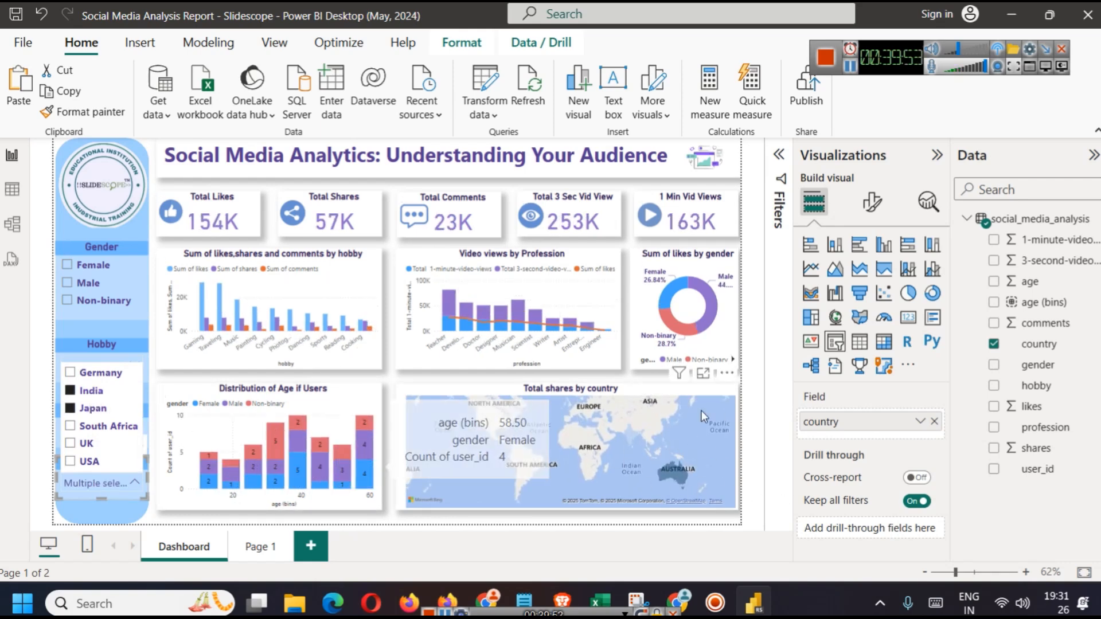
scroll(98, 439, up, 2)
click(92, 371)
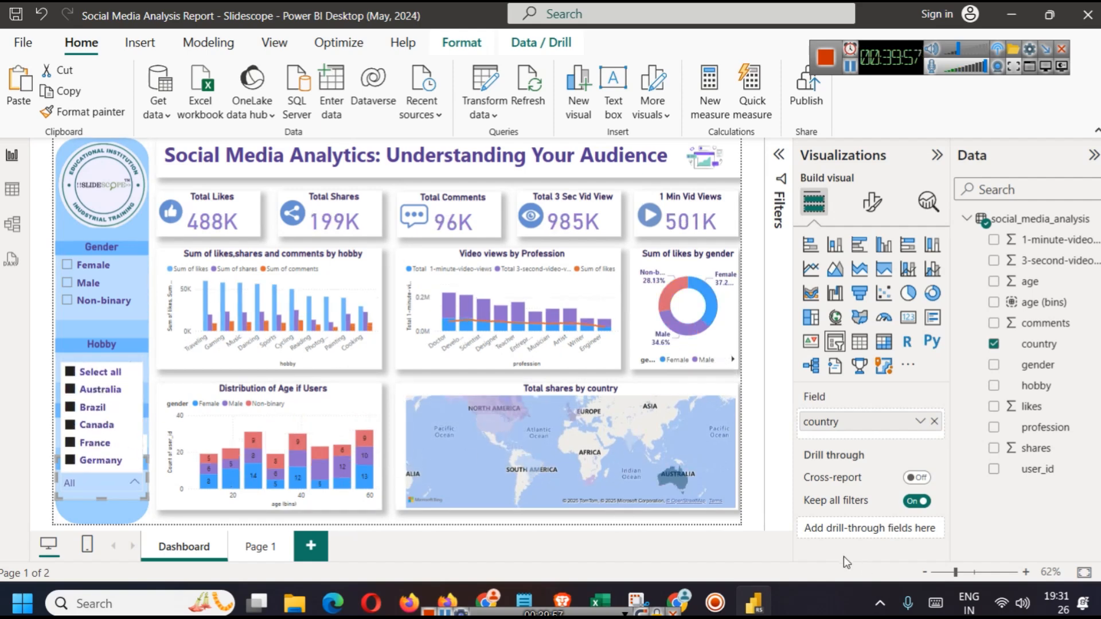
click(680, 444)
click(679, 444)
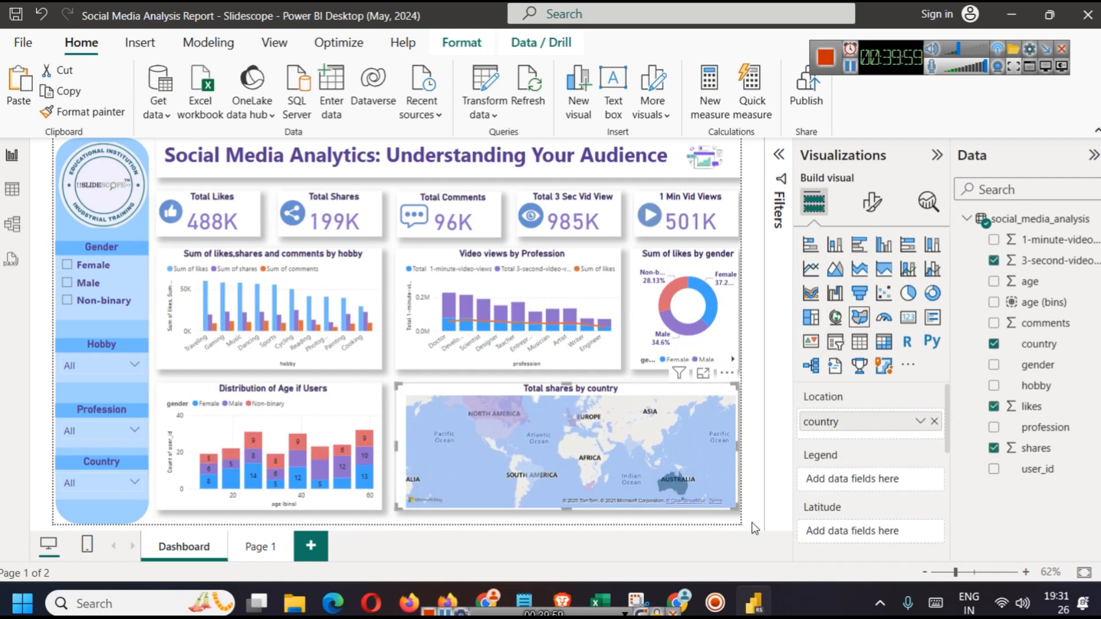
click(707, 527)
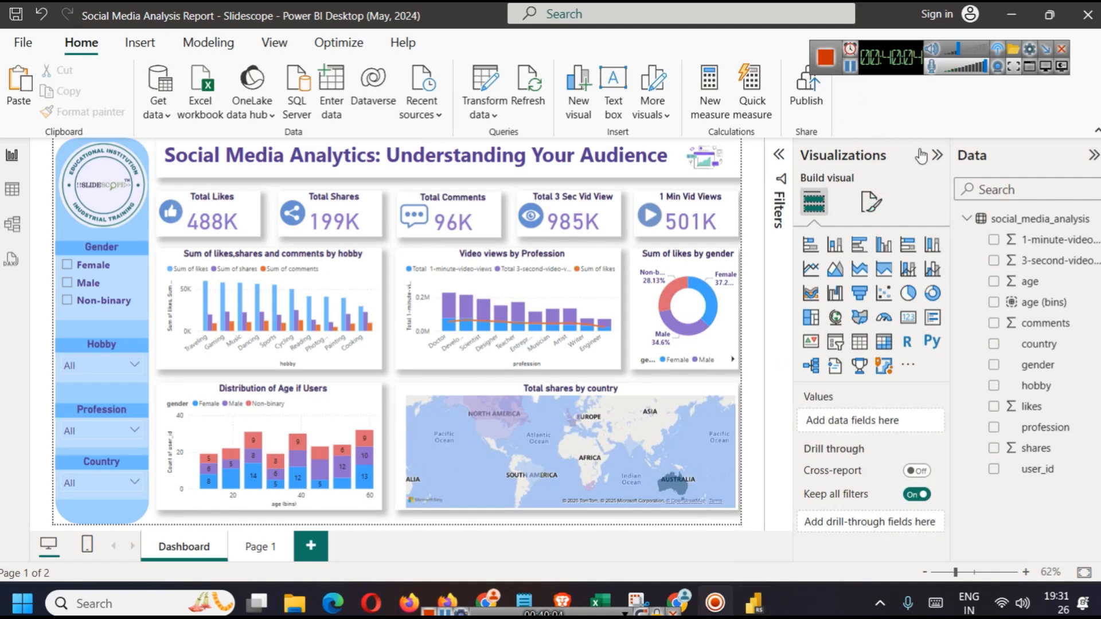
Collapse the Visualizations and Data panes and the ribbon, and capture a screenshot of the whole dashboard canvas
click(938, 155)
click(1094, 155)
click(1097, 132)
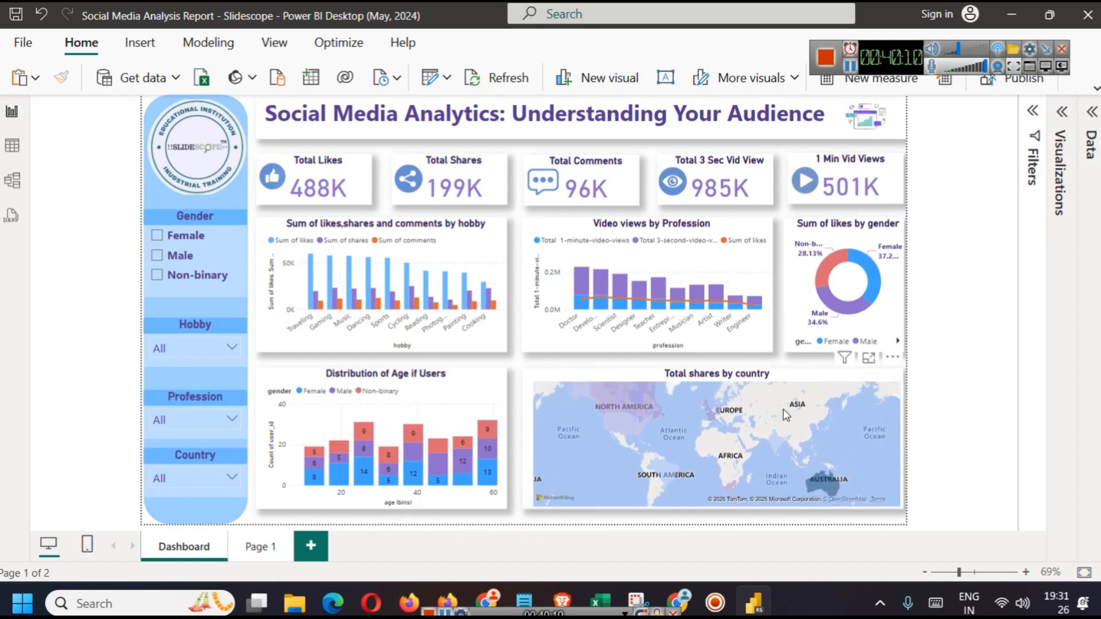
click(811, 413)
click(981, 413)
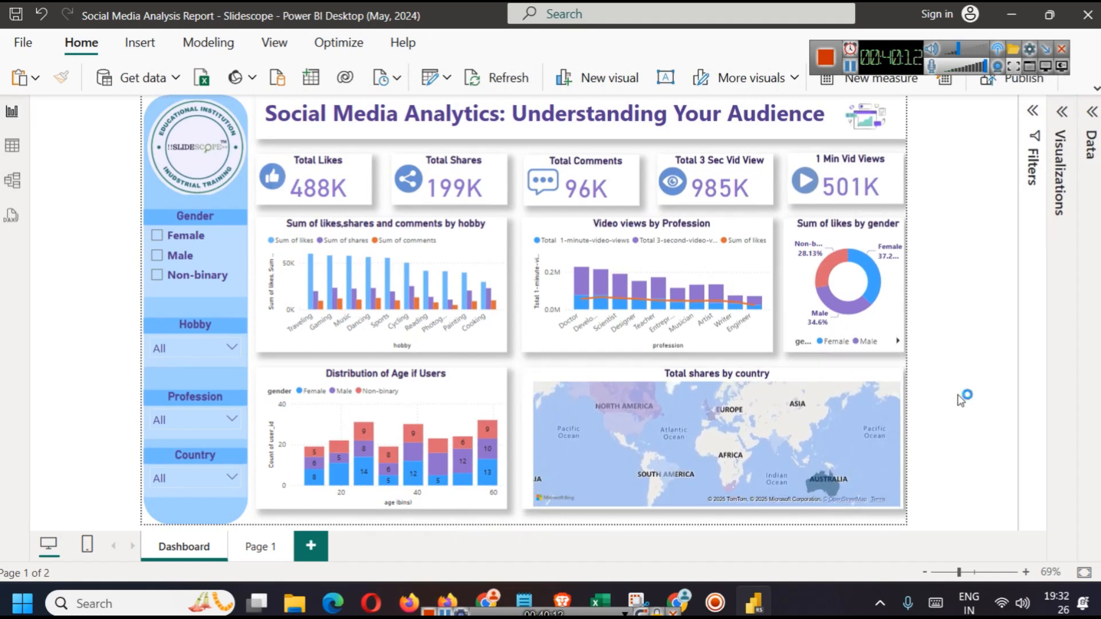
key(super+shift+s)
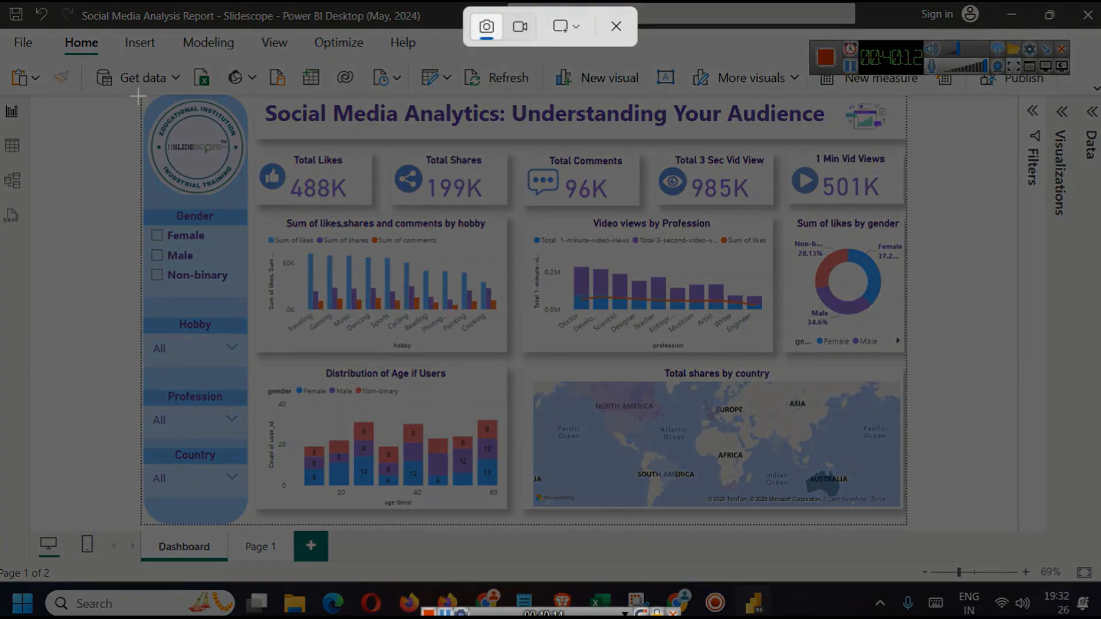
drag(137, 96, 906, 525)
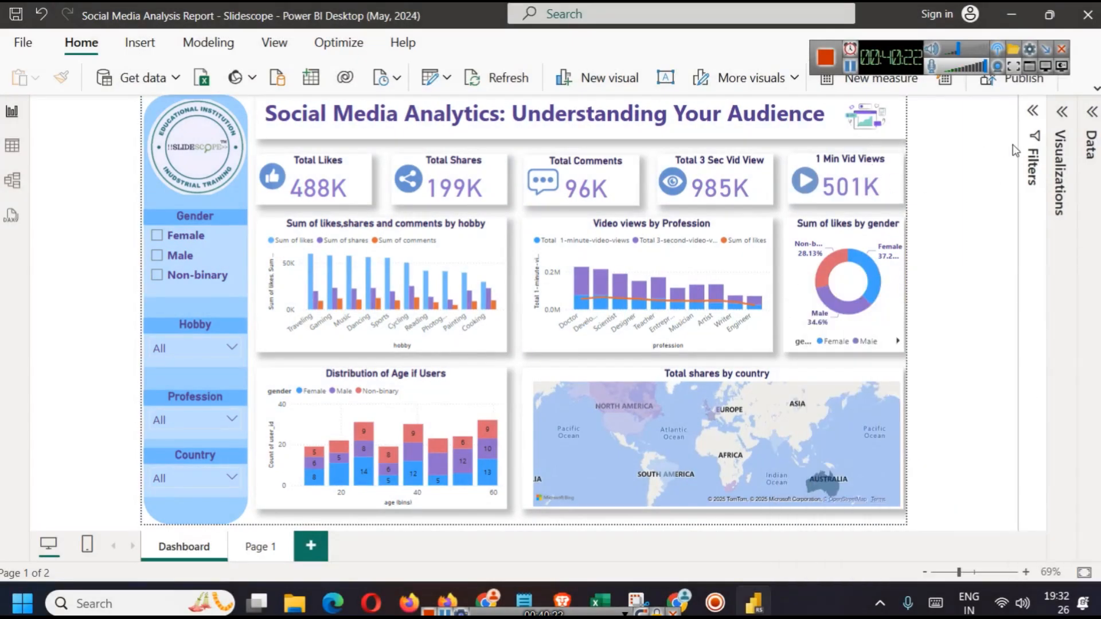
Apply the built-in Power BI report theme with the dark green, blue, red and magenta palette
click(1096, 88)
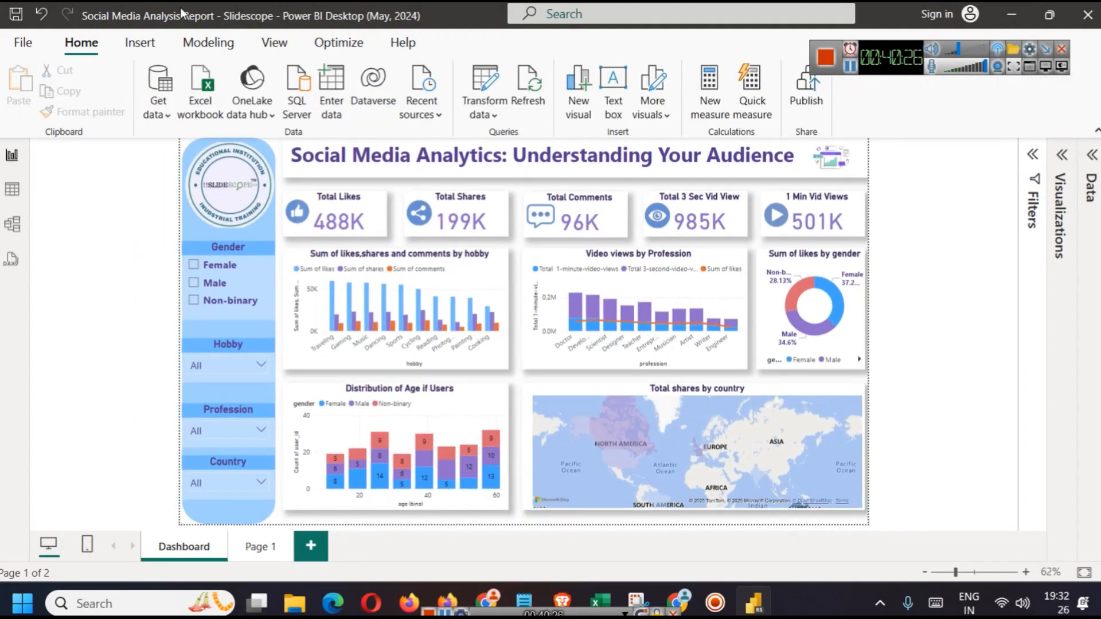
click(274, 42)
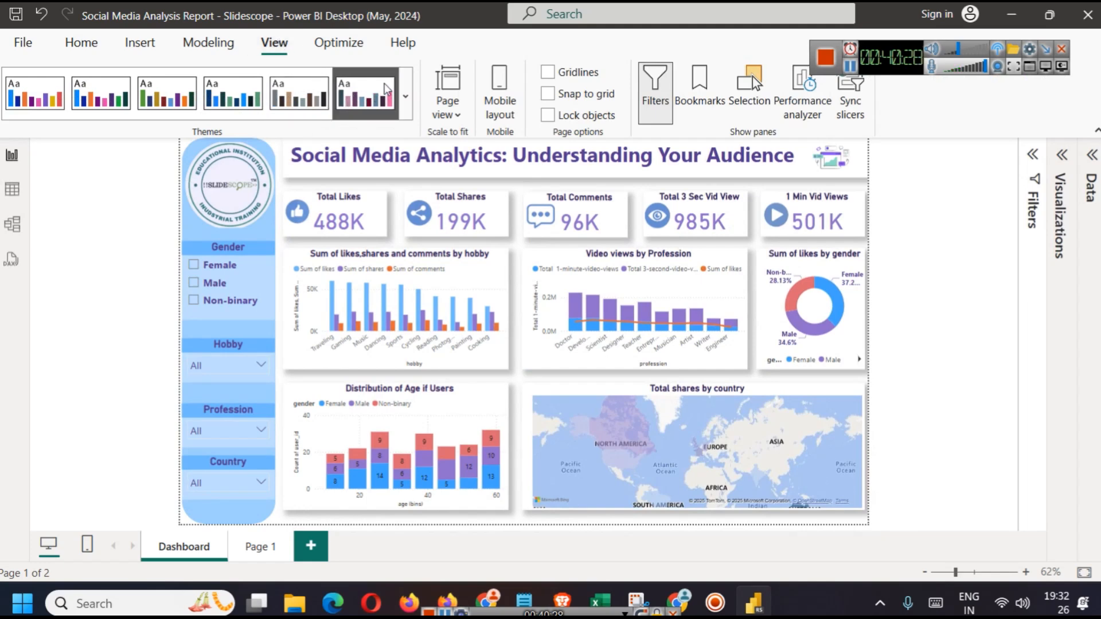
click(405, 97)
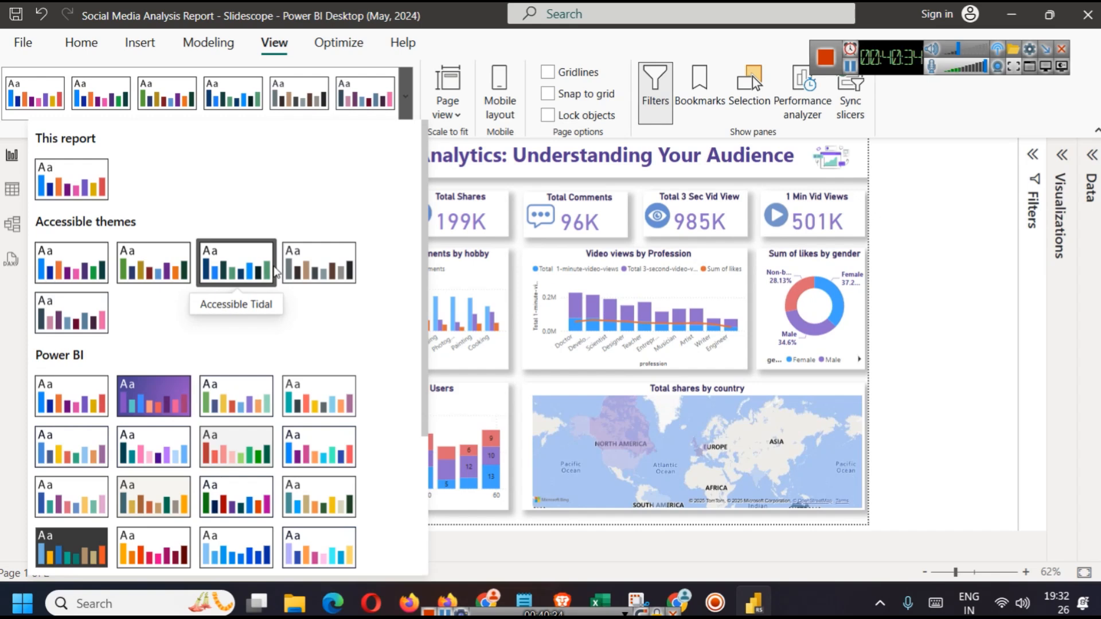
click(238, 494)
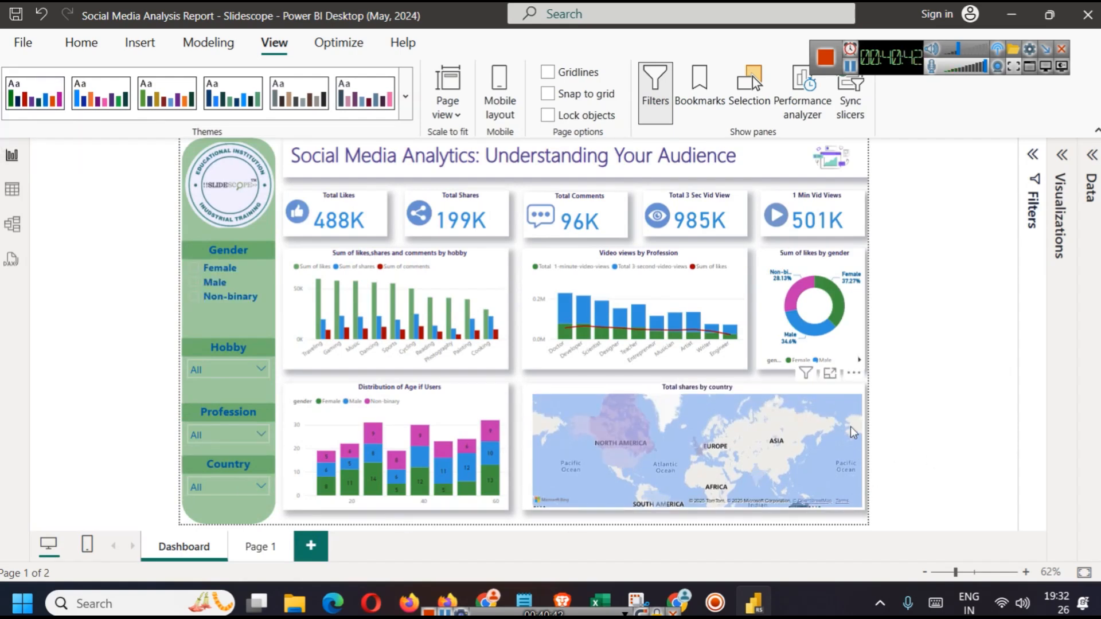
Change the font of the dashboard title "Social Media Analytics: Understanding Your Audience" to Segoe (Bold)
click(551, 144)
triple_click(551, 144)
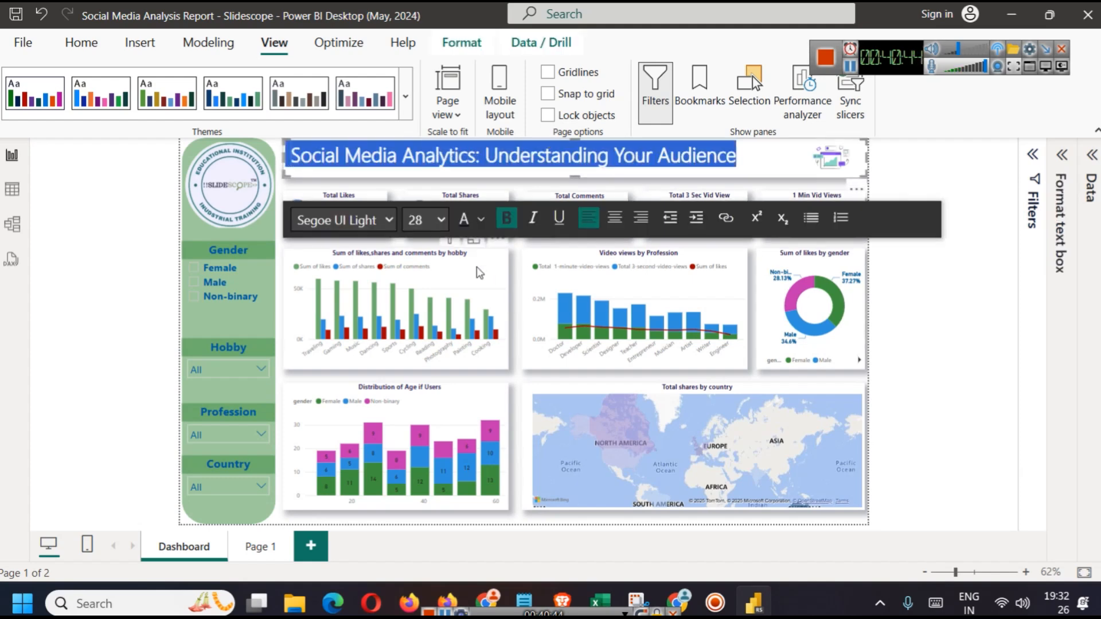
click(384, 220)
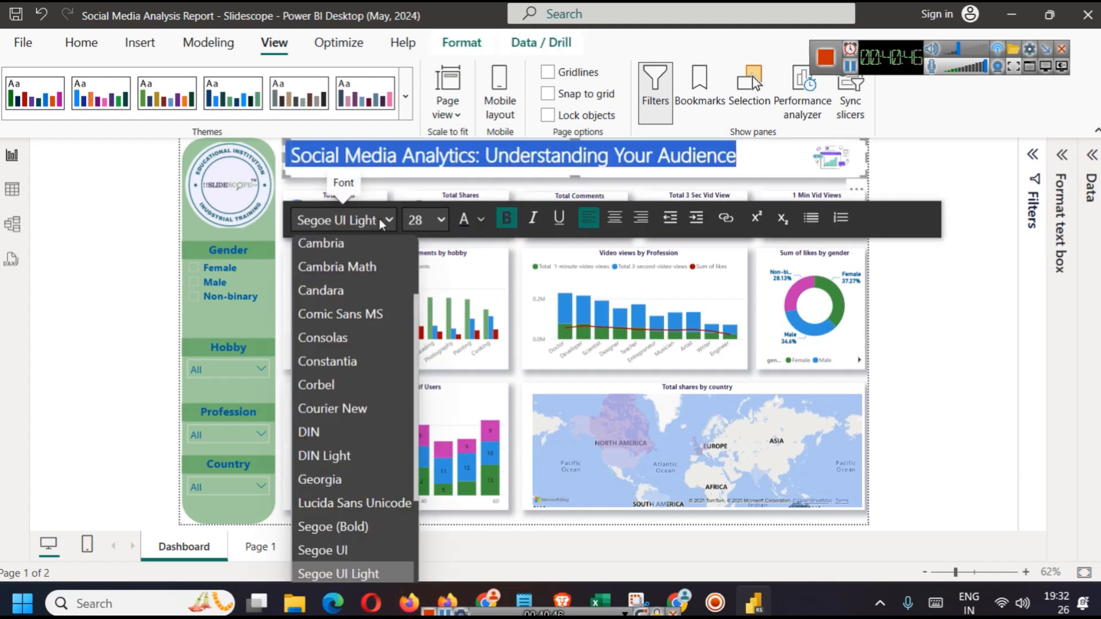
mouse_move(370, 602)
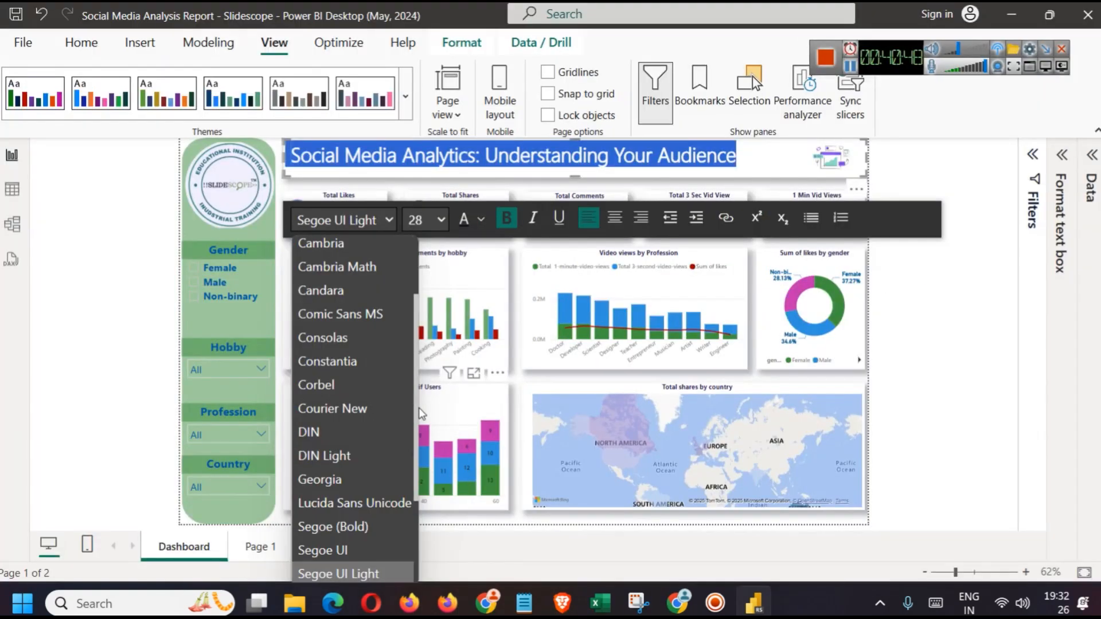
click(373, 527)
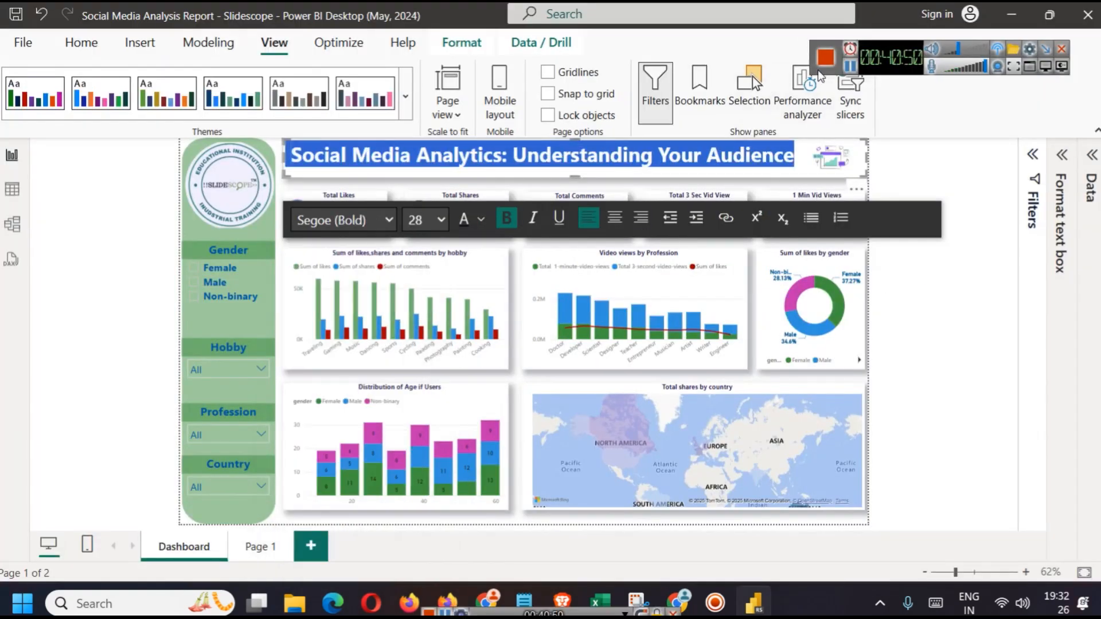
click(863, 137)
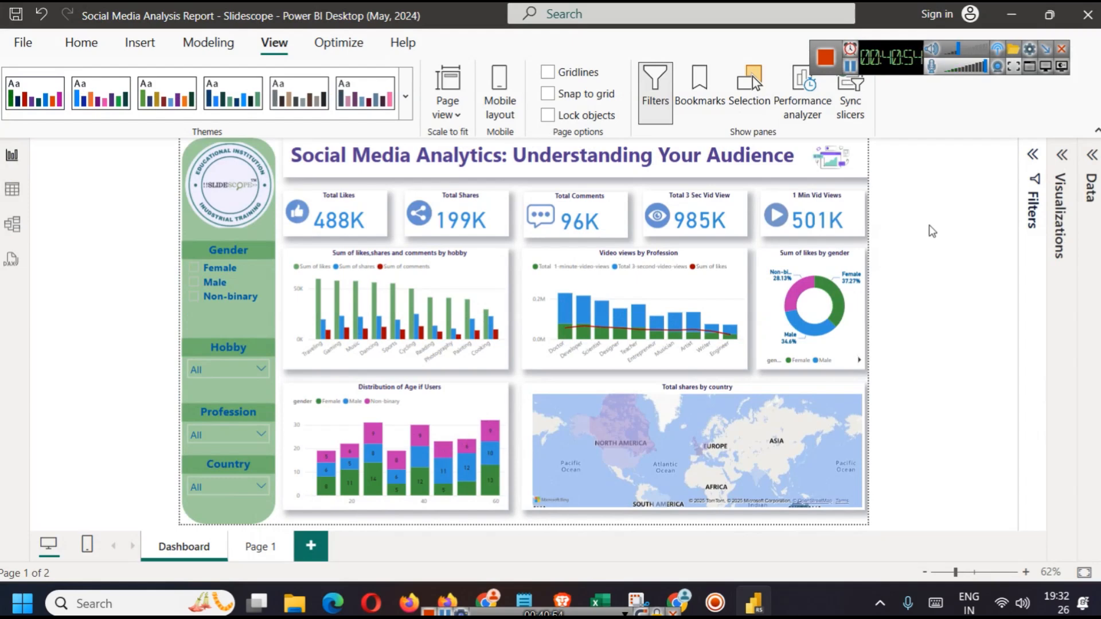
Collapse the ribbon to view the re-themed dashboard, and check the country map's cross-filtering, leaving no country selected
click(1097, 131)
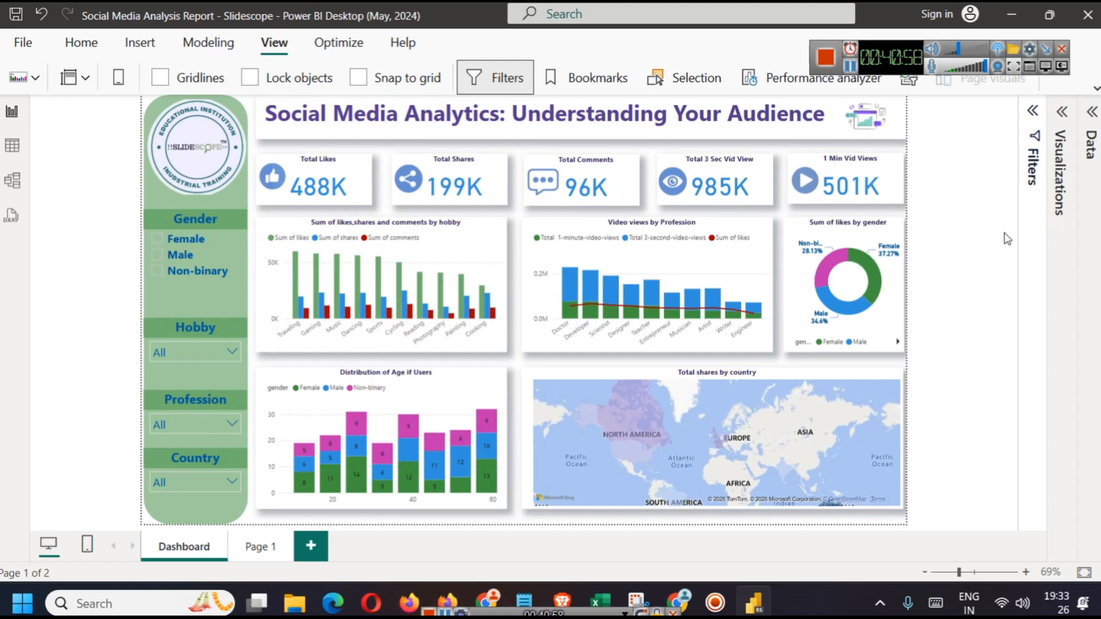
drag(781, 461, 783, 439)
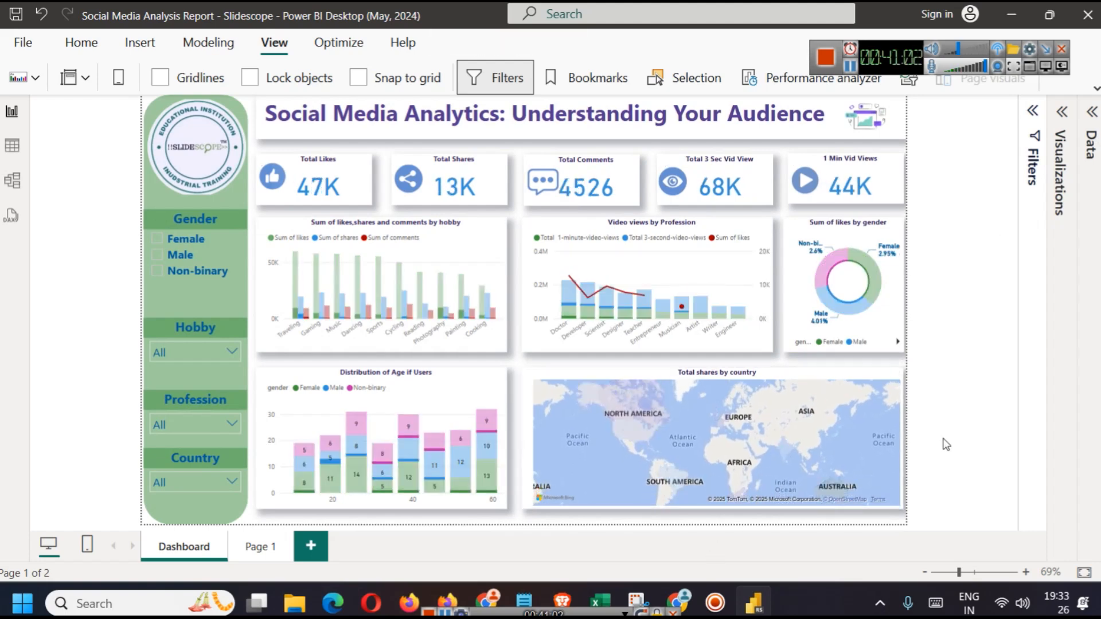
click(864, 448)
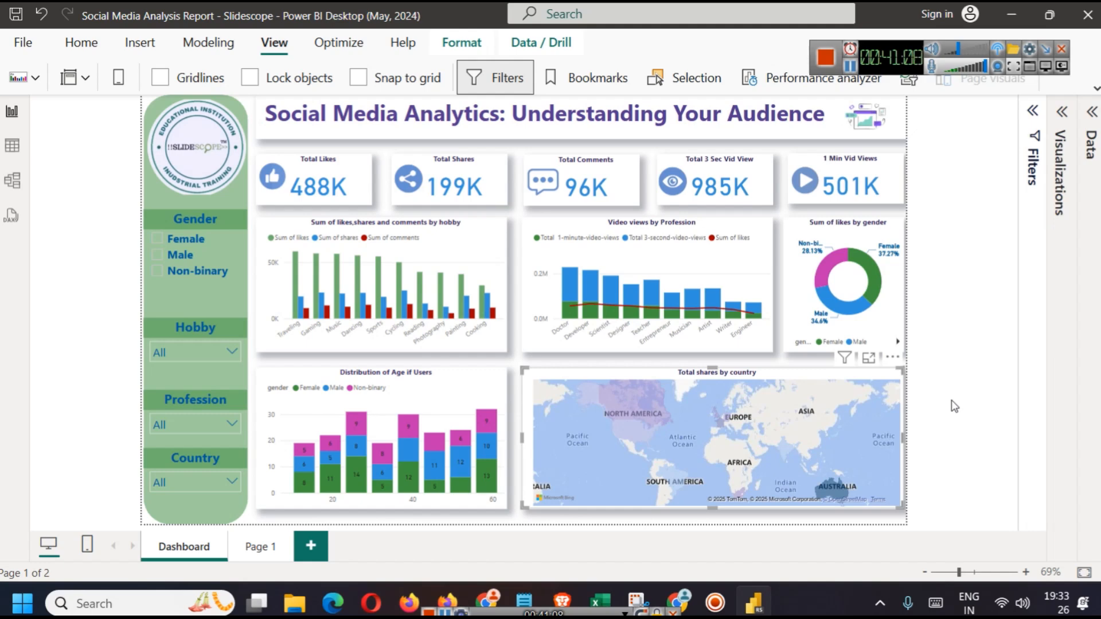
drag(890, 60, 821, 32)
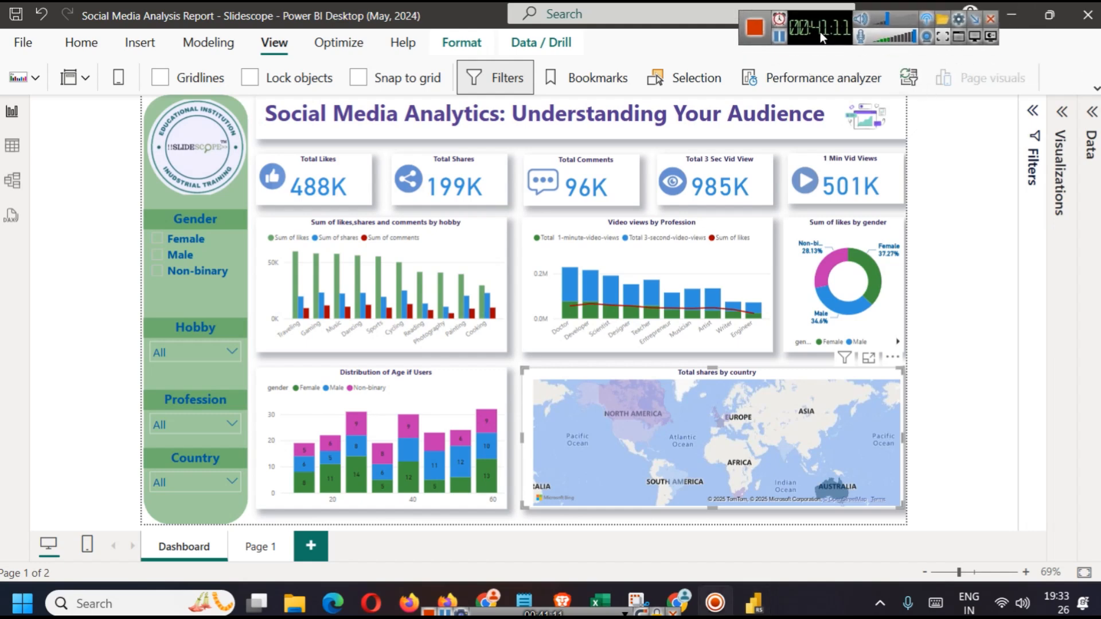
click(969, 180)
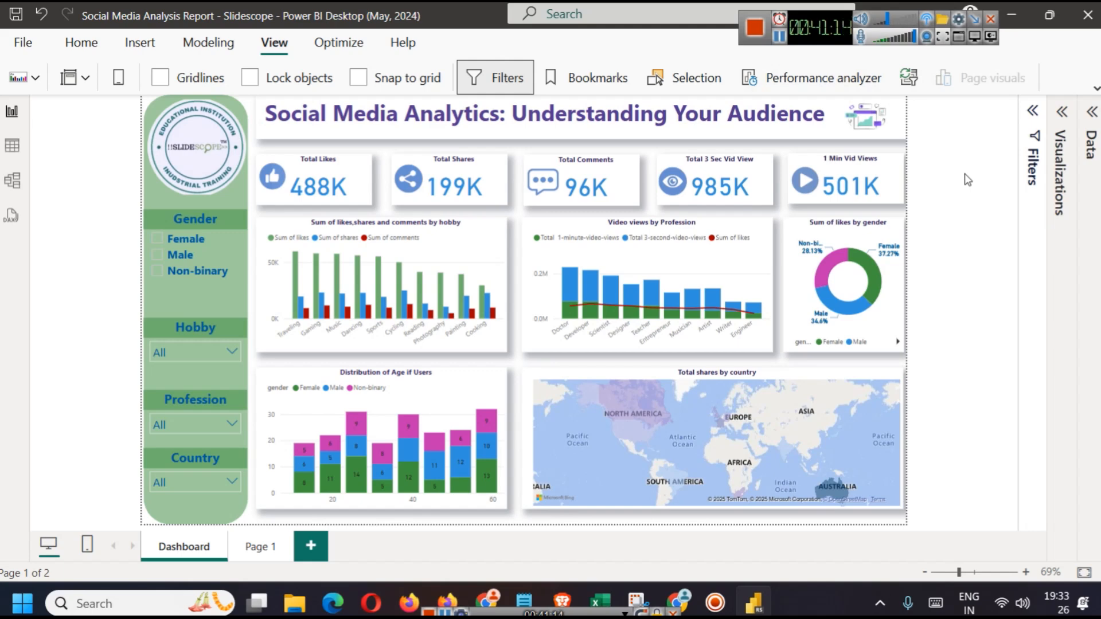